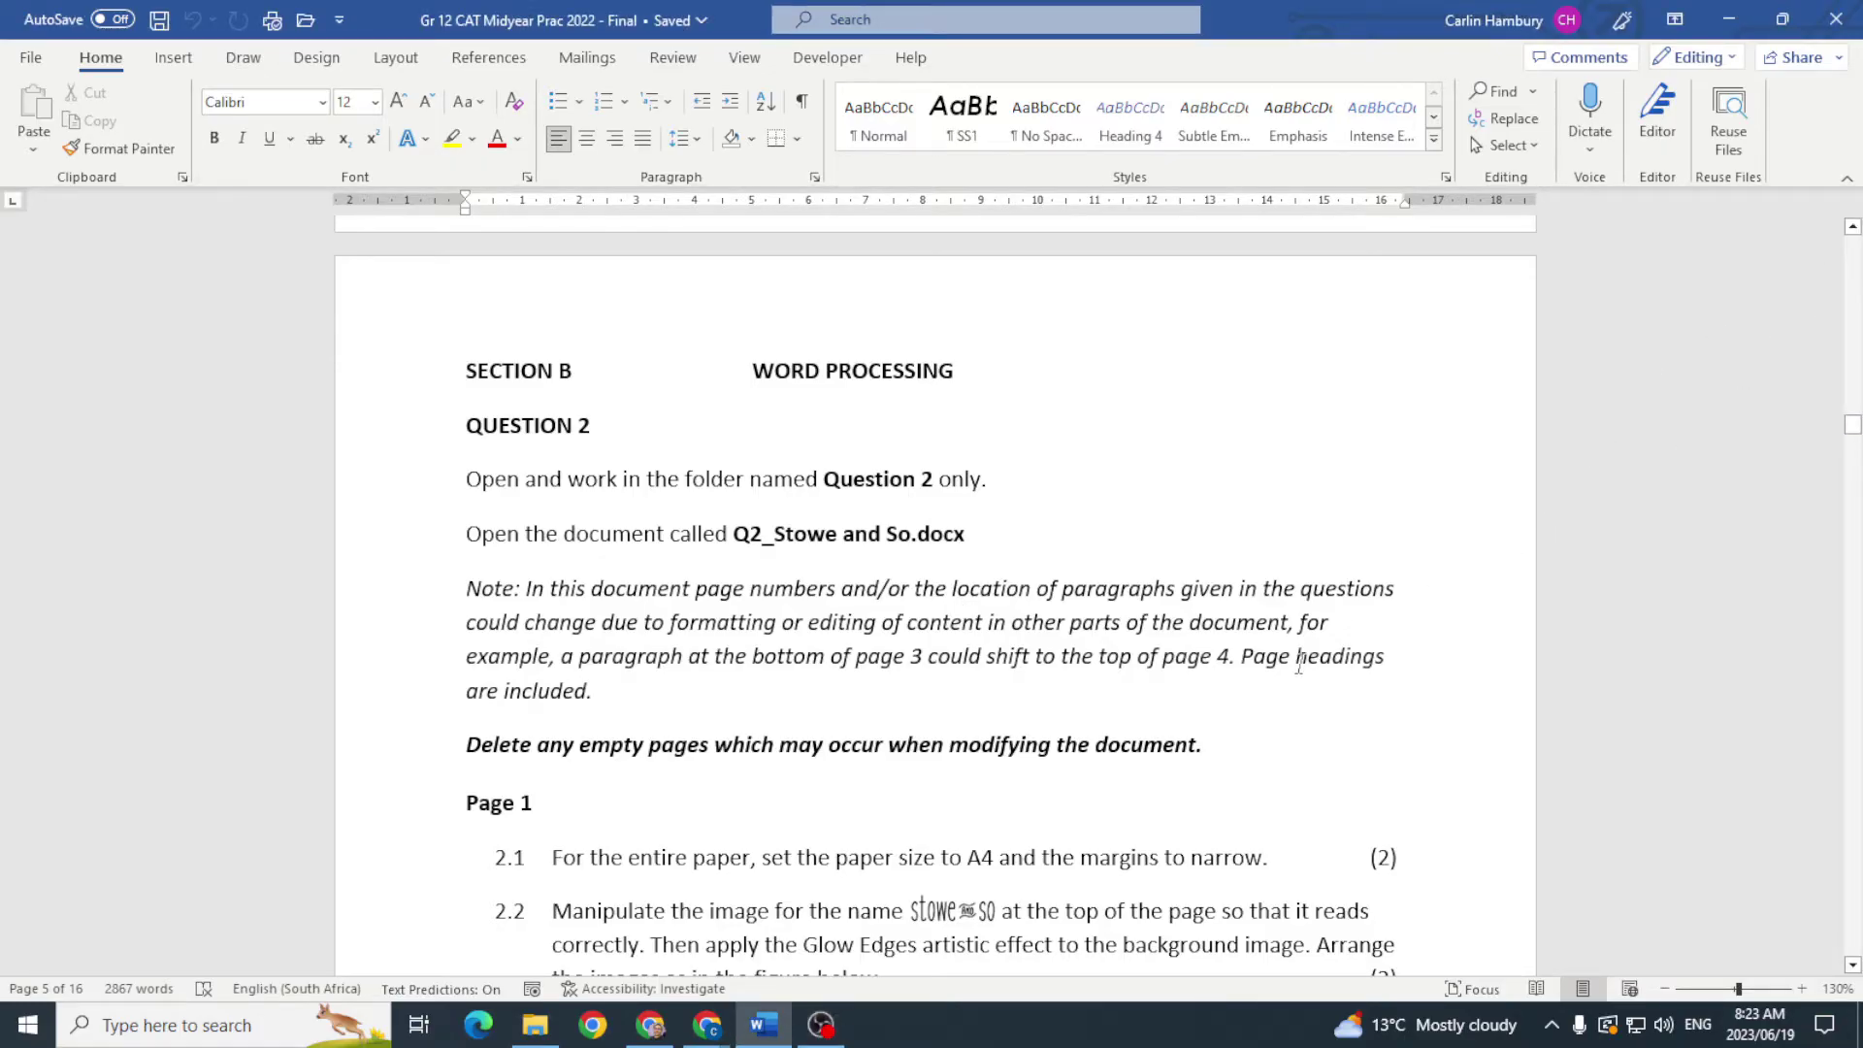
Step: Check the Question 2 instructions in the exam paper and open the document Q2_Stowe and So from the Question 2 folder
{"action": "scroll", "coordinate": [1299, 666], "scroll_direction": "down", "scroll_amount": 5}
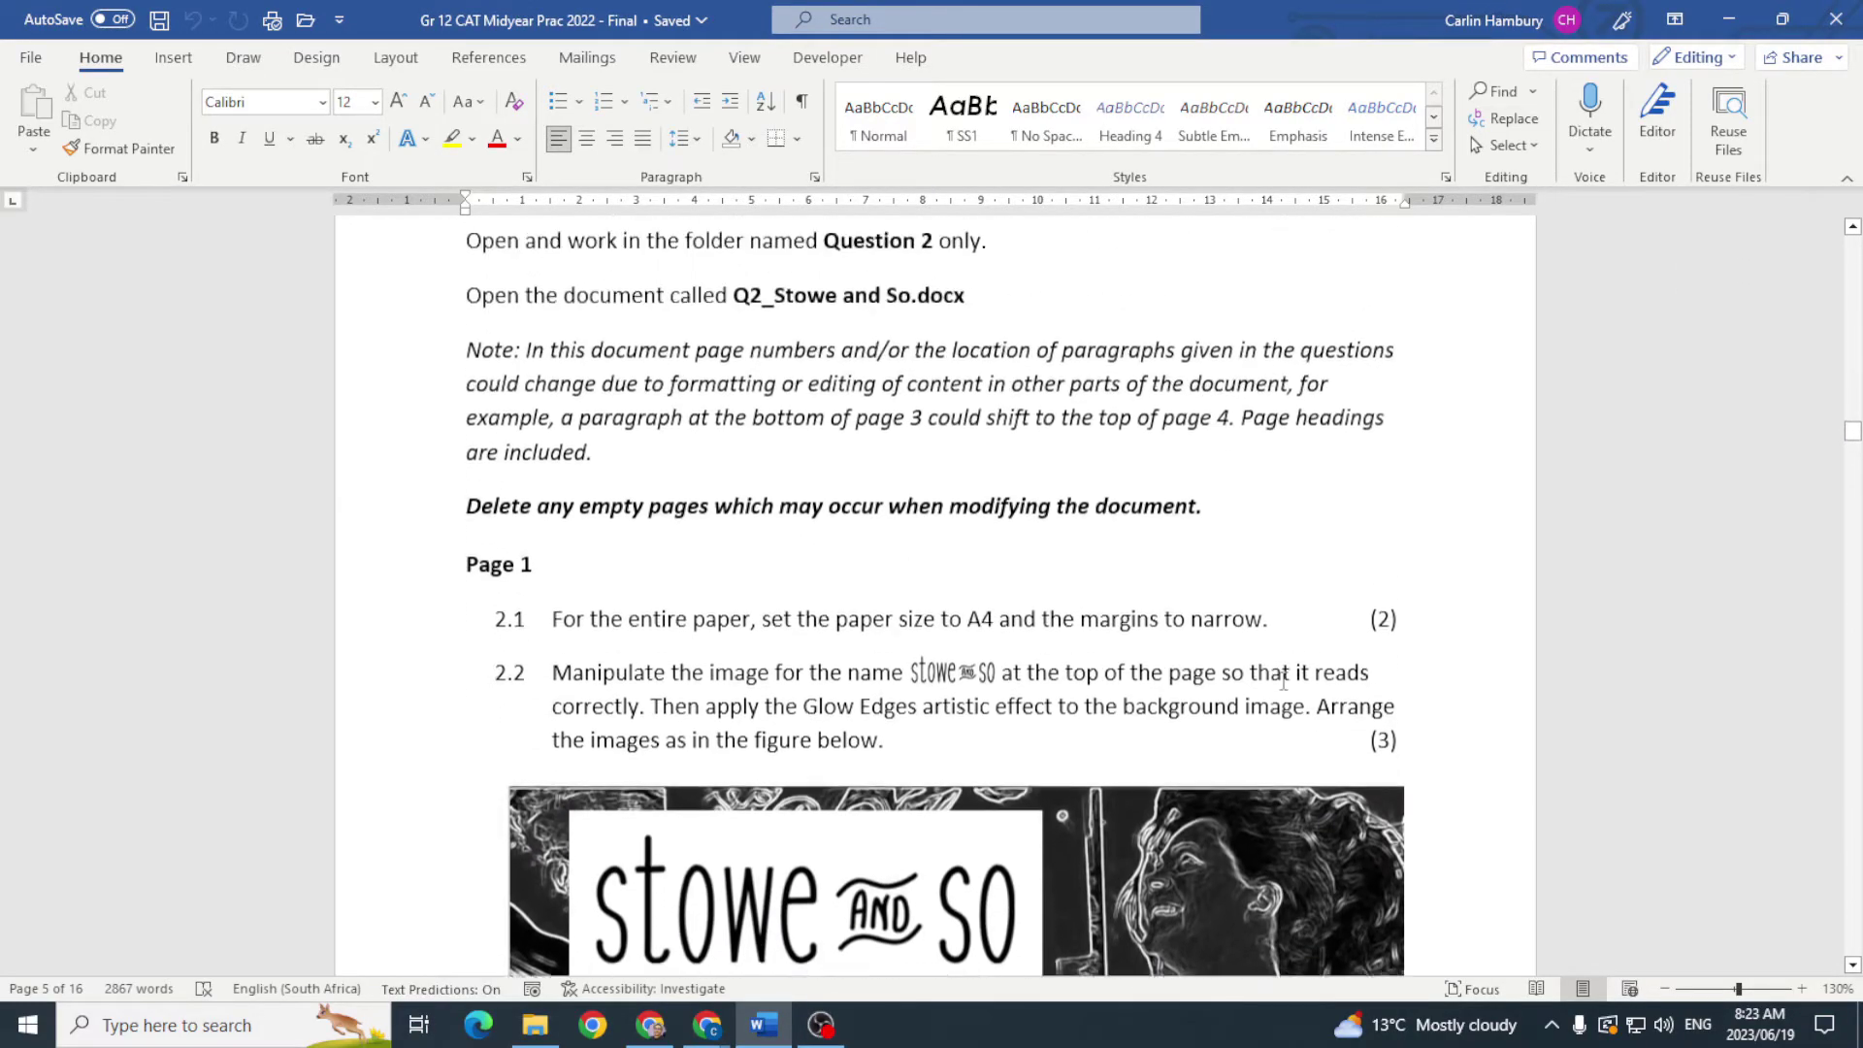
{"action": "scroll", "coordinate": [1283, 680], "scroll_direction": "up", "scroll_amount": 3}
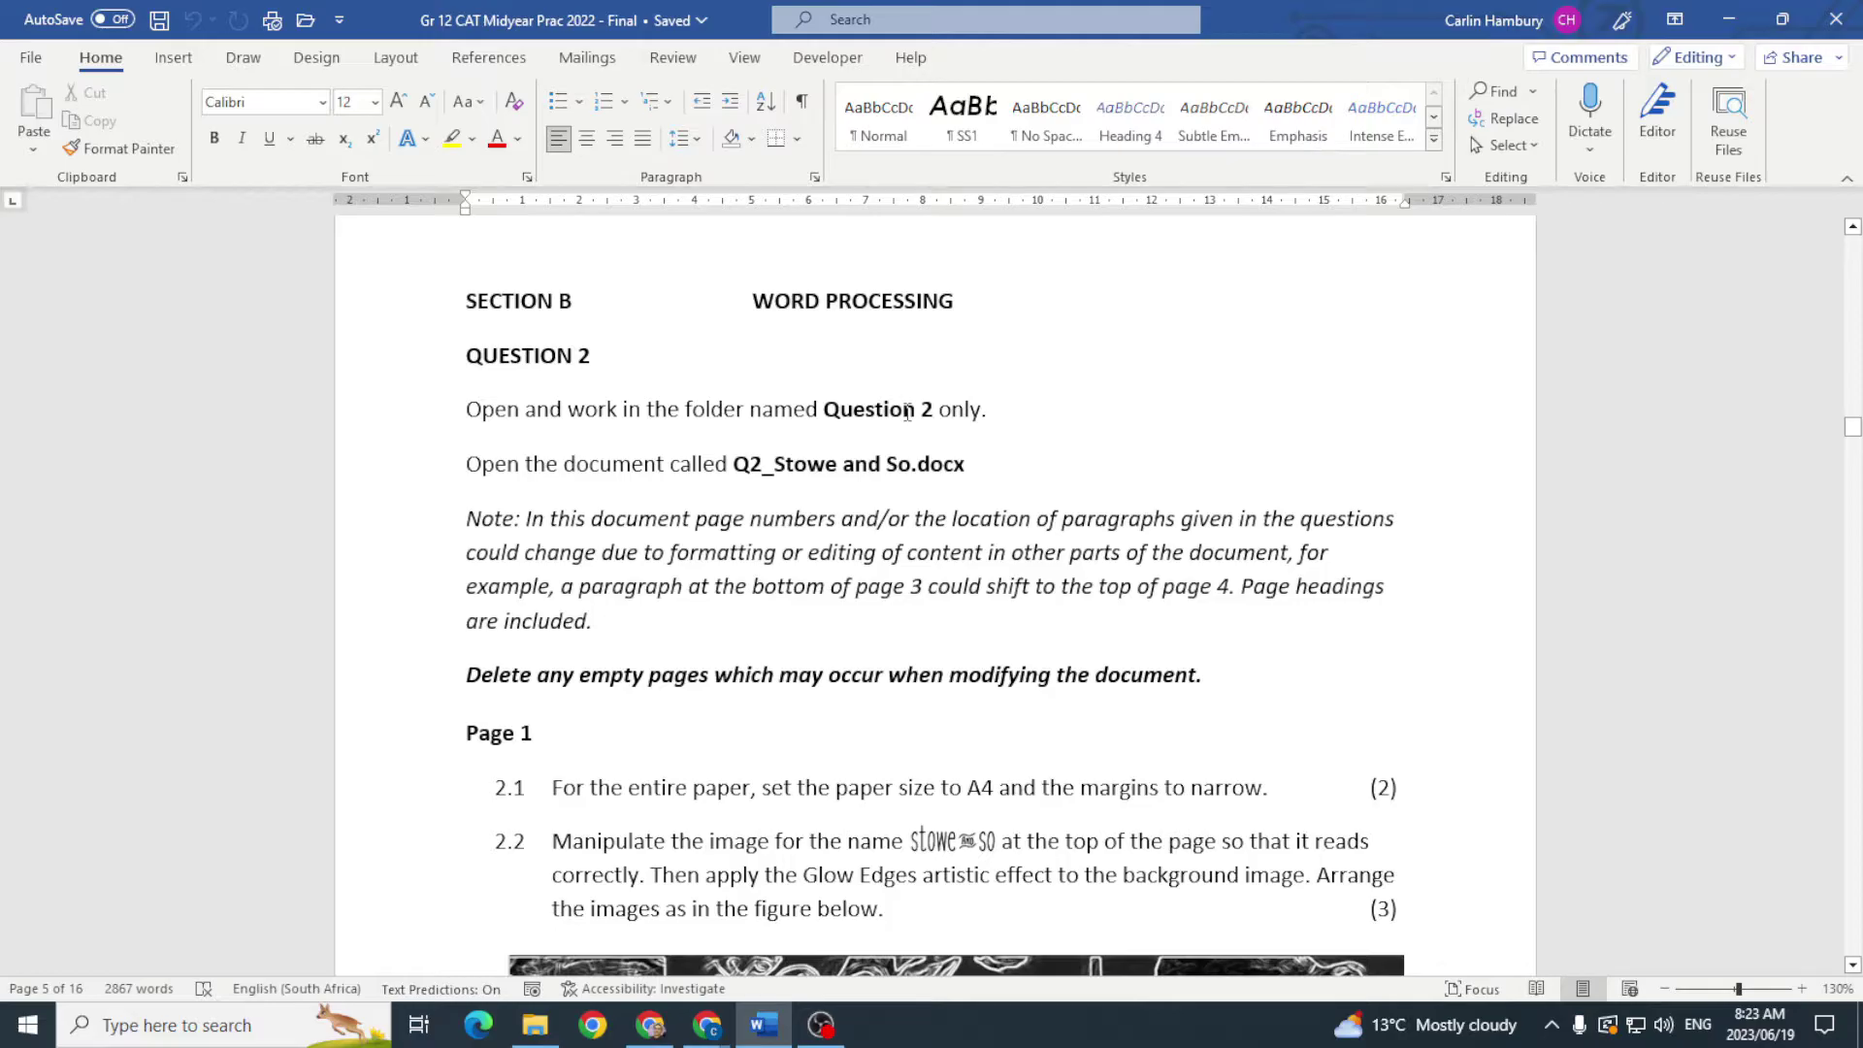
{"action": "left_click", "coordinate": [1072, 405]}
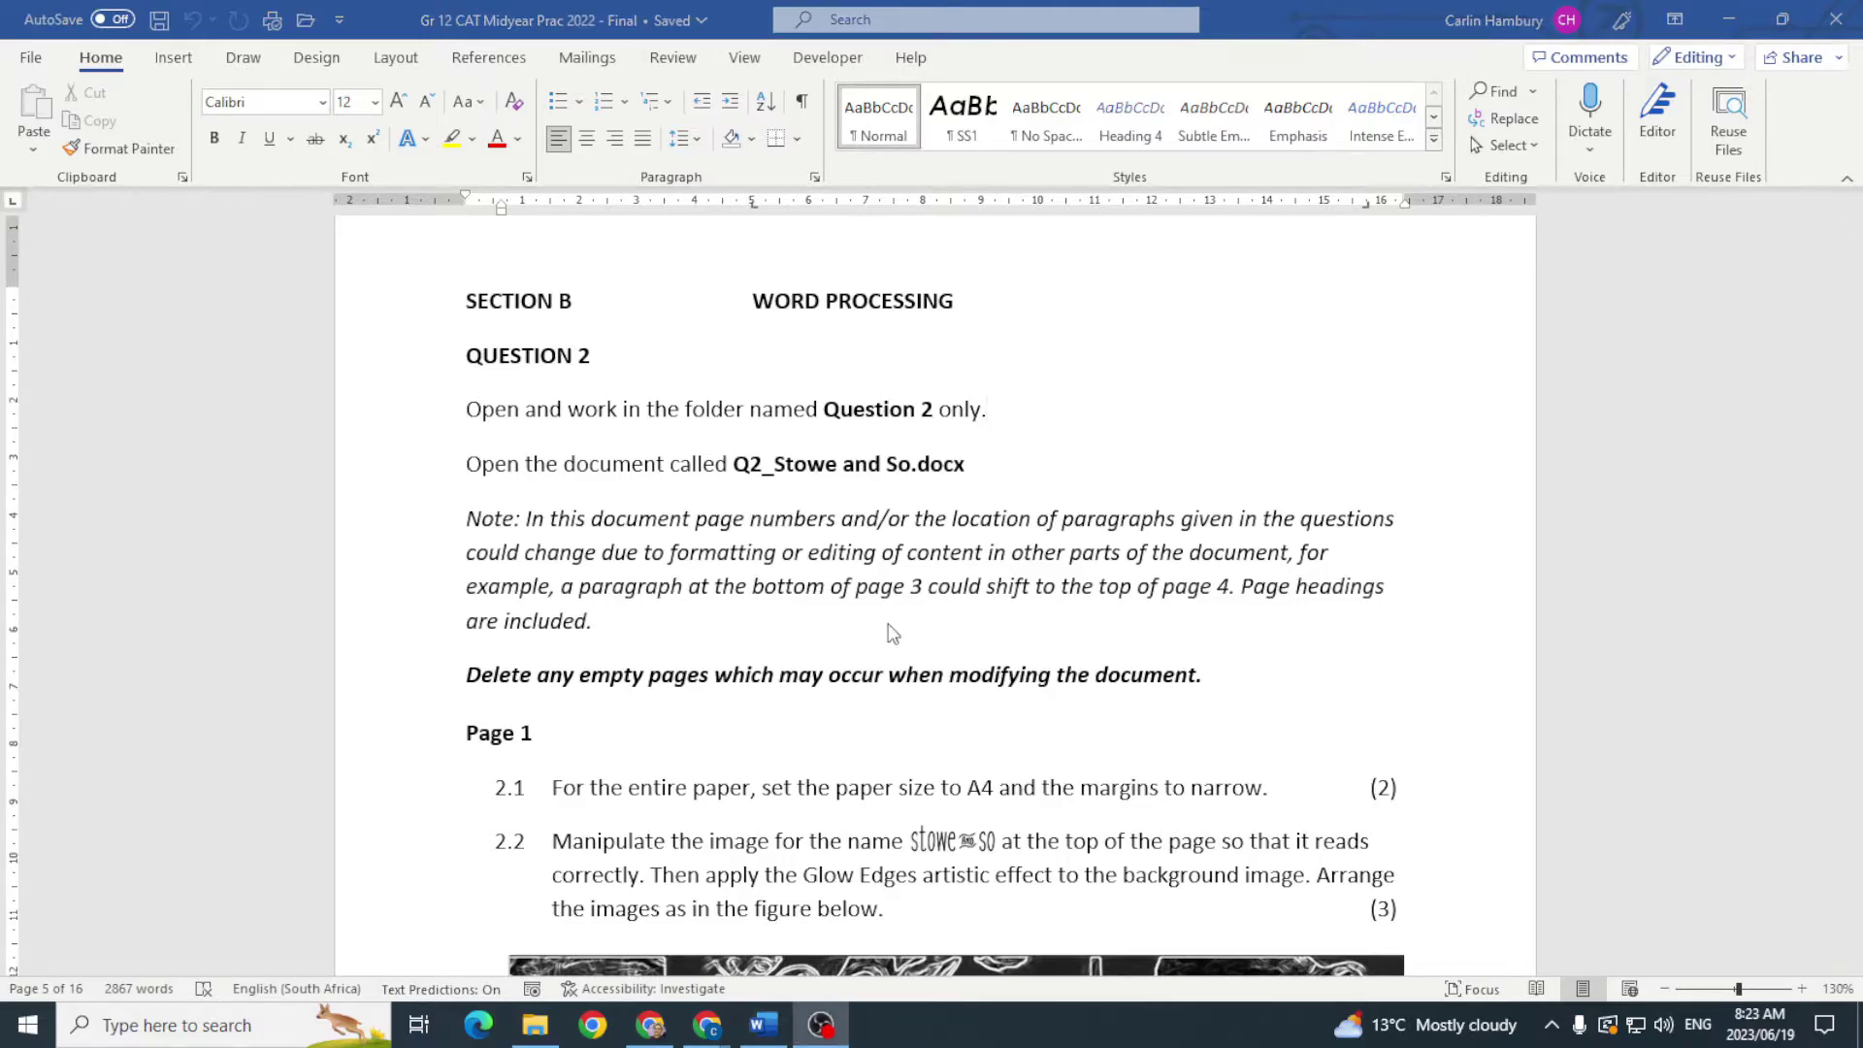
{"action": "left_click", "coordinate": [535, 1025]}
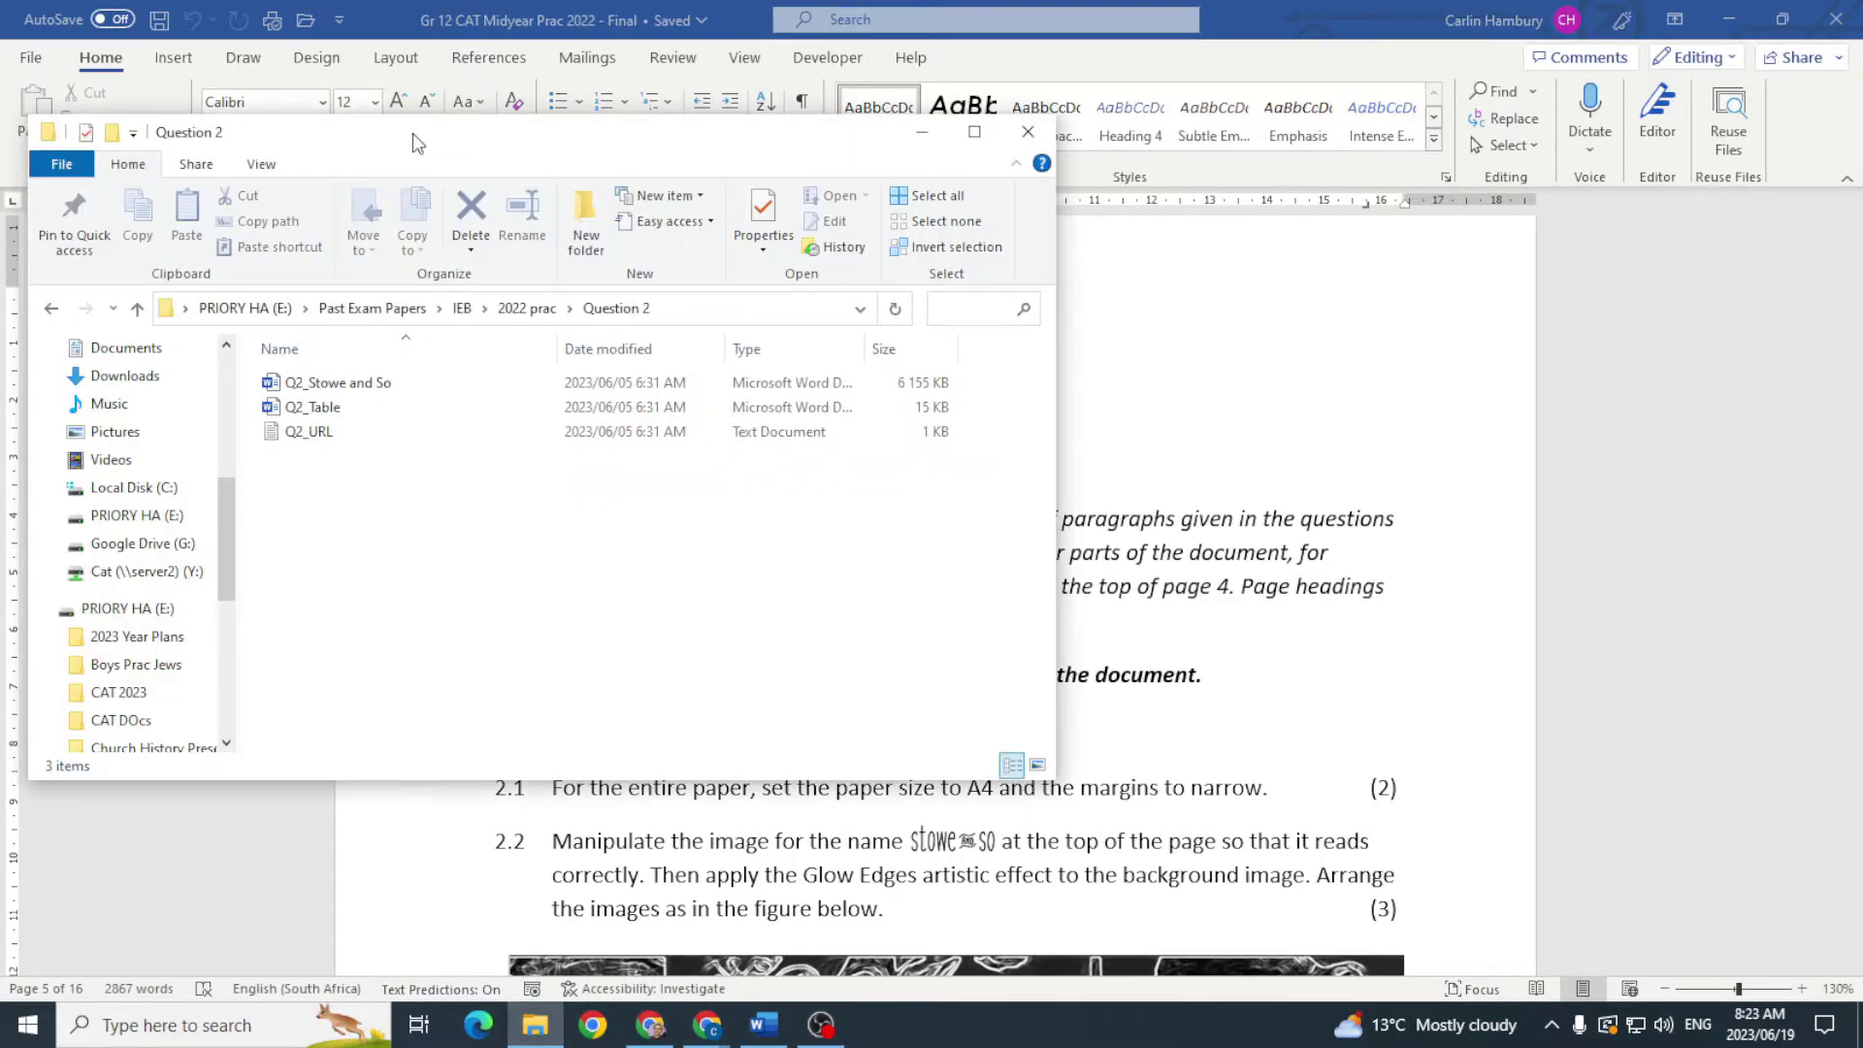
{"action": "left_click_drag", "start_coordinate": [412, 136], "coordinate": [769, 186]}
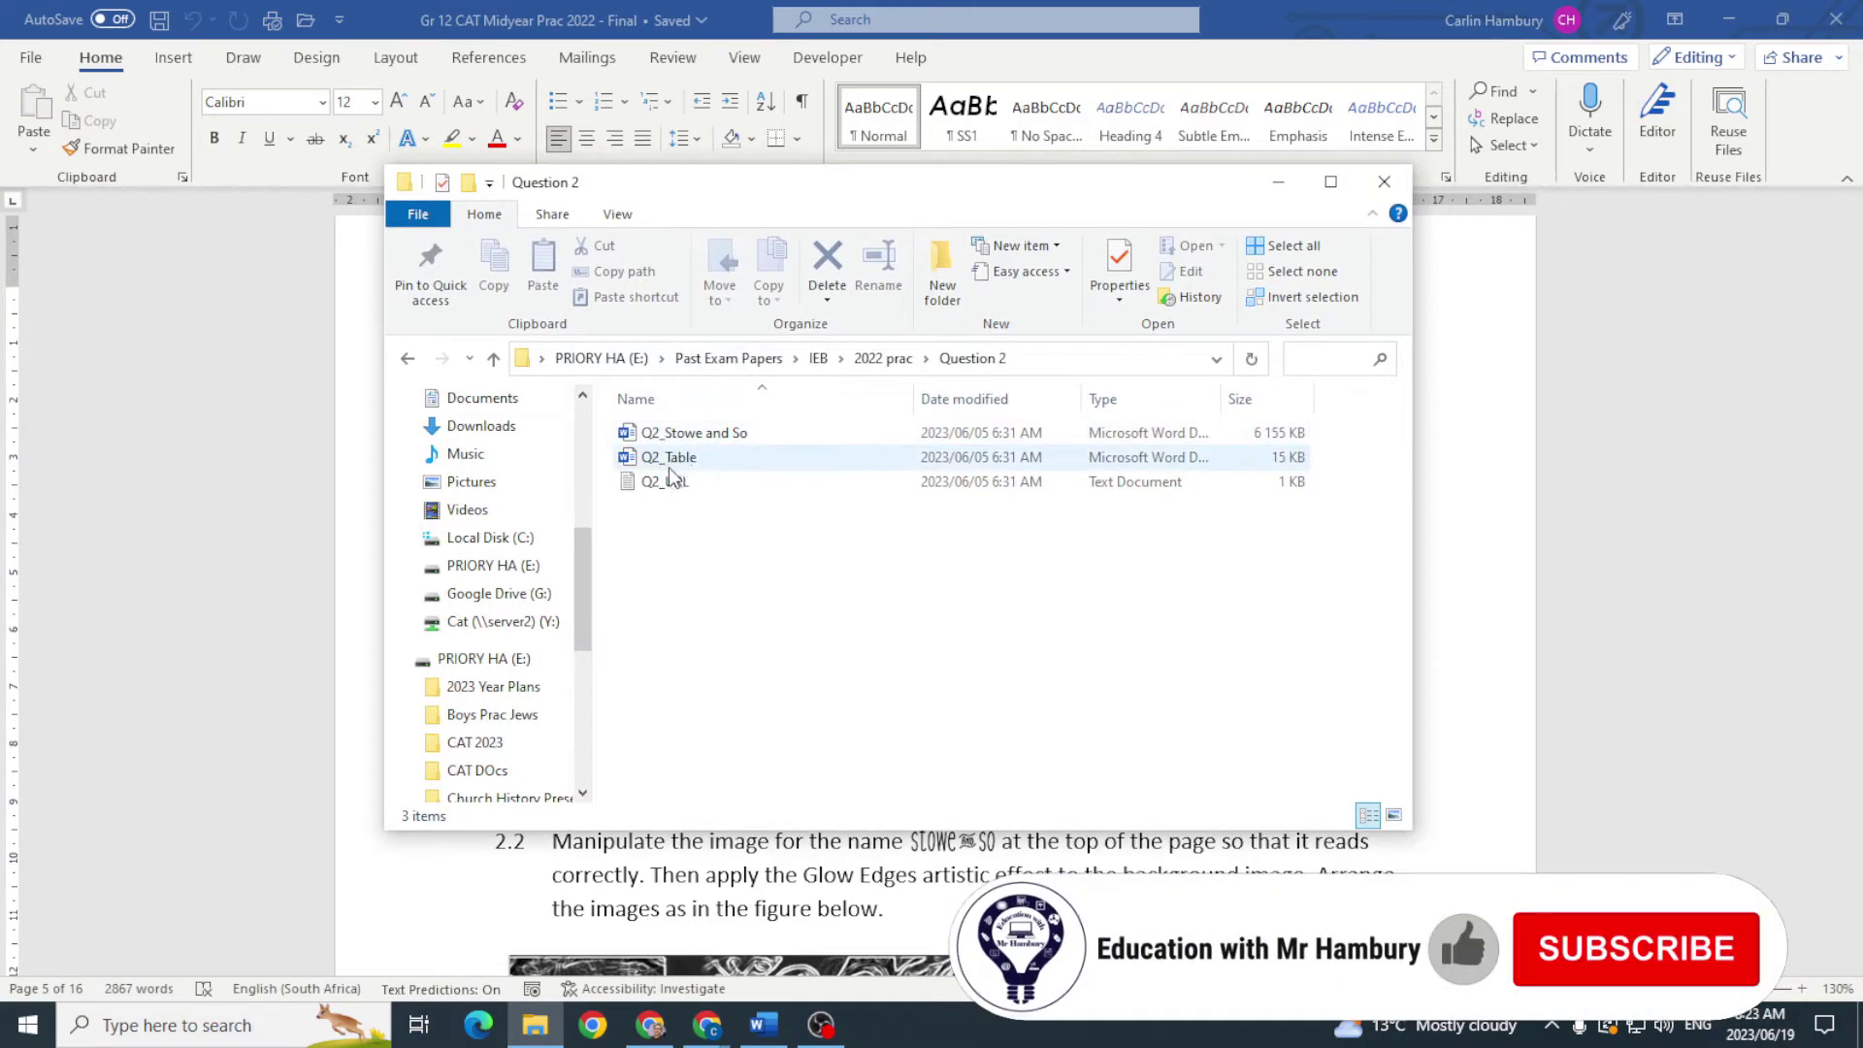
{"action": "left_click", "coordinate": [1455, 540]}
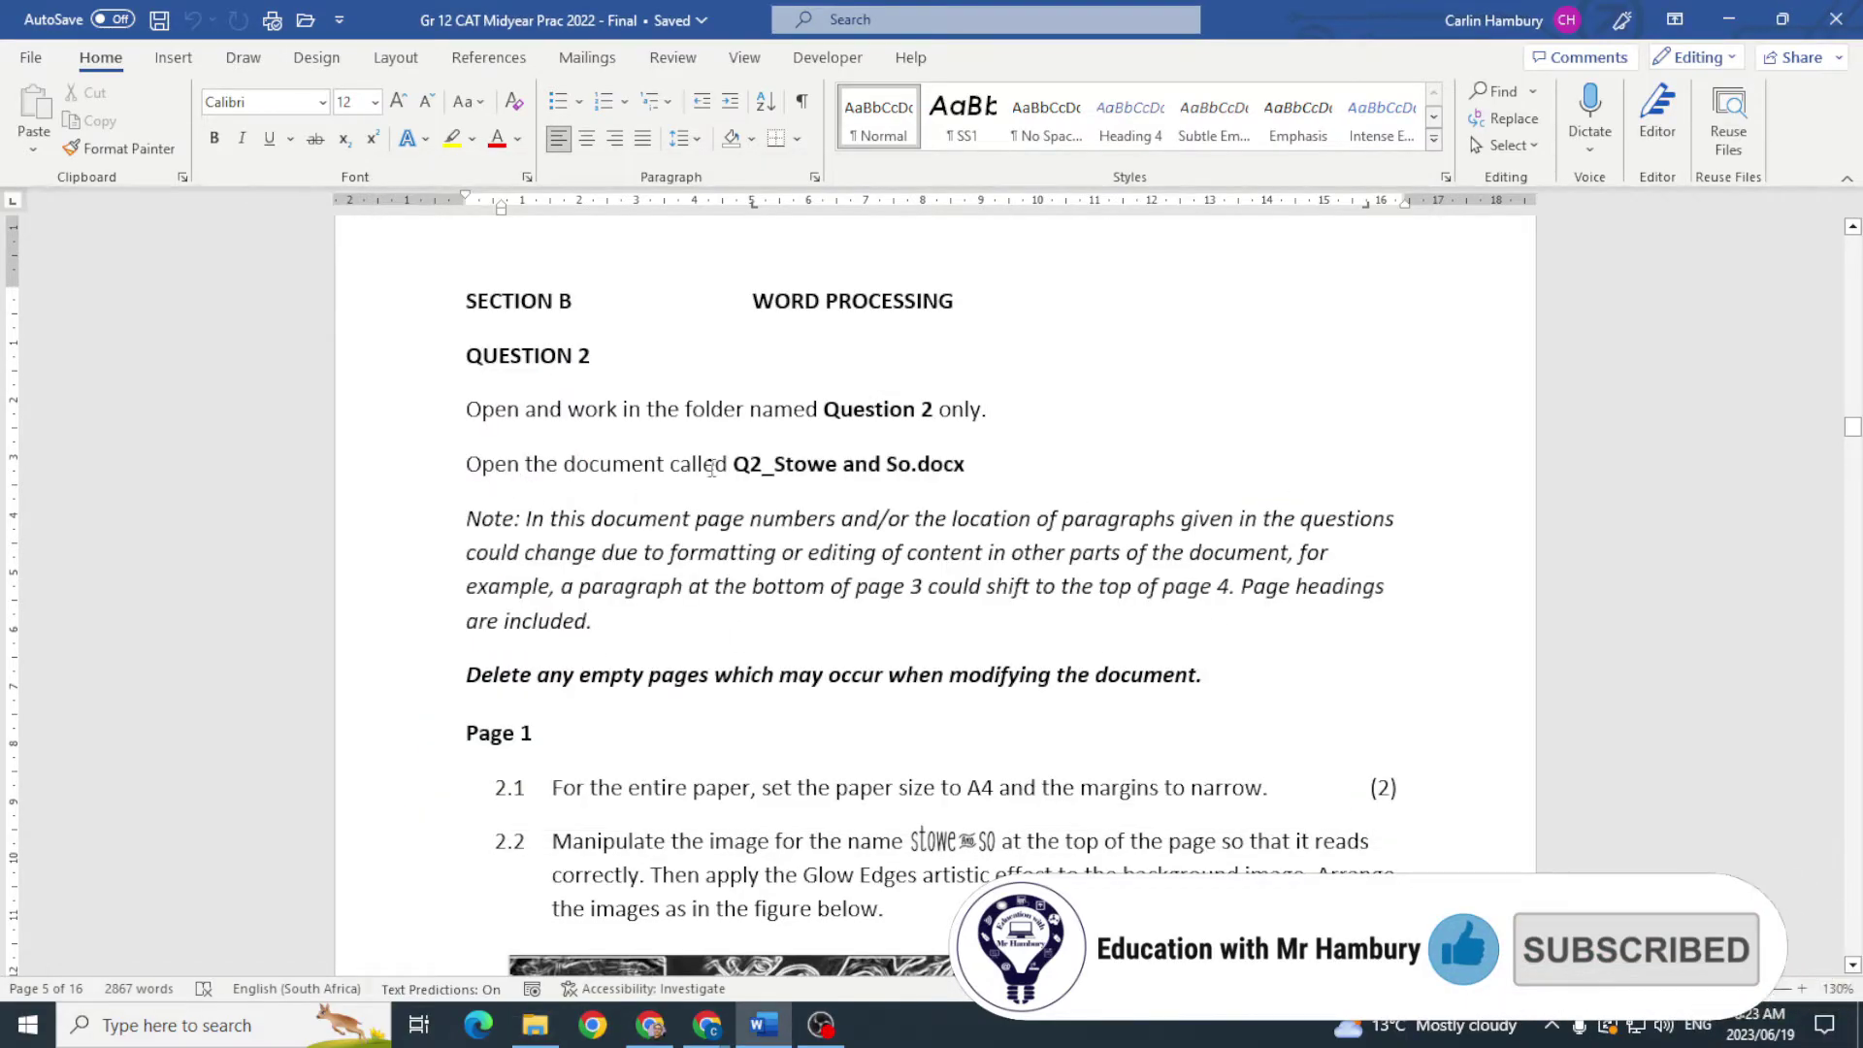
{"action": "key", "text": "alt+Tab"}
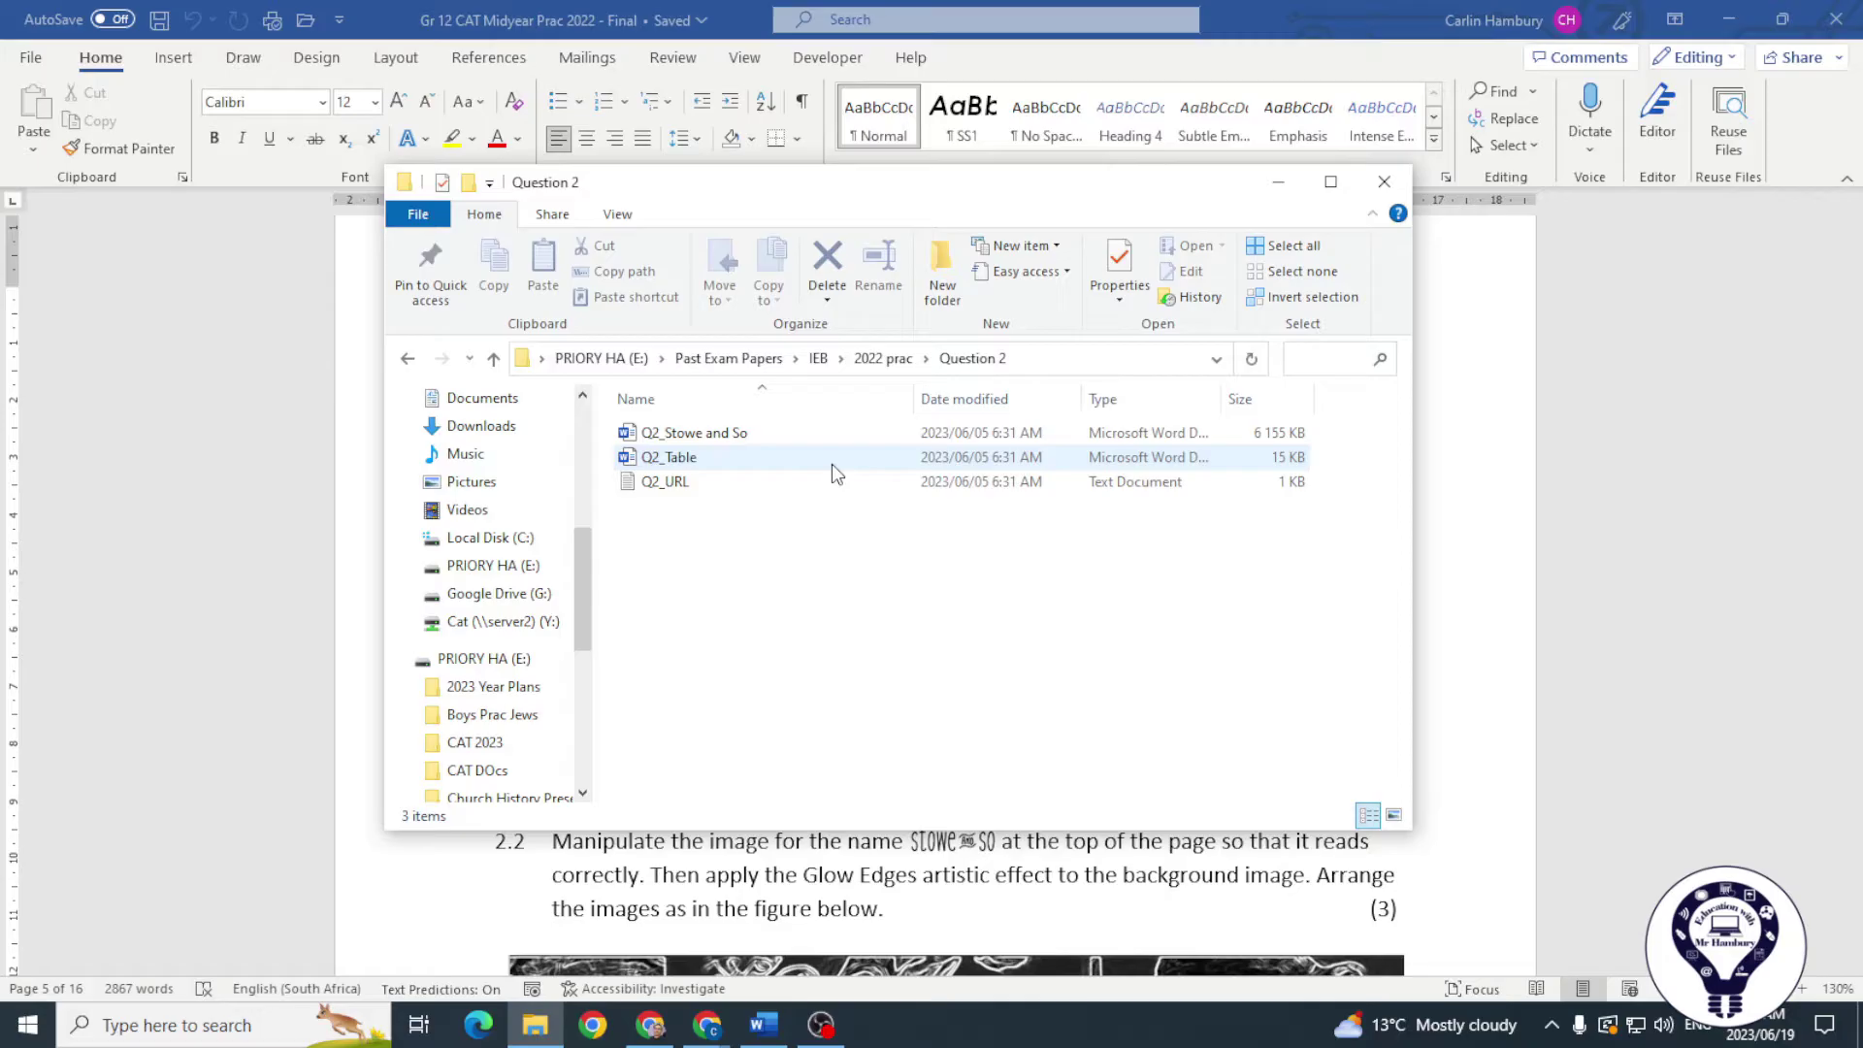
{"action": "double_click", "coordinate": [682, 433]}
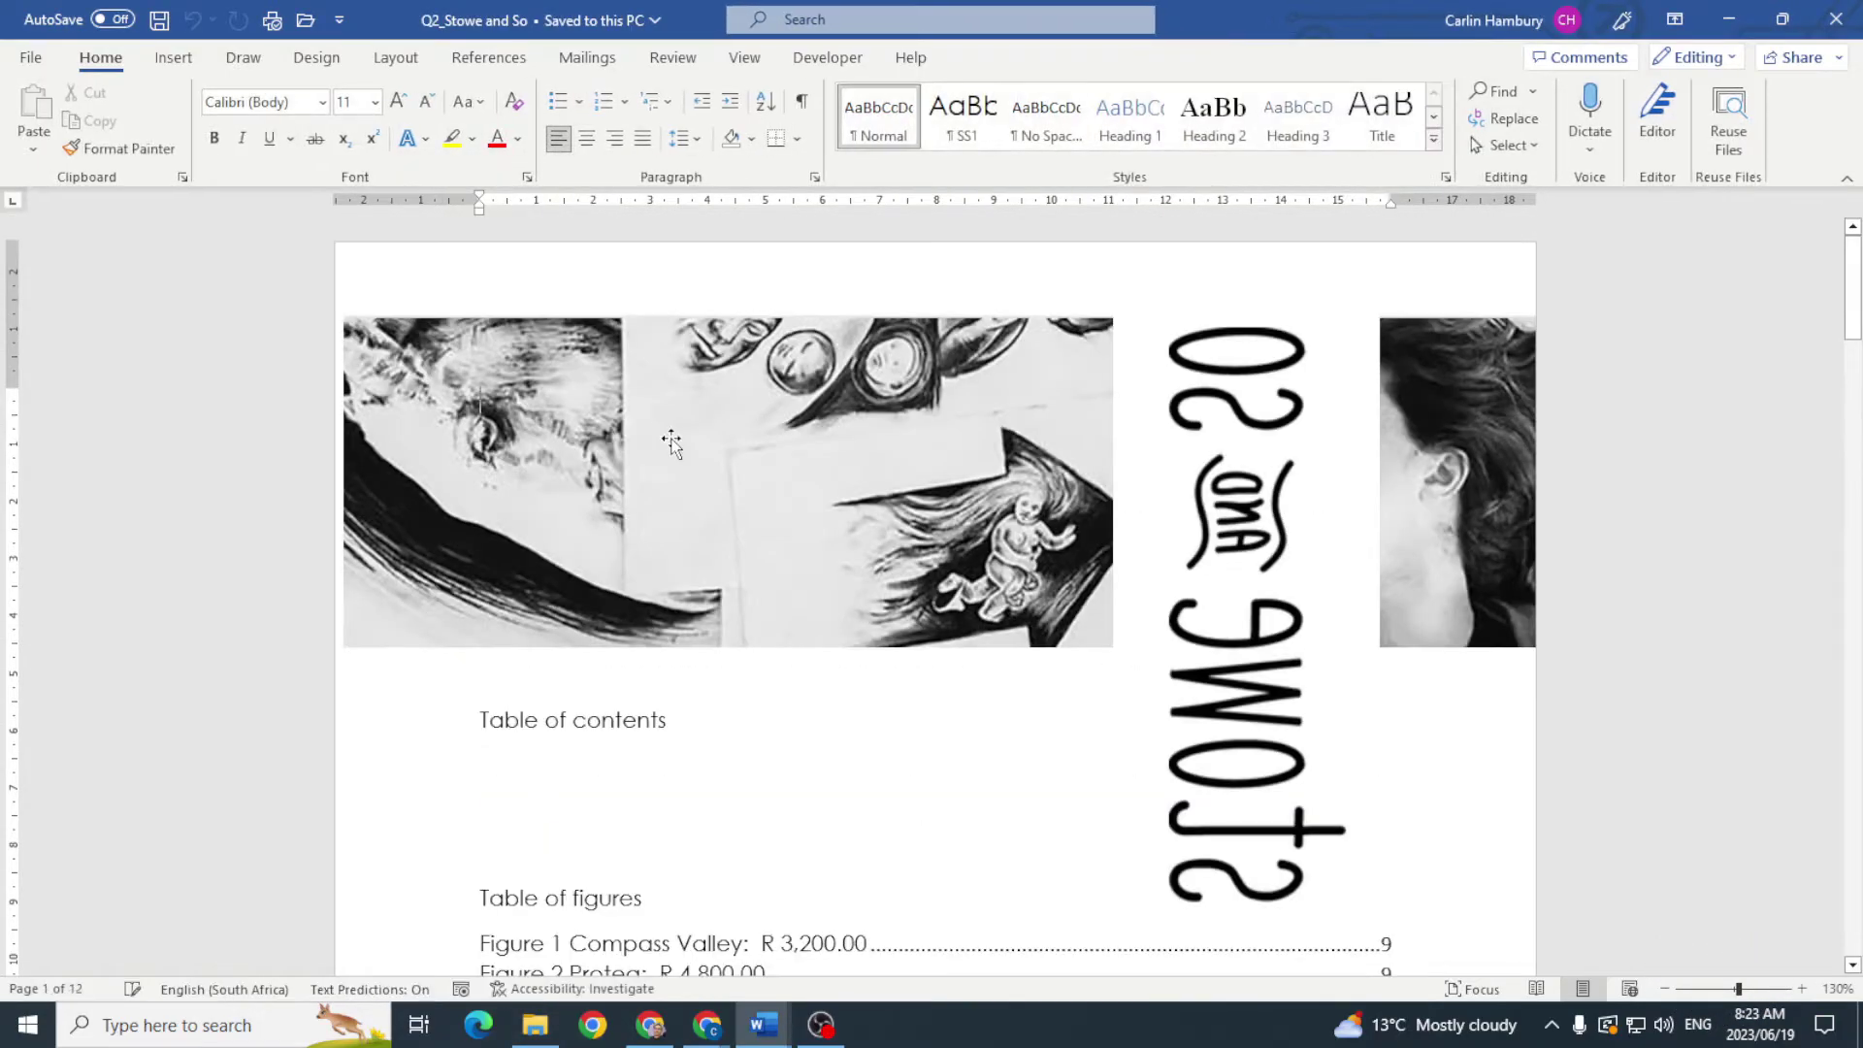
Step: Look through the pages of Q2_Stowe and So to examine its content and blank pages
{"action": "scroll", "coordinate": [1360, 366], "scroll_direction": "down", "scroll_amount": 1}
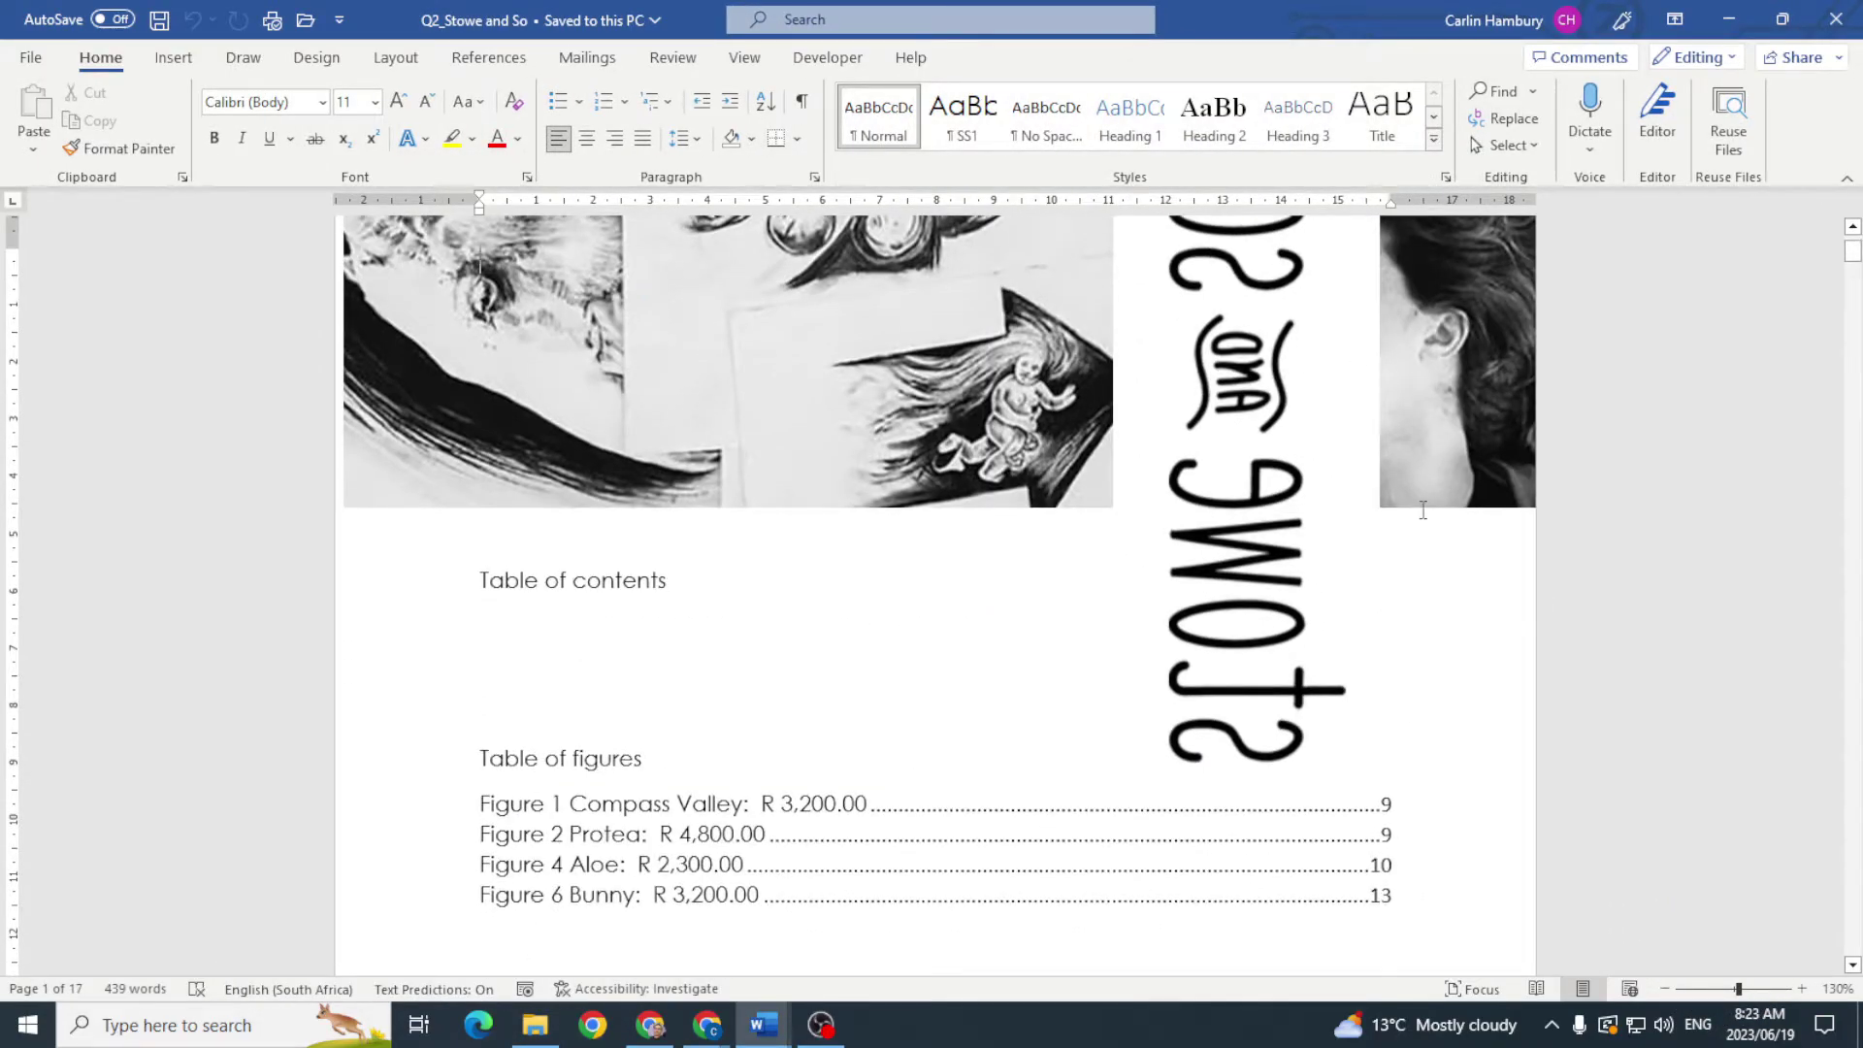
{"action": "scroll", "coordinate": [1422, 509], "scroll_direction": "down", "scroll_amount": 6}
{"action": "scroll", "coordinate": [1391, 513], "scroll_direction": "down", "scroll_amount": 15}
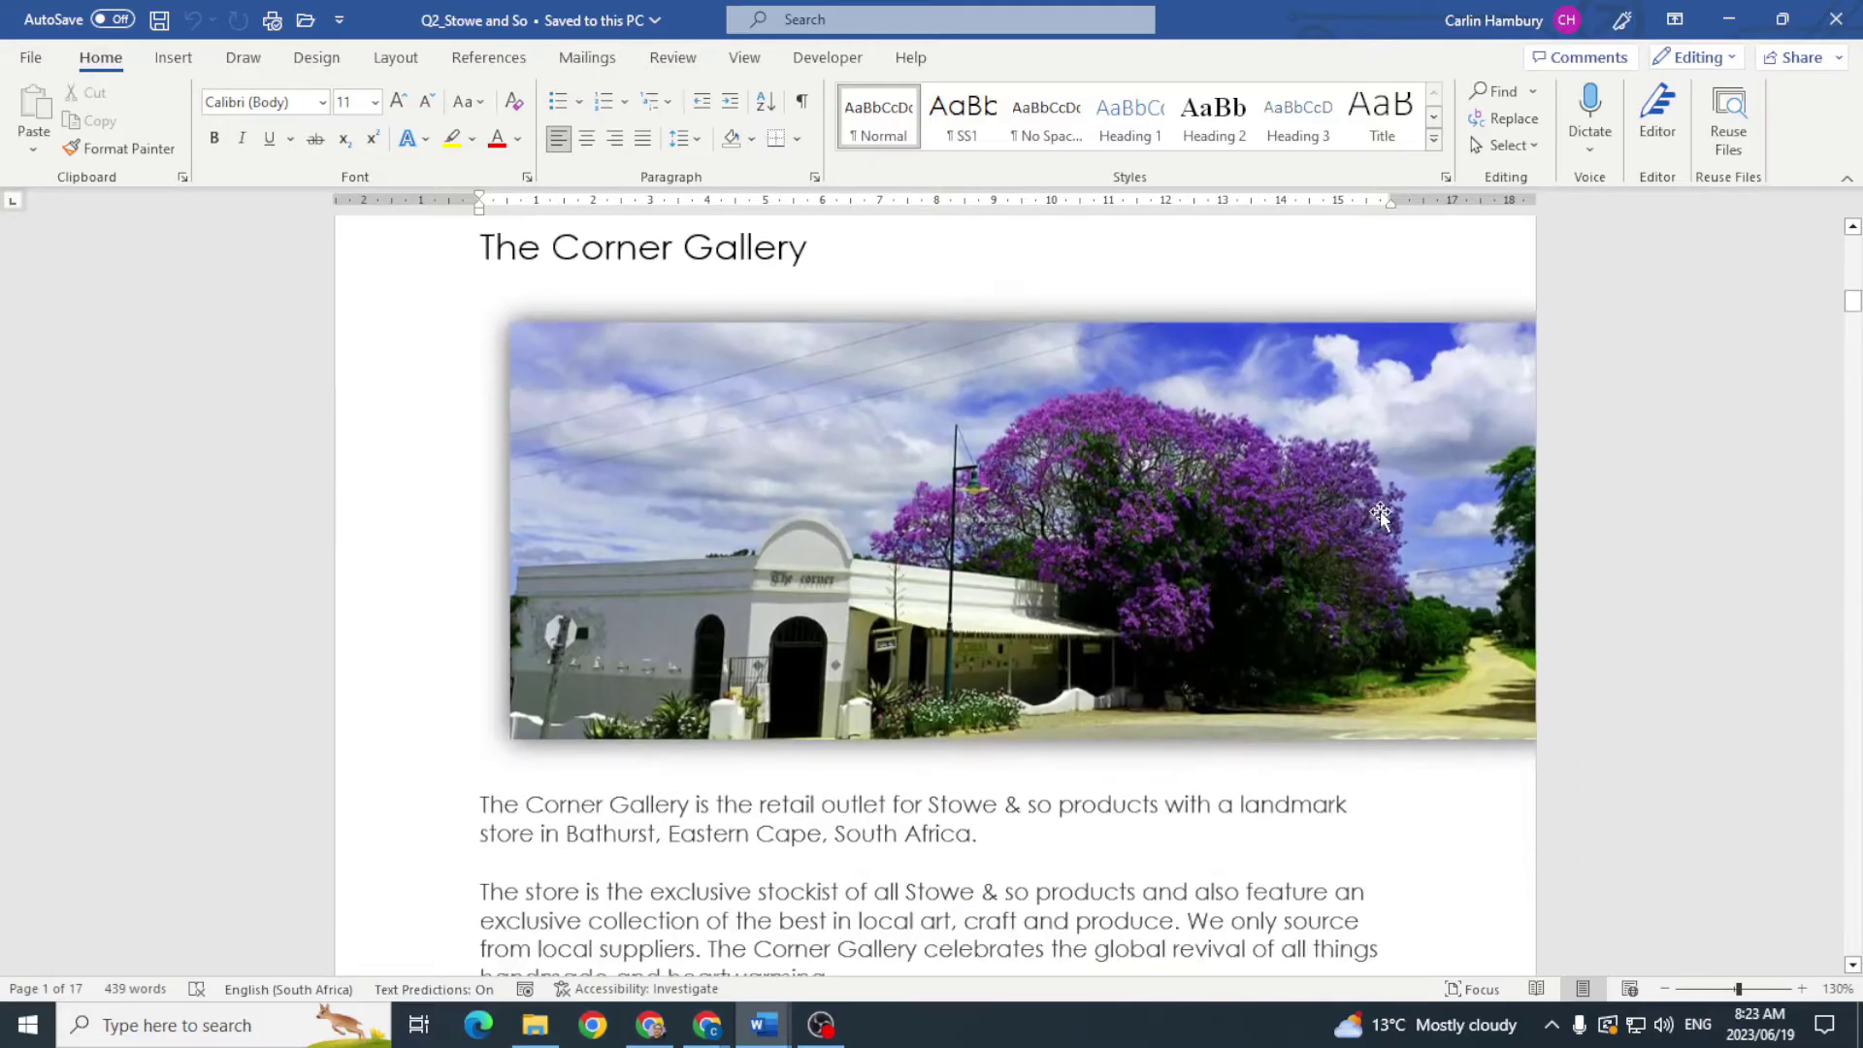
{"action": "scroll", "coordinate": [1379, 515], "scroll_direction": "down", "scroll_amount": 10}
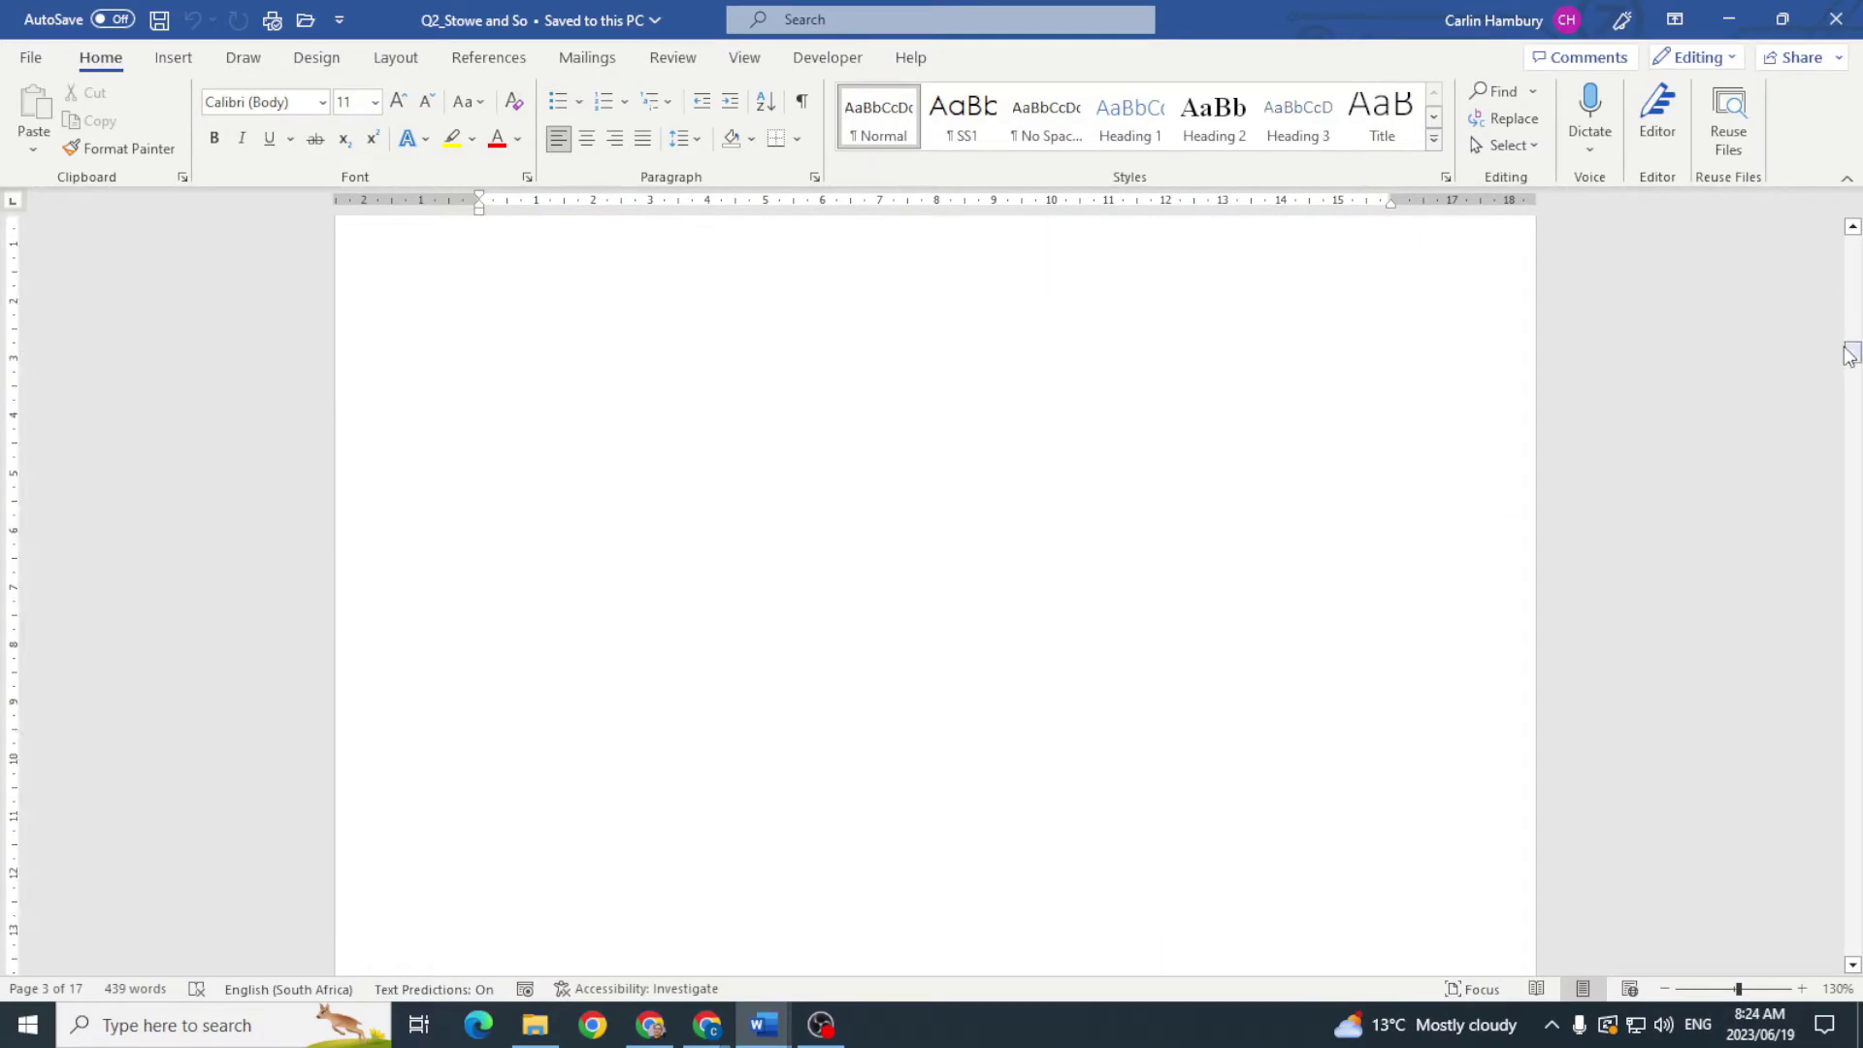
{"action": "left_click_drag", "start_coordinate": [1853, 367], "coordinate": [227, 956]}
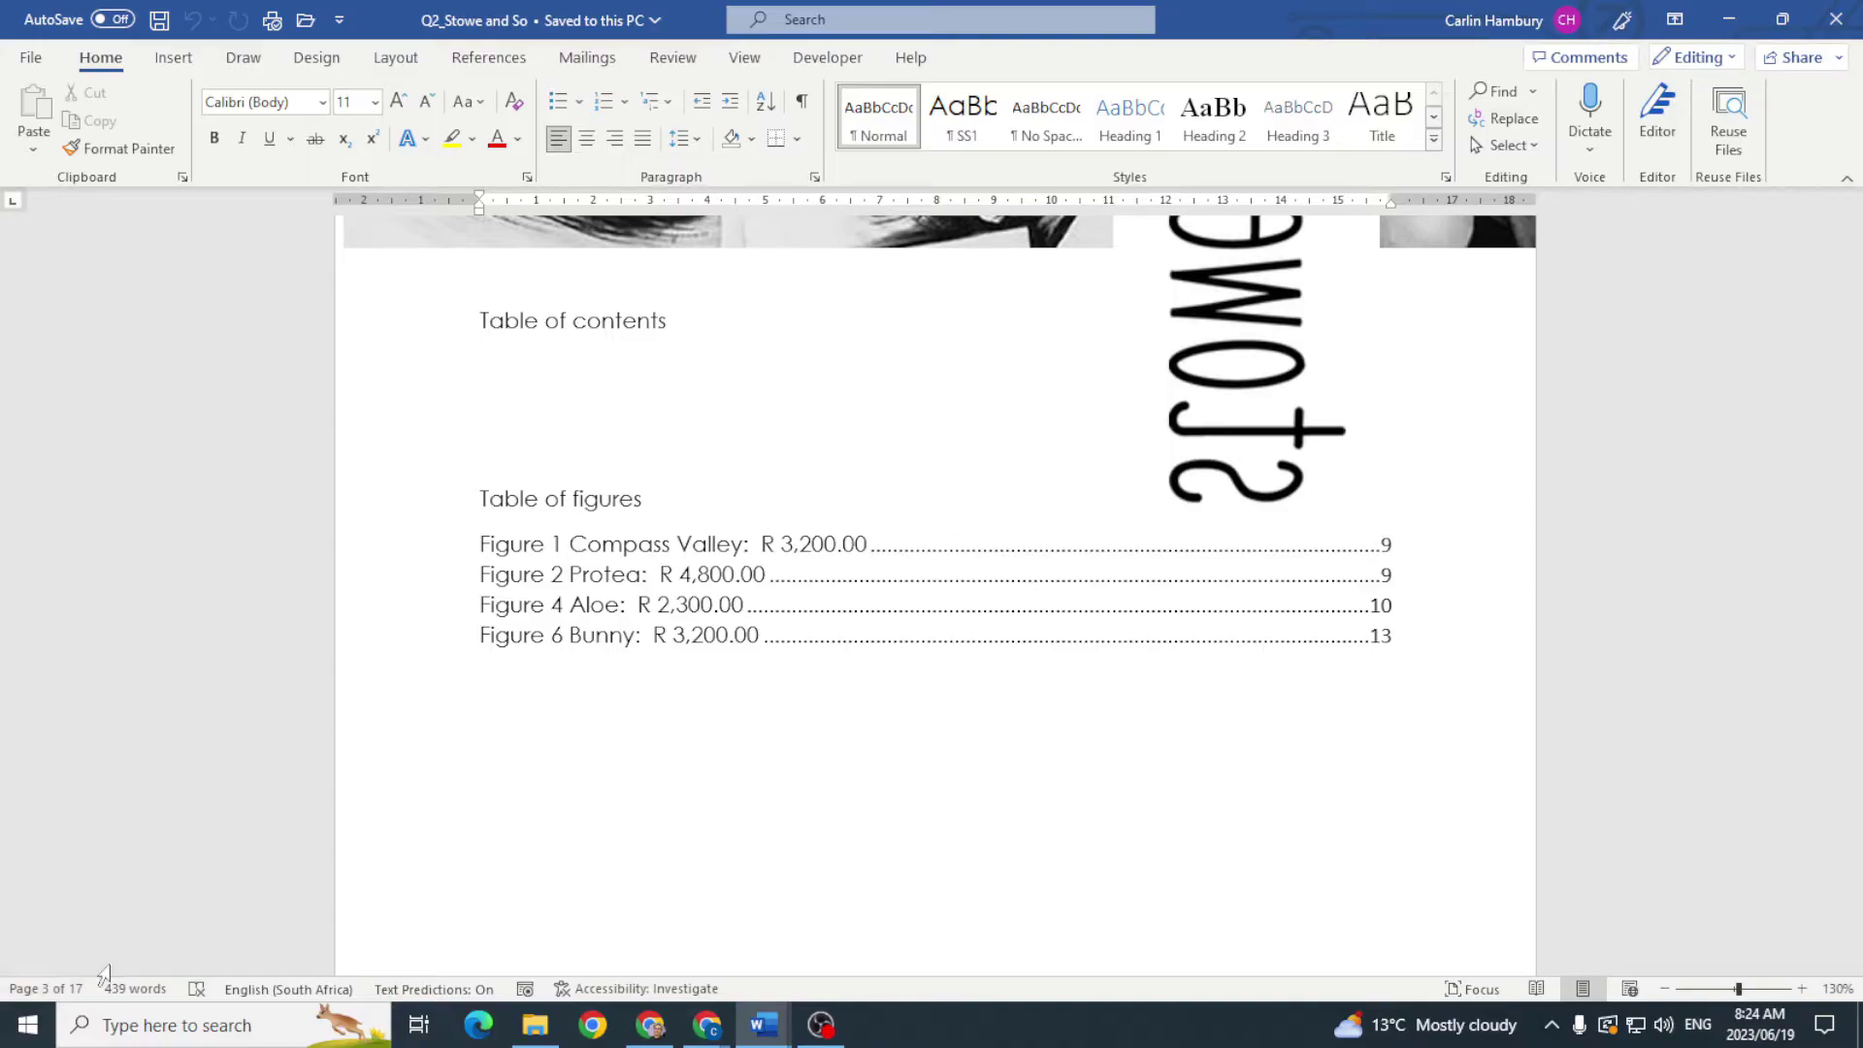
Step: Return to the exam paper and read the note on shifting page numbers and the instruction about deleting empty pages
{"action": "left_click", "coordinate": [1720, 35]}
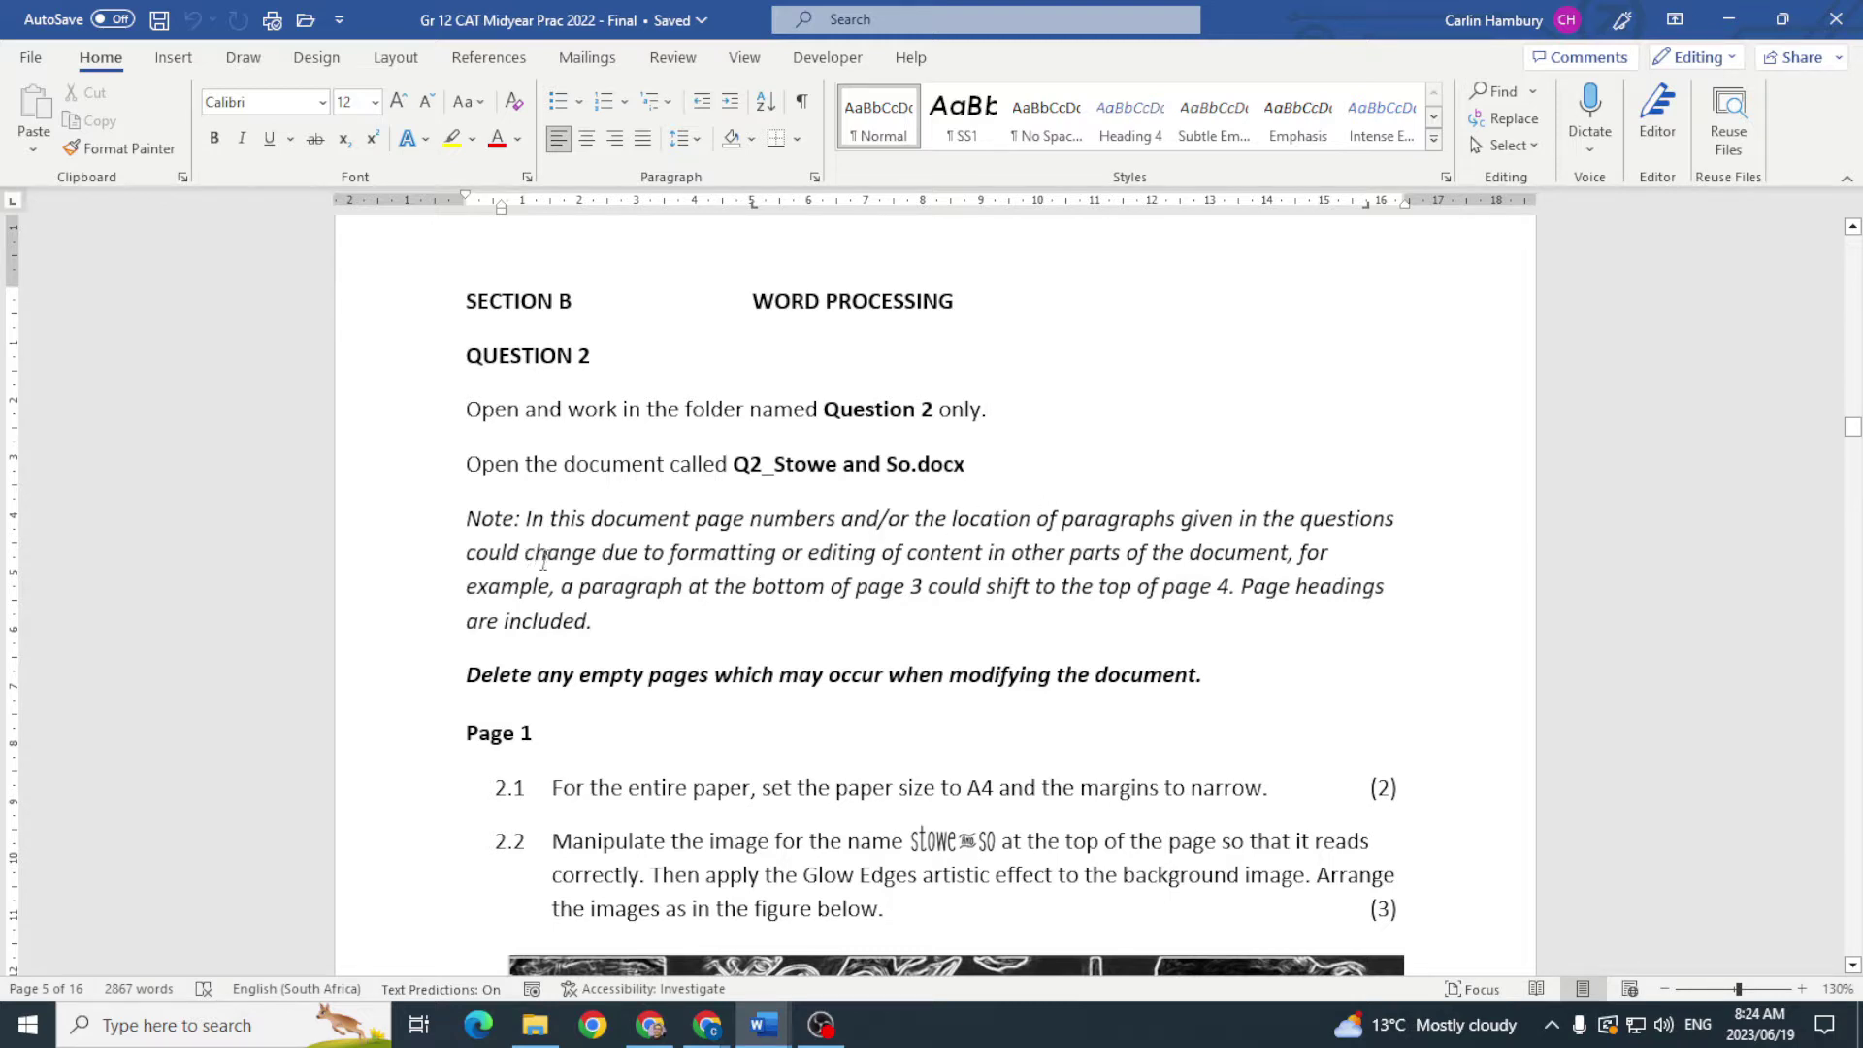
{"action": "left_click_drag", "start_coordinate": [599, 554], "coordinate": [989, 553]}
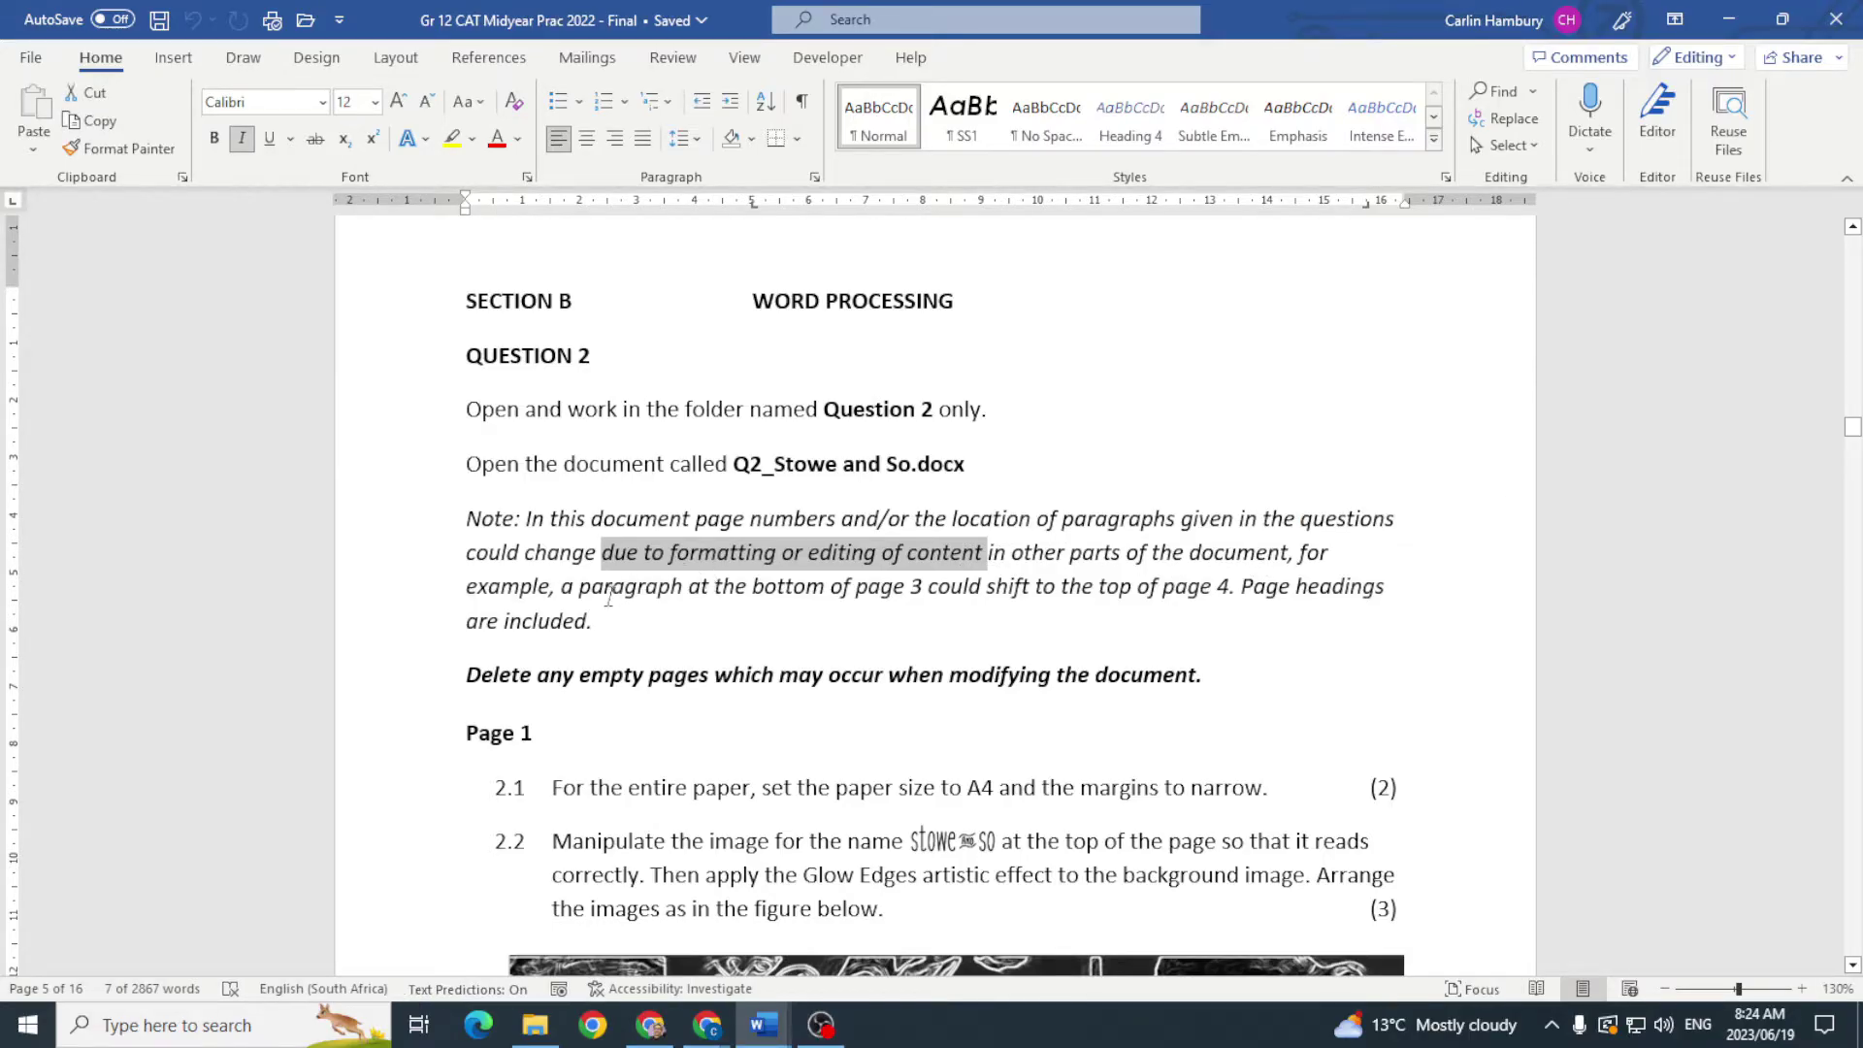
{"action": "left_click_drag", "start_coordinate": [608, 594], "coordinate": [1233, 597]}
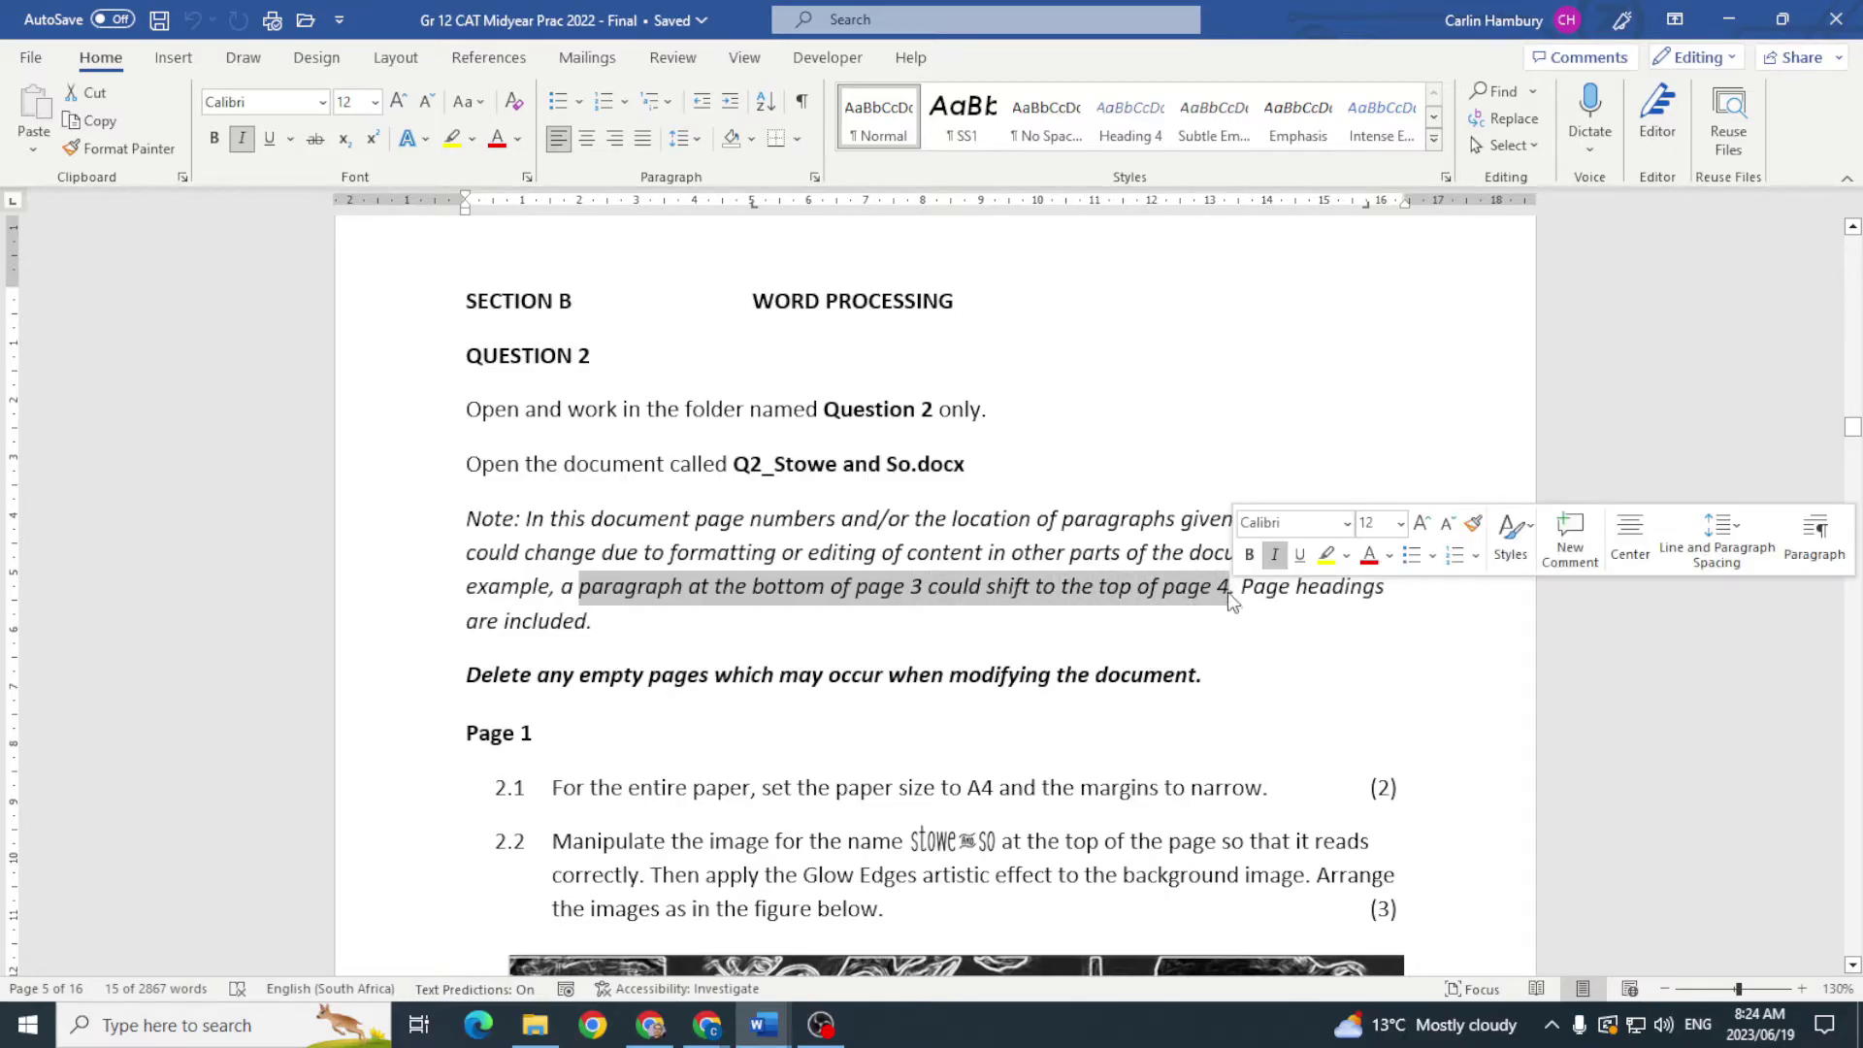
{"action": "left_click", "coordinate": [1235, 590]}
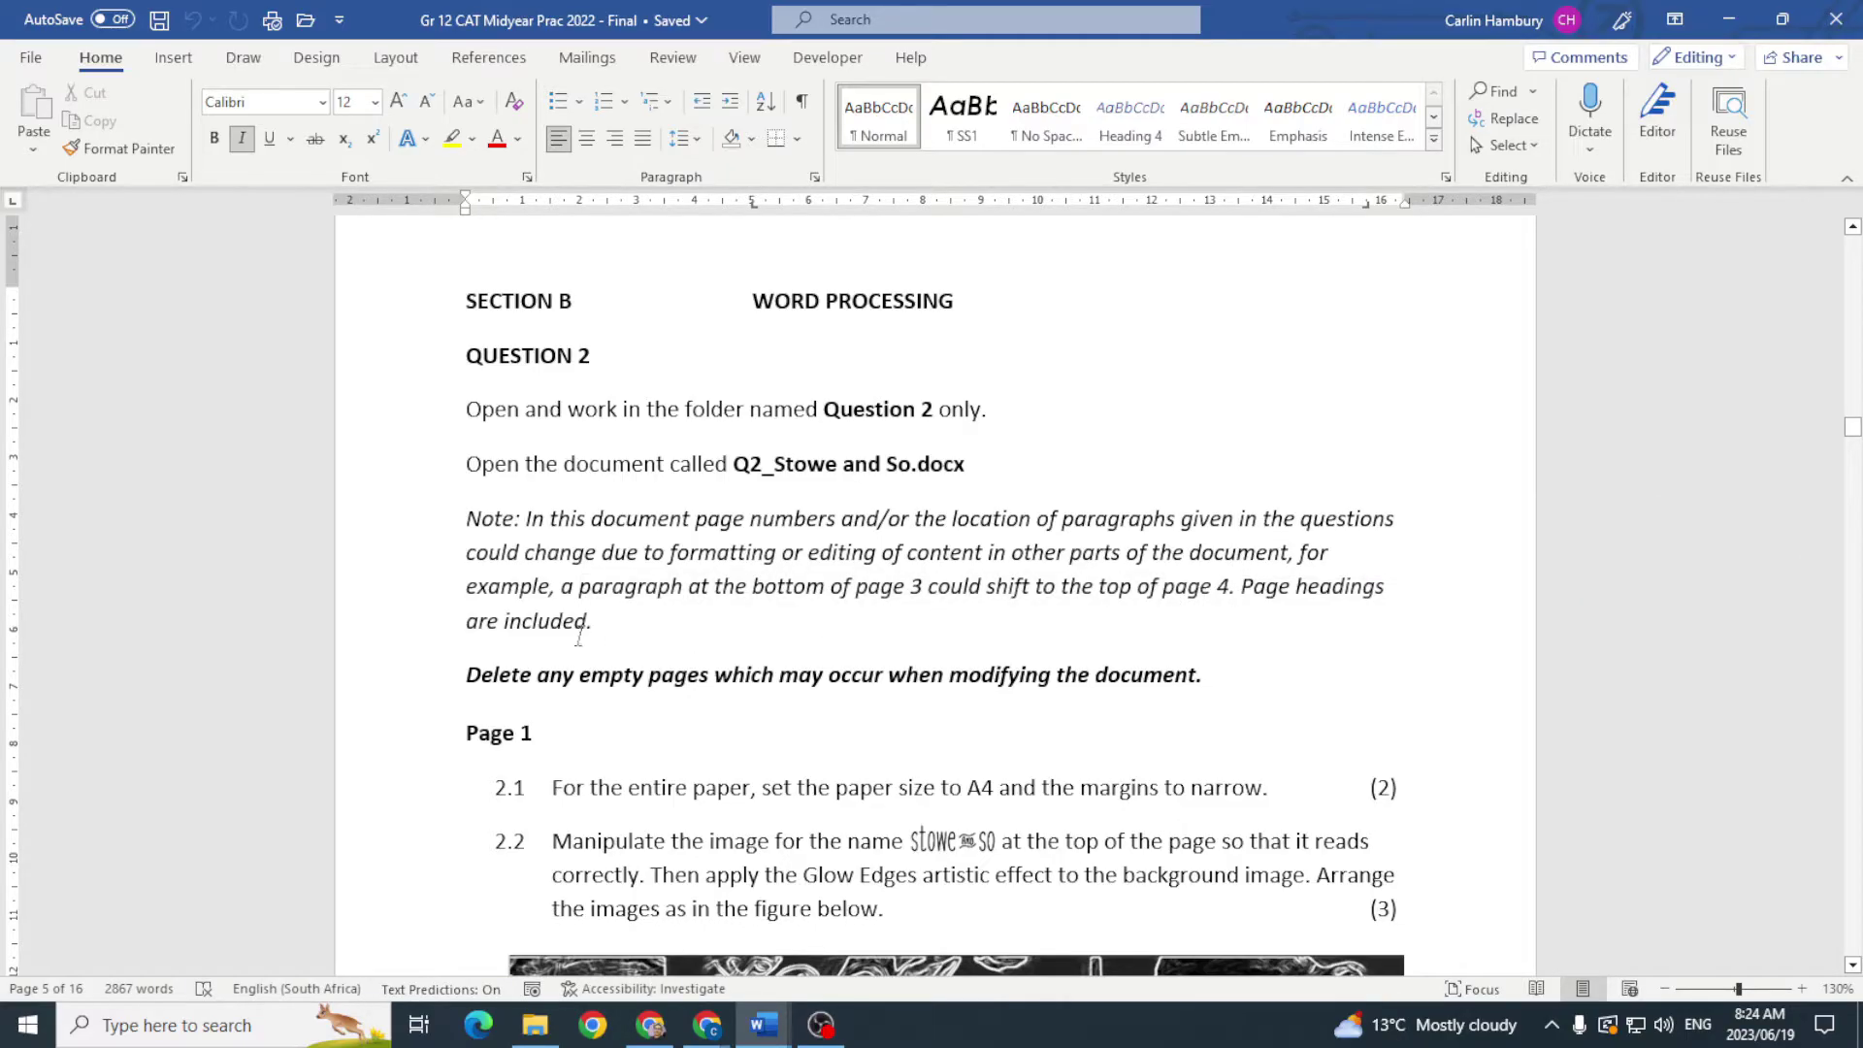
{"action": "scroll", "coordinate": [580, 639], "scroll_direction": "down", "scroll_amount": 1}
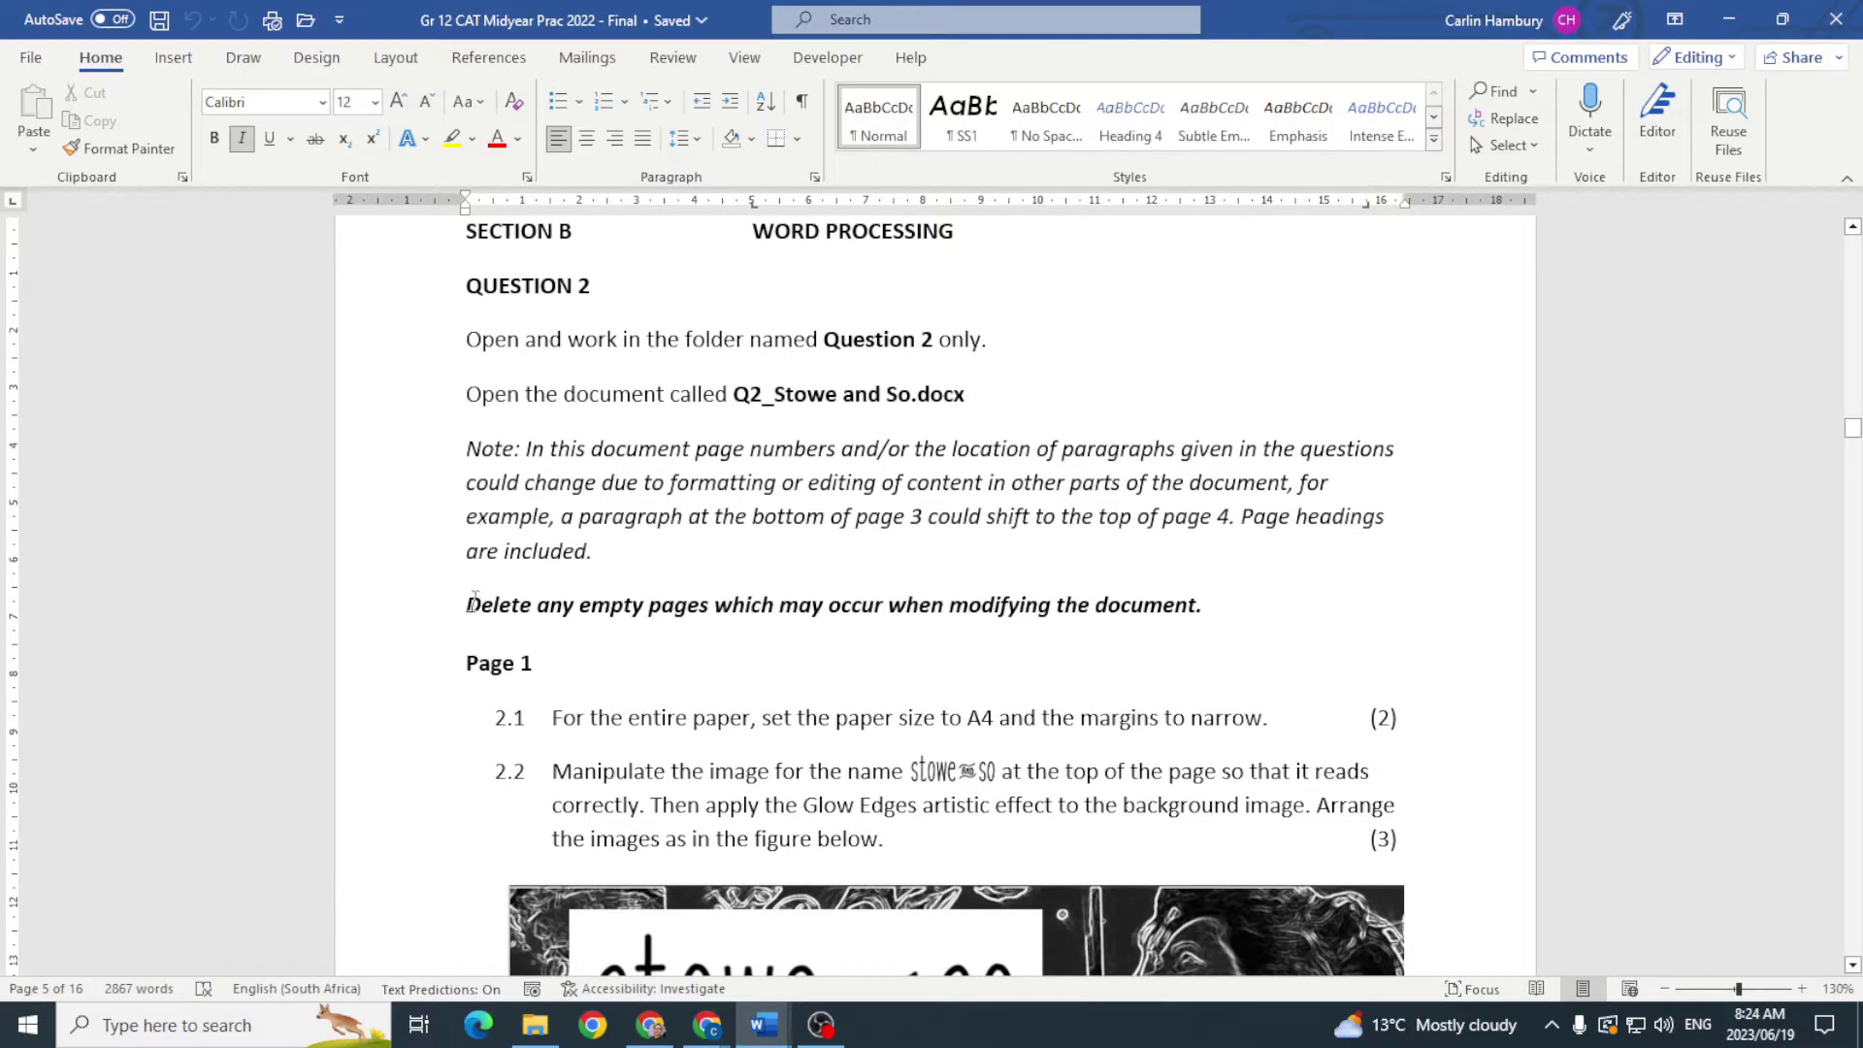
{"action": "left_click_drag", "start_coordinate": [467, 604], "coordinate": [1142, 609]}
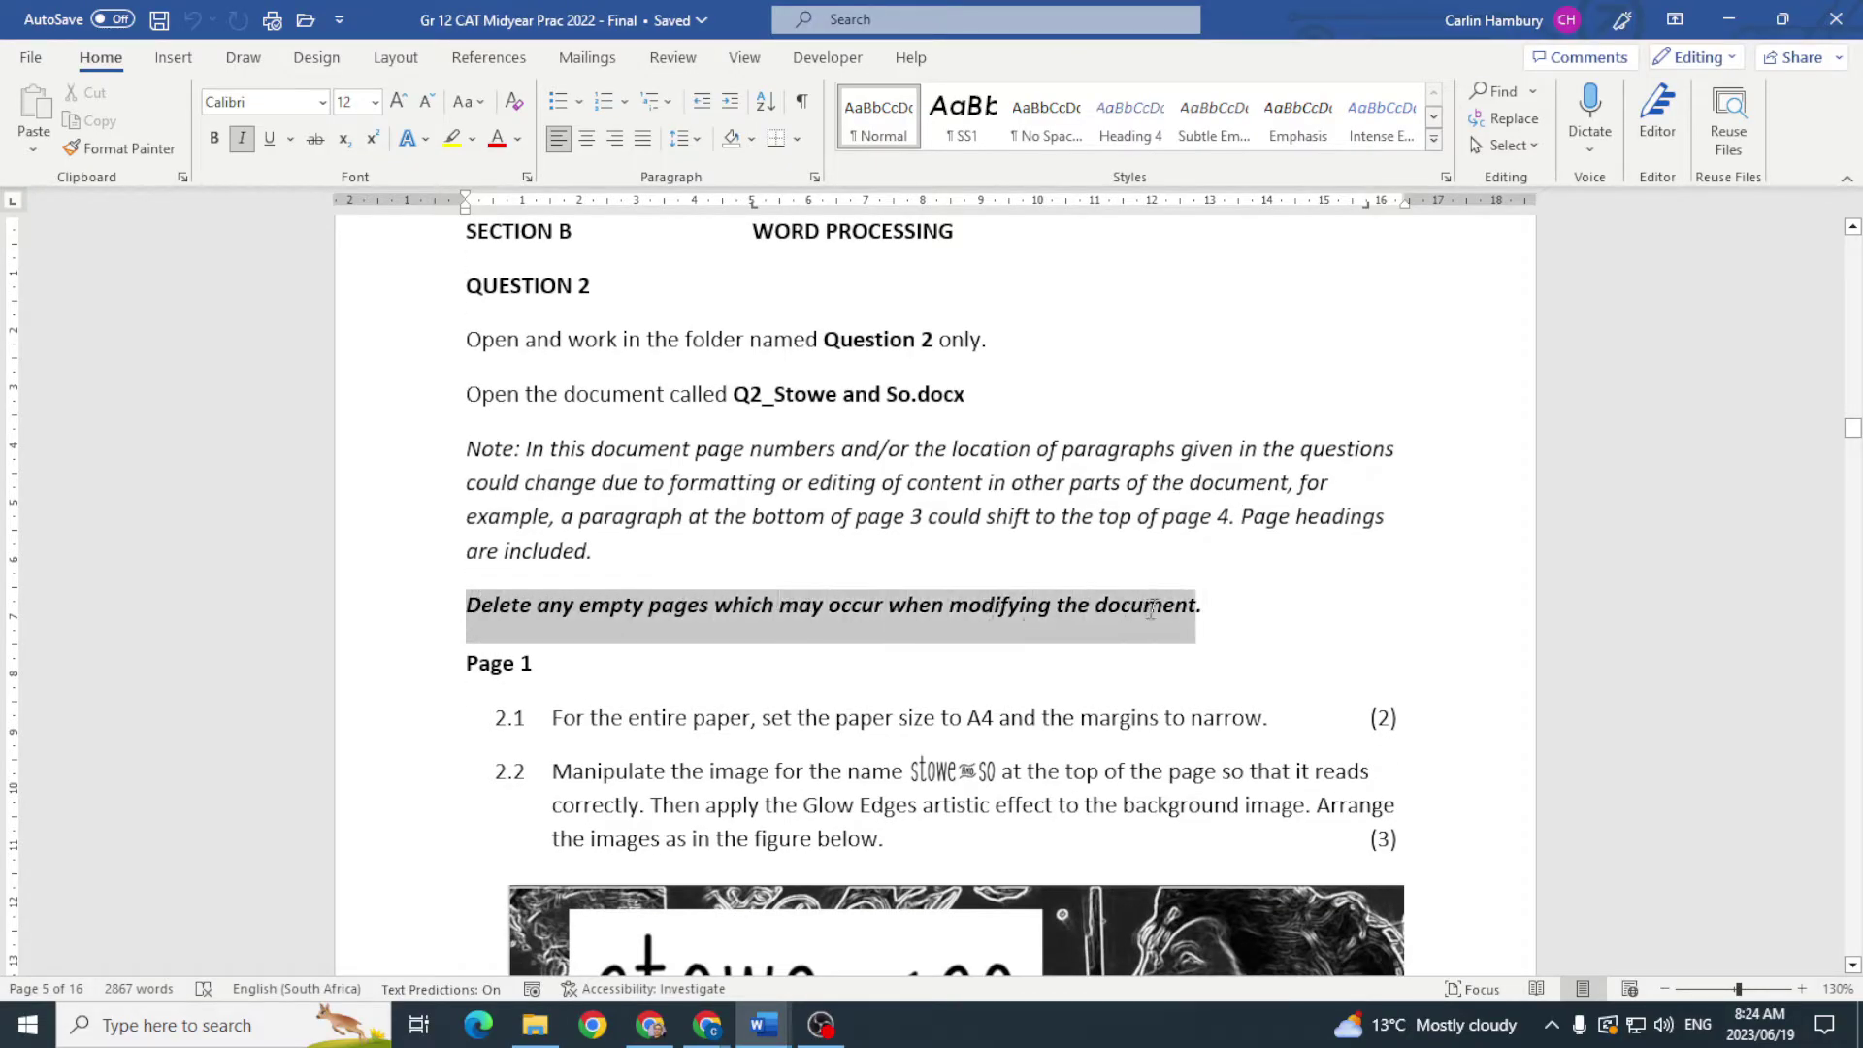
{"action": "left_click", "coordinate": [1203, 609]}
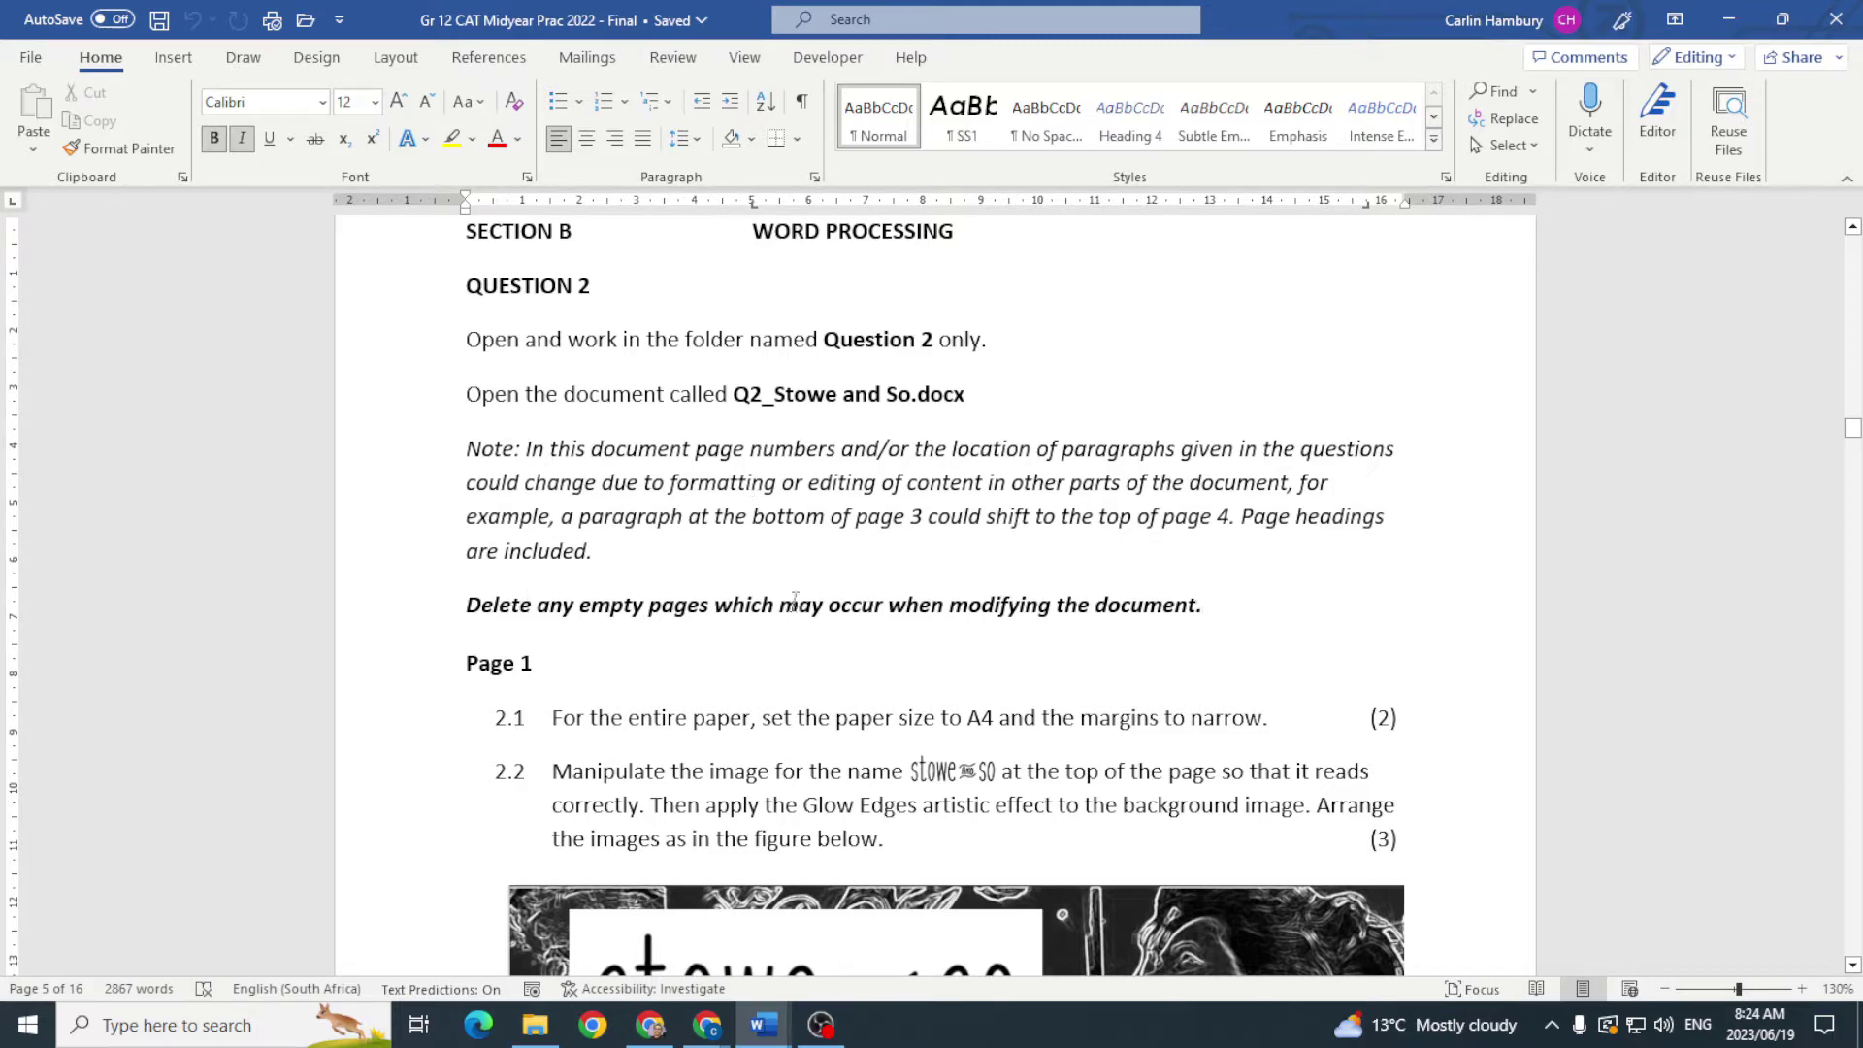
Step: Skim the Question 2 tasks in the exam paper from 2.1 to 2.19 and return to task 2.1
{"action": "scroll", "coordinate": [795, 601], "scroll_direction": "down", "scroll_amount": 3}
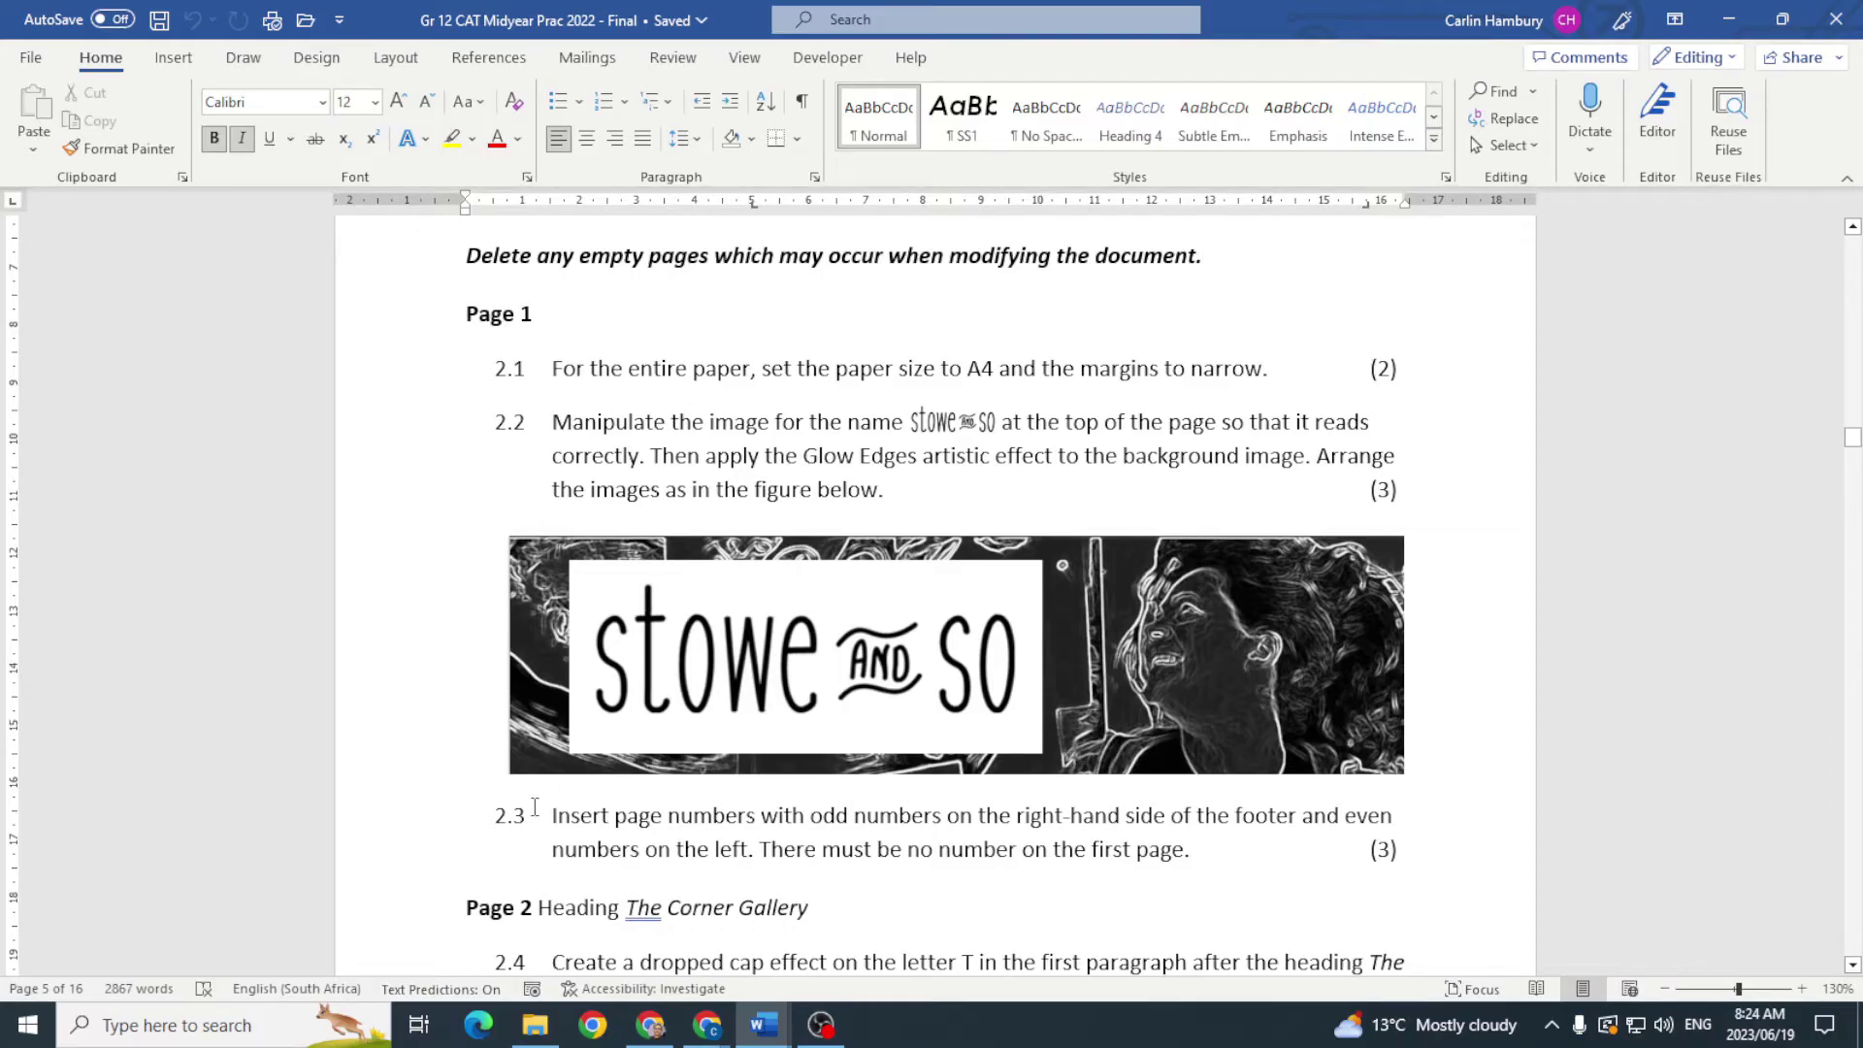
{"action": "scroll", "coordinate": [548, 525], "scroll_direction": "down", "scroll_amount": 4}
{"action": "scroll", "coordinate": [533, 808], "scroll_direction": "down", "scroll_amount": 12}
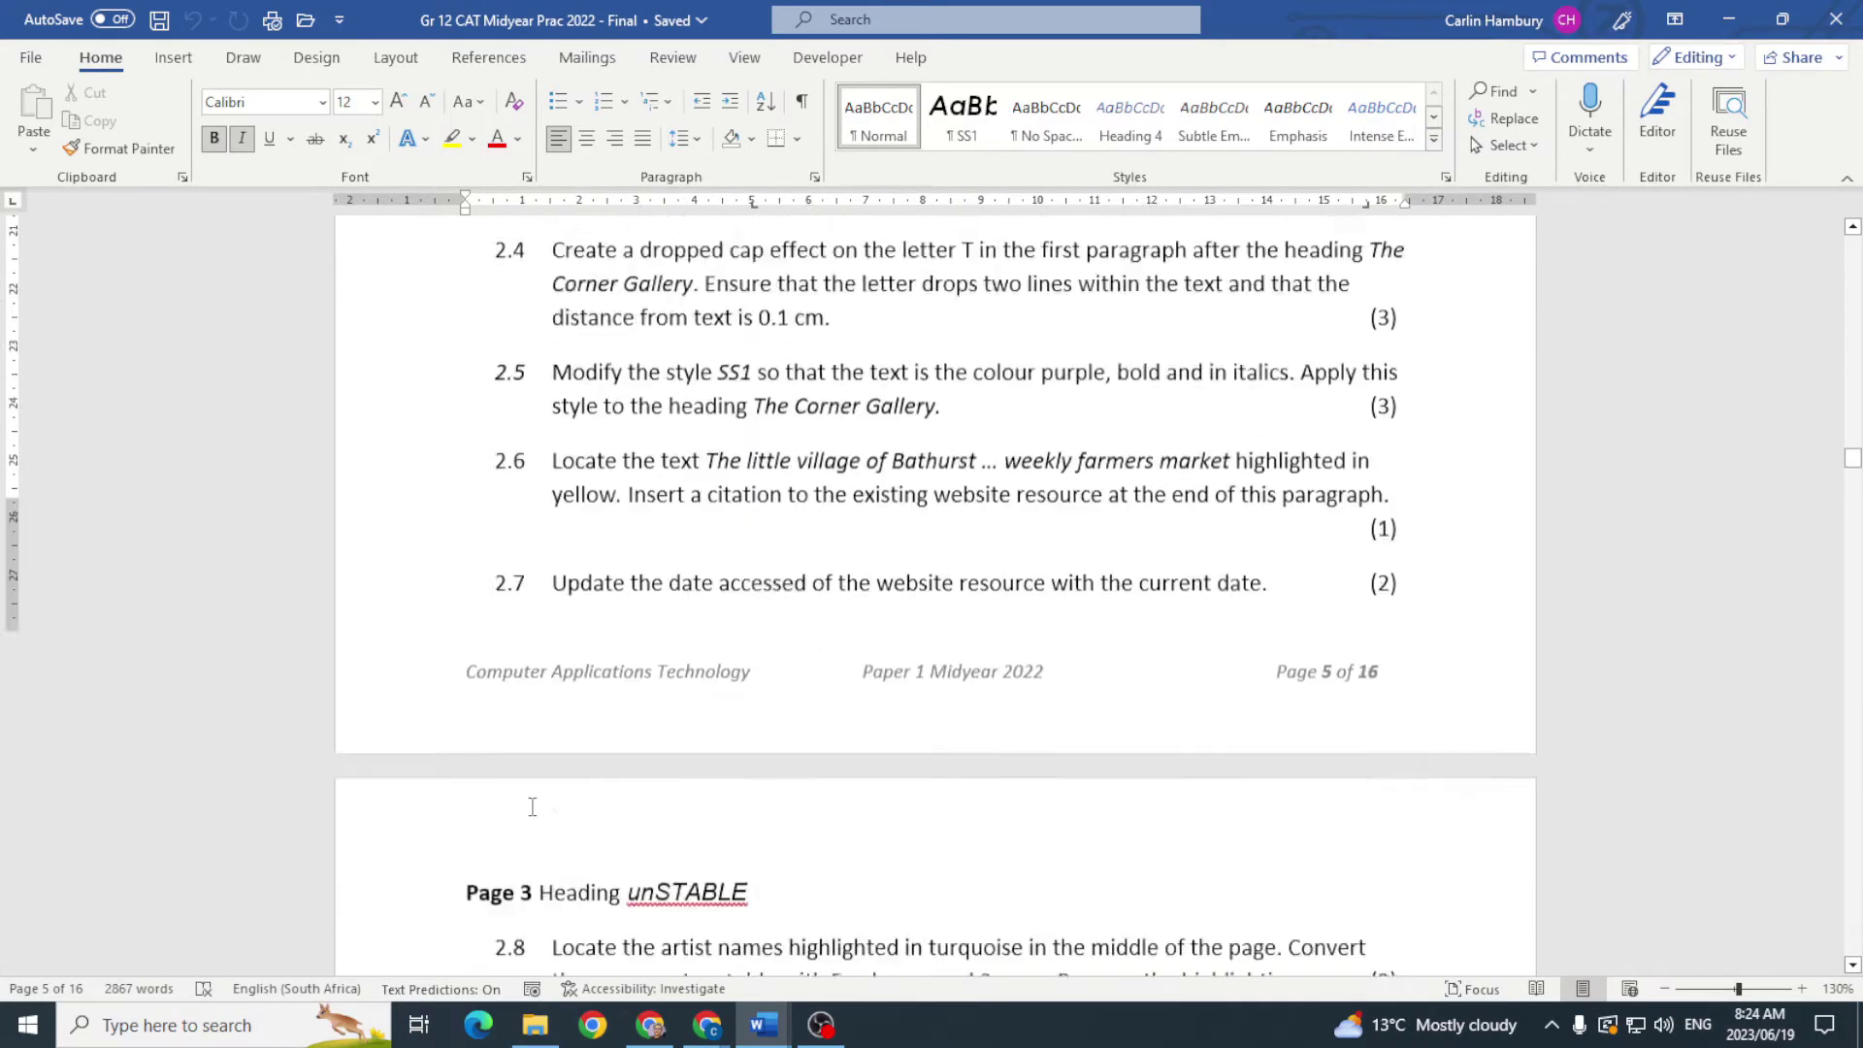
{"action": "scroll", "coordinate": [533, 807], "scroll_direction": "down", "scroll_amount": 12}
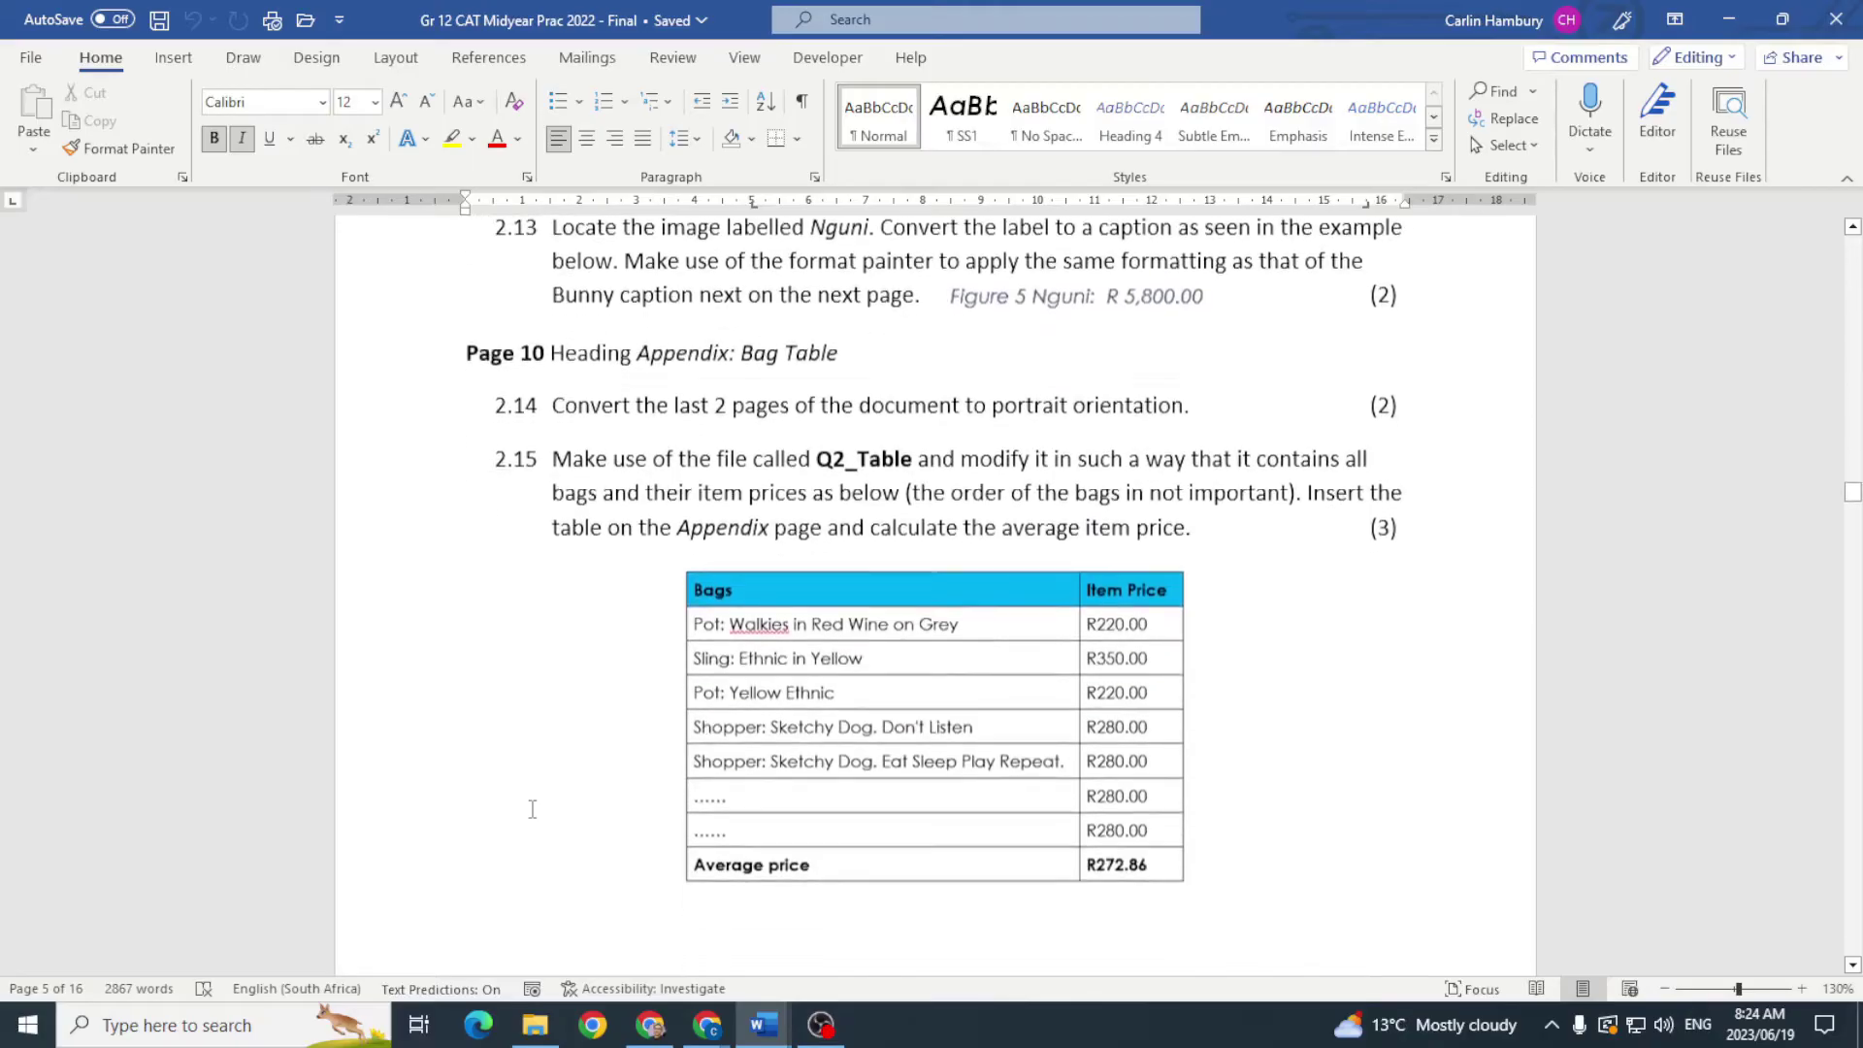
{"action": "scroll", "coordinate": [530, 807], "scroll_direction": "up", "scroll_amount": 3}
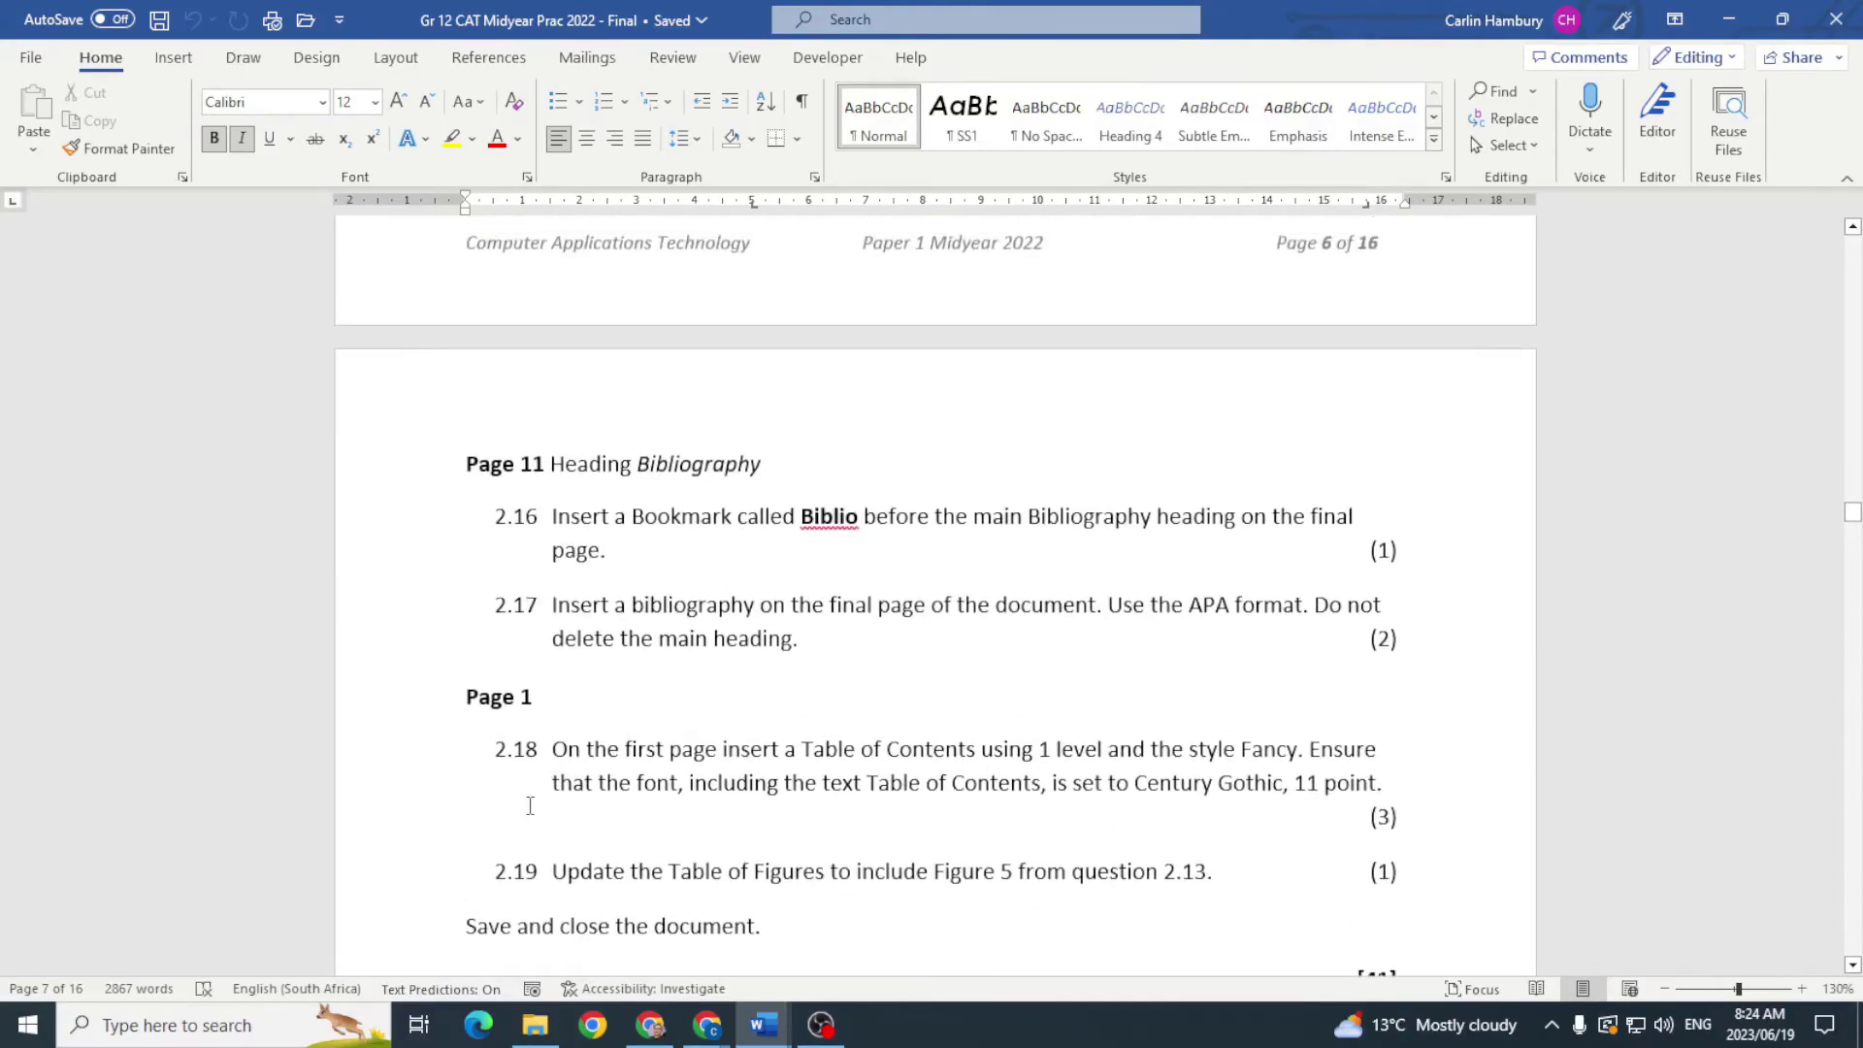
{"action": "scroll", "coordinate": [843, 815], "scroll_direction": "up", "scroll_amount": 15}
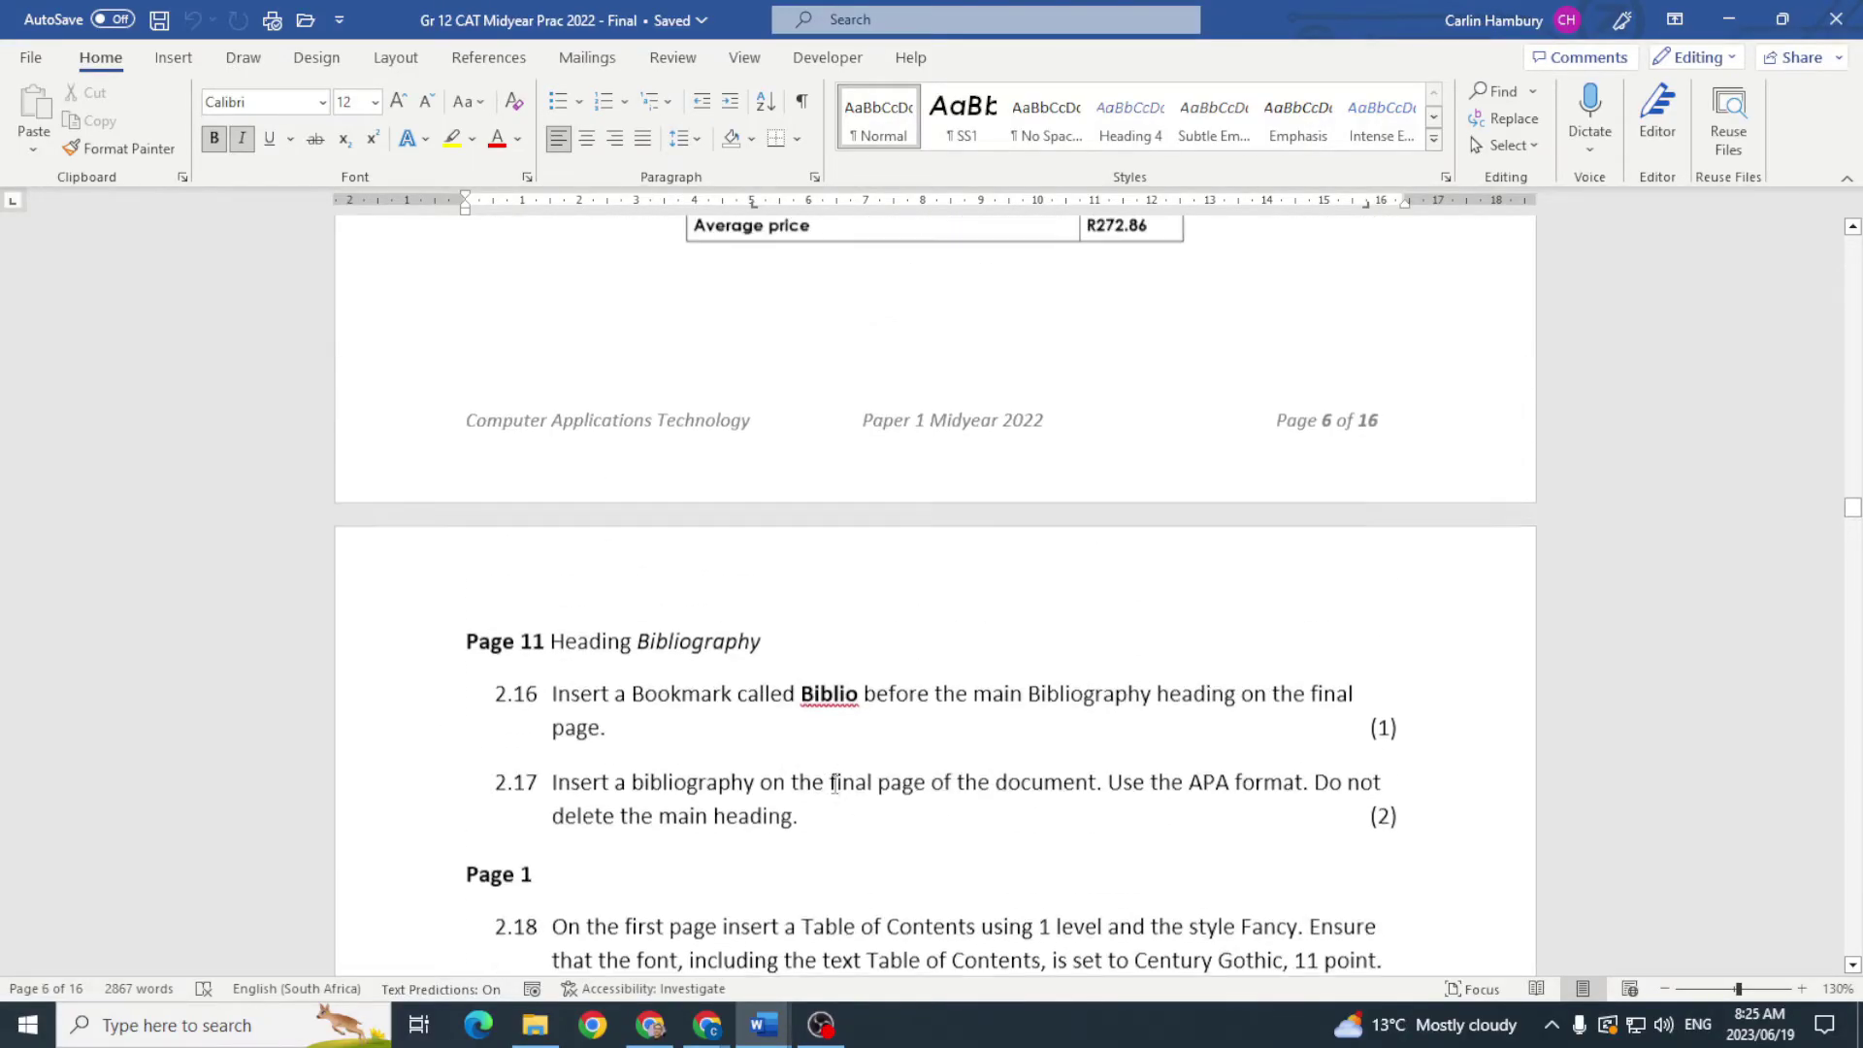
{"action": "scroll", "coordinate": [828, 781], "scroll_direction": "up", "scroll_amount": 8}
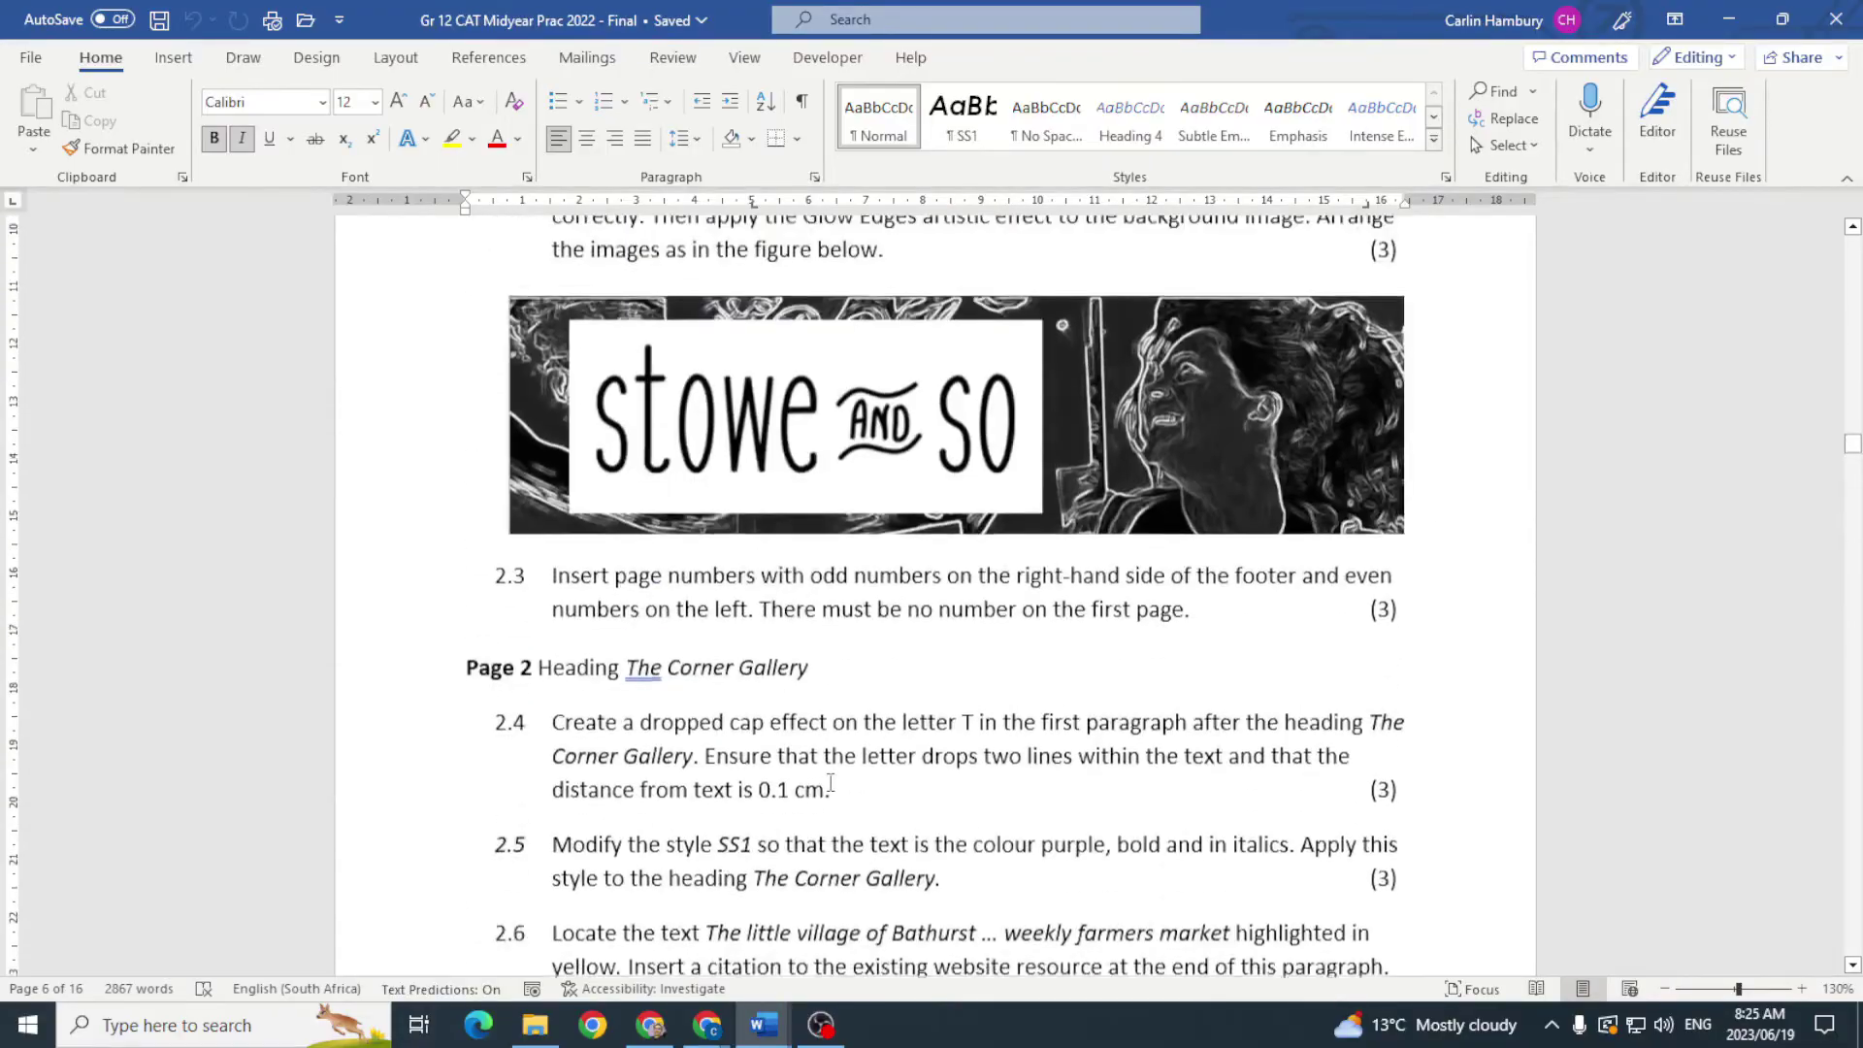
{"action": "scroll", "coordinate": [825, 778], "scroll_direction": "down", "scroll_amount": 1}
{"action": "scroll", "coordinate": [825, 779], "scroll_direction": "down", "scroll_amount": 1}
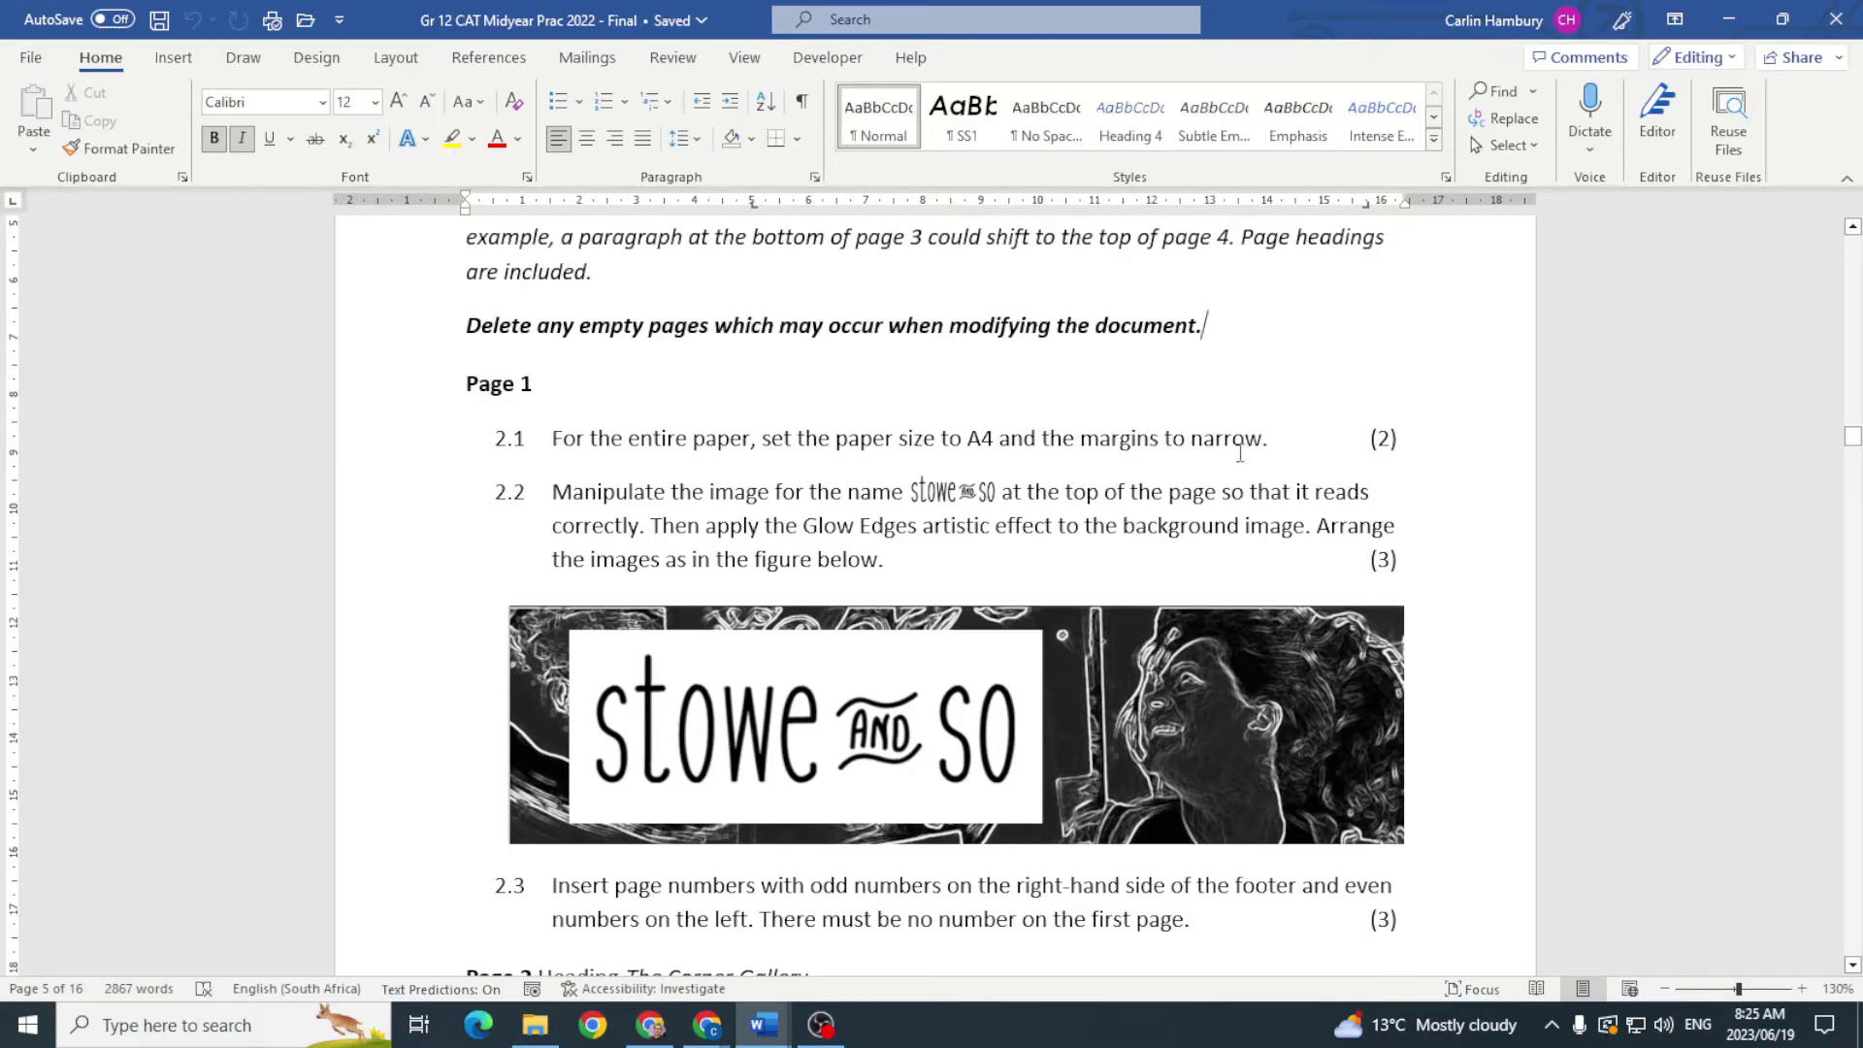
Step: Switch to Q2_Stowe and So and set its paper size to A4, as task 2.1 asks
{"action": "key", "text": "alt+Tab"}
{"action": "scroll", "coordinate": [1241, 453], "scroll_direction": "up", "scroll_amount": 4}
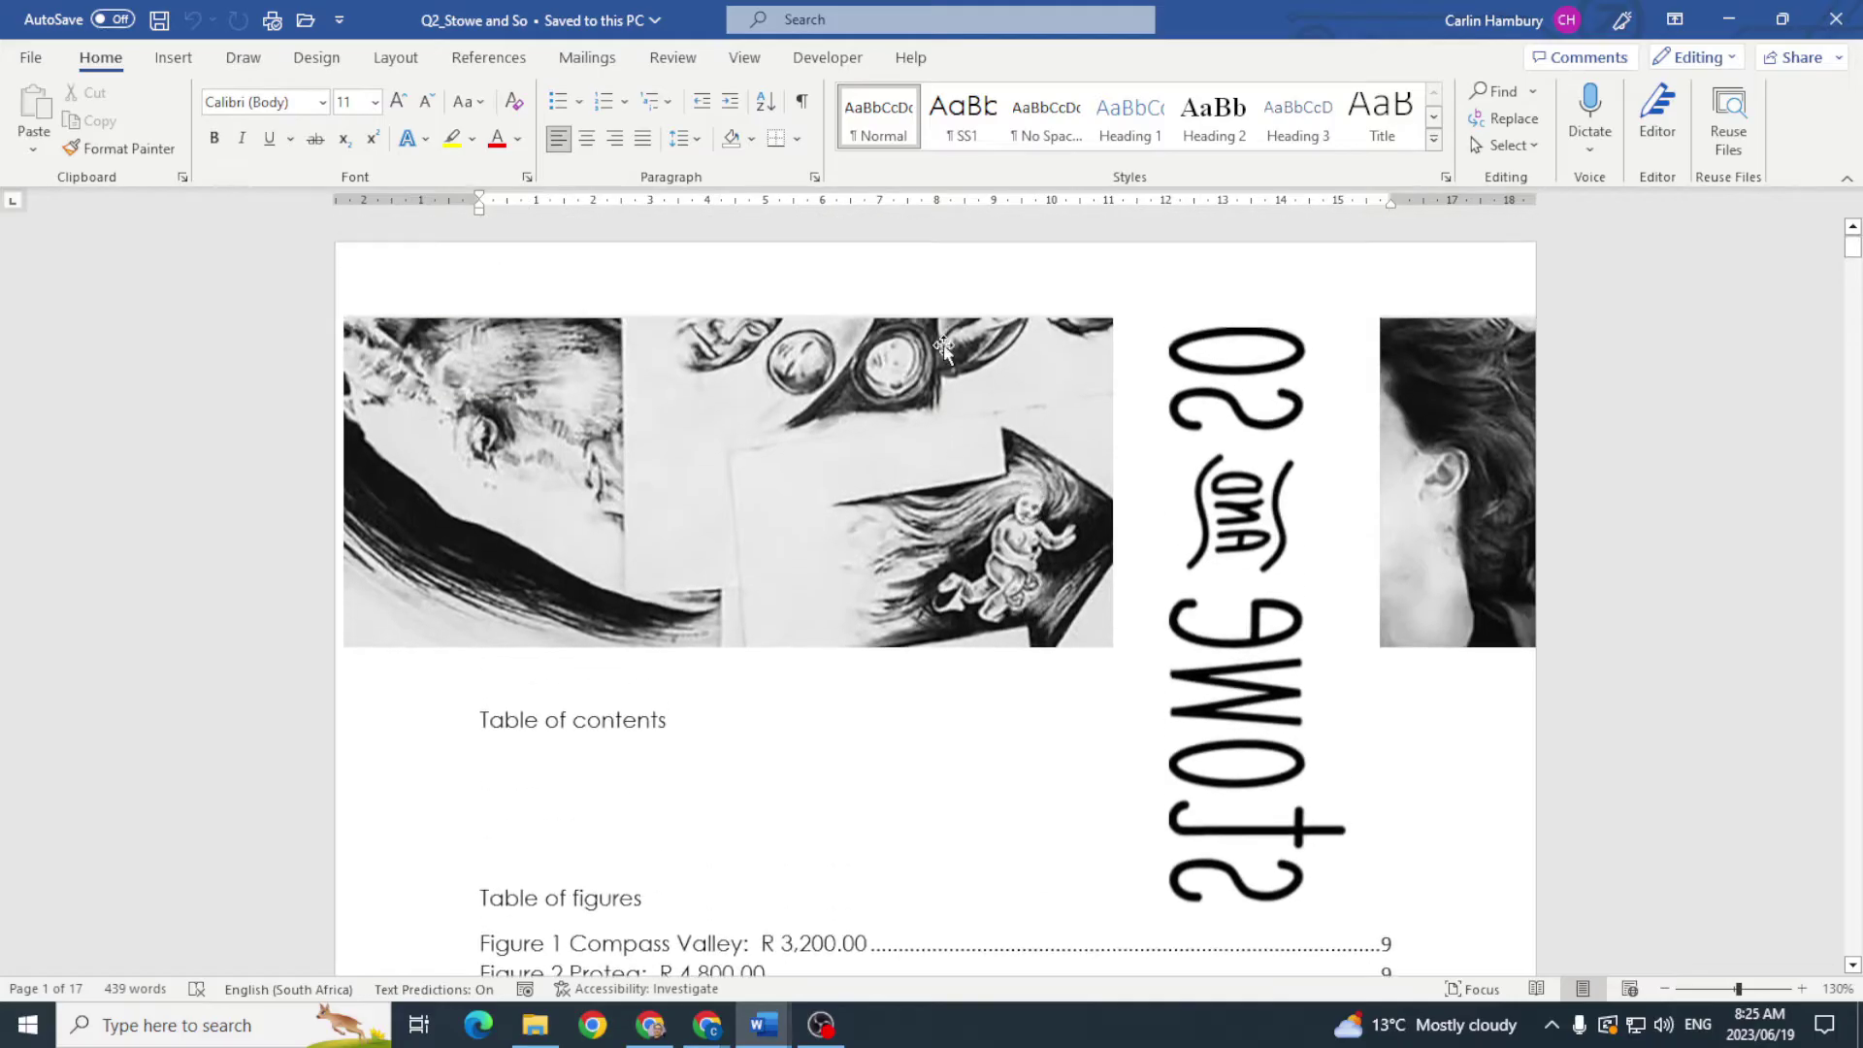
{"action": "left_click", "coordinate": [397, 59]}
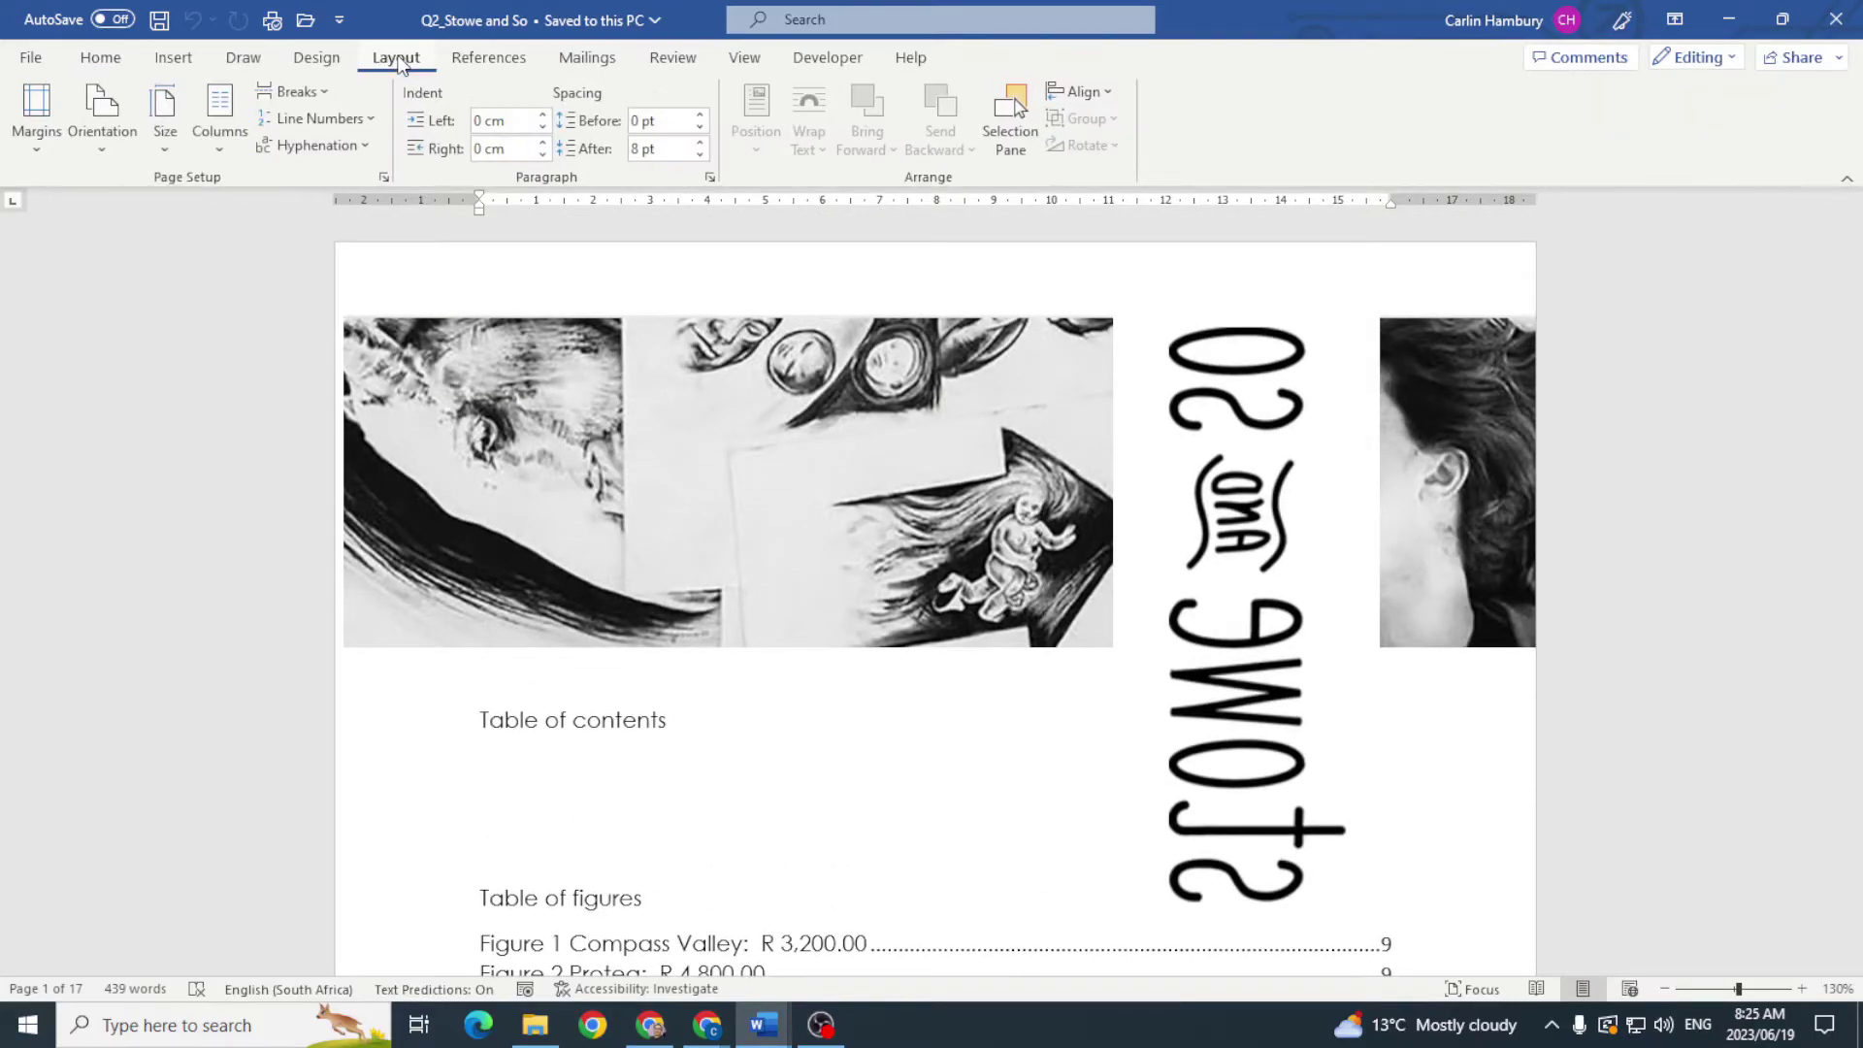
{"action": "key", "text": "alt+Tab"}
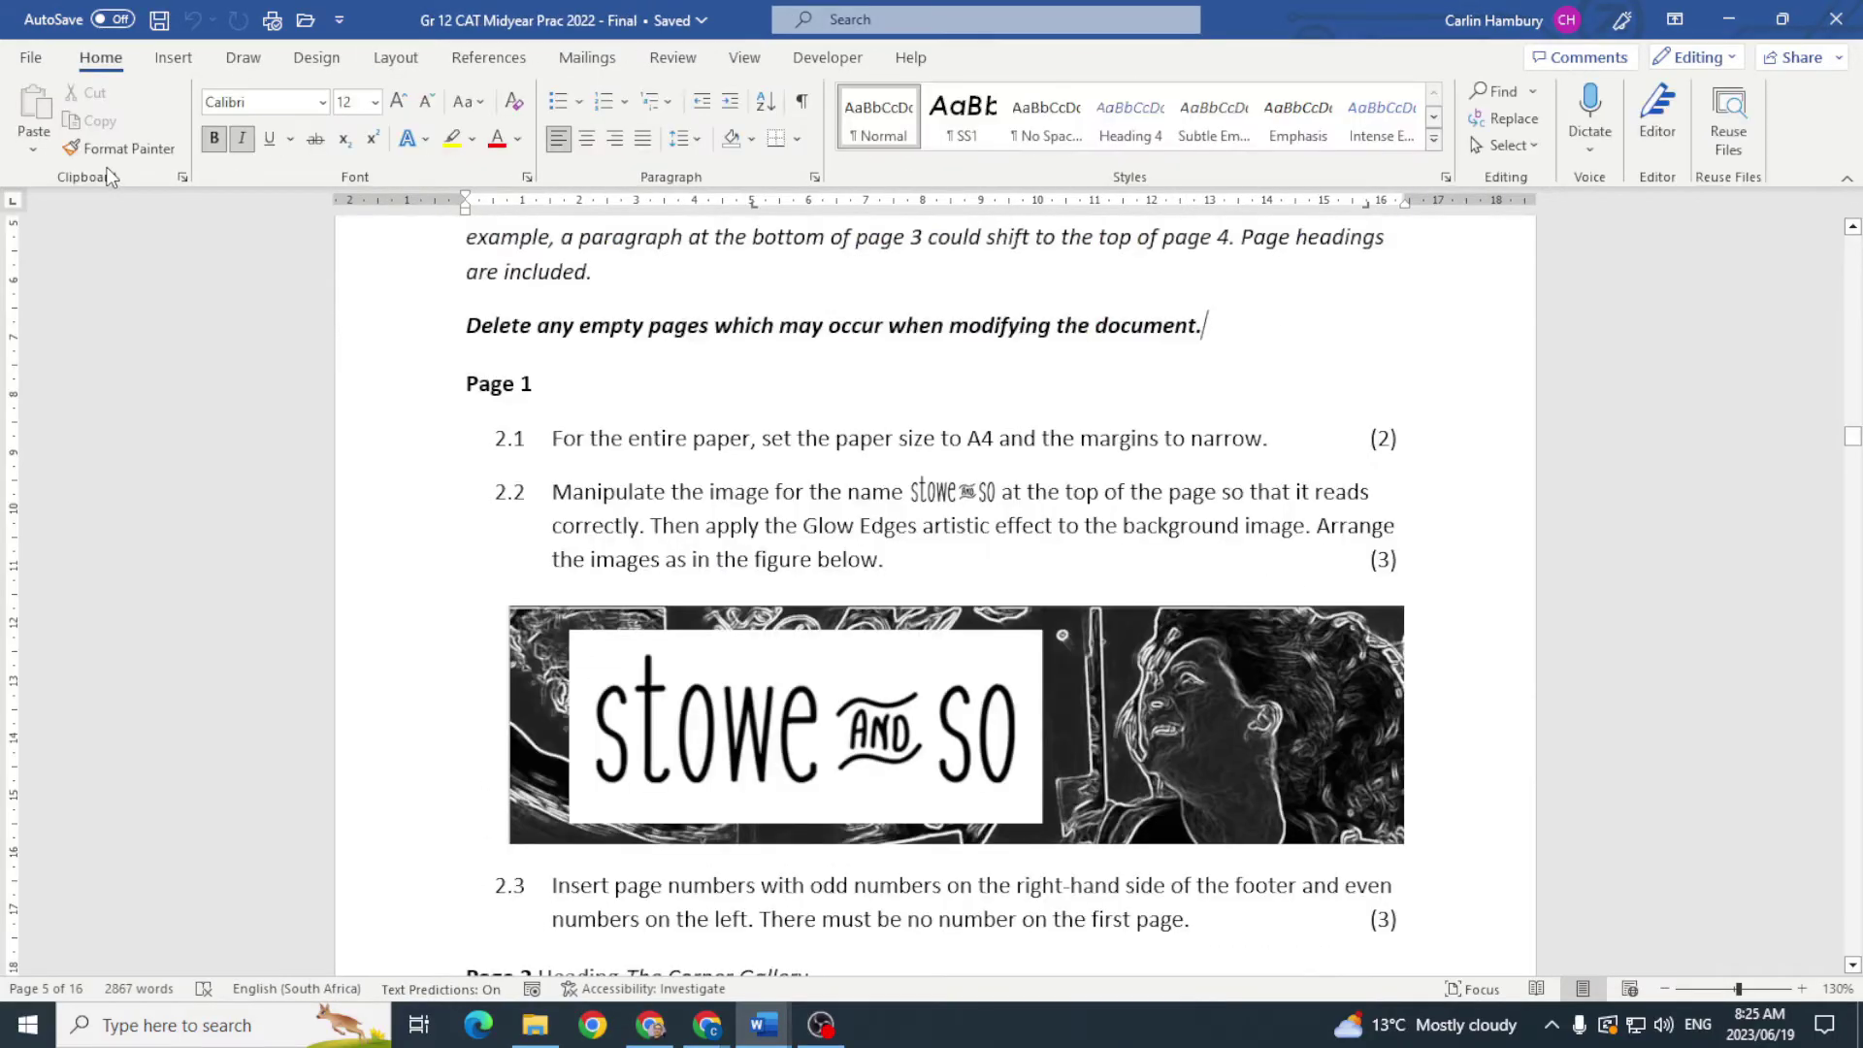
{"action": "key", "text": "alt+Tab"}
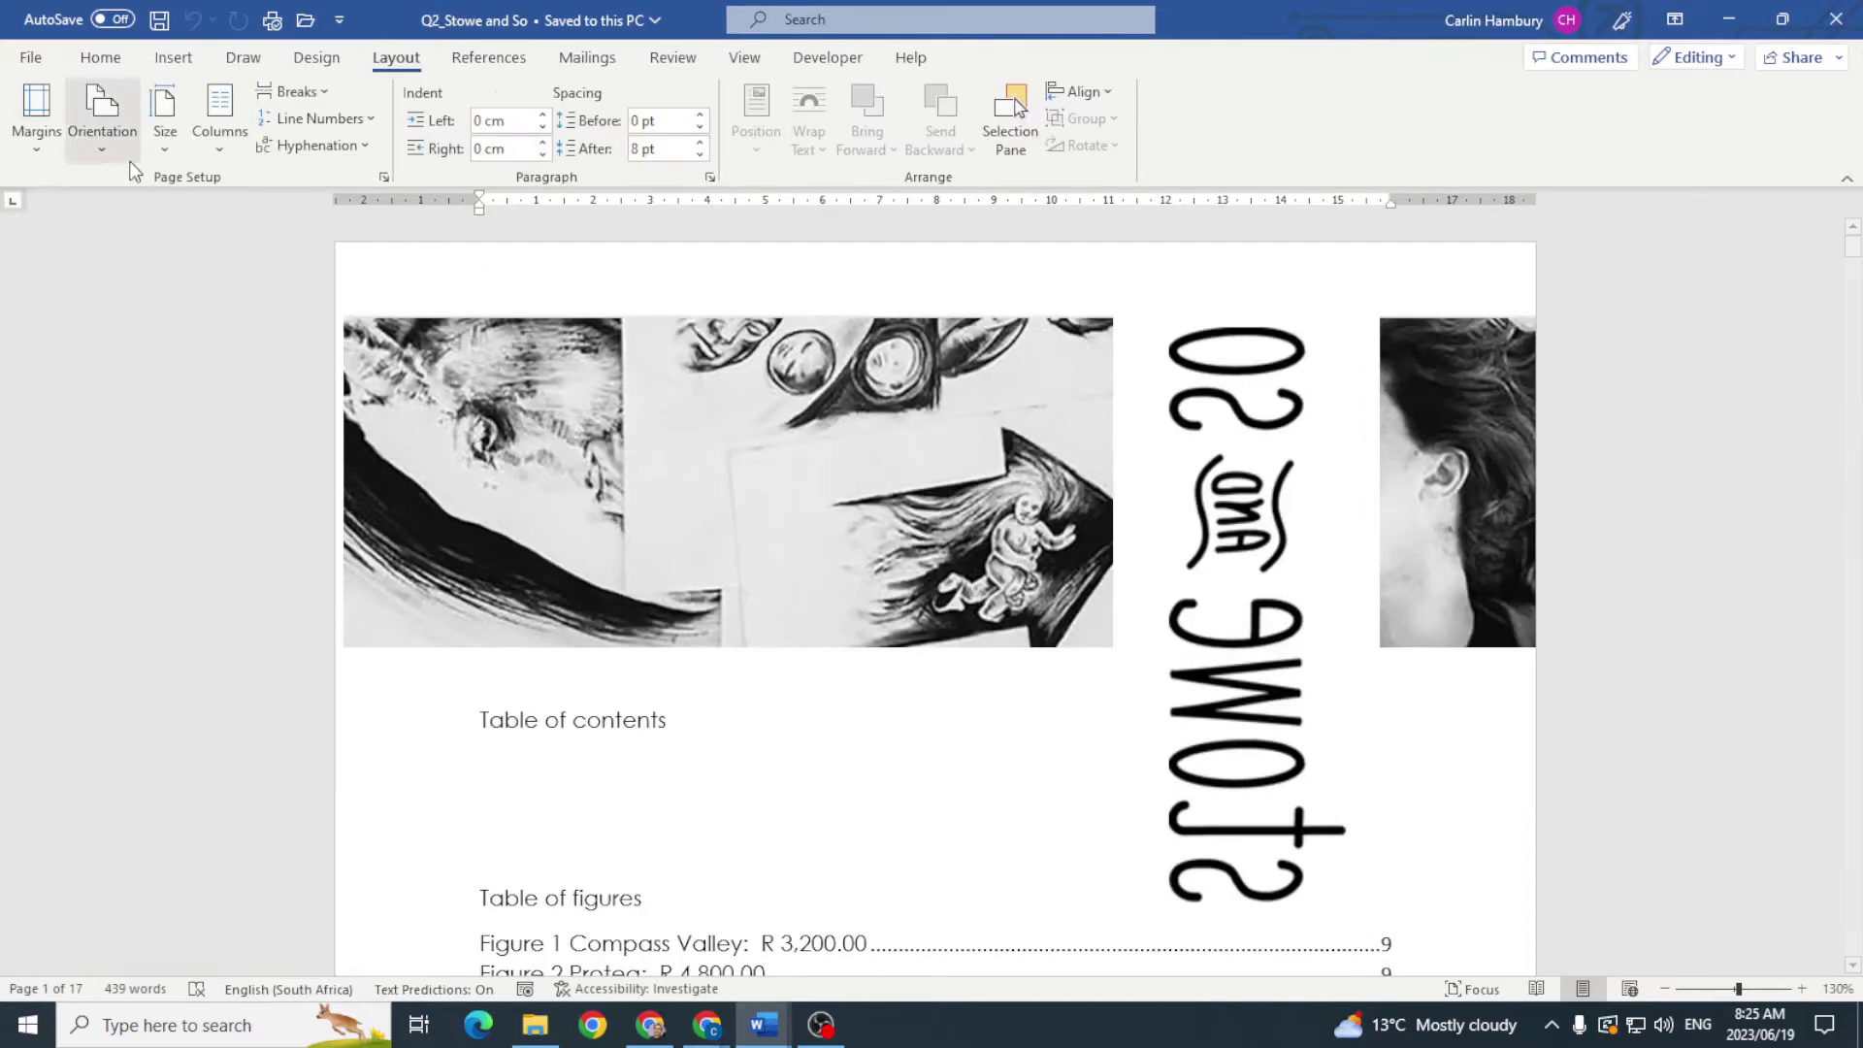
{"action": "left_click", "coordinate": [167, 146]}
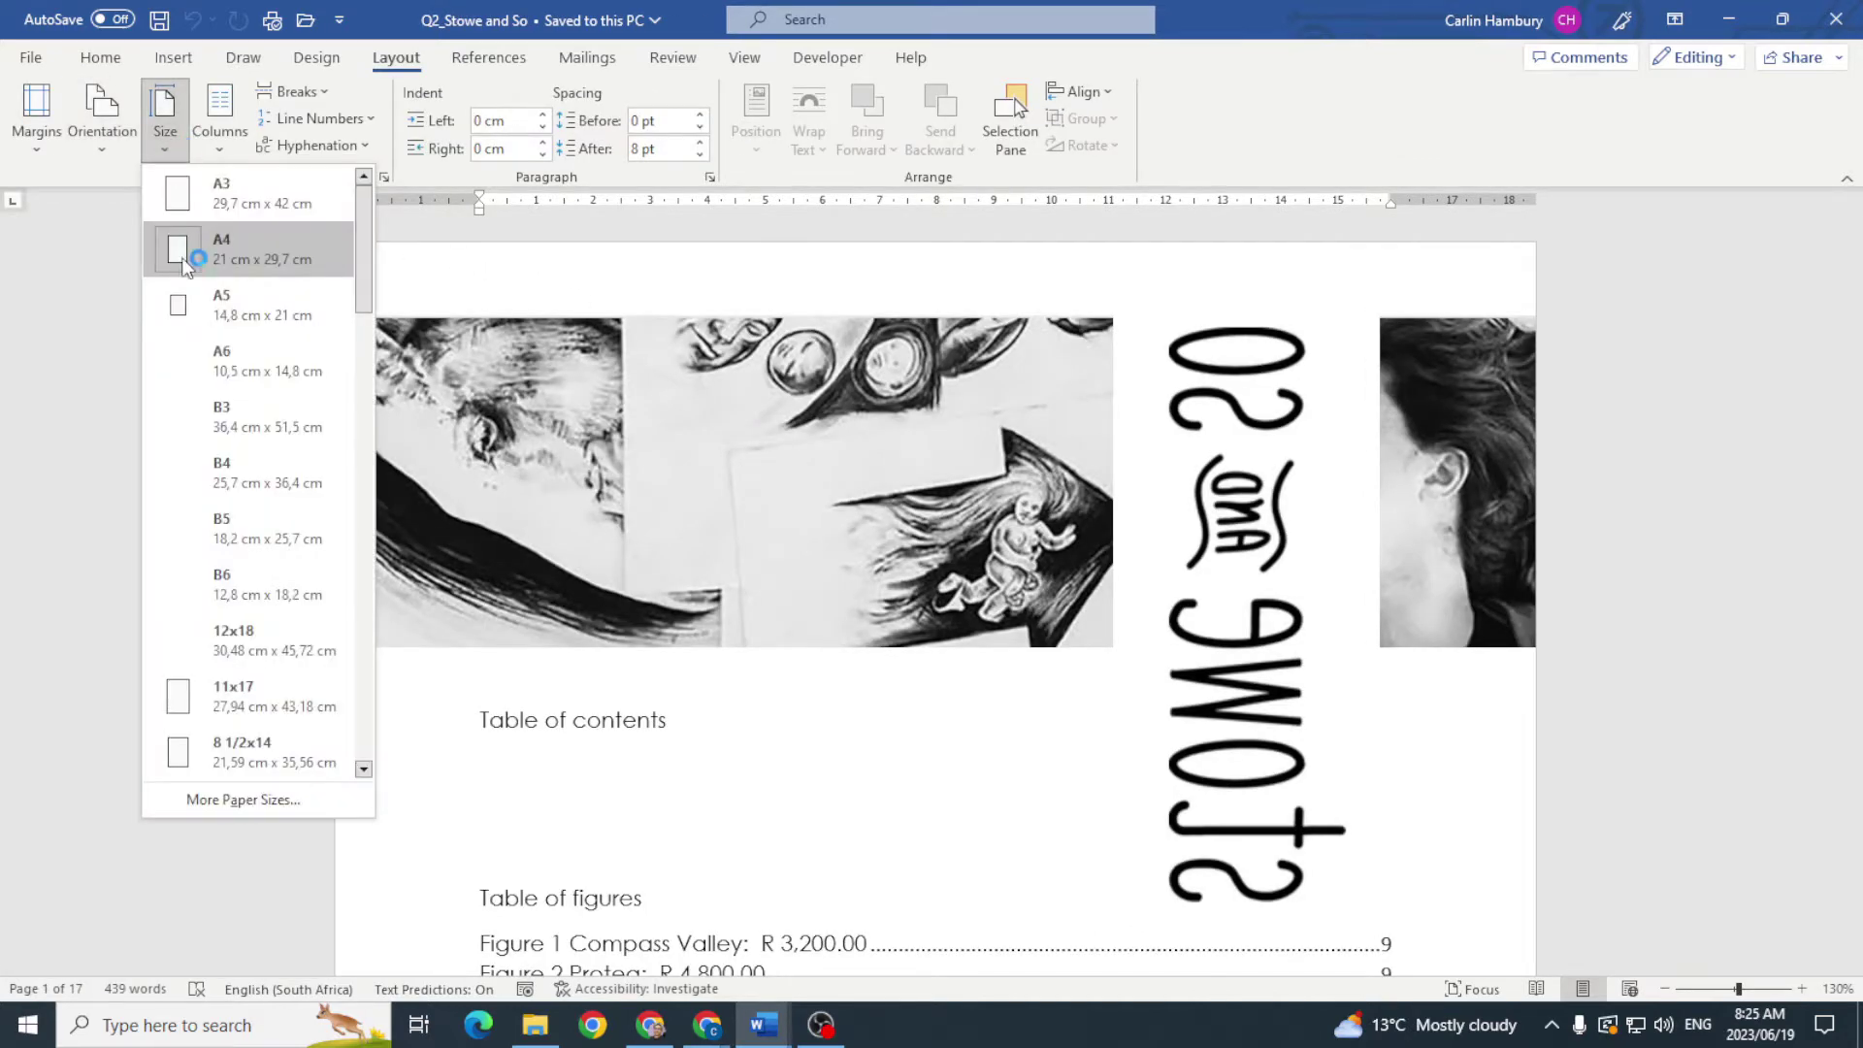
{"action": "left_click", "coordinate": [181, 260]}
Step: Check task 2.1 again and set the margins of Q2_Stowe and So to Narrow
{"action": "key", "text": "alt+Tab"}
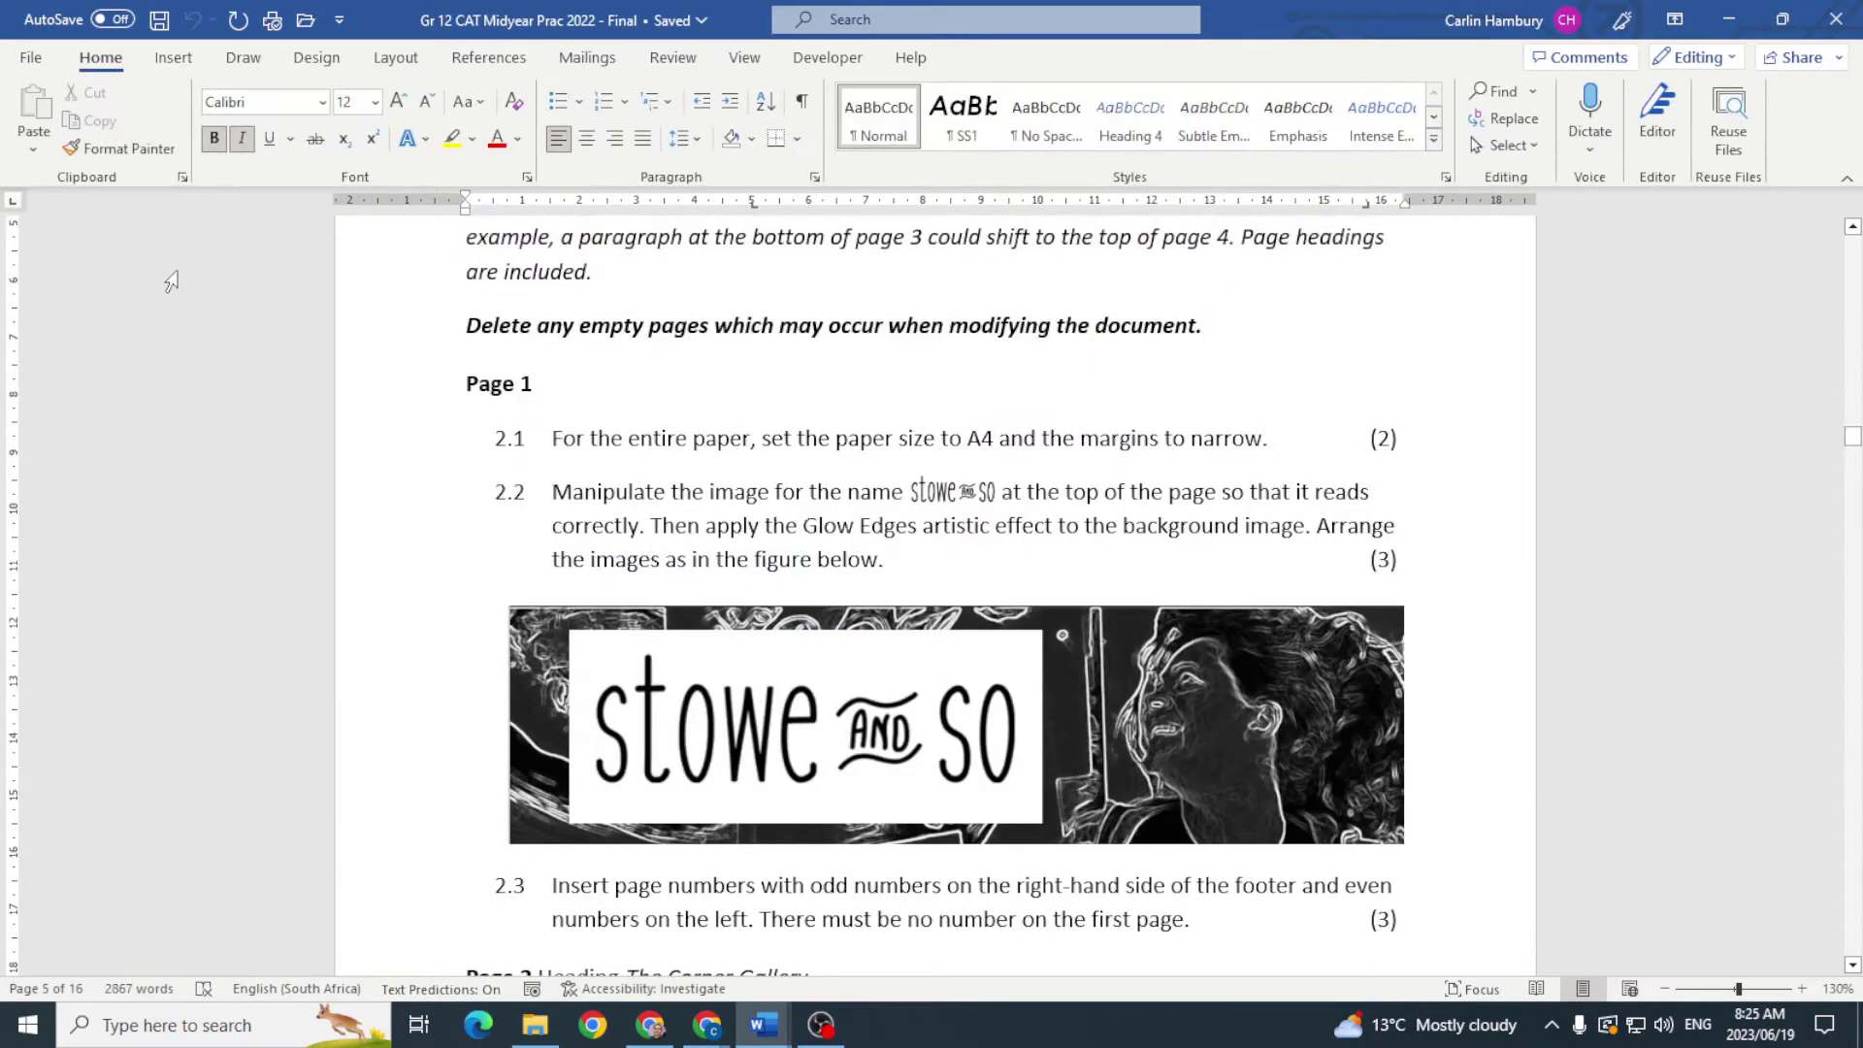
{"action": "key", "text": "alt+Tab"}
{"action": "left_click", "coordinate": [39, 157]}
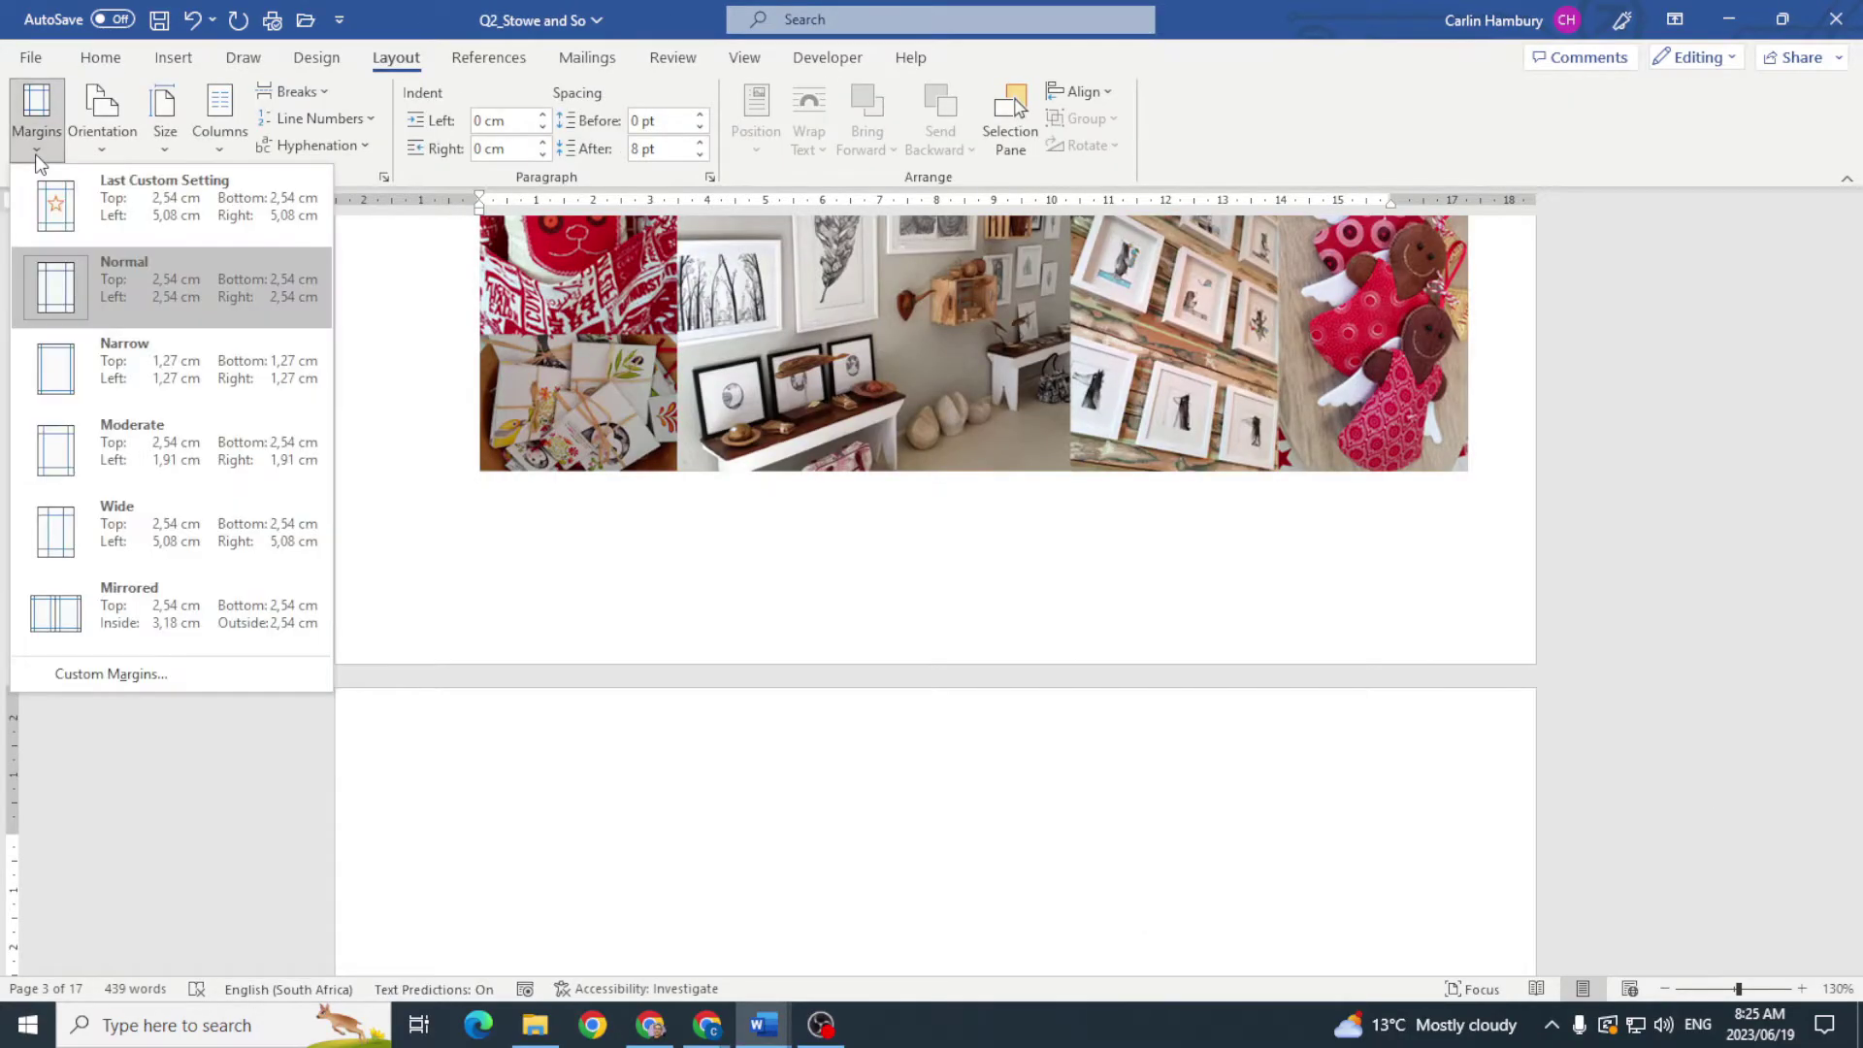
{"action": "left_click", "coordinate": [87, 375]}
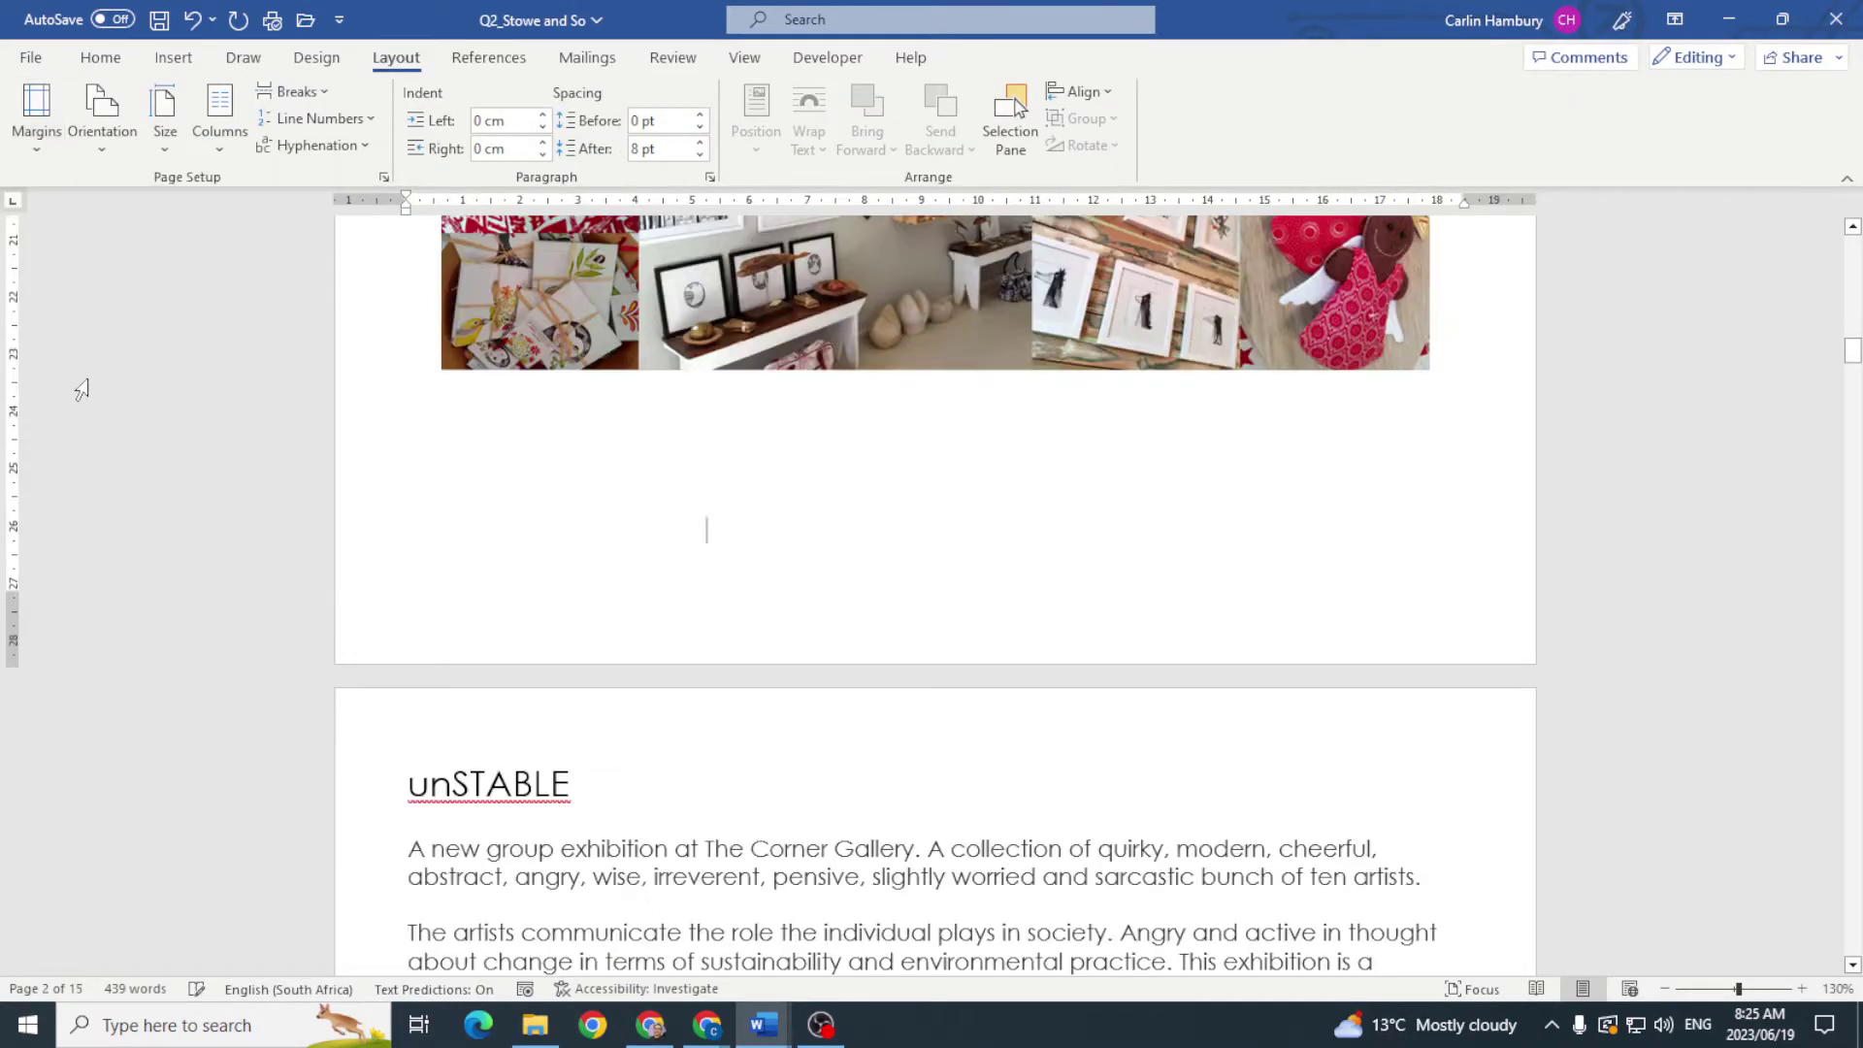
{"action": "scroll", "coordinate": [1221, 561], "scroll_direction": "up", "scroll_amount": 15}
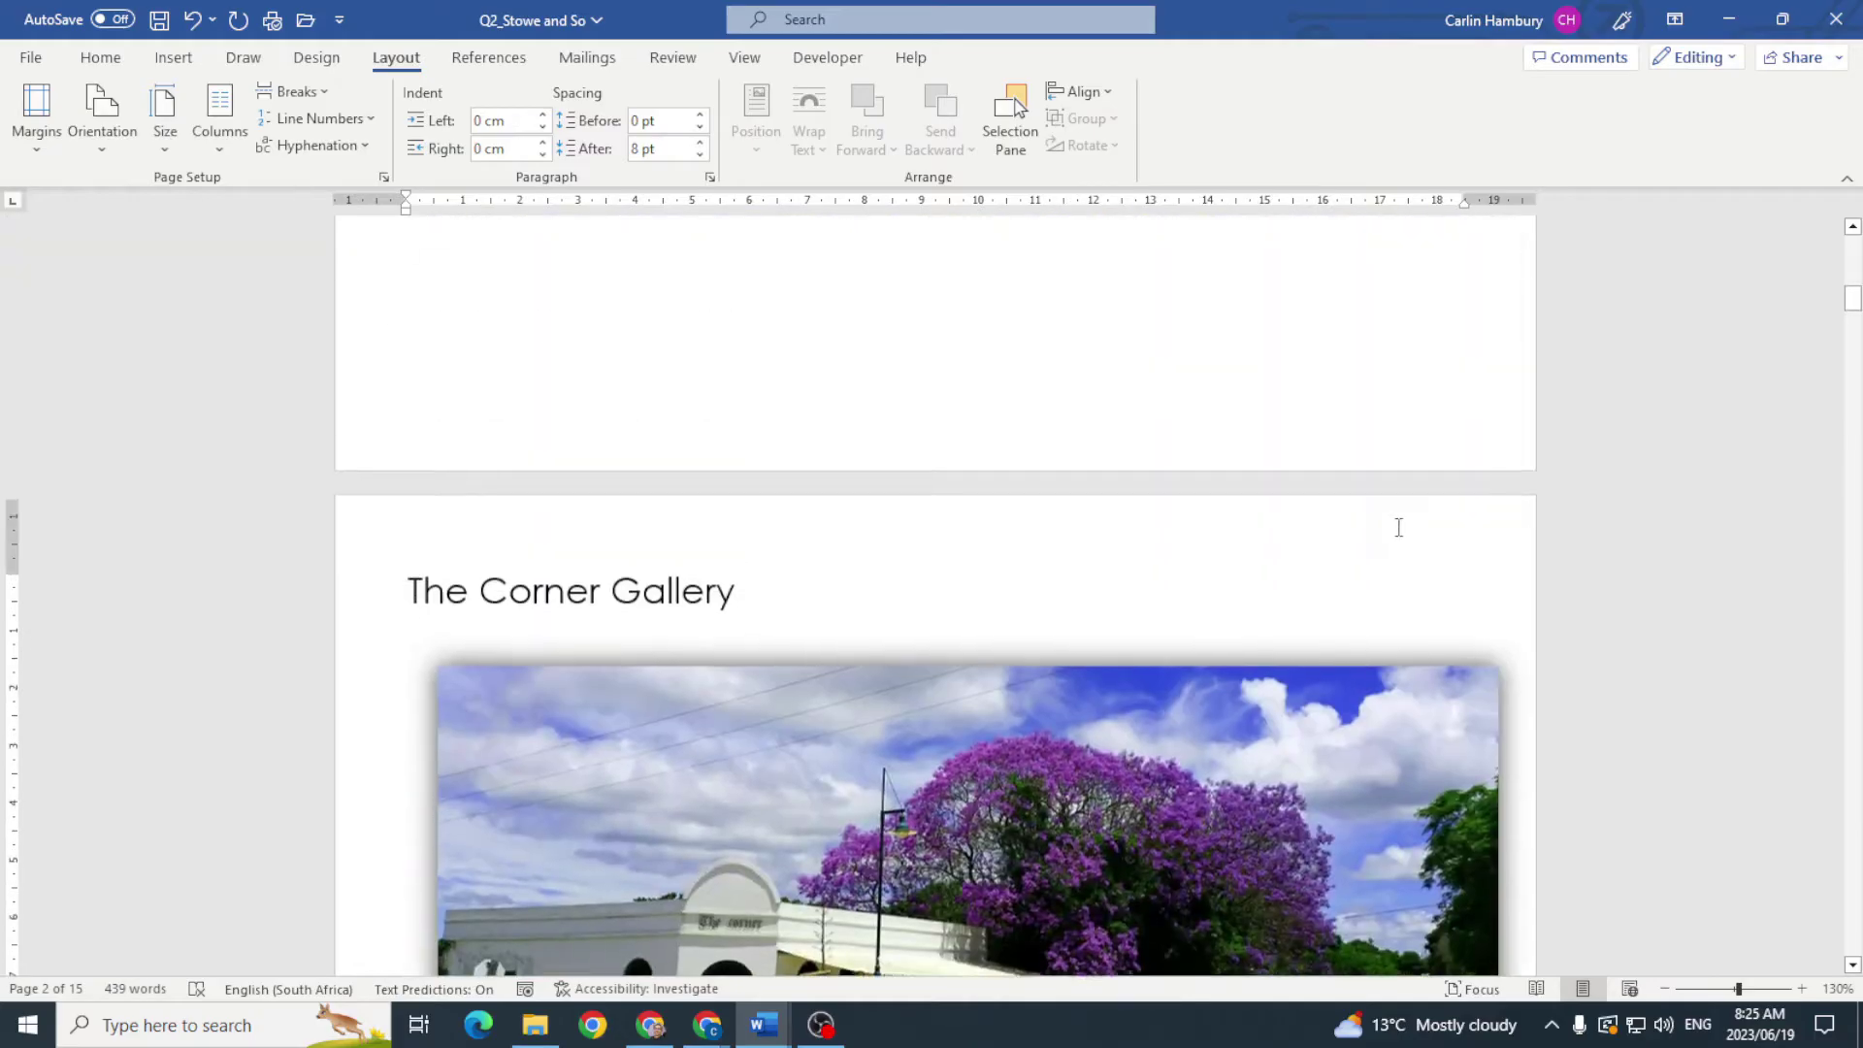
Step: Check task 2.2, then rotate the stowe and so name image on page 1 to horizontal and mirror it so it reads correctly
{"action": "left_click_drag", "start_coordinate": [1854, 296], "coordinate": [1853, 248]}
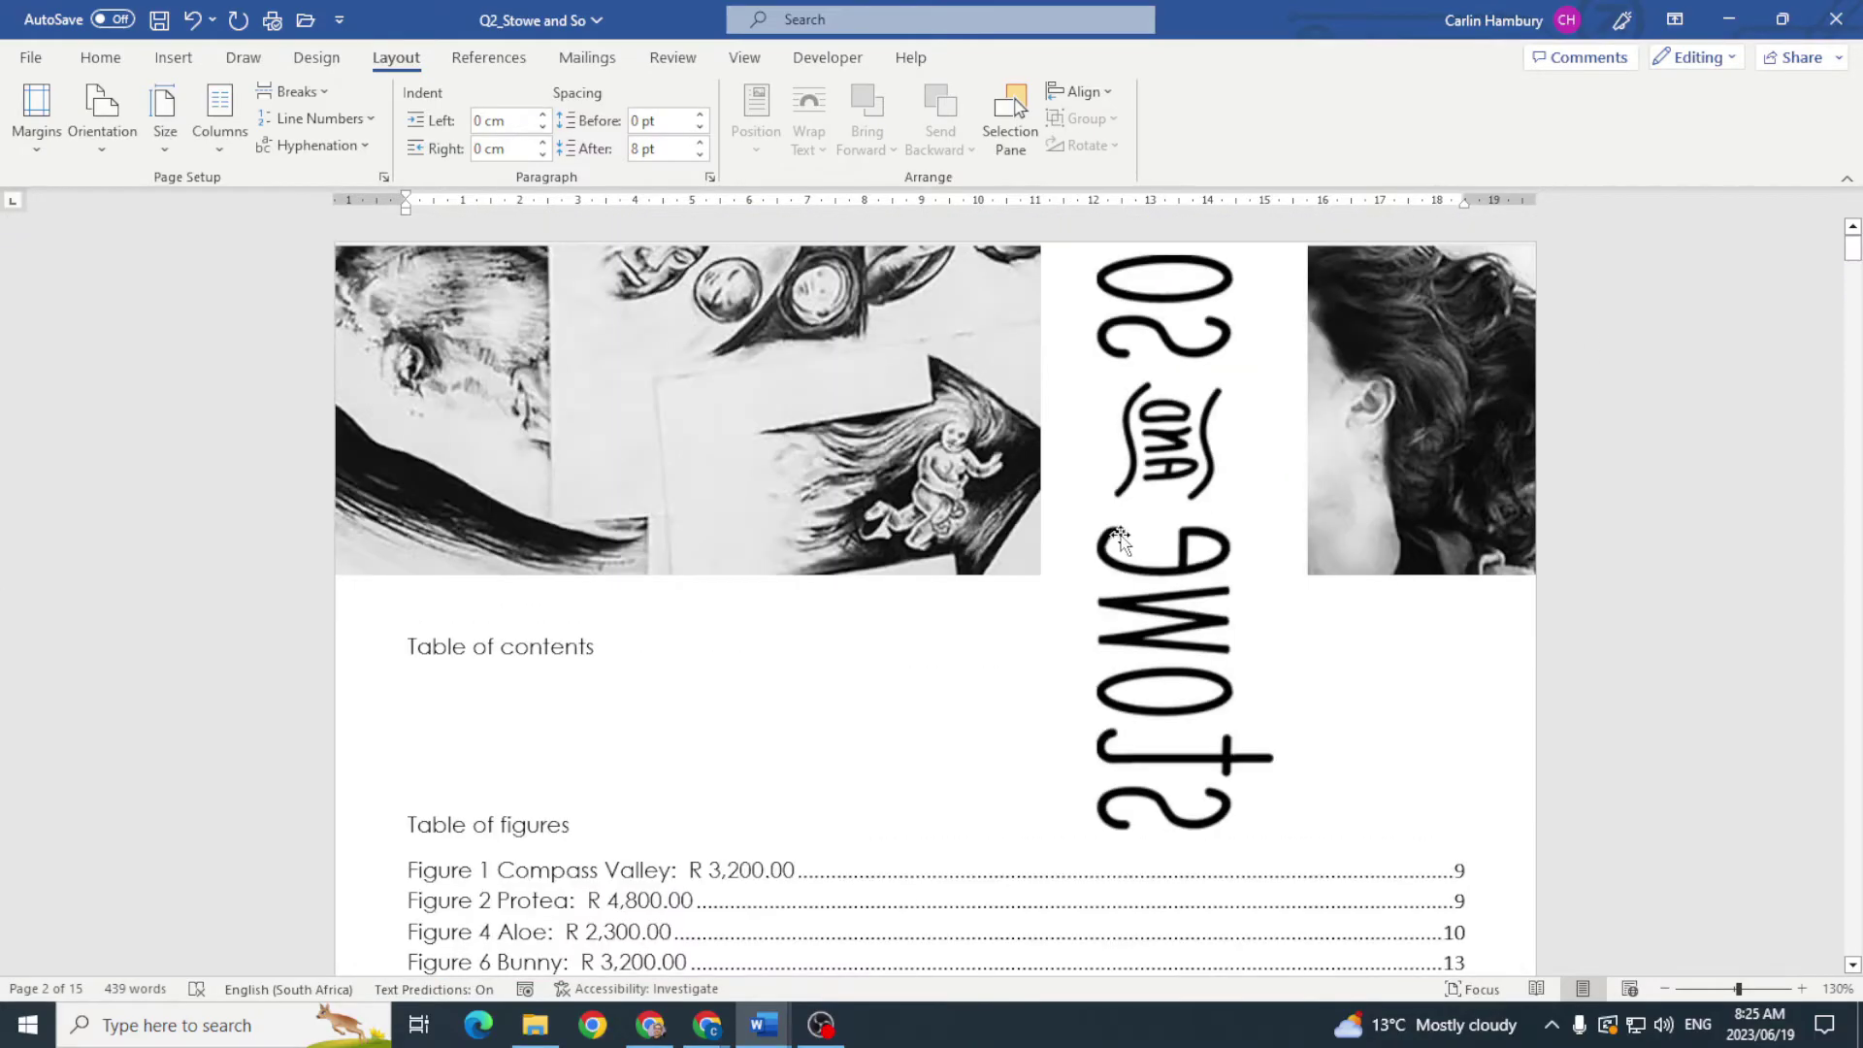
{"action": "key", "text": "alt+Tab"}
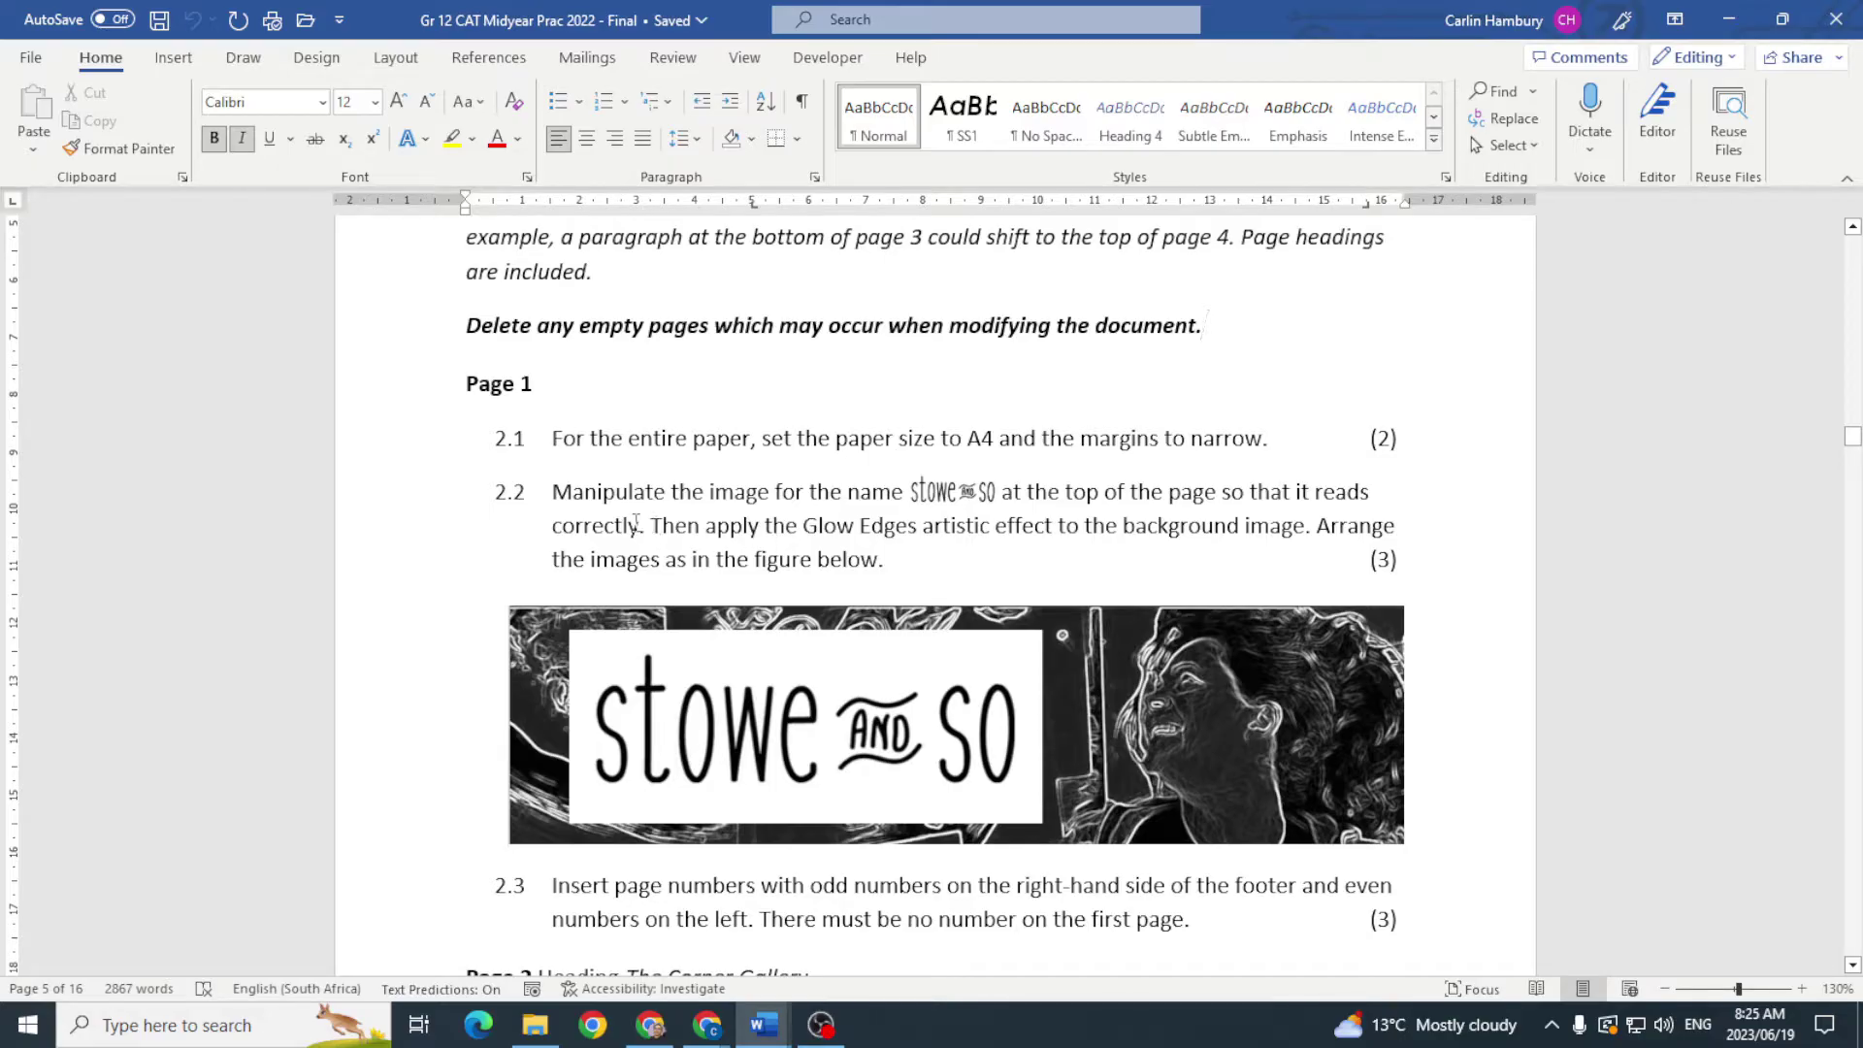
{"action": "key", "text": "alt+Tab"}
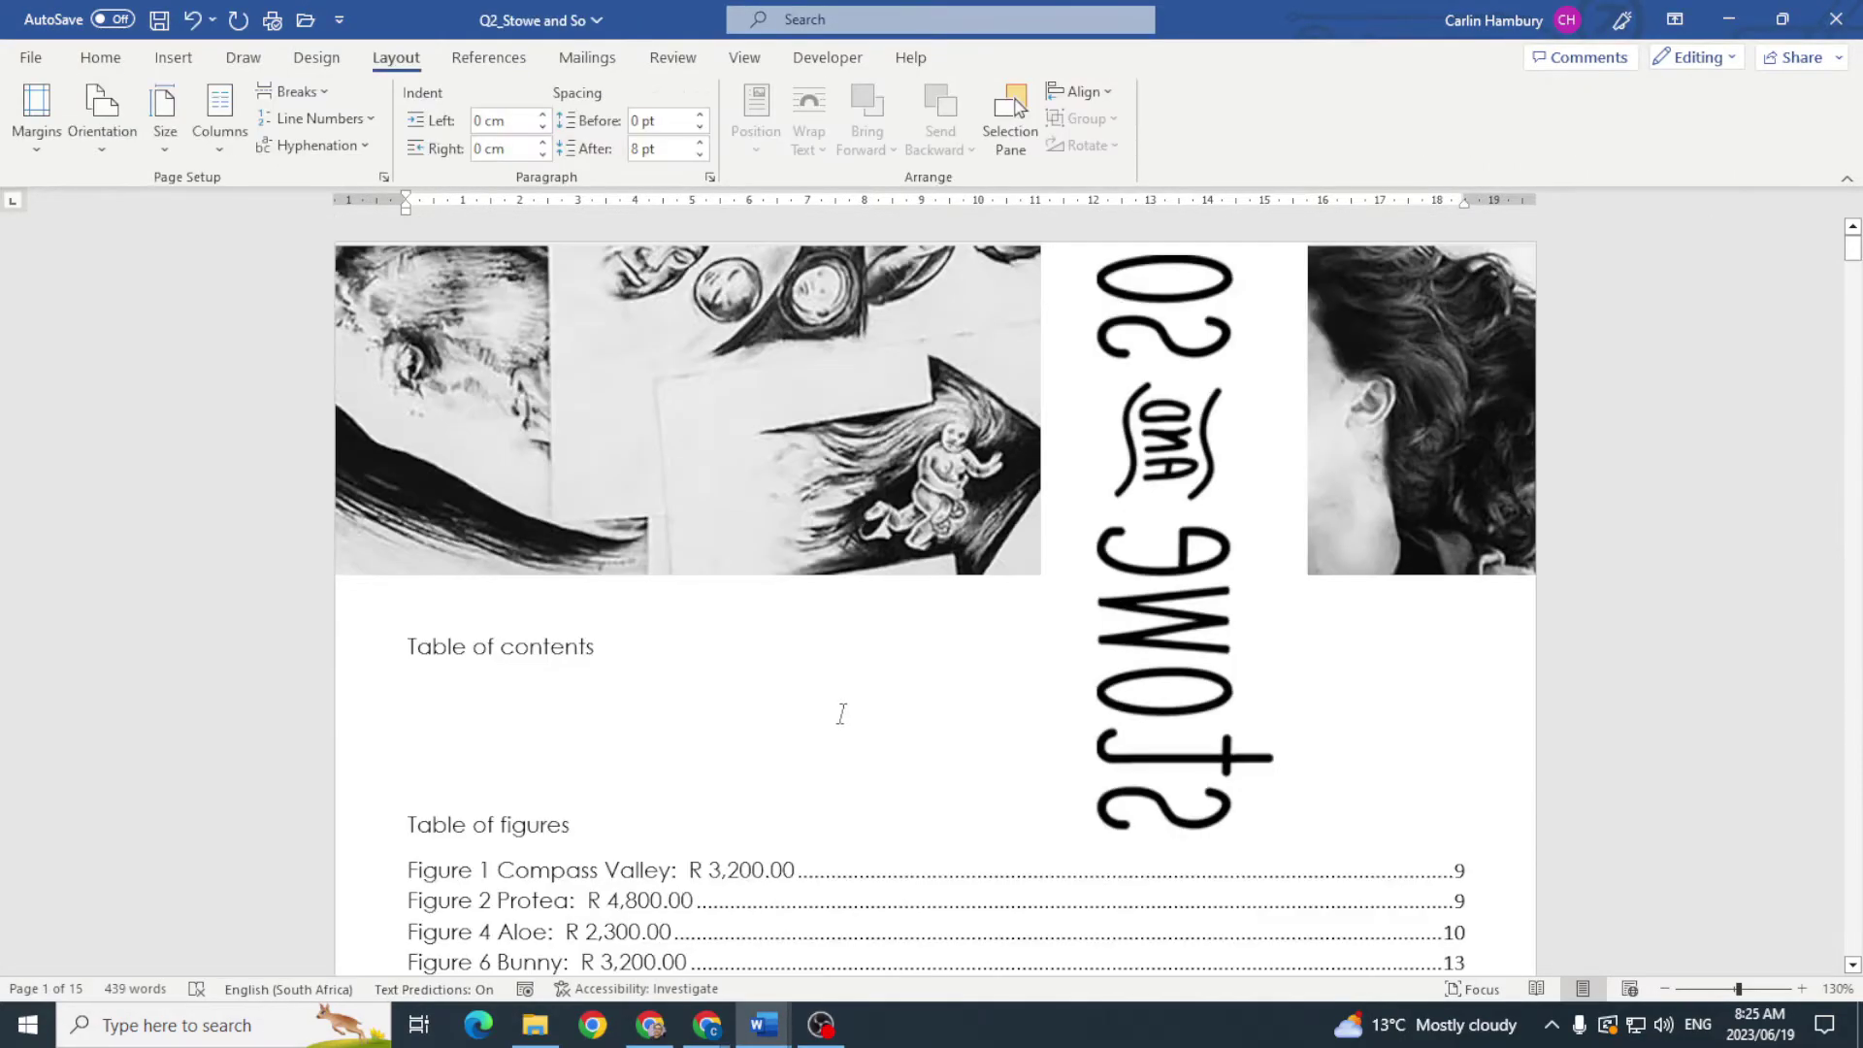
{"action": "key", "text": "alt+Tab"}
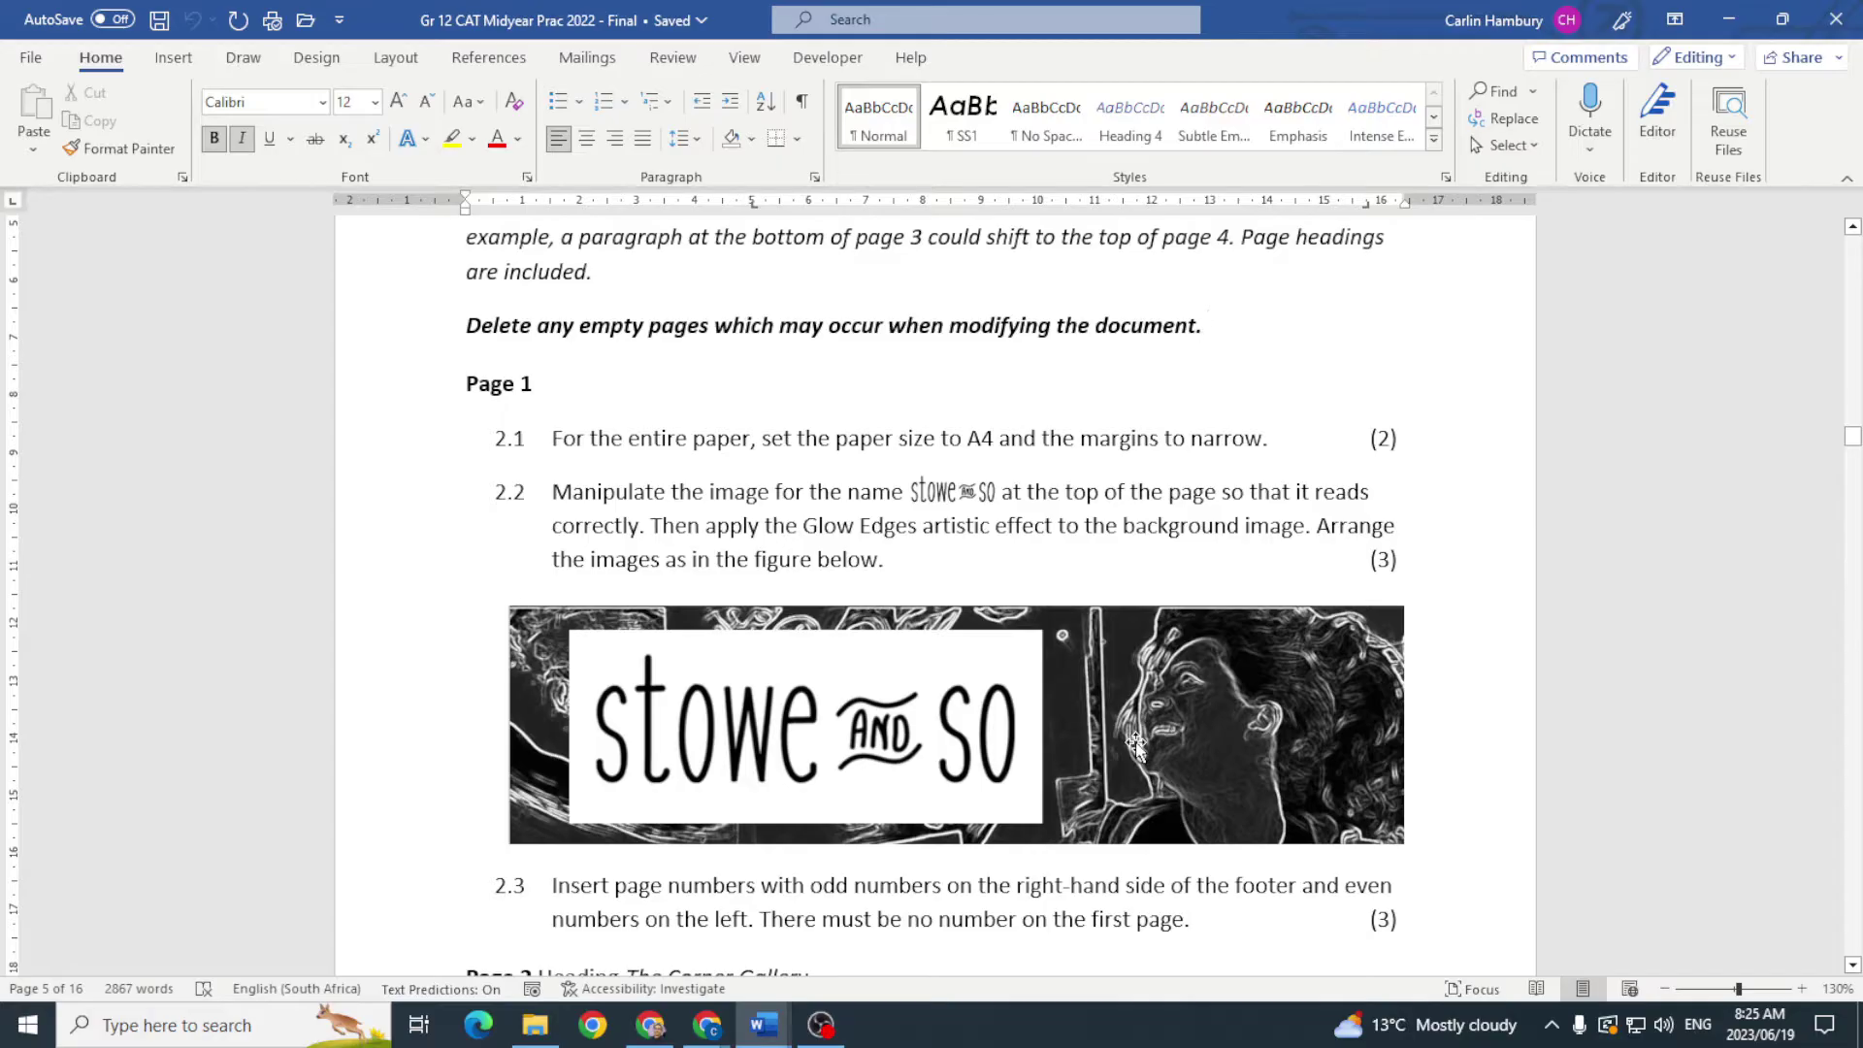
{"action": "key", "text": "alt+Tab"}
{"action": "left_click_drag", "start_coordinate": [1078, 502], "coordinate": [855, 563]}
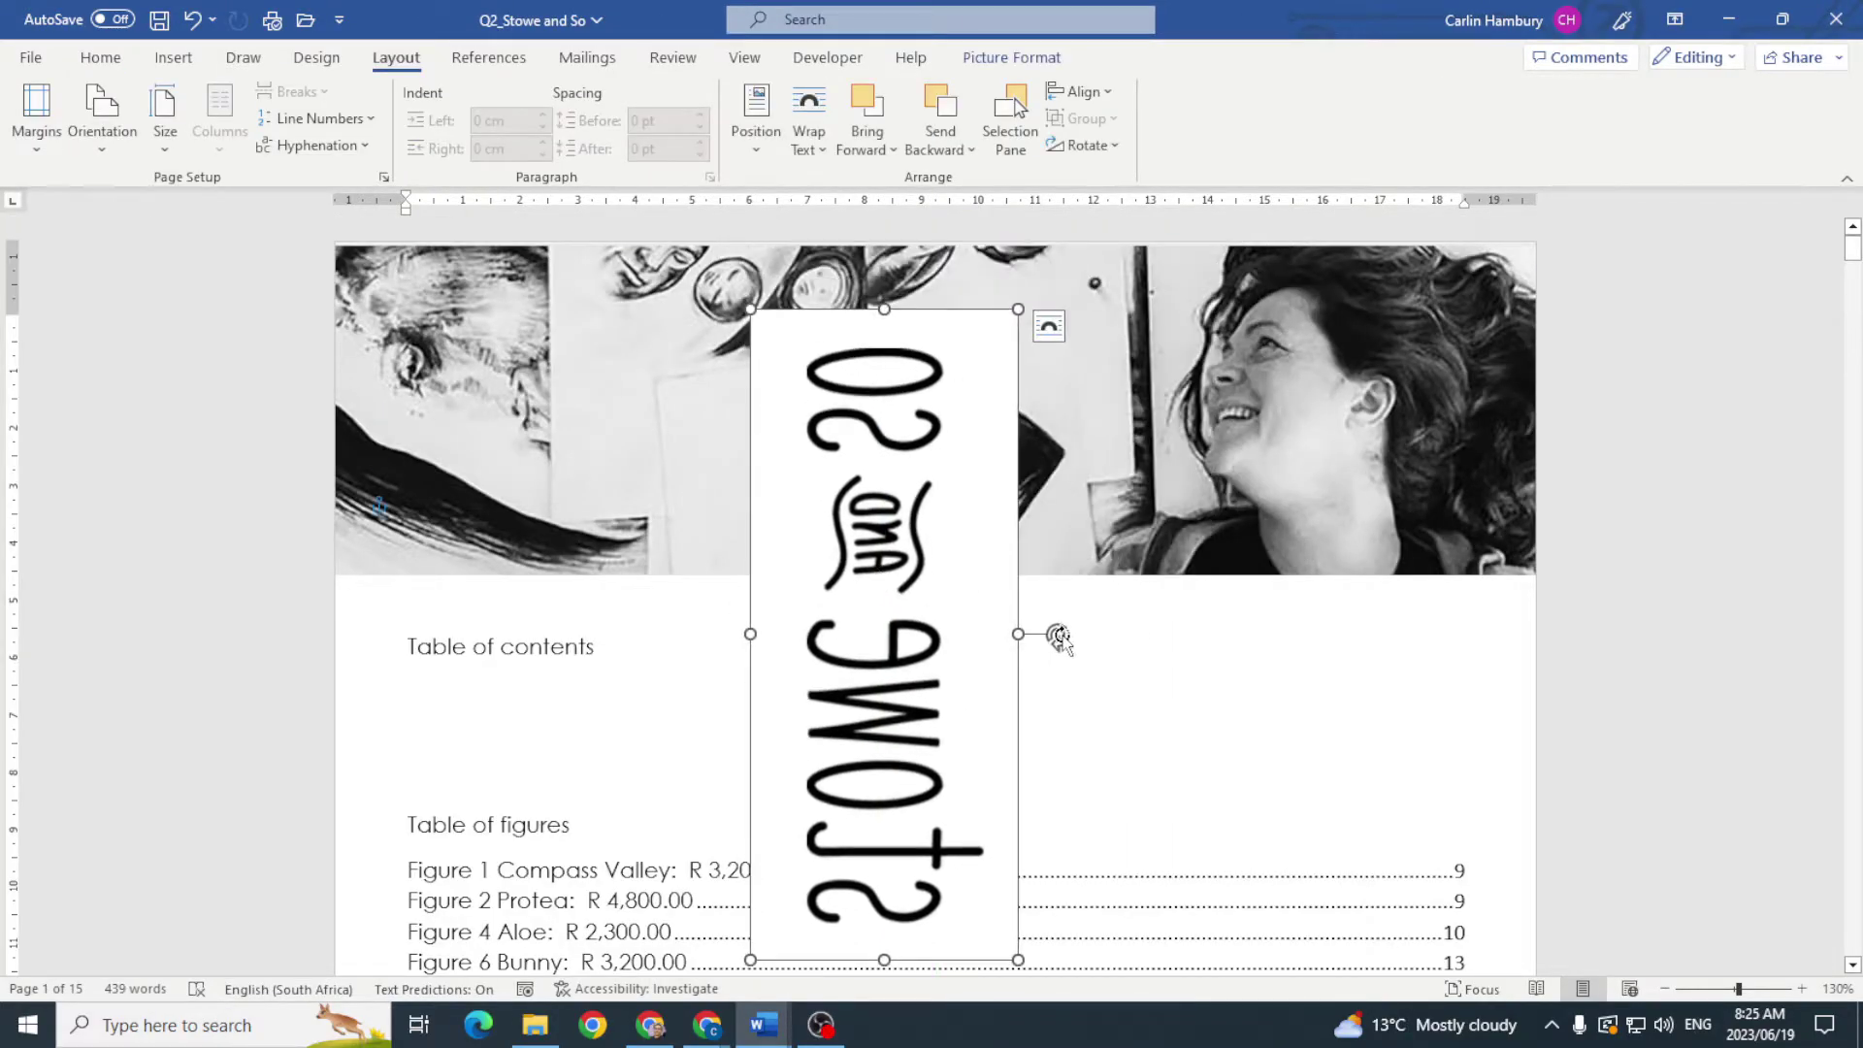
{"action": "left_click_drag", "start_coordinate": [1061, 632], "coordinate": [880, 500]}
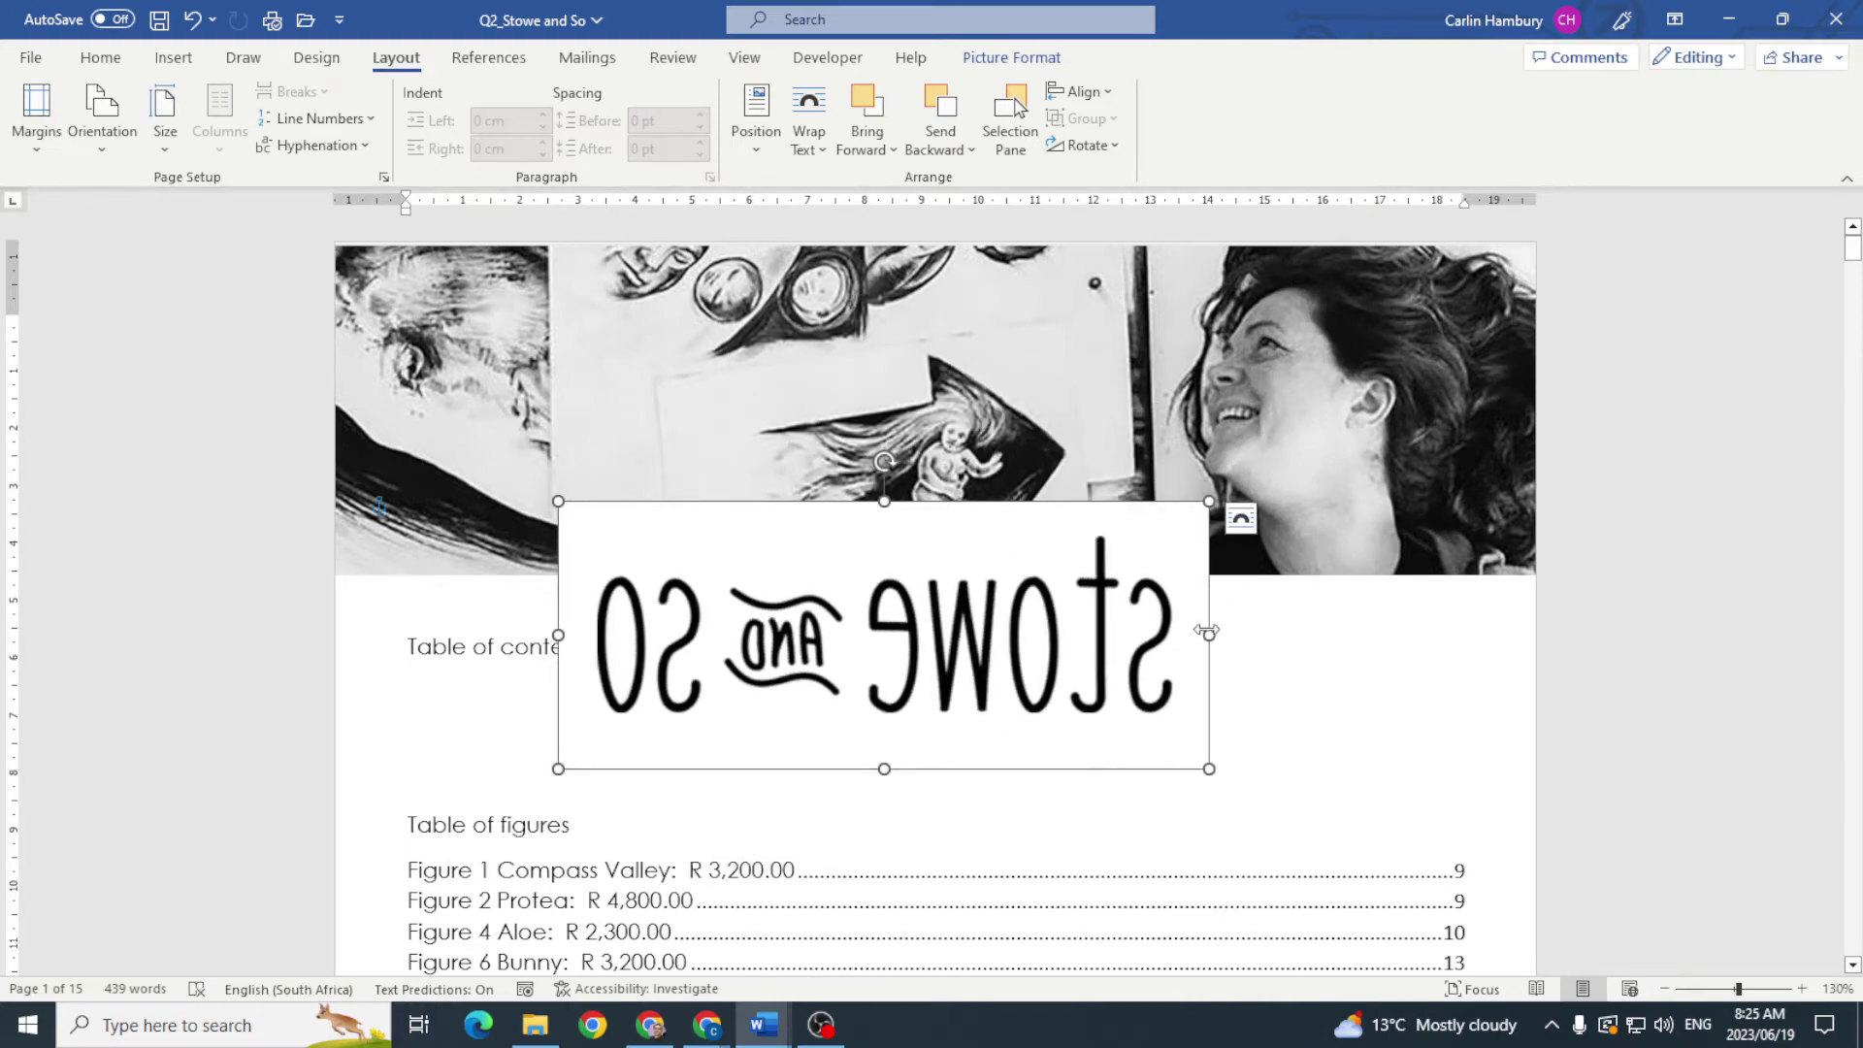
{"action": "left_click_drag", "start_coordinate": [1206, 635], "coordinate": [84, 603]}
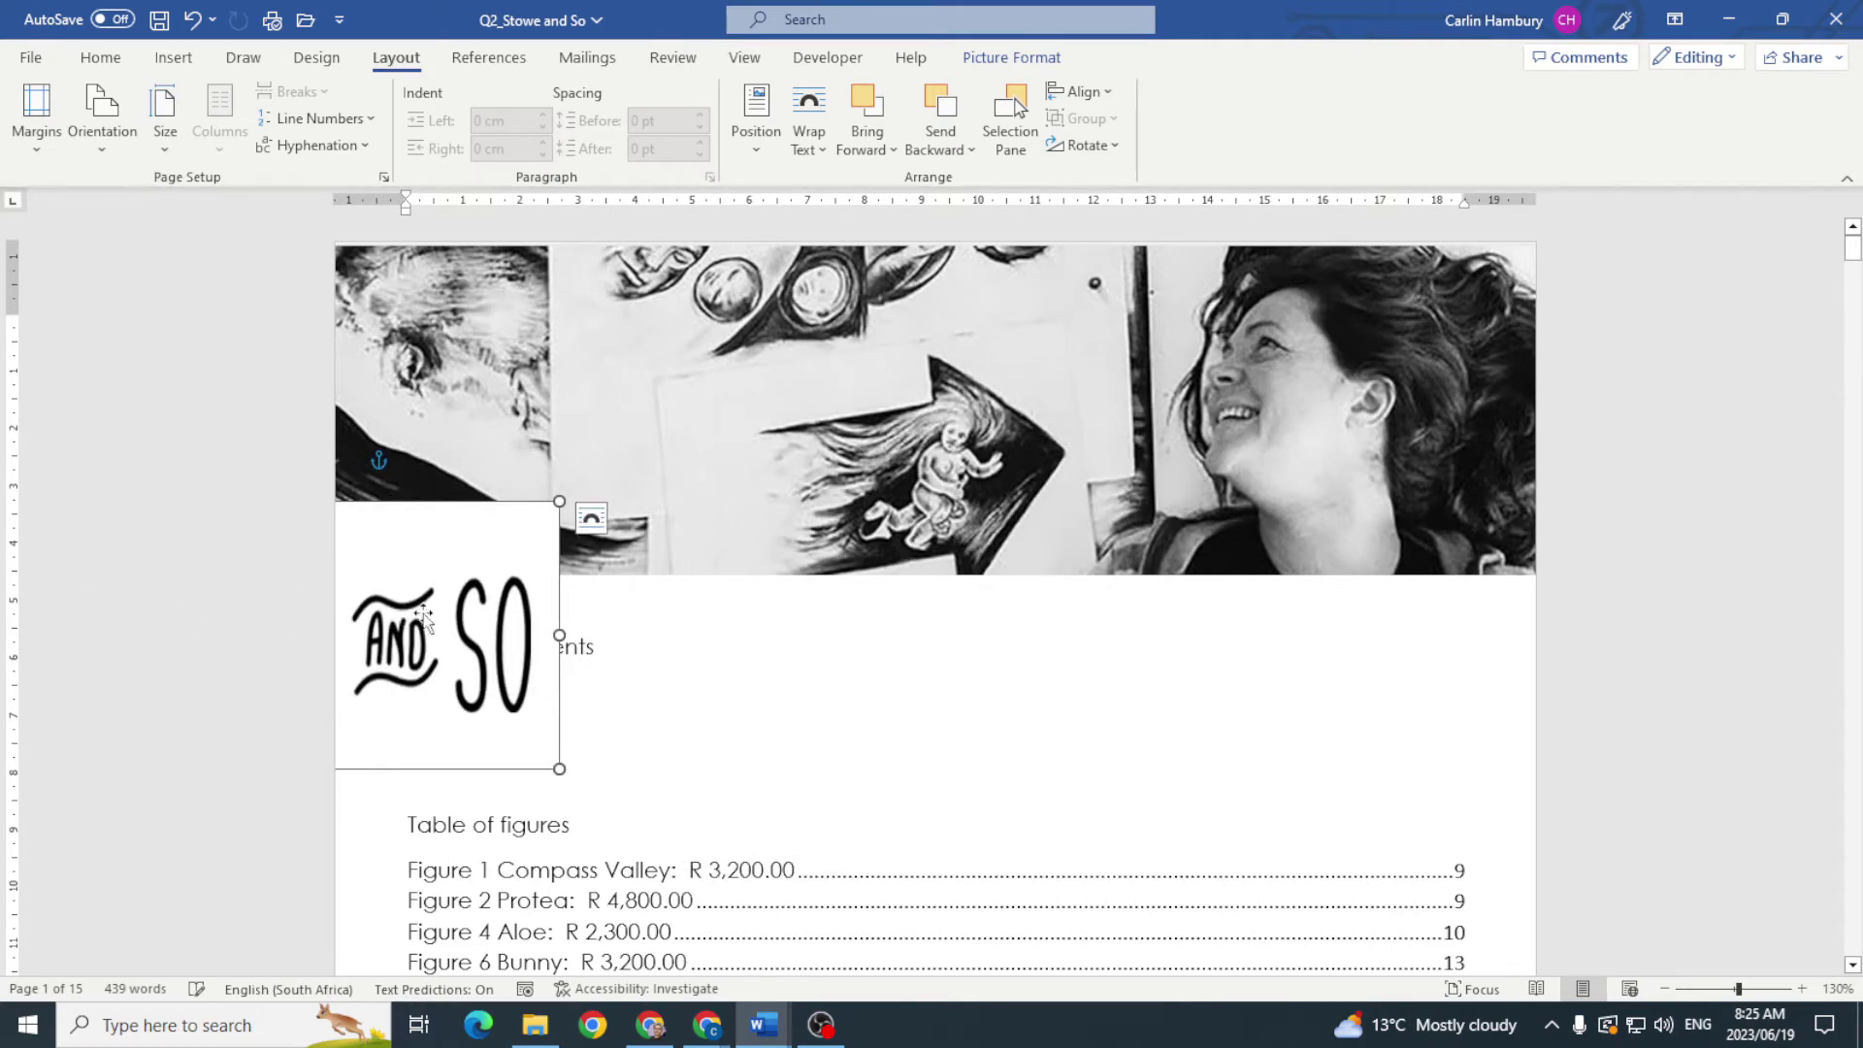
{"action": "key", "text": "ctrl+z"}
{"action": "key", "text": "alt+Tab"}
{"action": "key", "text": "alt+Tab"}
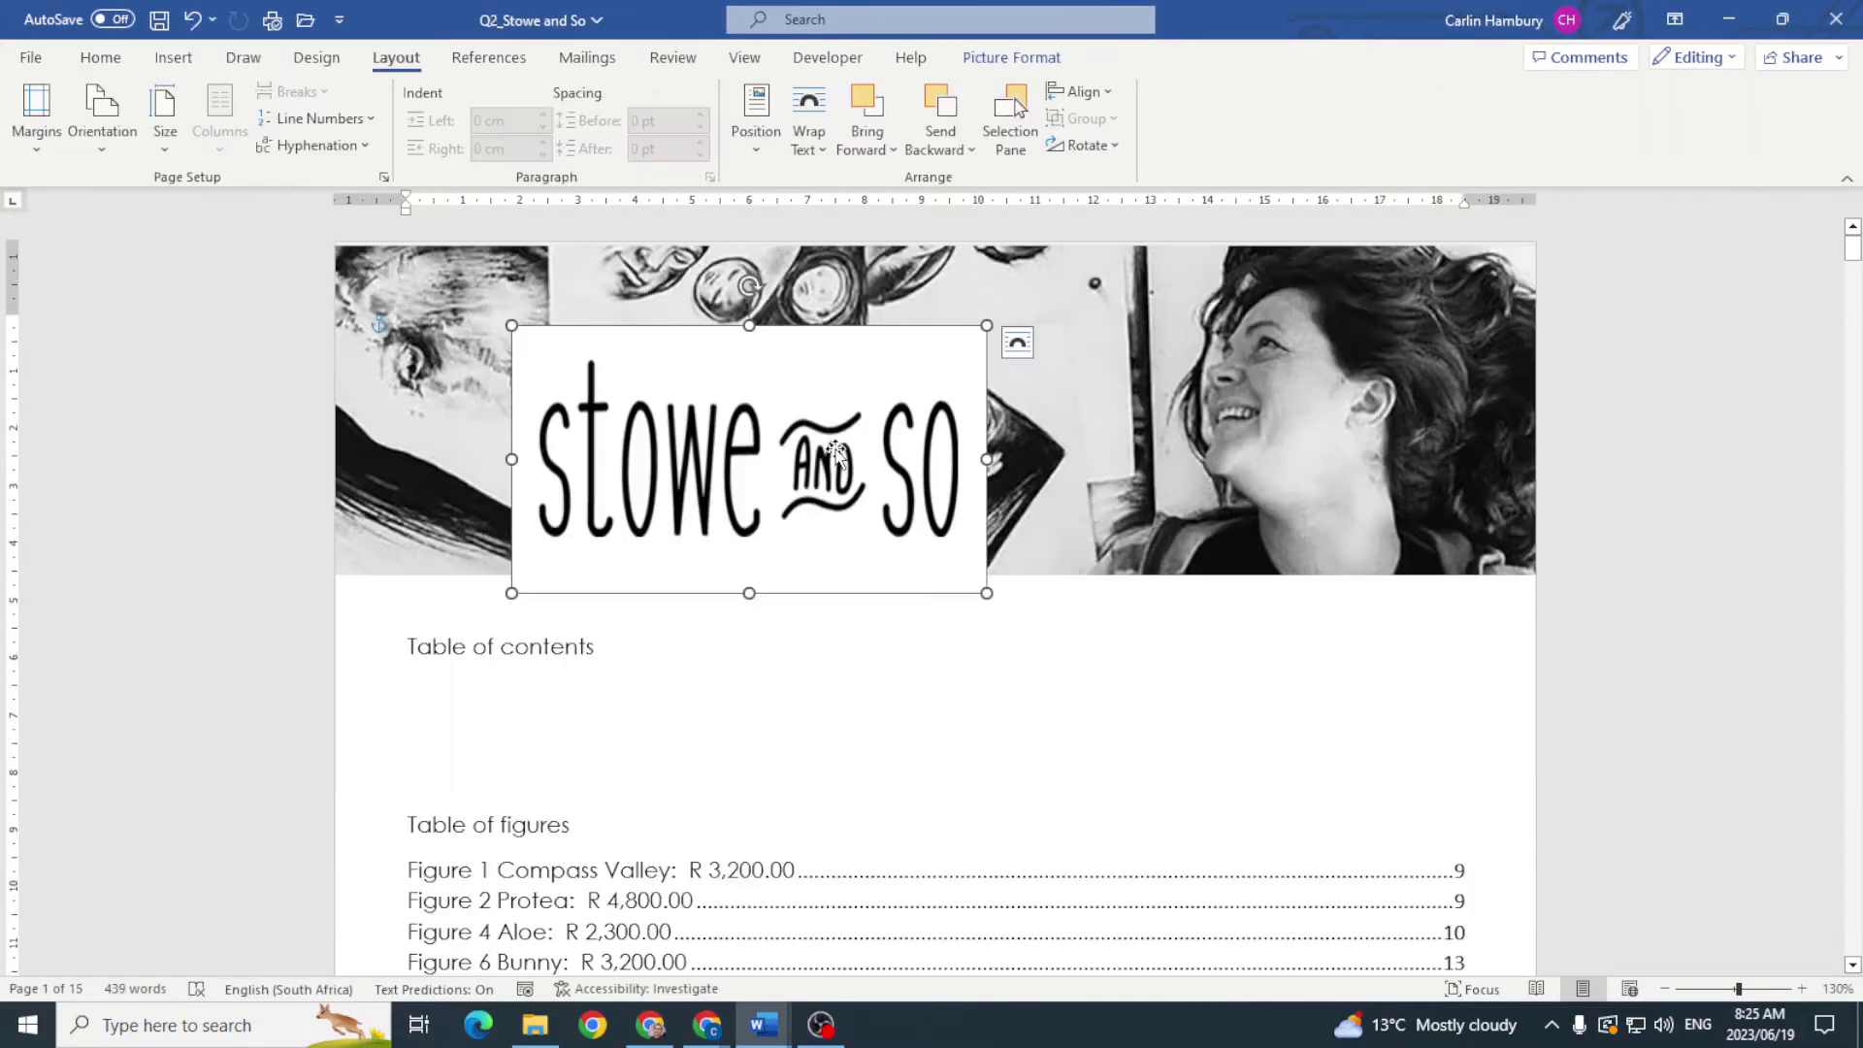
Step: Move and resize the stowe and so image over the background picture so its placement matches the figure in task 2.2
{"action": "left_click_drag", "start_coordinate": [796, 424], "coordinate": [705, 355]}
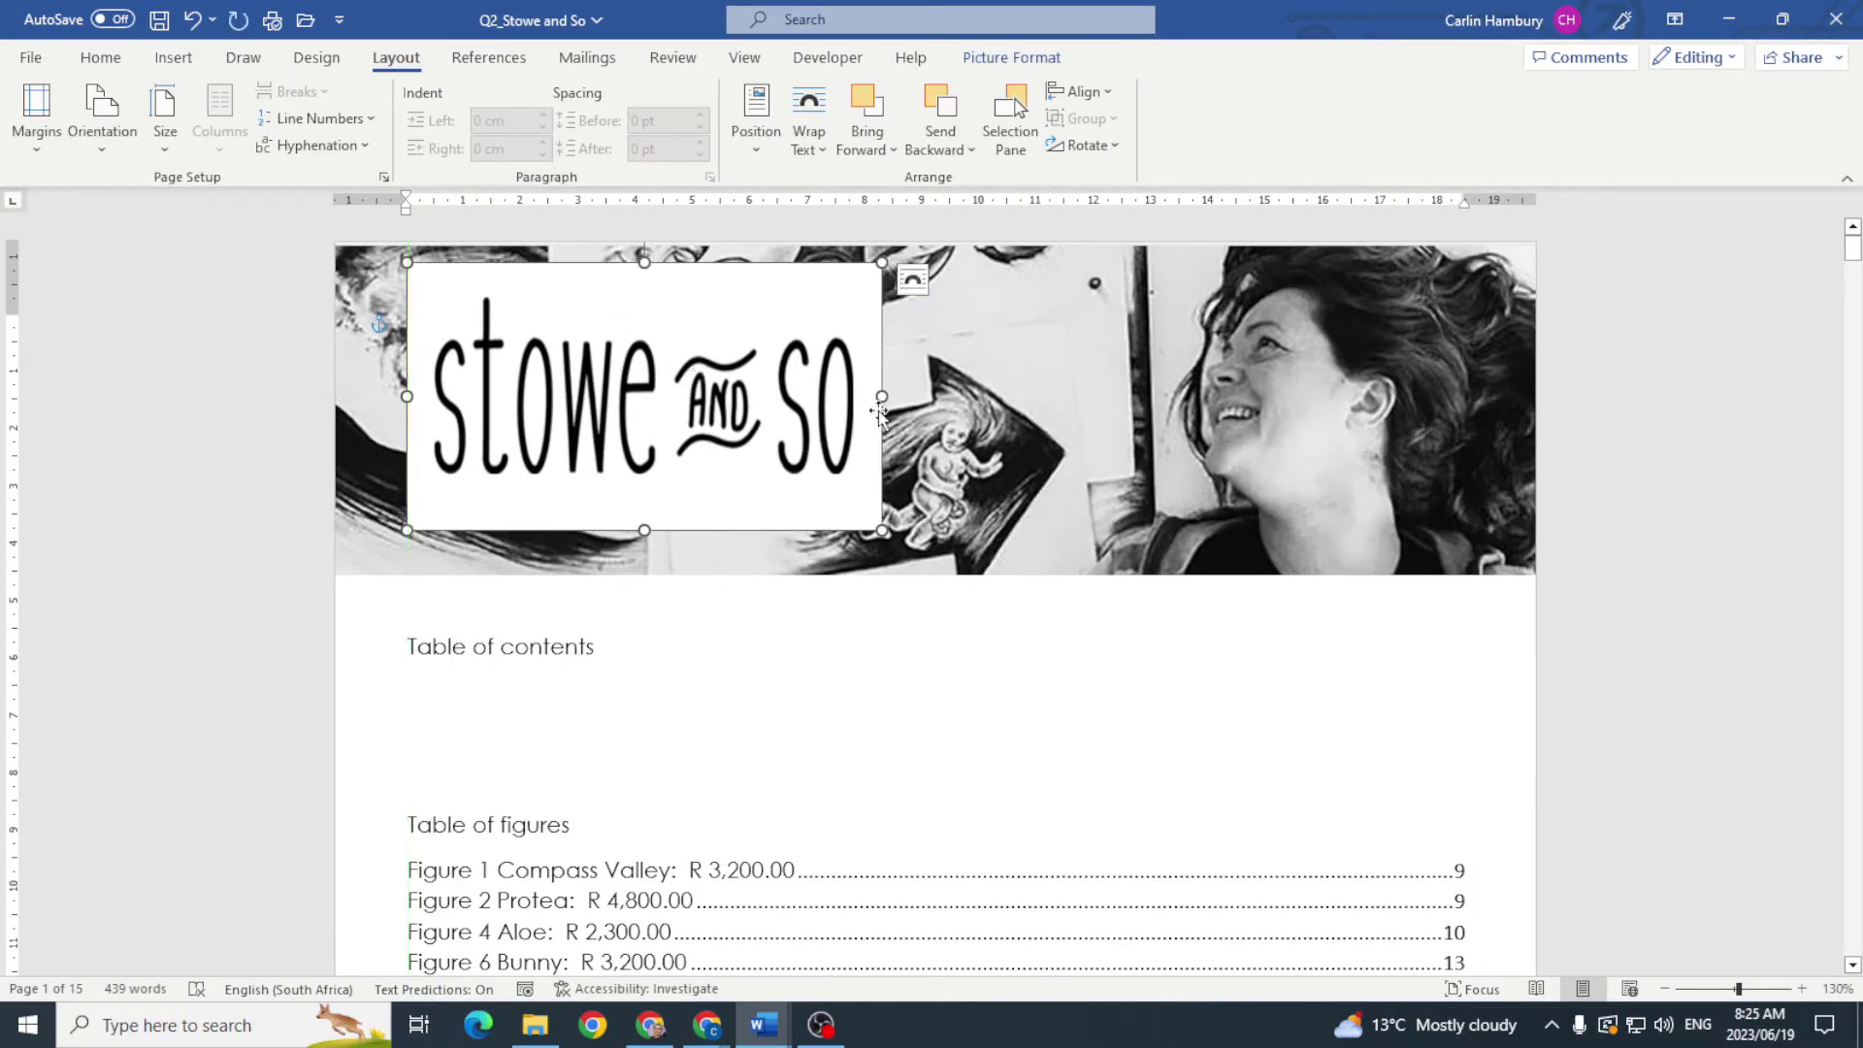
{"action": "left_click_drag", "start_coordinate": [891, 397], "coordinate": [969, 397]}
{"action": "key", "text": "alt+Tab"}
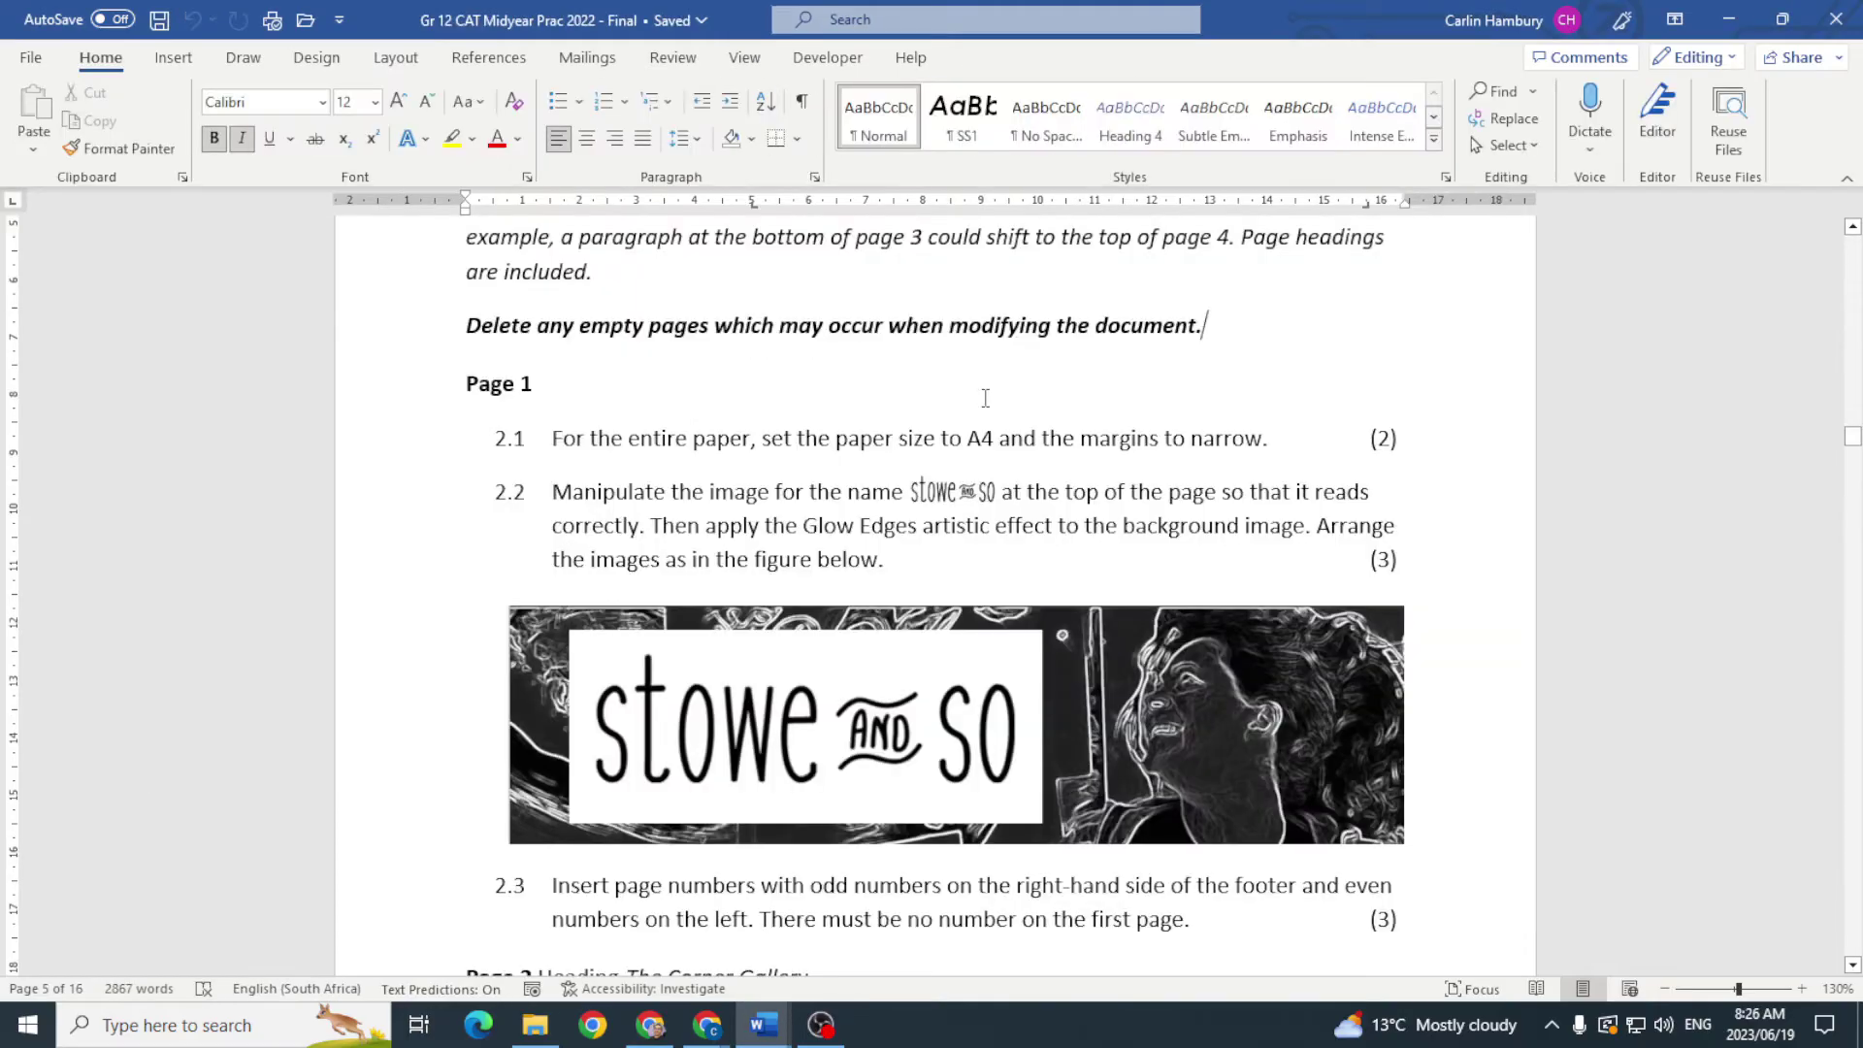
{"action": "key", "text": "alt+Tab"}
{"action": "left_click_drag", "start_coordinate": [971, 397], "coordinate": [1091, 397]}
{"action": "key", "text": "alt+Tab"}
{"action": "key", "text": "alt+Tab"}
{"action": "left_click_drag", "start_coordinate": [744, 521], "coordinate": [748, 538]}
{"action": "key", "text": "alt+Tab"}
{"action": "key", "text": "alt+Tab"}
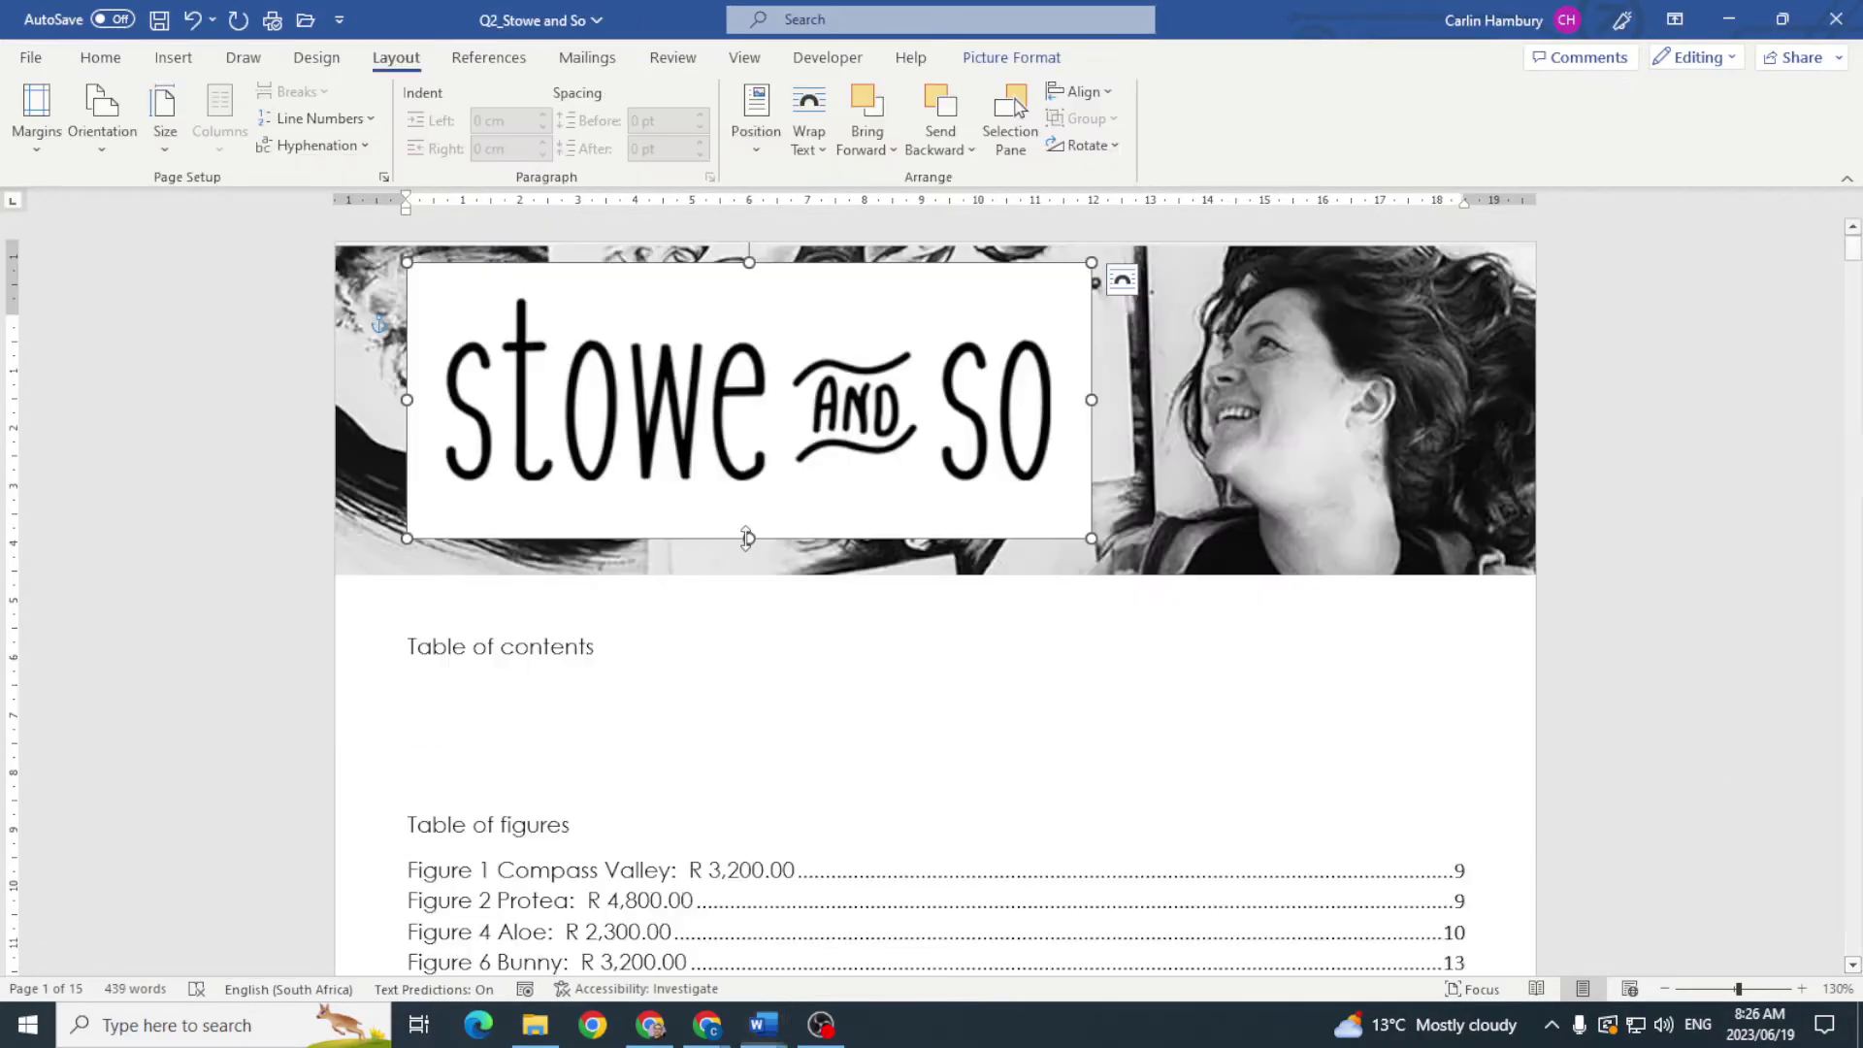
{"action": "left_click_drag", "start_coordinate": [747, 264], "coordinate": [749, 284]}
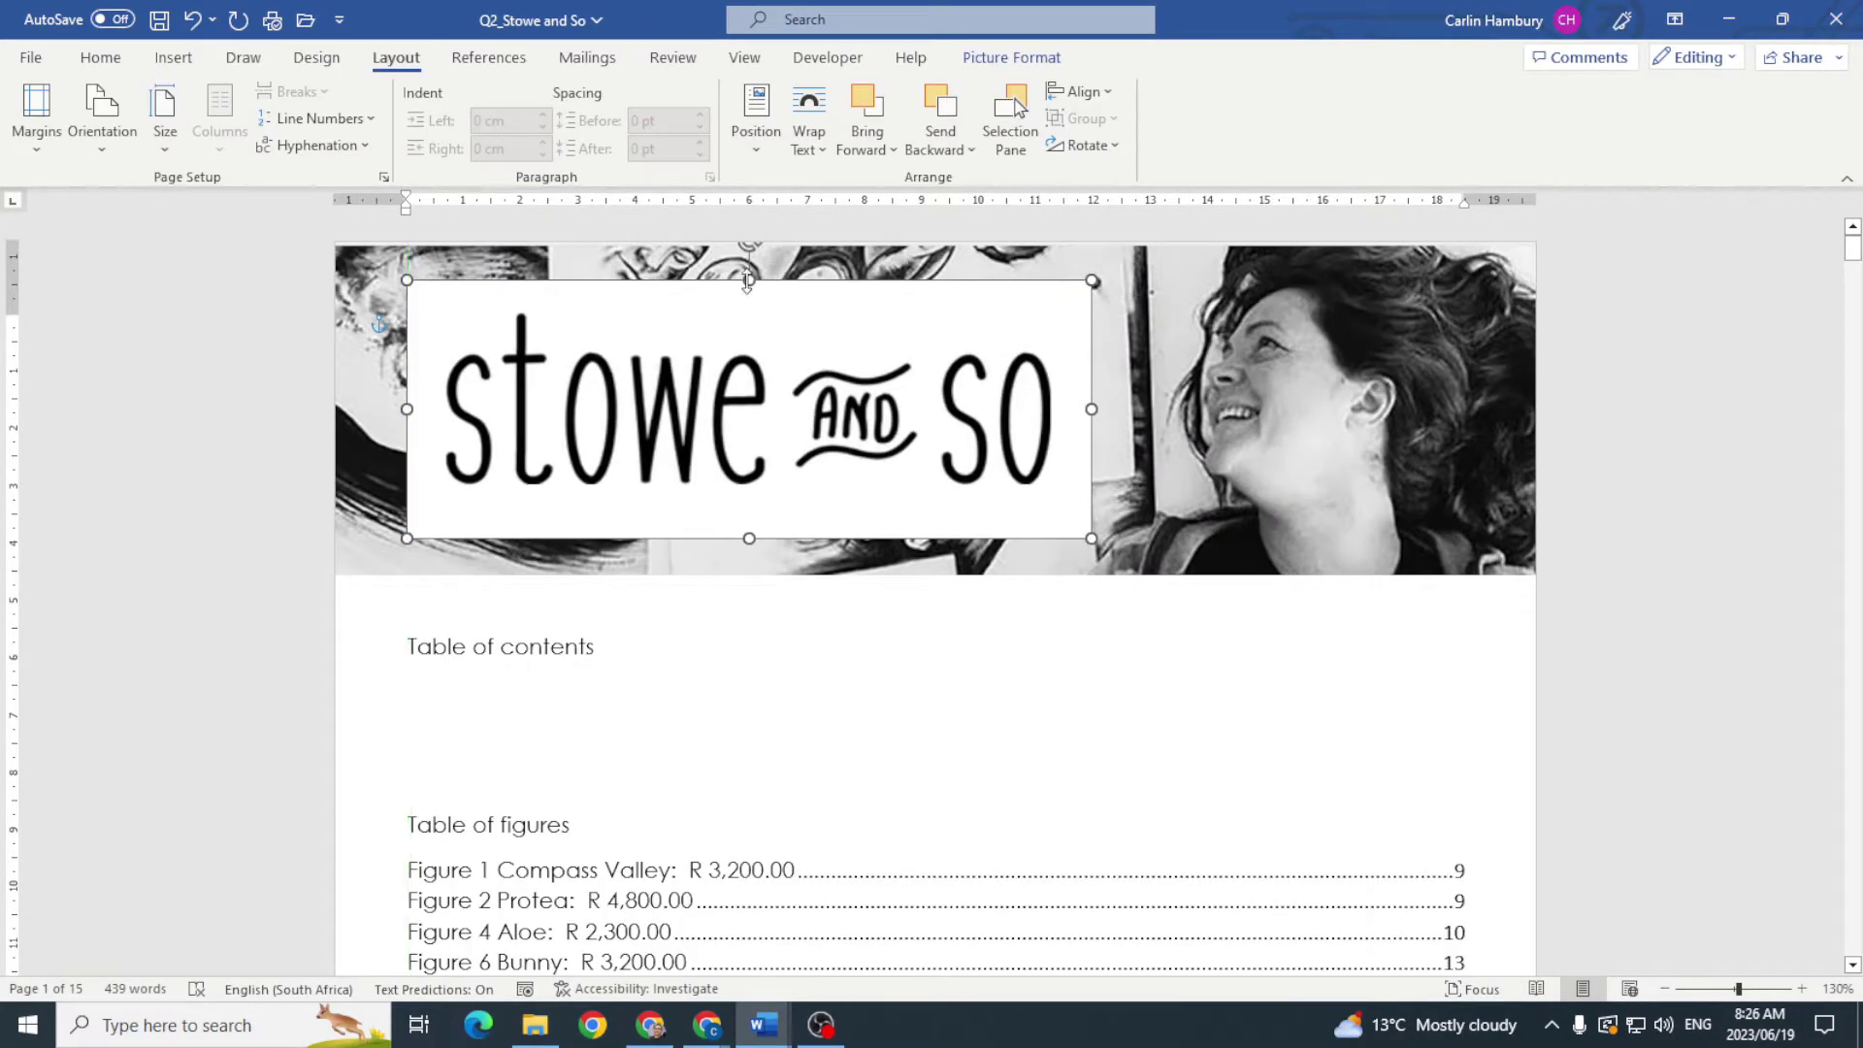
Step: Apply the Glow Edges artistic effect to the background image and compare the result with the figure in task 2.2
{"action": "key", "text": "alt+Tab"}
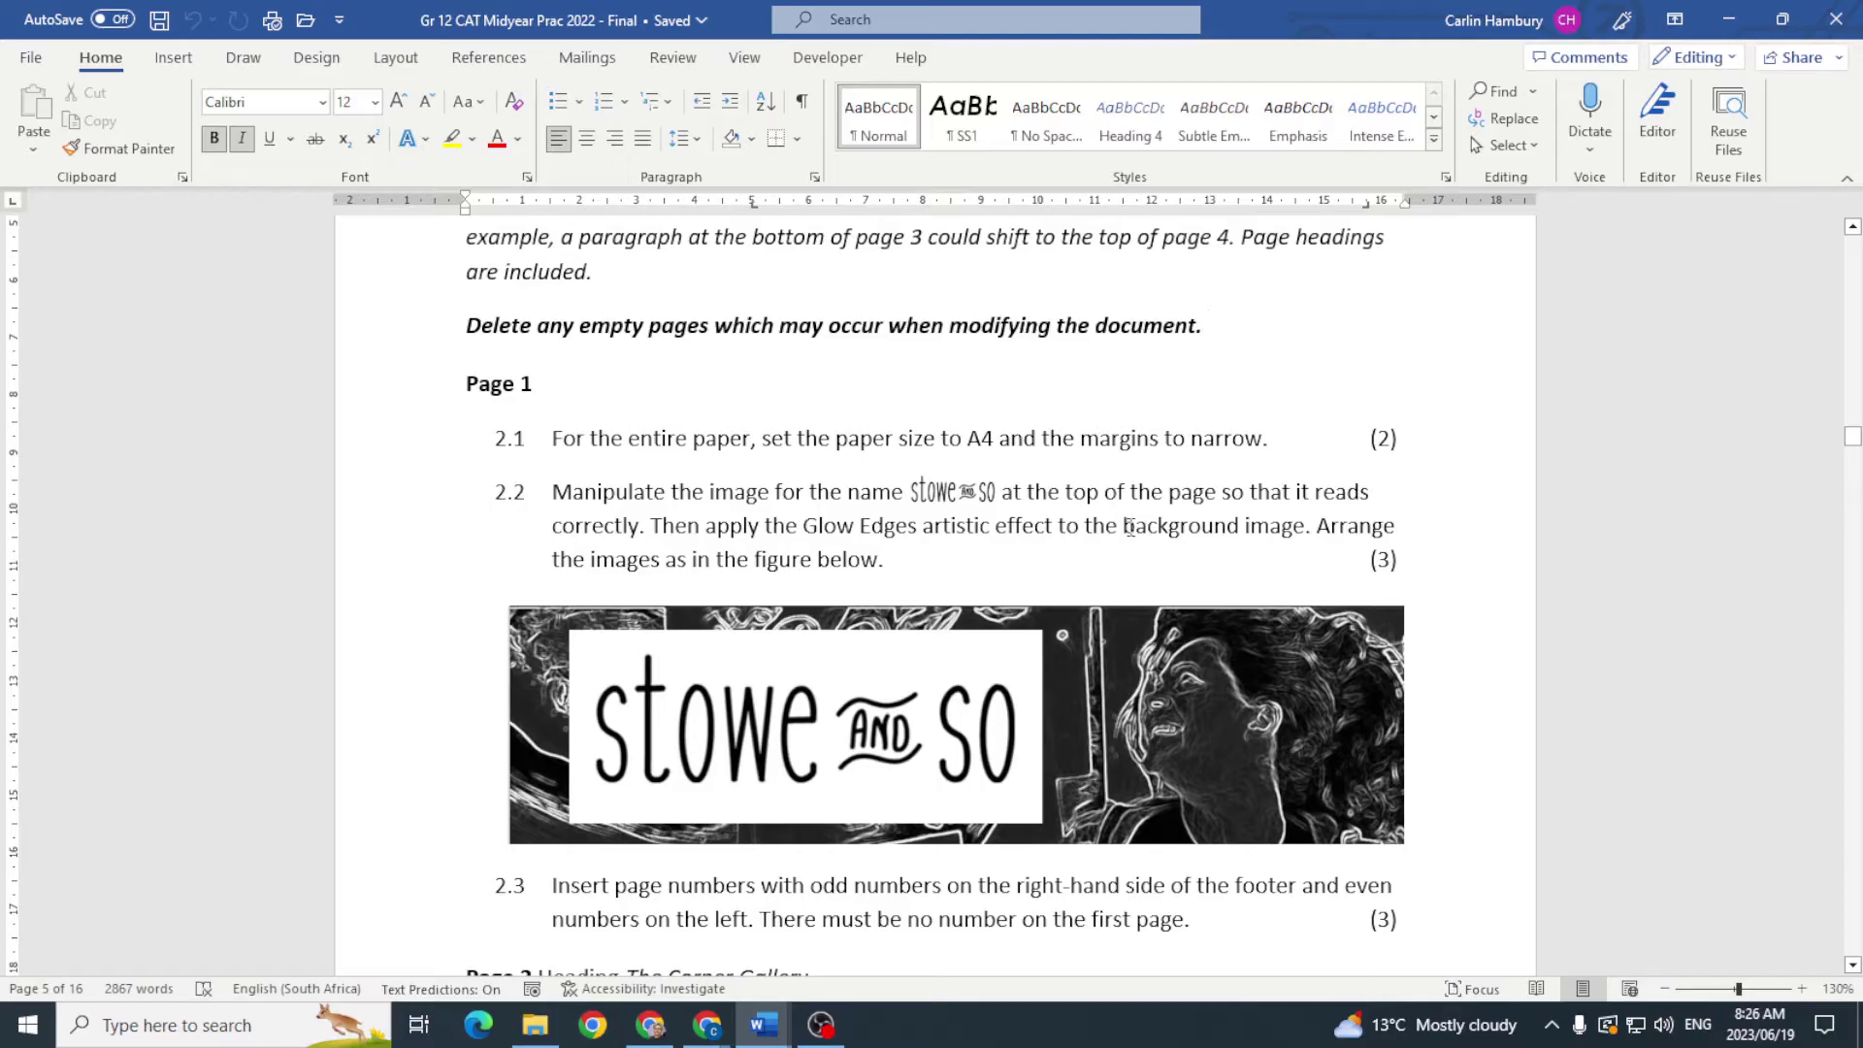
{"action": "key", "text": "alt+Tab"}
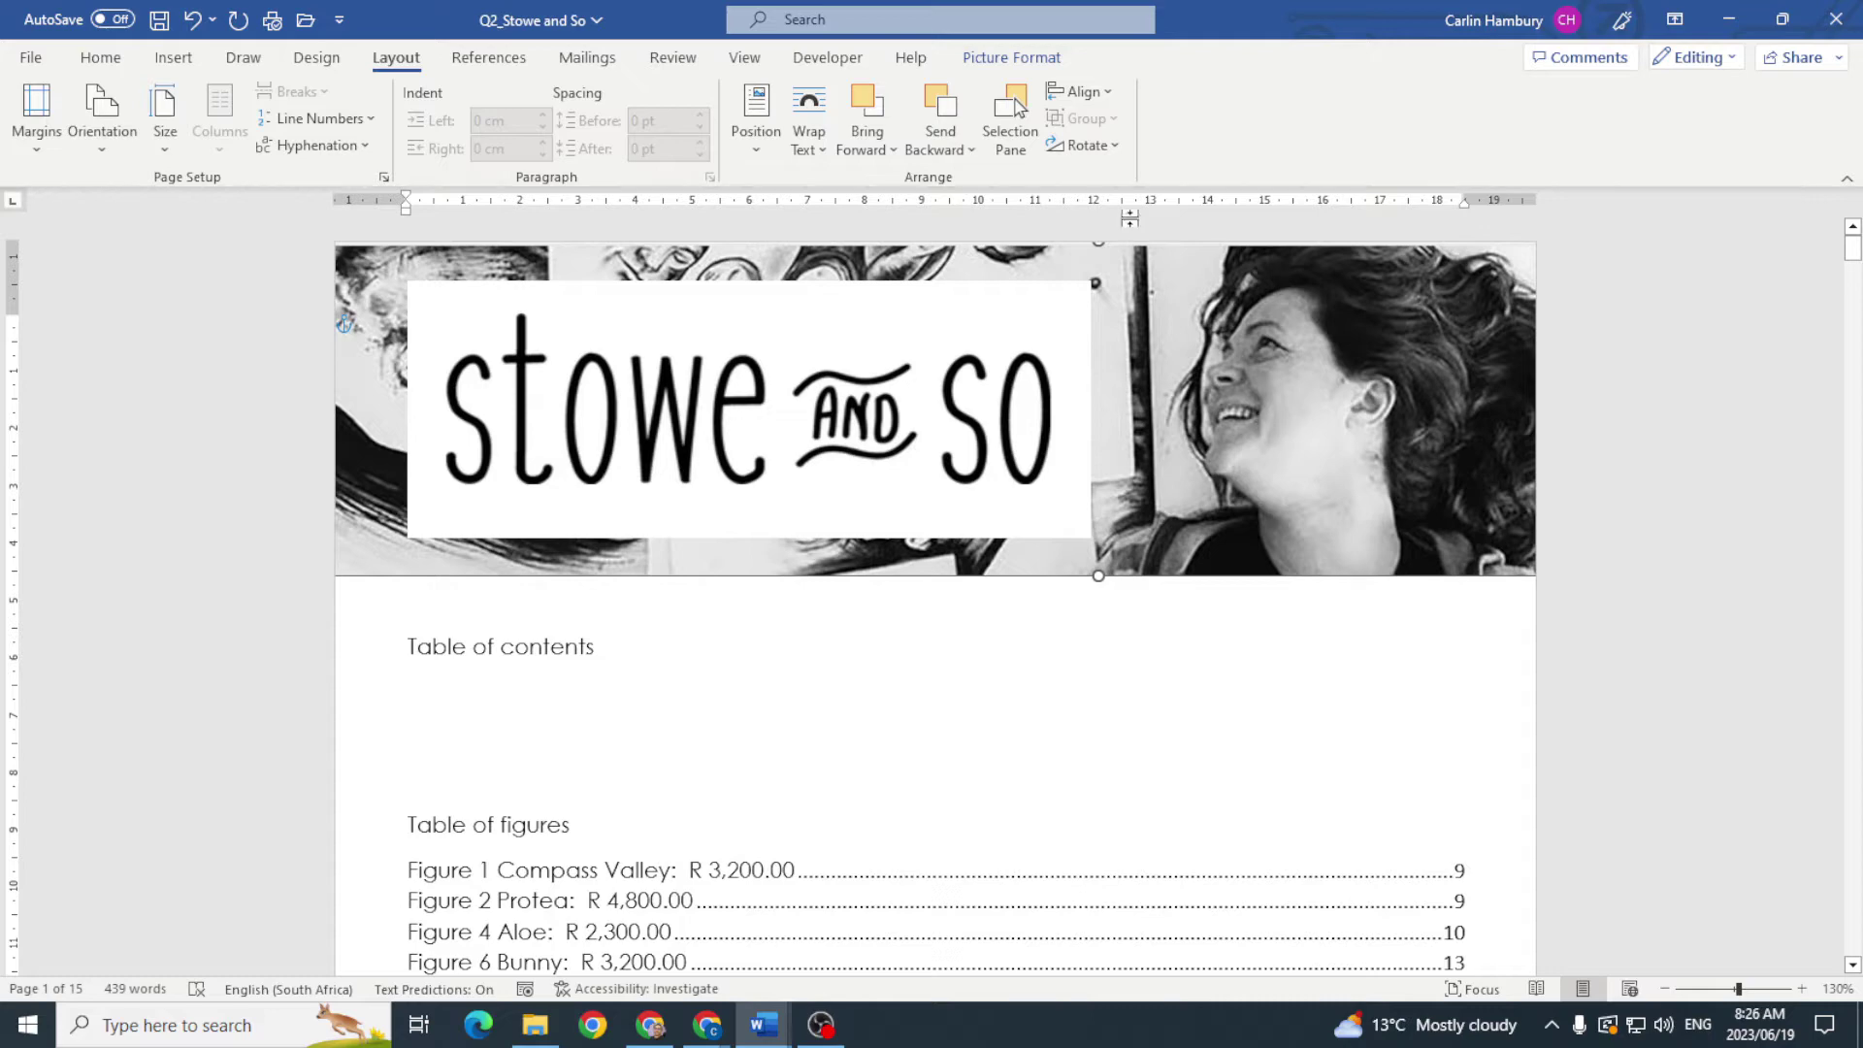
{"action": "left_click", "coordinate": [990, 60]}
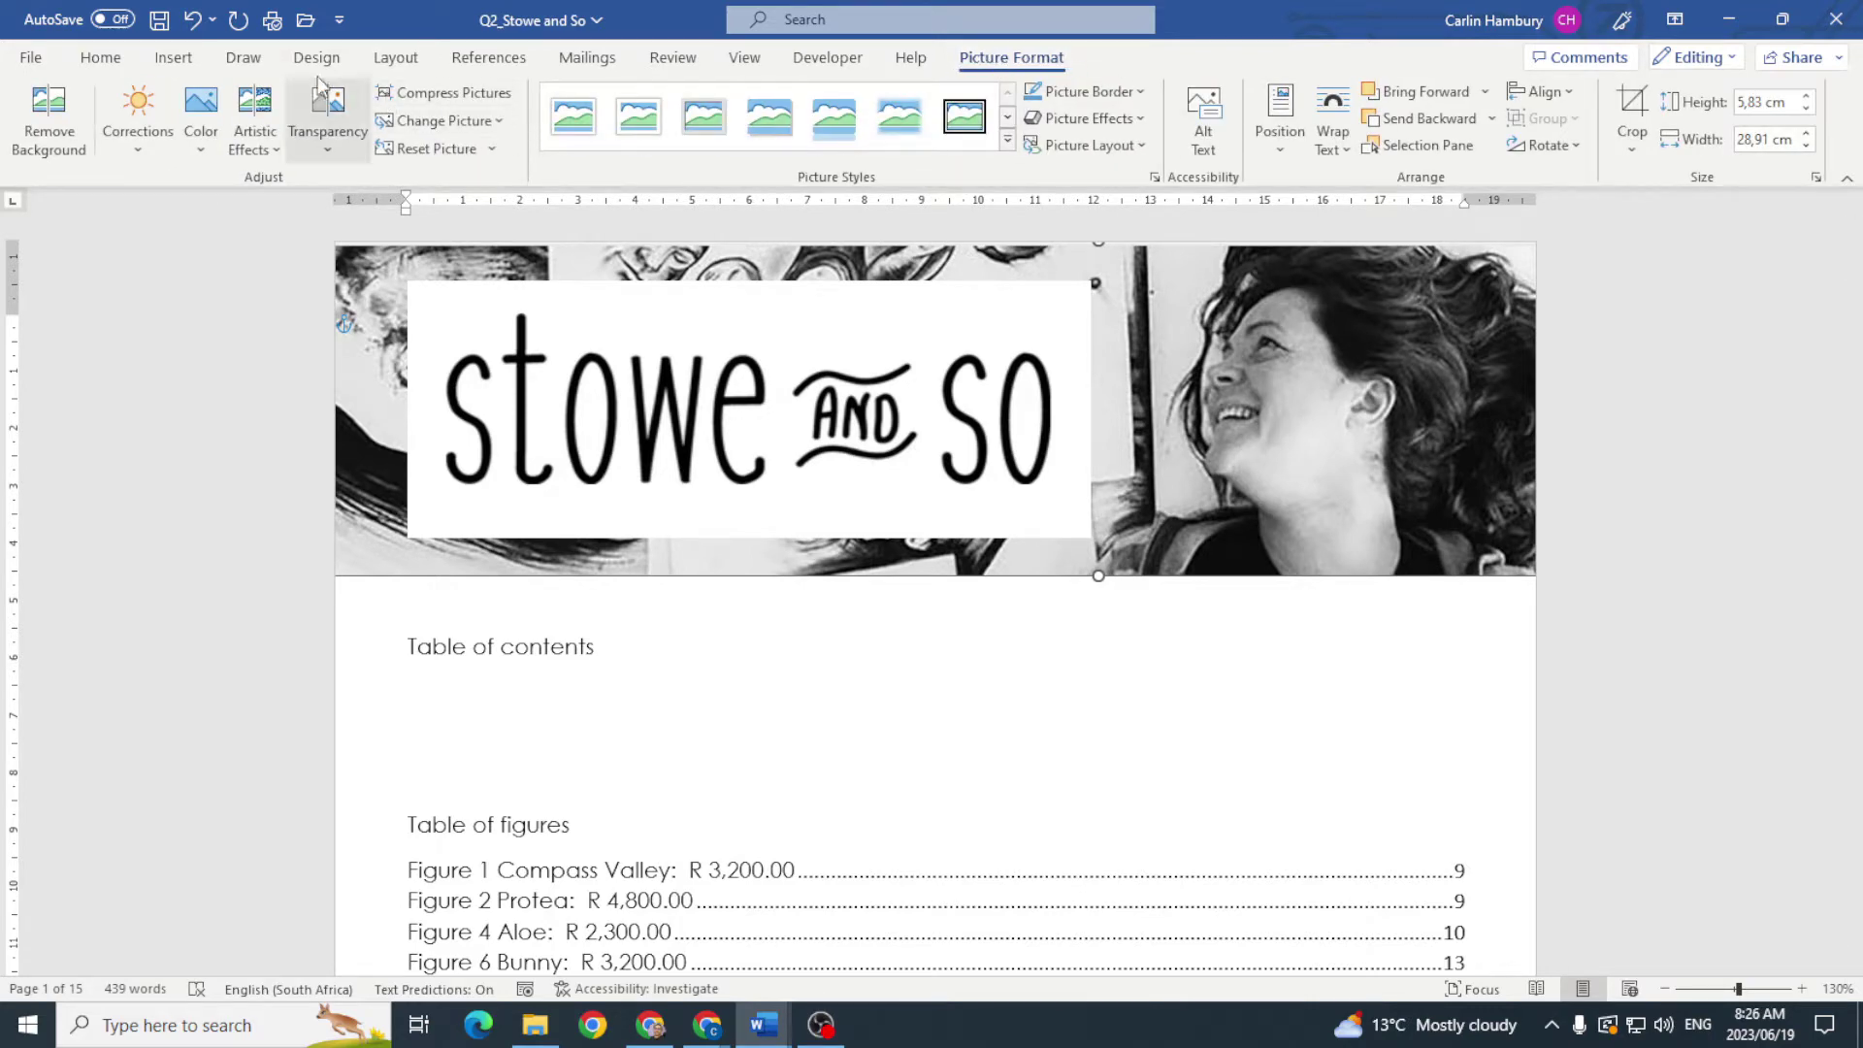
{"action": "left_click", "coordinate": [276, 147]}
{"action": "key", "text": "alt+Tab"}
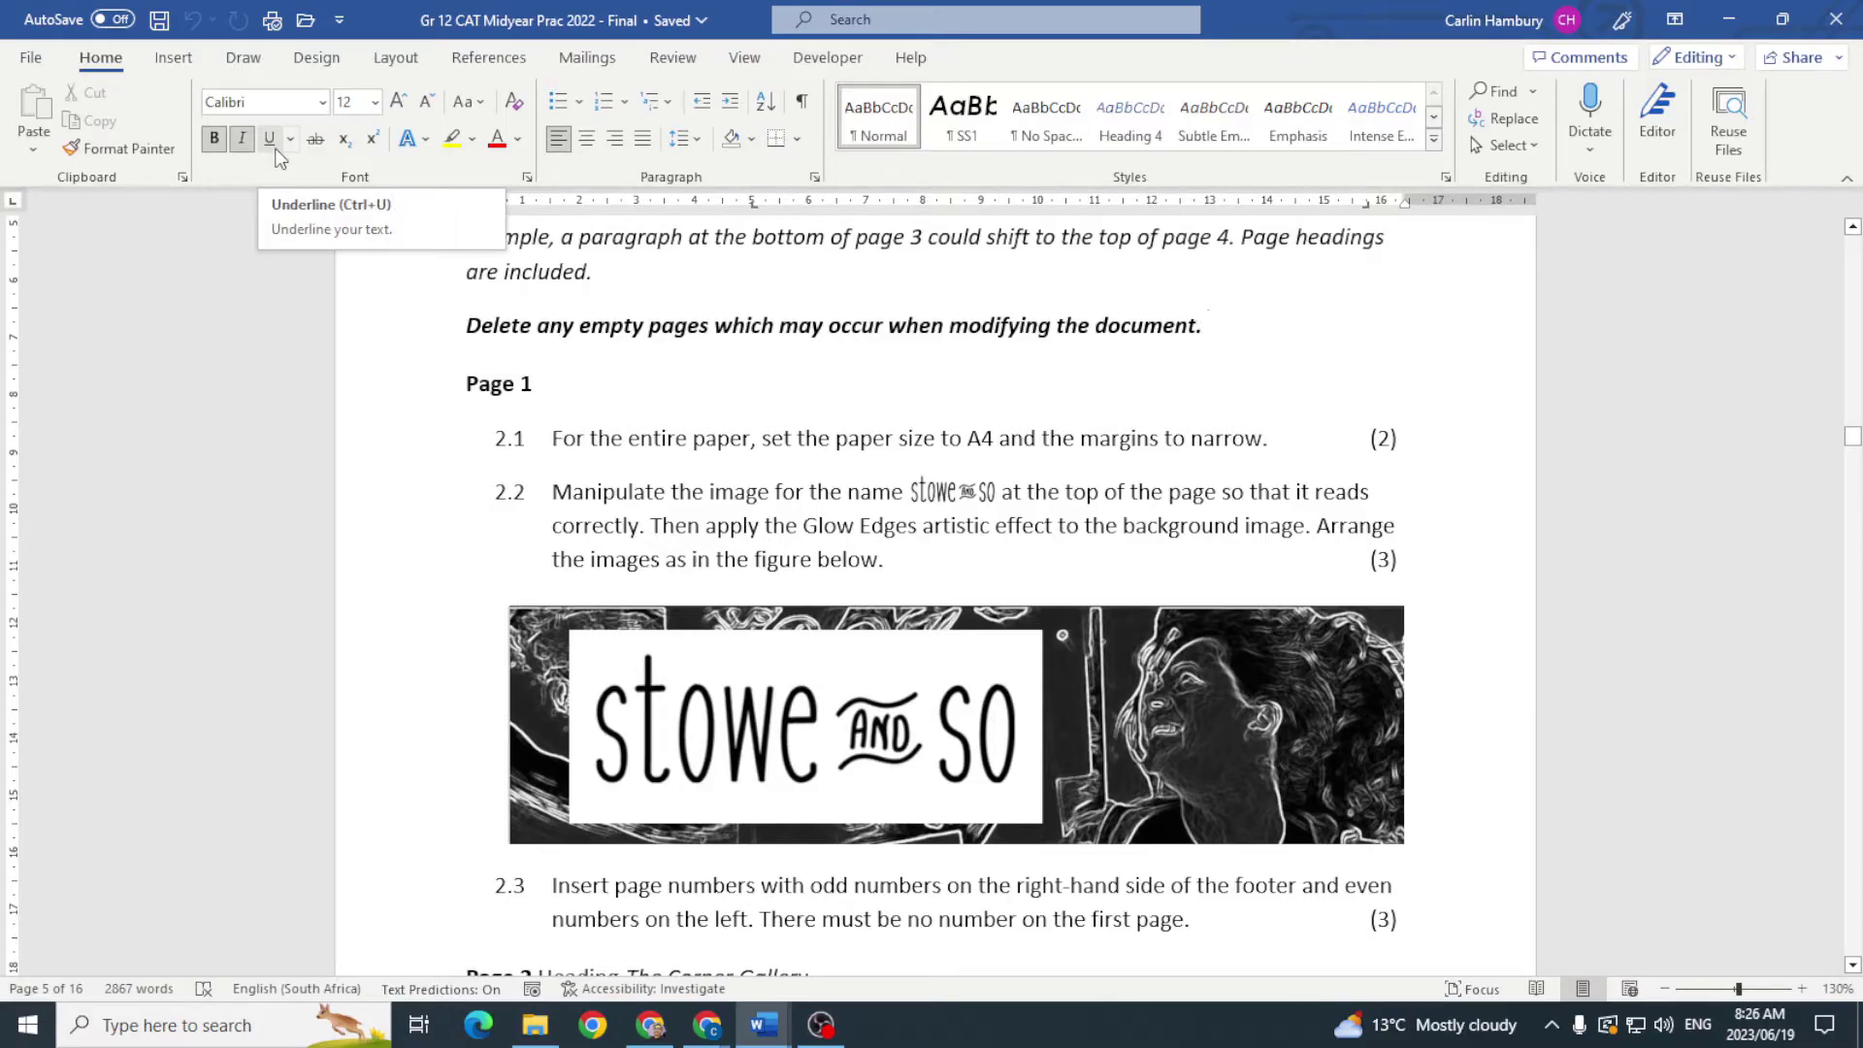
{"action": "key", "text": "alt+Tab"}
{"action": "left_click", "coordinate": [276, 147]}
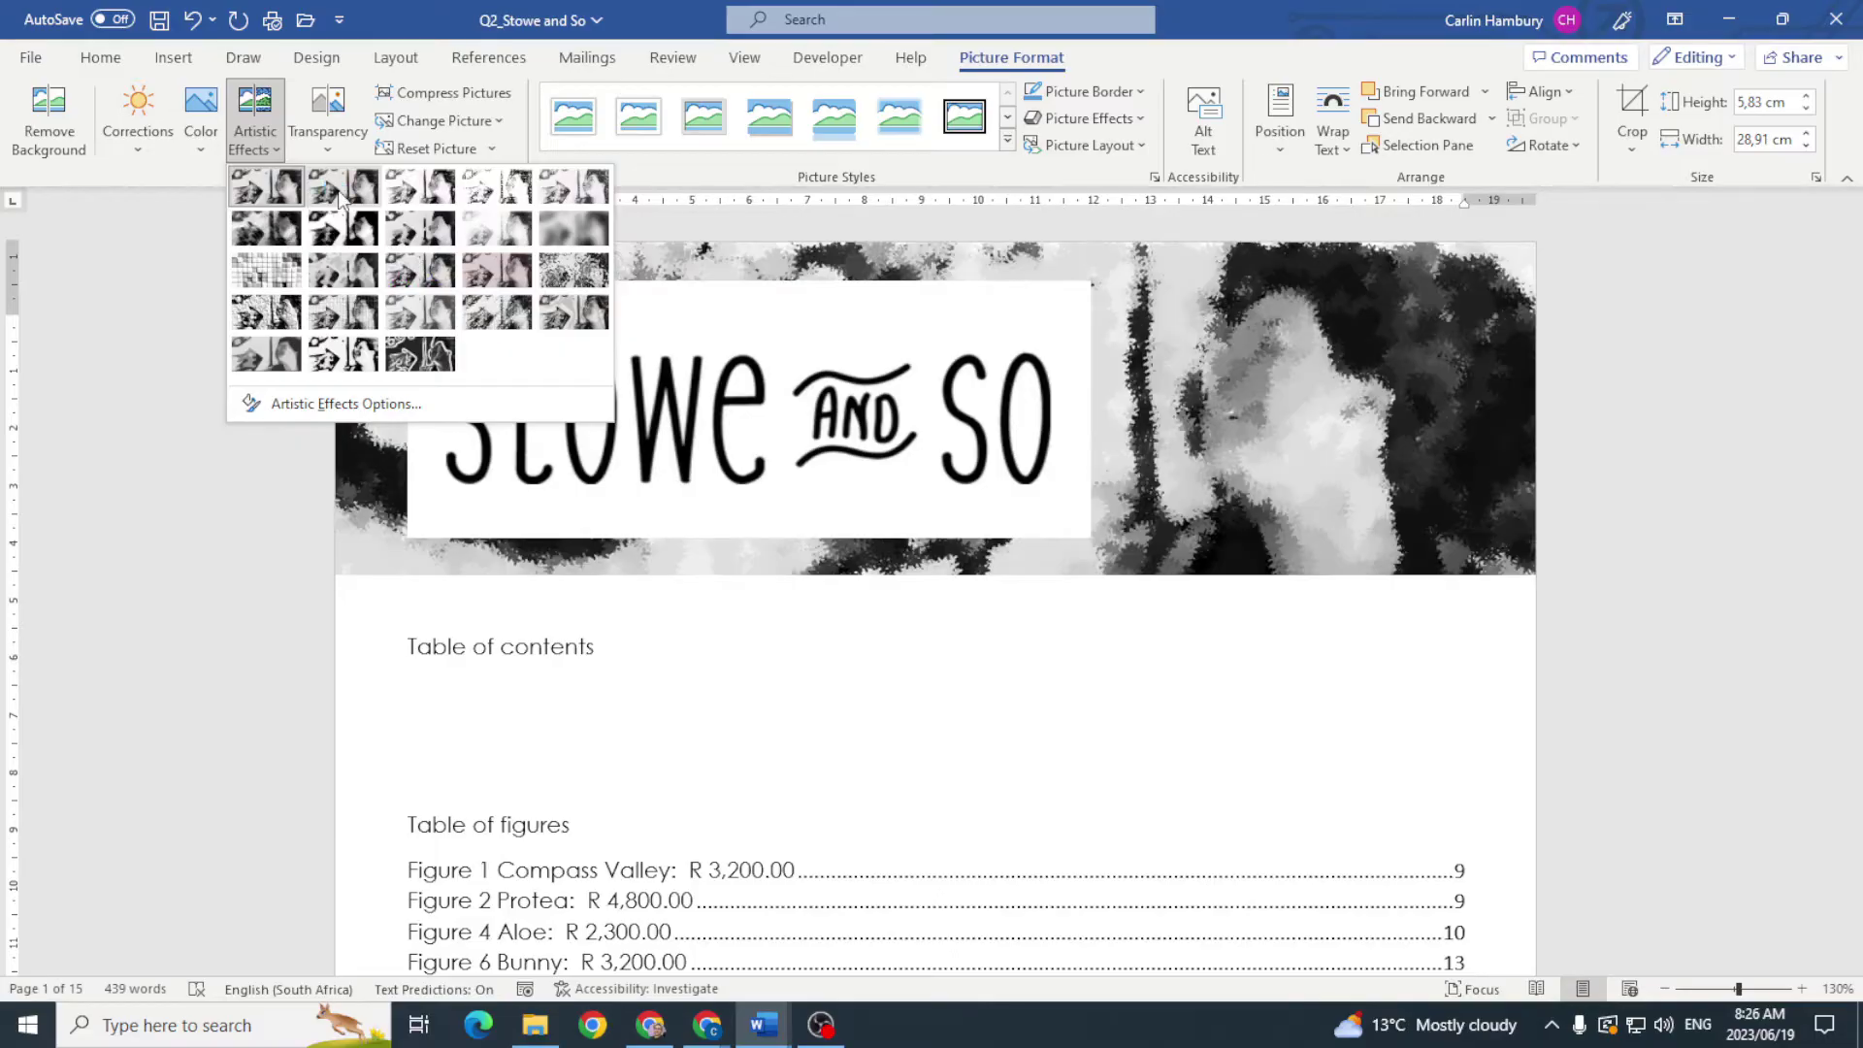
{"action": "left_click", "coordinate": [400, 193]}
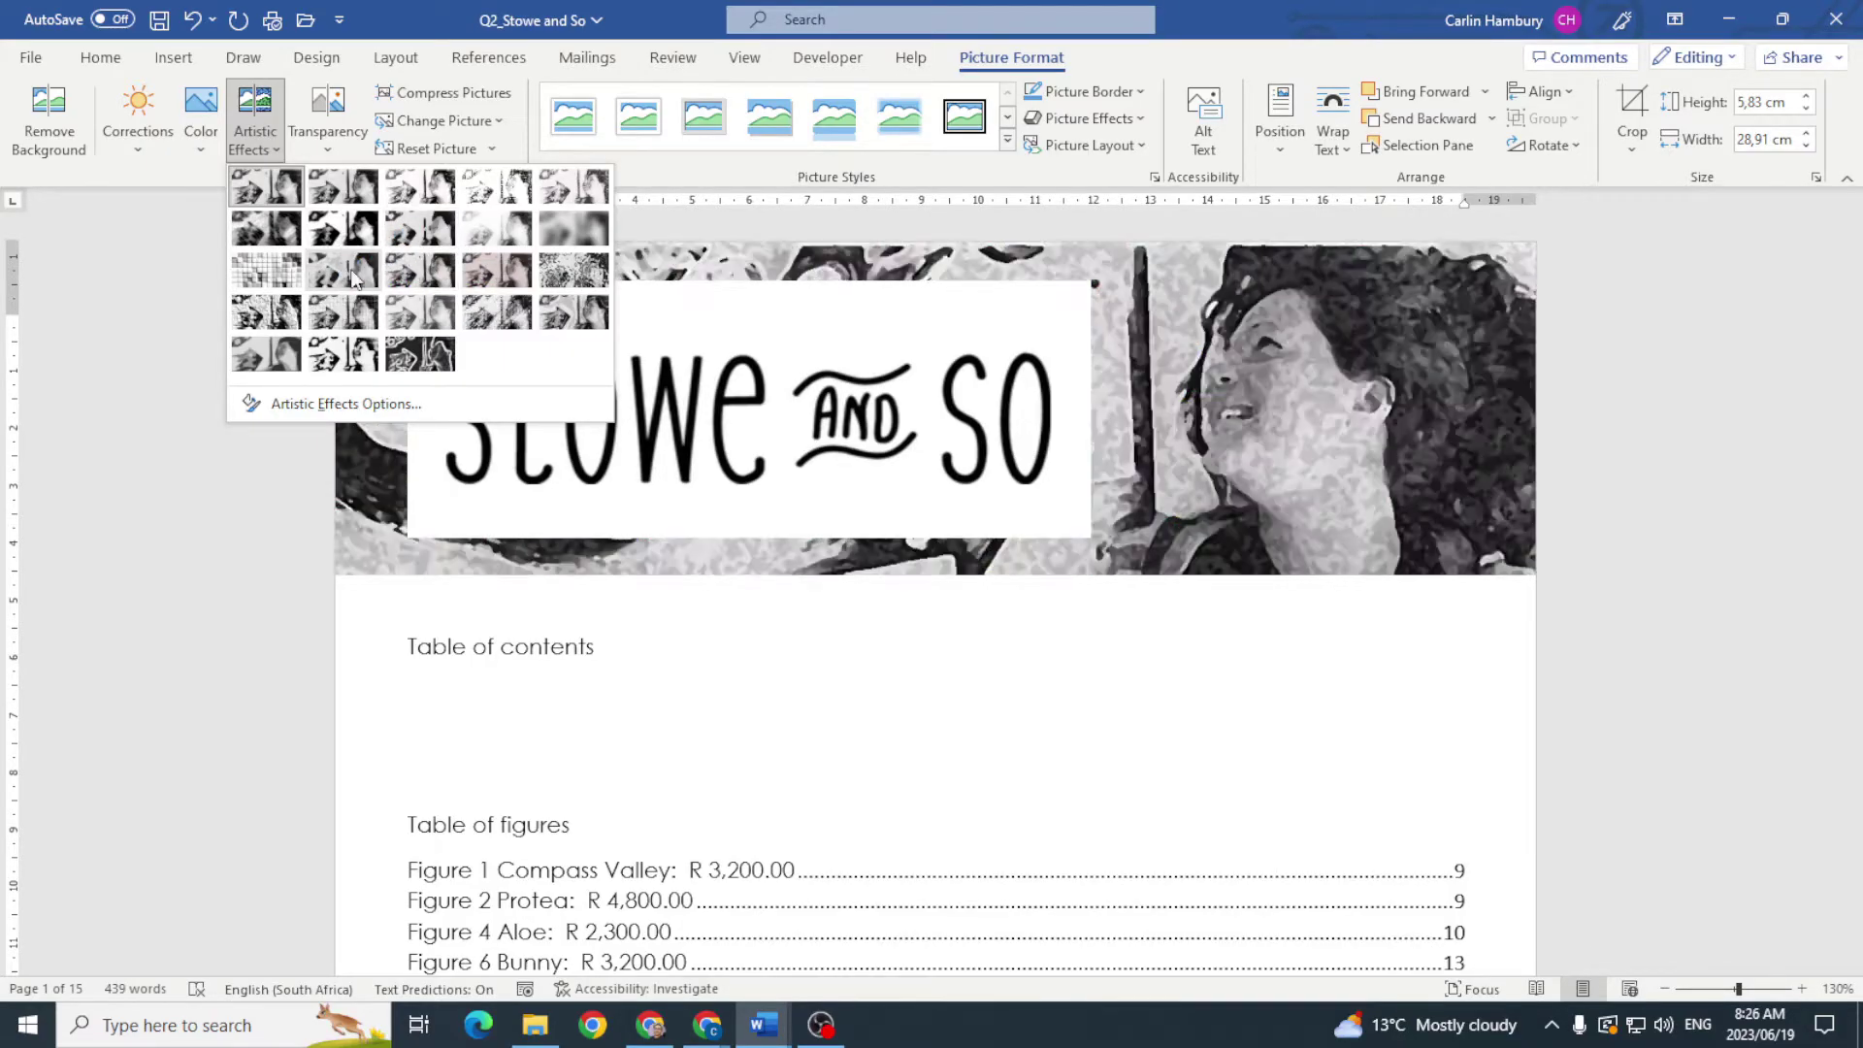
{"action": "left_click", "coordinate": [419, 356]}
{"action": "key", "text": "alt+Tab"}
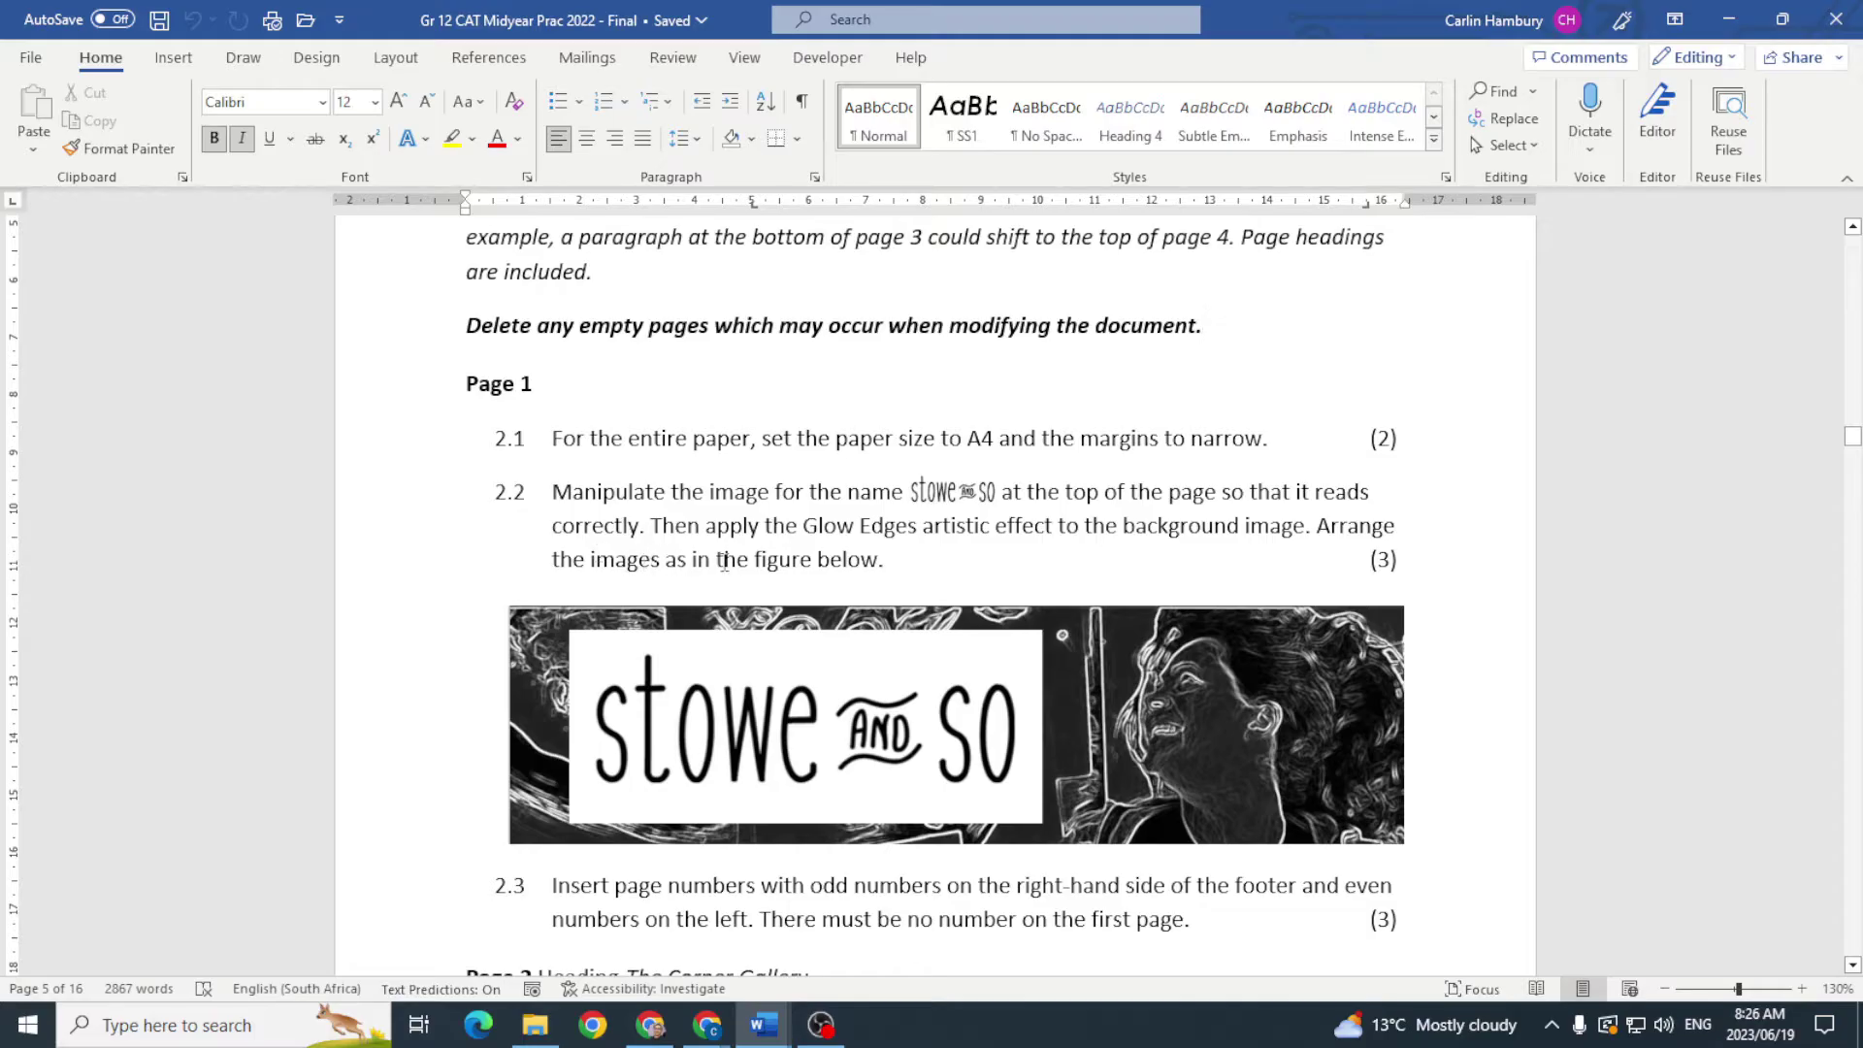
{"action": "key", "text": "alt+Tab"}
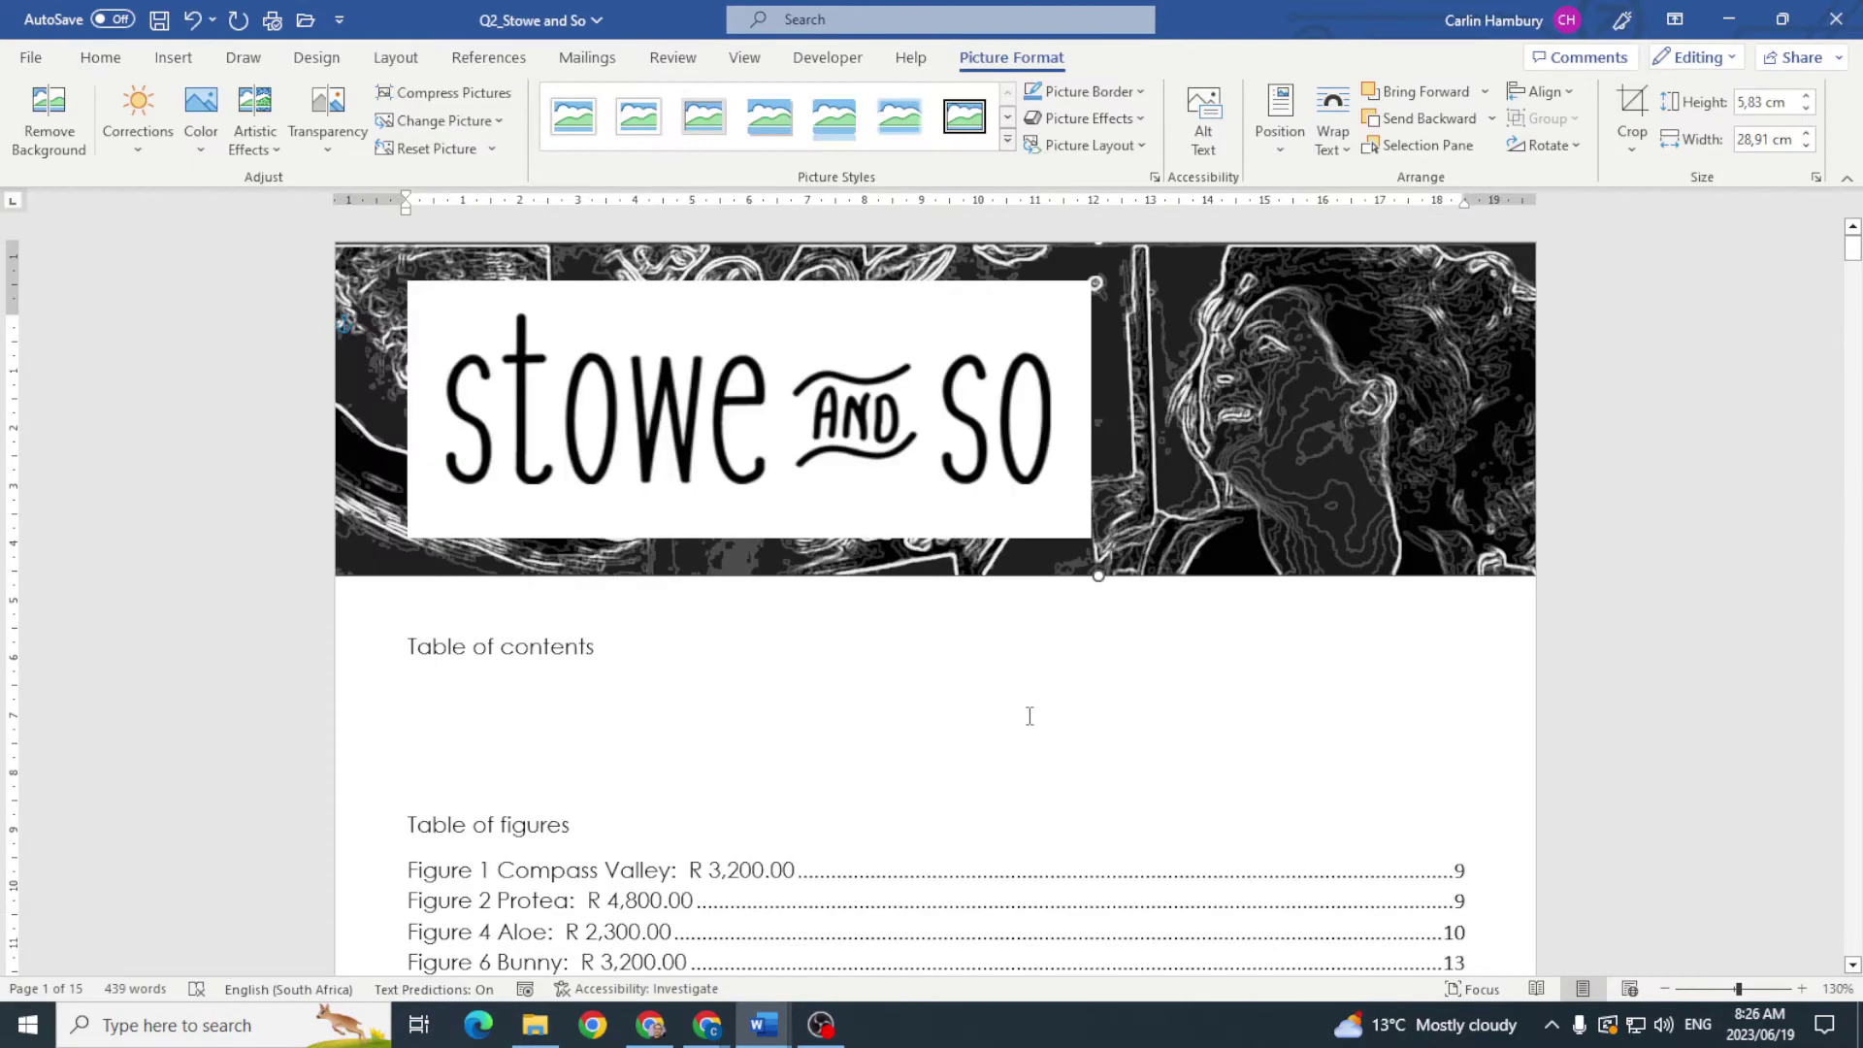
Step: Read task 2.3 and insert a Plain Number 1 page number in the even page footer on page 2 of Q2_Stowe and So
{"action": "key", "text": "alt+Tab"}
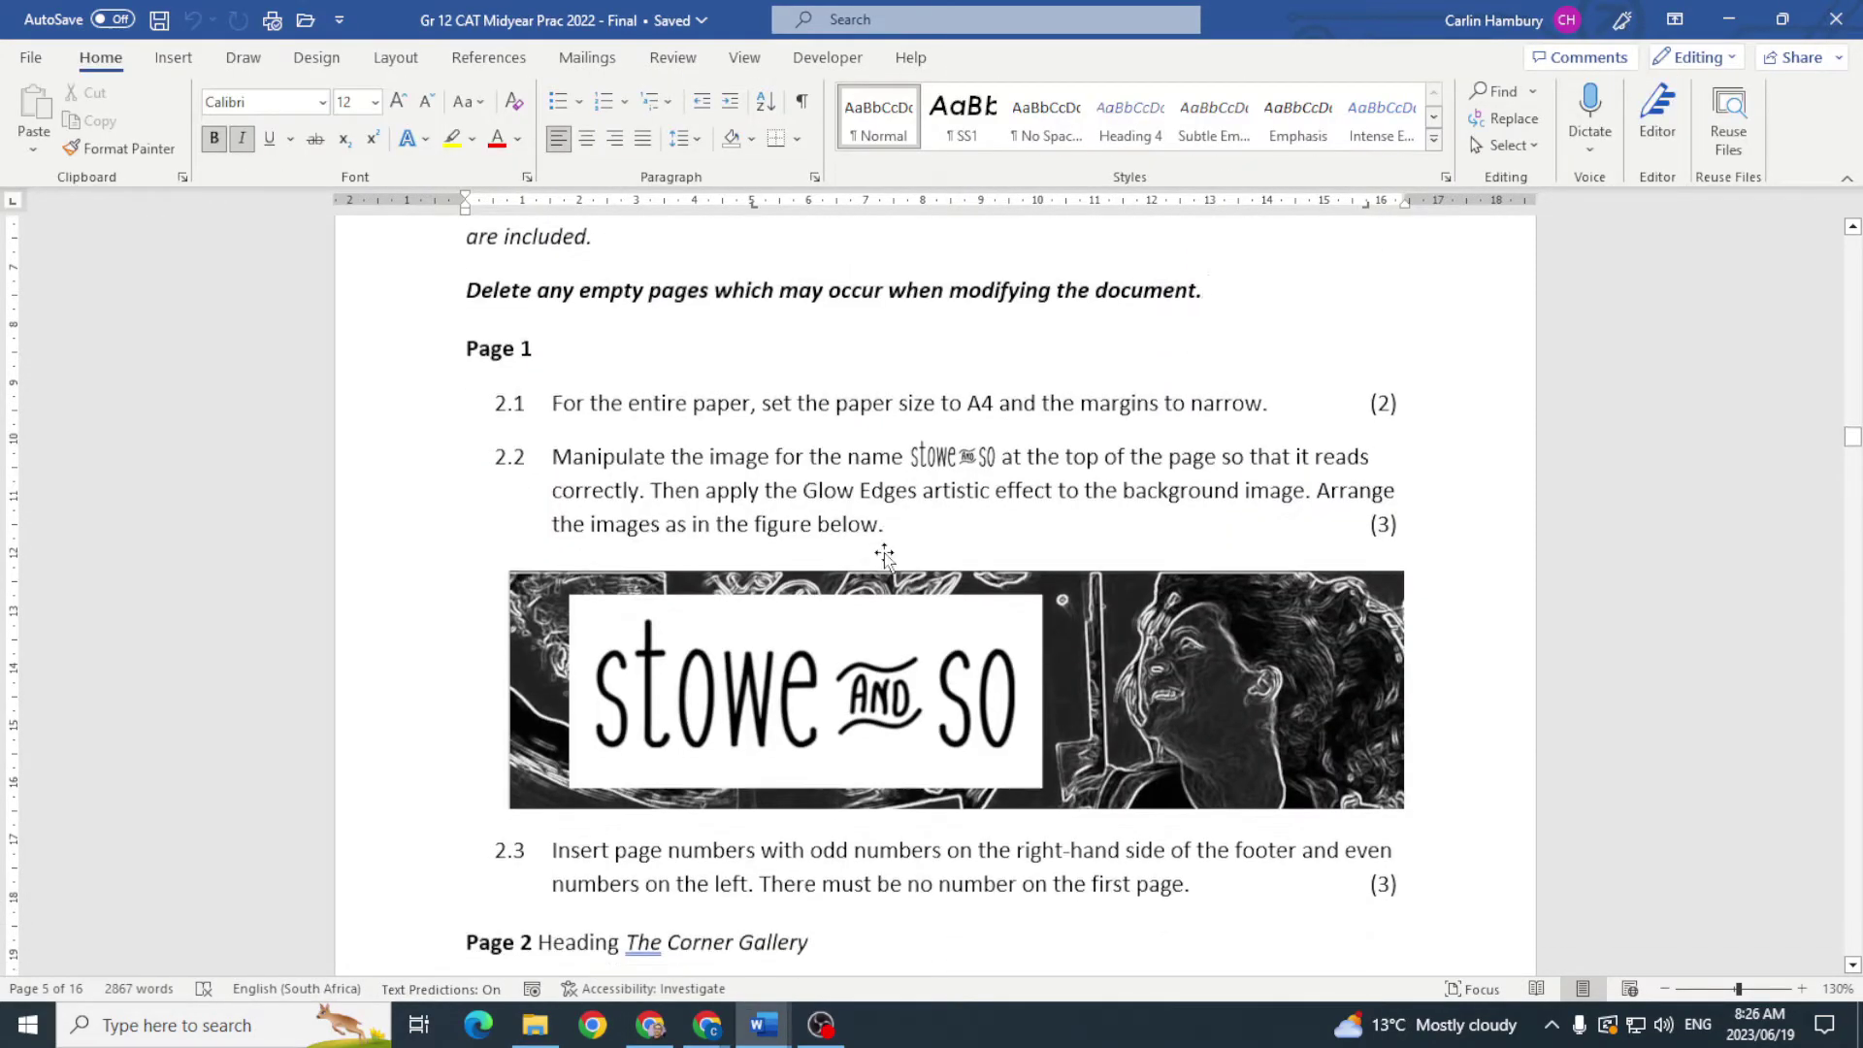
{"action": "scroll", "coordinate": [884, 556], "scroll_direction": "down", "scroll_amount": 4}
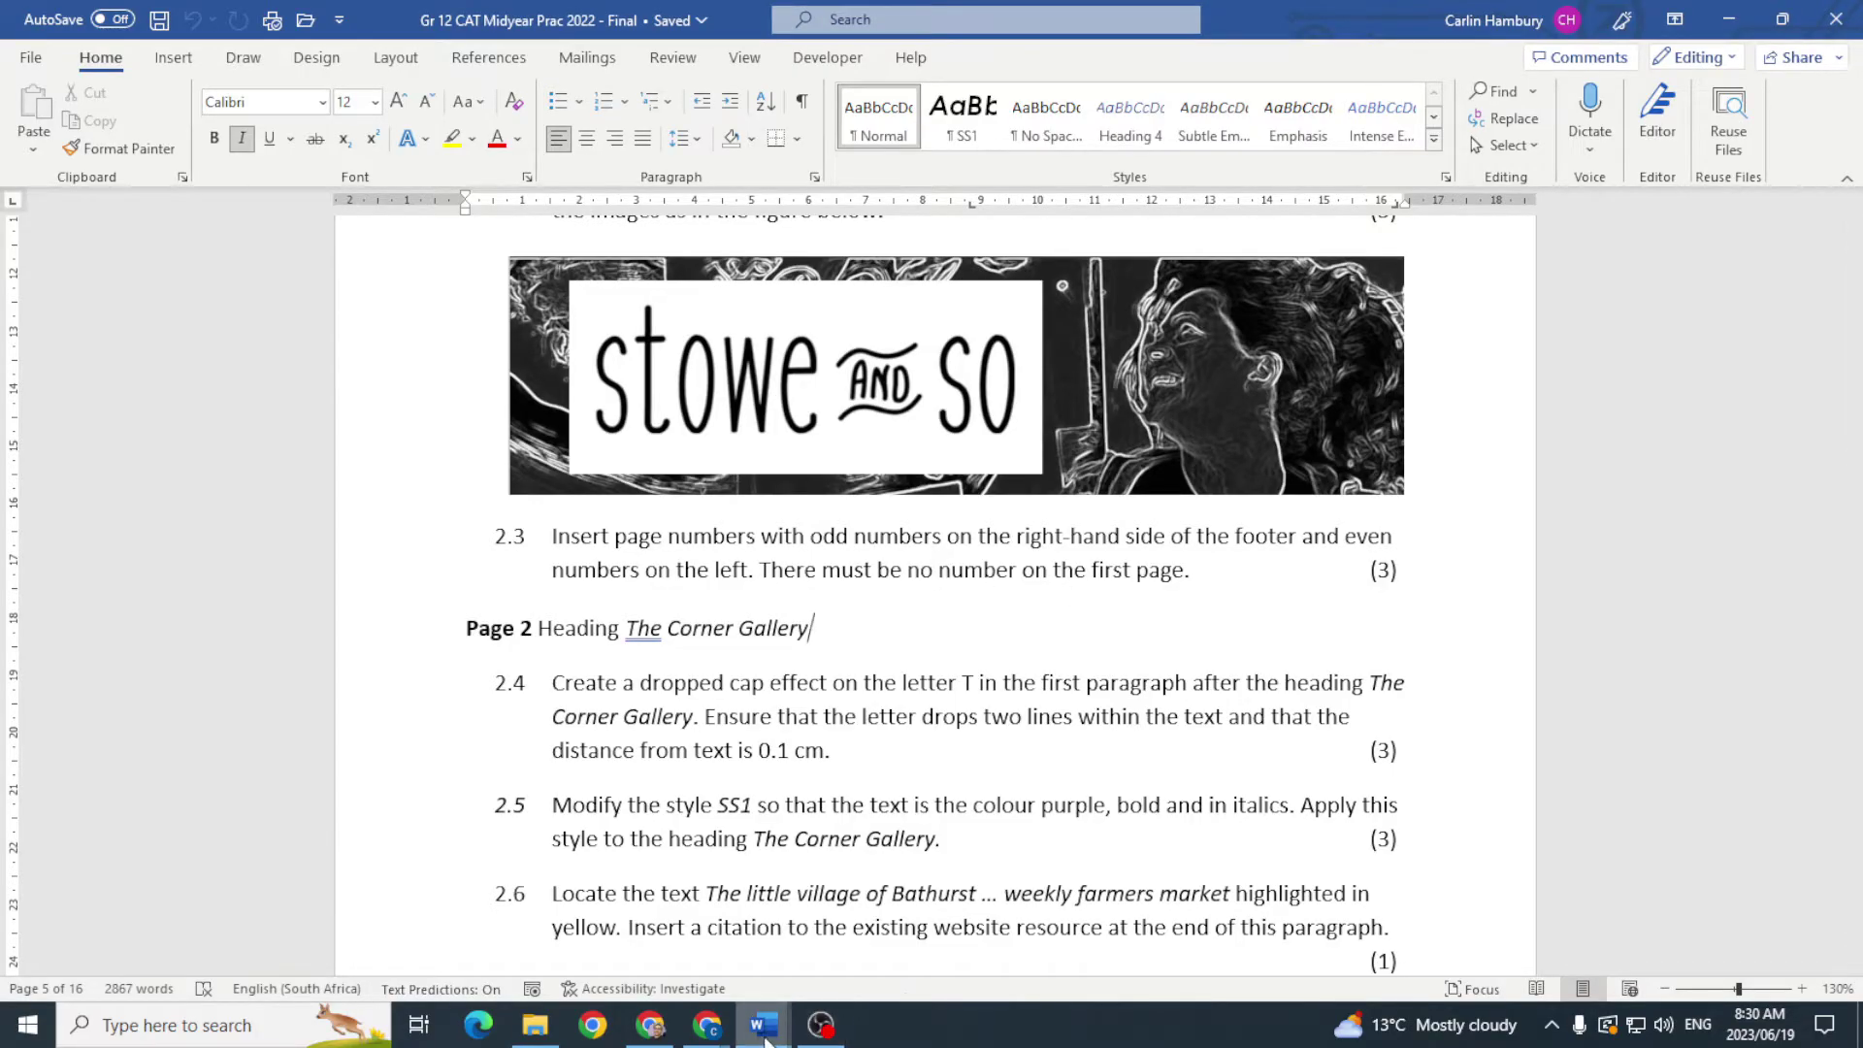
{"action": "mouse_move", "coordinate": [765, 1036]}
{"action": "left_click", "coordinate": [873, 956]}
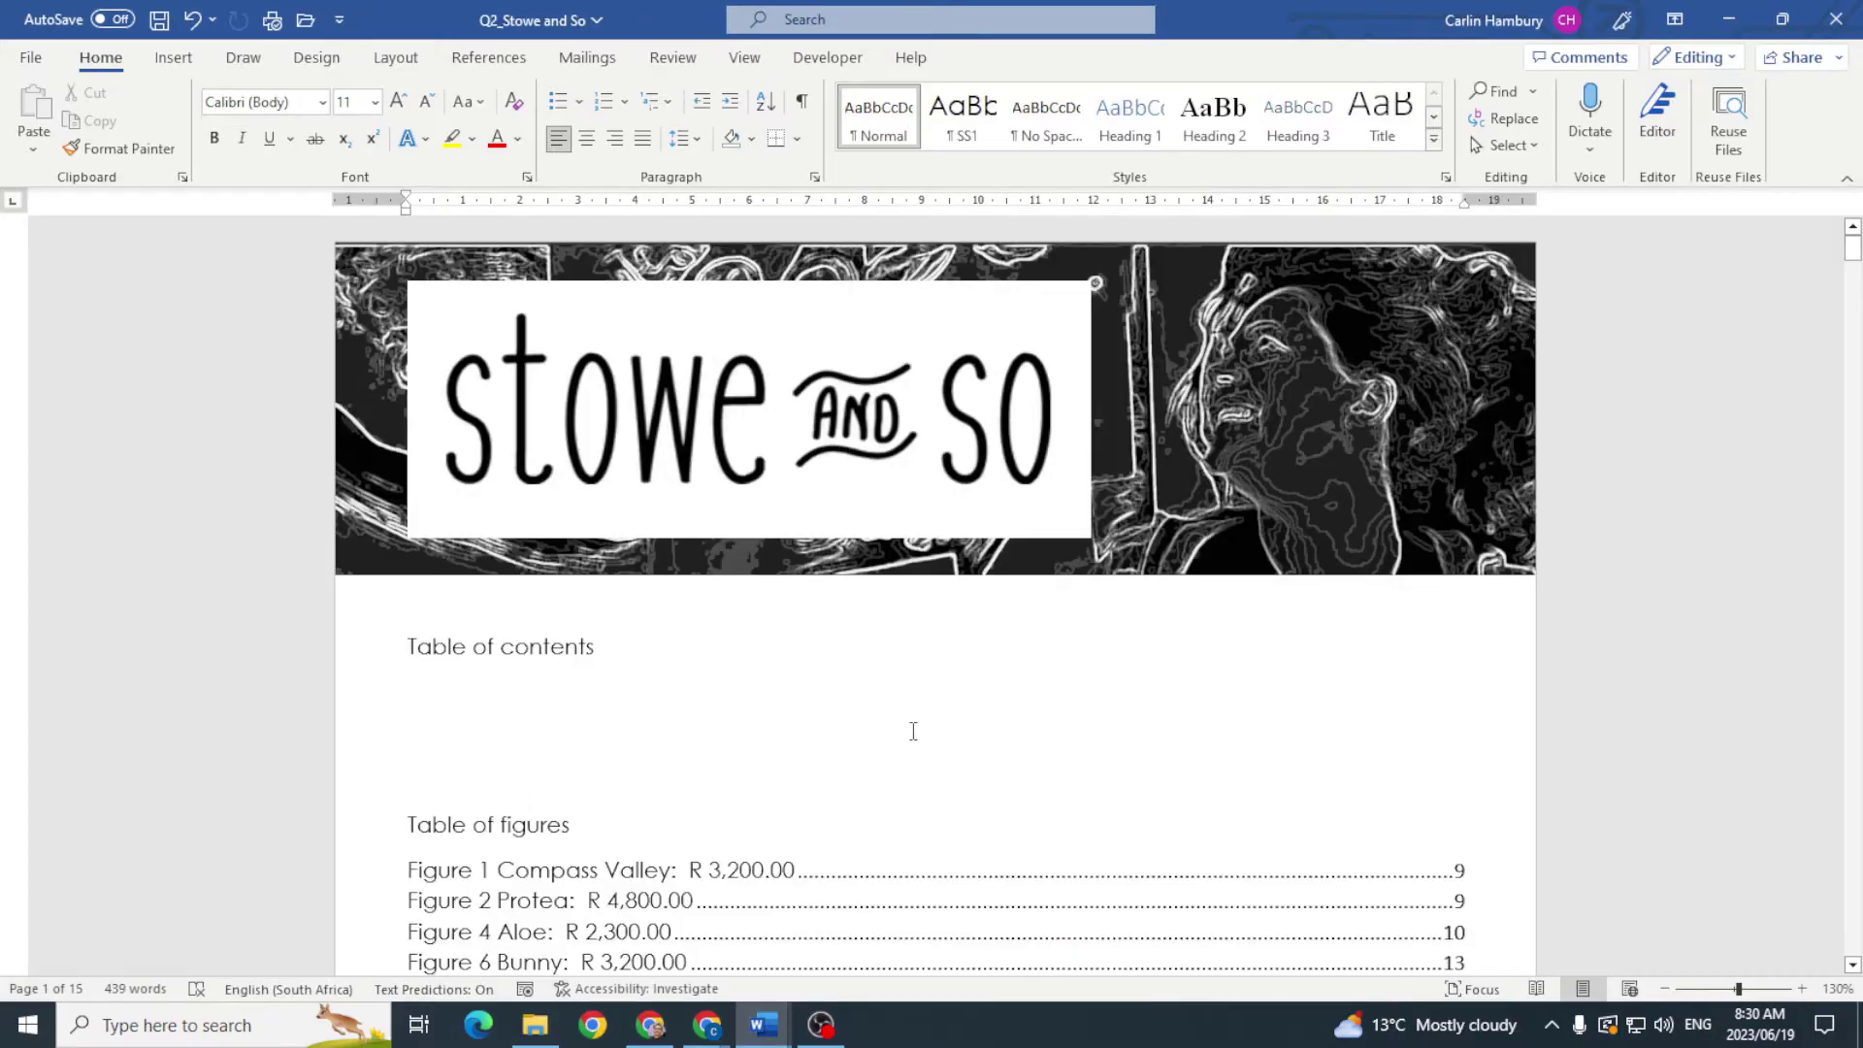
{"action": "scroll", "coordinate": [913, 731], "scroll_direction": "down", "scroll_amount": 20}
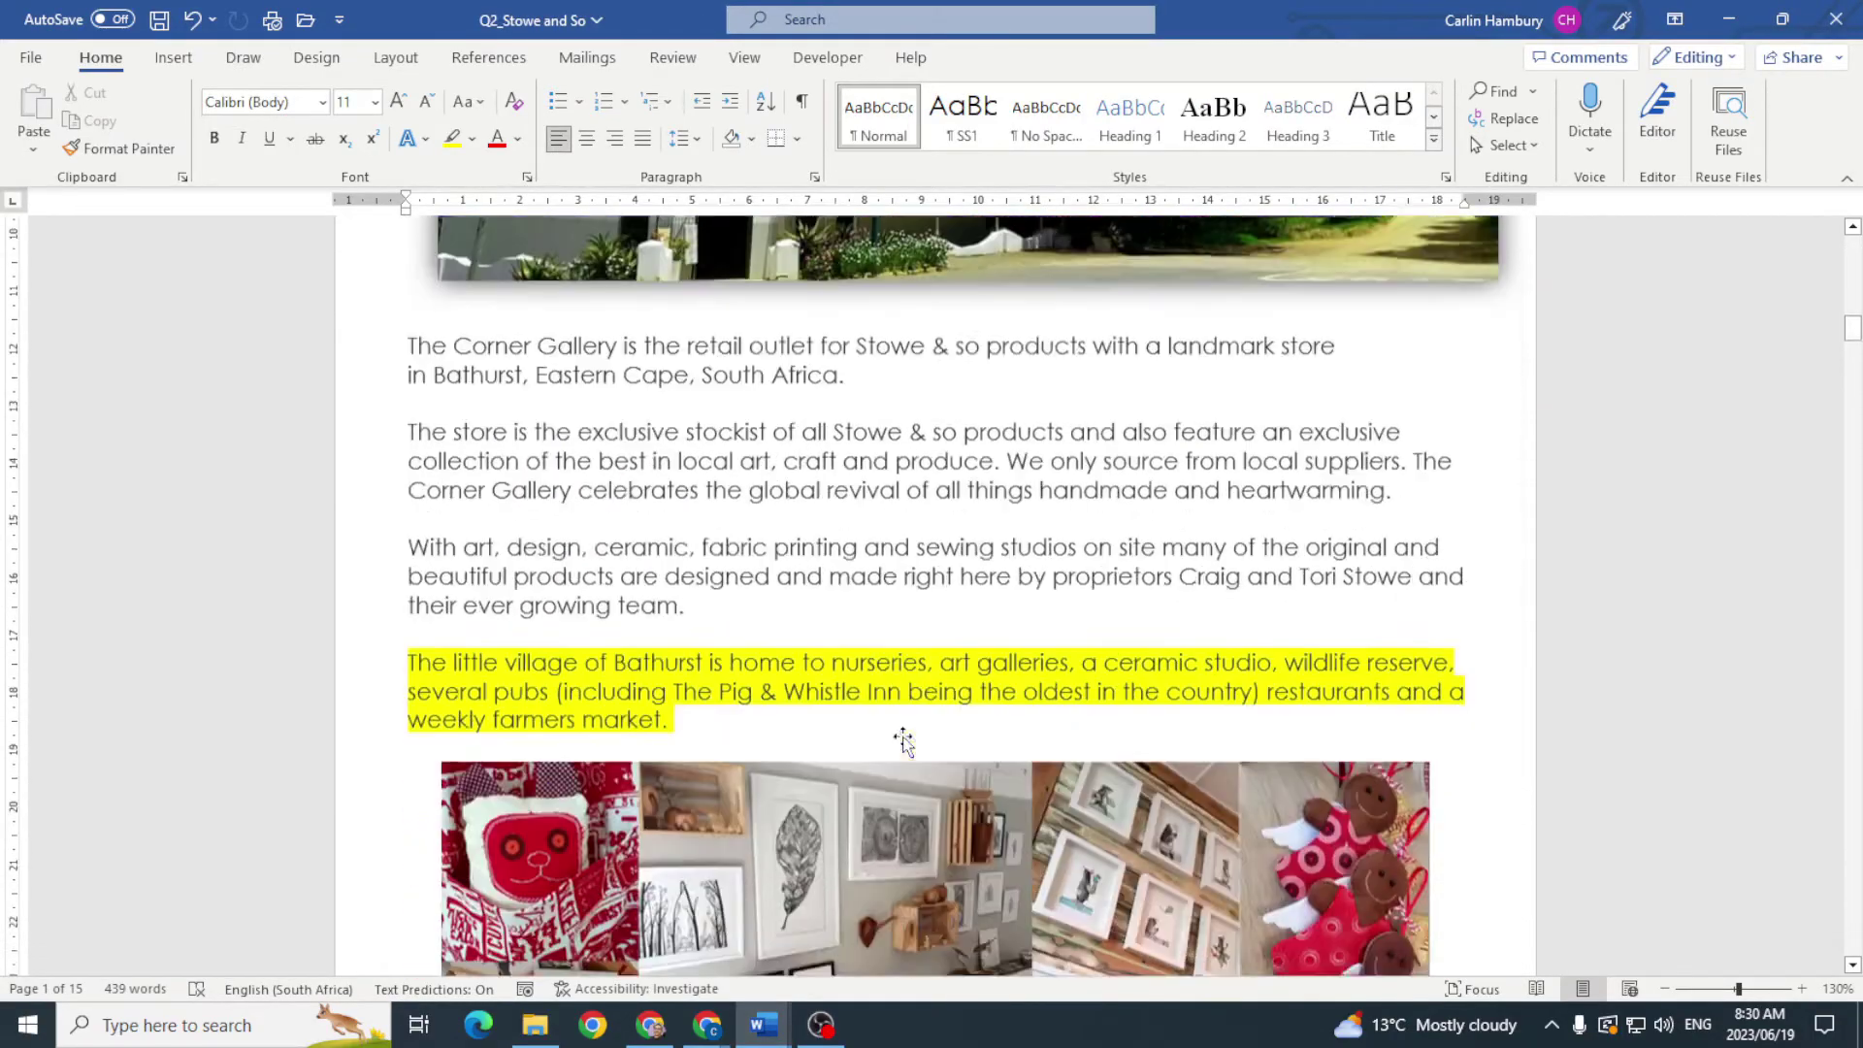
{"action": "scroll", "coordinate": [902, 741], "scroll_direction": "down", "scroll_amount": 8}
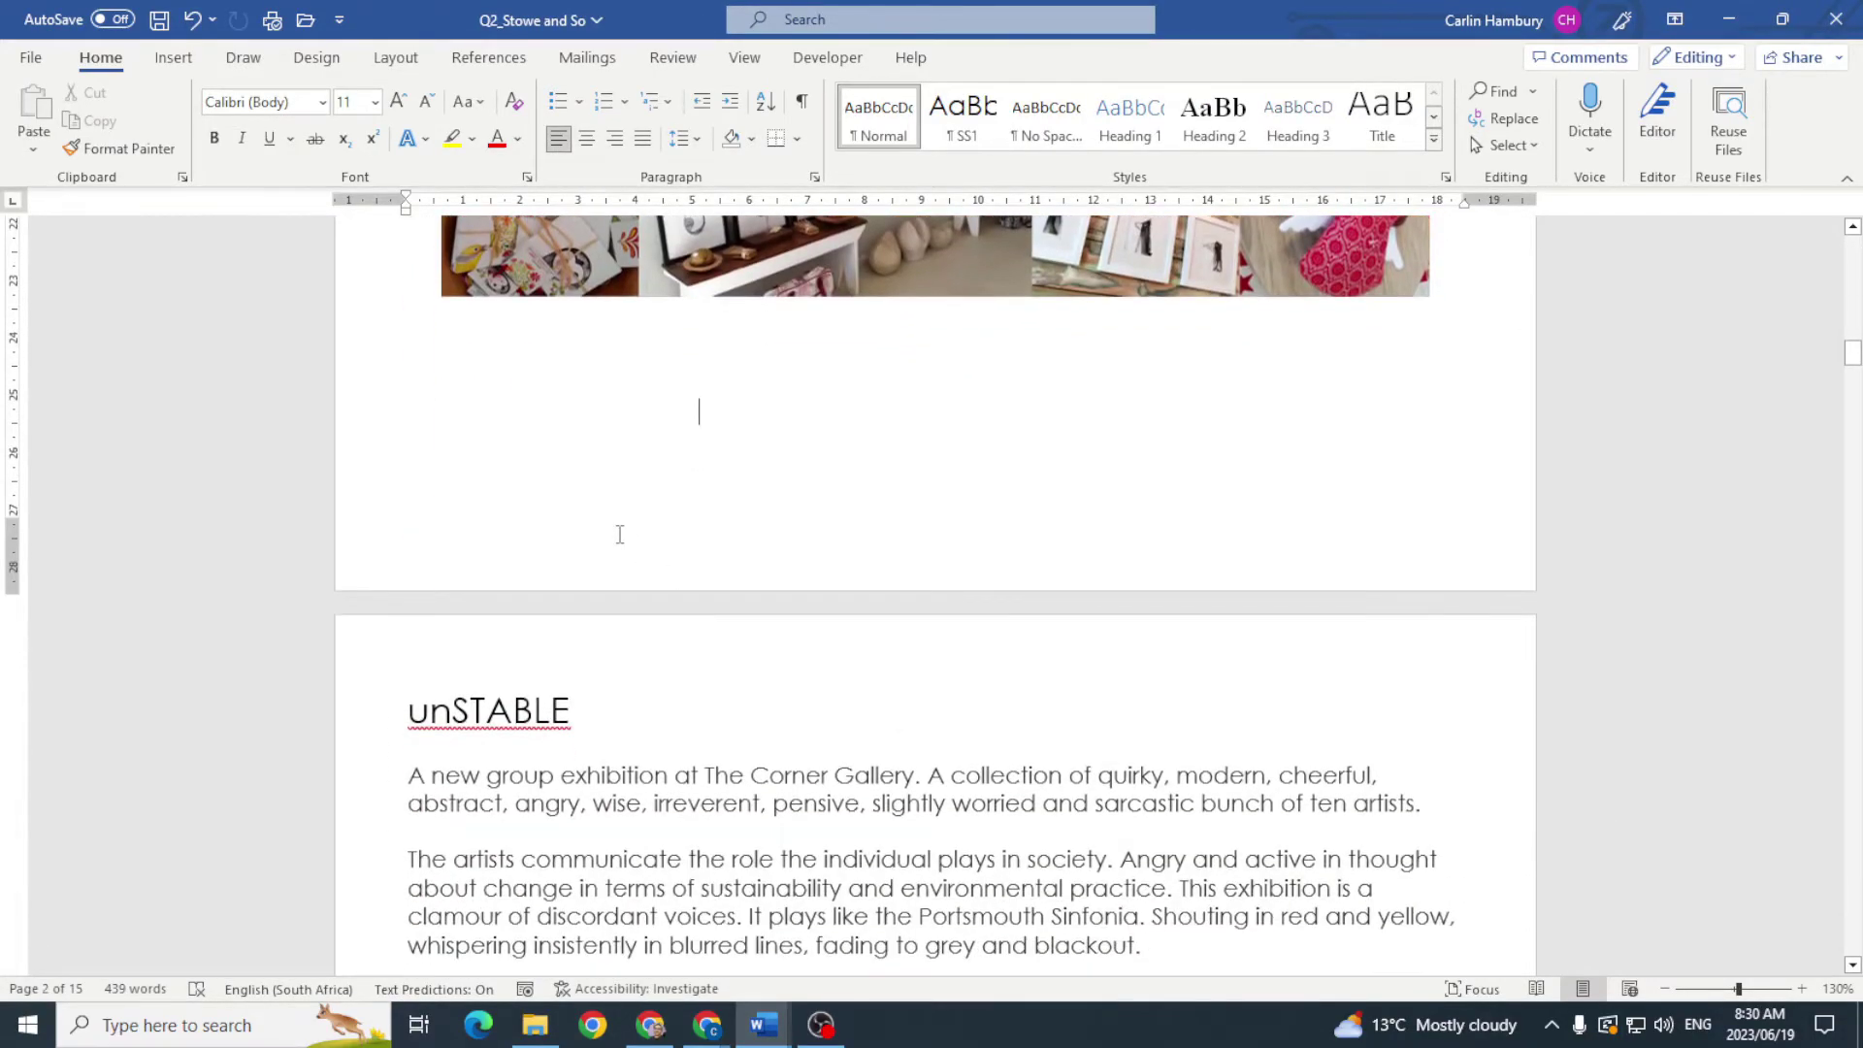
{"action": "double_click", "coordinate": [620, 534]}
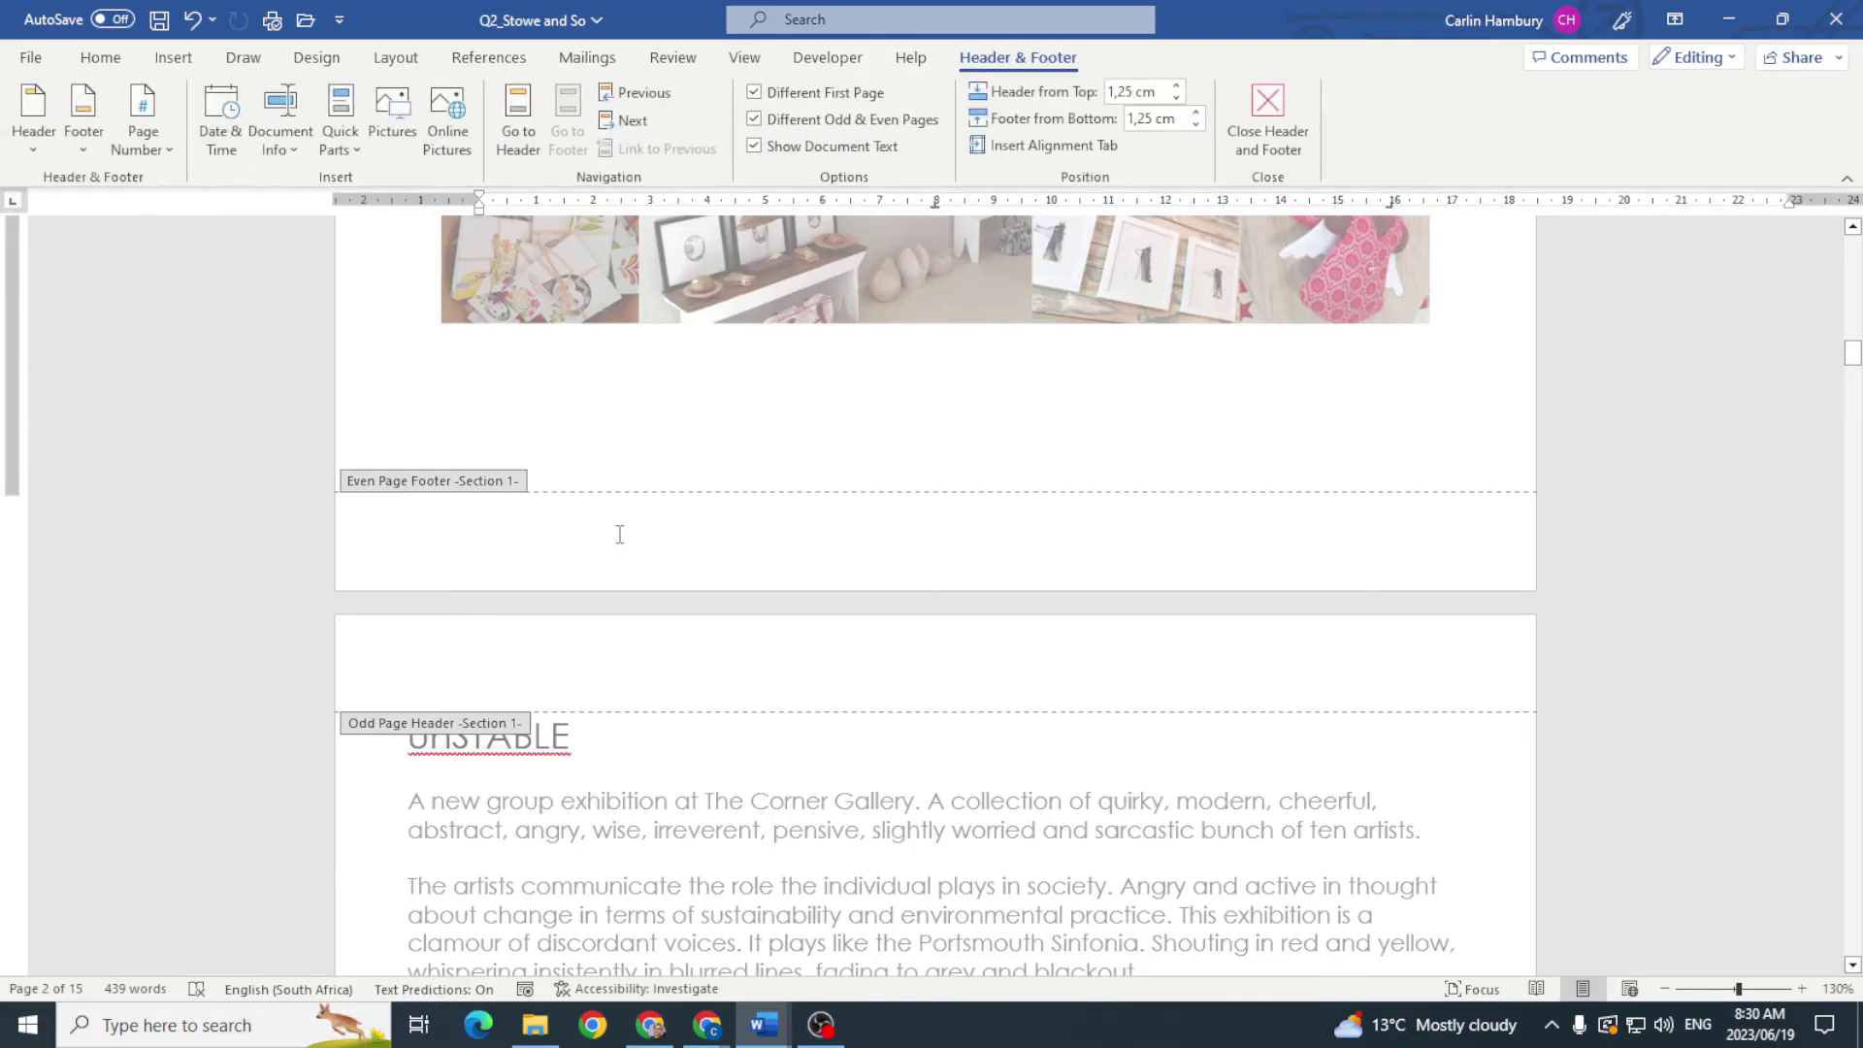
{"action": "left_click", "coordinate": [150, 146]}
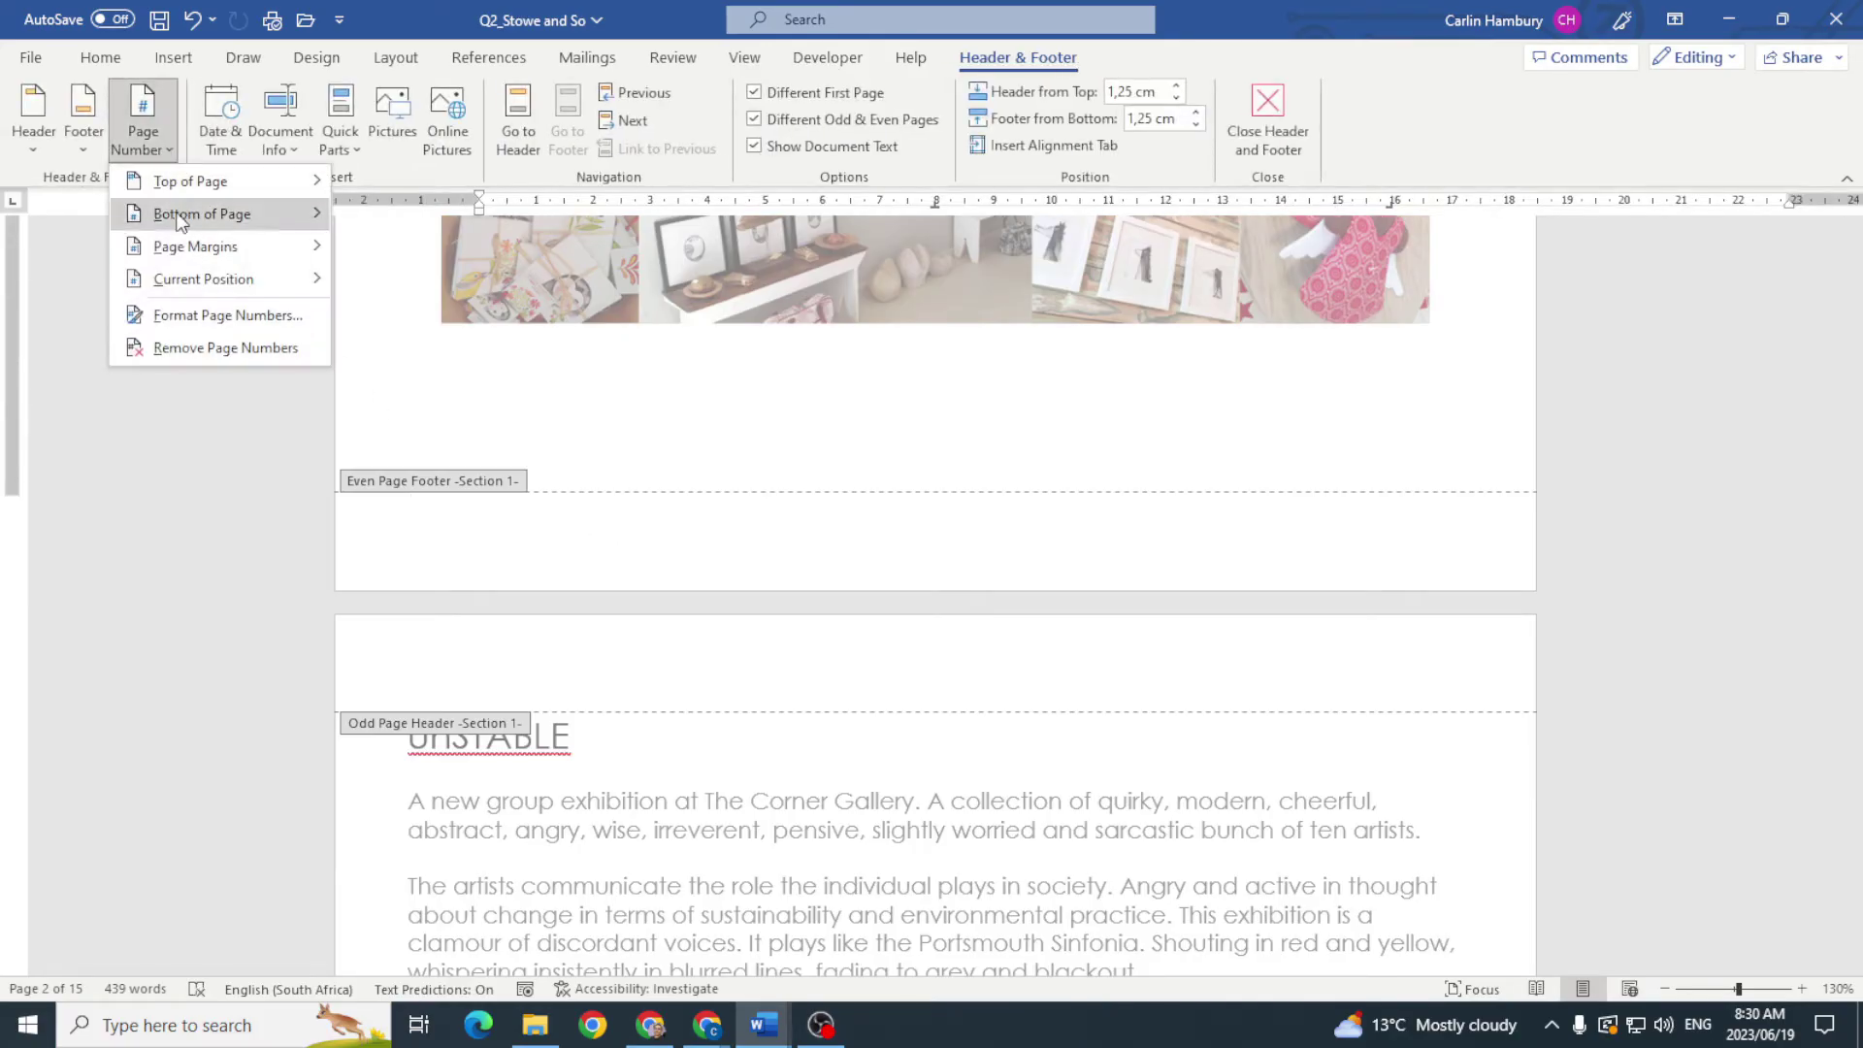
{"action": "mouse_move", "coordinate": [177, 222]}
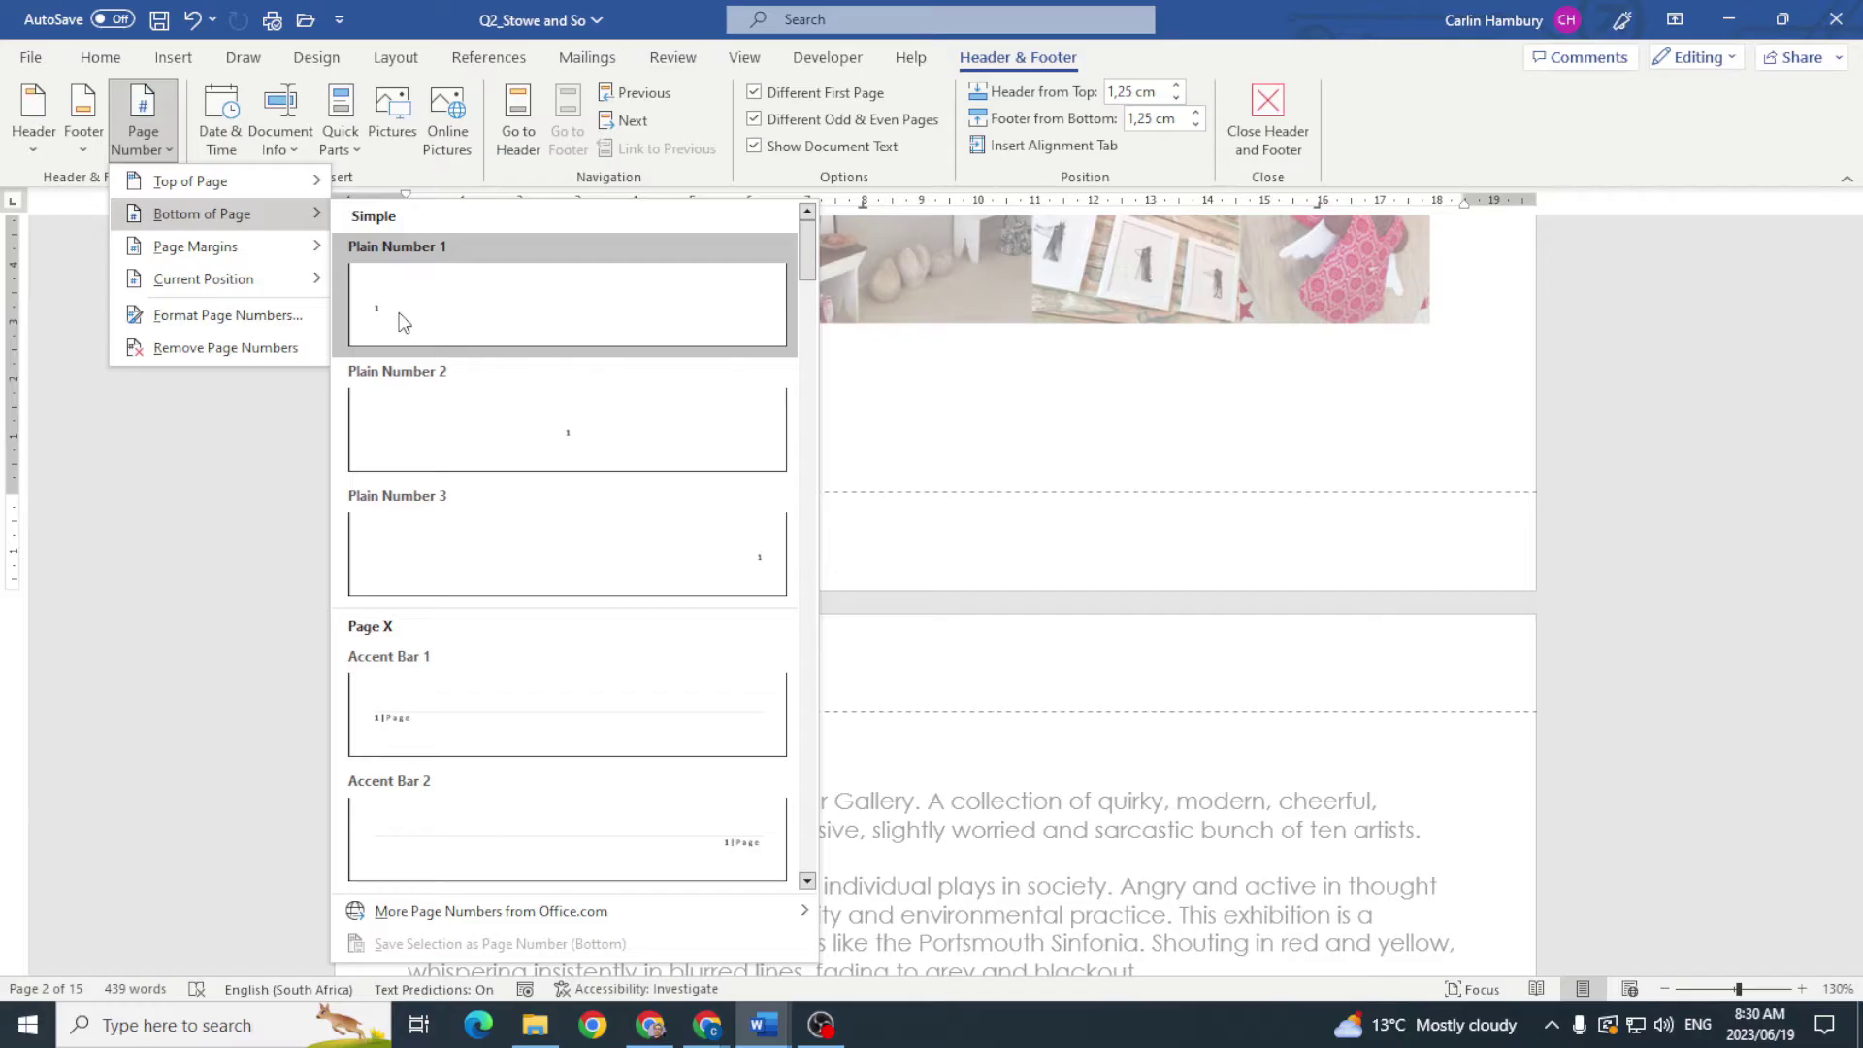
{"action": "left_click", "coordinate": [403, 323]}
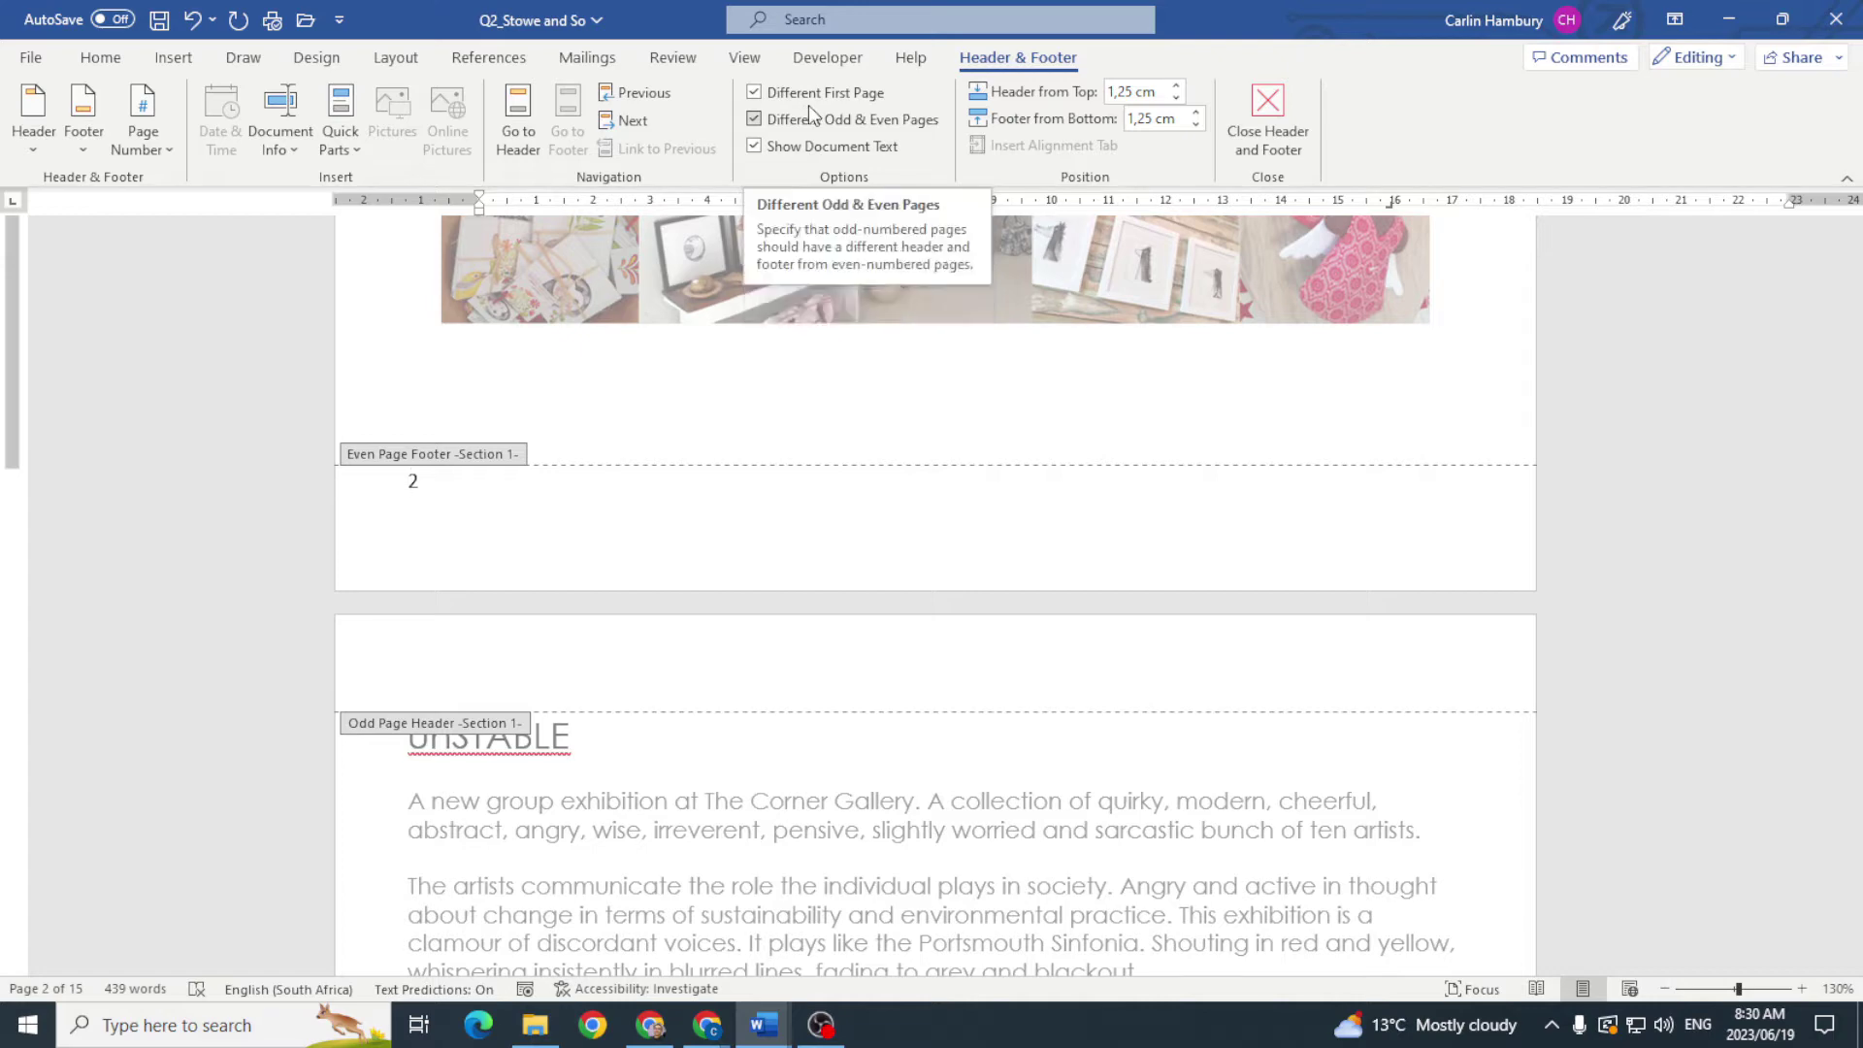
Step: Right-align the page number in the odd page footer on page 3, then leave the footer and return to page 1
{"action": "scroll", "coordinate": [869, 662], "scroll_direction": "down", "scroll_amount": 10}
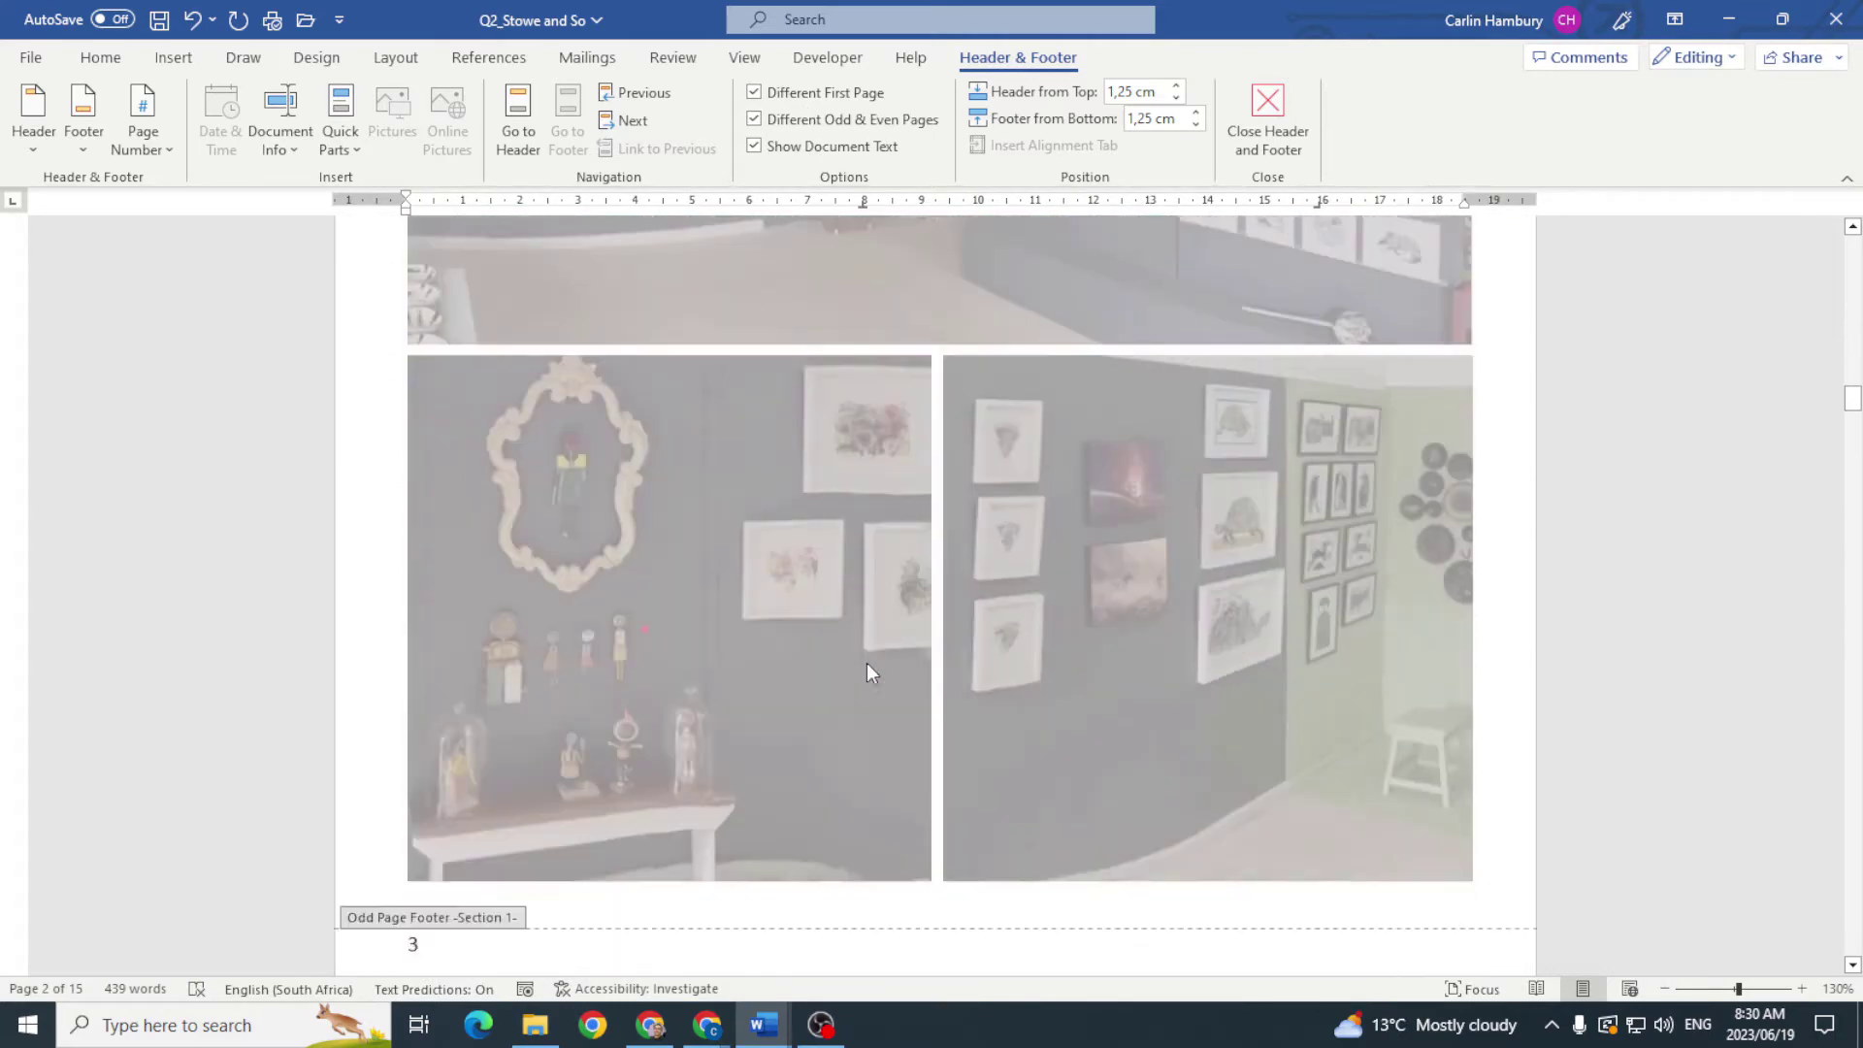
{"action": "scroll", "coordinate": [866, 662], "scroll_direction": "down", "scroll_amount": 5}
{"action": "left_click", "coordinate": [406, 470]}
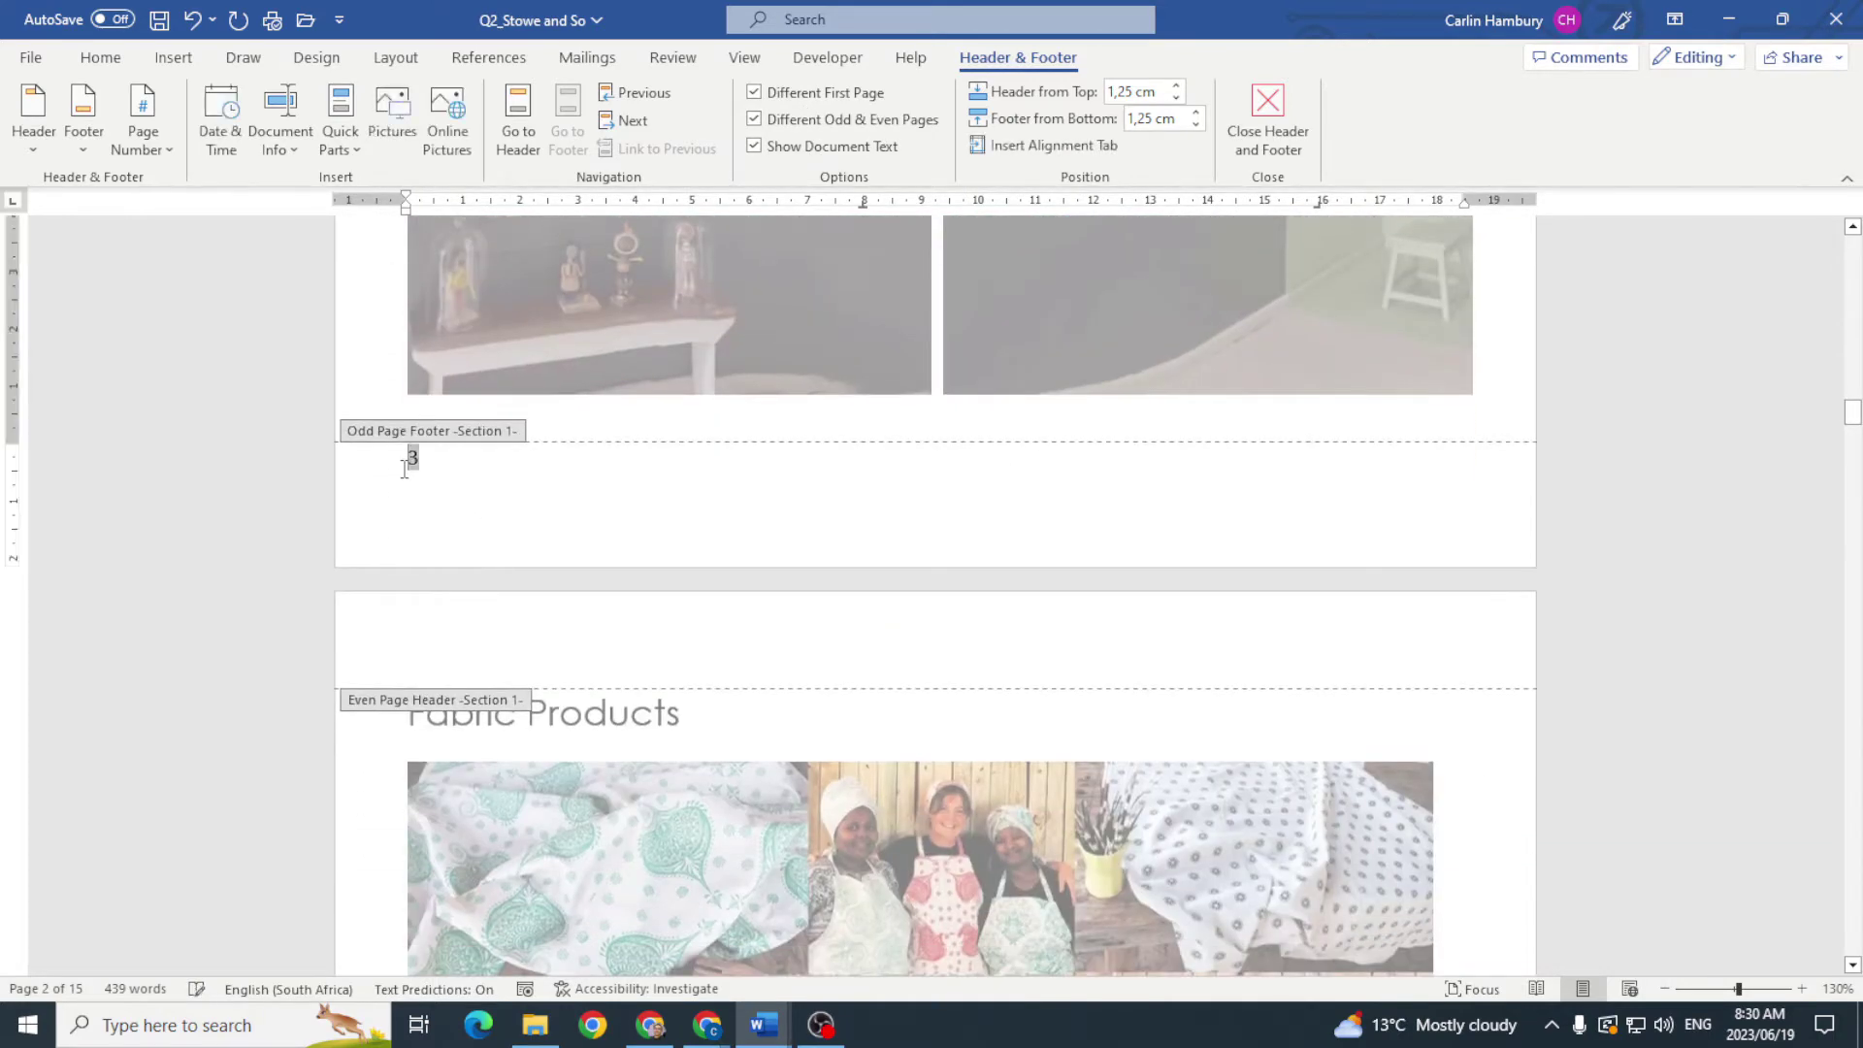
{"action": "left_click", "coordinate": [107, 60]}
{"action": "left_click", "coordinate": [613, 138]}
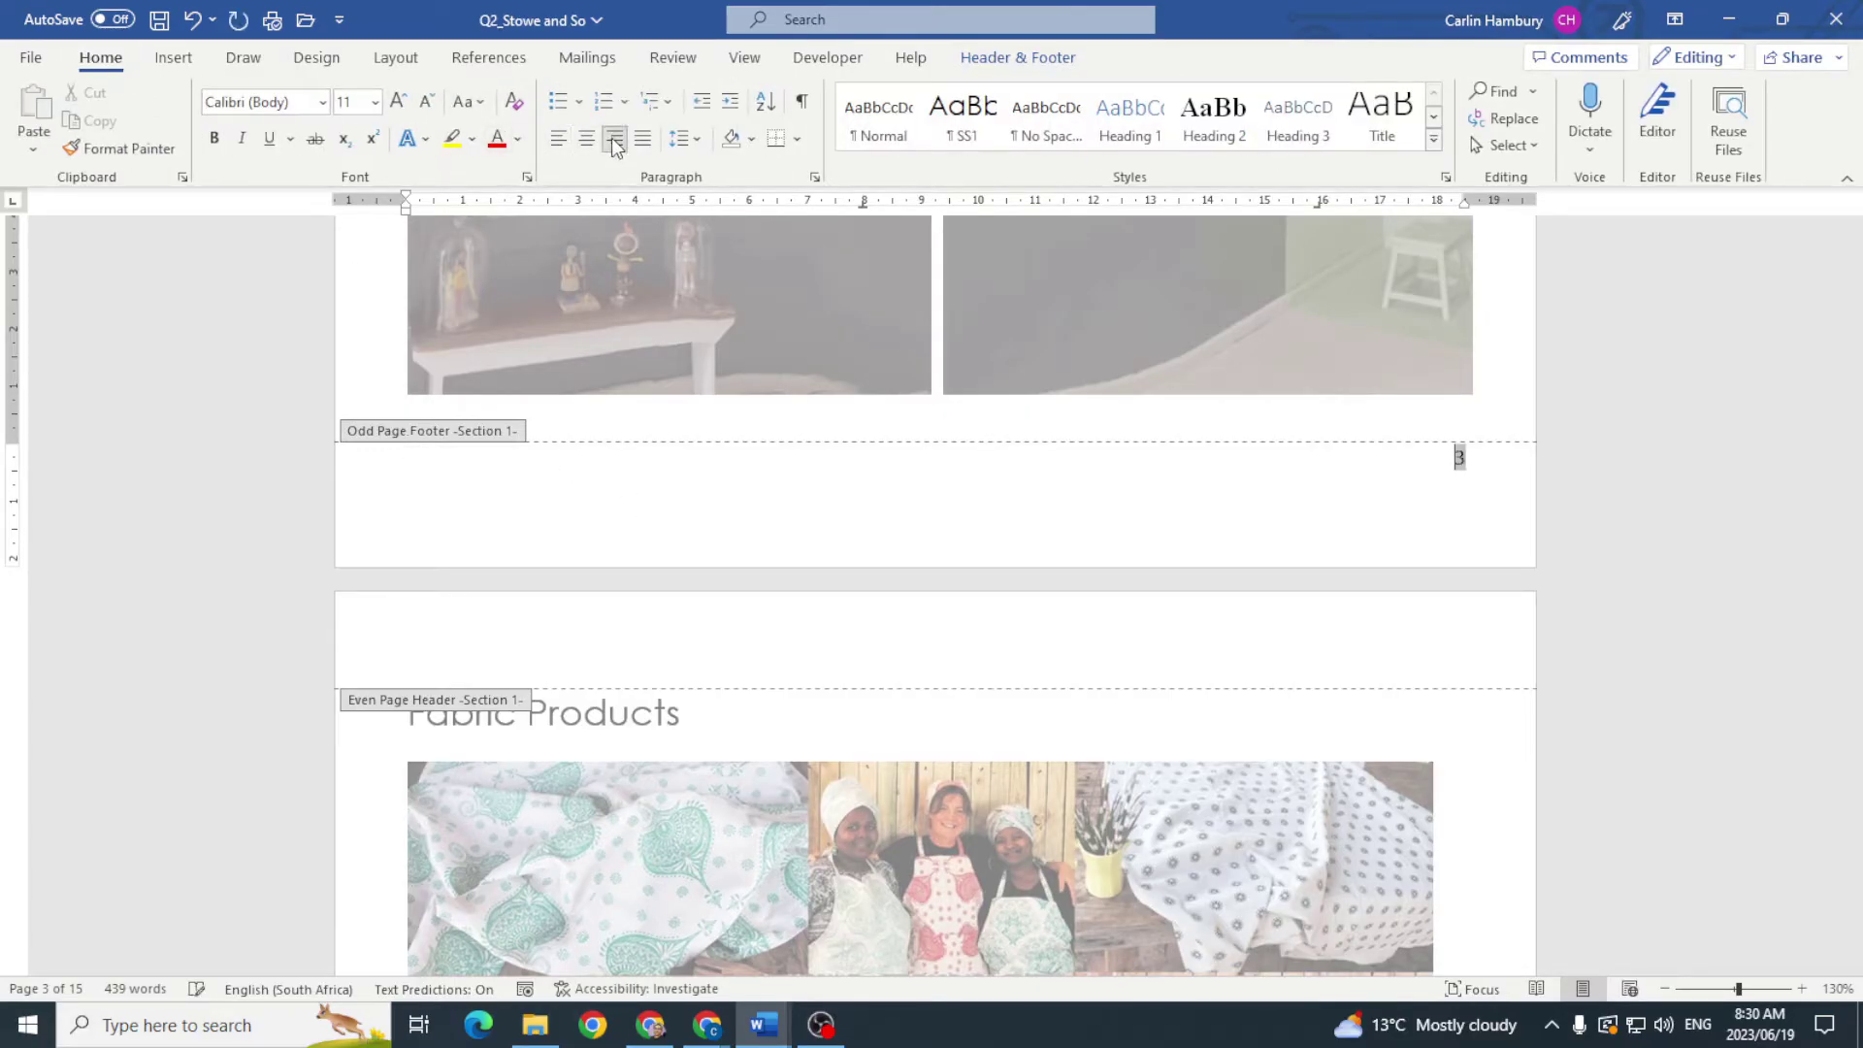
{"action": "left_click", "coordinate": [990, 64]}
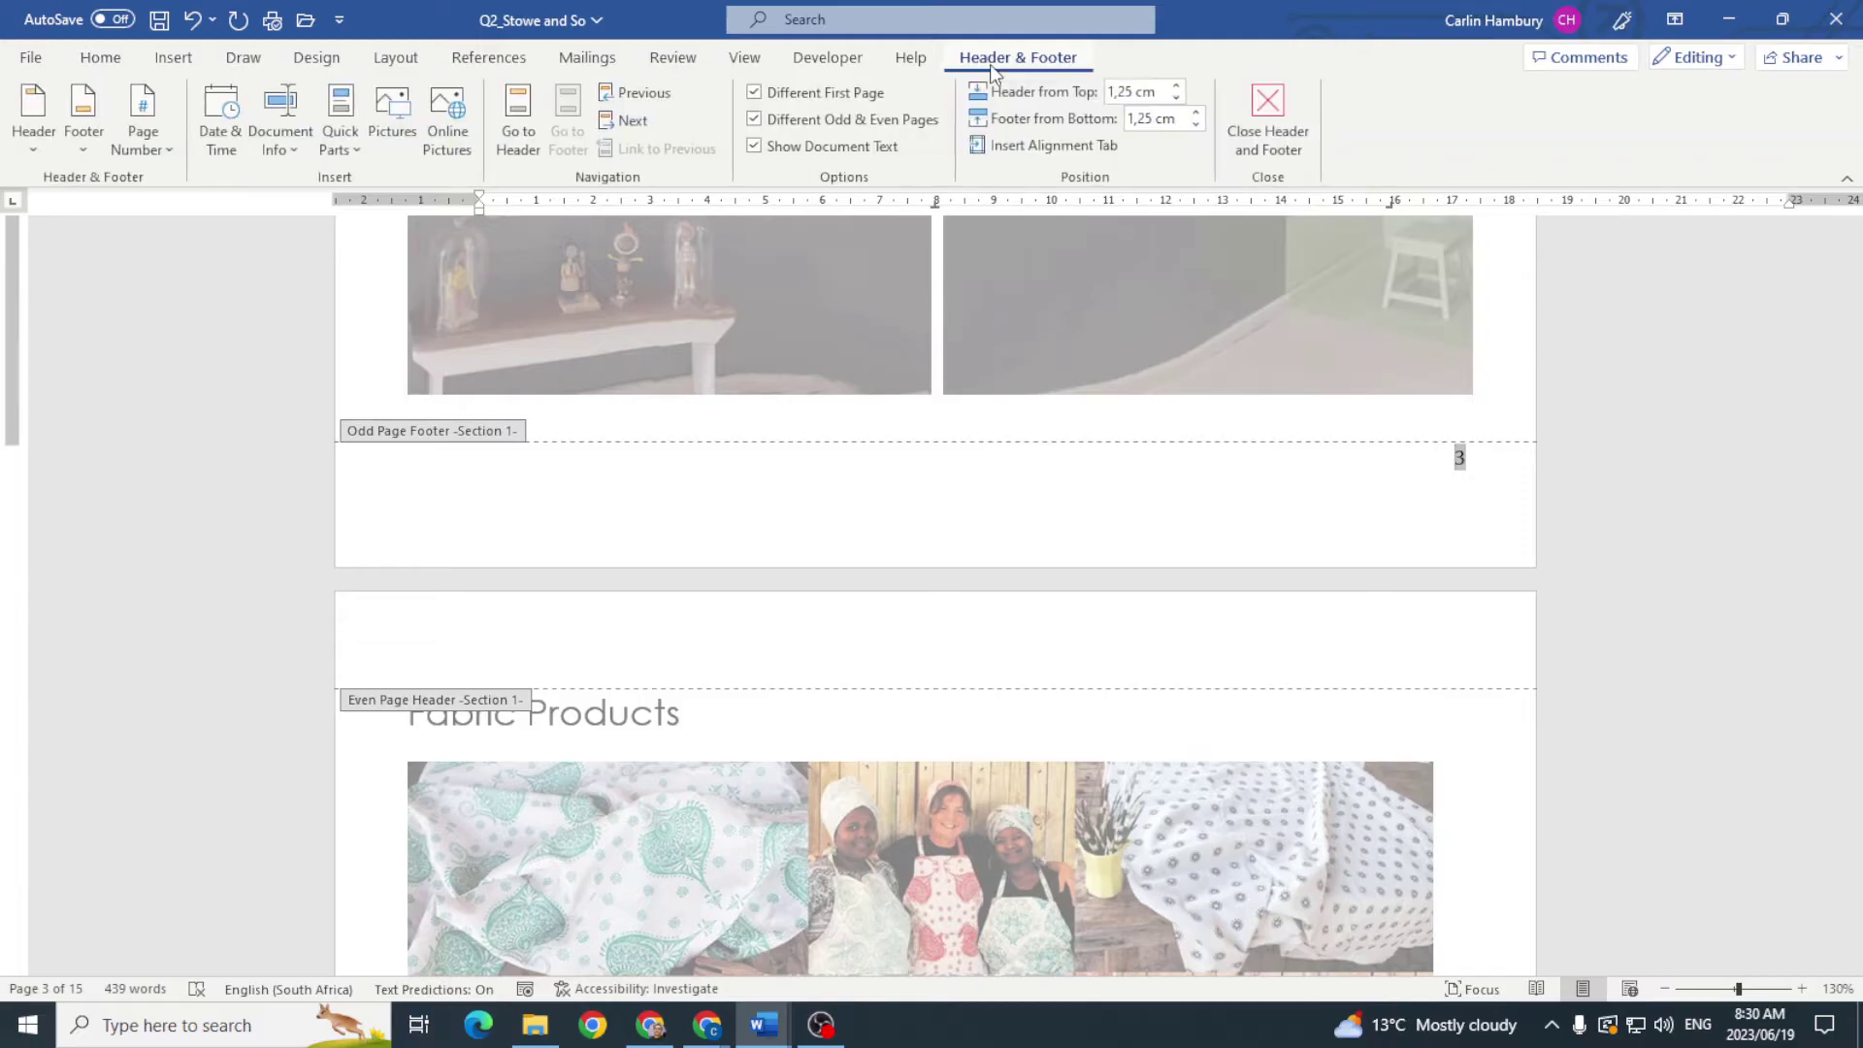
{"action": "left_click", "coordinate": [1272, 121]}
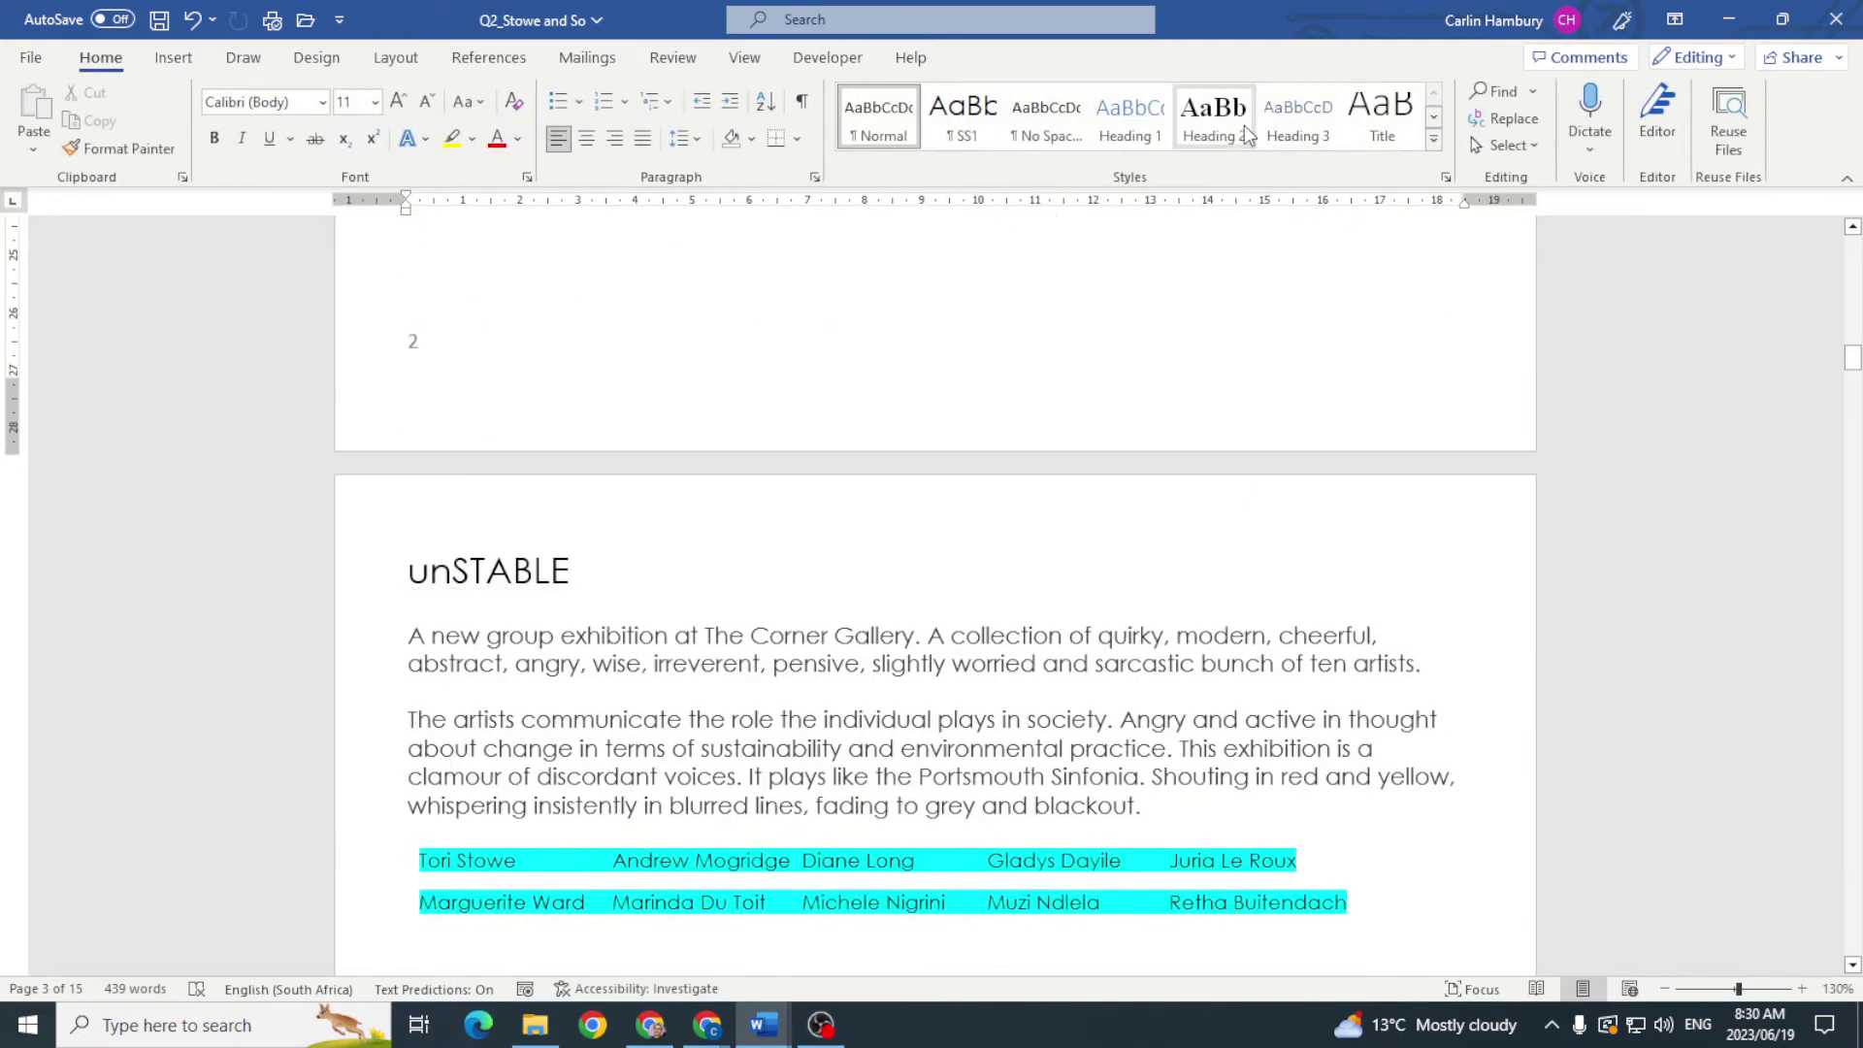
{"action": "left_click_drag", "start_coordinate": [1841, 356], "coordinate": [1847, 238]}
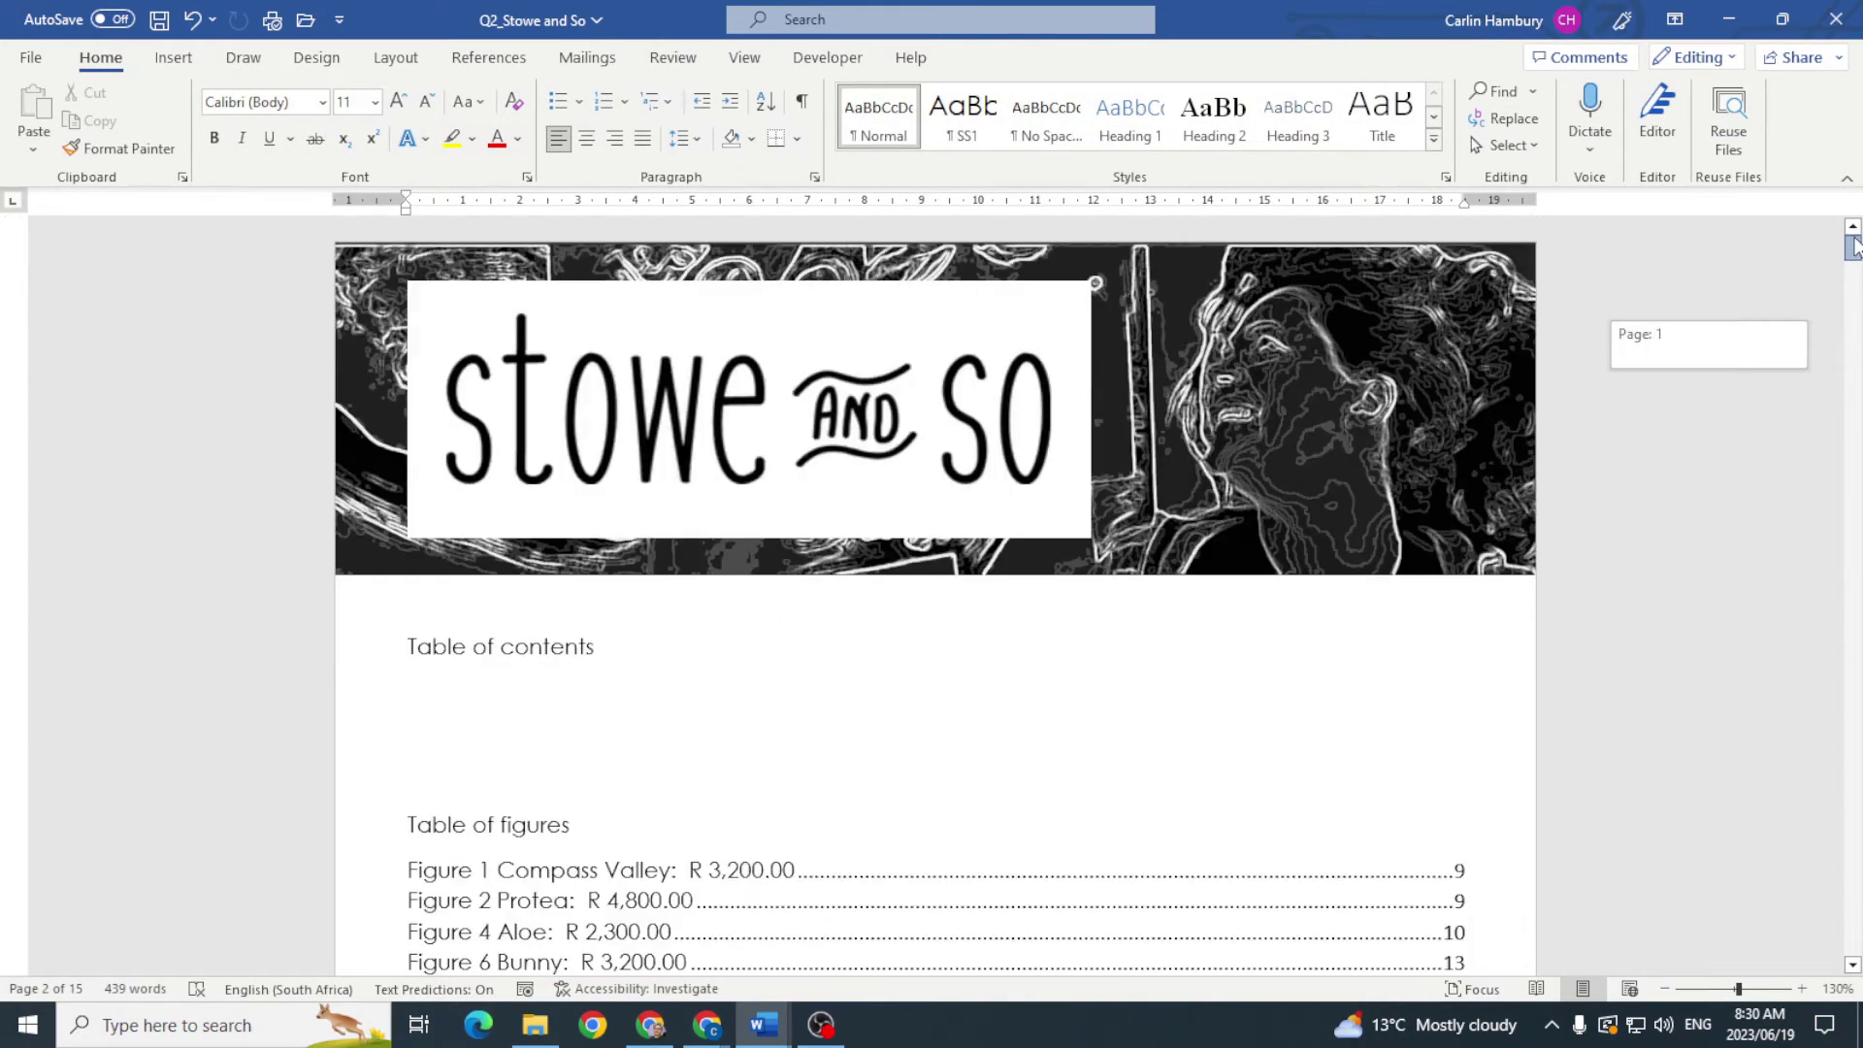
Step: Check the footers on pages 1 to 3 against task 2.3's rules for odd, even and first-page numbers
{"action": "scroll", "coordinate": [1127, 634], "scroll_direction": "down", "scroll_amount": 2}
{"action": "scroll", "coordinate": [1128, 634], "scroll_direction": "down", "scroll_amount": 5}
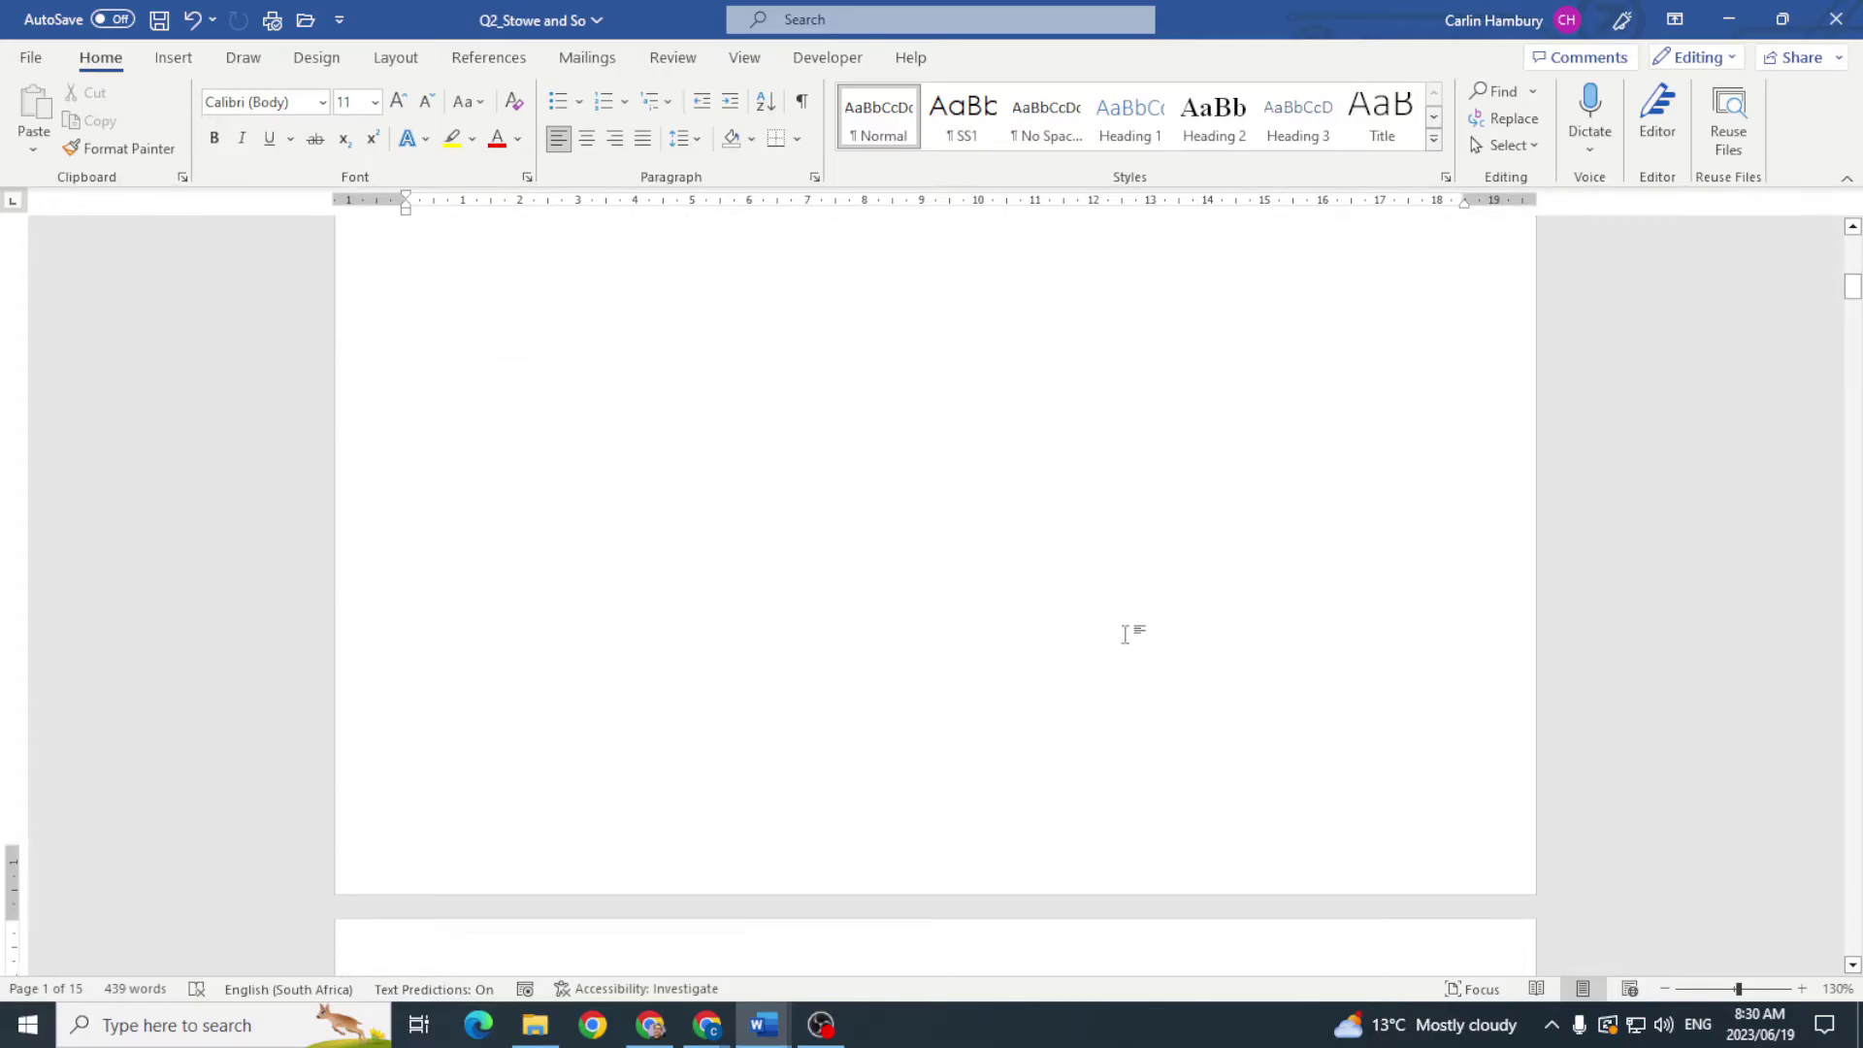
{"action": "key", "text": "alt+Tab"}
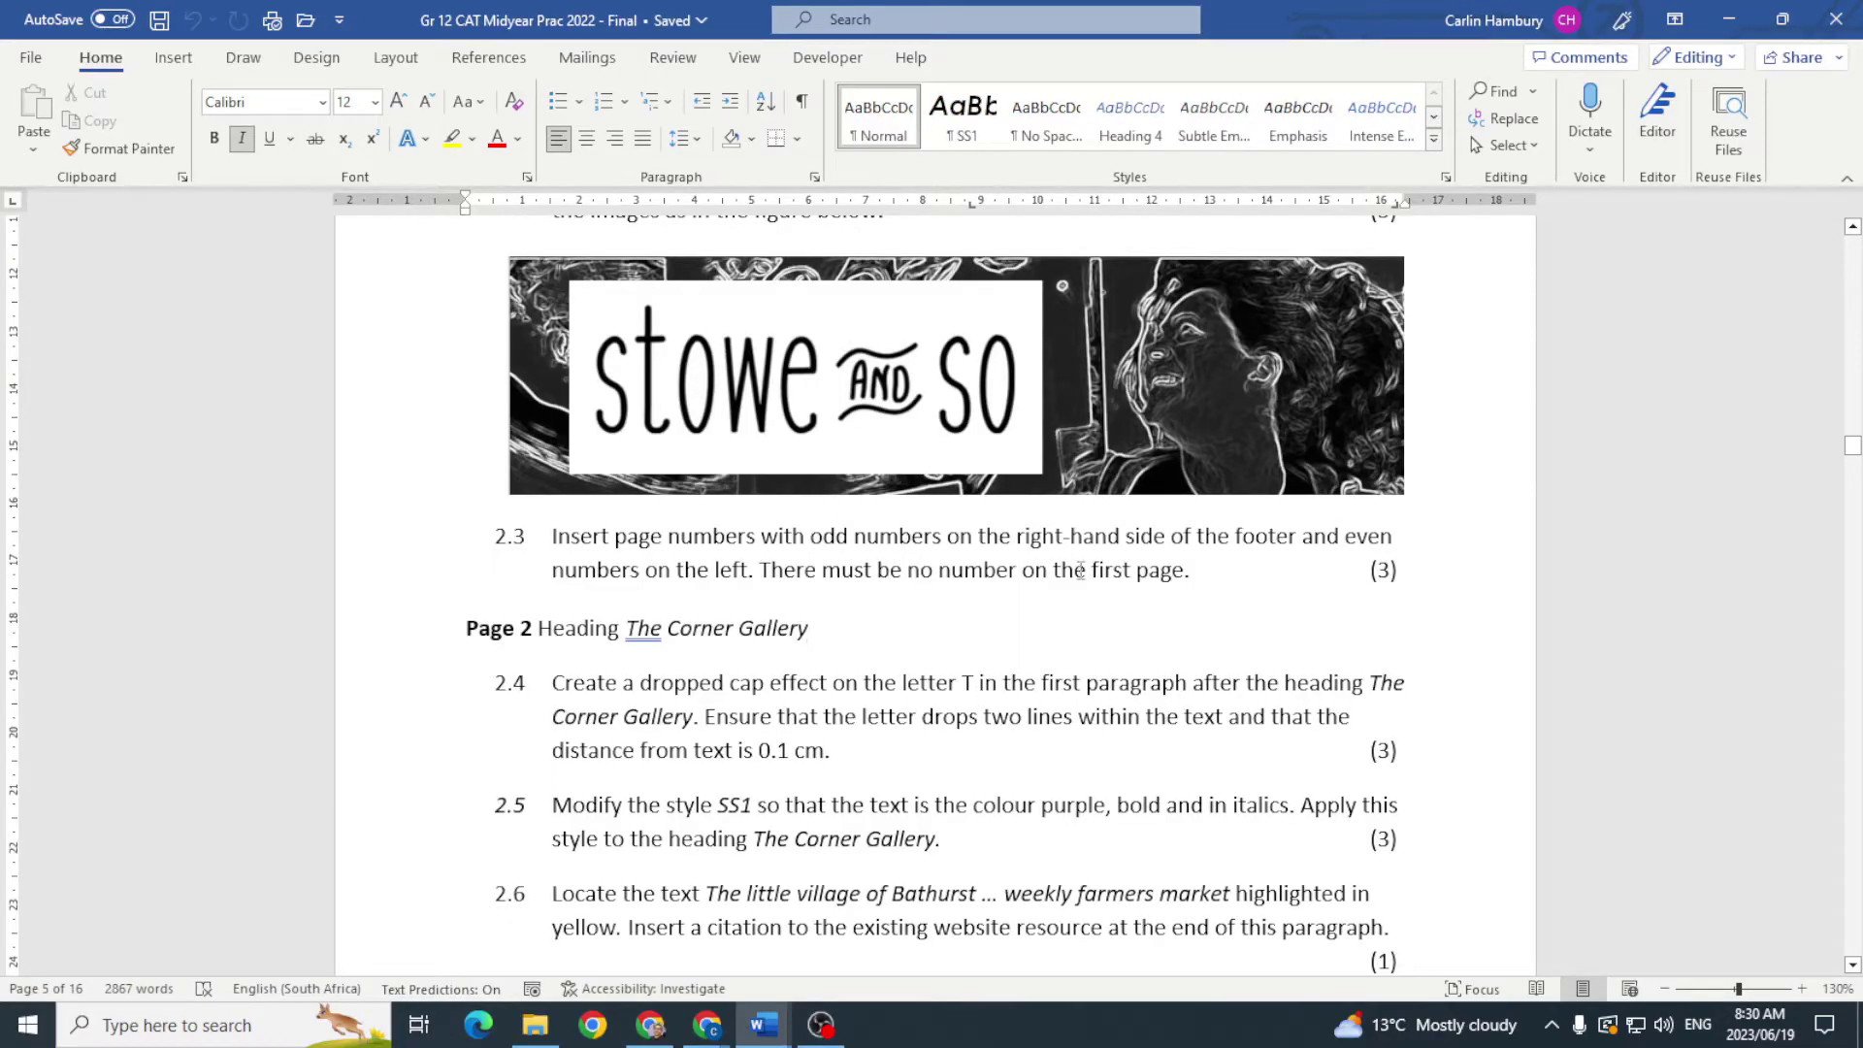
{"action": "left_click_drag", "start_coordinate": [843, 569], "coordinate": [1256, 569]}
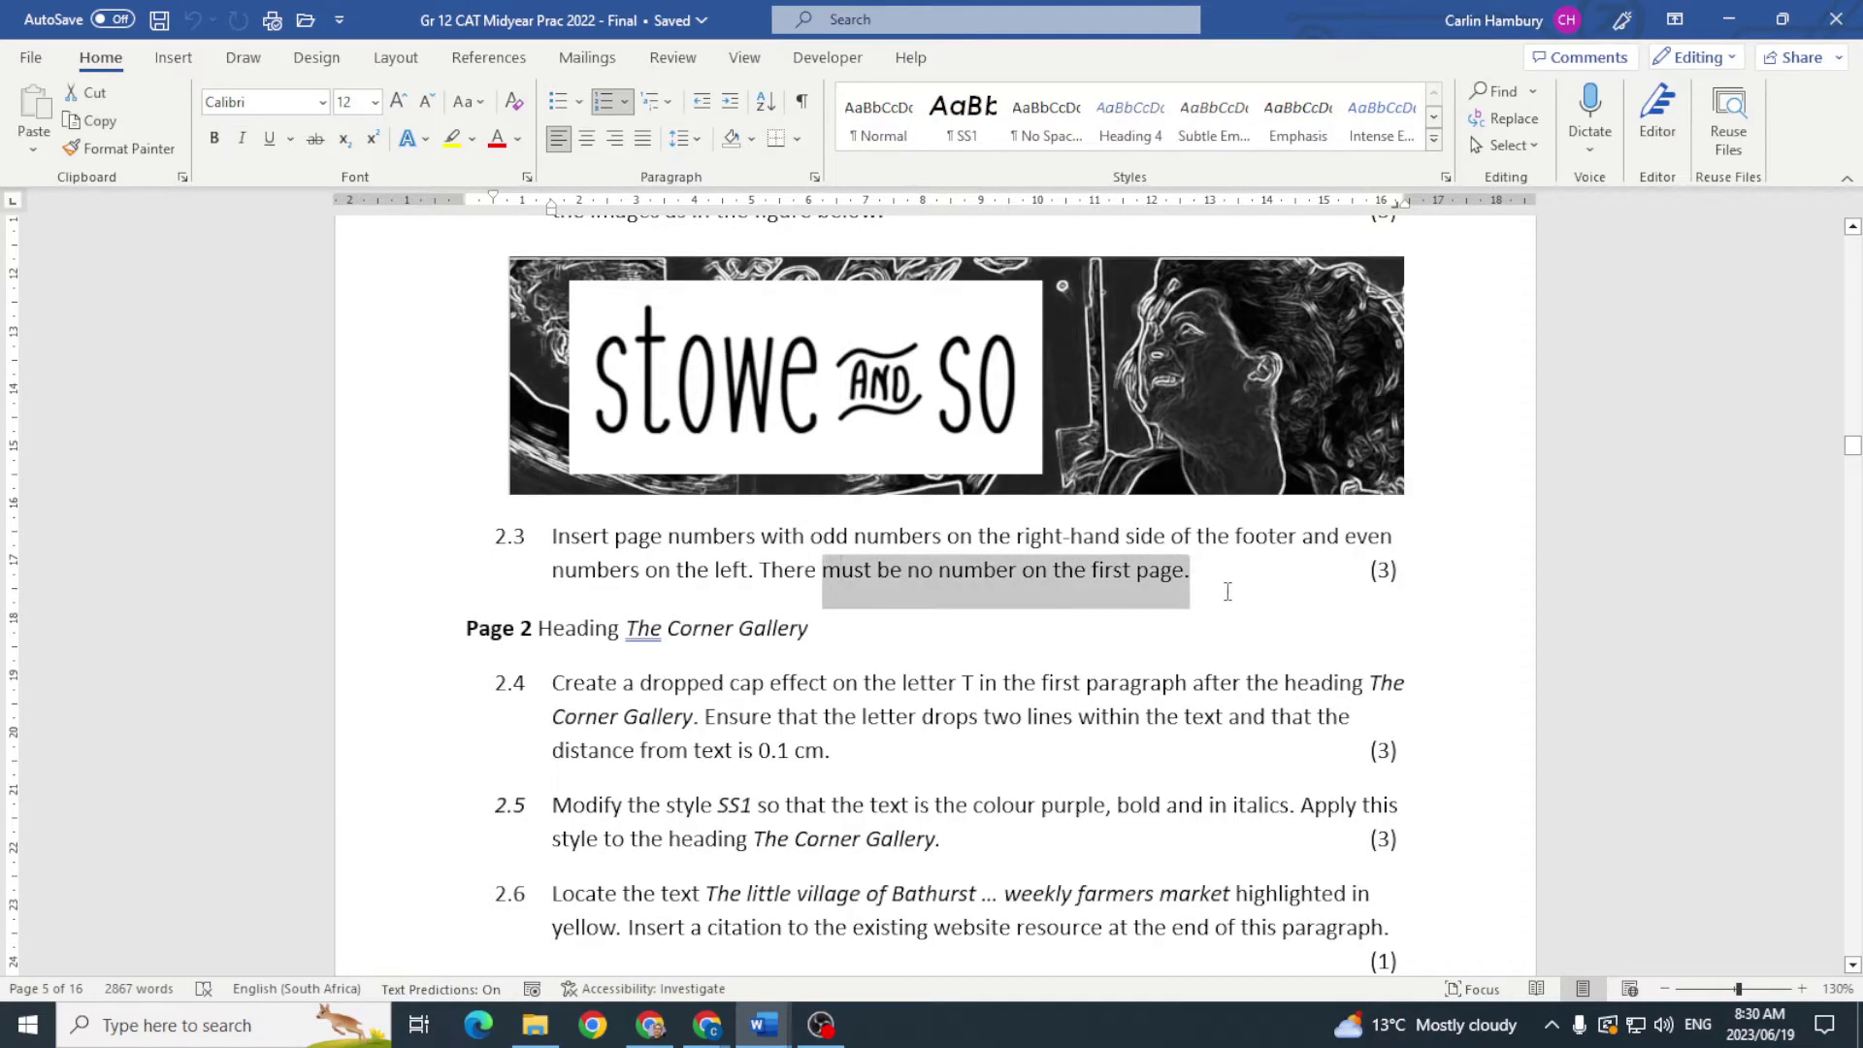
{"action": "key", "text": "alt+Tab"}
{"action": "scroll", "coordinate": [814, 720], "scroll_direction": "down", "scroll_amount": 15}
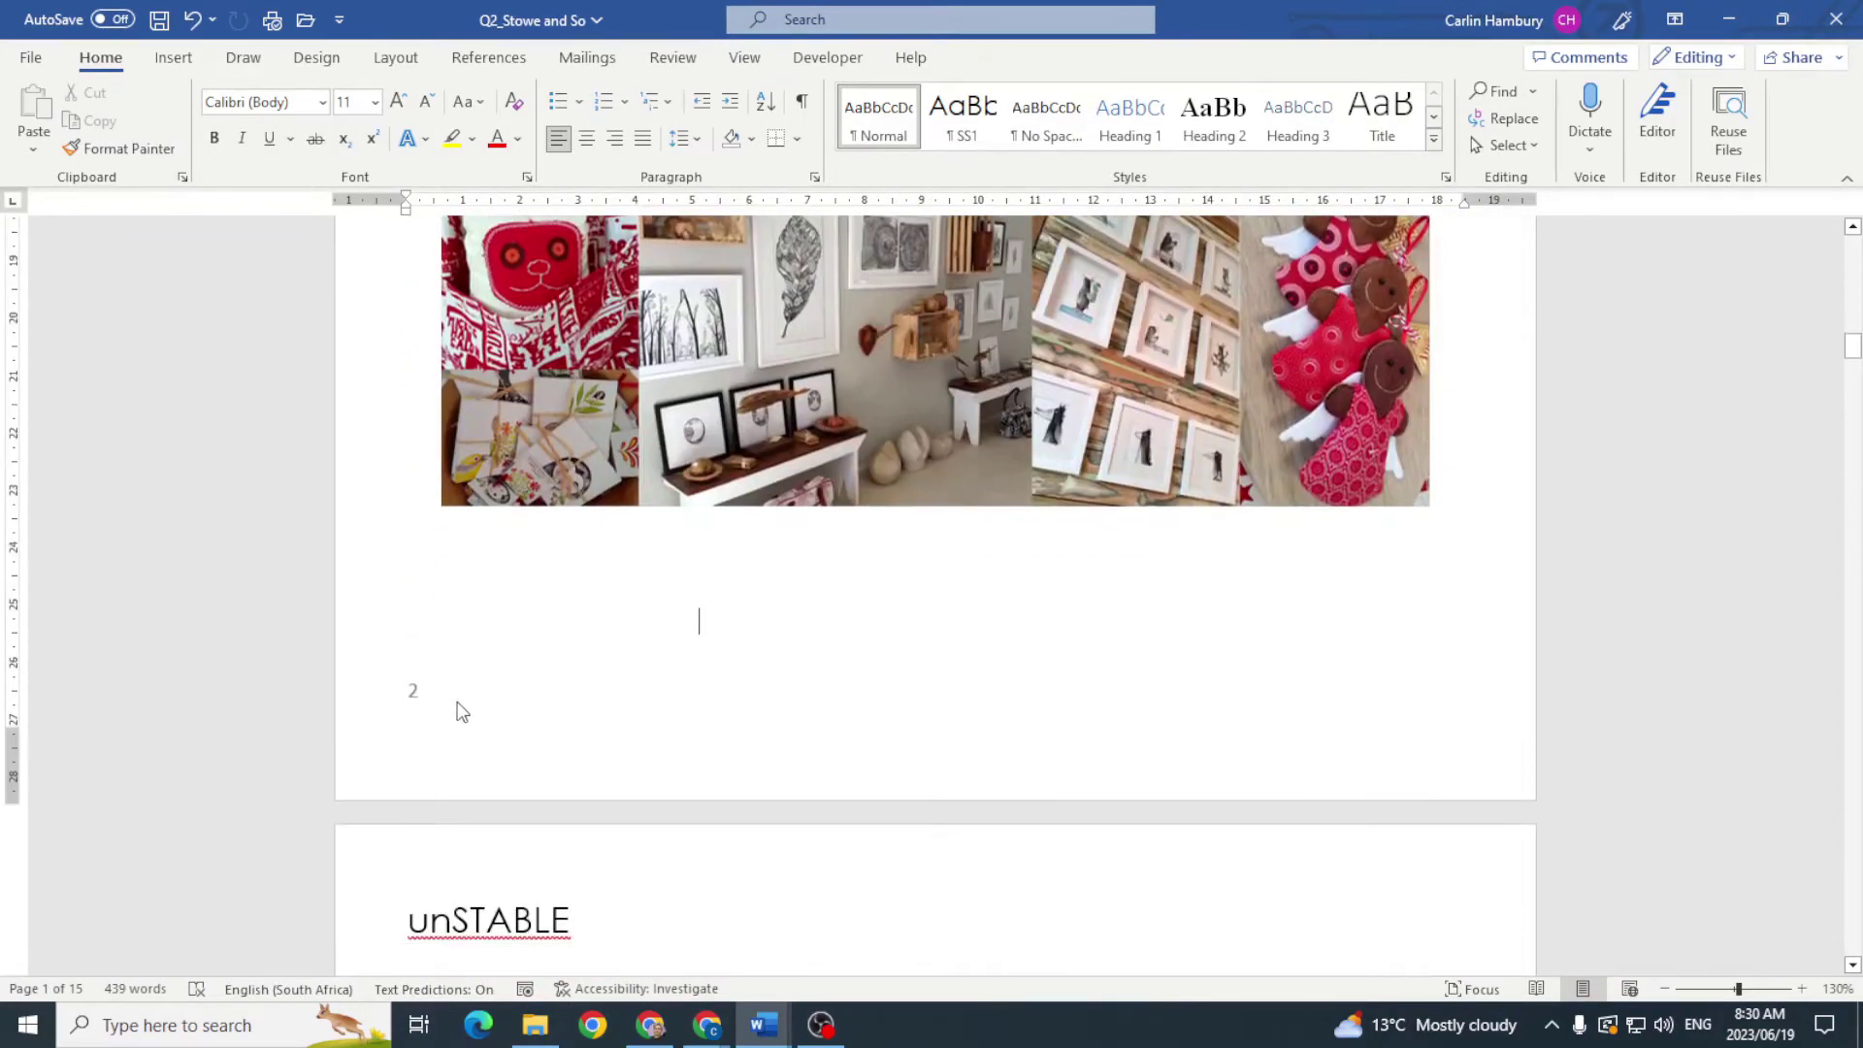
{"action": "key", "text": "alt+Tab"}
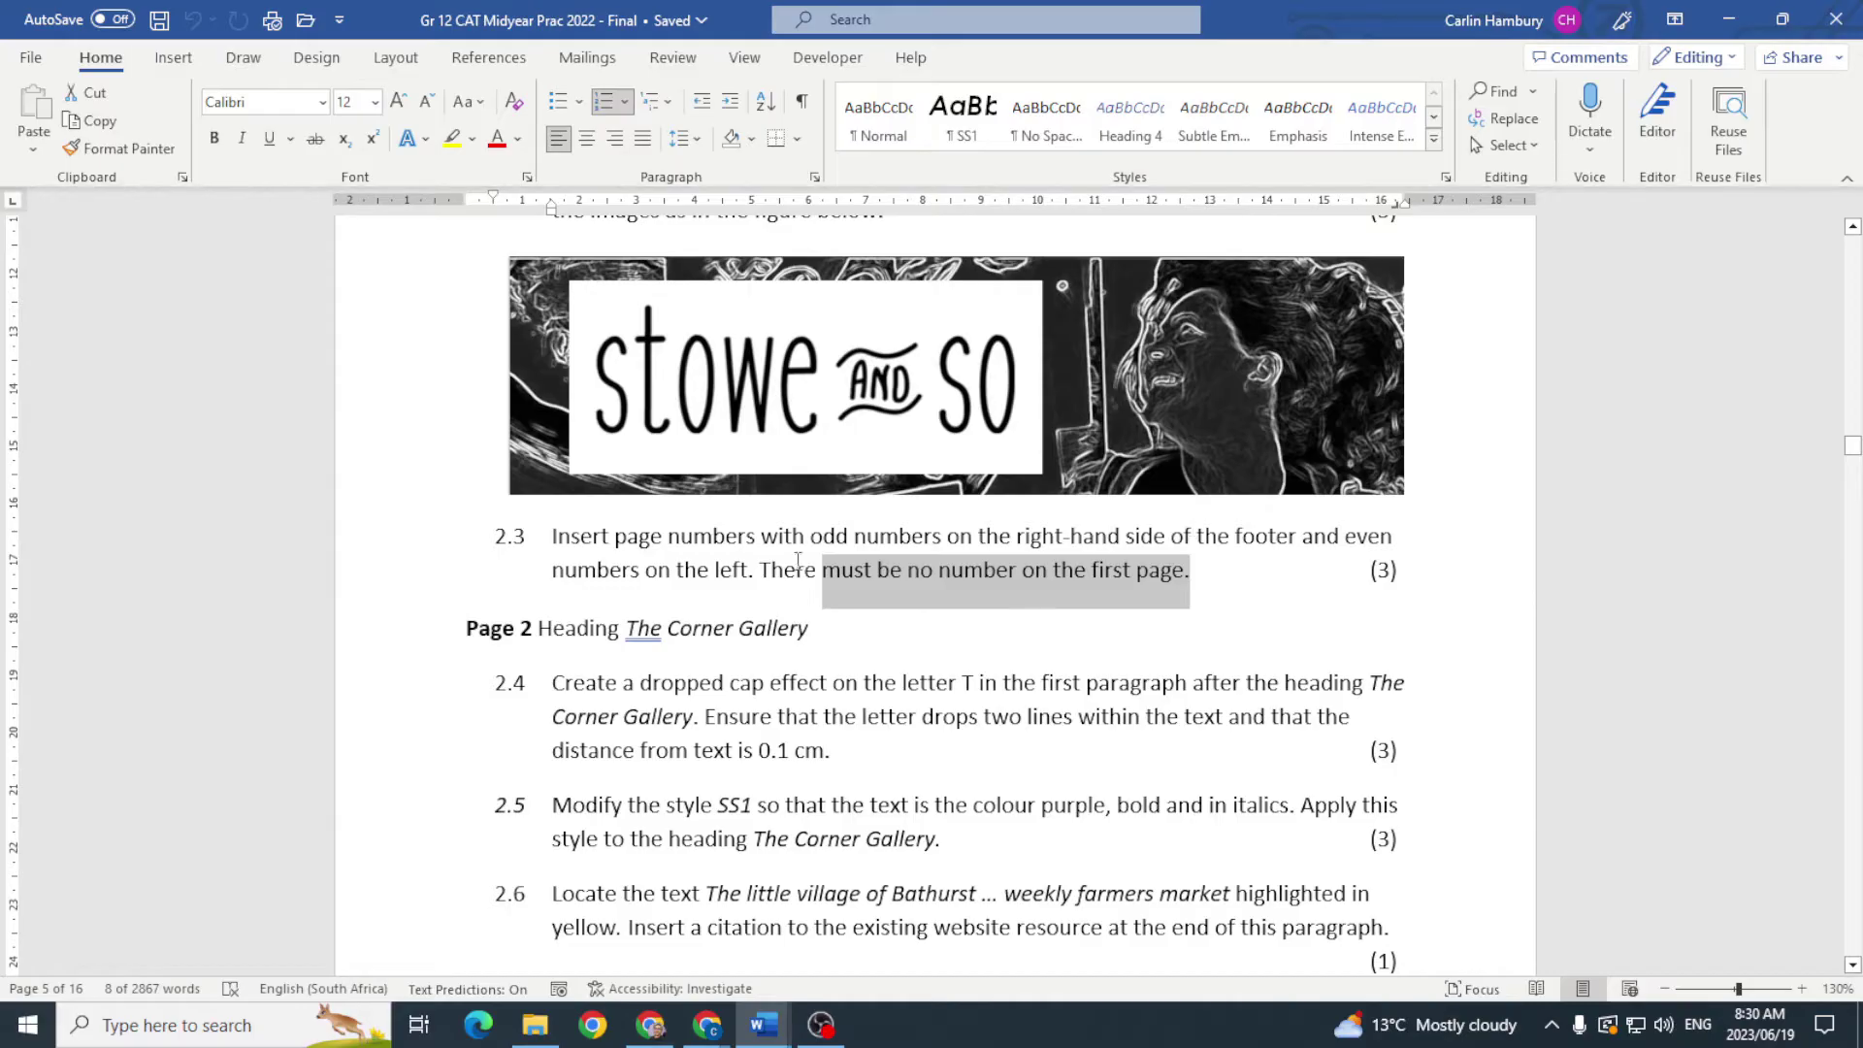
{"action": "key", "text": "alt+Tab"}
{"action": "scroll", "coordinate": [819, 701], "scroll_direction": "down", "scroll_amount": 8}
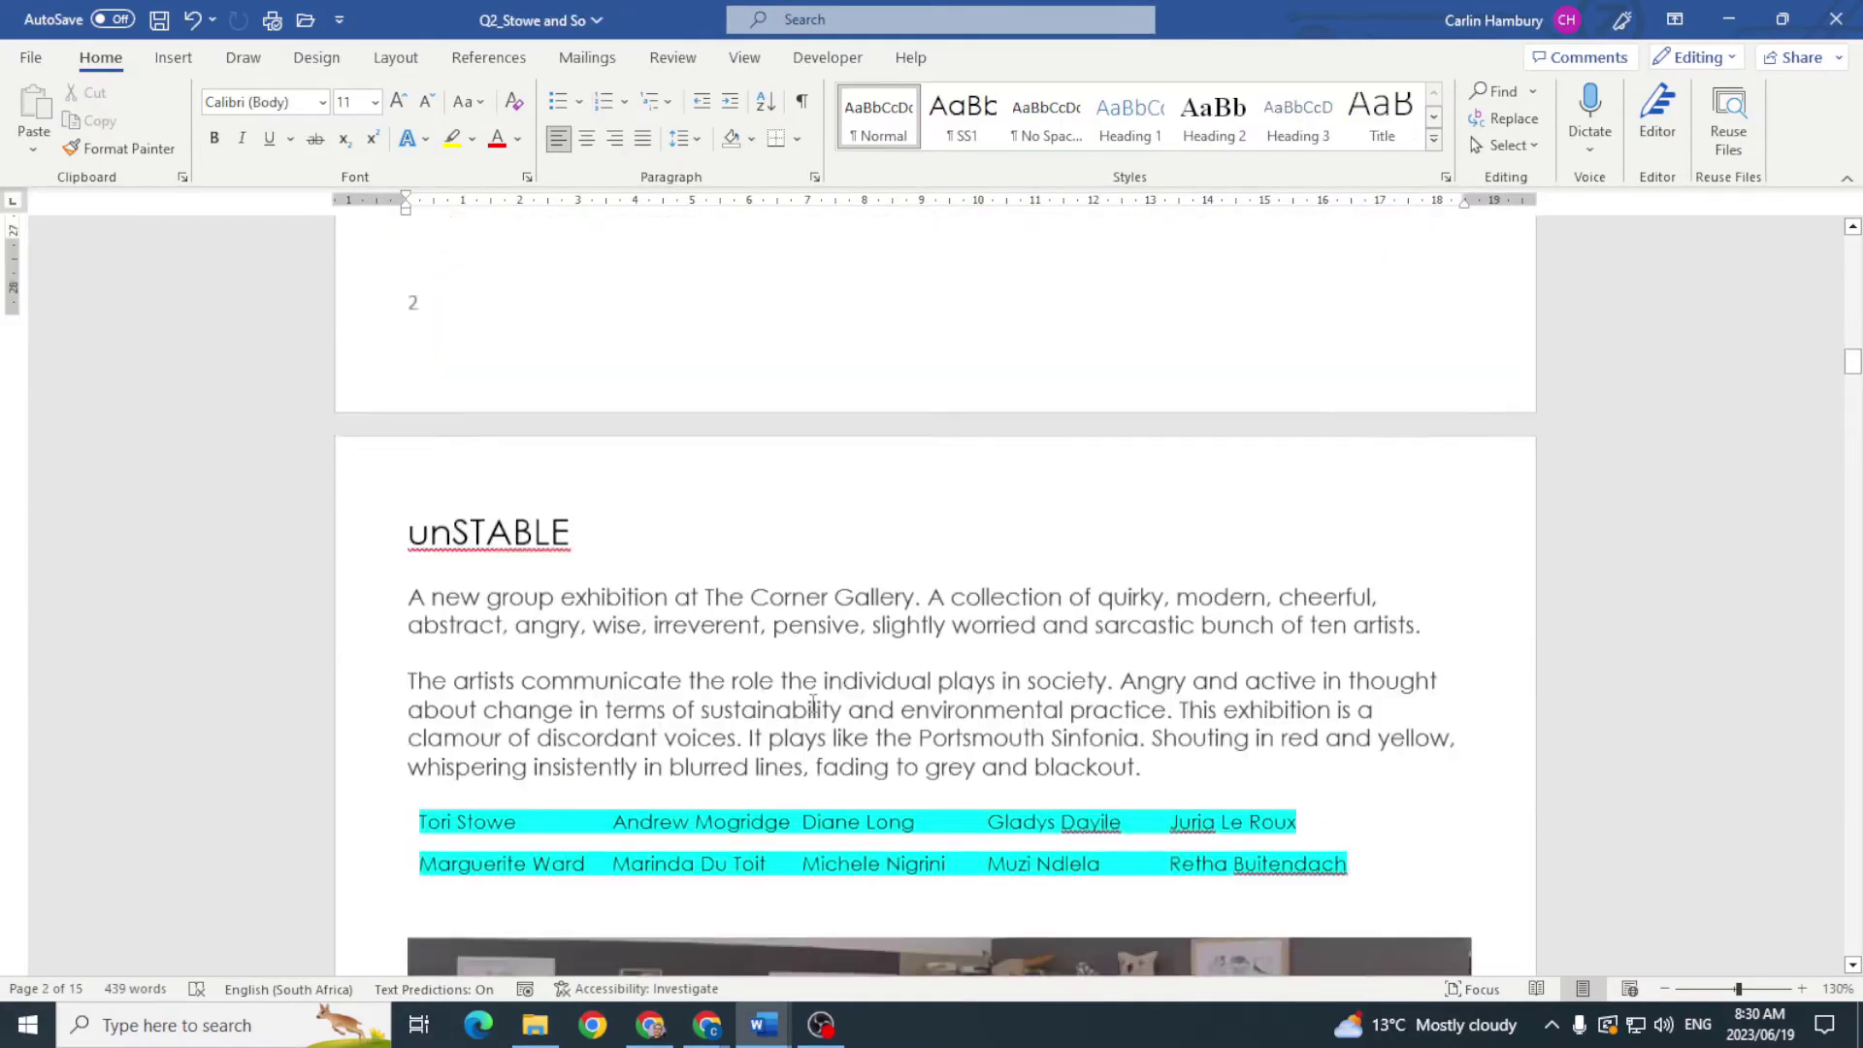
{"action": "scroll", "coordinate": [819, 701], "scroll_direction": "down", "scroll_amount": 8}
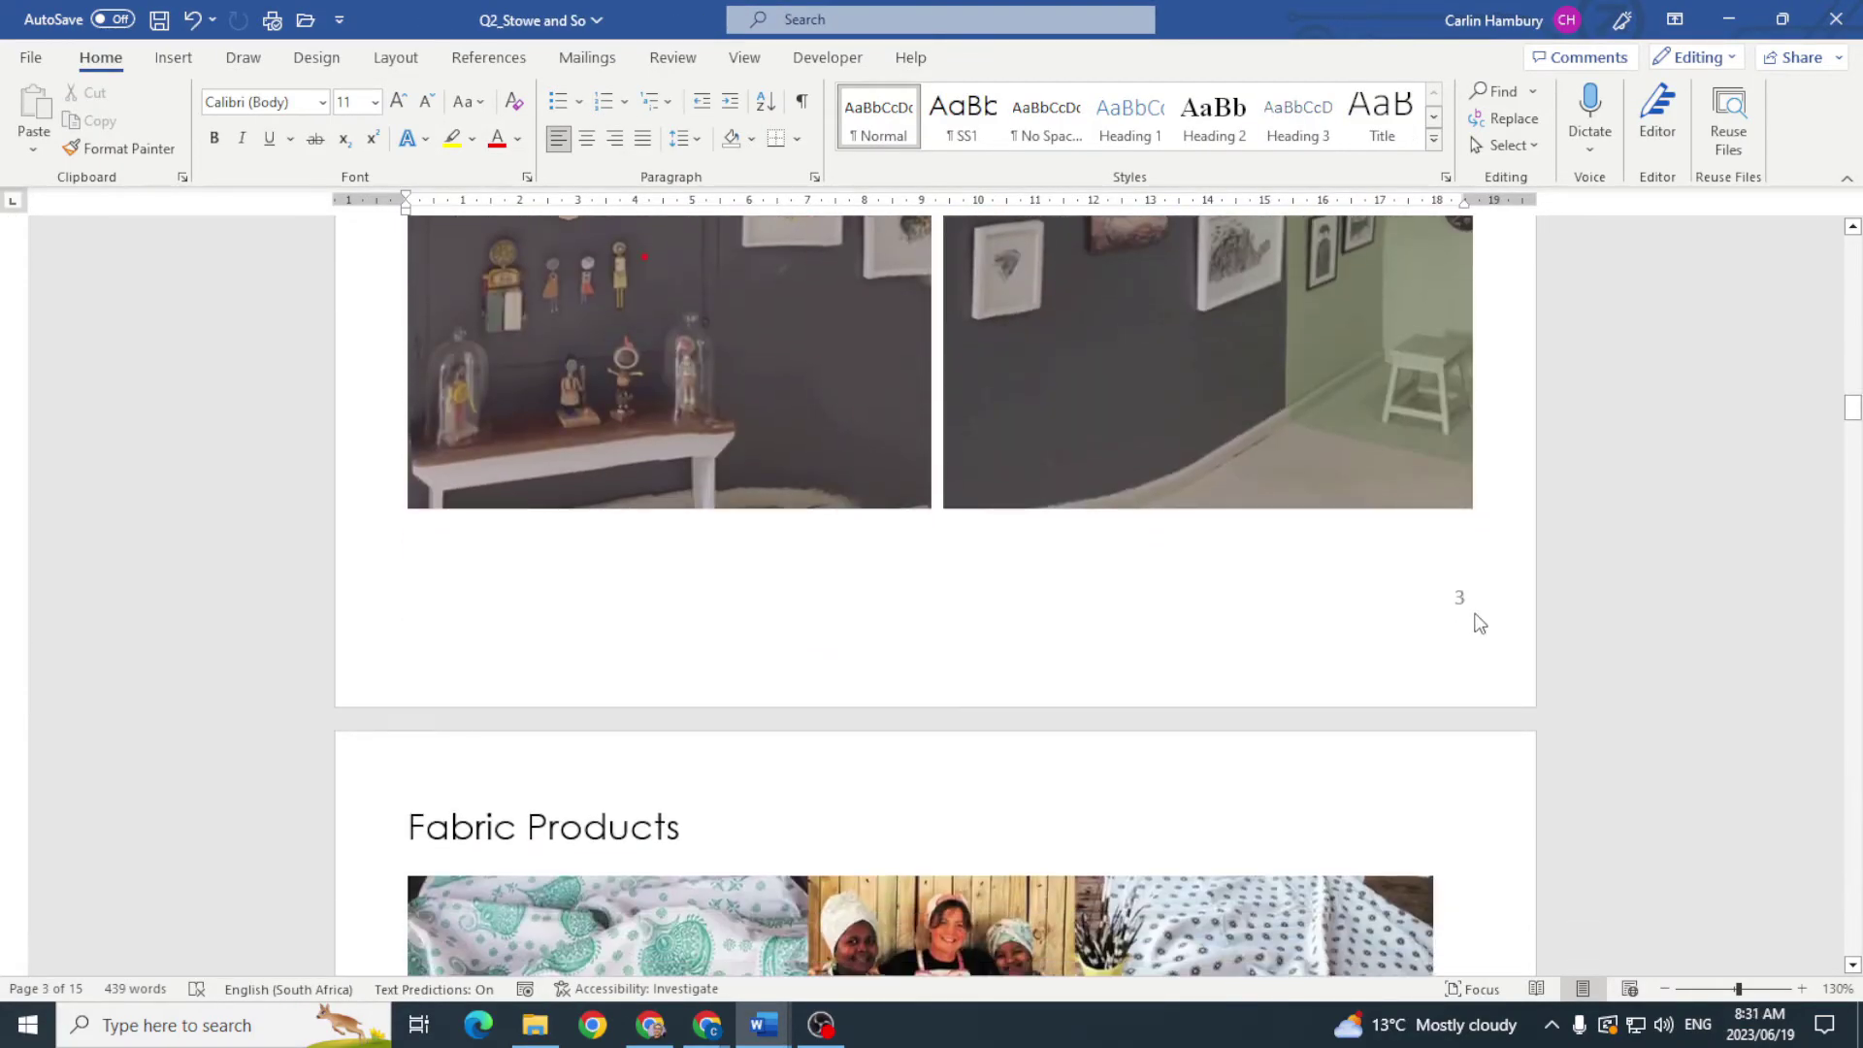
Step: Read the drop cap requirements in task 2.4 and locate the first paragraph after the heading The Corner Gallery
{"action": "key", "text": "alt+Tab"}
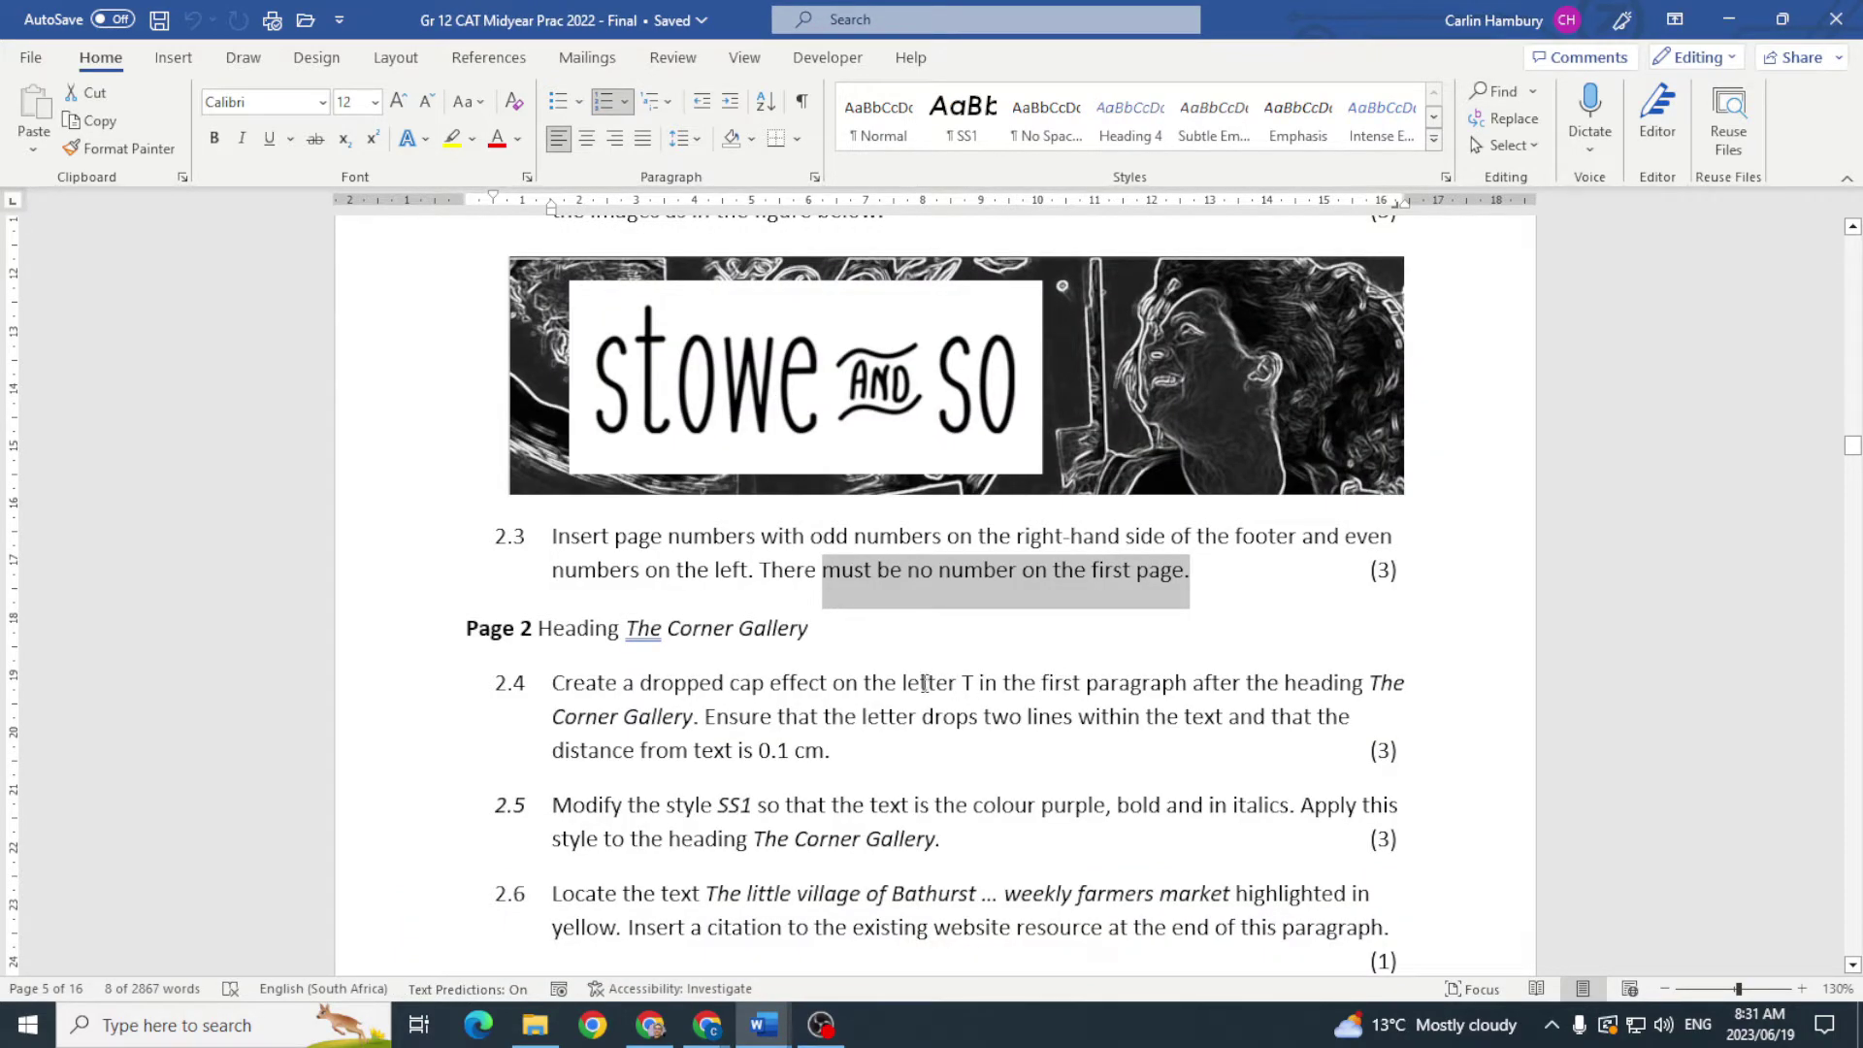
{"action": "scroll", "coordinate": [924, 682], "scroll_direction": "down", "scroll_amount": 4}
{"action": "key", "text": "alt+Tab"}
{"action": "scroll", "coordinate": [876, 673], "scroll_direction": "down", "scroll_amount": 3}
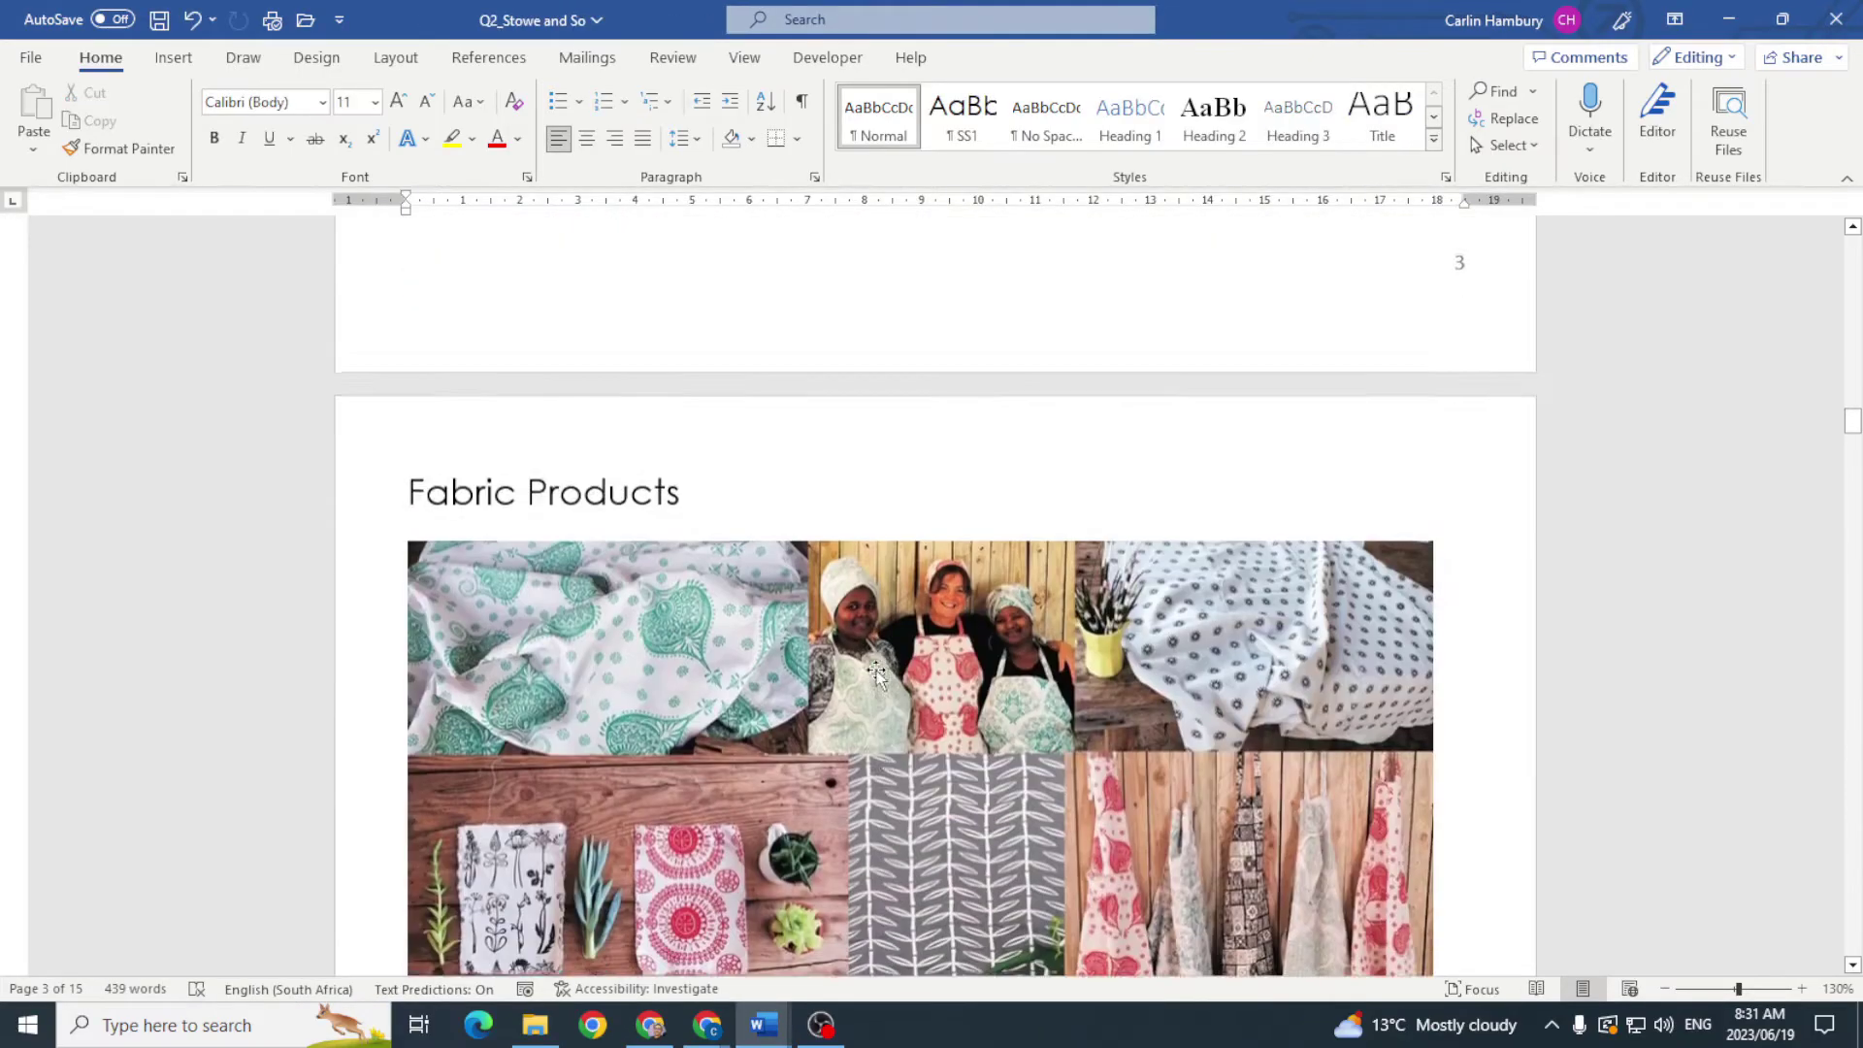
{"action": "scroll", "coordinate": [876, 669], "scroll_direction": "up", "scroll_amount": 12}
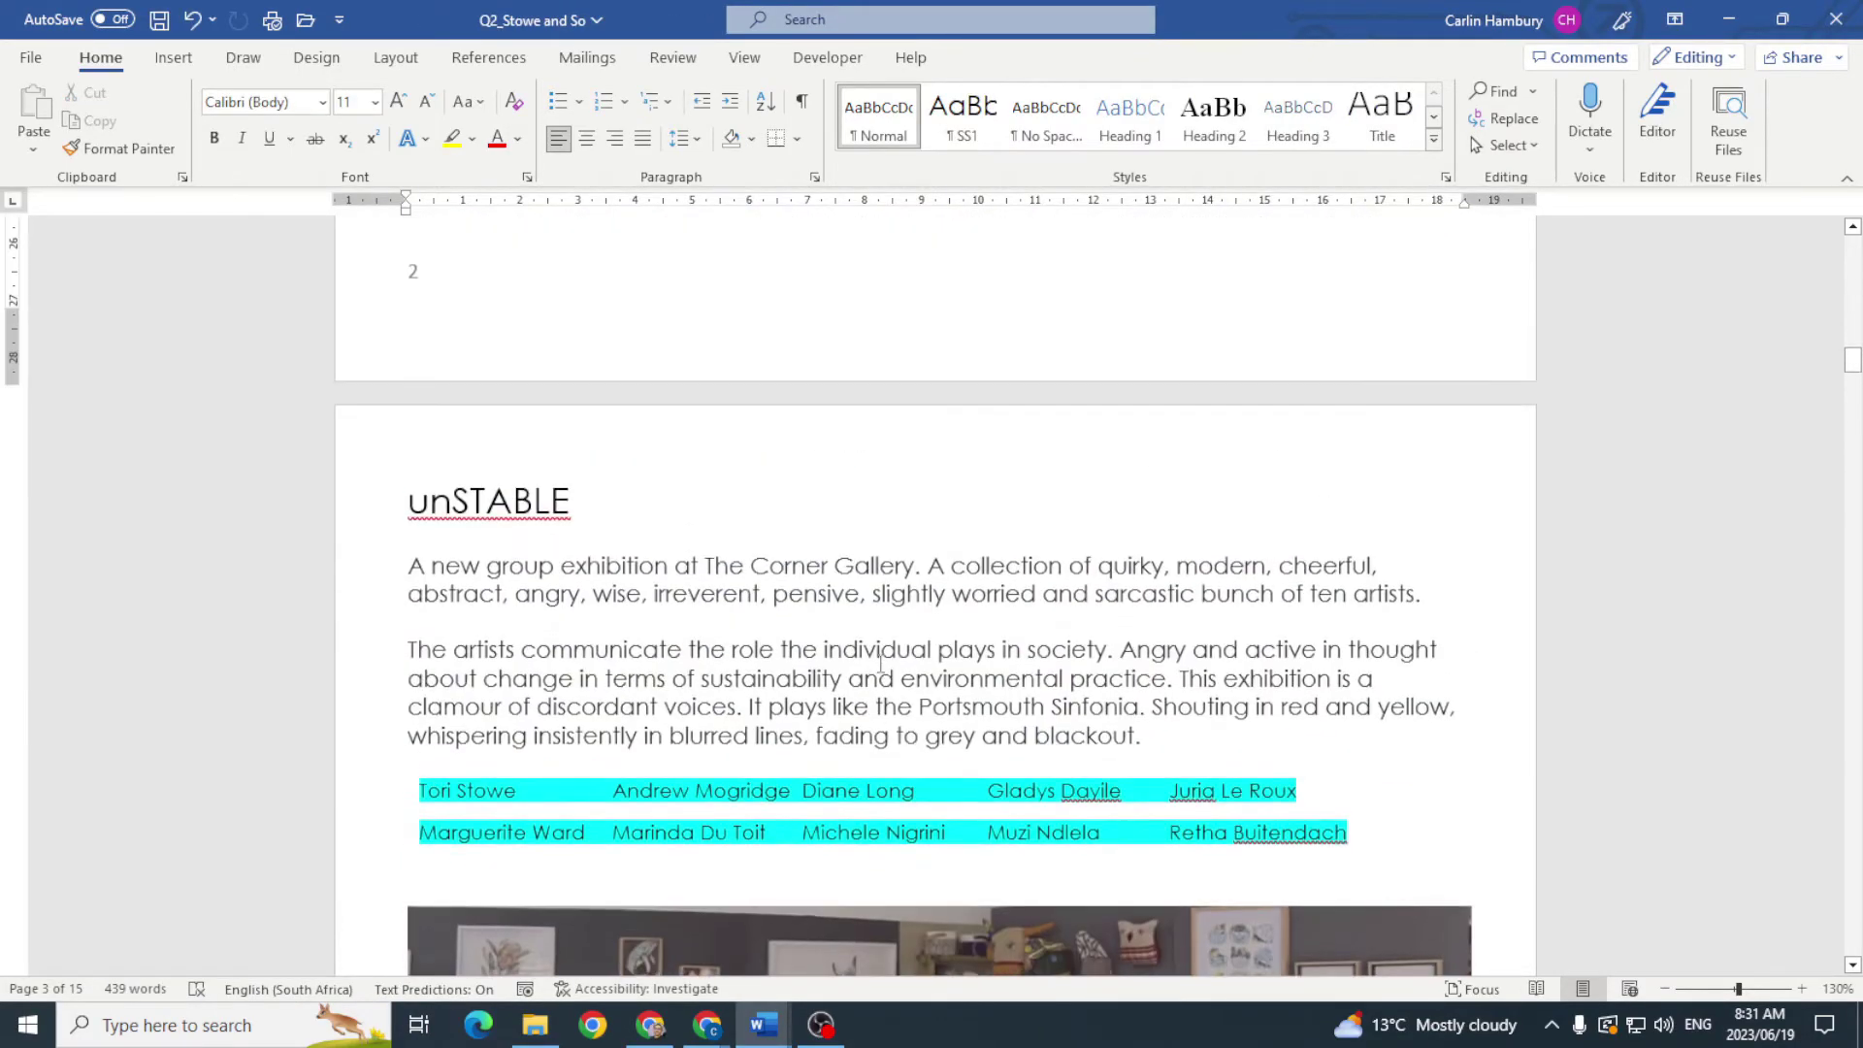
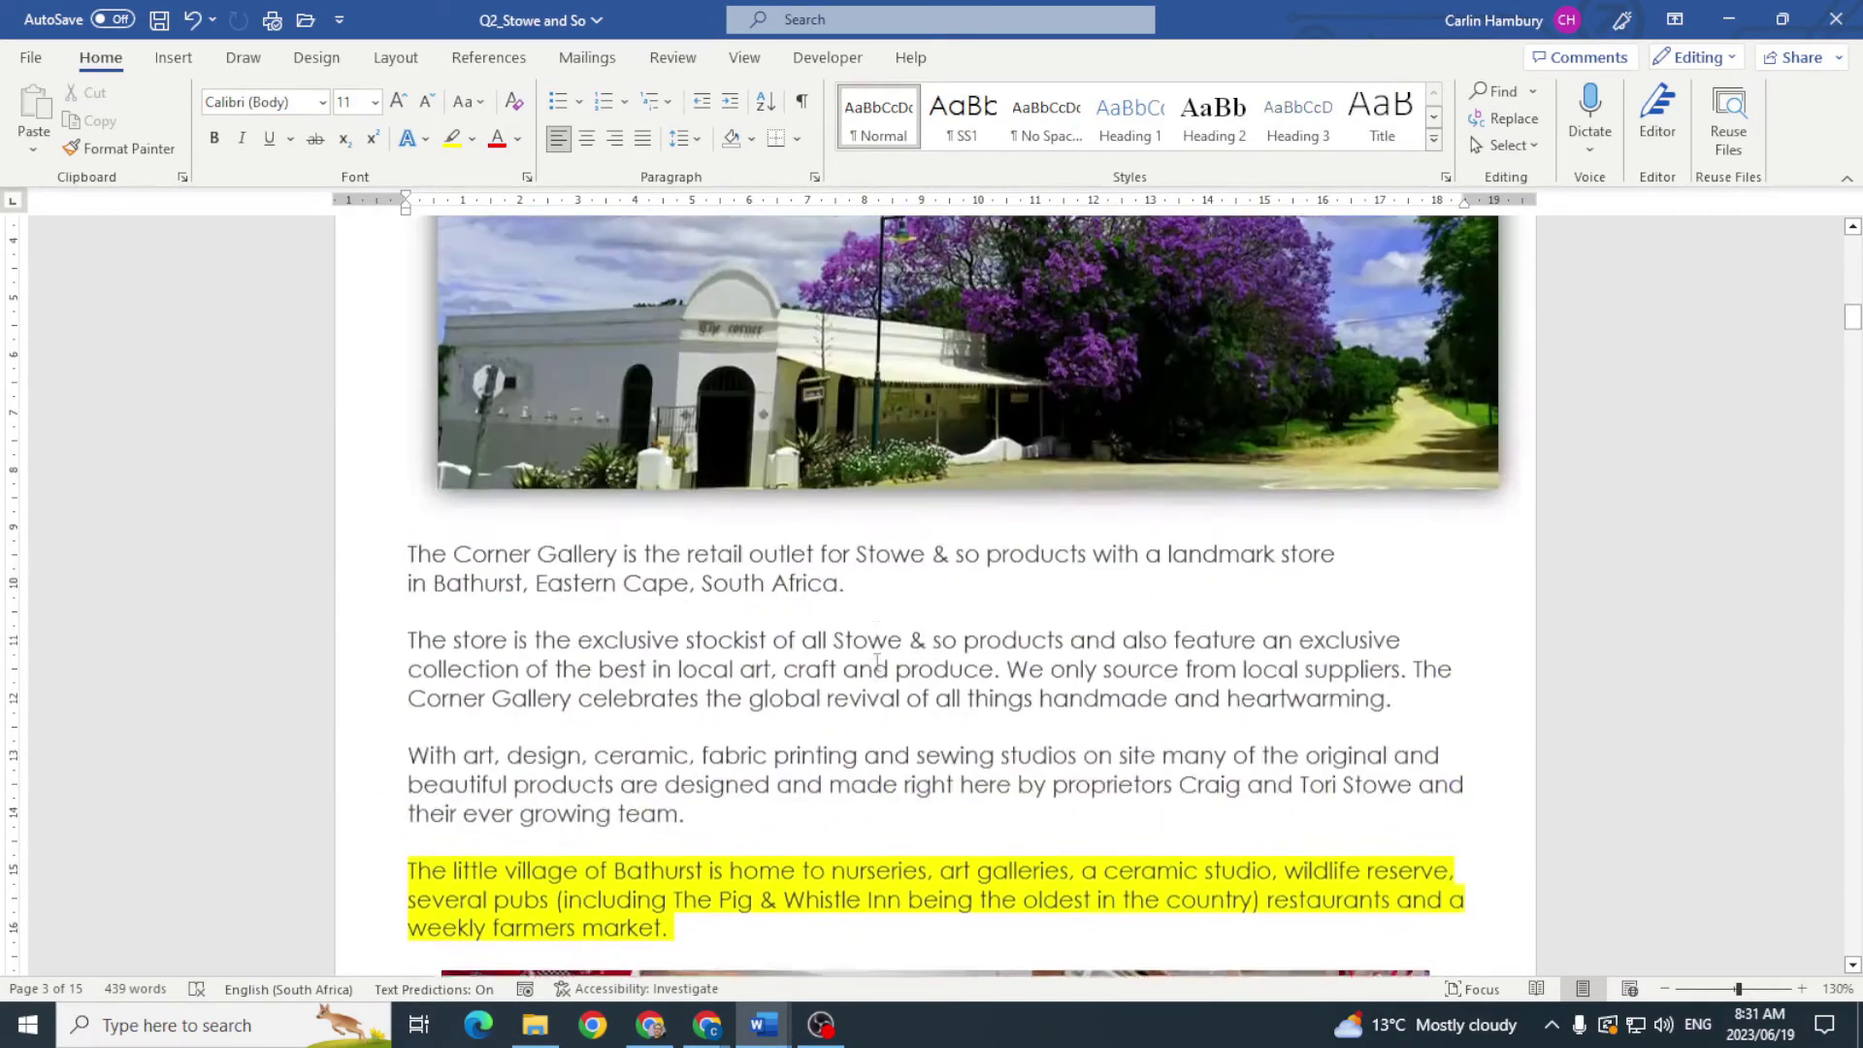
{"action": "key", "text": "alt+Tab"}
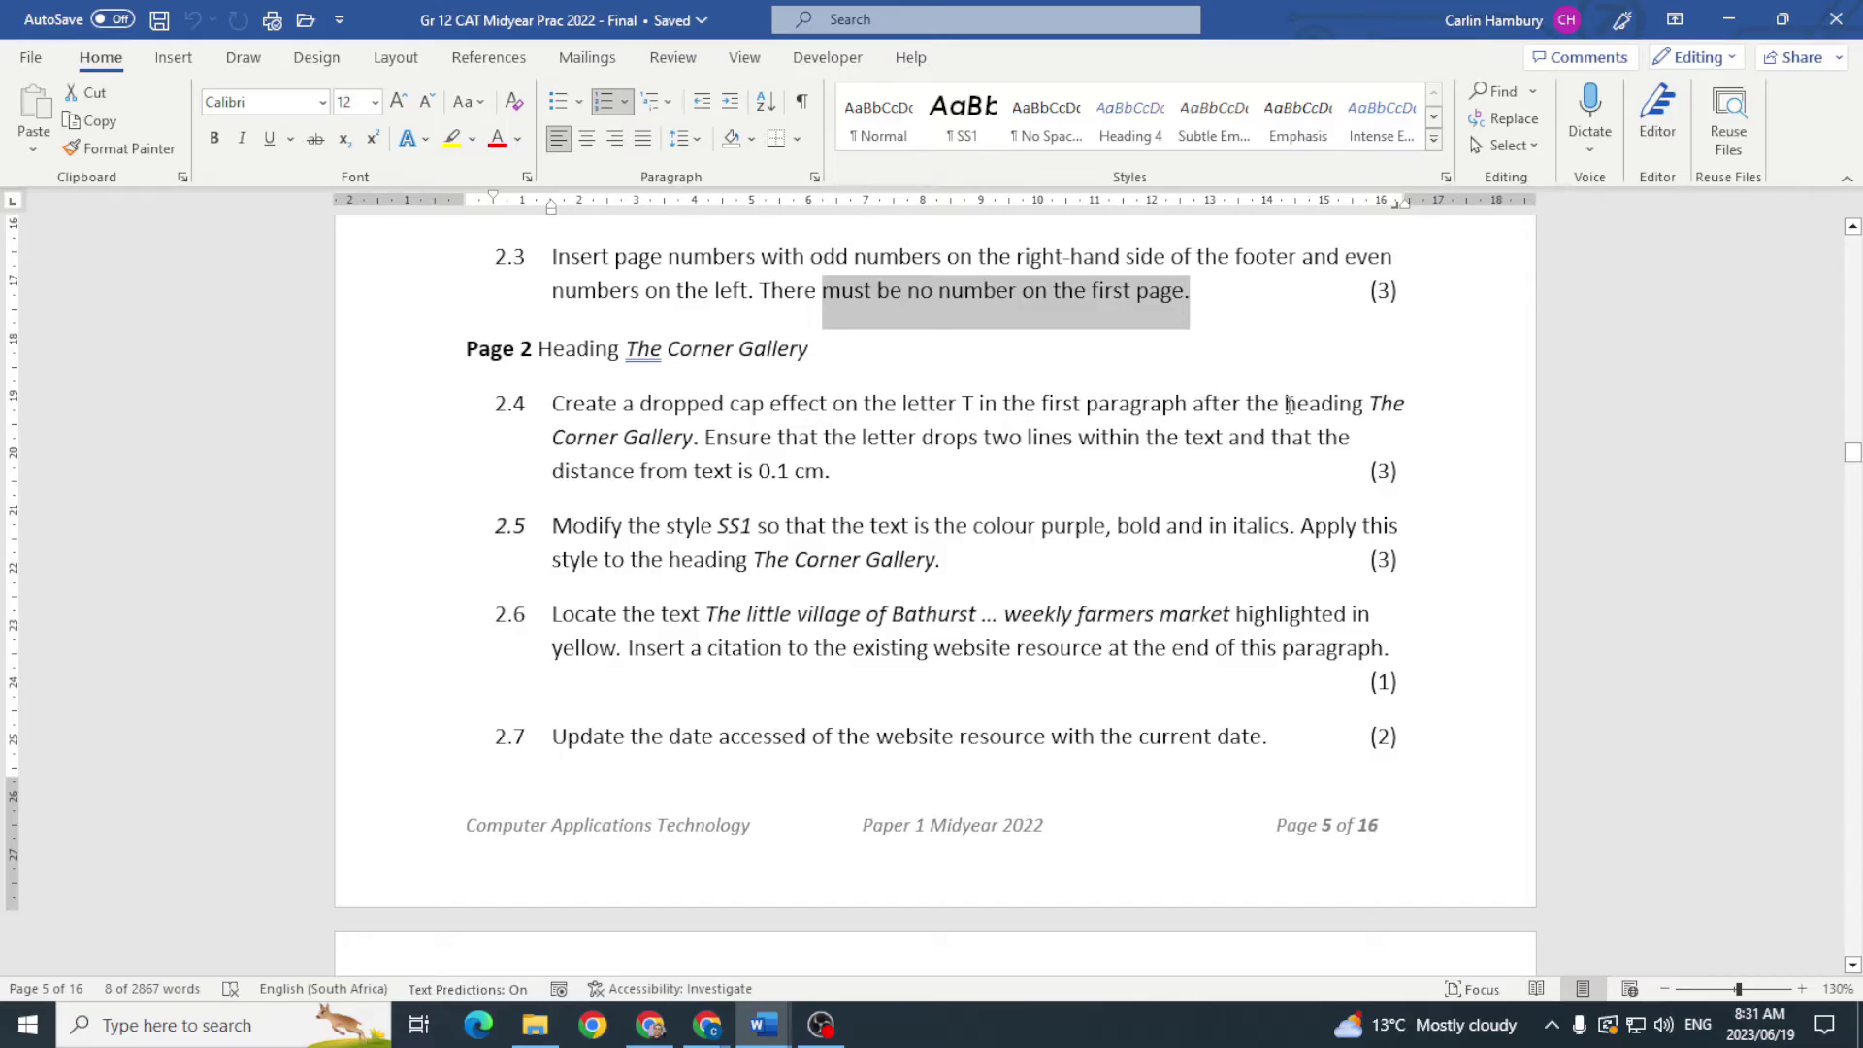
{"action": "key", "text": "alt+Tab"}
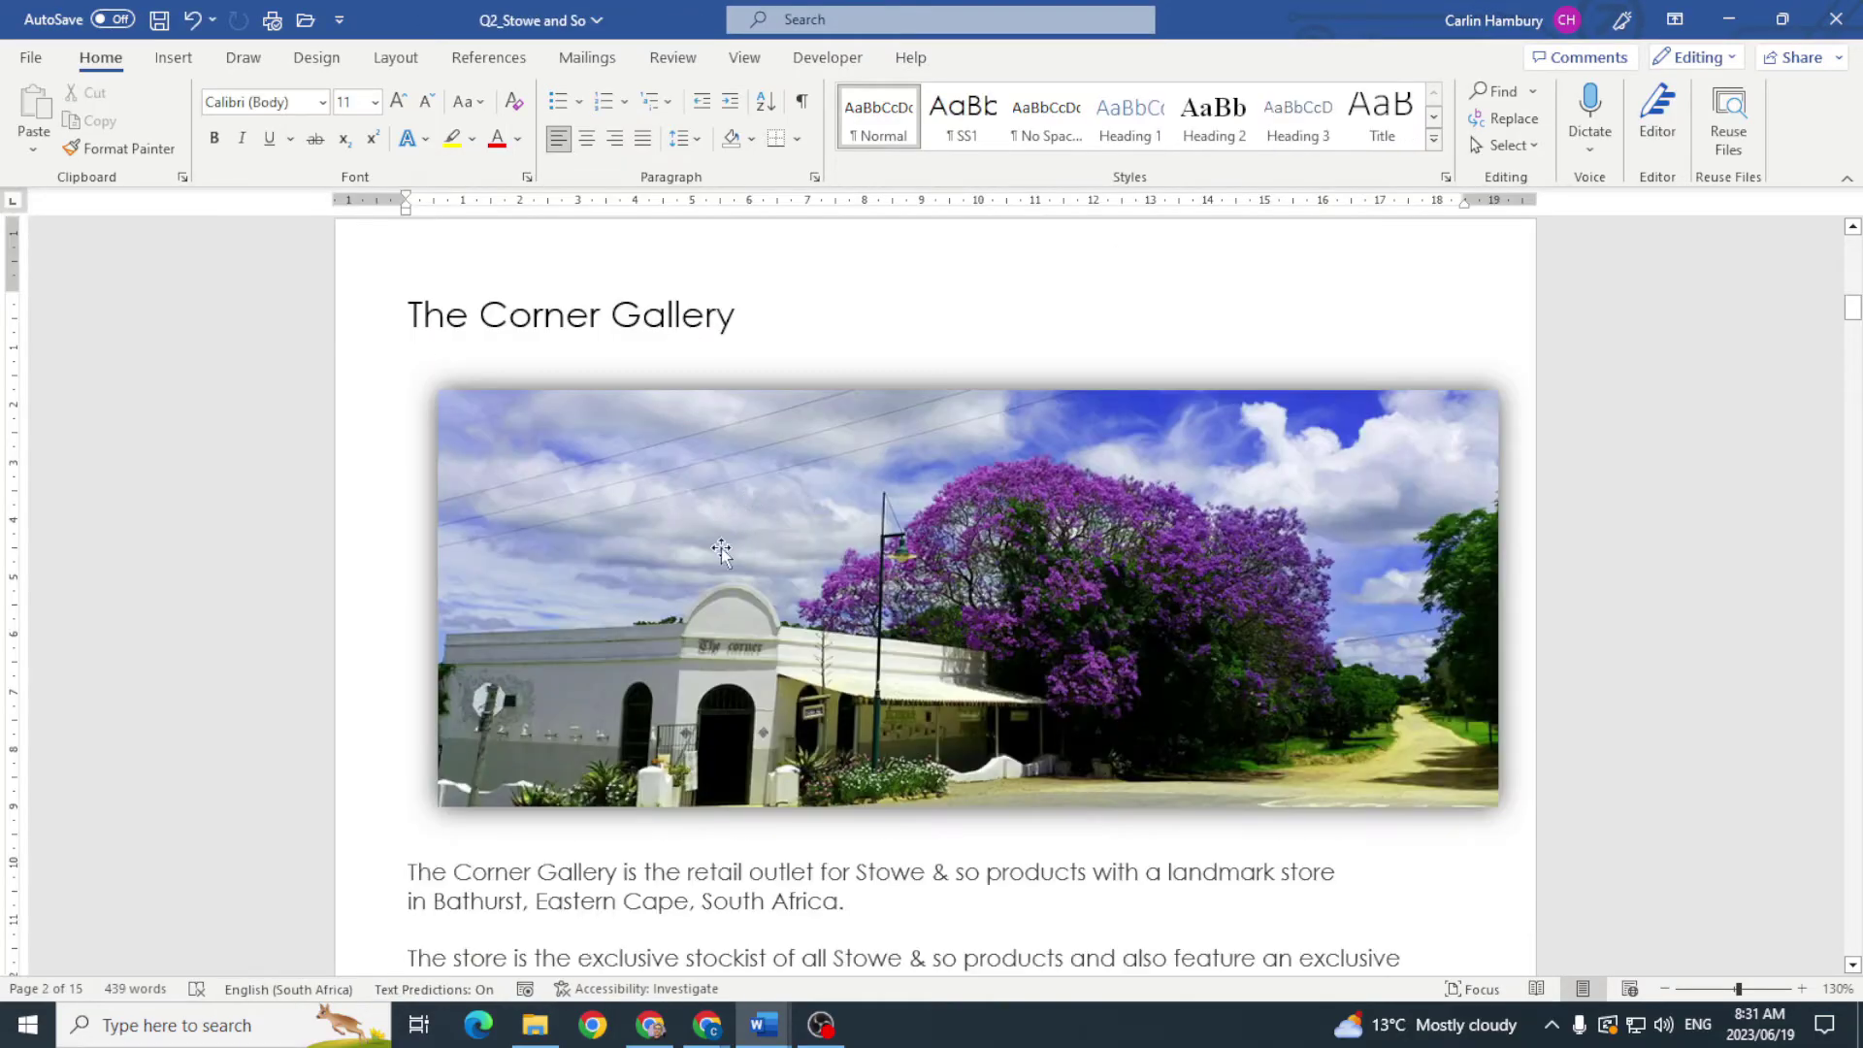
{"action": "scroll", "coordinate": [720, 549], "scroll_direction": "down", "scroll_amount": 3}
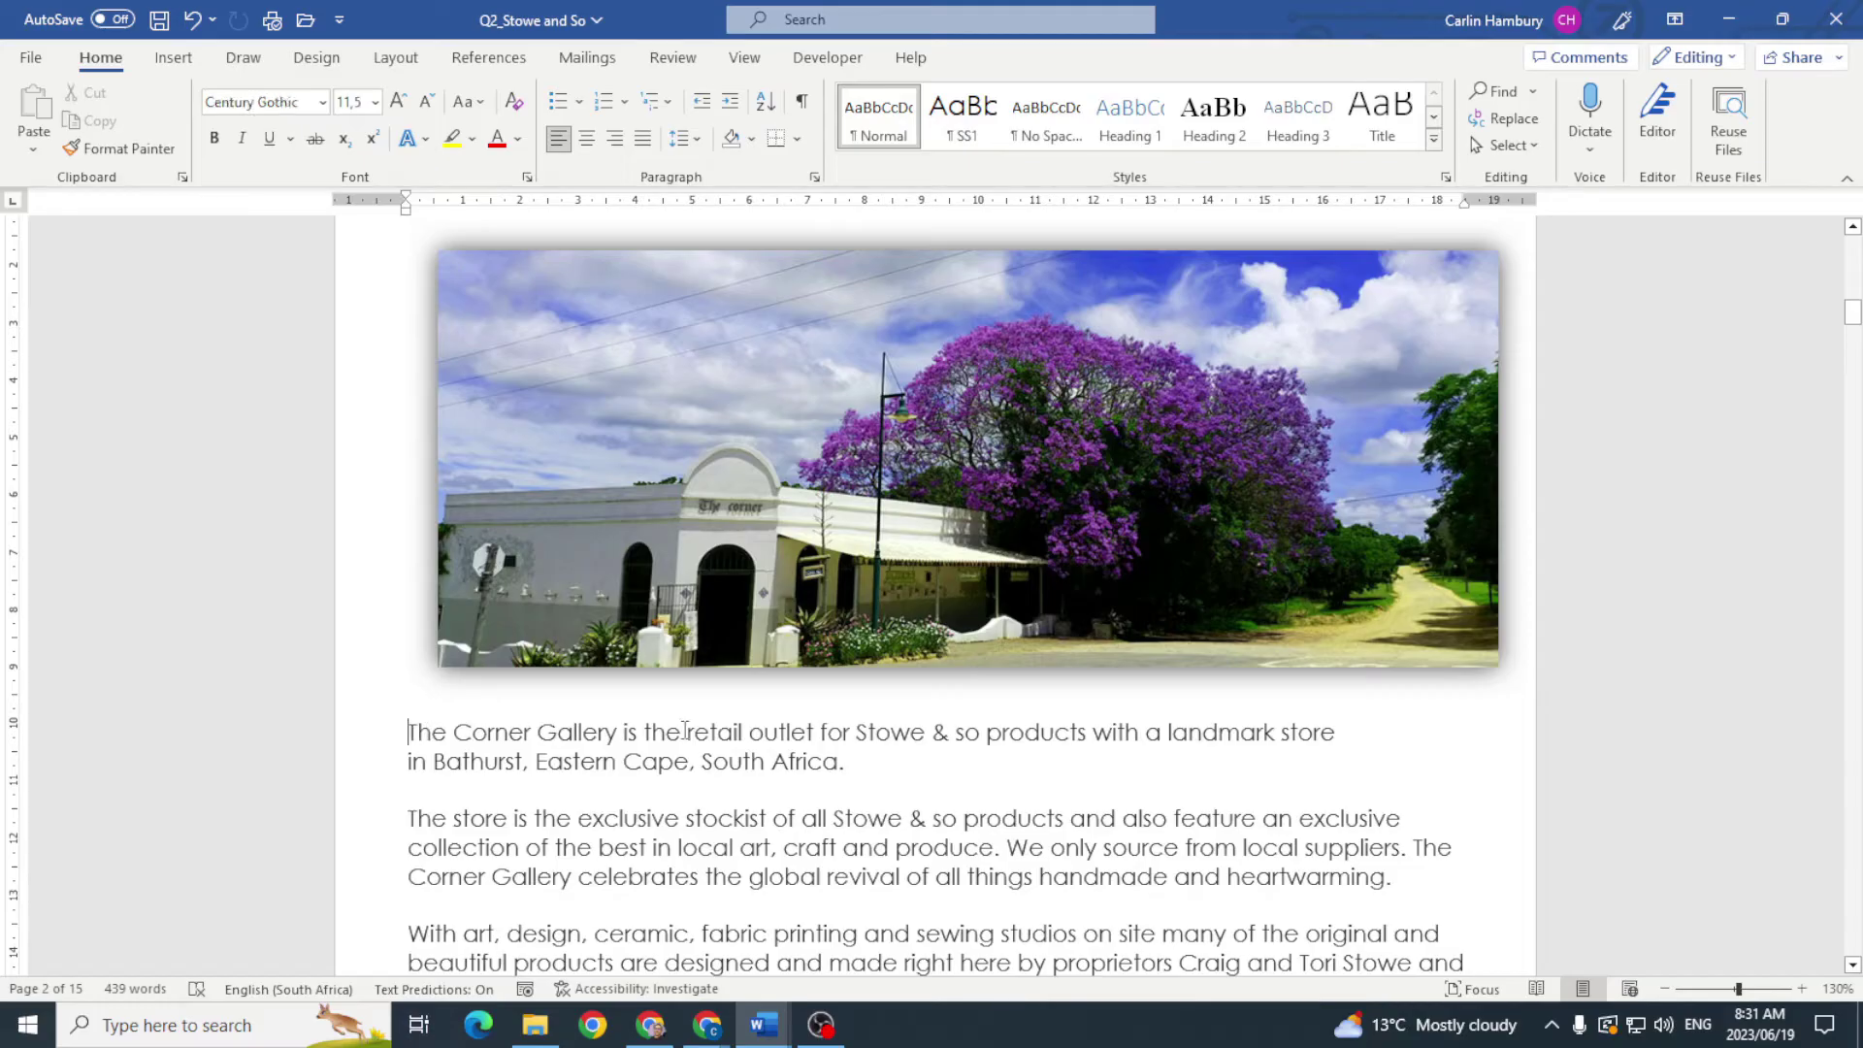
{"action": "key", "text": "alt+Tab"}
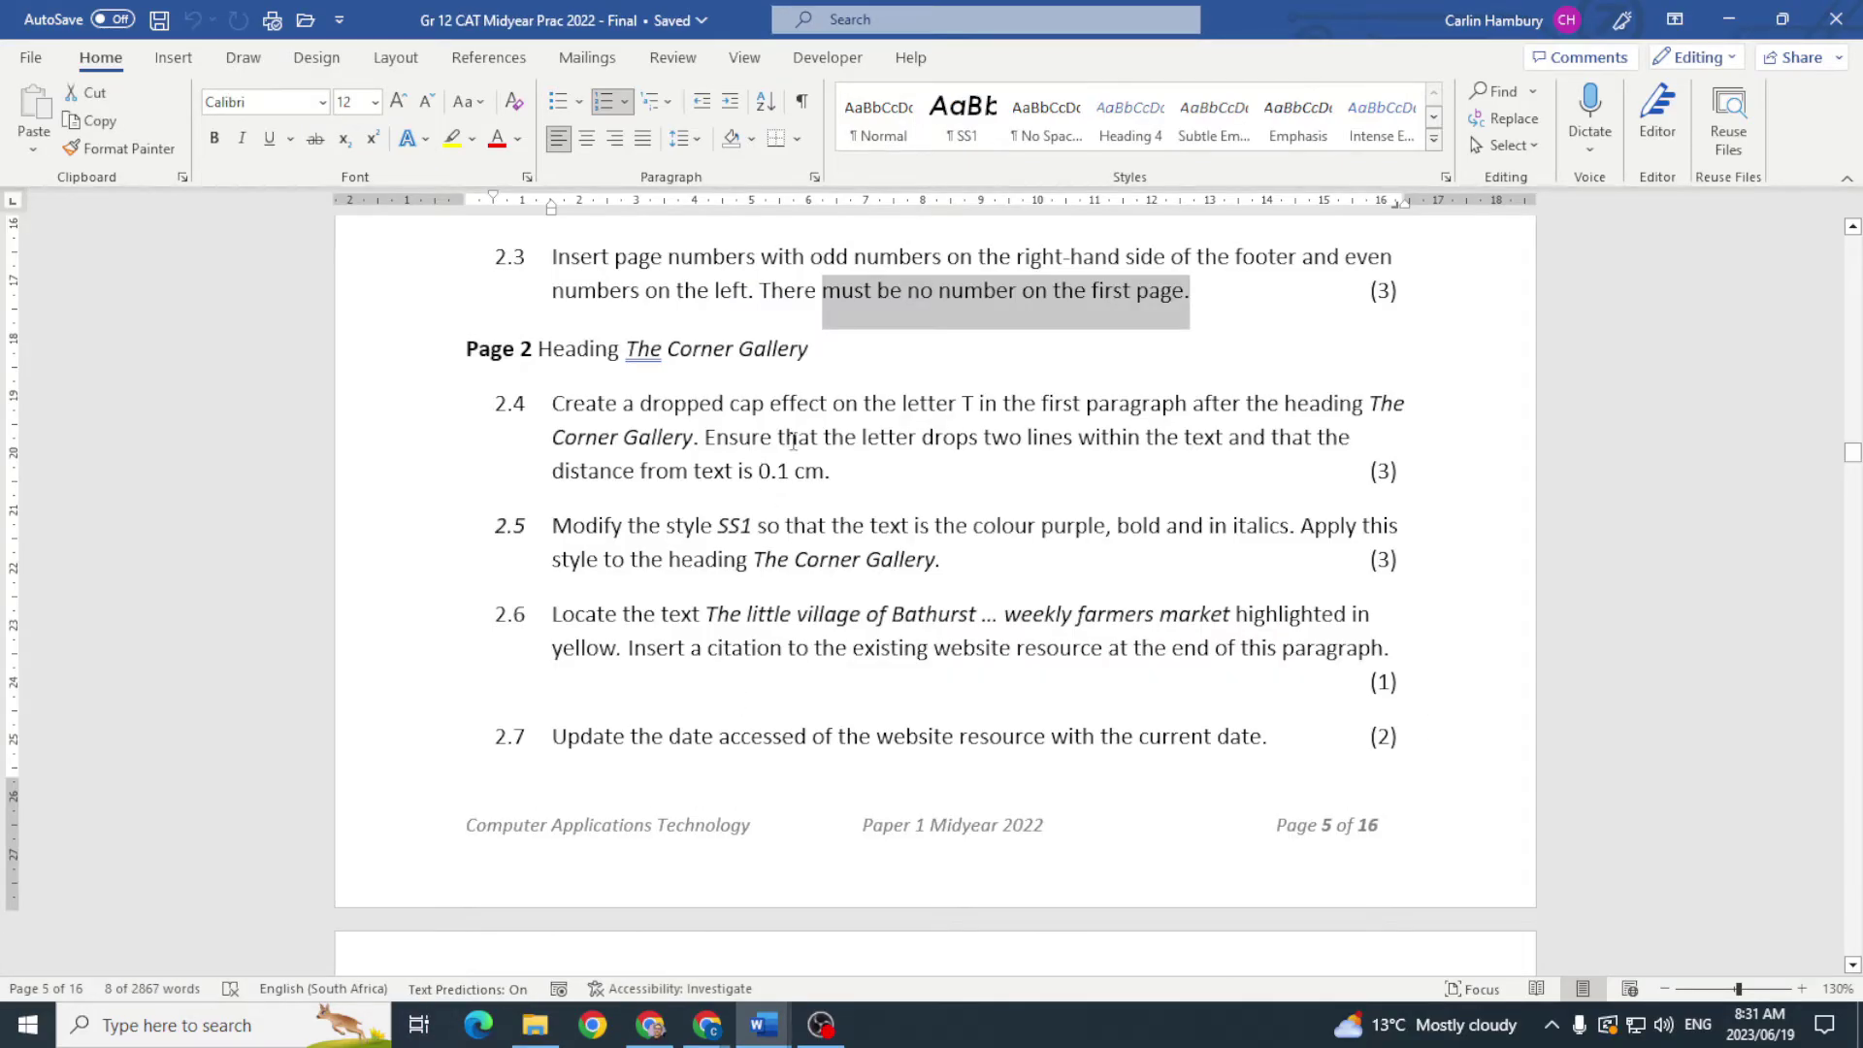
{"action": "left_click_drag", "start_coordinate": [985, 439], "coordinate": [1065, 434]}
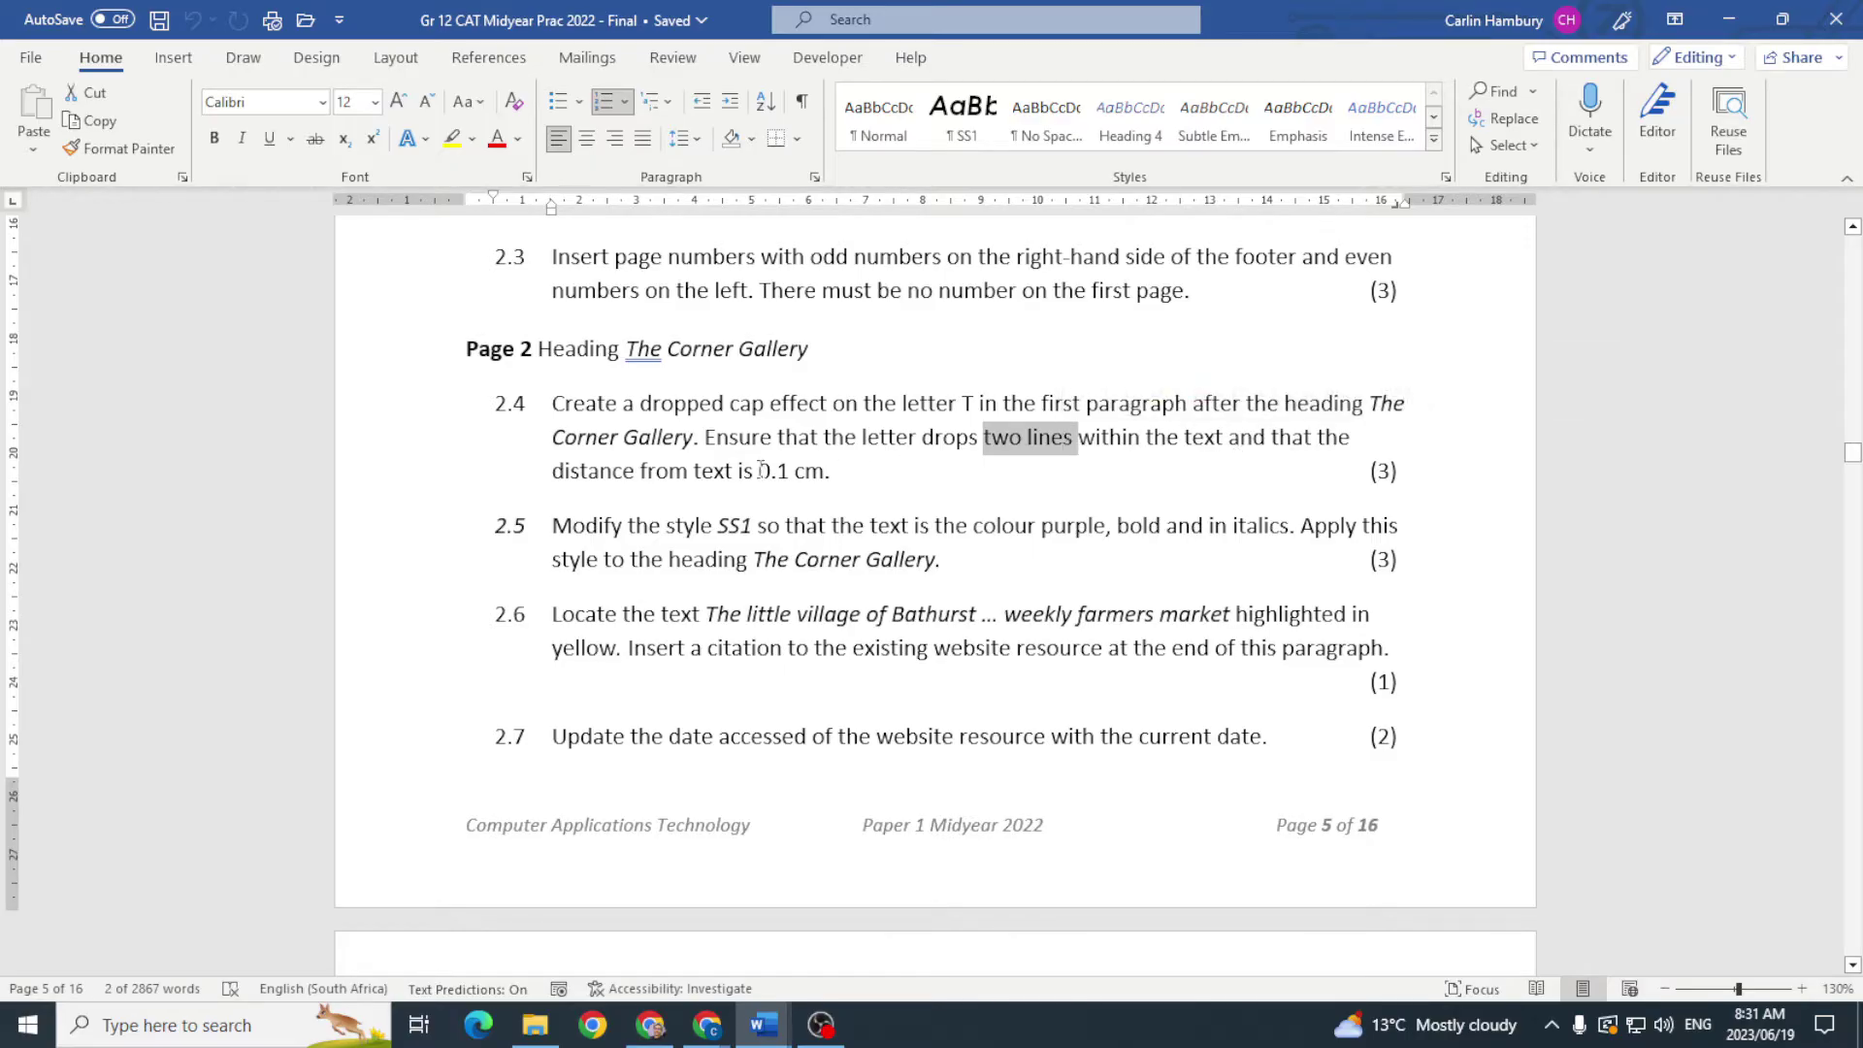
{"action": "left_click_drag", "start_coordinate": [718, 473], "coordinate": [831, 473]}
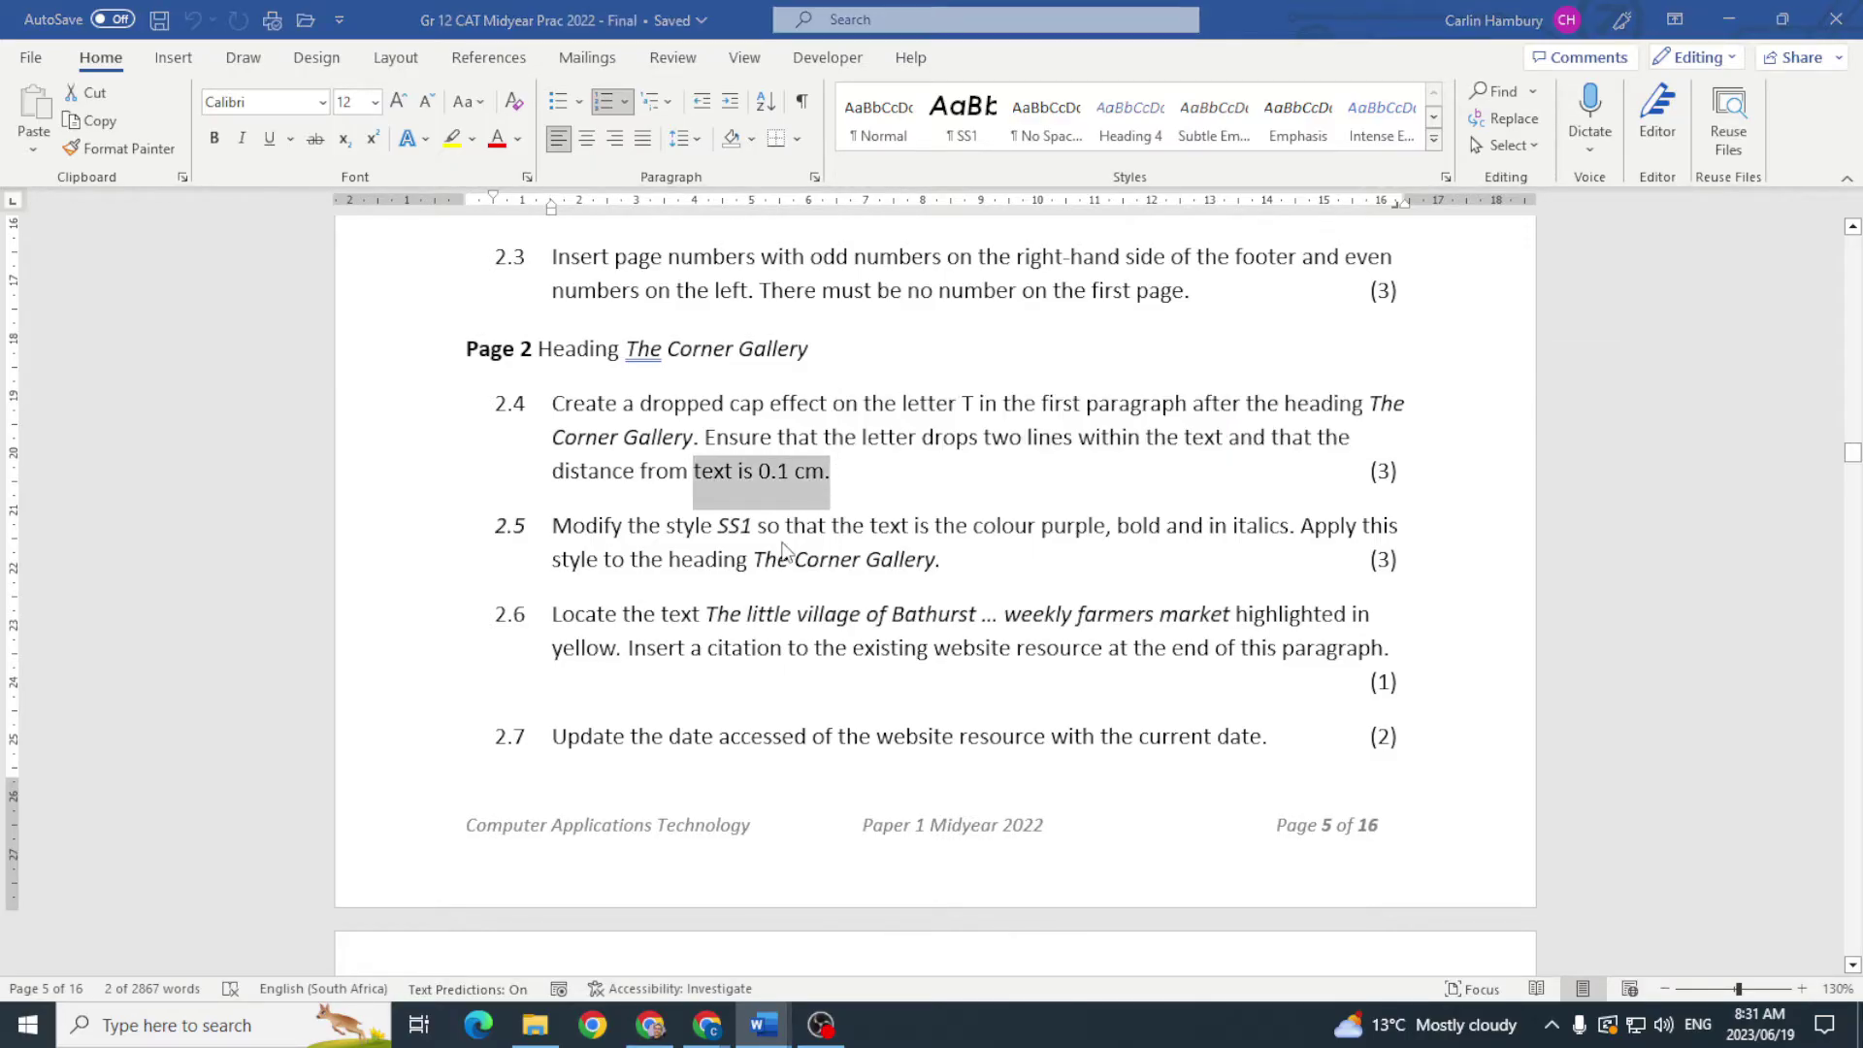
Step: Apply a Dropped drop cap to the first paragraph's letter T, dropping 2 lines with 0.1 cm distance from text
{"action": "key", "text": "alt+Tab"}
{"action": "left_click_drag", "start_coordinate": [413, 733], "coordinate": [419, 733]}
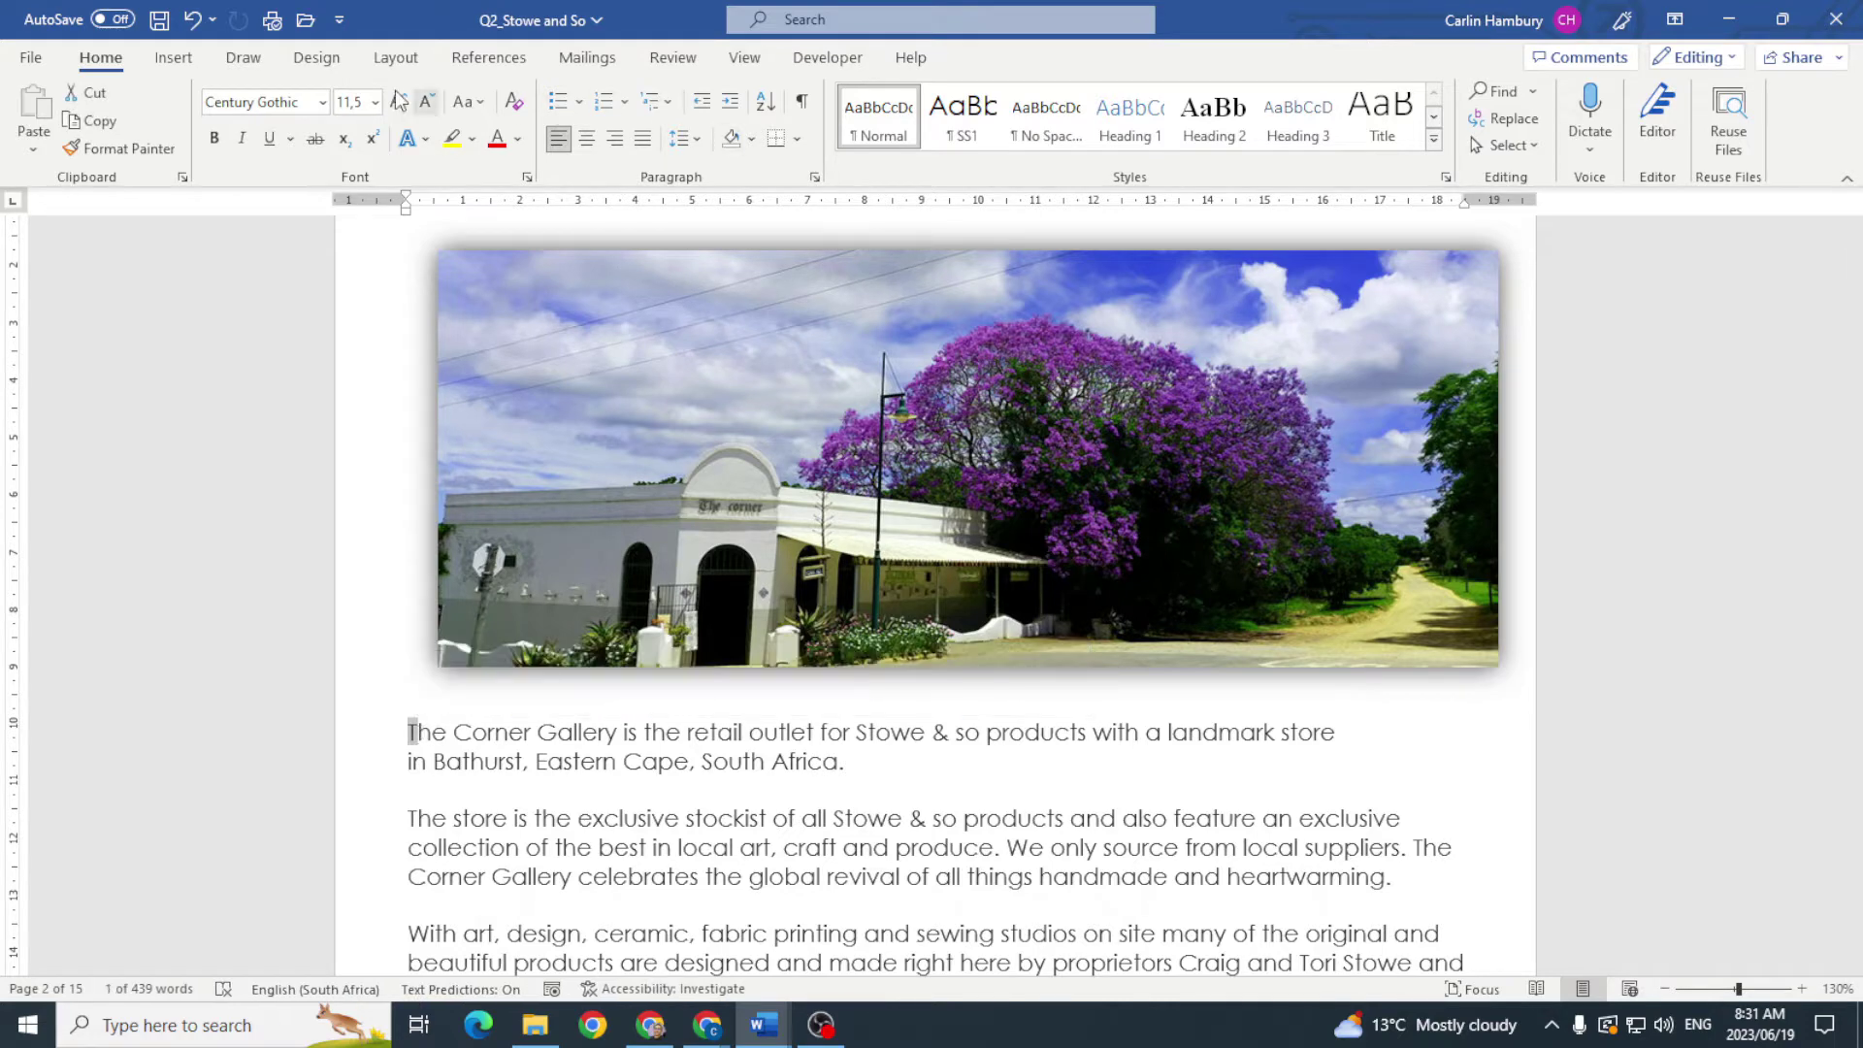
{"action": "left_click", "coordinate": [173, 60]}
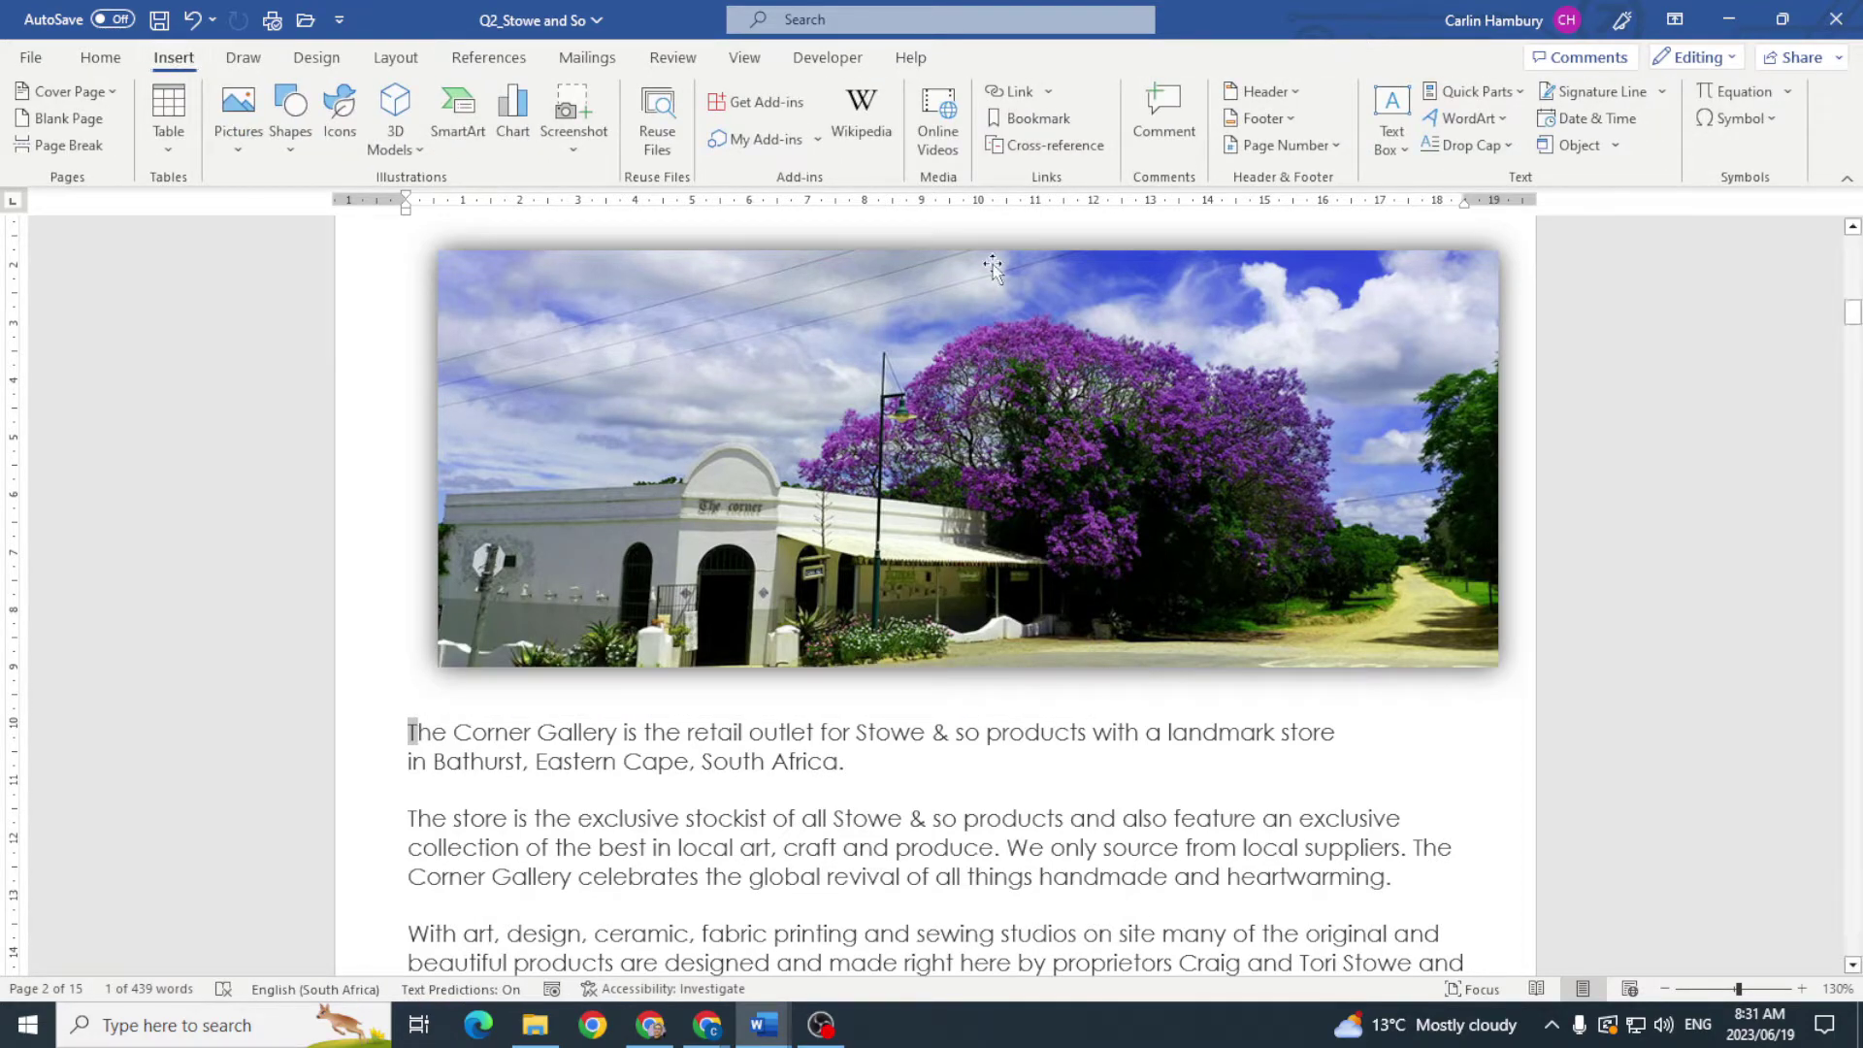
{"action": "left_click", "coordinate": [1507, 149]}
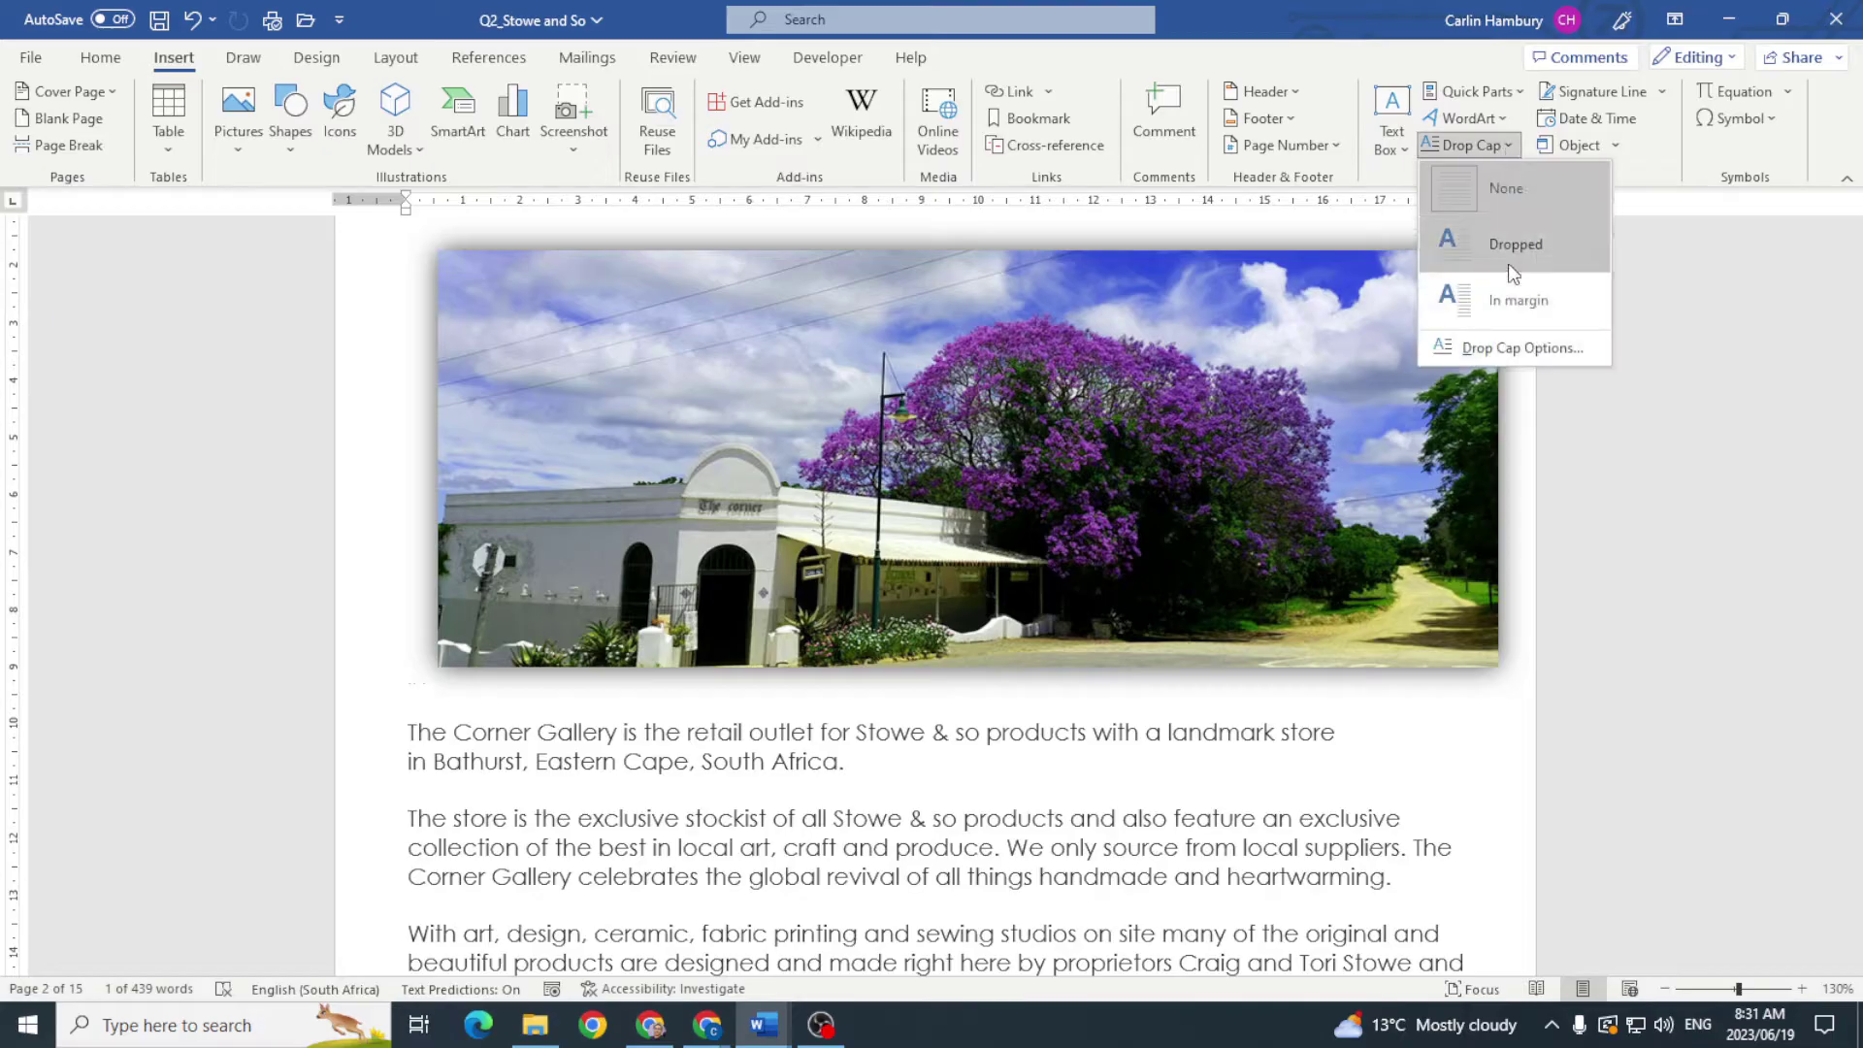
{"action": "left_click", "coordinate": [1518, 347]}
{"action": "left_click", "coordinate": [929, 414]}
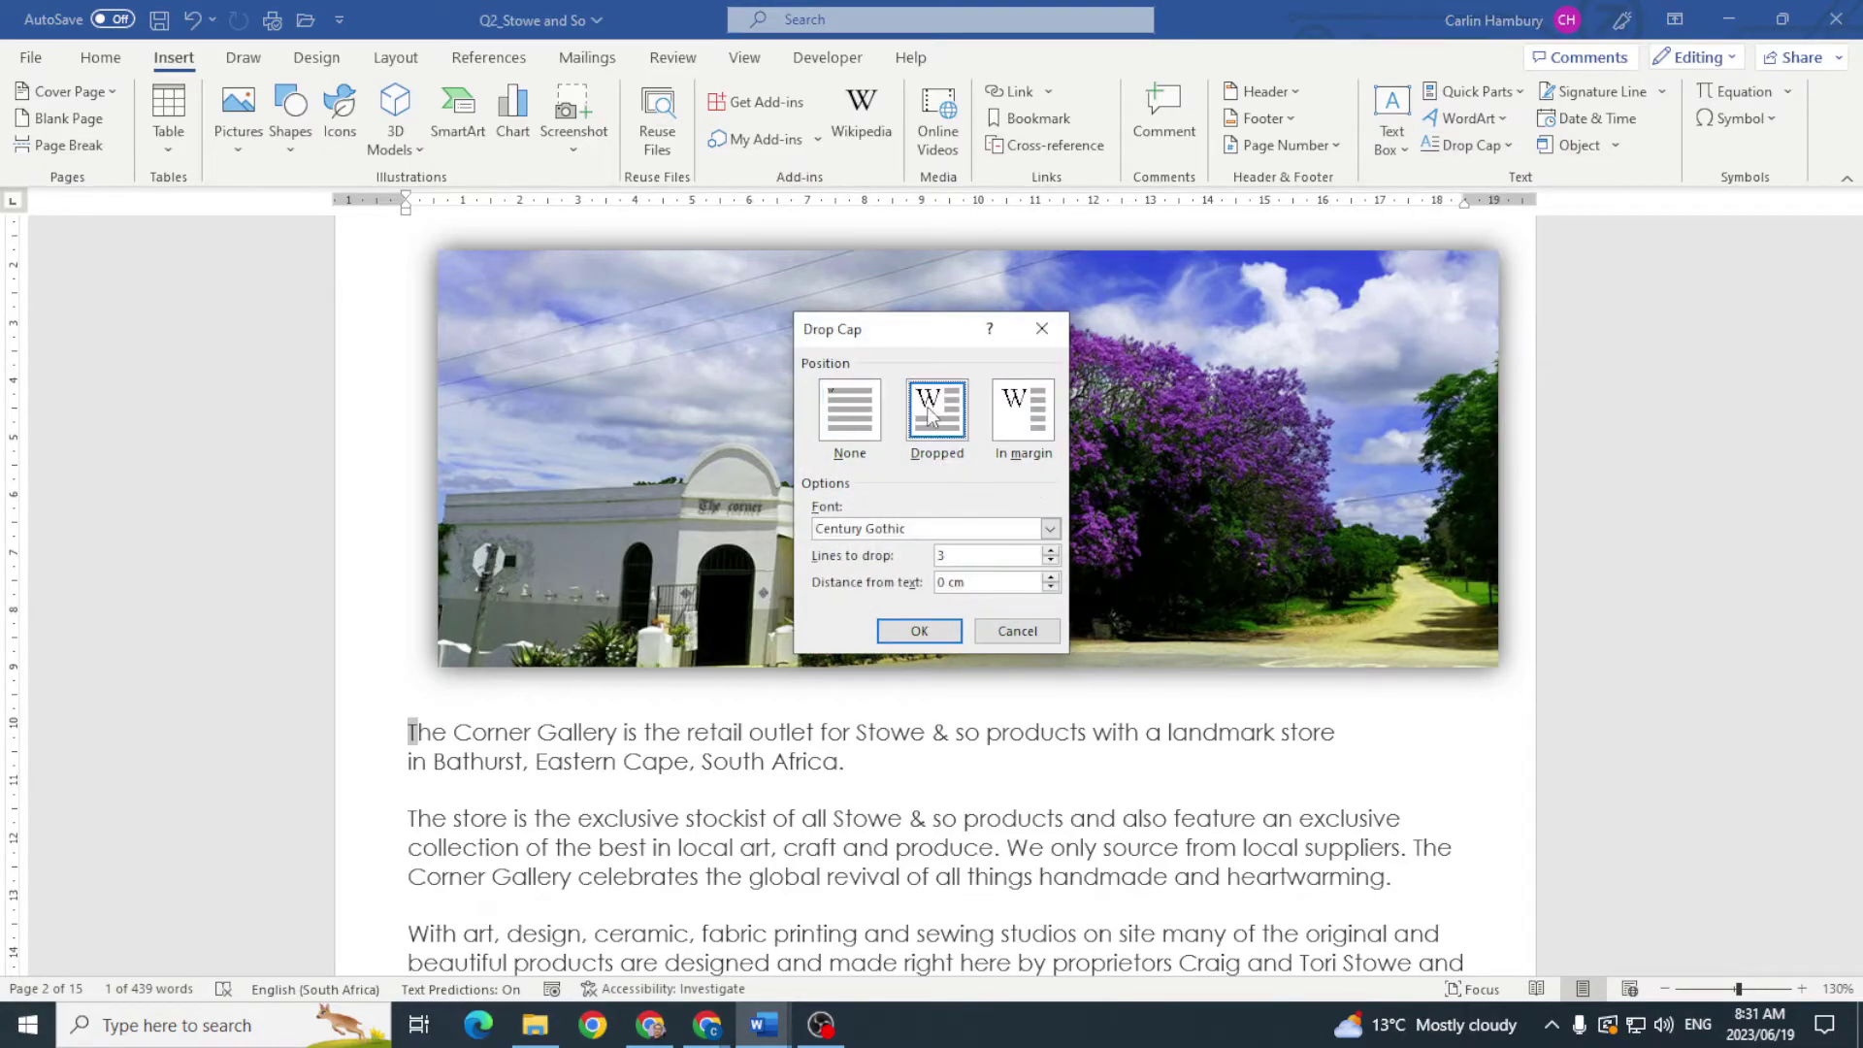
{"action": "left_click", "coordinate": [1051, 561]}
{"action": "left_click", "coordinate": [1051, 577]}
{"action": "left_click", "coordinate": [920, 633]}
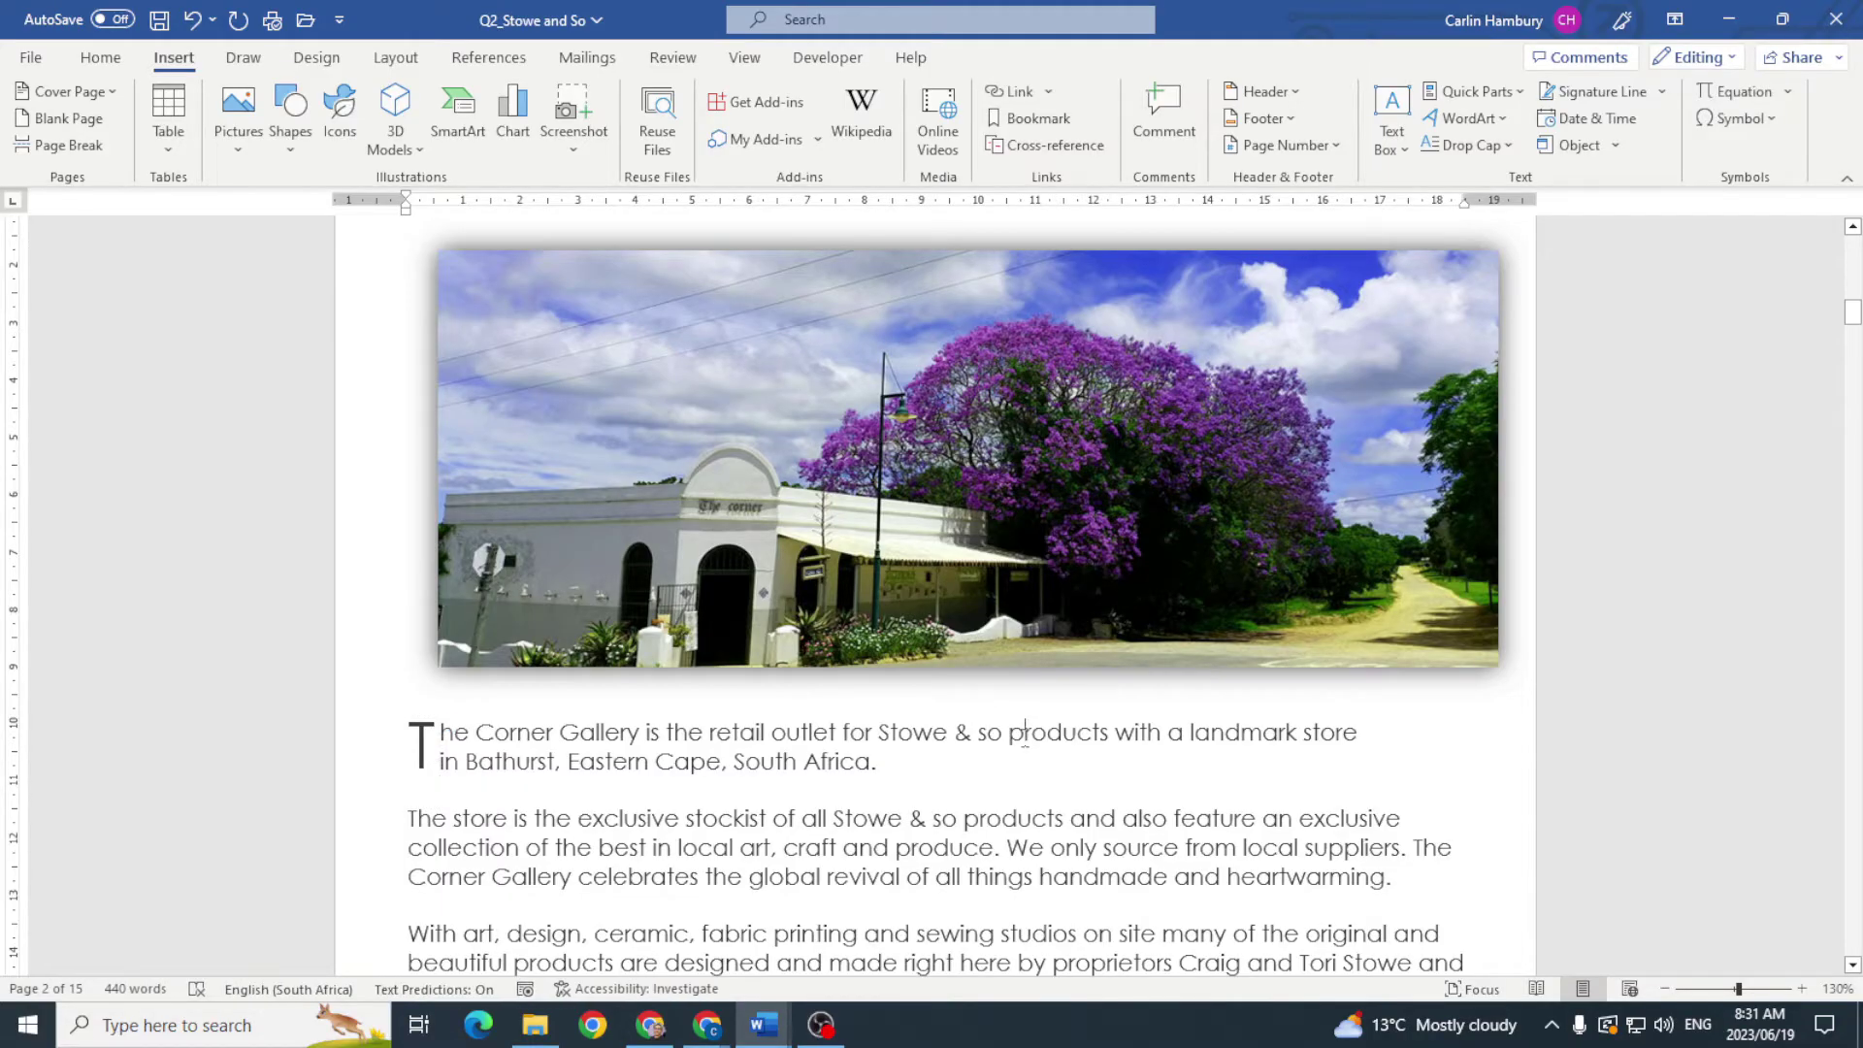
Step: Read task 2.5 to identify which style must be modified, and return to Q2_Stowe and So
{"action": "key", "text": "alt+Tab"}
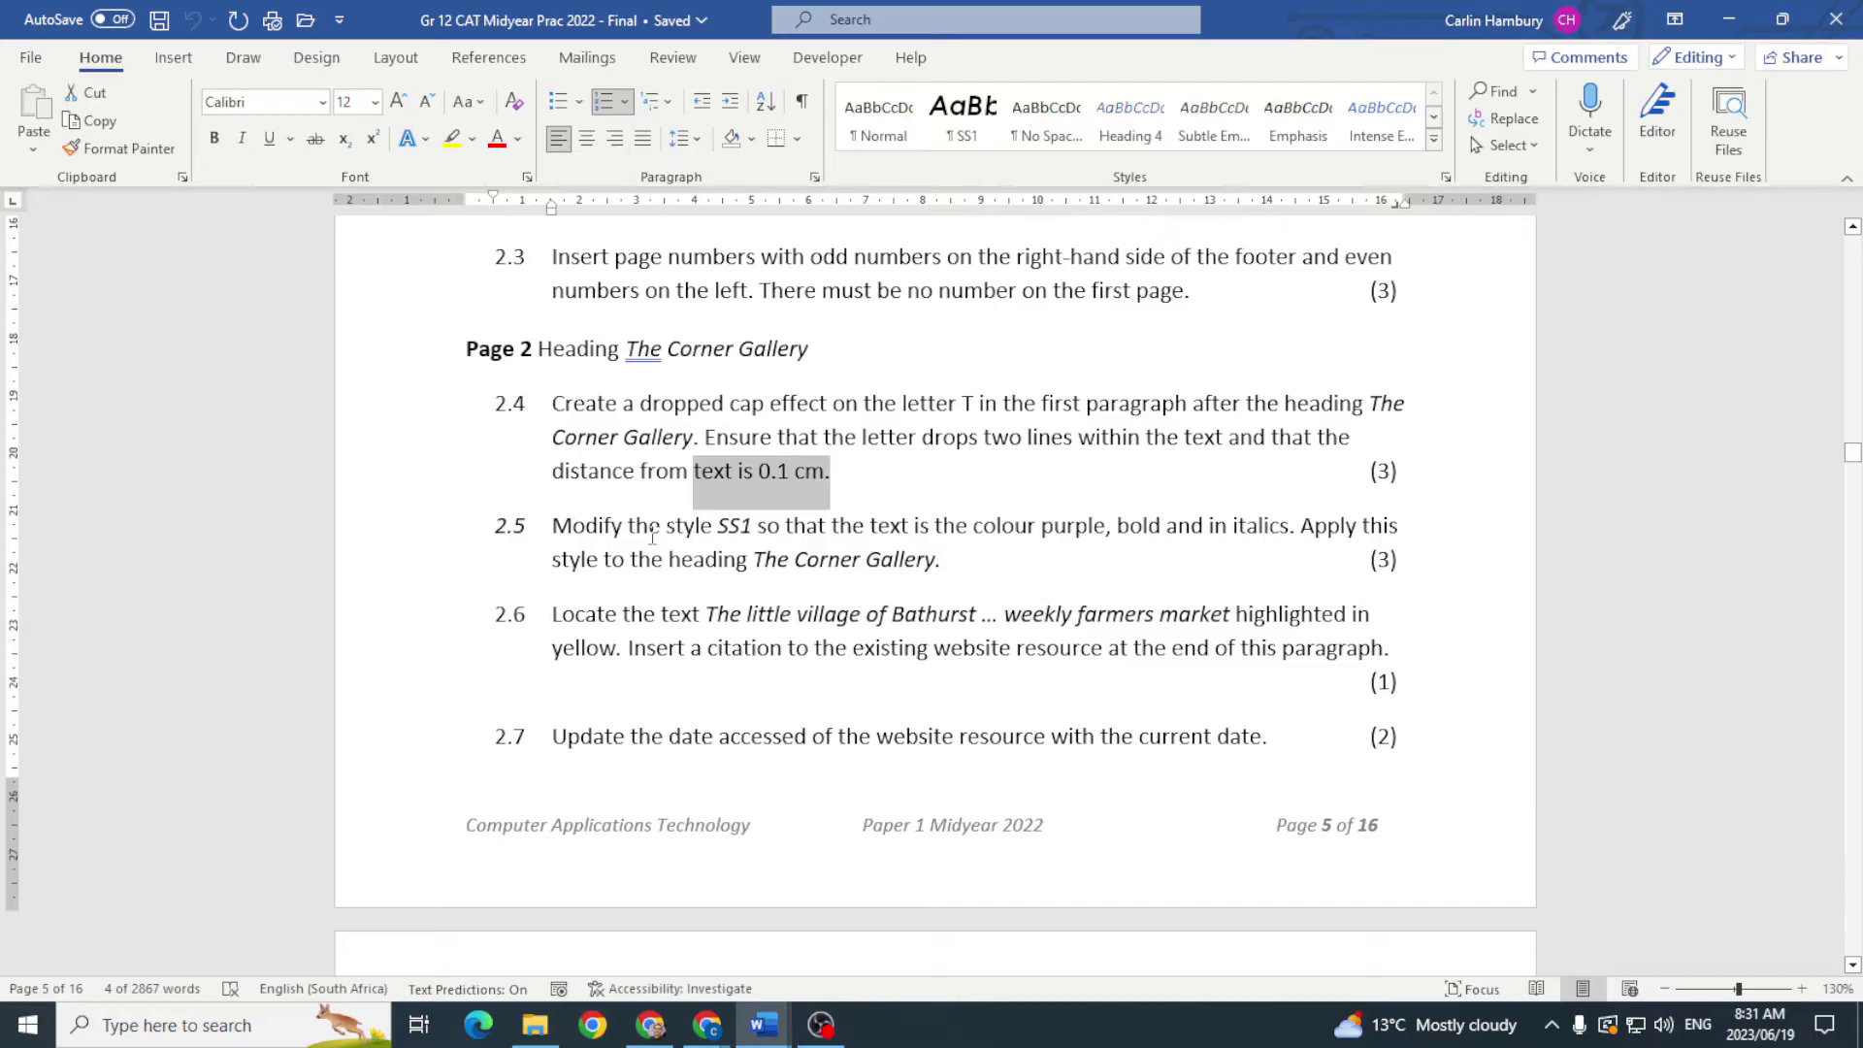
{"action": "double_click", "coordinate": [726, 528]}
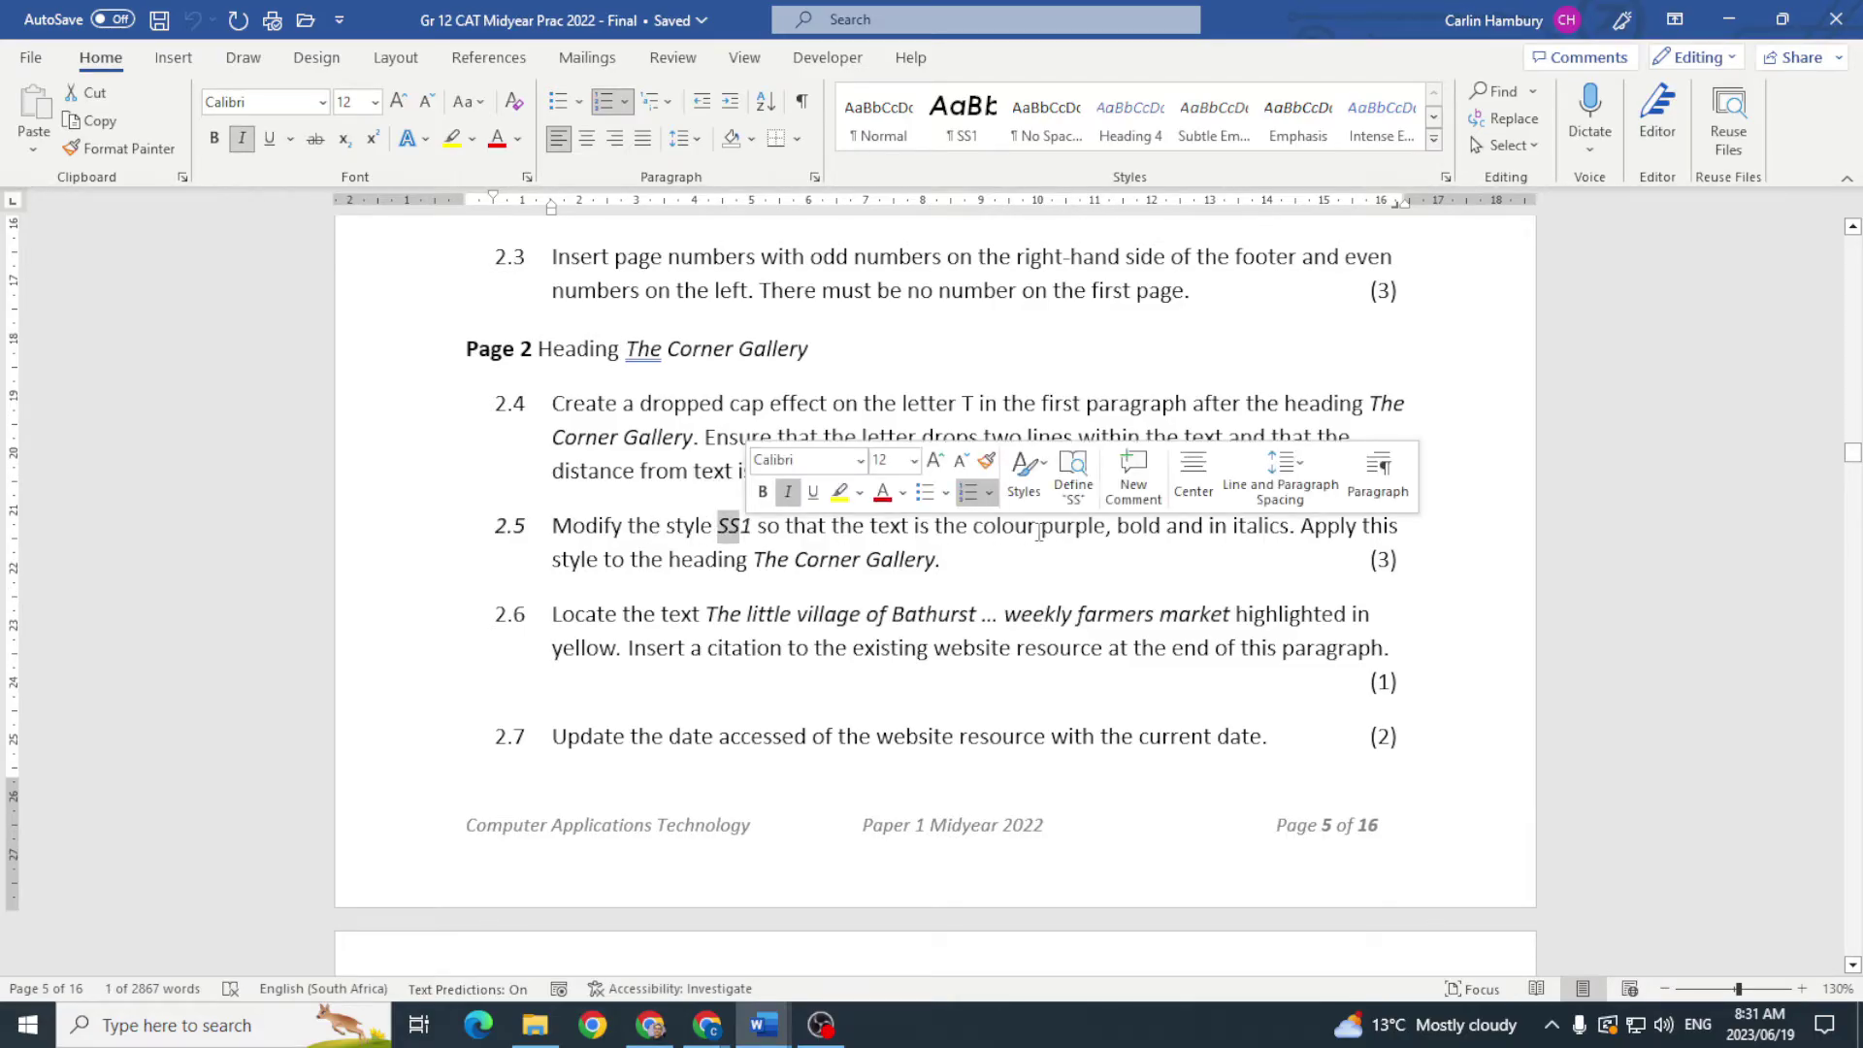
{"action": "key", "text": "alt+Tab"}
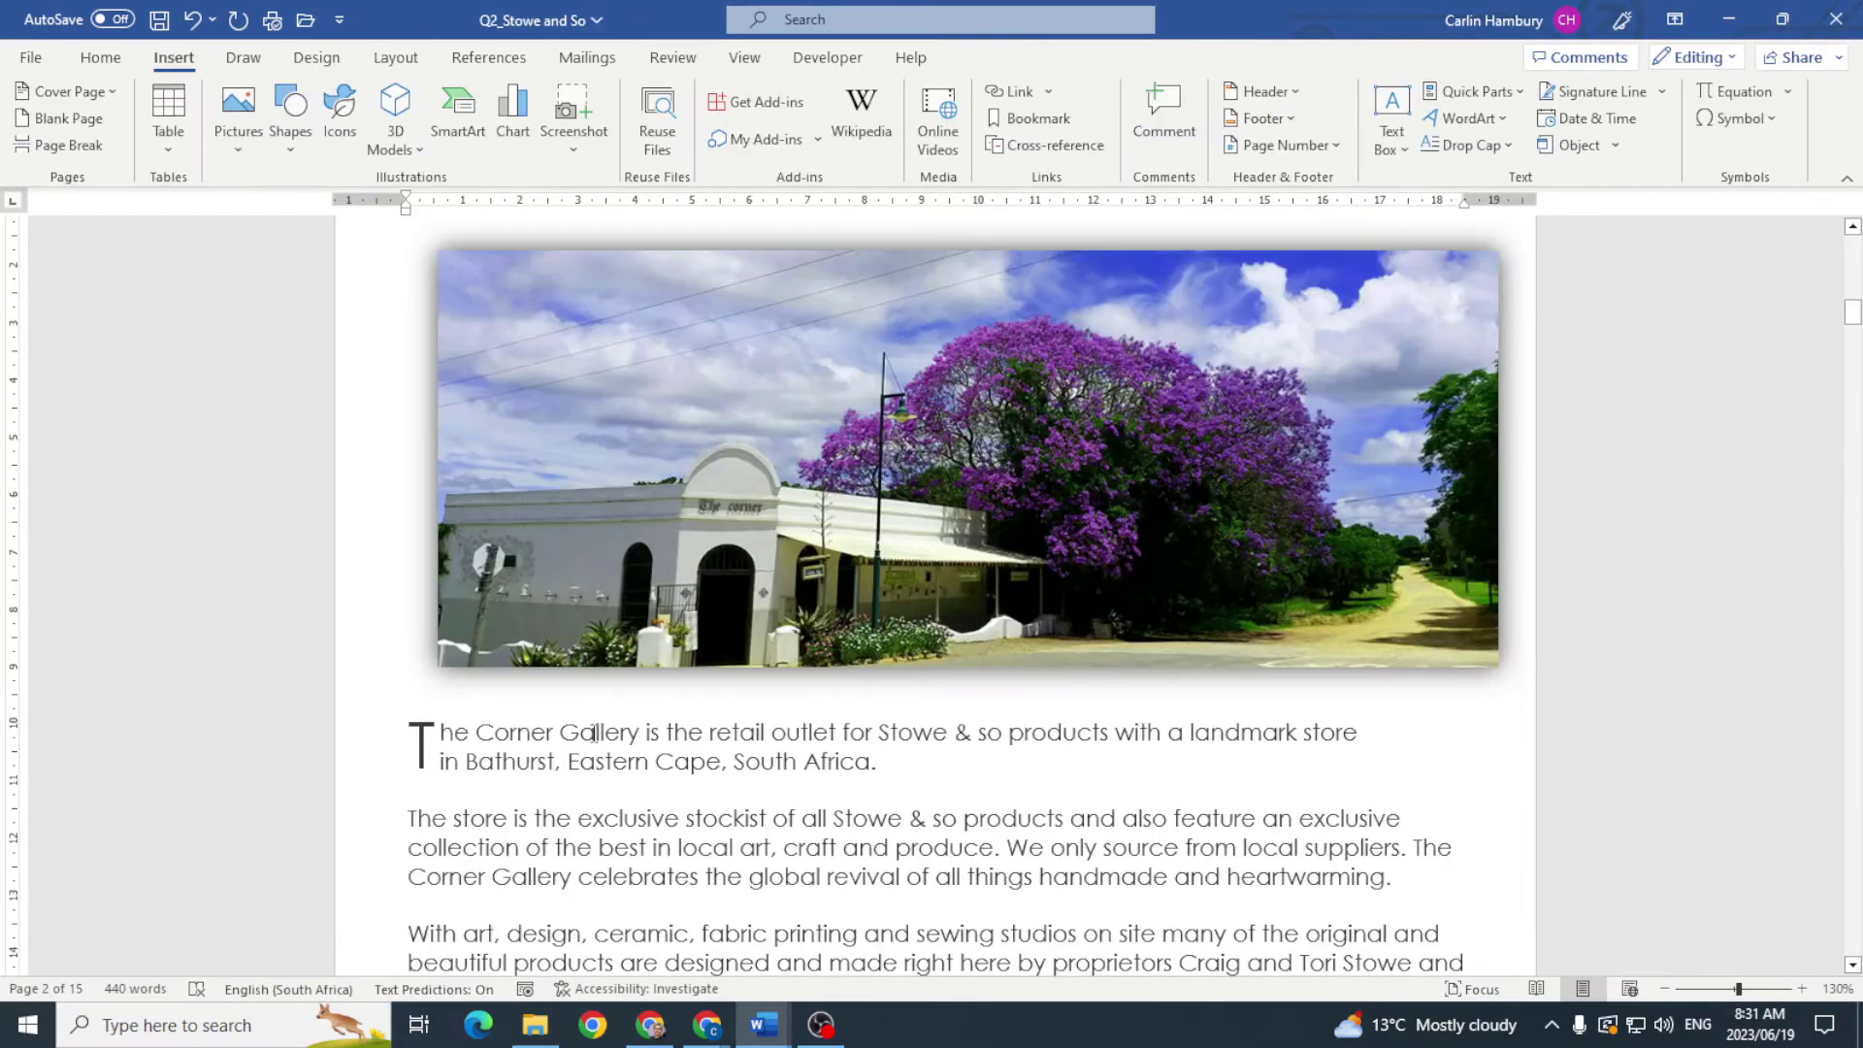
{"action": "left_click", "coordinate": [100, 57]}
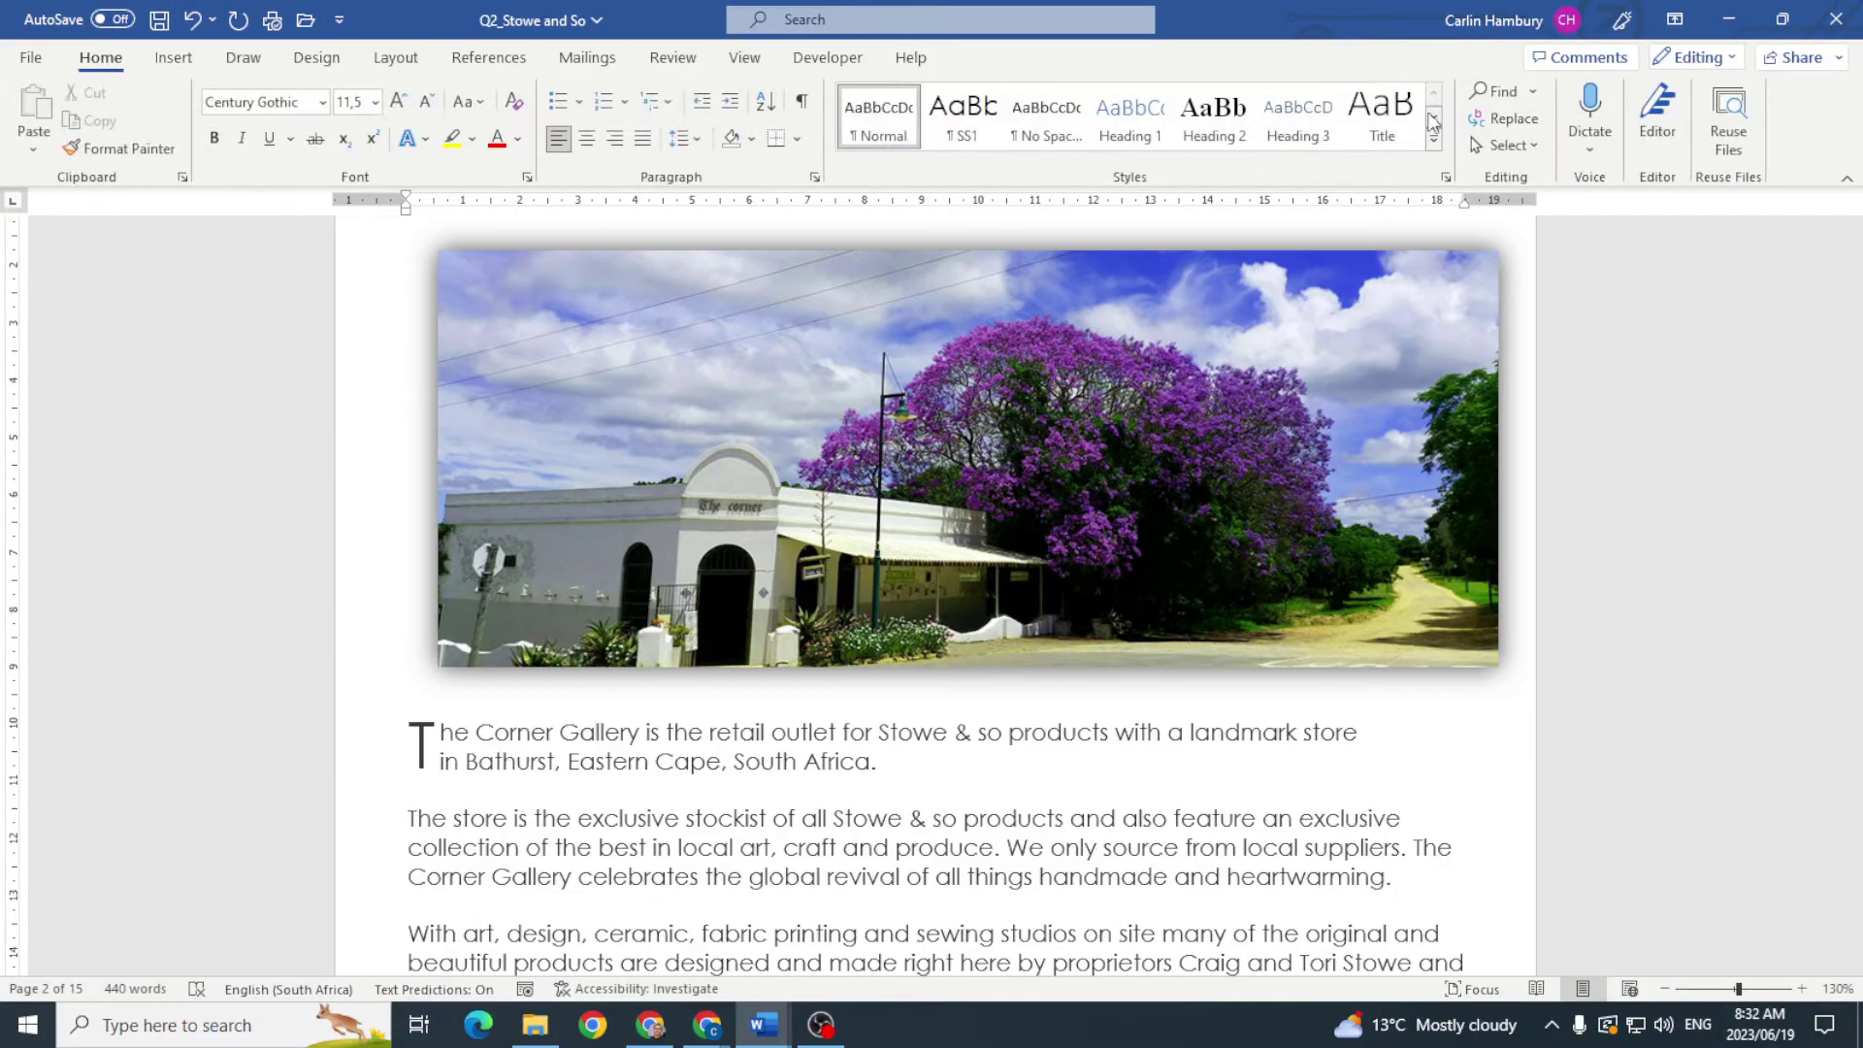
{"action": "right_click", "coordinate": [970, 126]}
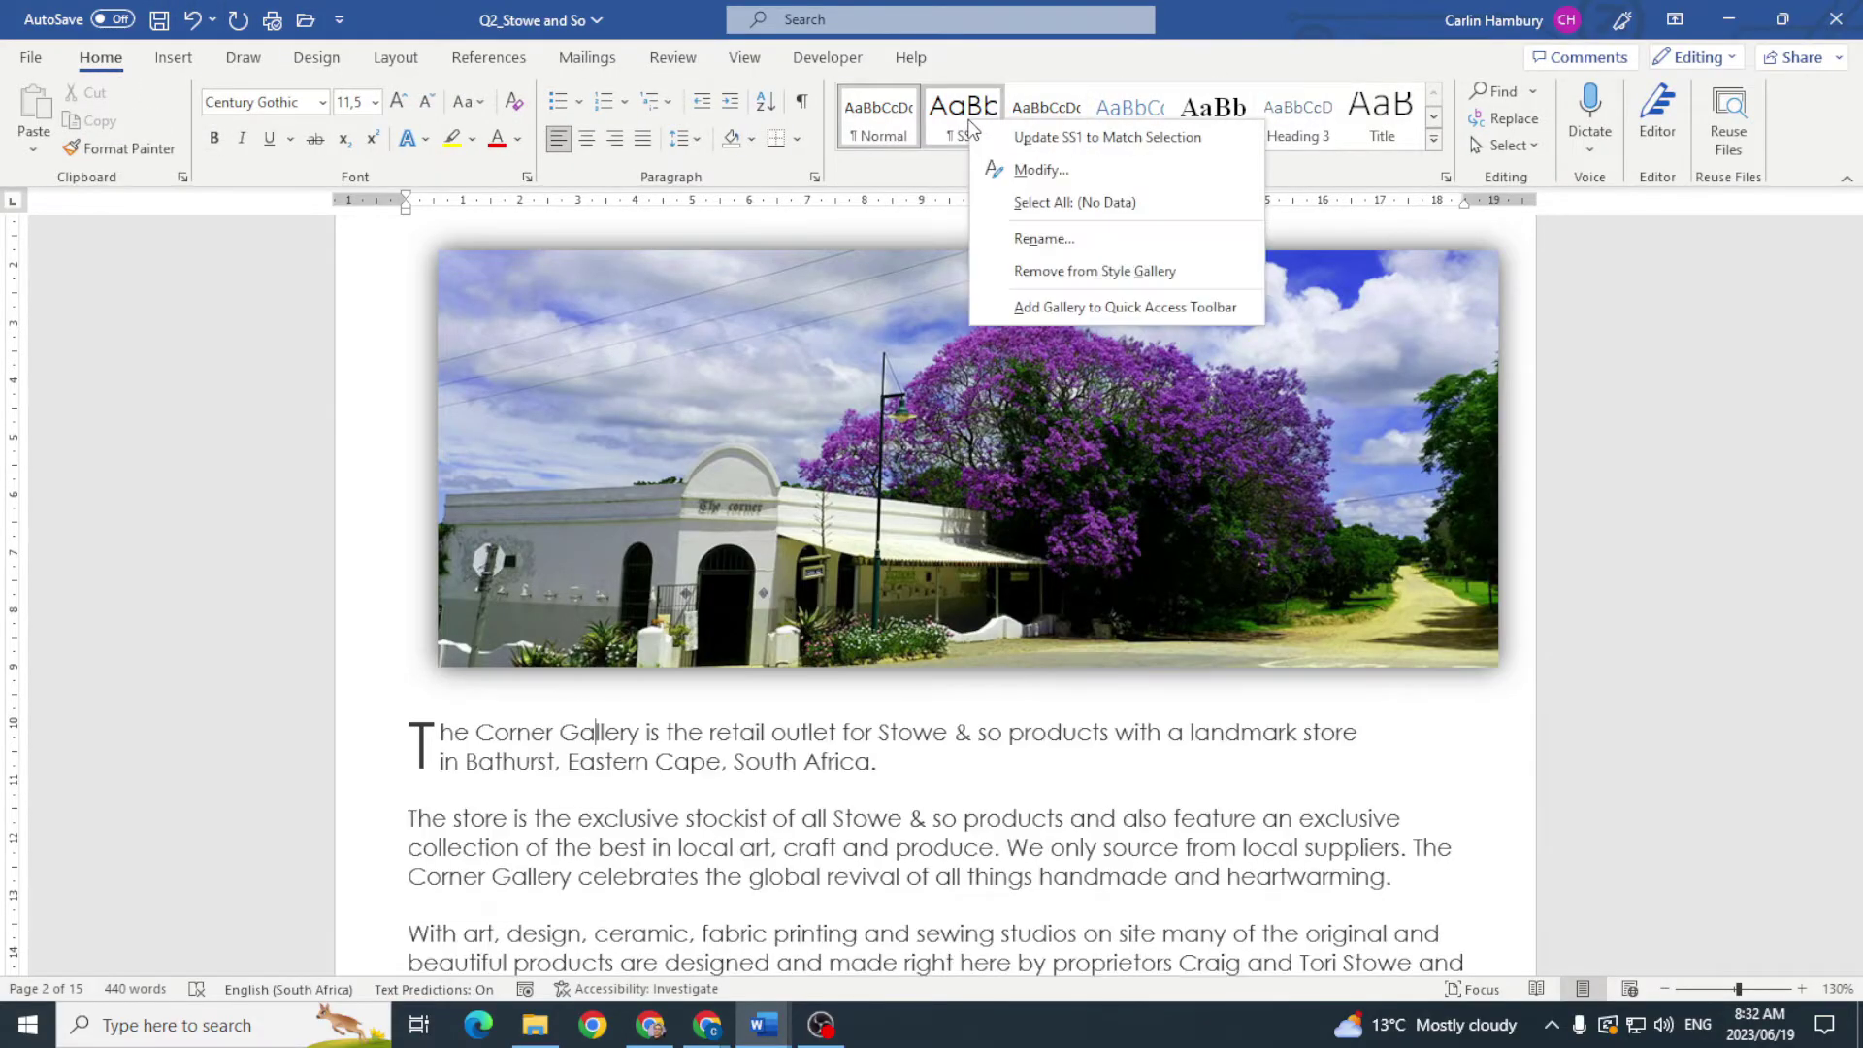
{"action": "left_click", "coordinate": [1027, 173]}
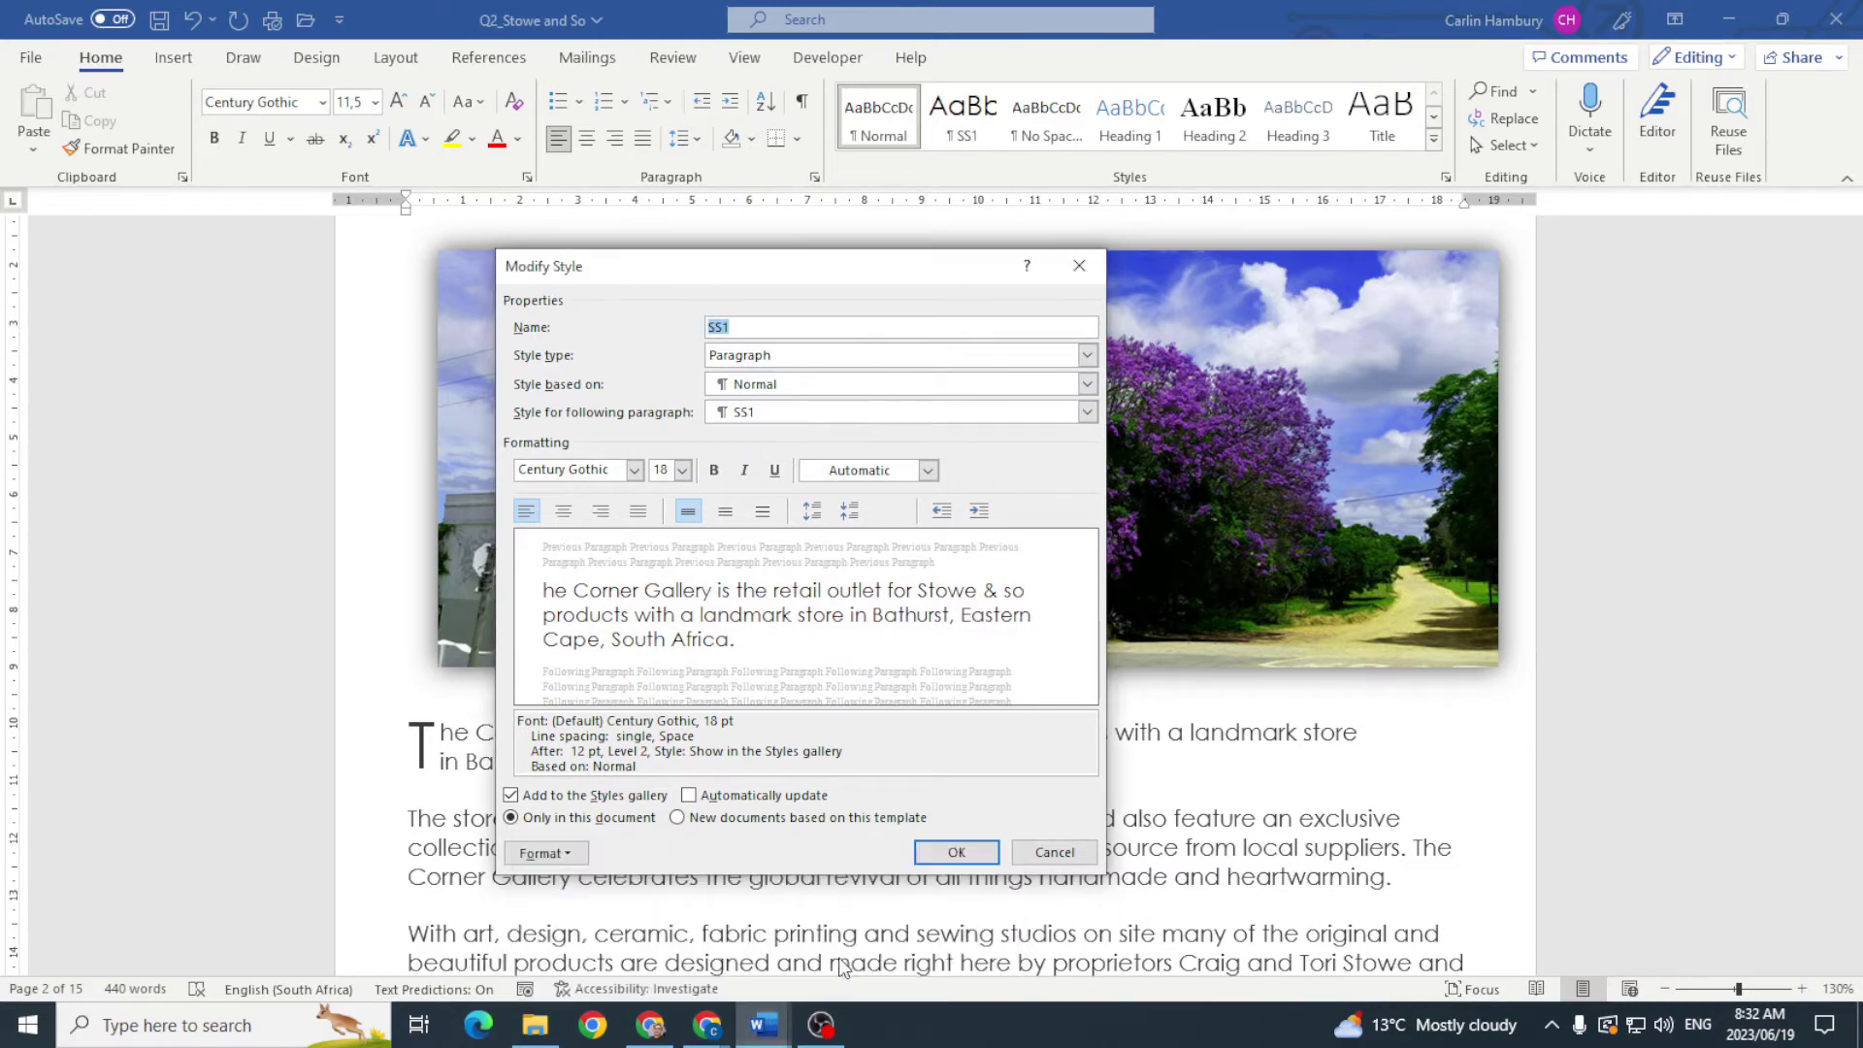
{"action": "left_click", "coordinate": [1048, 856]}
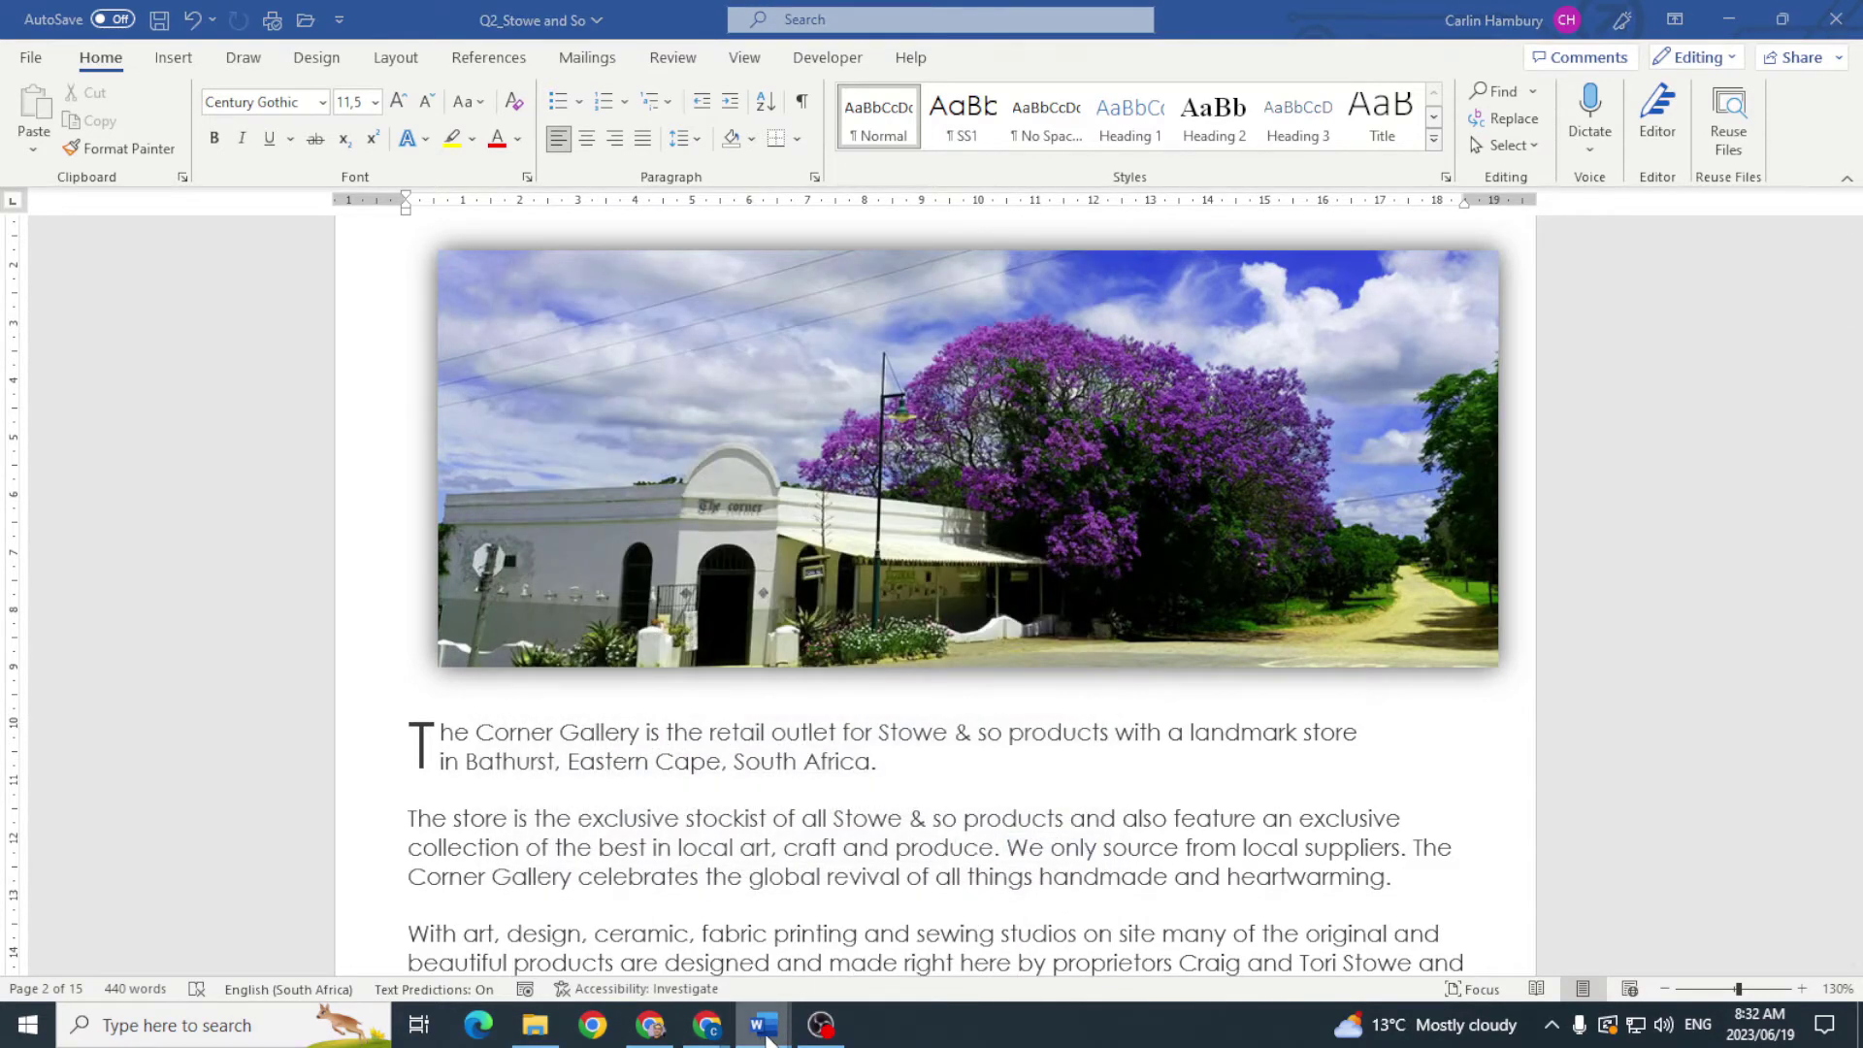
Step: Following task 2.5, make the SS1 style purple, bold and italic, and apply it to the heading The Corner Gallery
{"action": "mouse_move", "coordinate": [765, 1029]}
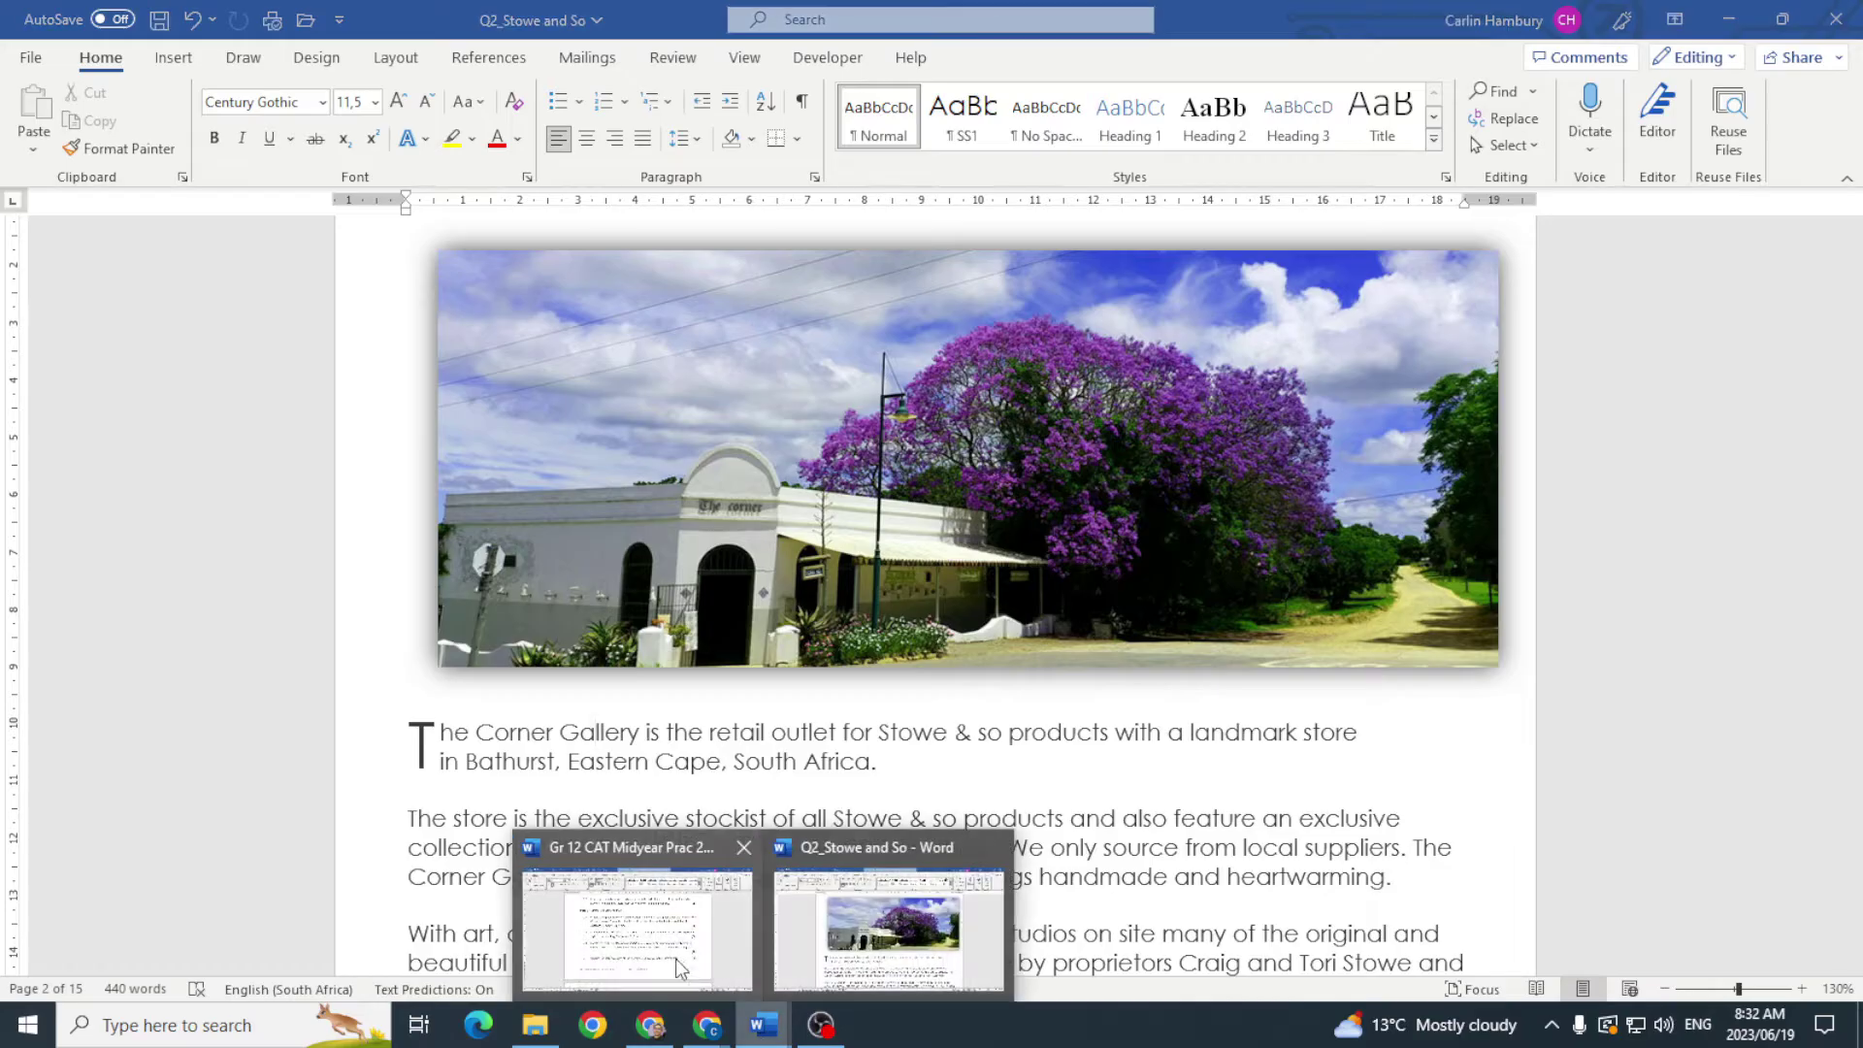
{"action": "left_click", "coordinate": [675, 959]}
{"action": "left_click_drag", "start_coordinate": [972, 536], "coordinate": [1267, 537]}
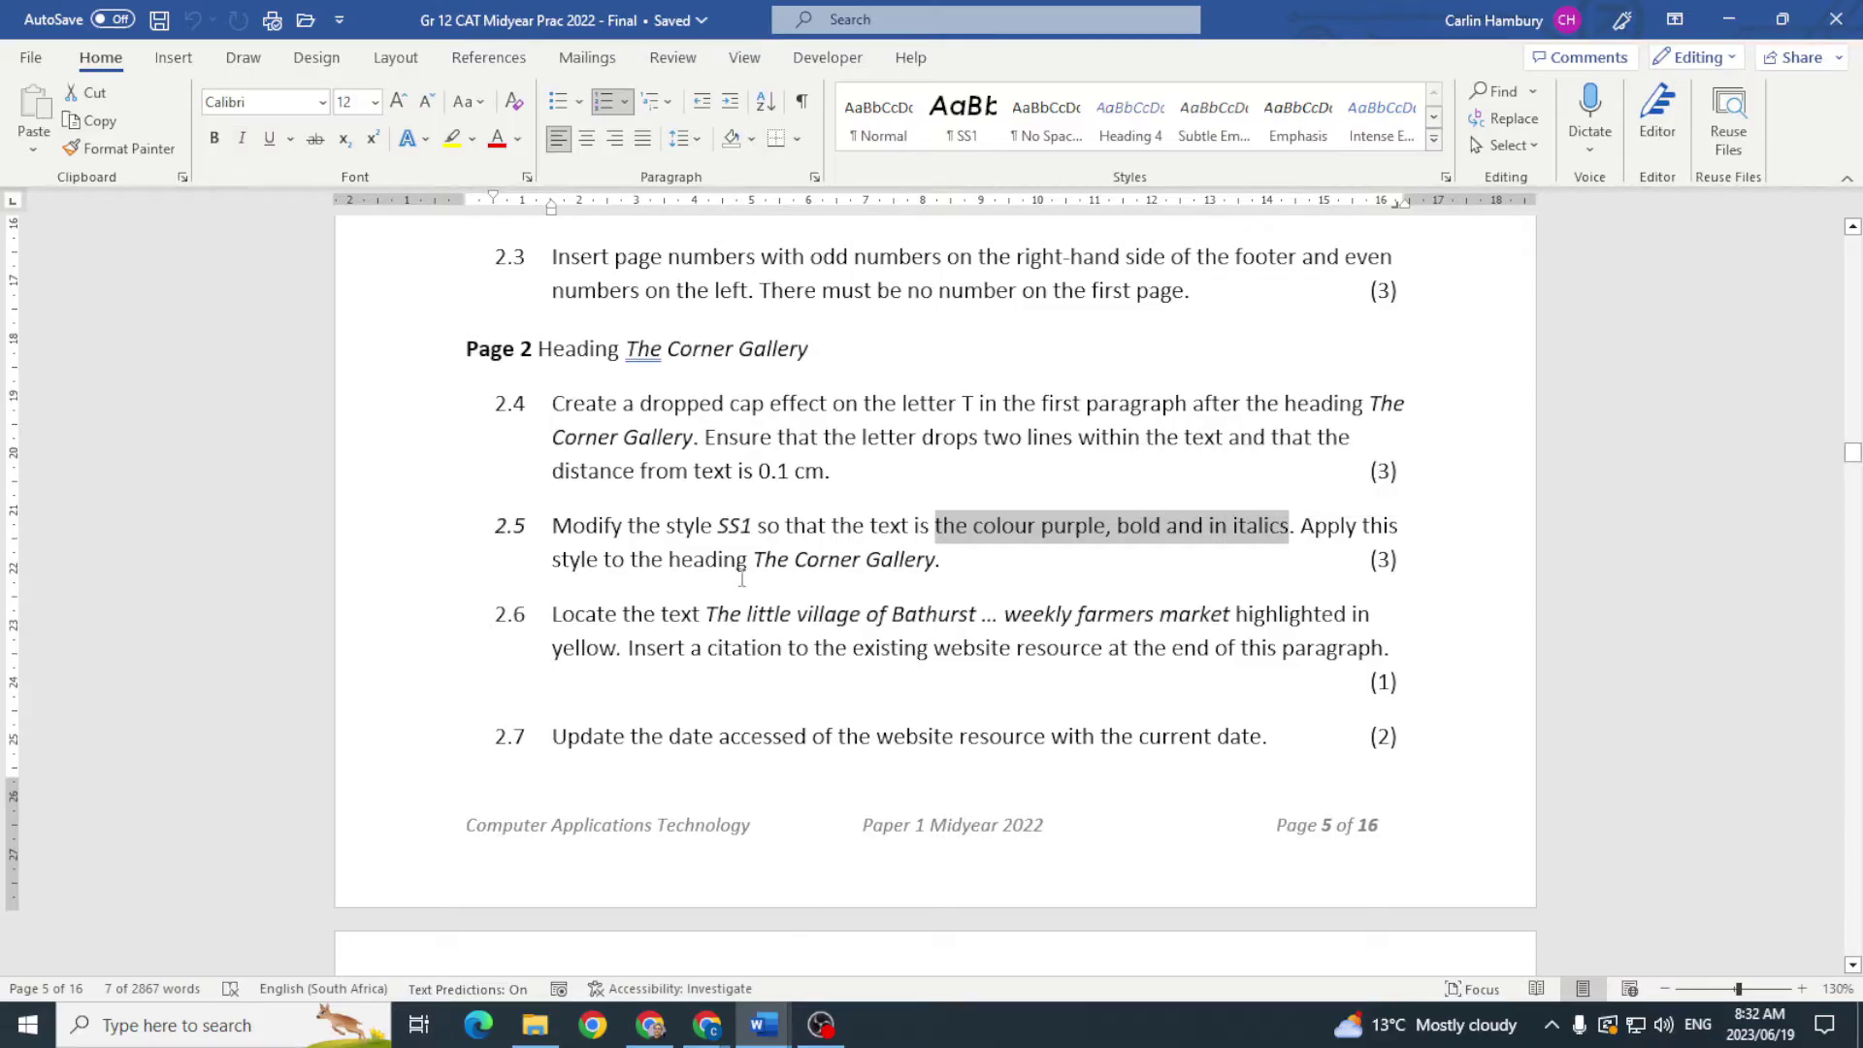
{"action": "left_click", "coordinate": [764, 1024]}
{"action": "left_click", "coordinate": [845, 971]}
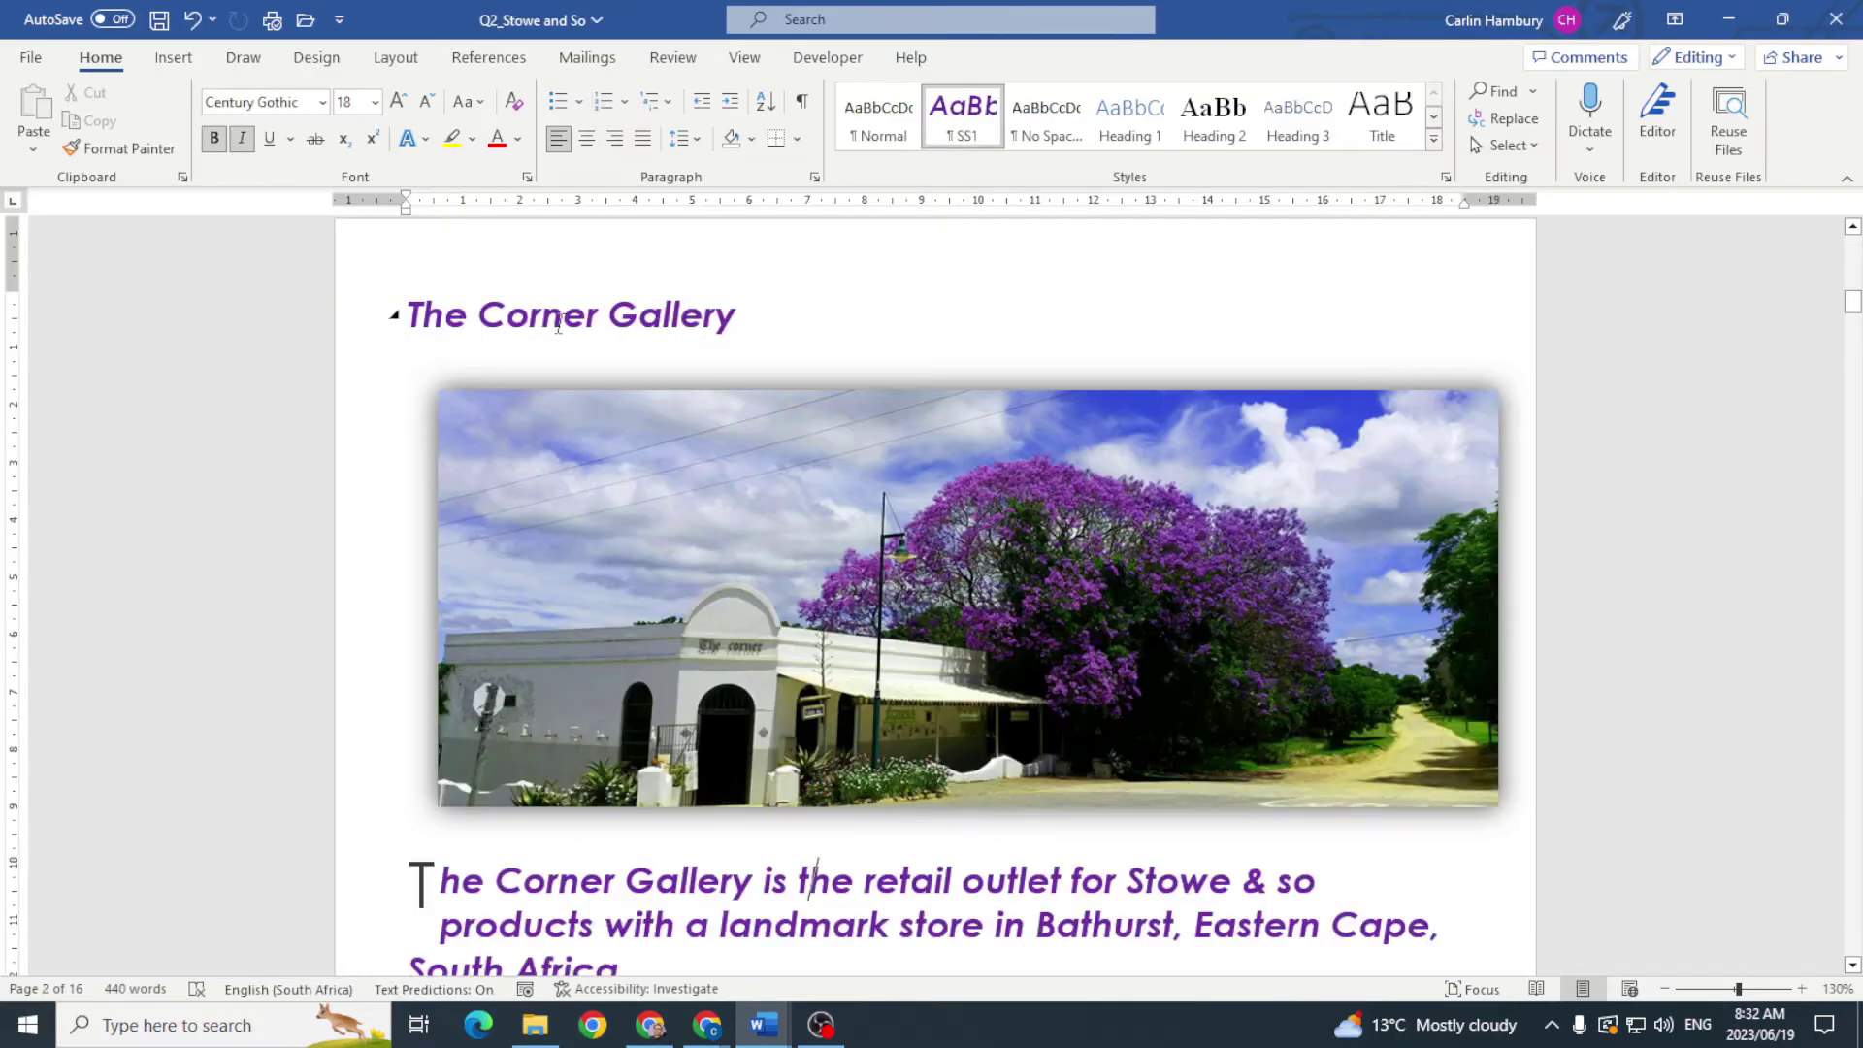
{"action": "left_click_drag", "start_coordinate": [482, 319], "coordinate": [766, 313]}
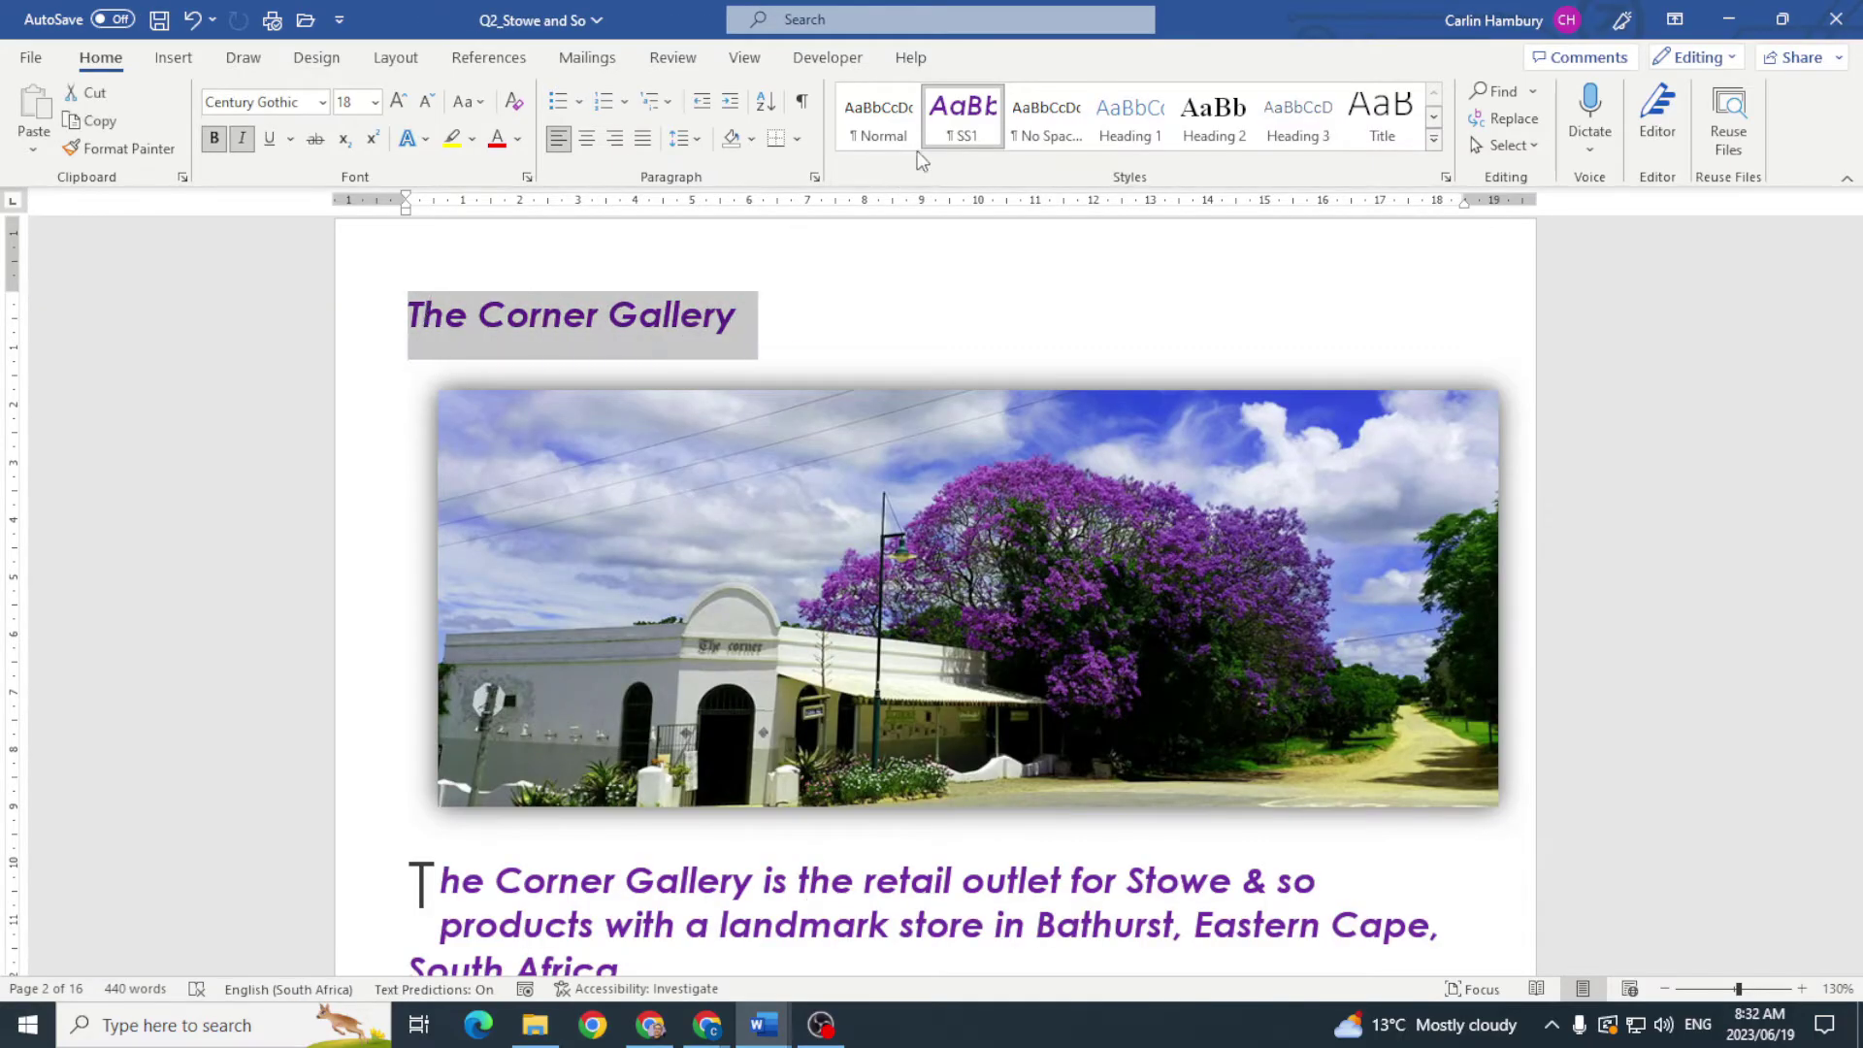
Step: Apply the Normal style to the first paragraph below the gallery picture
{"action": "scroll", "coordinate": [826, 761], "scroll_direction": "down", "scroll_amount": 2}
{"action": "scroll", "coordinate": [826, 762], "scroll_direction": "down", "scroll_amount": 1}
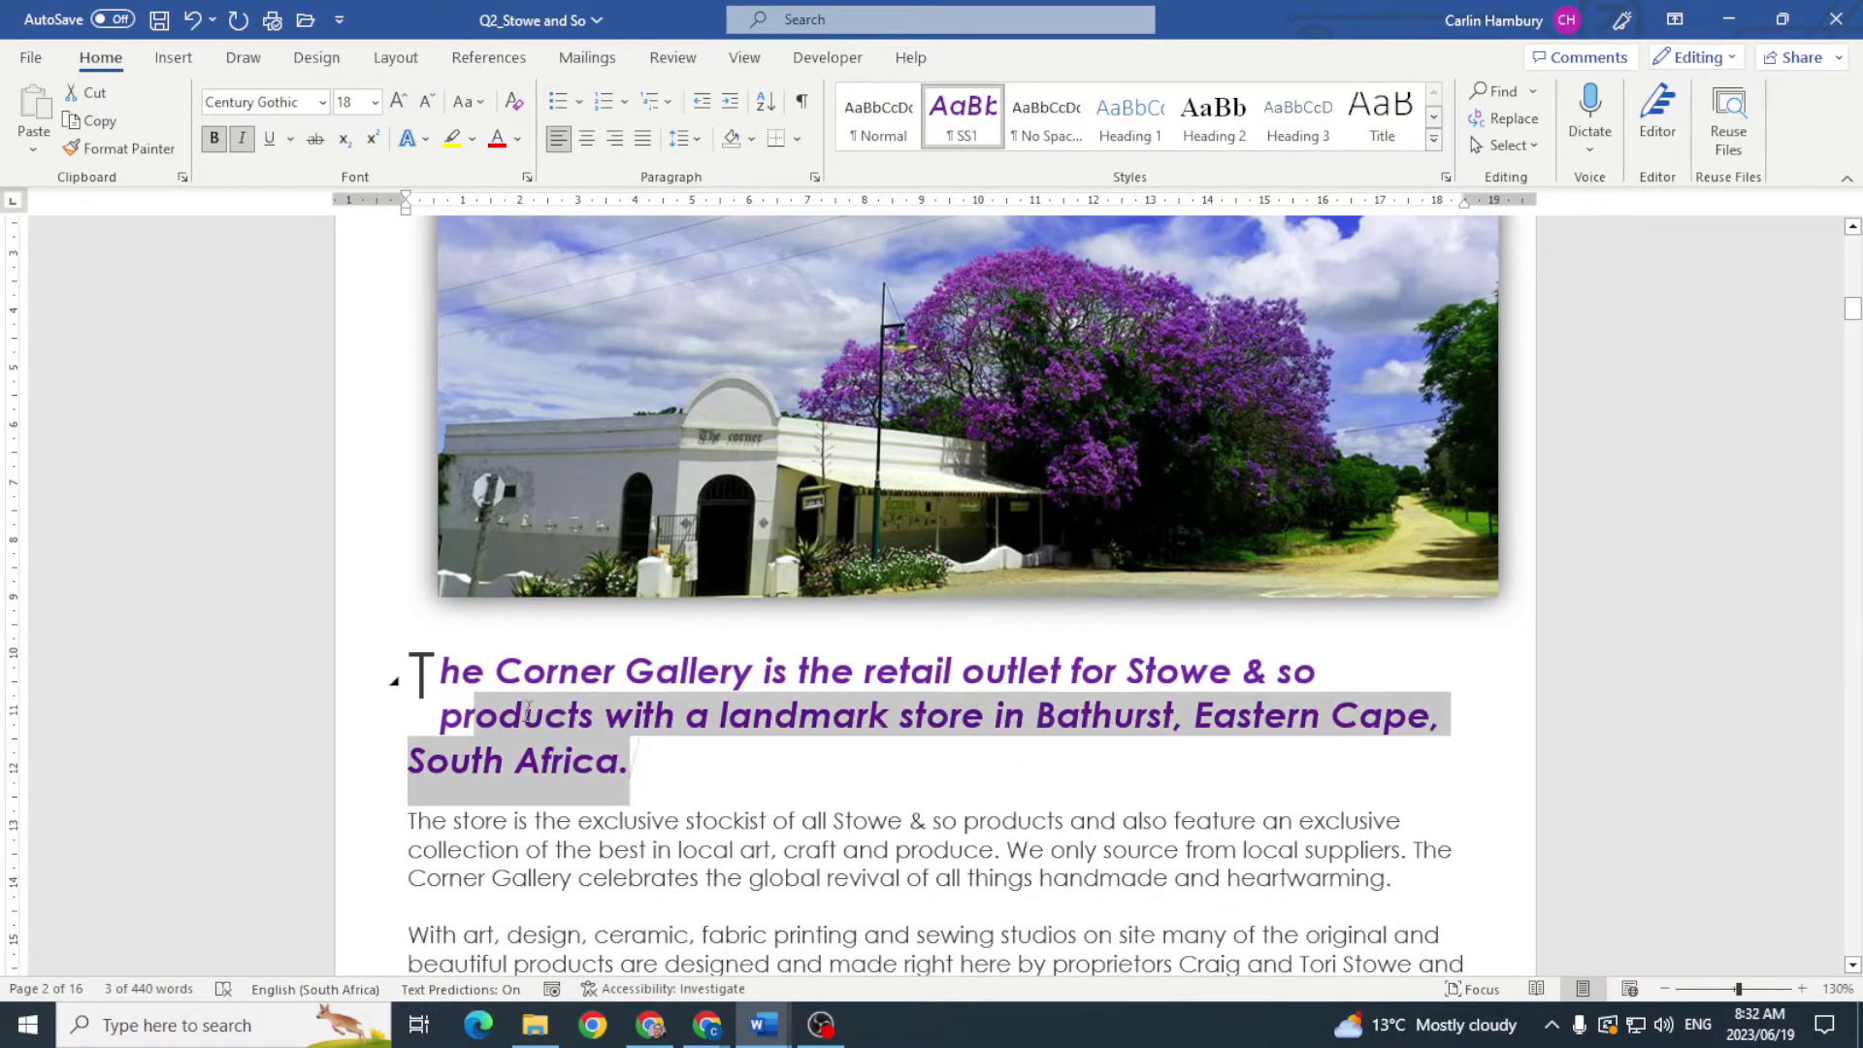
{"action": "triple_click", "coordinate": [682, 734]}
{"action": "left_click", "coordinate": [878, 116]}
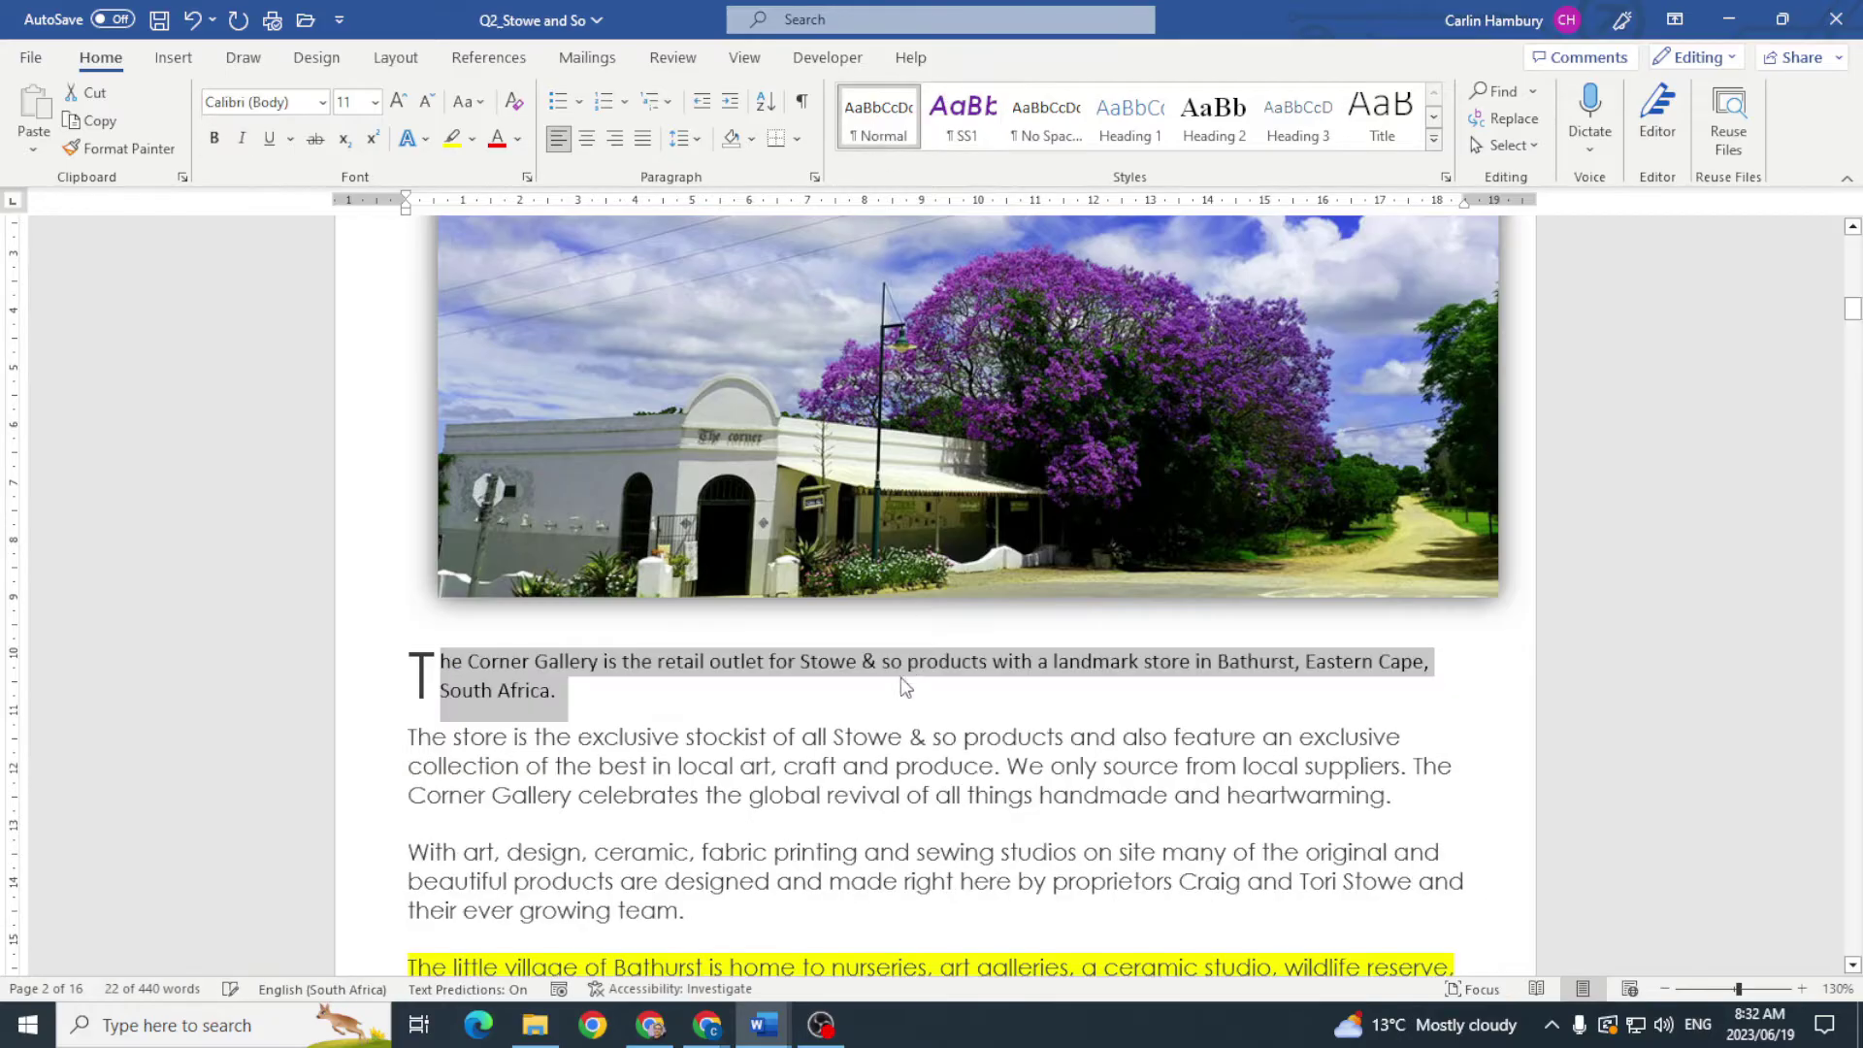
Step: Undo the recent style changes to The Corner Gallery heading and first paragraph, including the SS1 style modification
{"action": "key", "text": "ctrl+z"}
{"action": "key", "text": "ctrl+z"}
{"action": "key", "text": "ctrl+z"}
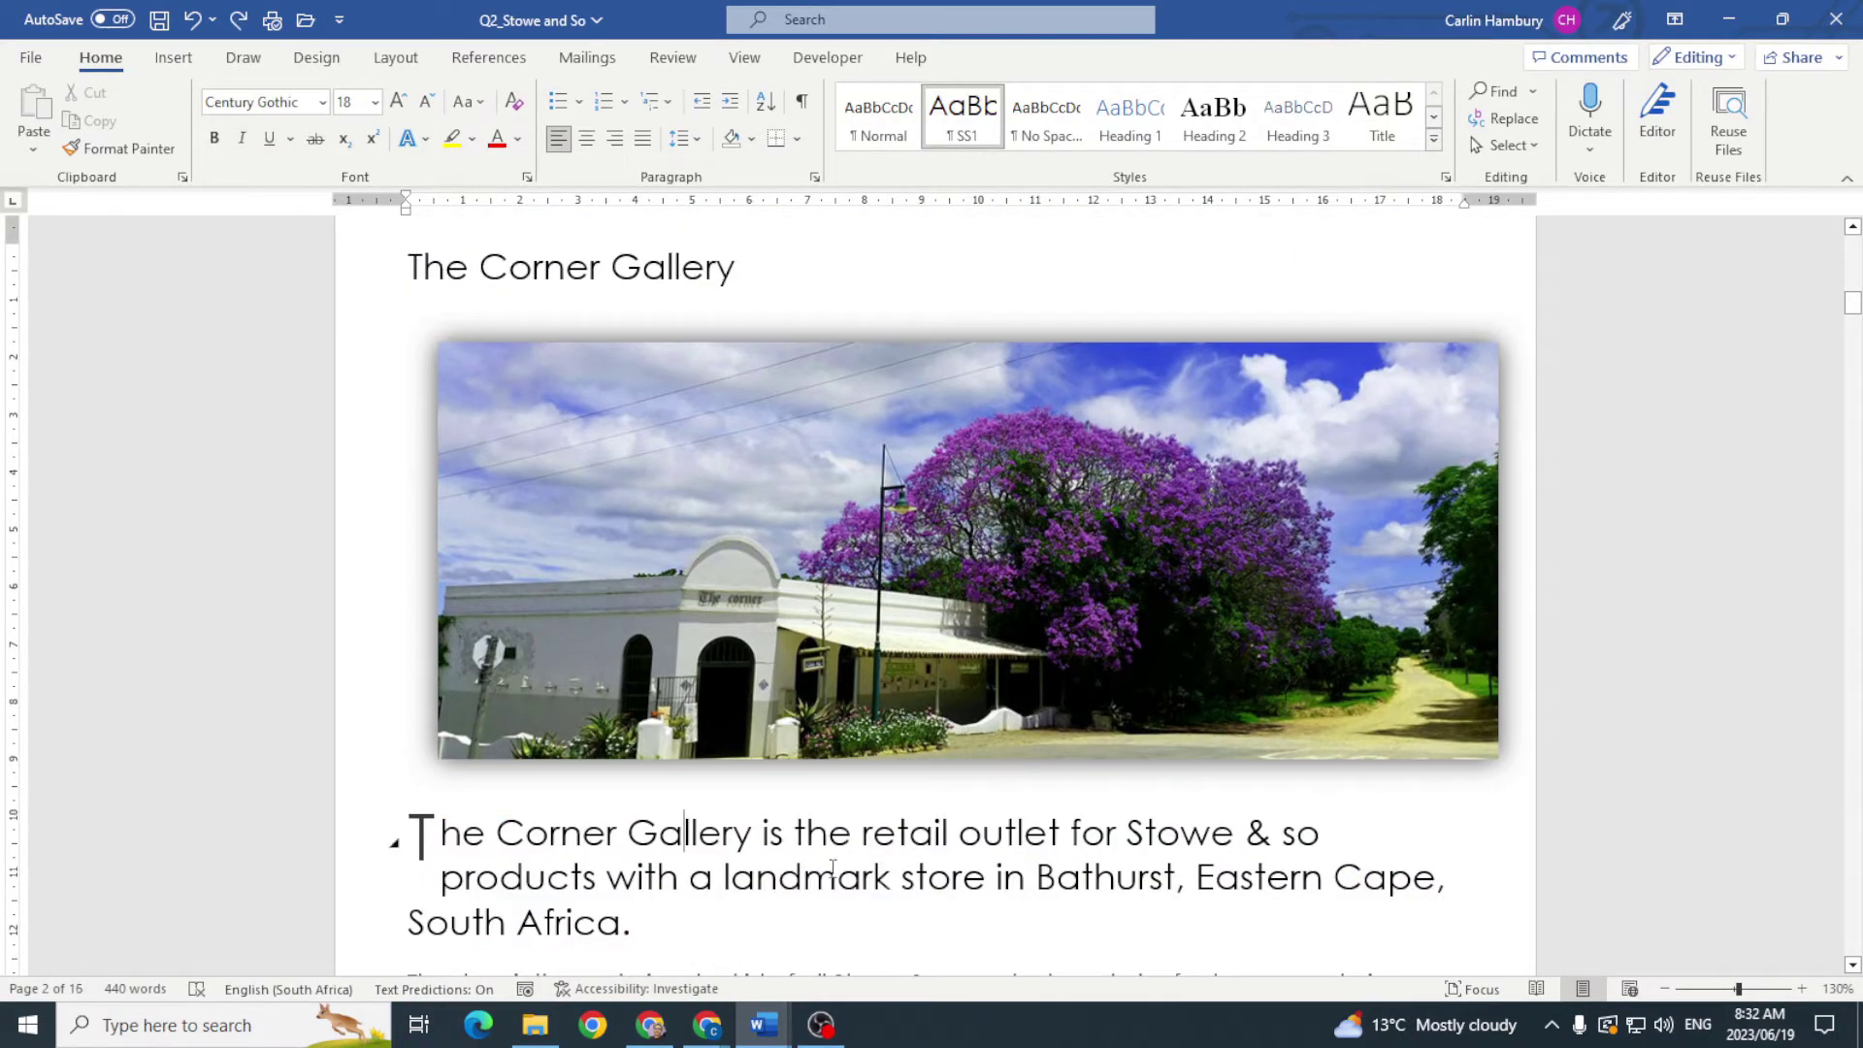
{"action": "key", "text": "ctrl+z"}
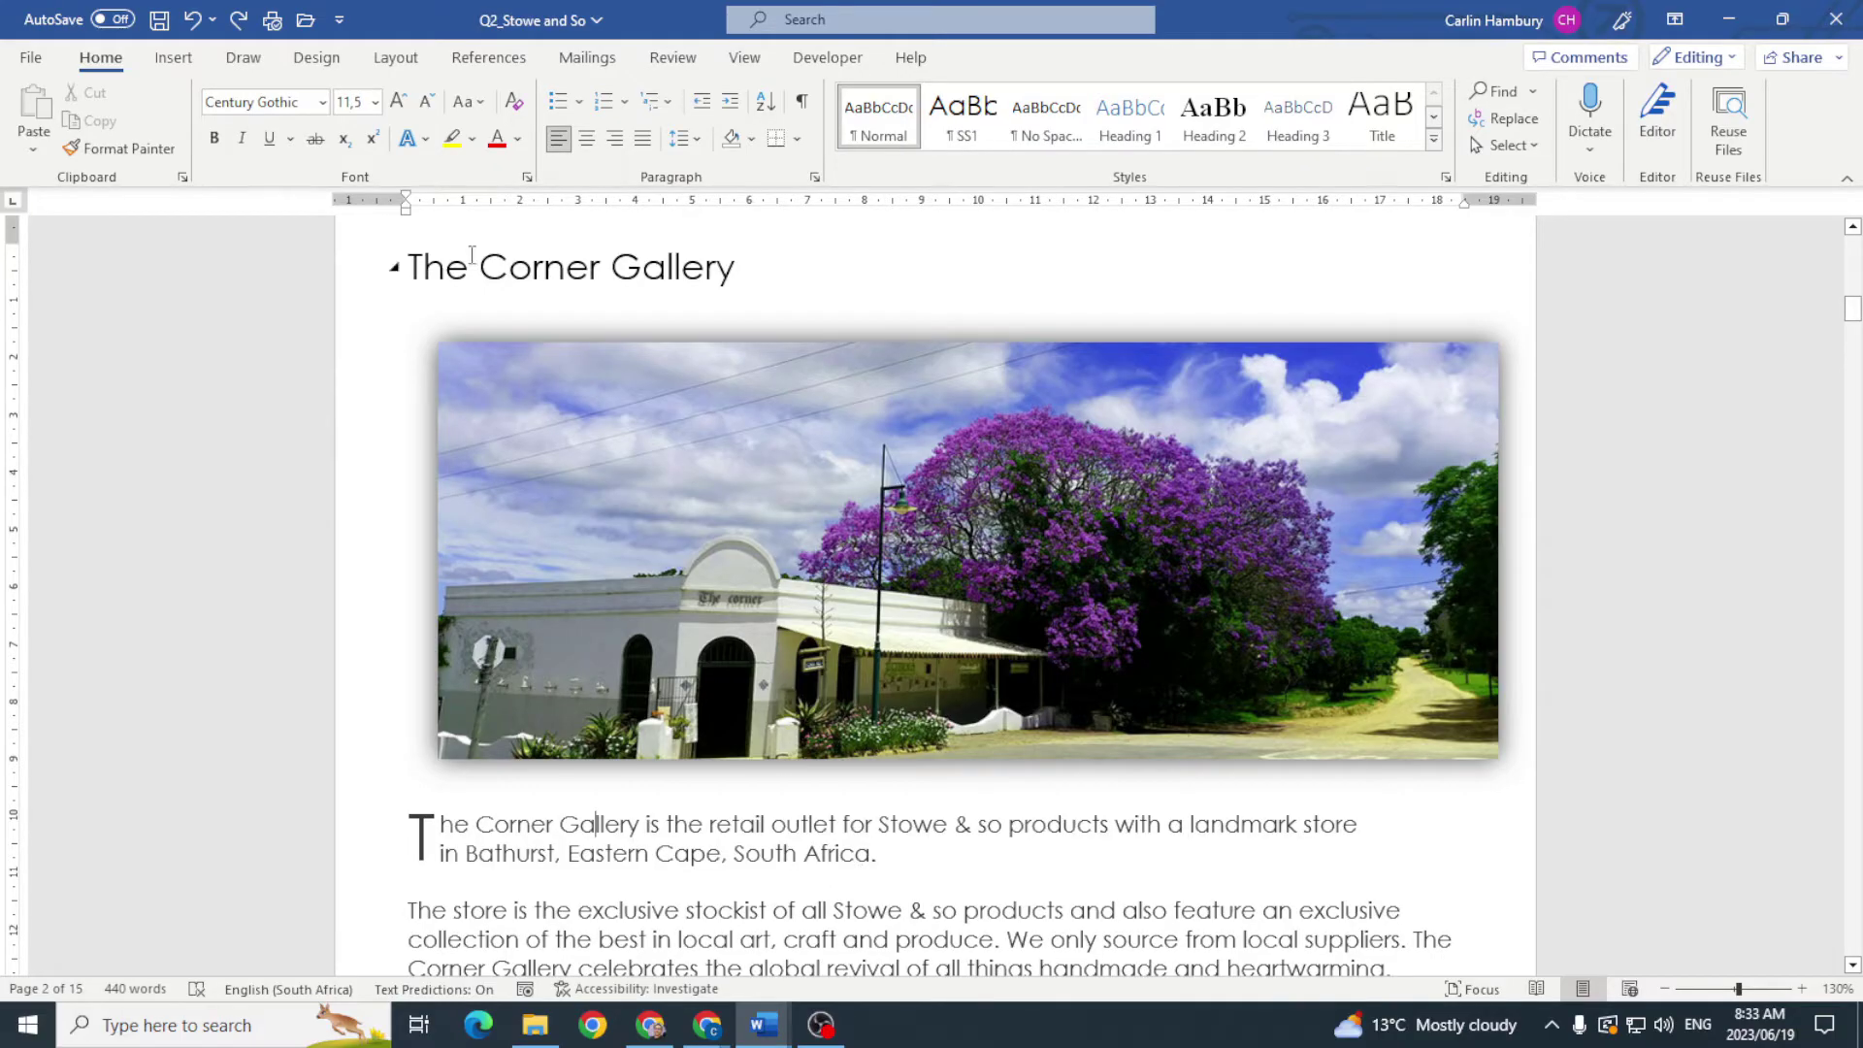
Step: Modify the SS1 style to purple, bold and italic text, with The Corner Gallery heading selected so that it takes the style
{"action": "left_click_drag", "start_coordinate": [415, 269], "coordinate": [753, 276]}
{"action": "right_click", "coordinate": [966, 119]}
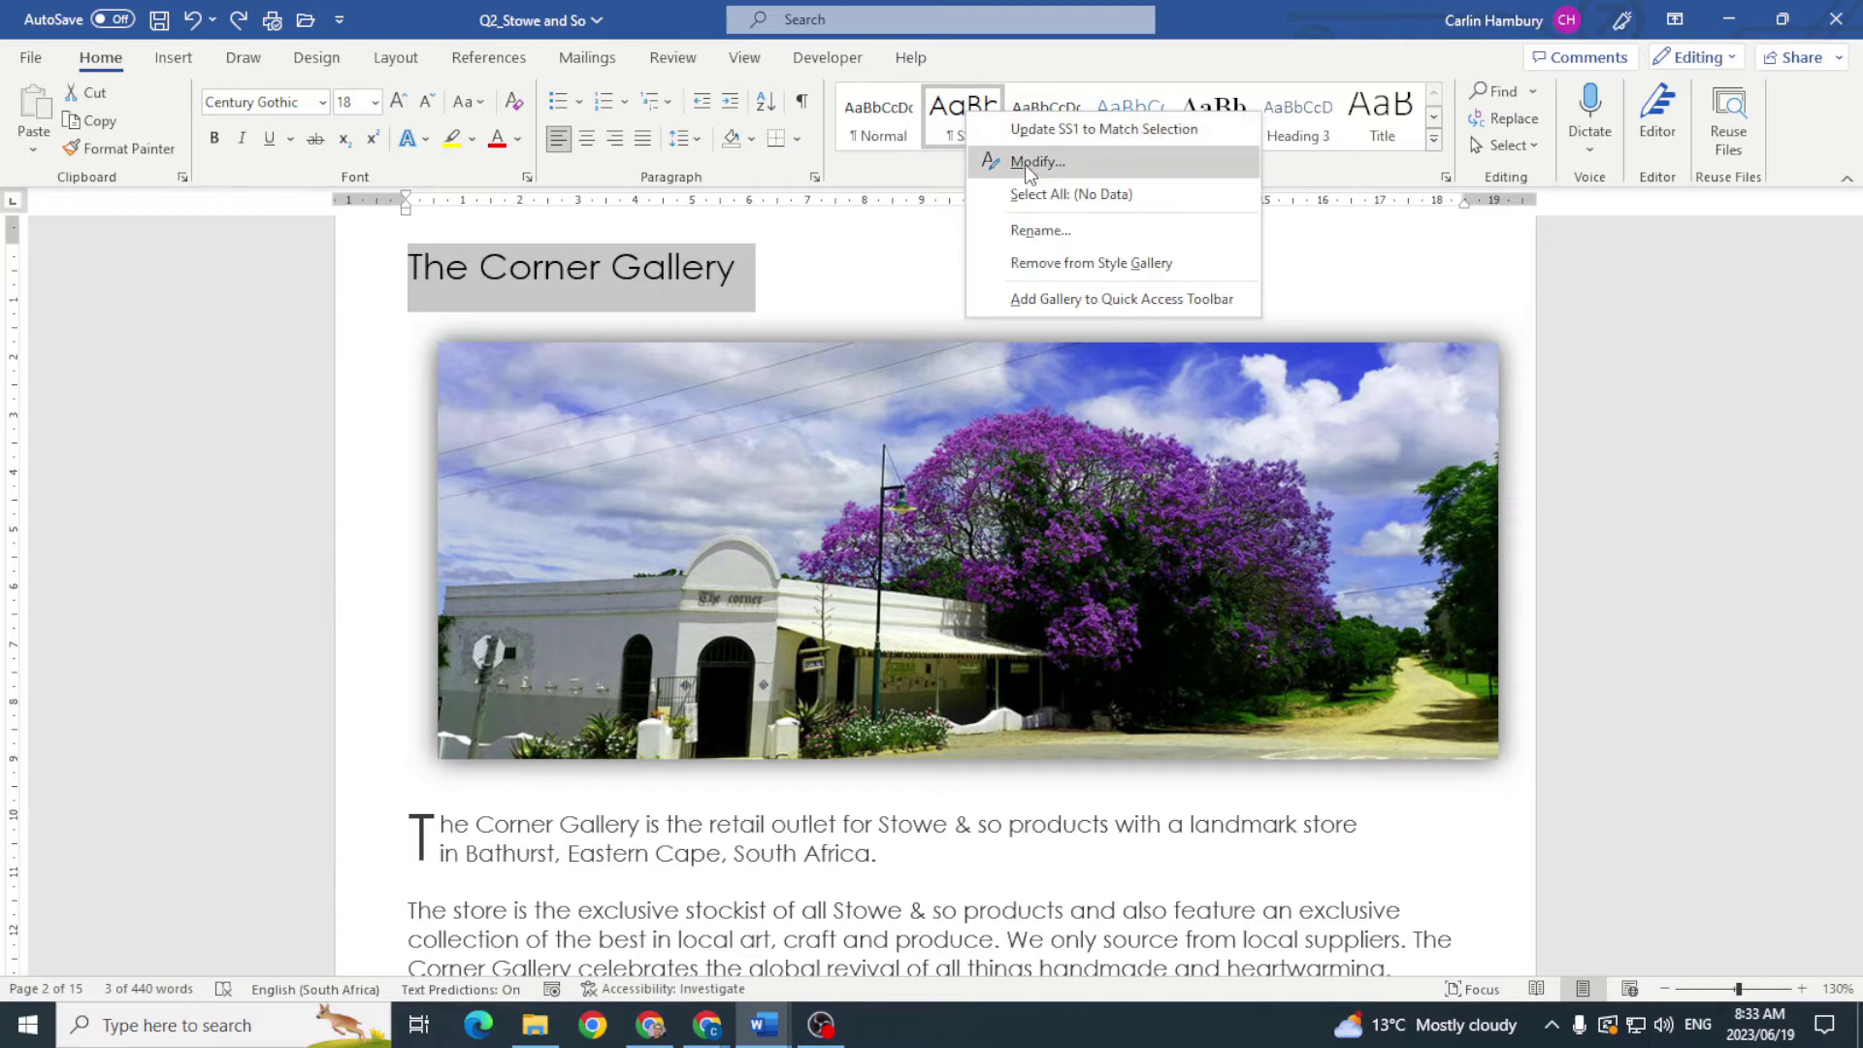
{"action": "left_click", "coordinate": [1024, 166]}
{"action": "left_click", "coordinate": [906, 475]}
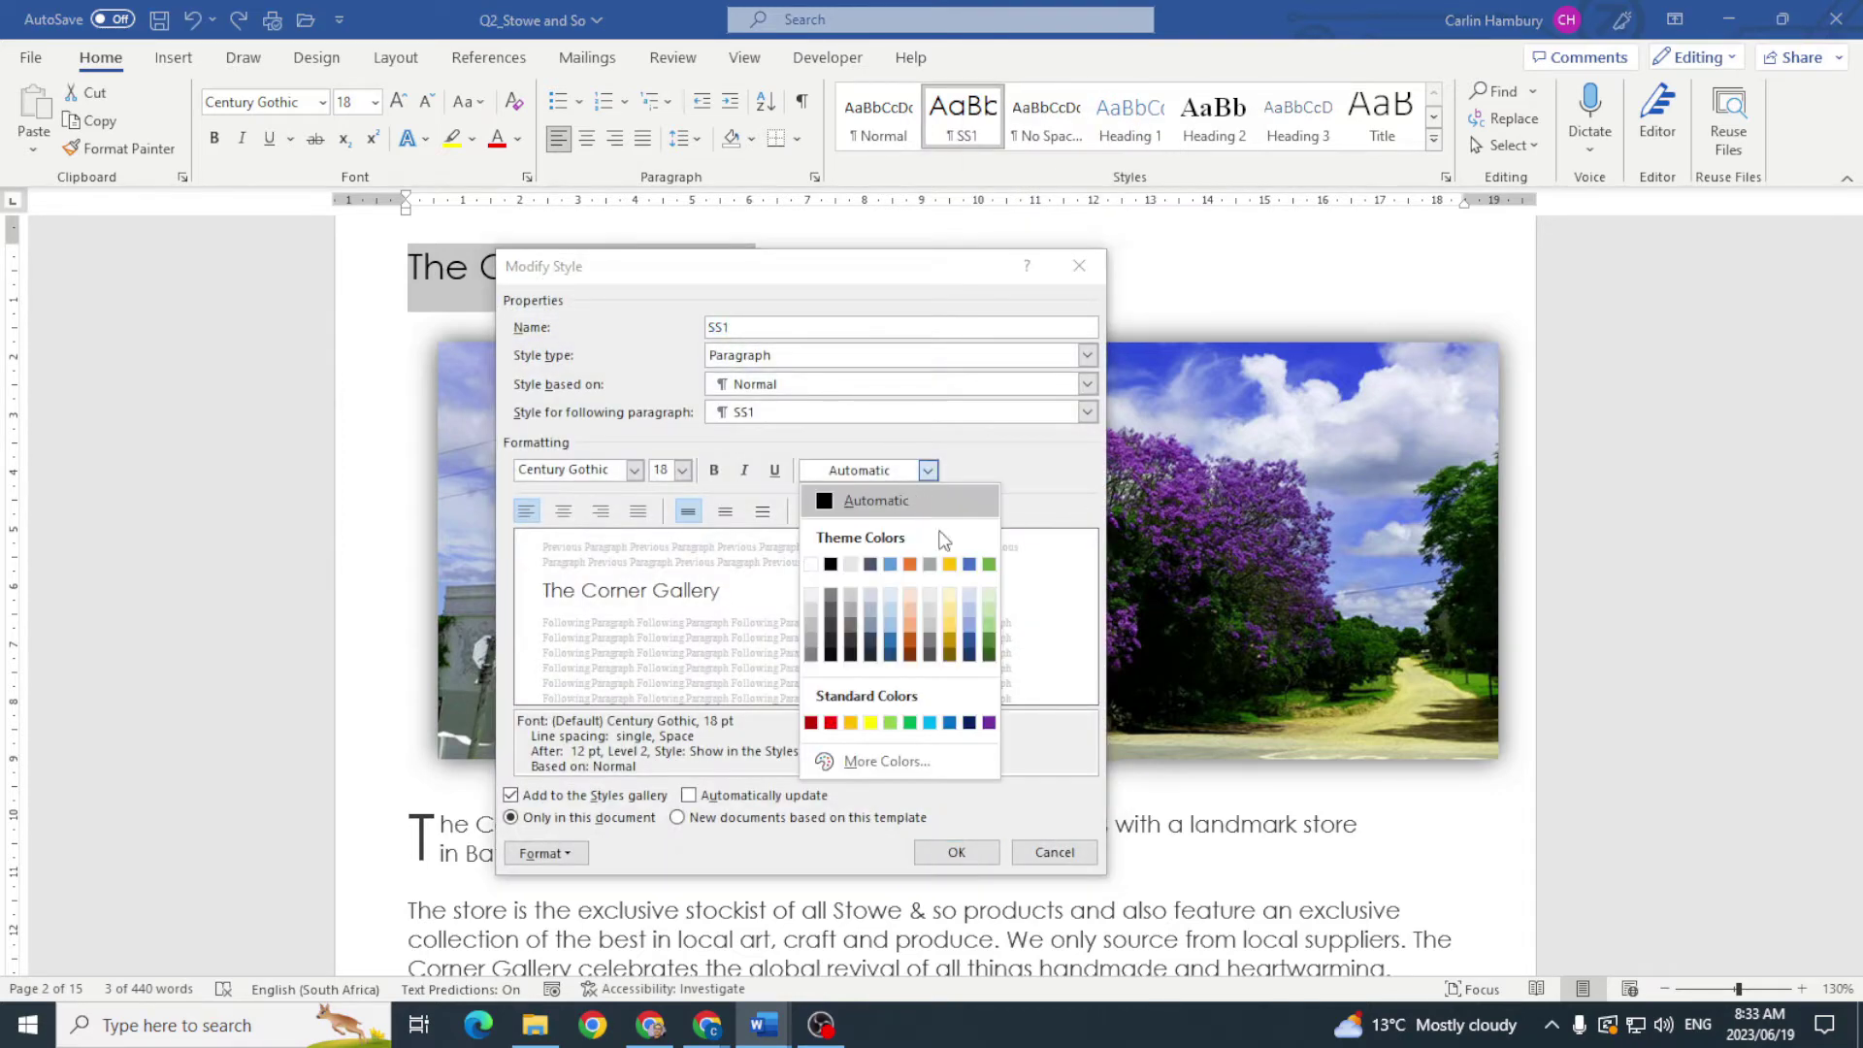
{"action": "left_click", "coordinate": [989, 720]}
{"action": "left_click", "coordinate": [716, 471]}
{"action": "left_click", "coordinate": [744, 471]}
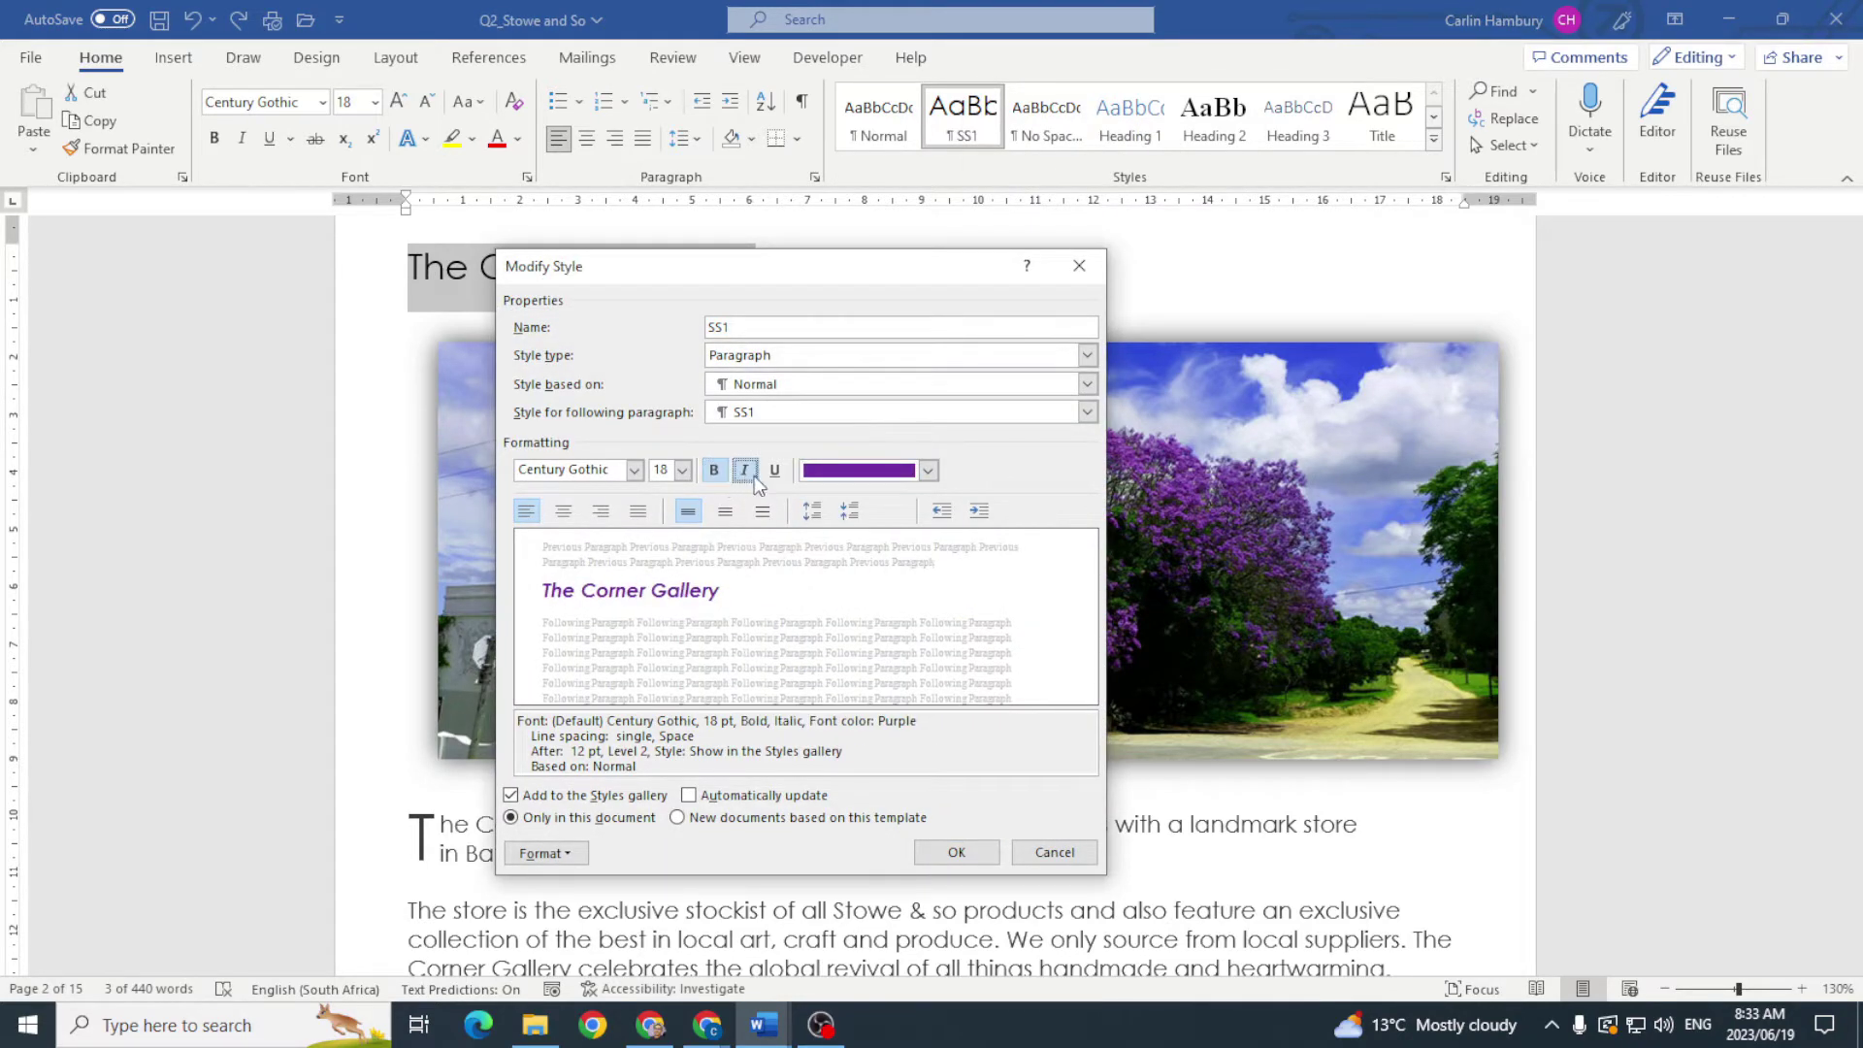
{"action": "left_click", "coordinate": [955, 851]}
{"action": "left_click", "coordinate": [955, 850]}
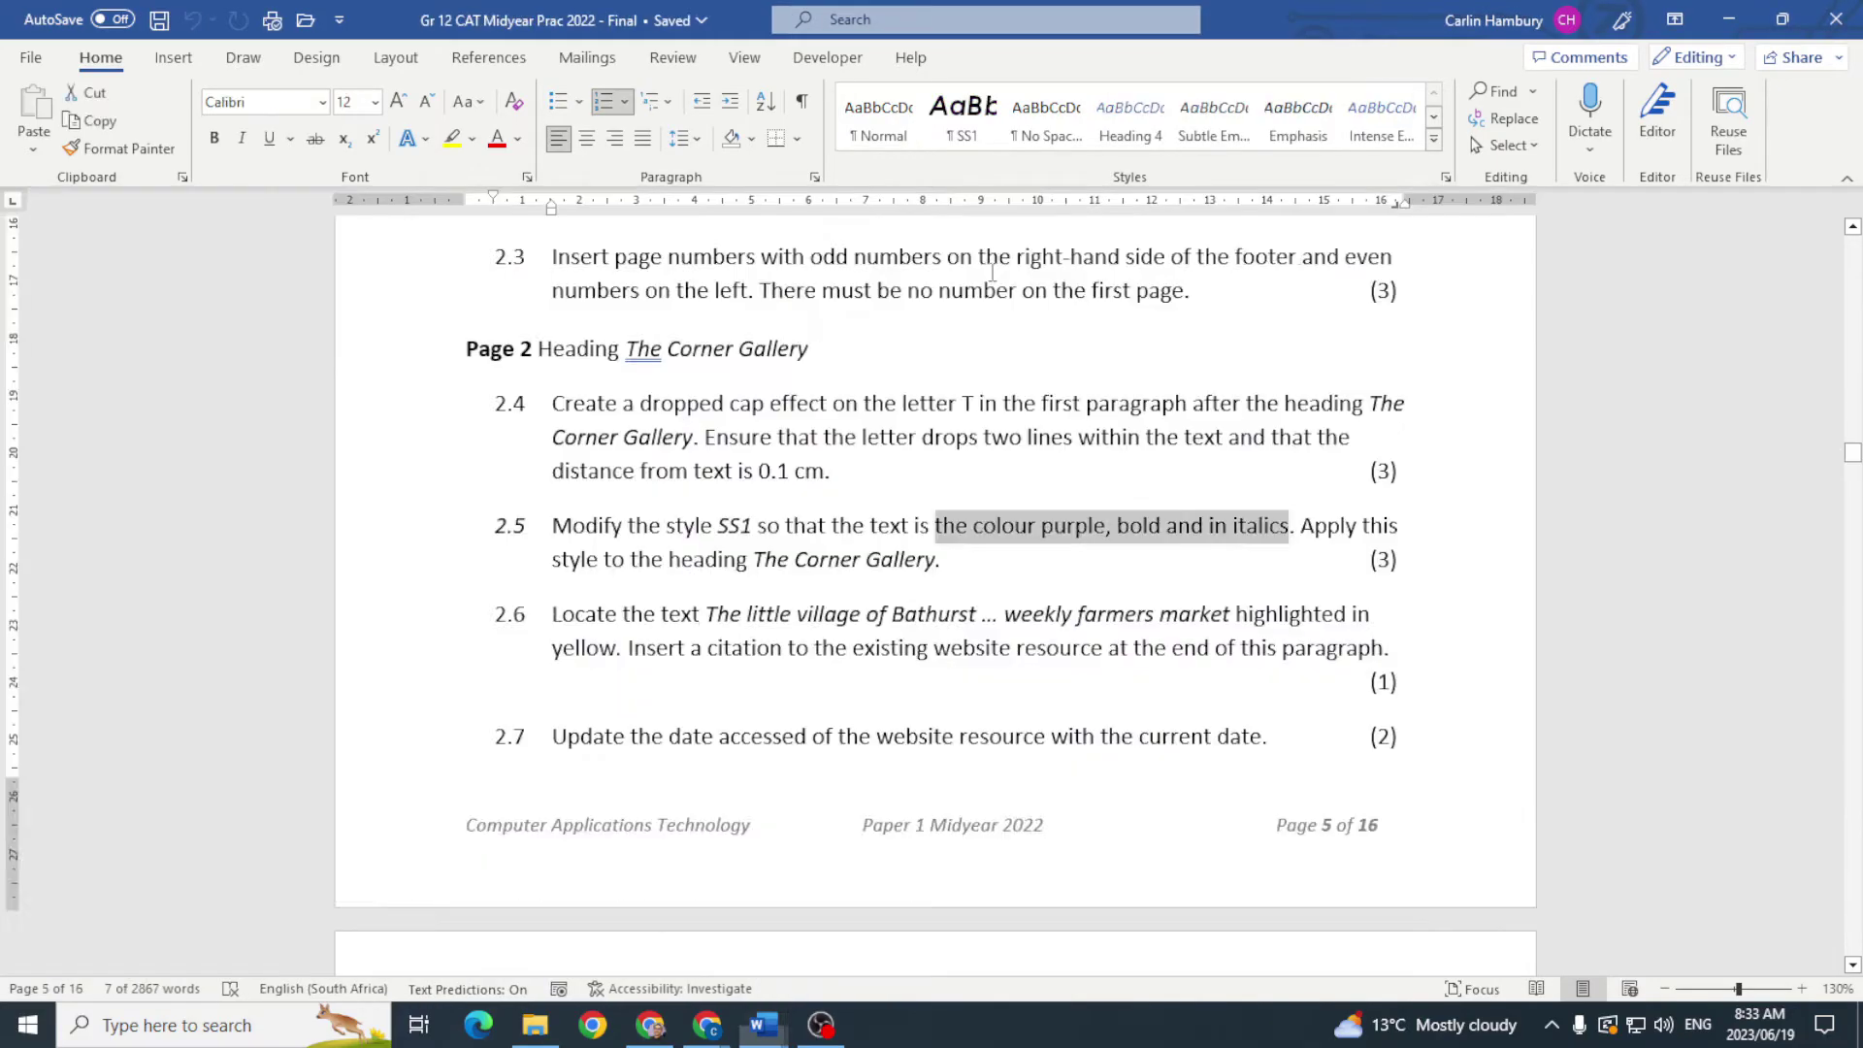
Step: Read task 2.8 in the exam paper and select the turquoise-highlighted artist names below the unSTABLE heading in Q2_Stowe and So
{"action": "scroll", "coordinate": [978, 615], "scroll_direction": "down", "scroll_amount": 5}
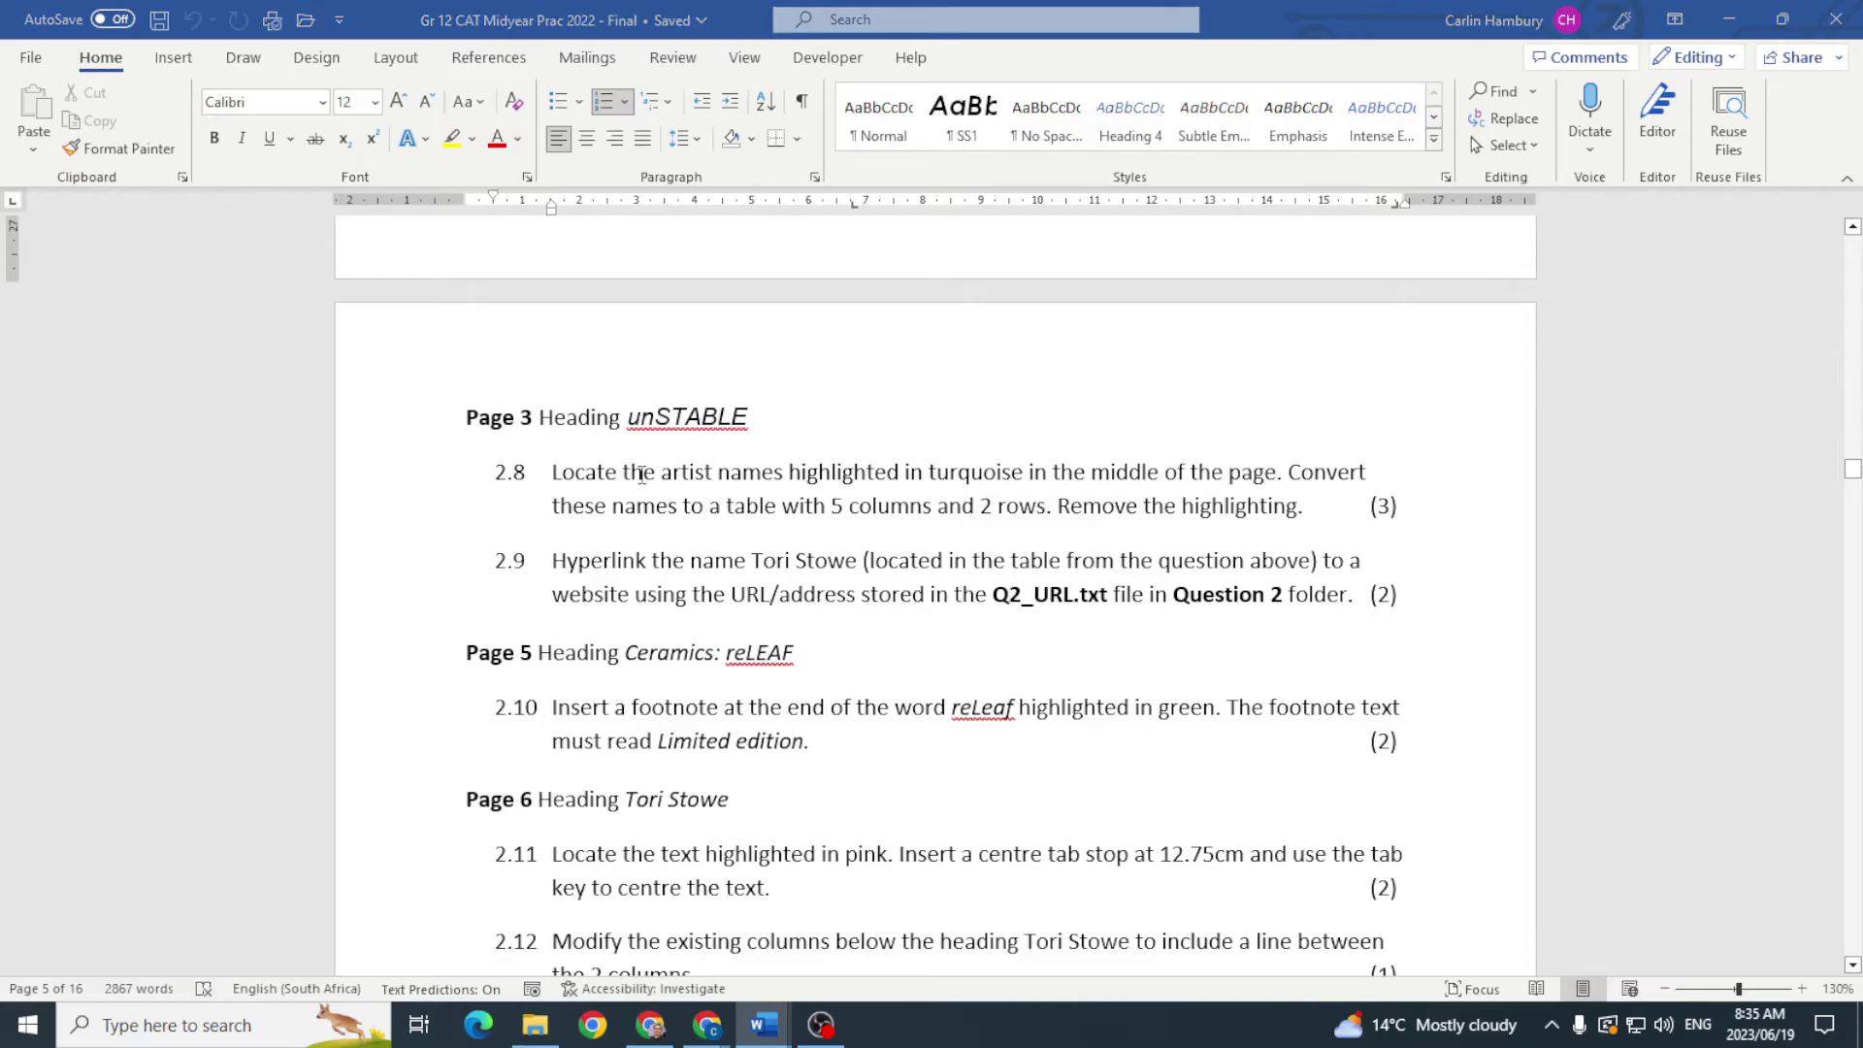
{"action": "key", "text": "alt+Tab"}
{"action": "scroll", "coordinate": [643, 485], "scroll_direction": "down", "scroll_amount": 10}
{"action": "double_click", "coordinate": [493, 303]}
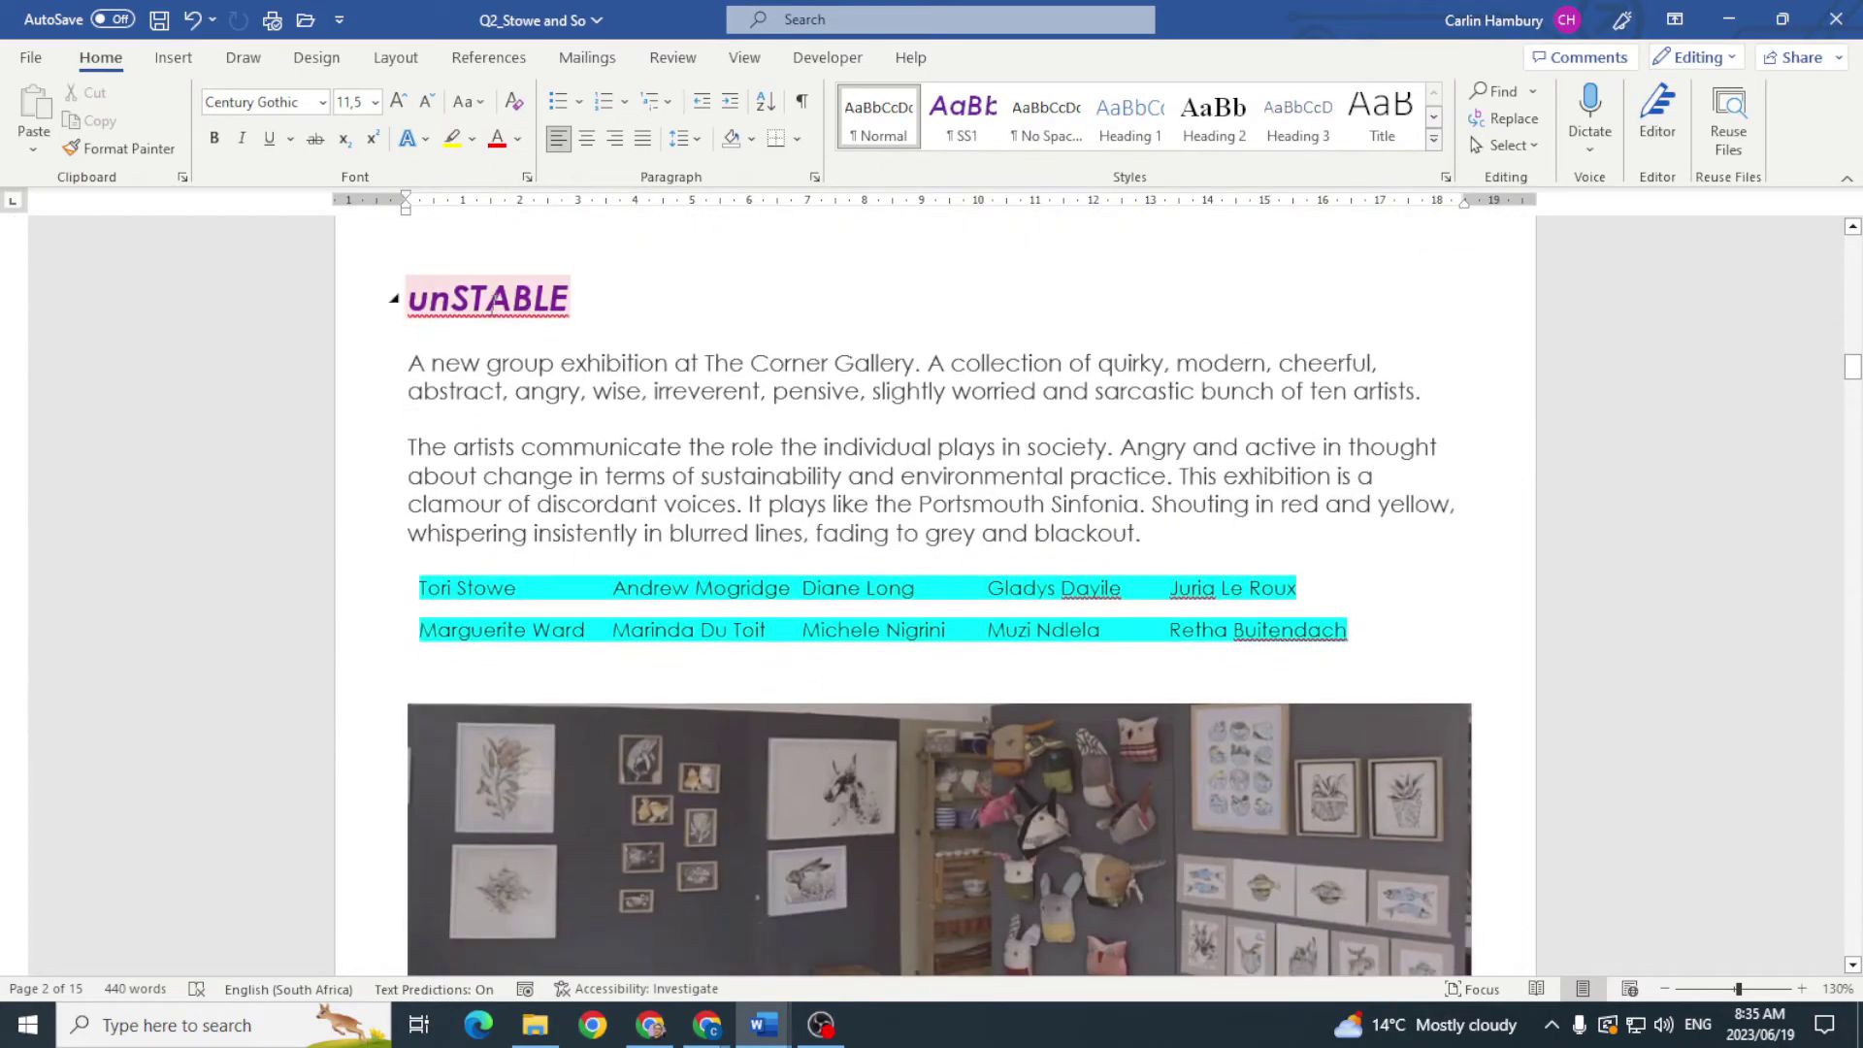
{"action": "left_click", "coordinate": [595, 357]}
{"action": "key", "text": "alt+Tab"}
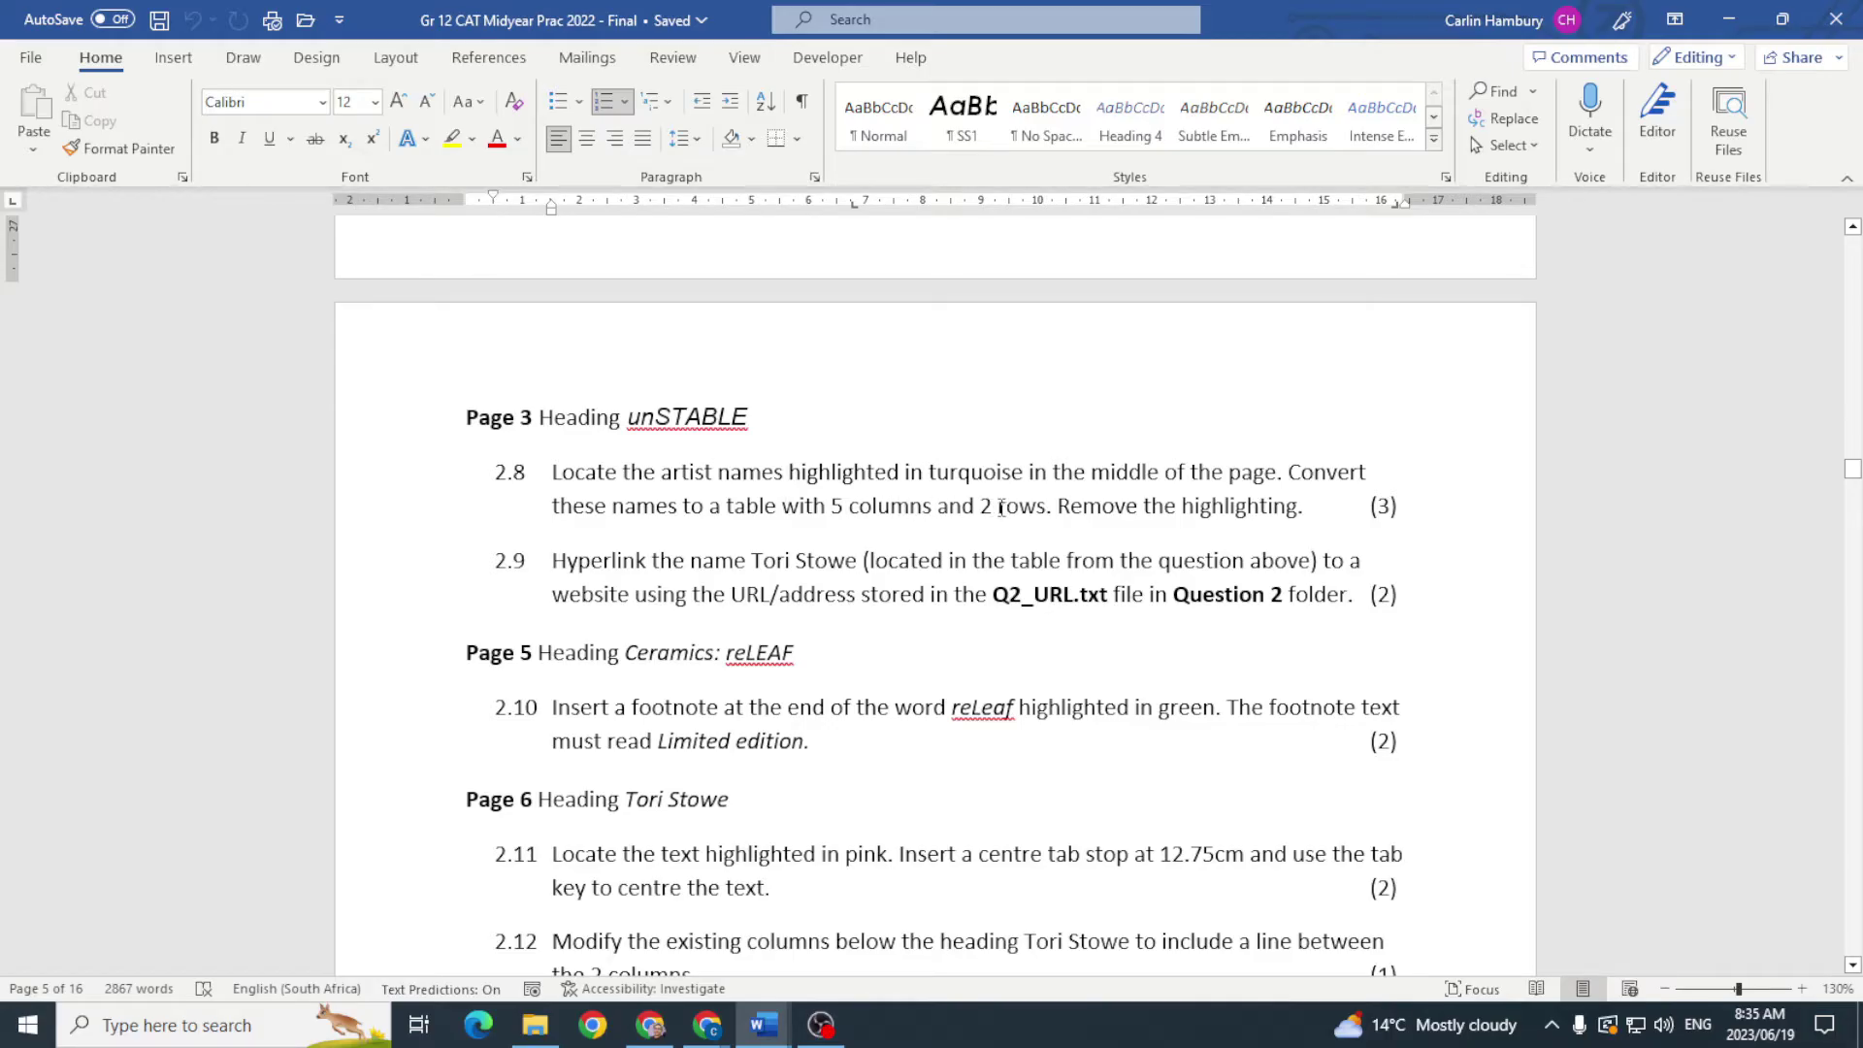
{"action": "key", "text": "alt+Tab"}
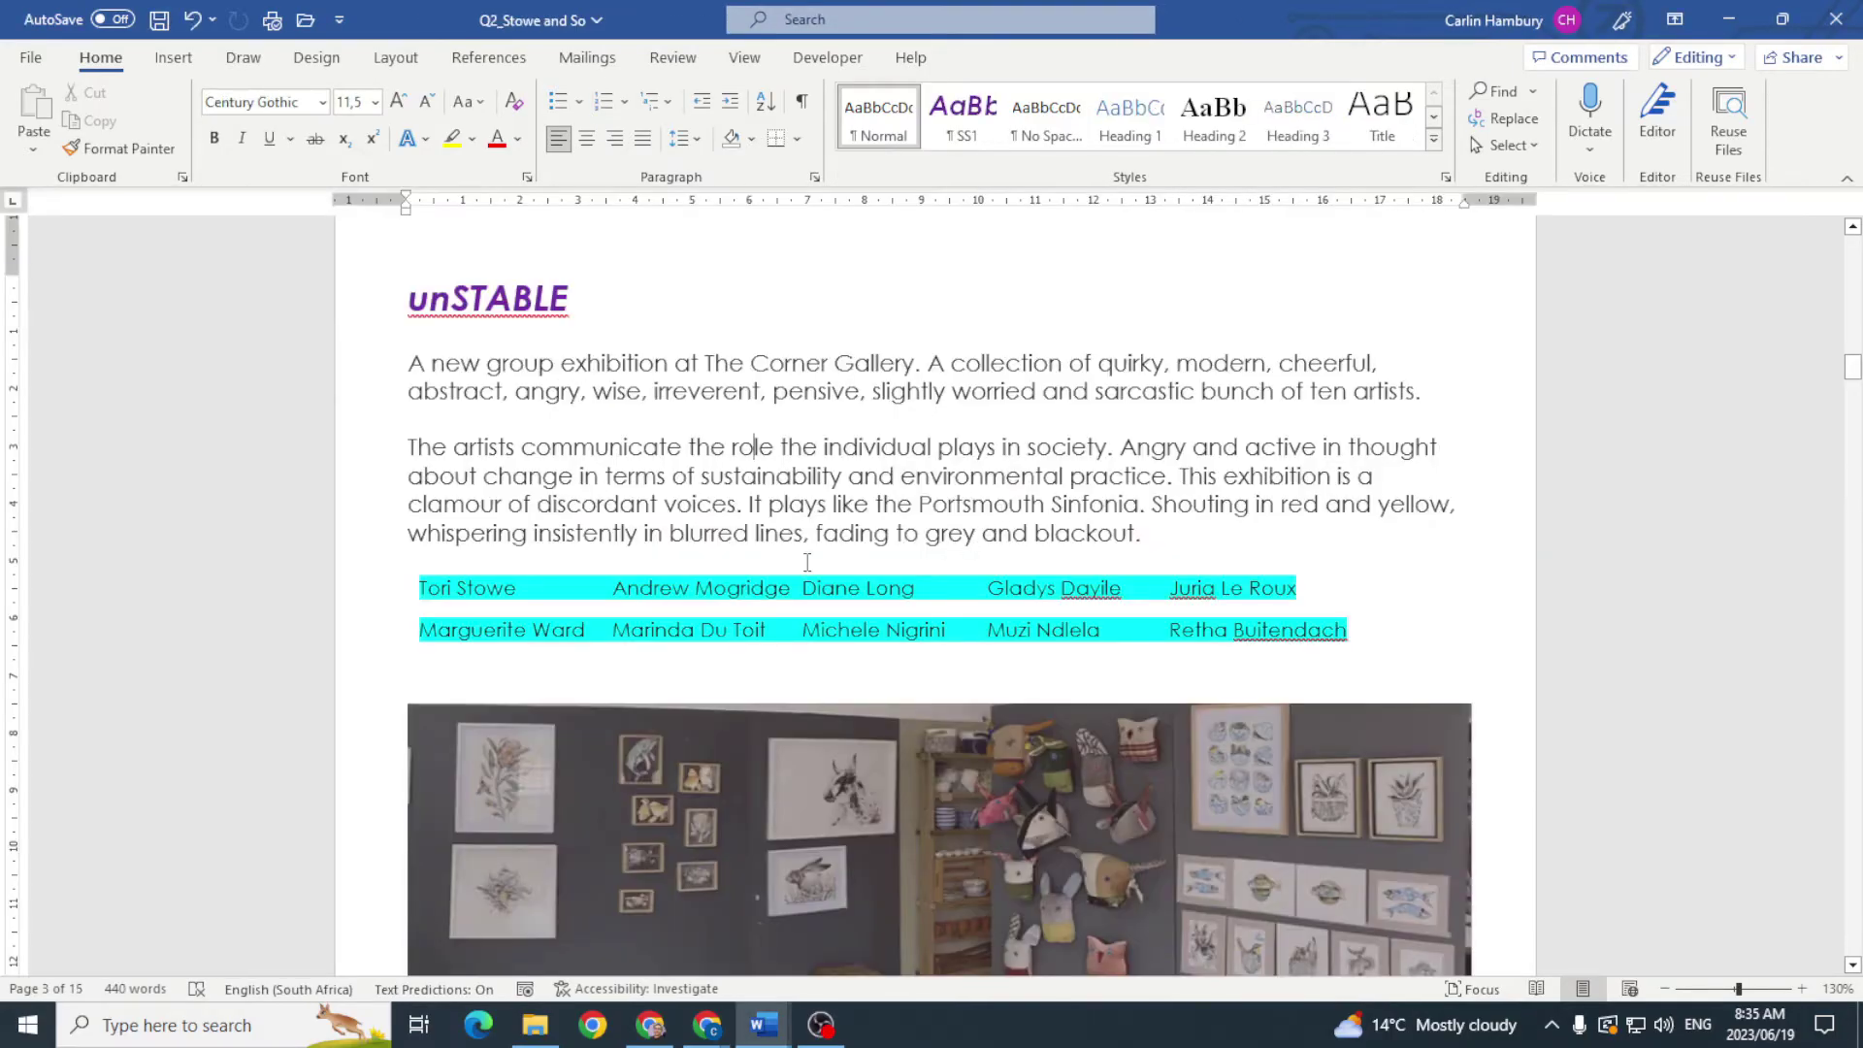
{"action": "left_click_drag", "start_coordinate": [418, 585], "coordinate": [1361, 618]}
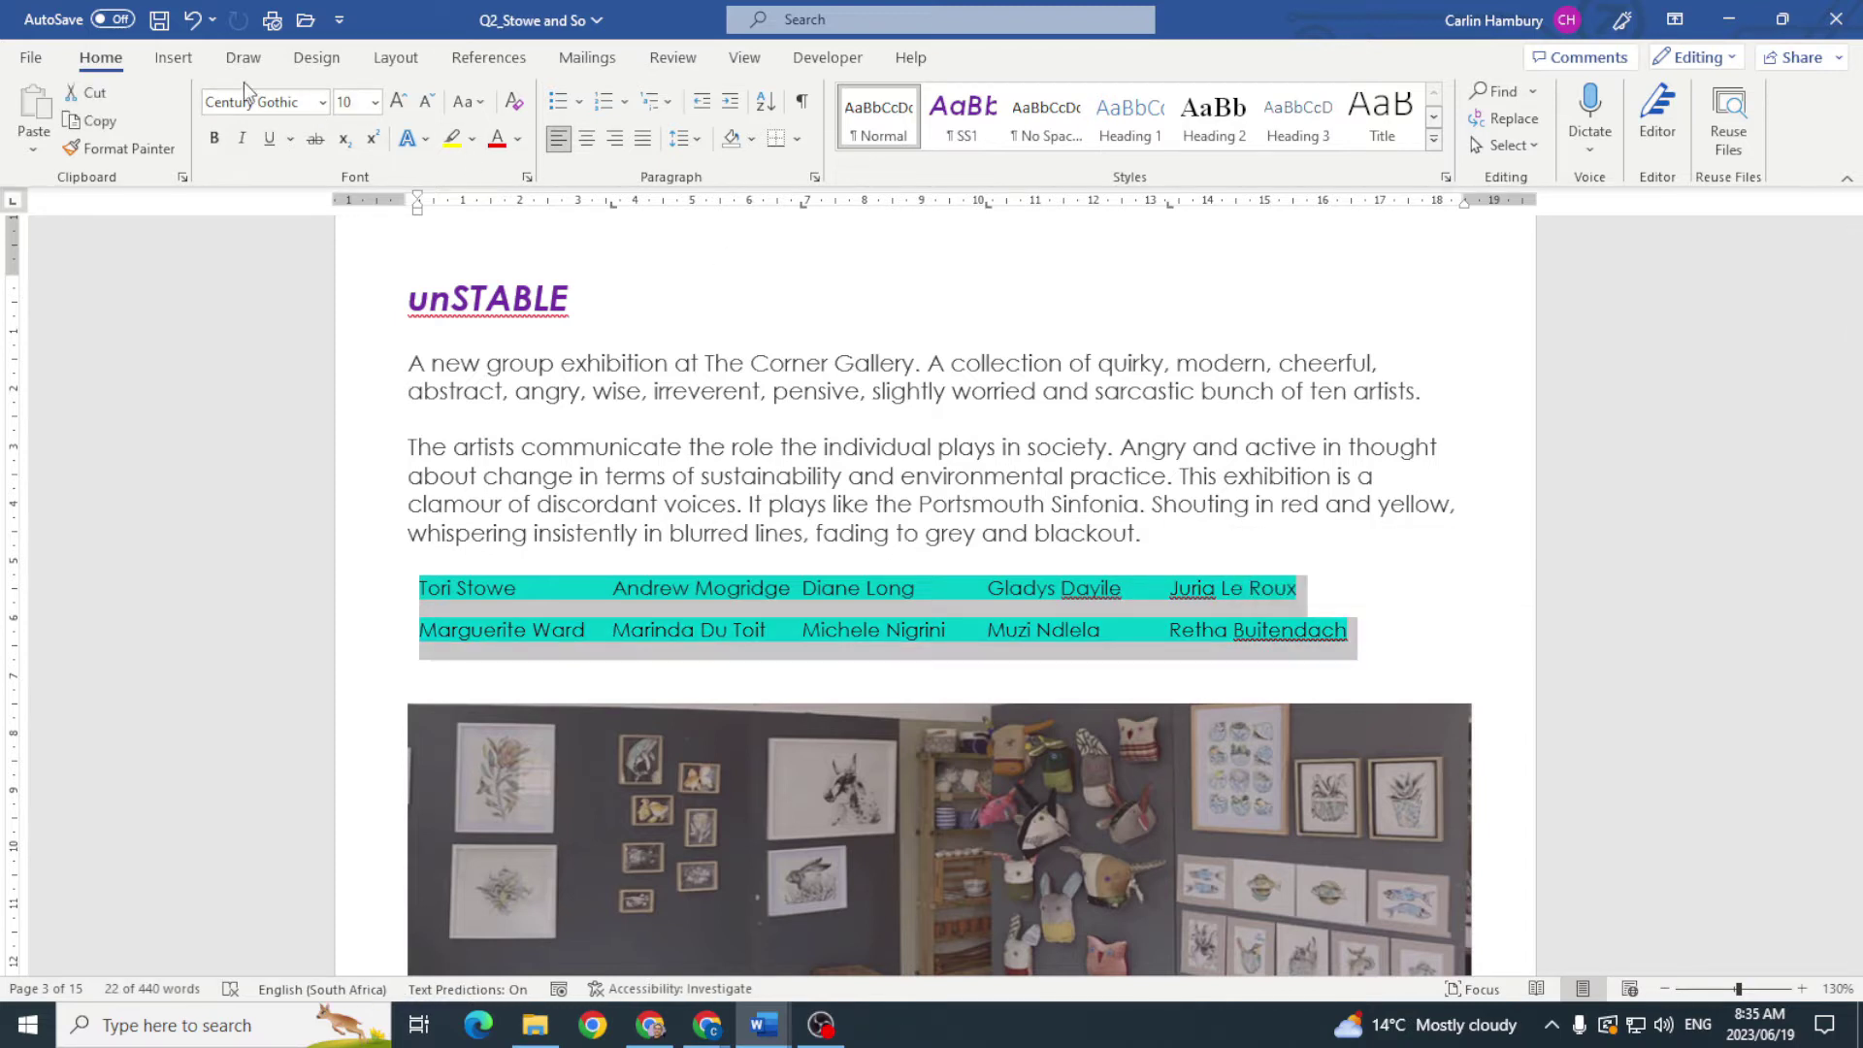
{"action": "left_click", "coordinate": [170, 58]}
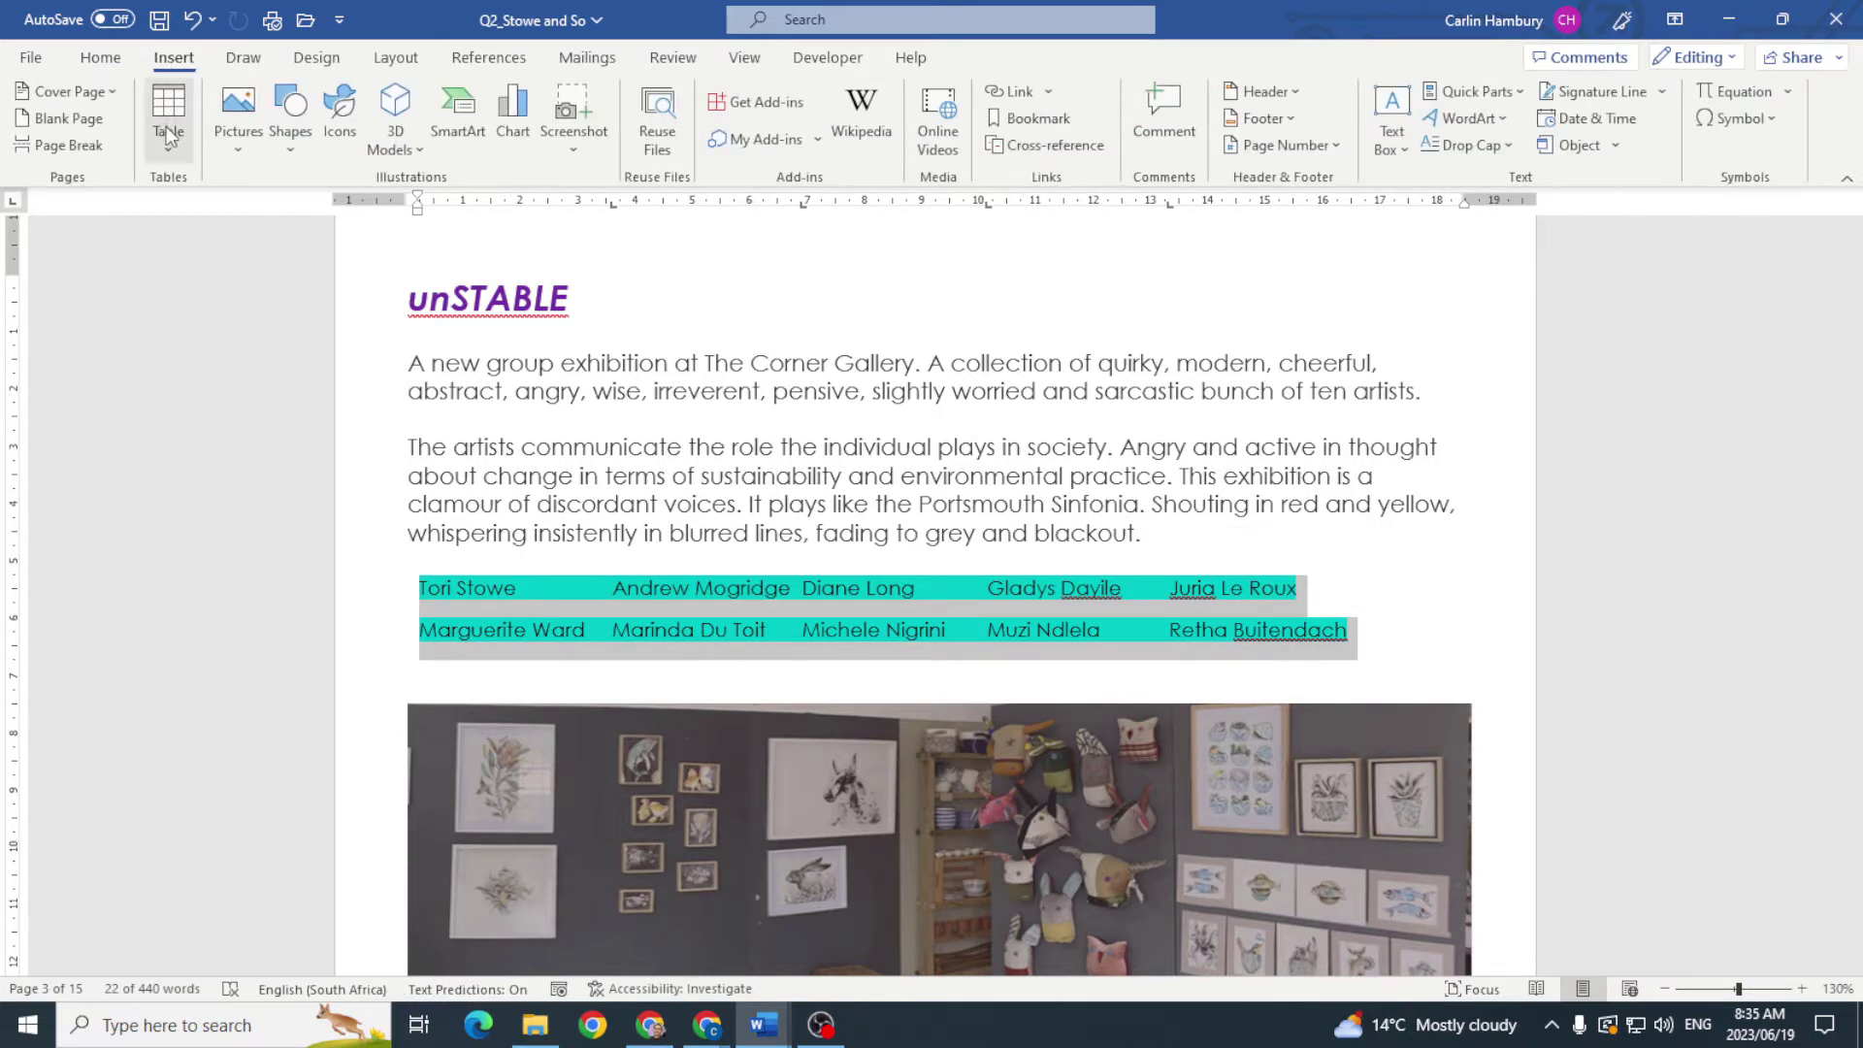
{"action": "left_click", "coordinate": [170, 155]}
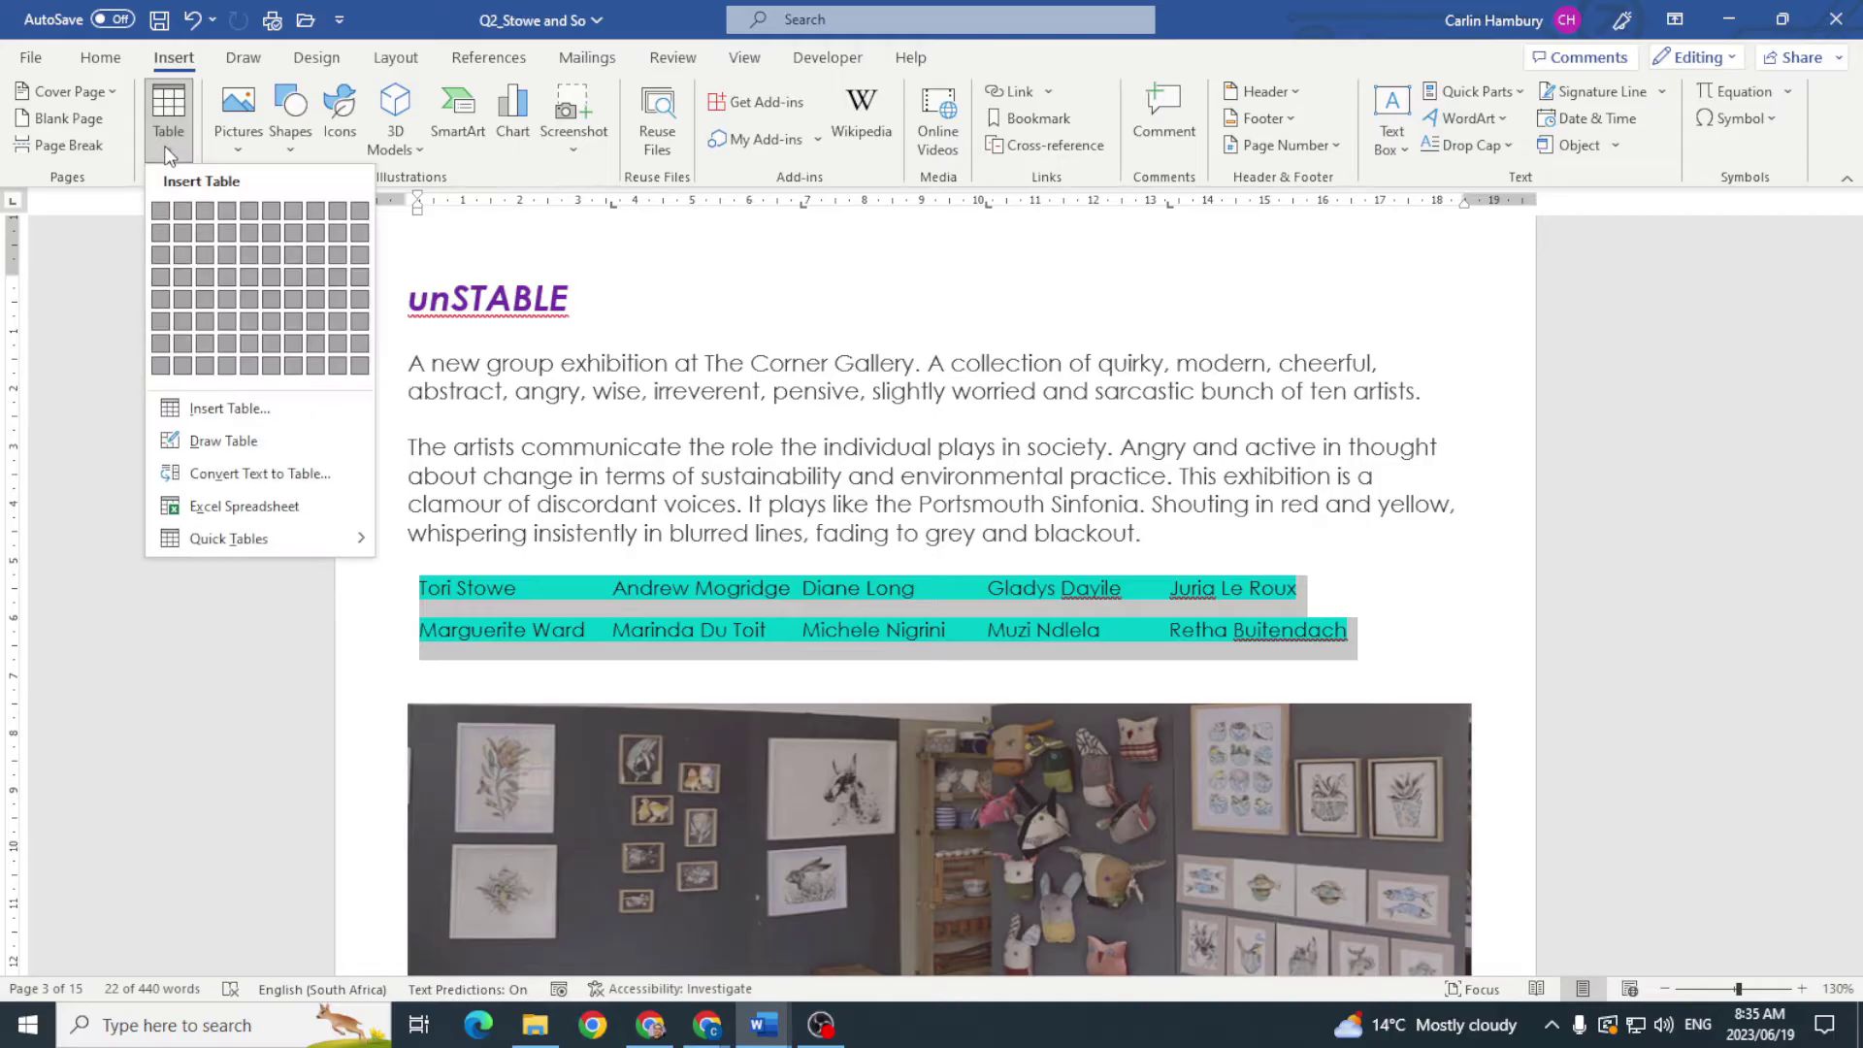
{"action": "left_click", "coordinate": [295, 475]}
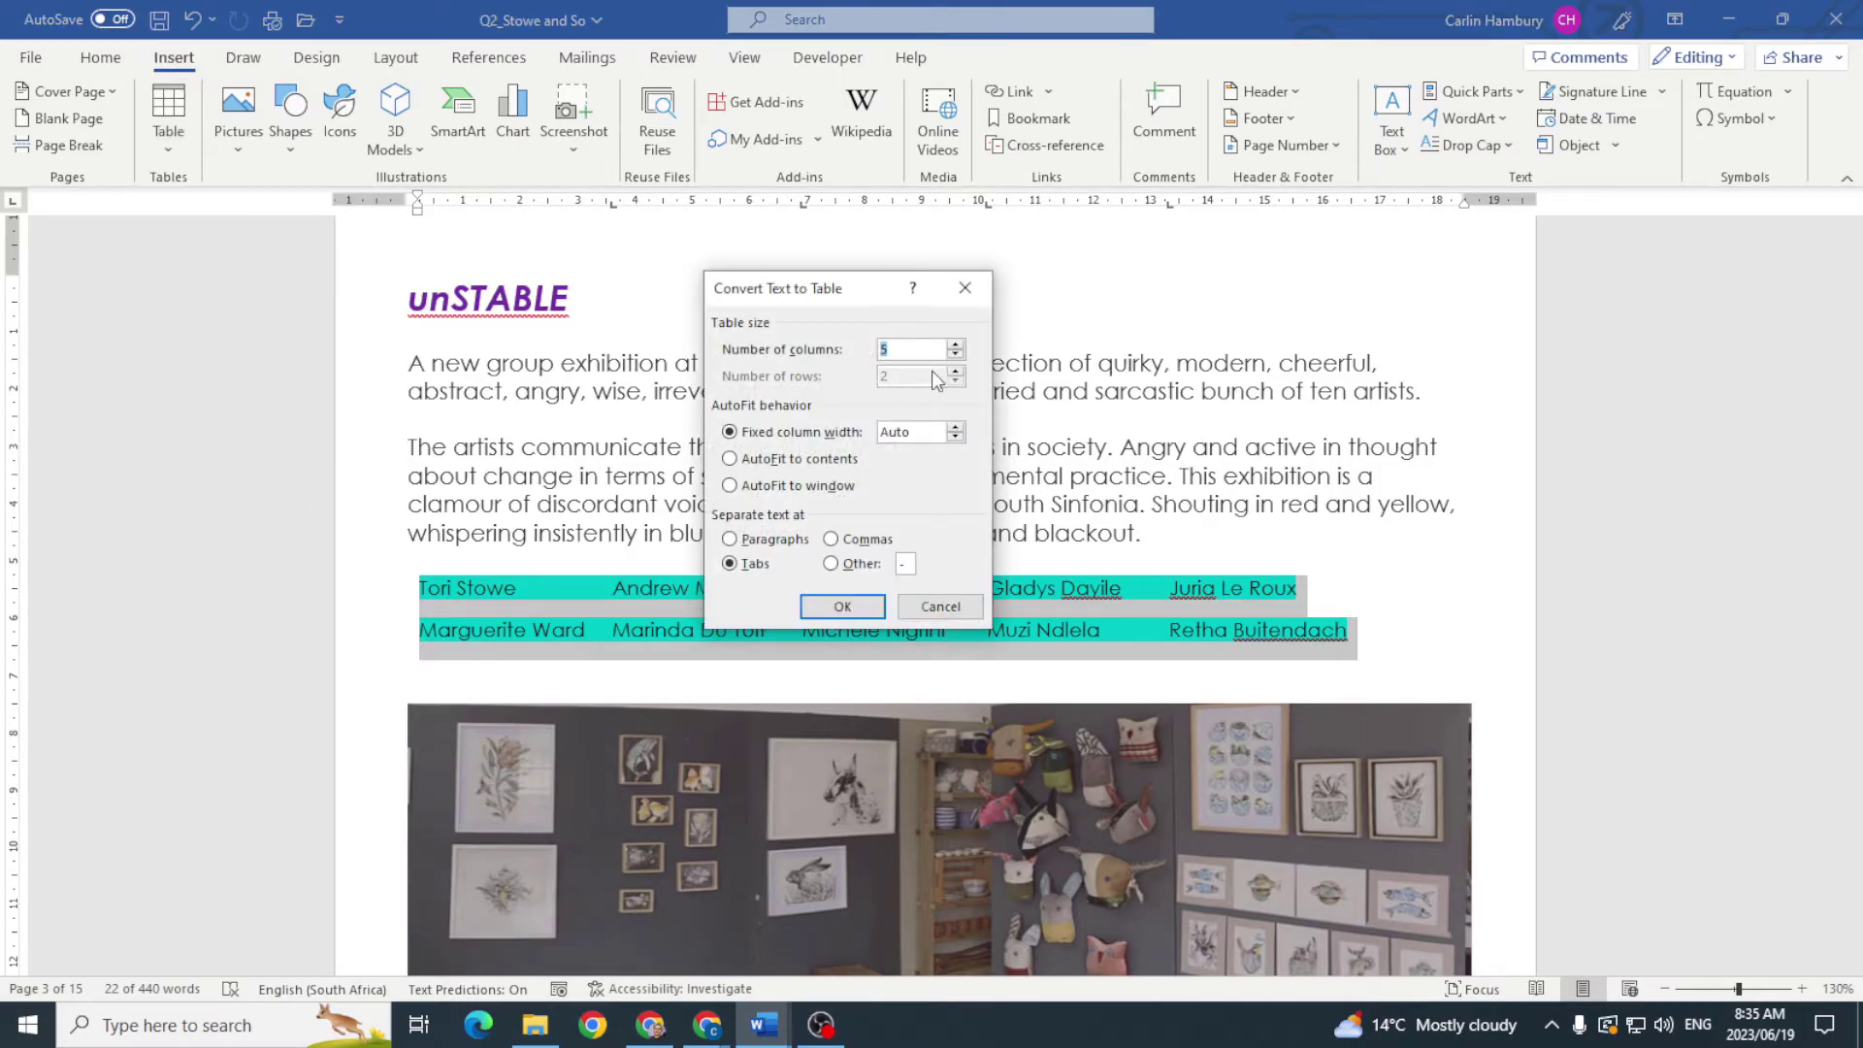
{"action": "key", "text": "alt+Tab"}
{"action": "key", "text": "Escape"}
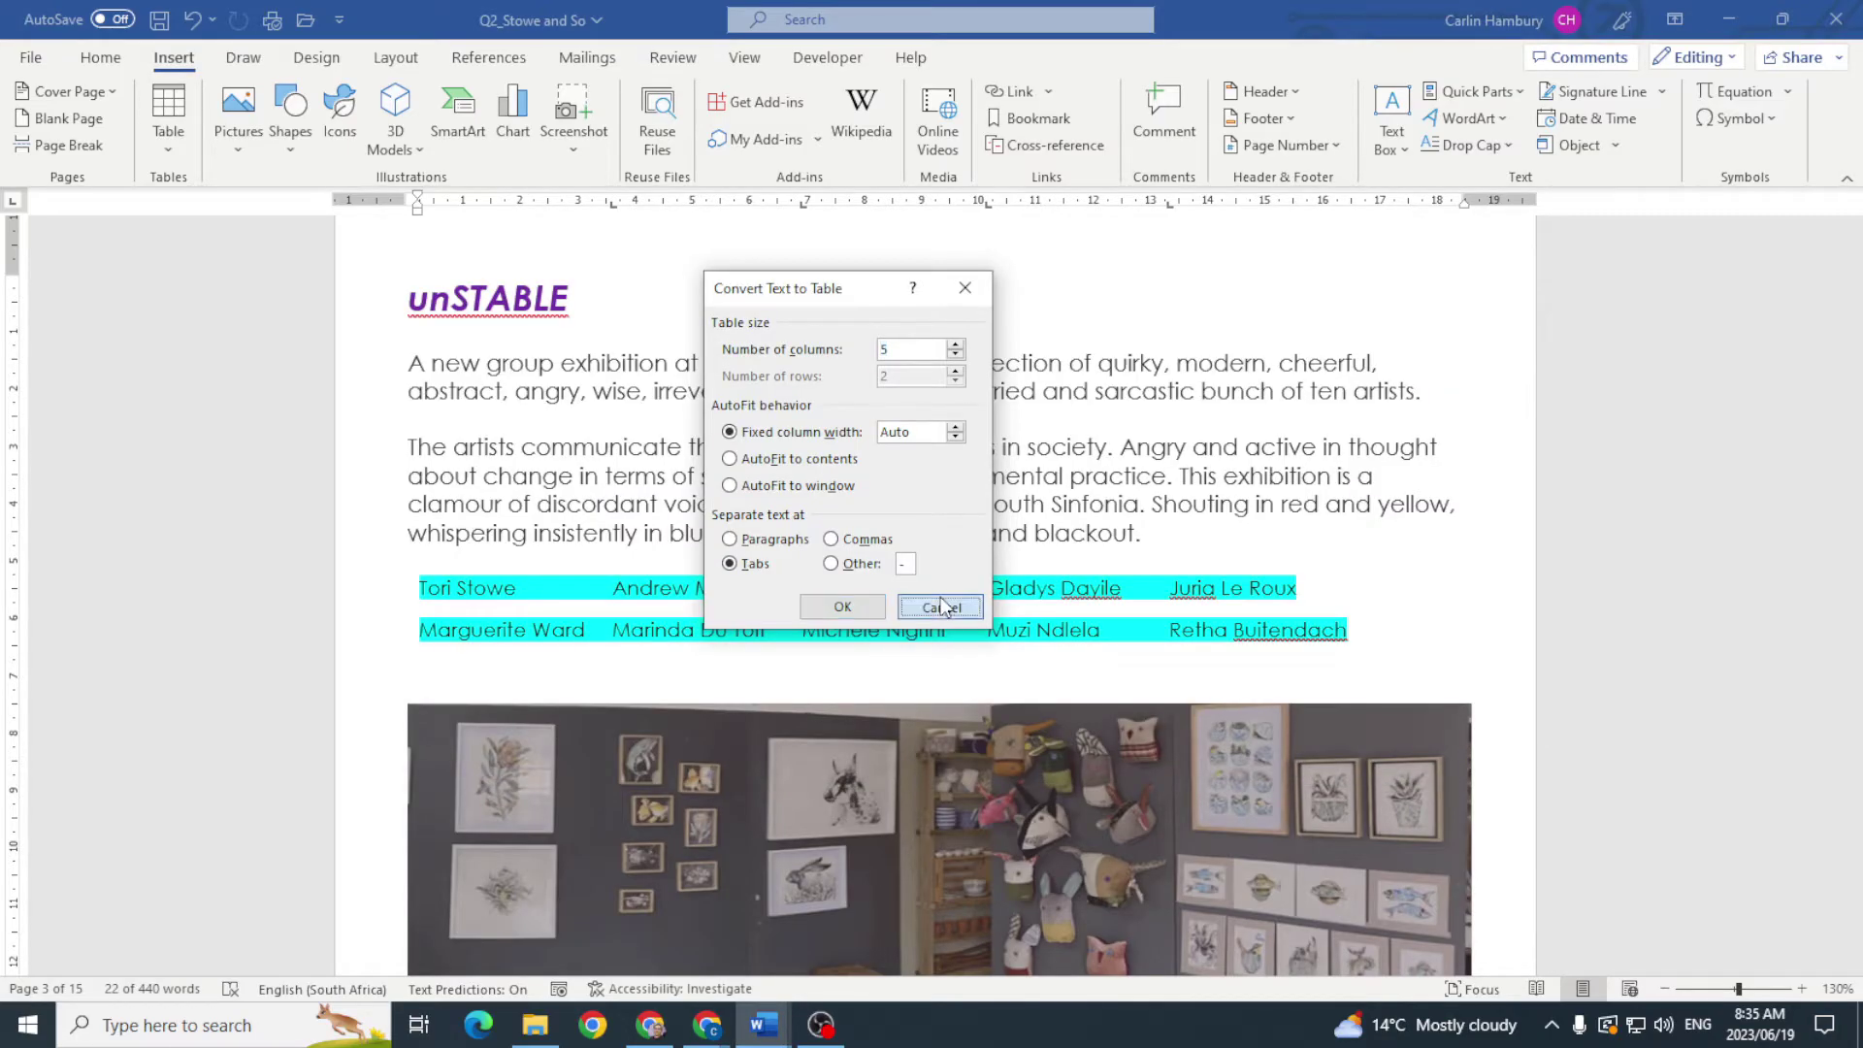
{"action": "left_click", "coordinate": [940, 607]}
{"action": "mouse_move", "coordinate": [764, 1025]}
{"action": "mouse_move", "coordinate": [697, 947]}
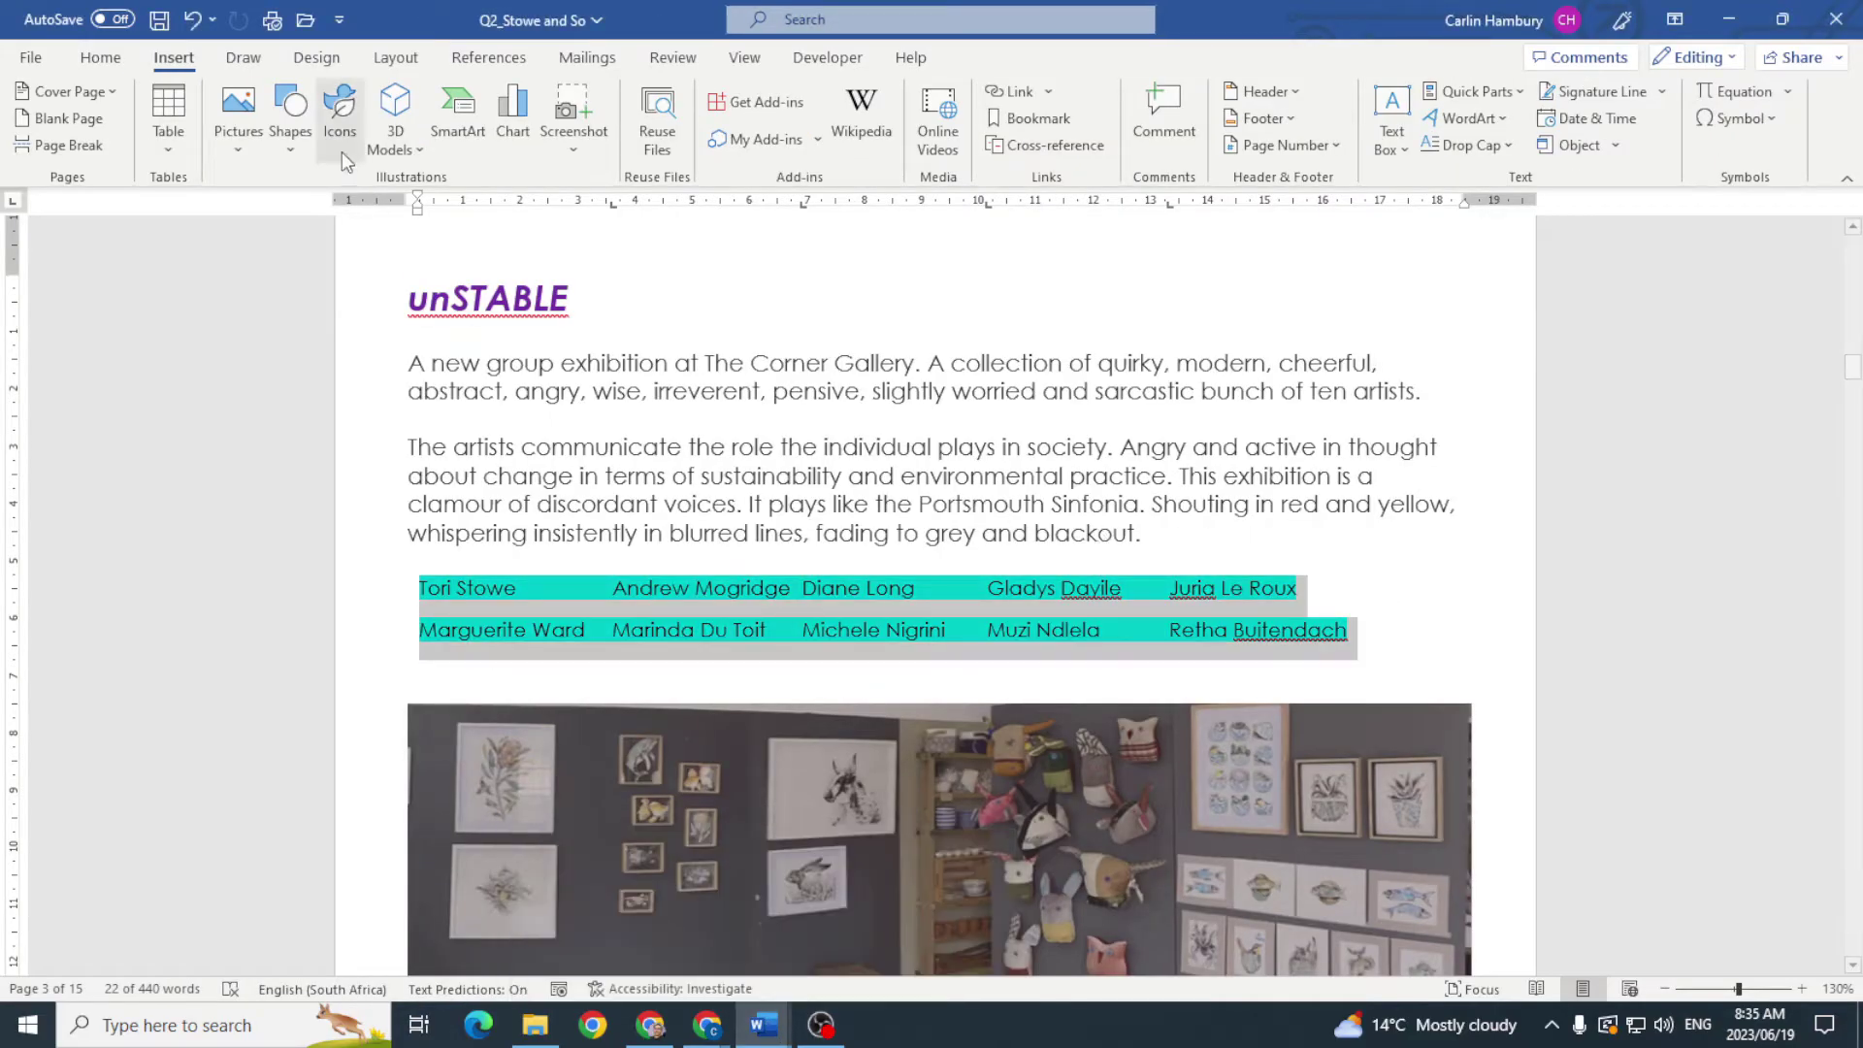
Step: Remove the turquoise highlighting from the selected artist names below the unSTABLE heading
{"action": "left_click", "coordinate": [100, 57]}
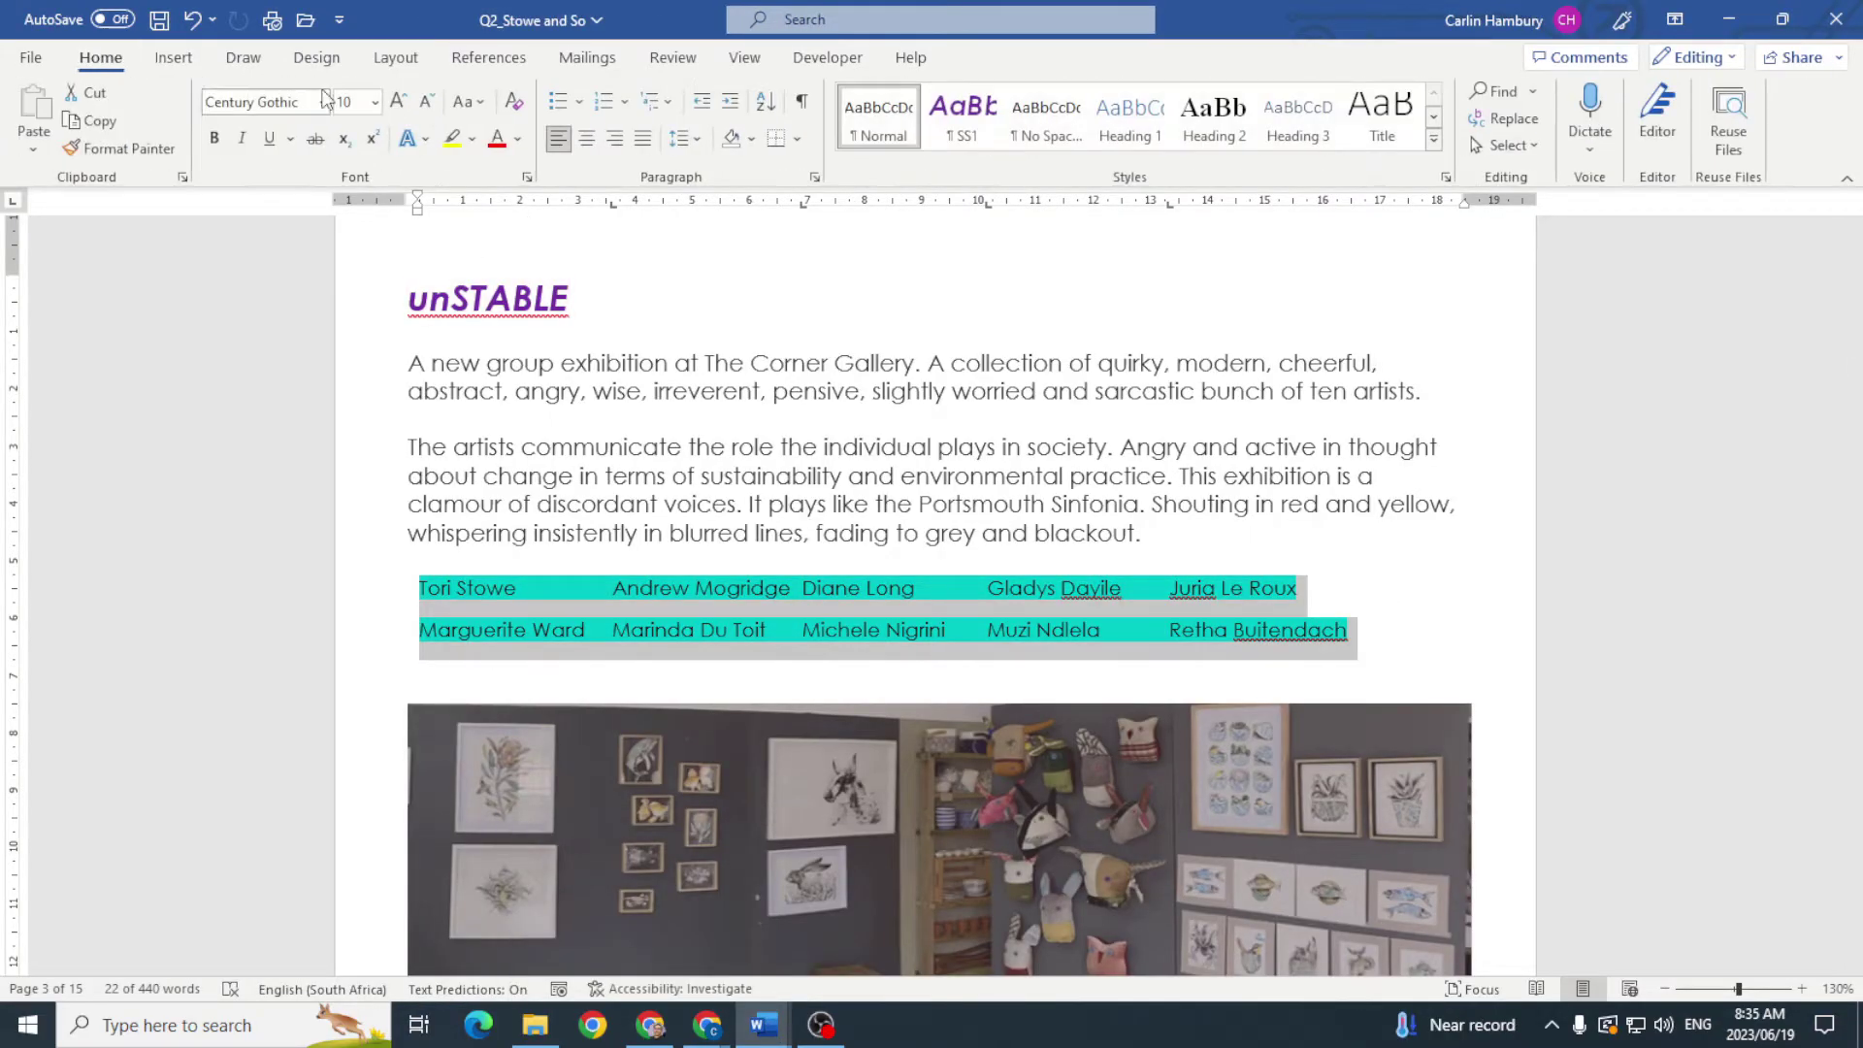
{"action": "left_click", "coordinate": [472, 141]}
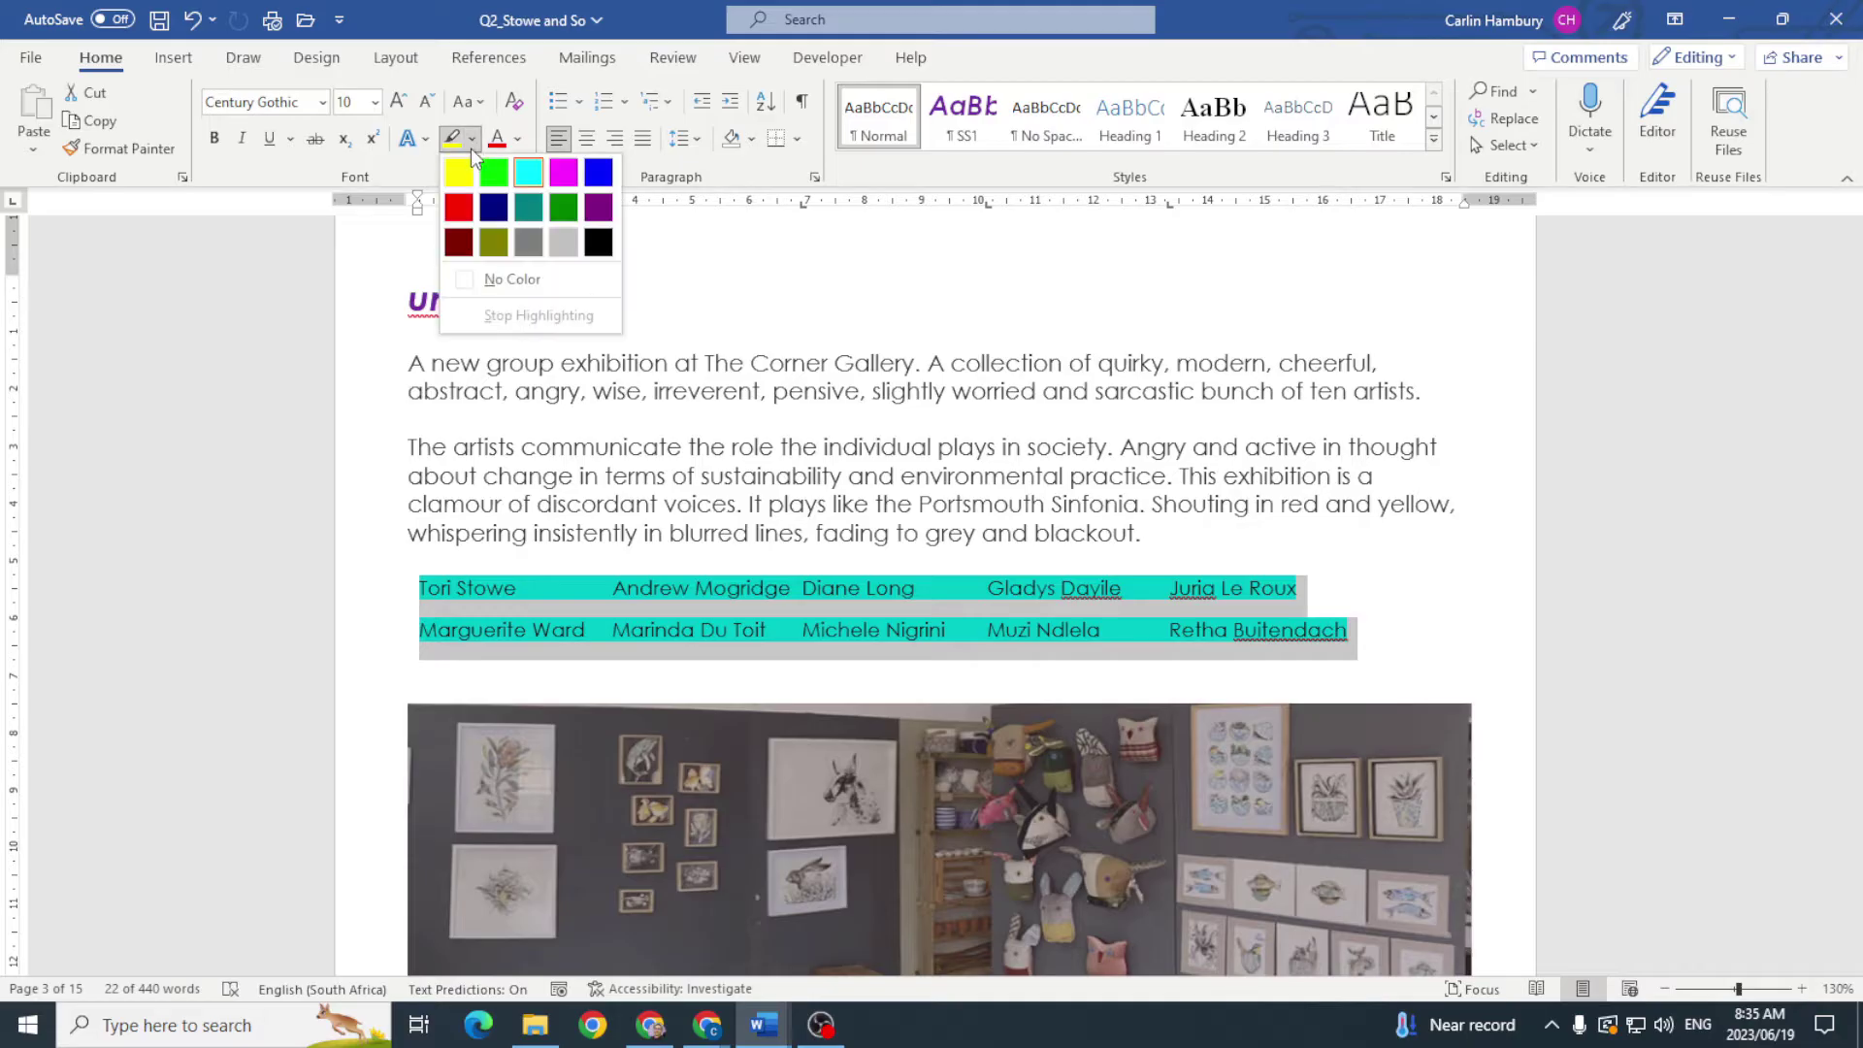
{"action": "left_click", "coordinate": [496, 278]}
Step: Convert the two lines of artist names into a table with 5 columns and 2 rows, separating the text at tabs
{"action": "left_click_drag", "start_coordinate": [436, 596], "coordinate": [1354, 636]}
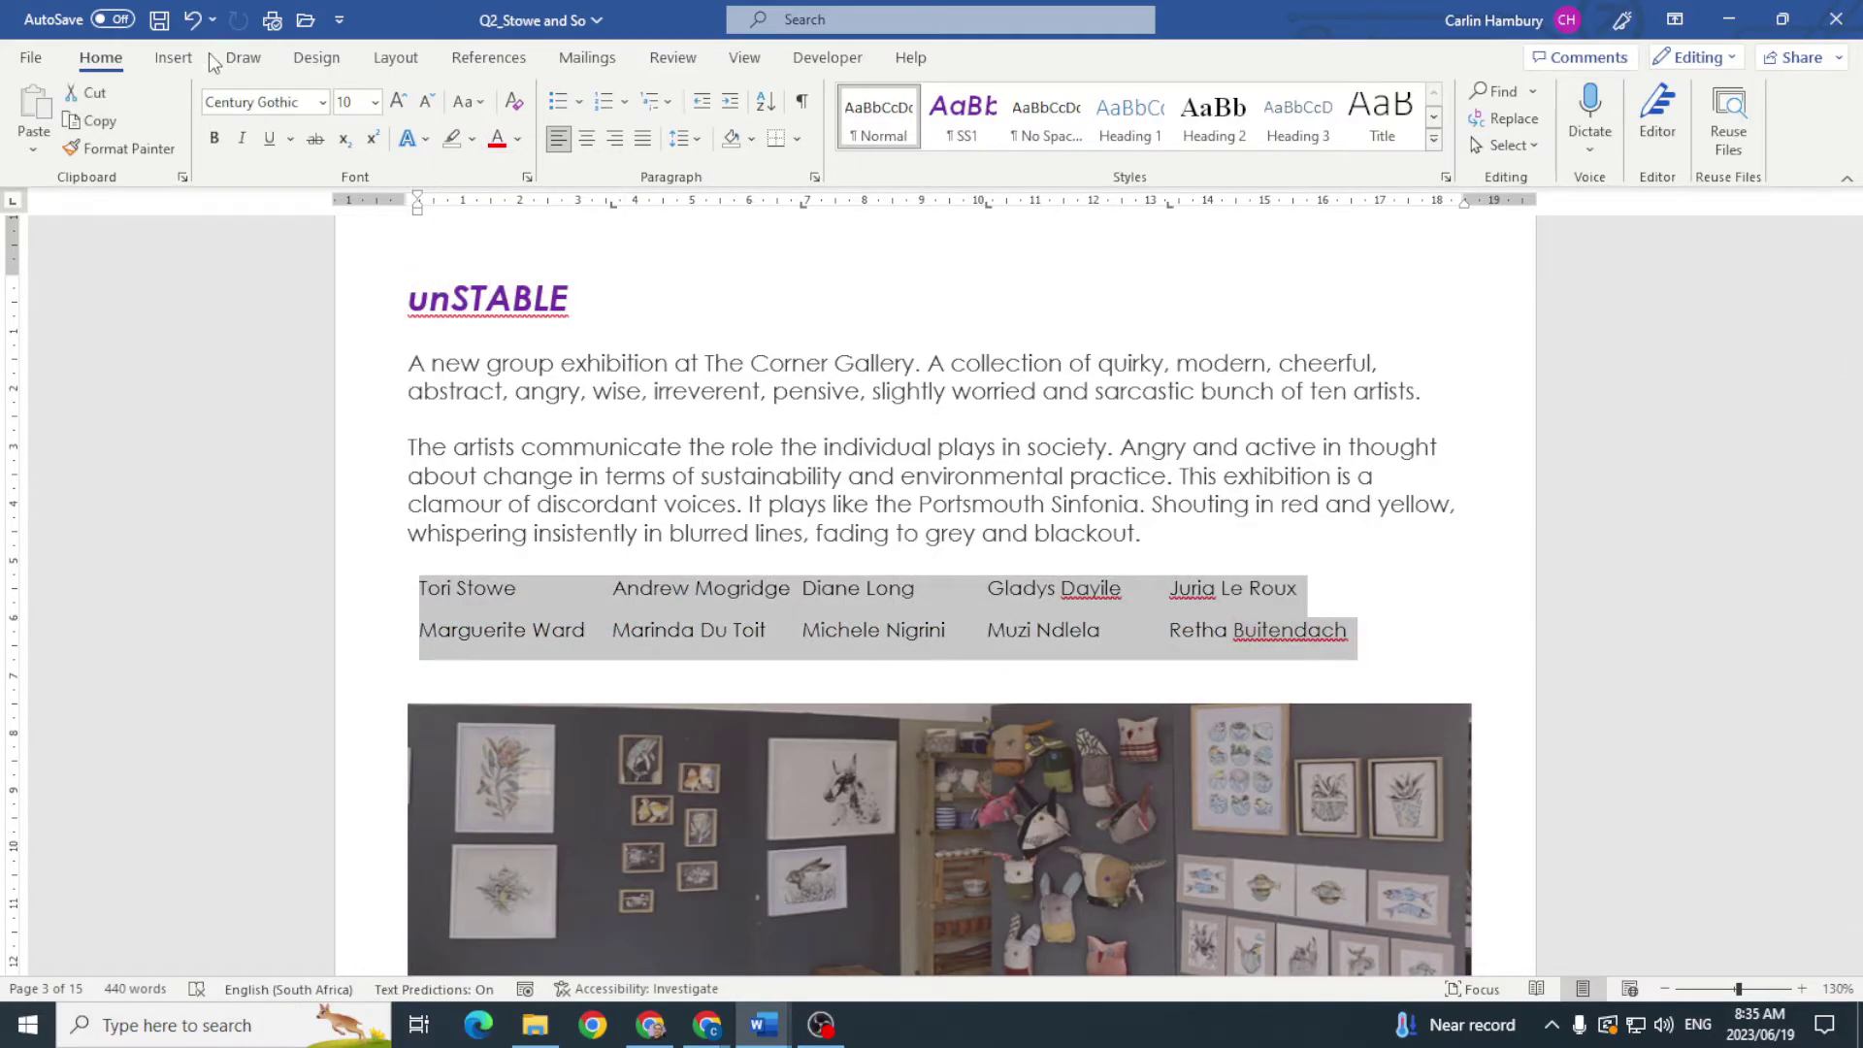
{"action": "left_click", "coordinate": [174, 58]}
{"action": "left_click", "coordinate": [184, 144]}
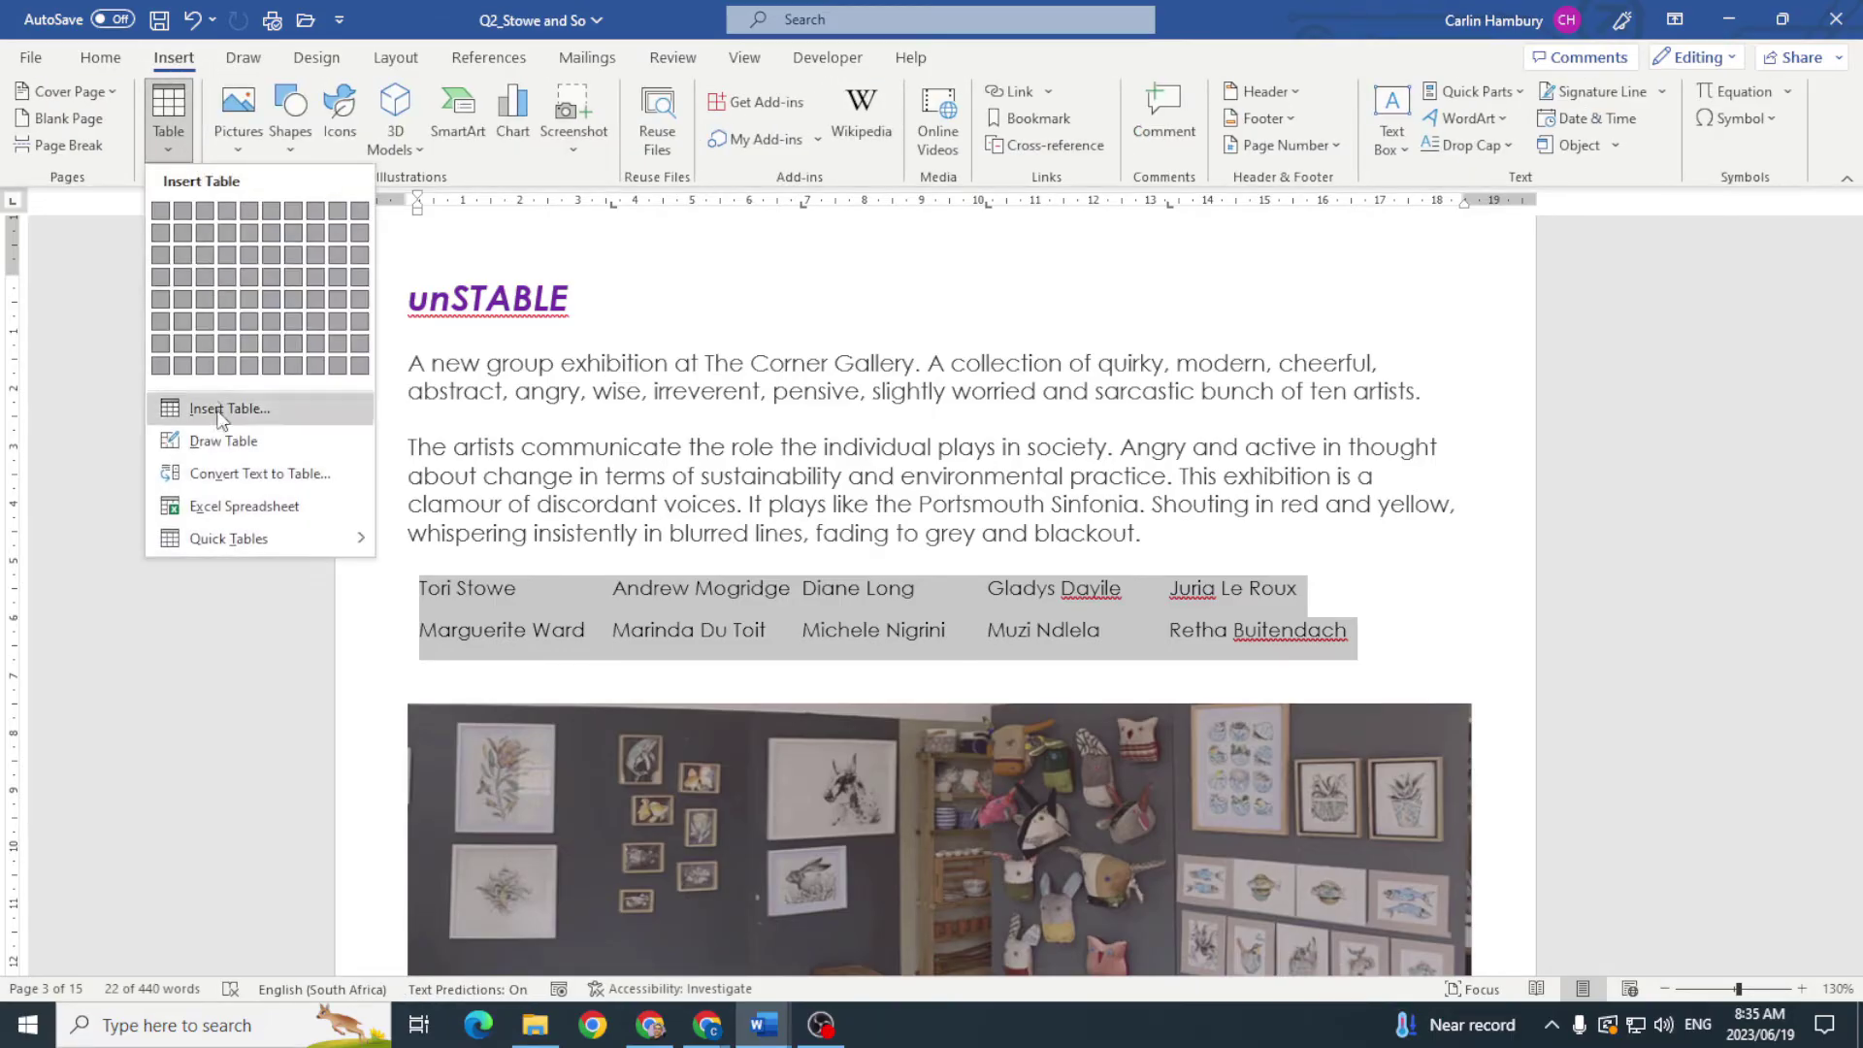
{"action": "left_click", "coordinate": [238, 474]}
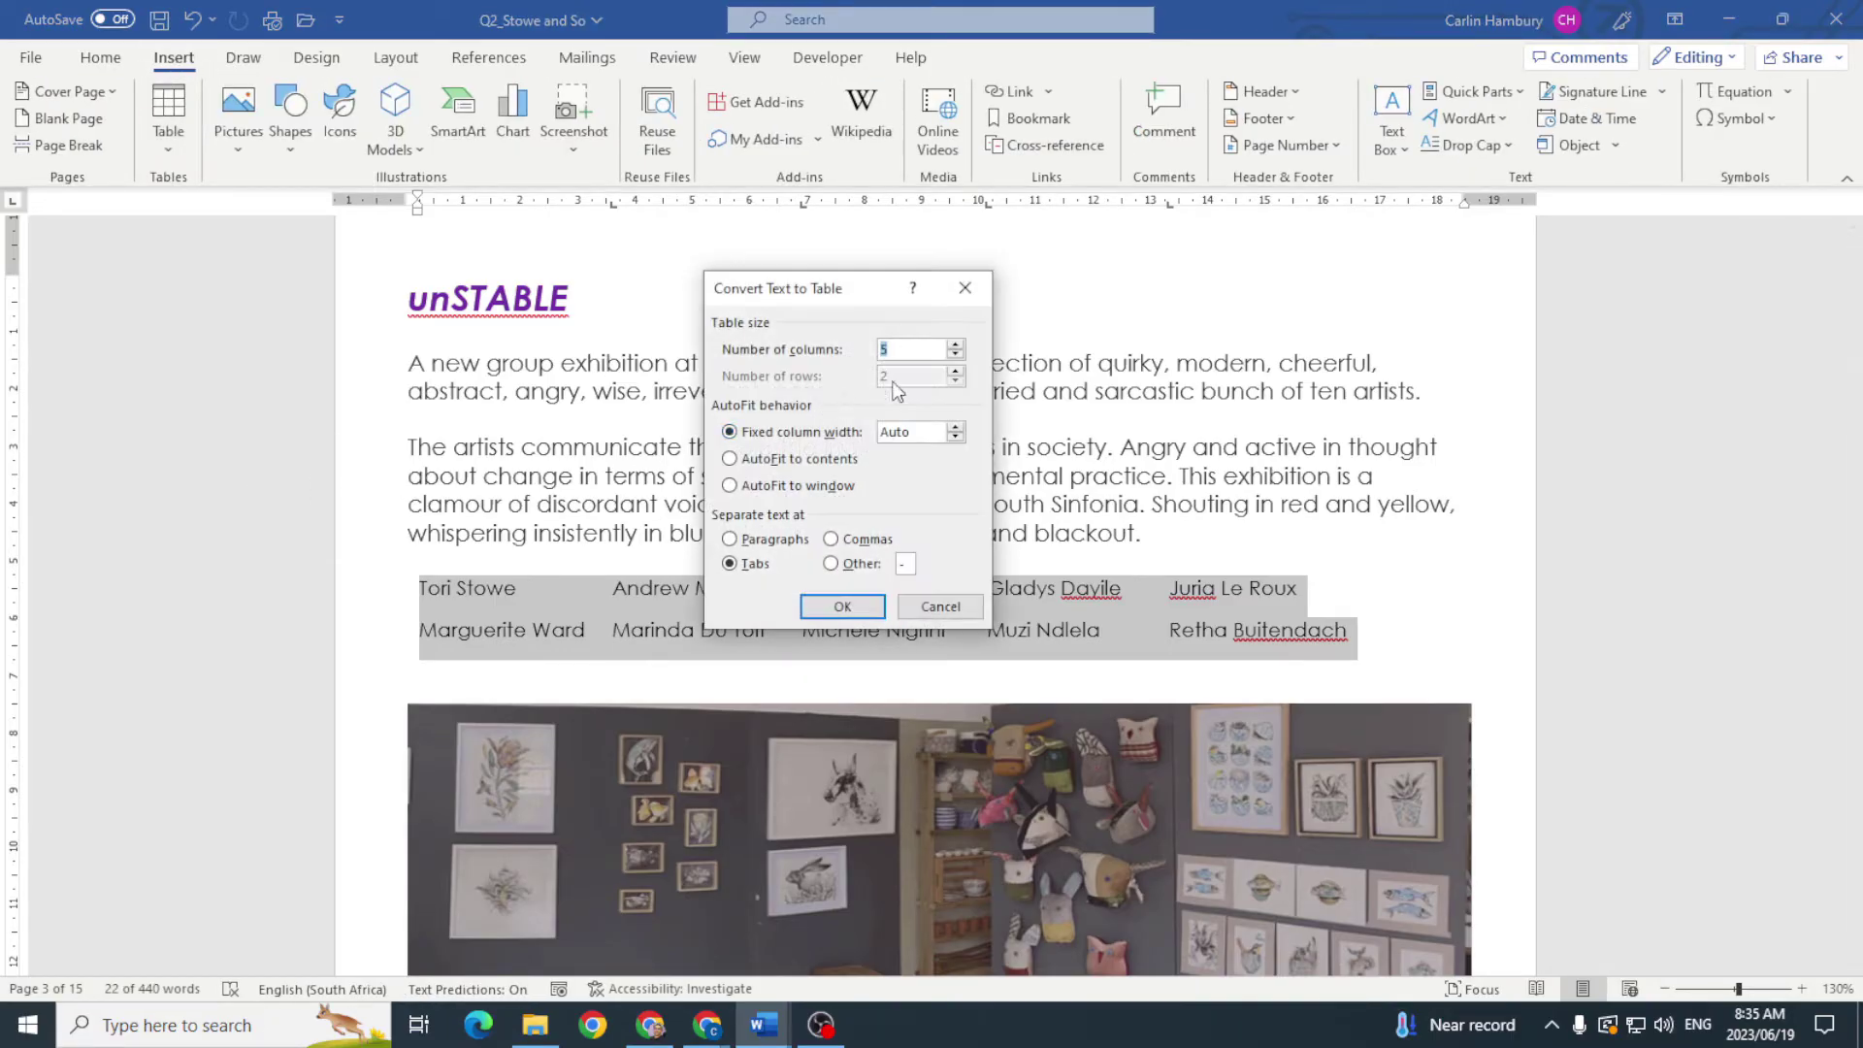
{"action": "left_click", "coordinate": [846, 606]}
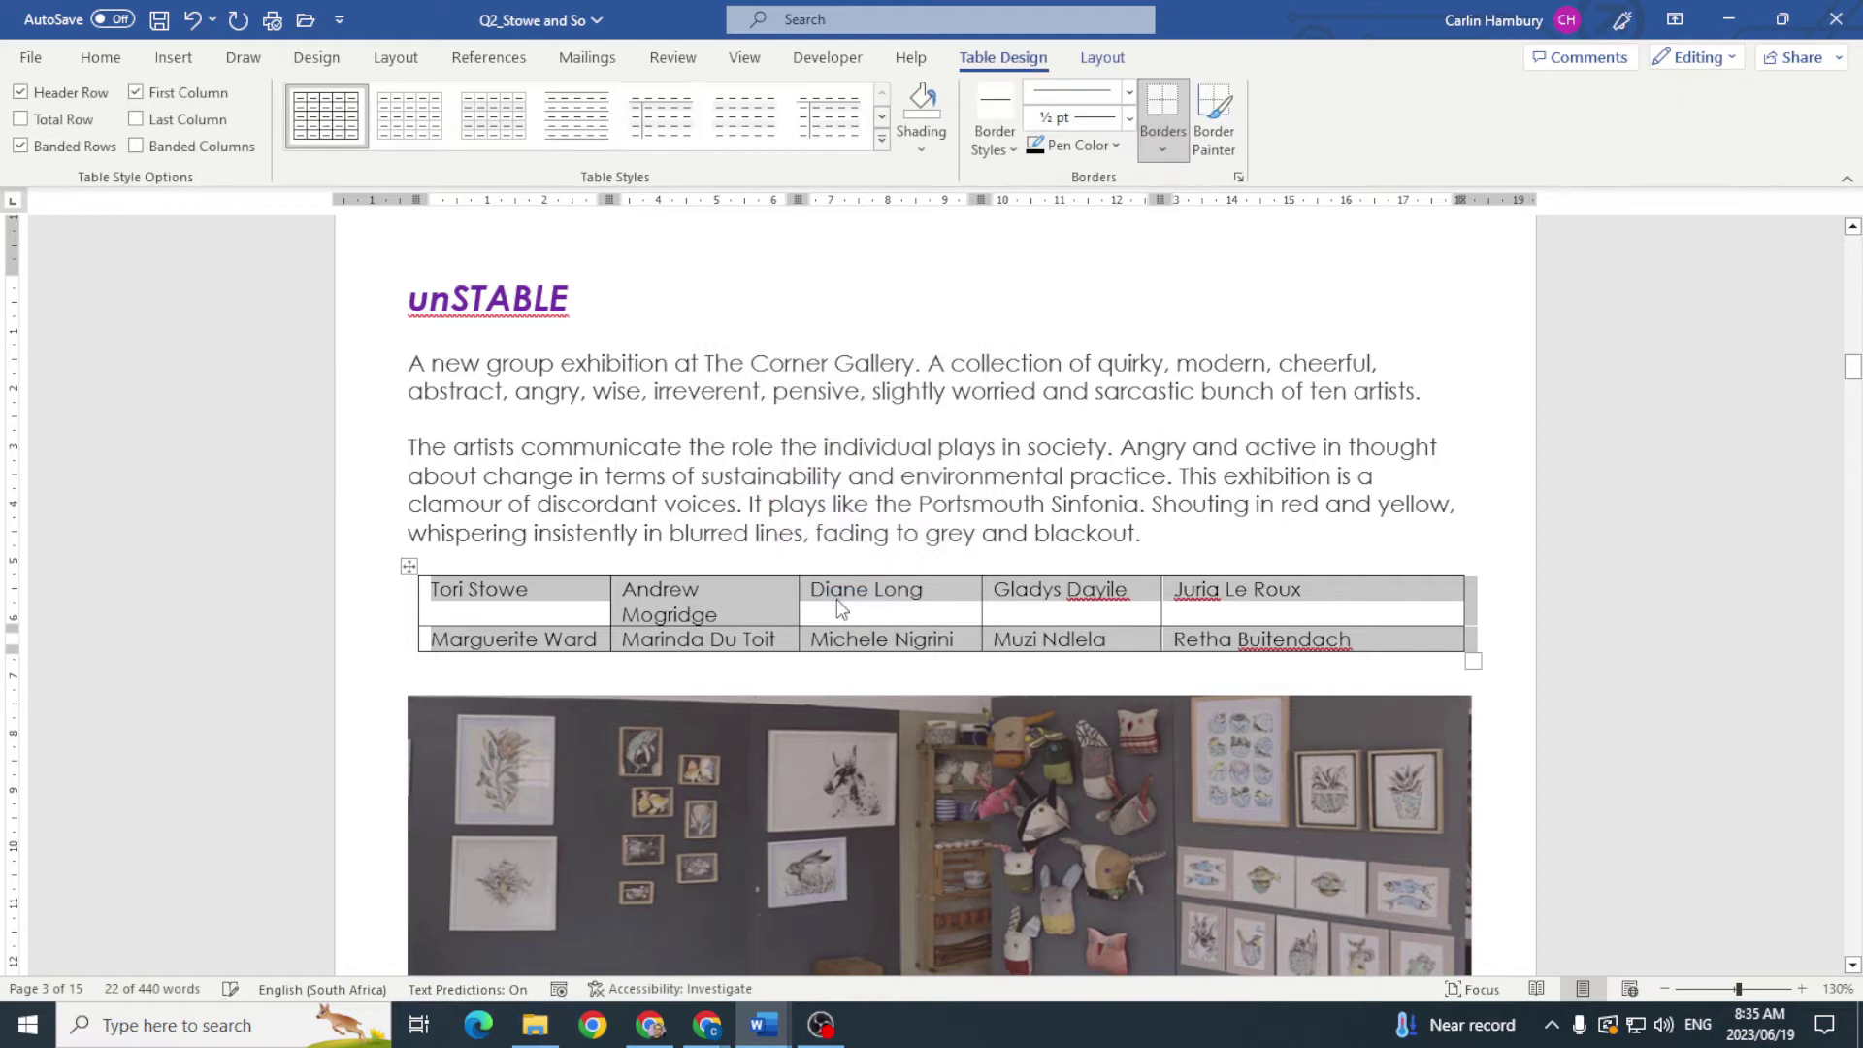
{"action": "left_click", "coordinate": [859, 533]}
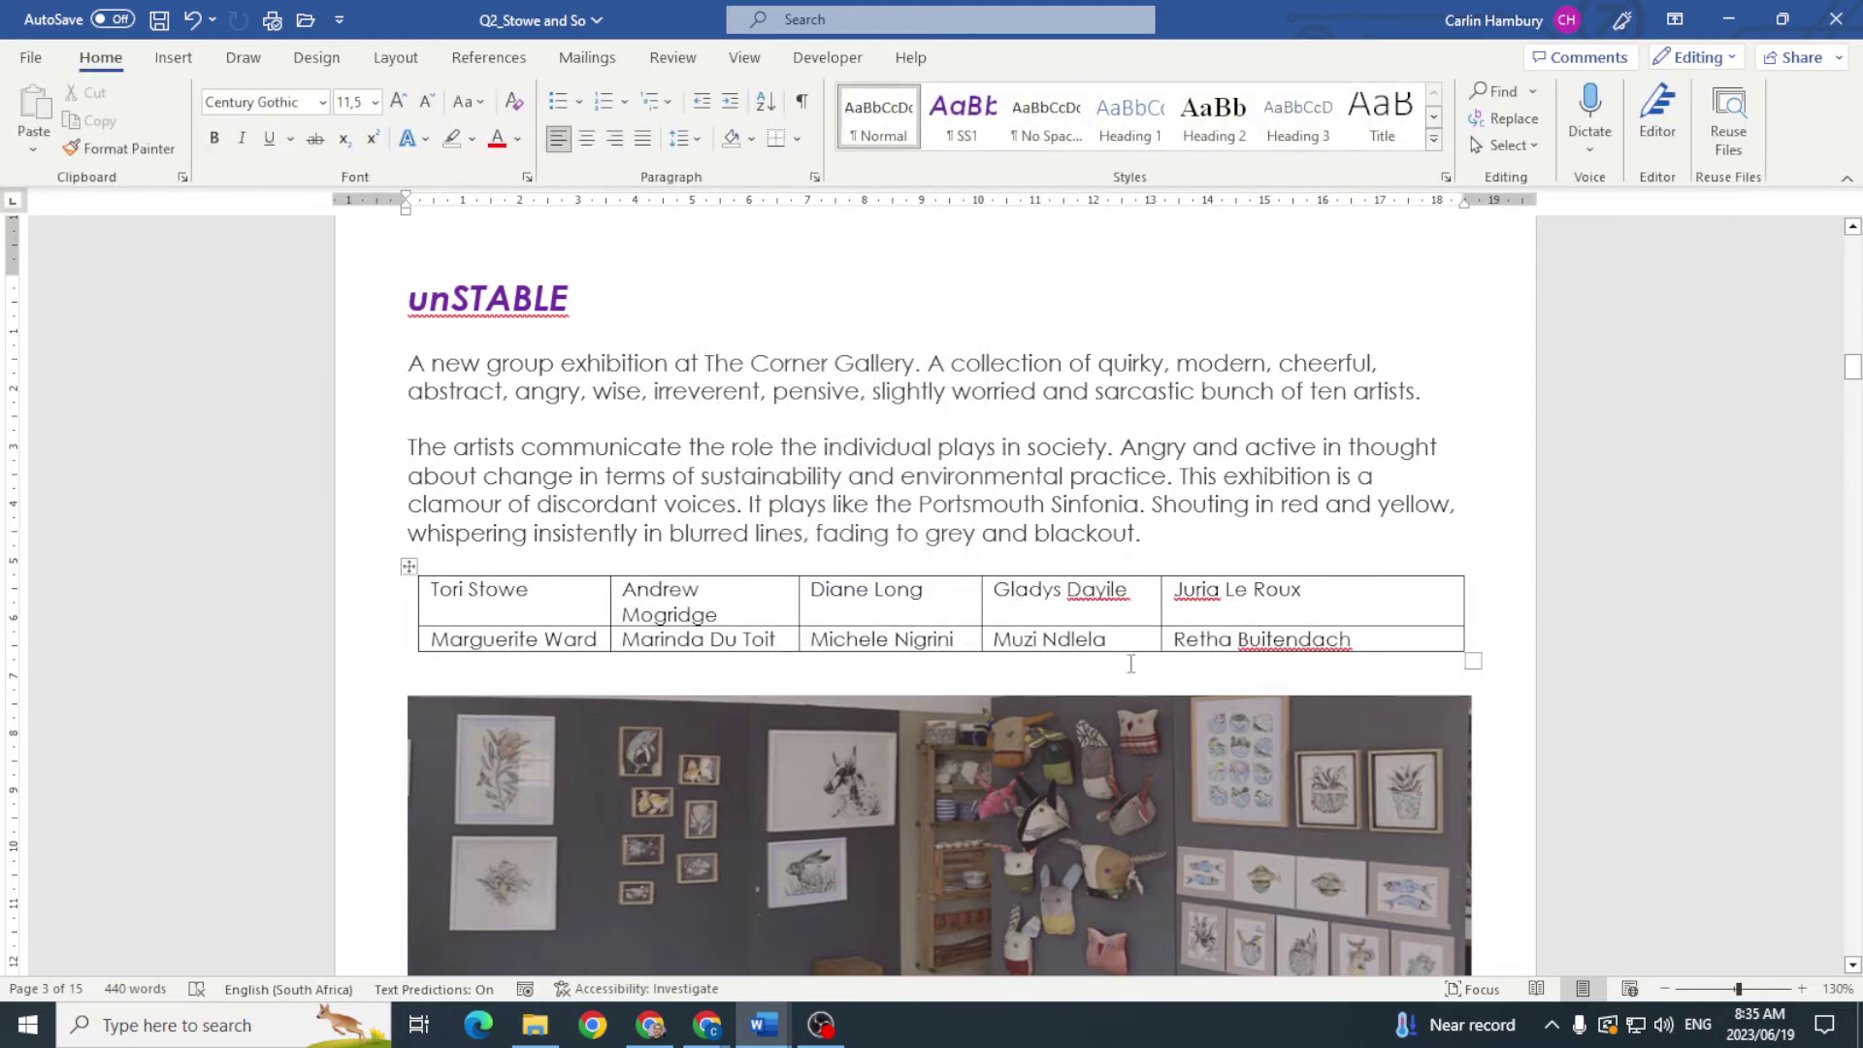
{"action": "key", "text": "alt+Tab"}
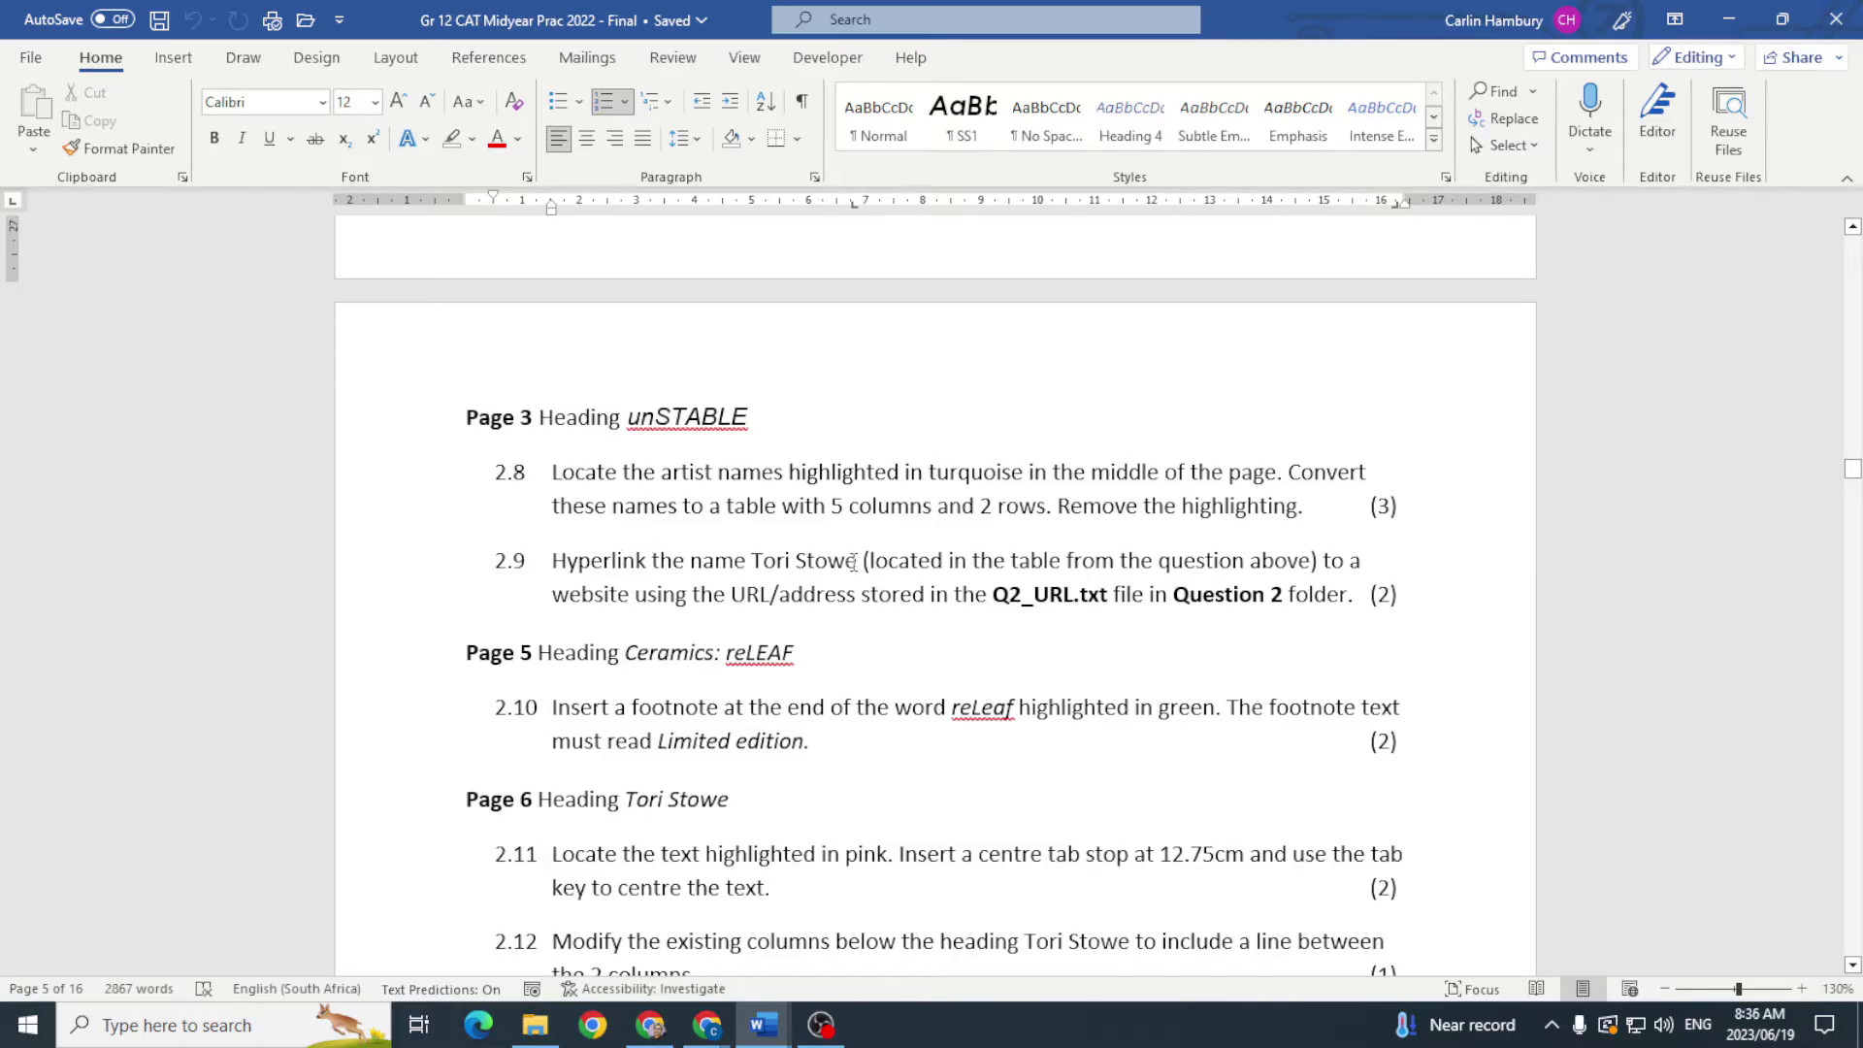
{"action": "key", "text": "alt+Tab"}
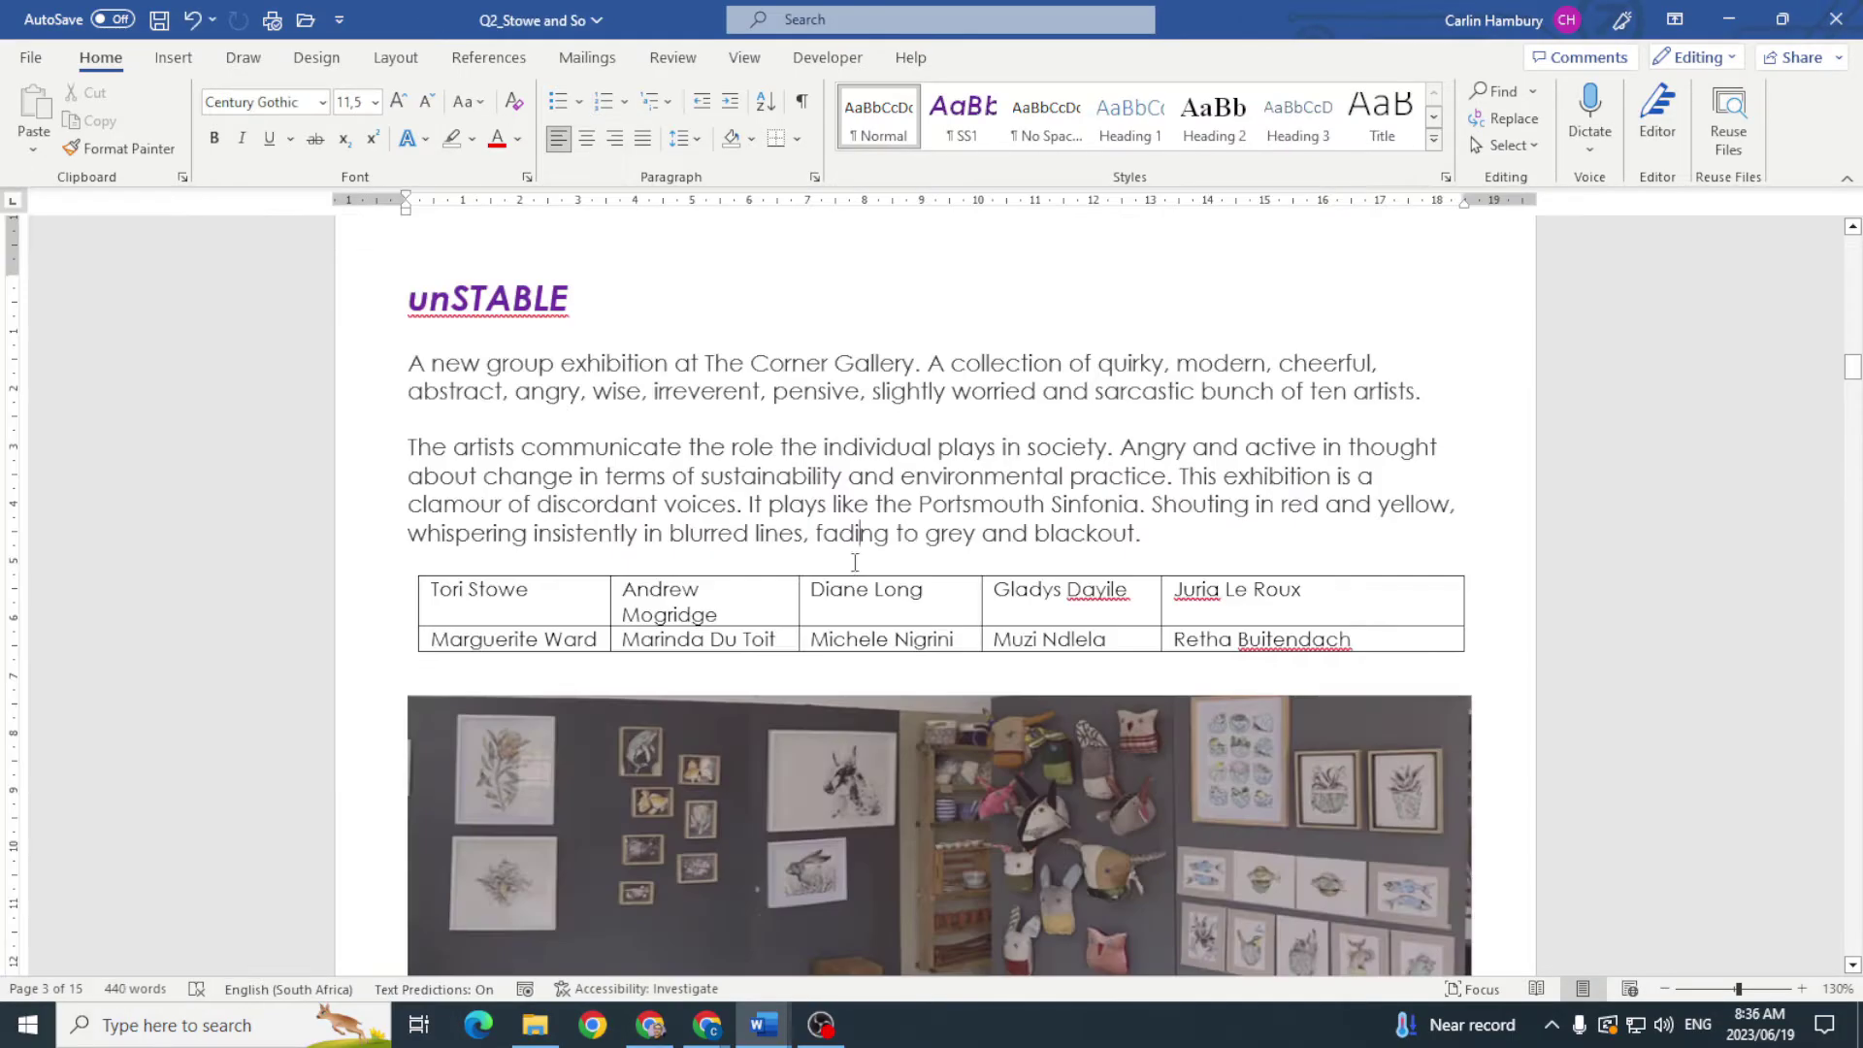
{"action": "left_click", "coordinate": [432, 590]}
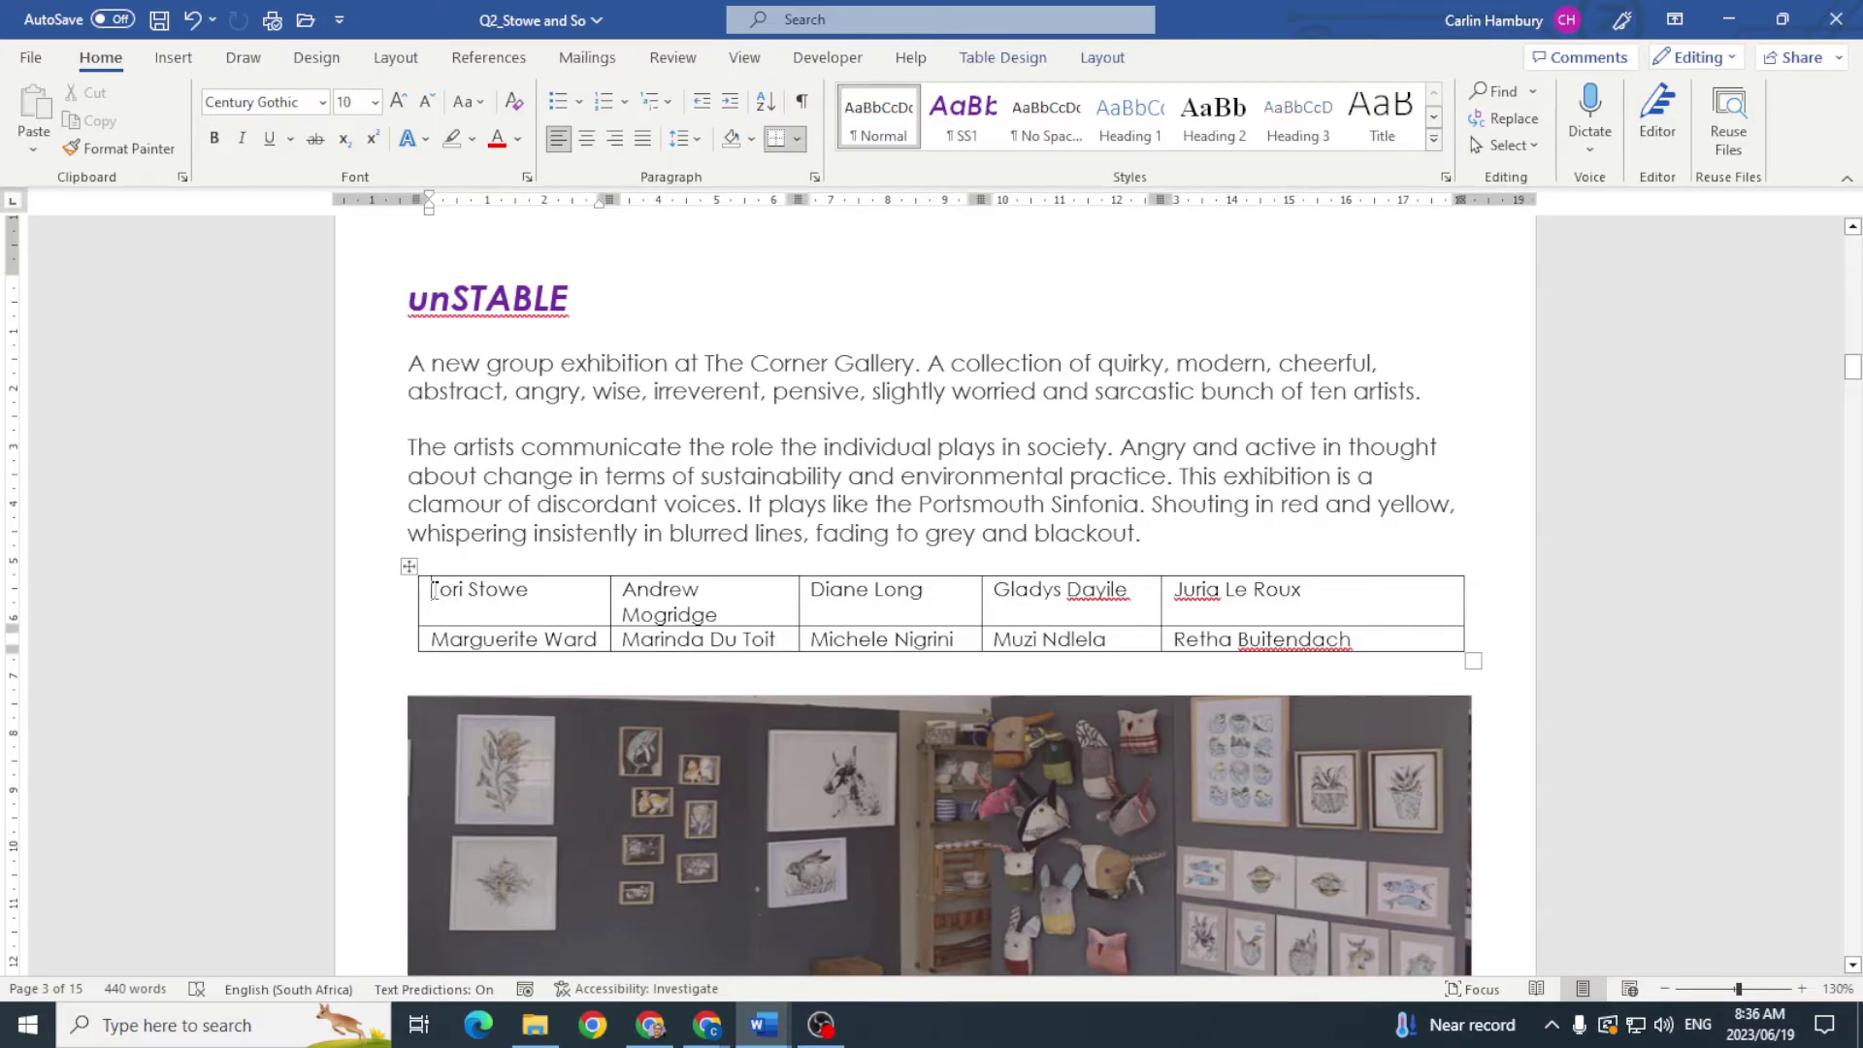
{"action": "key", "text": "alt+Tab"}
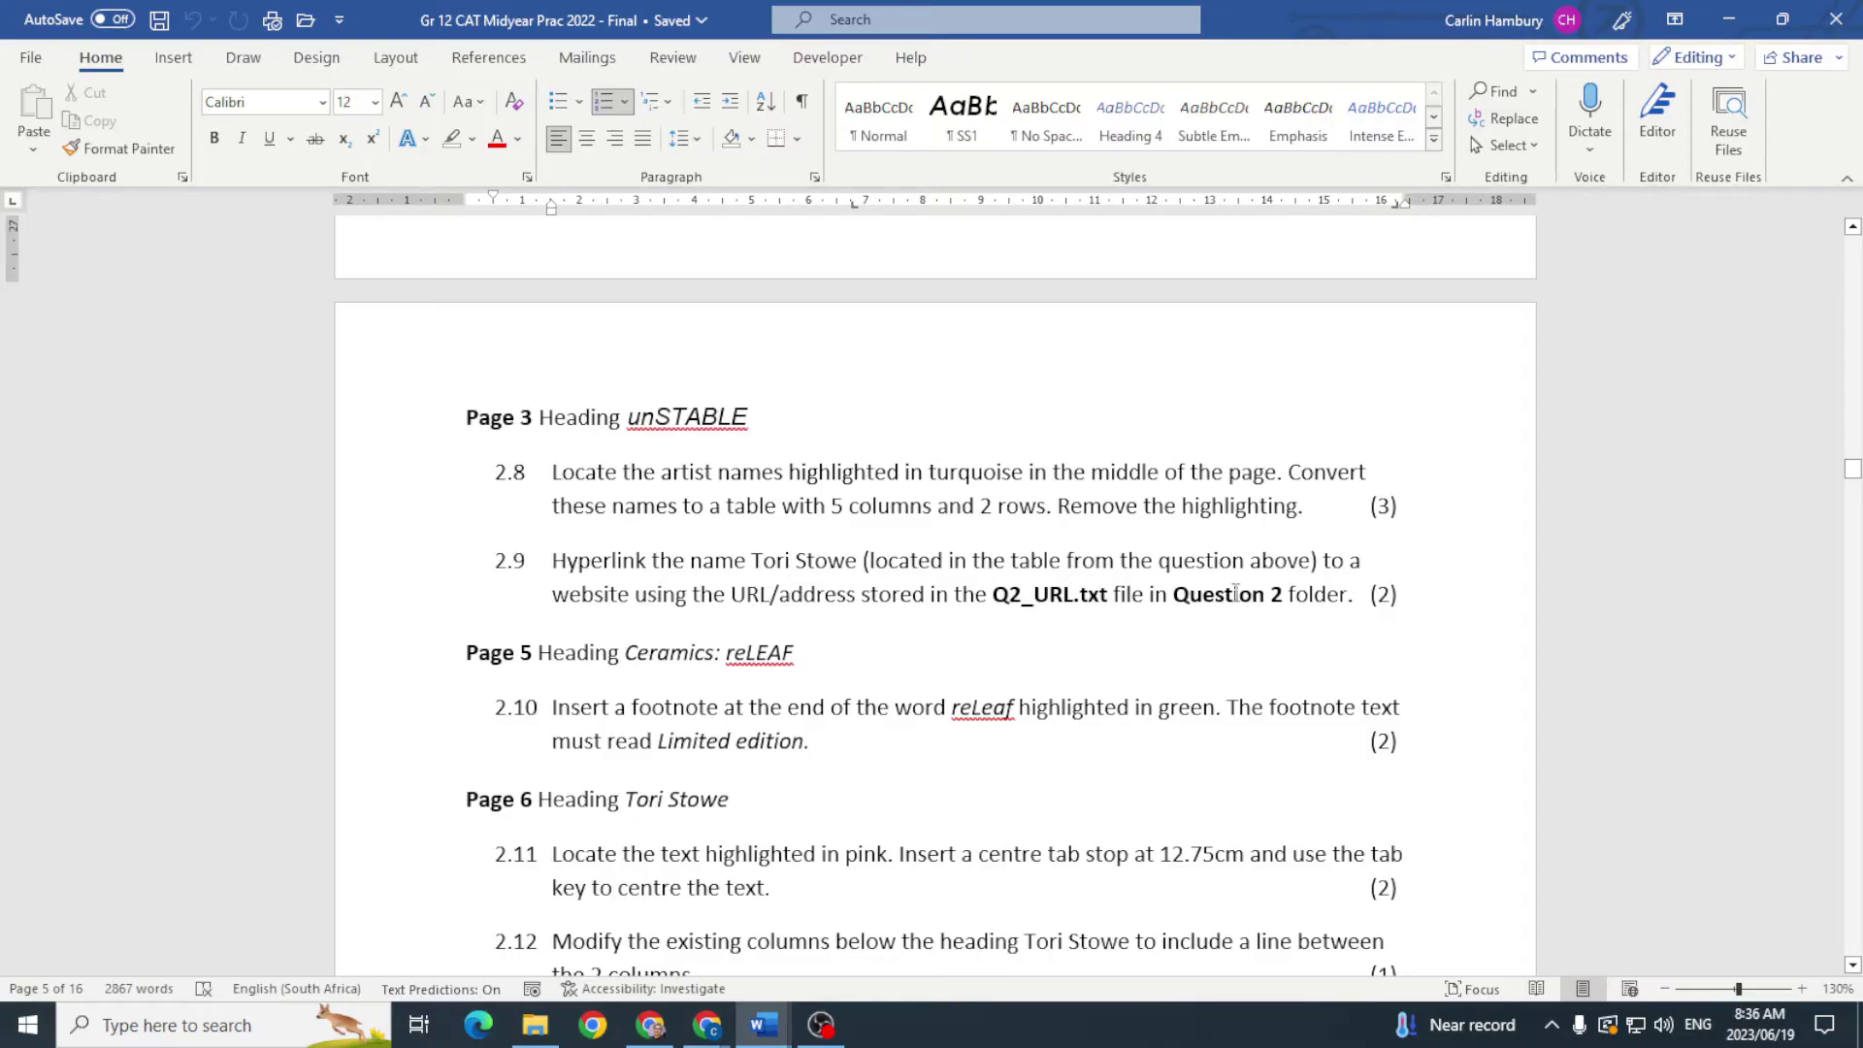
{"action": "key", "text": "alt+Tab"}
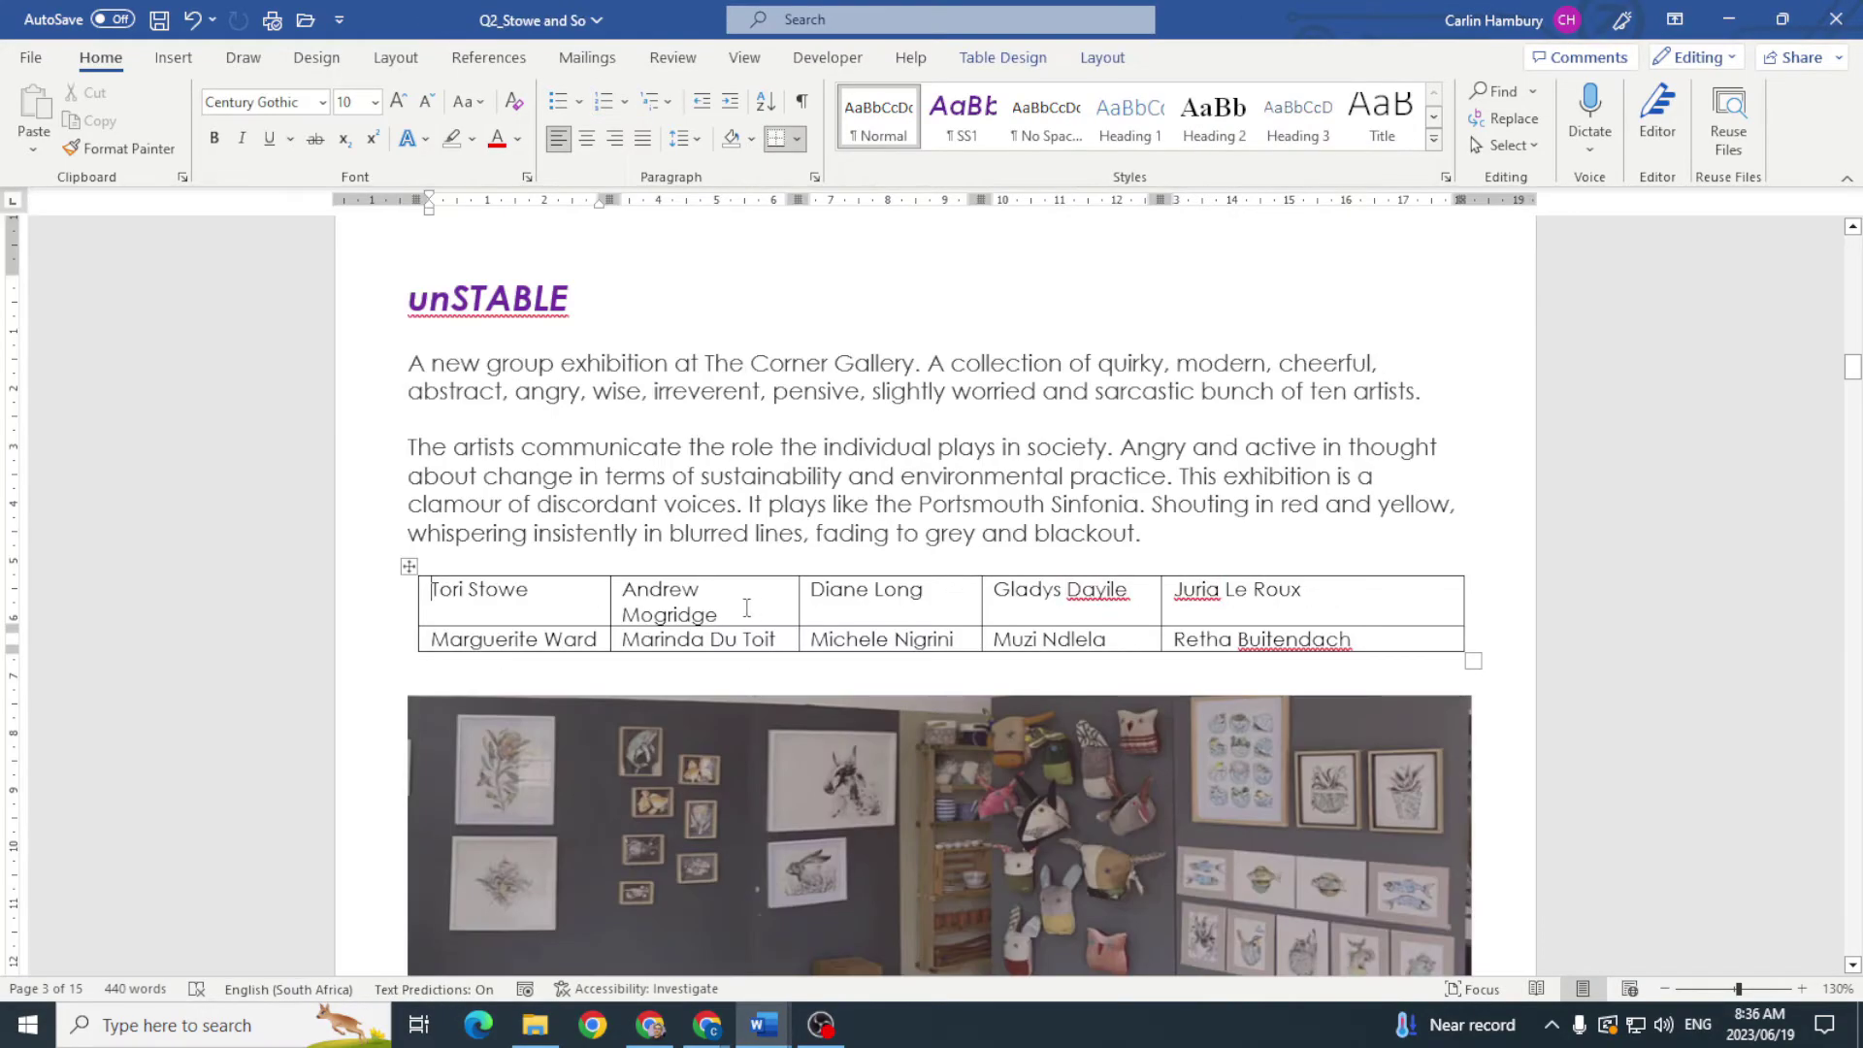
{"action": "left_click", "coordinate": [535, 1025]}
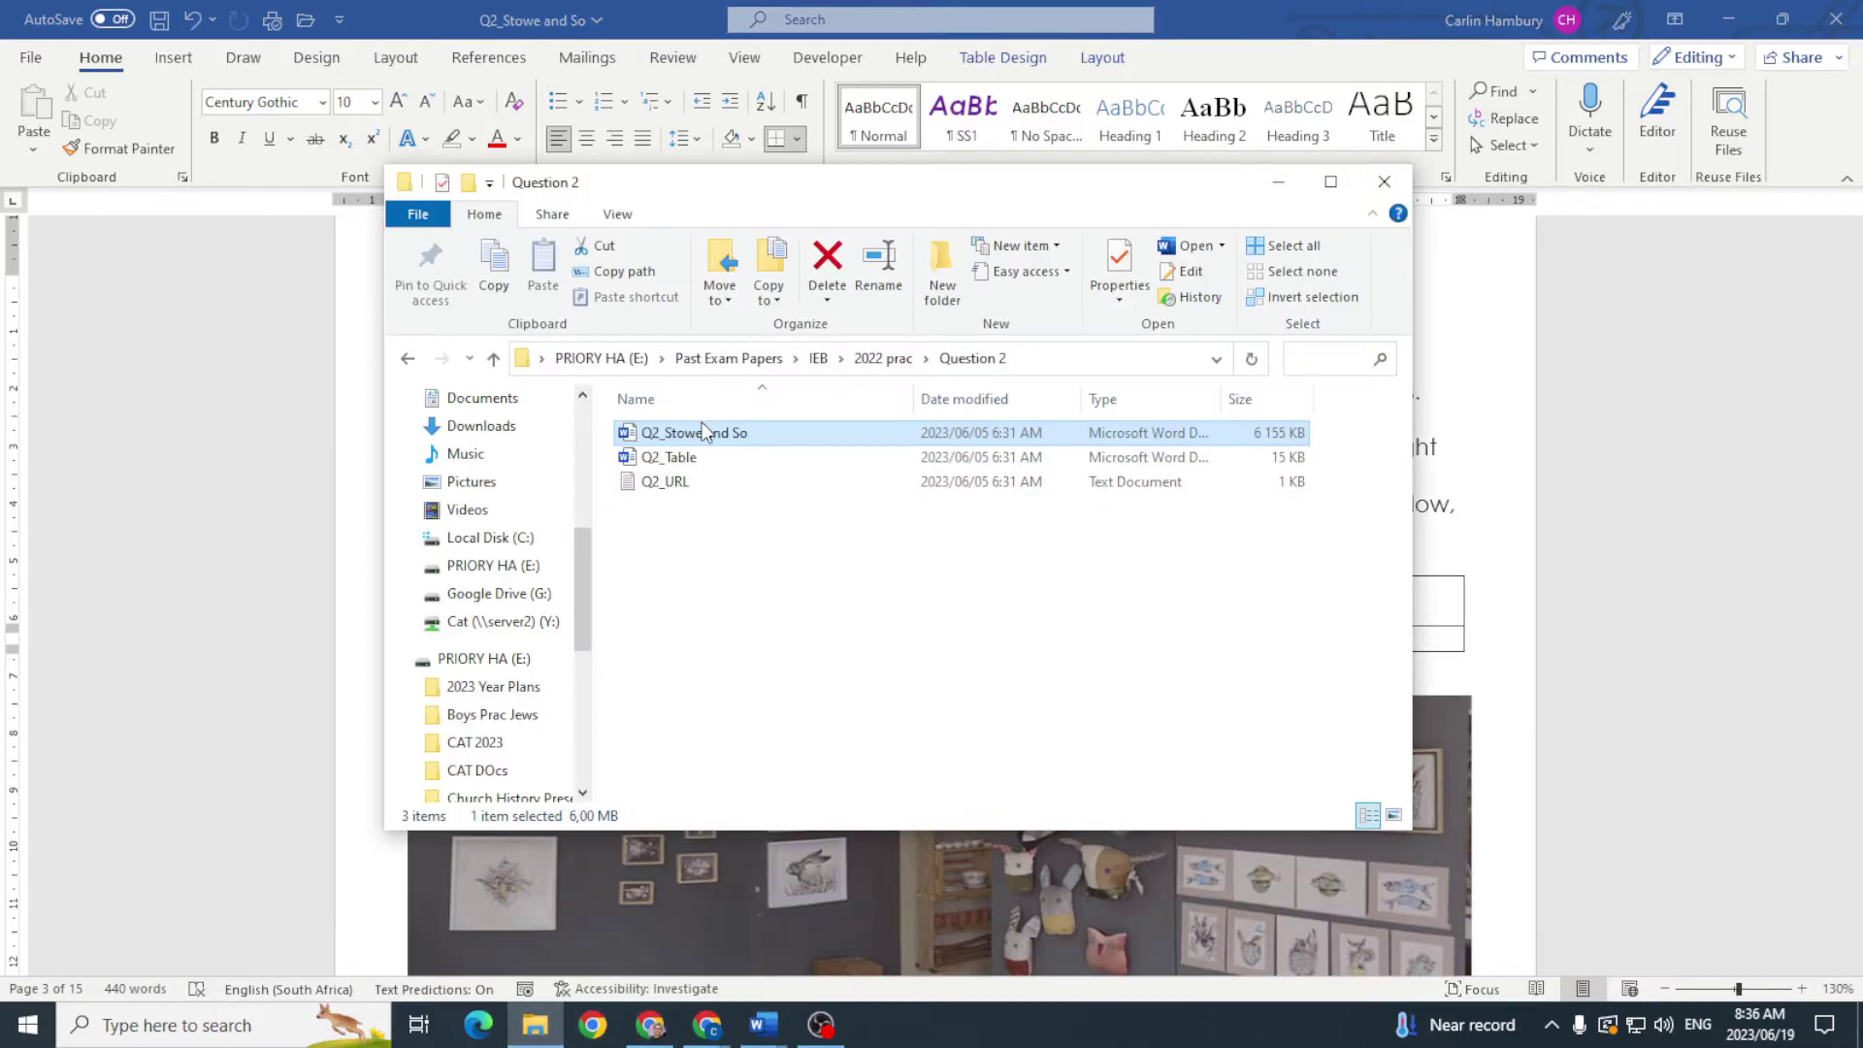
{"action": "double_click", "coordinate": [670, 482]}
{"action": "left_click_drag", "start_coordinate": [1045, 397], "coordinate": [802, 418]}
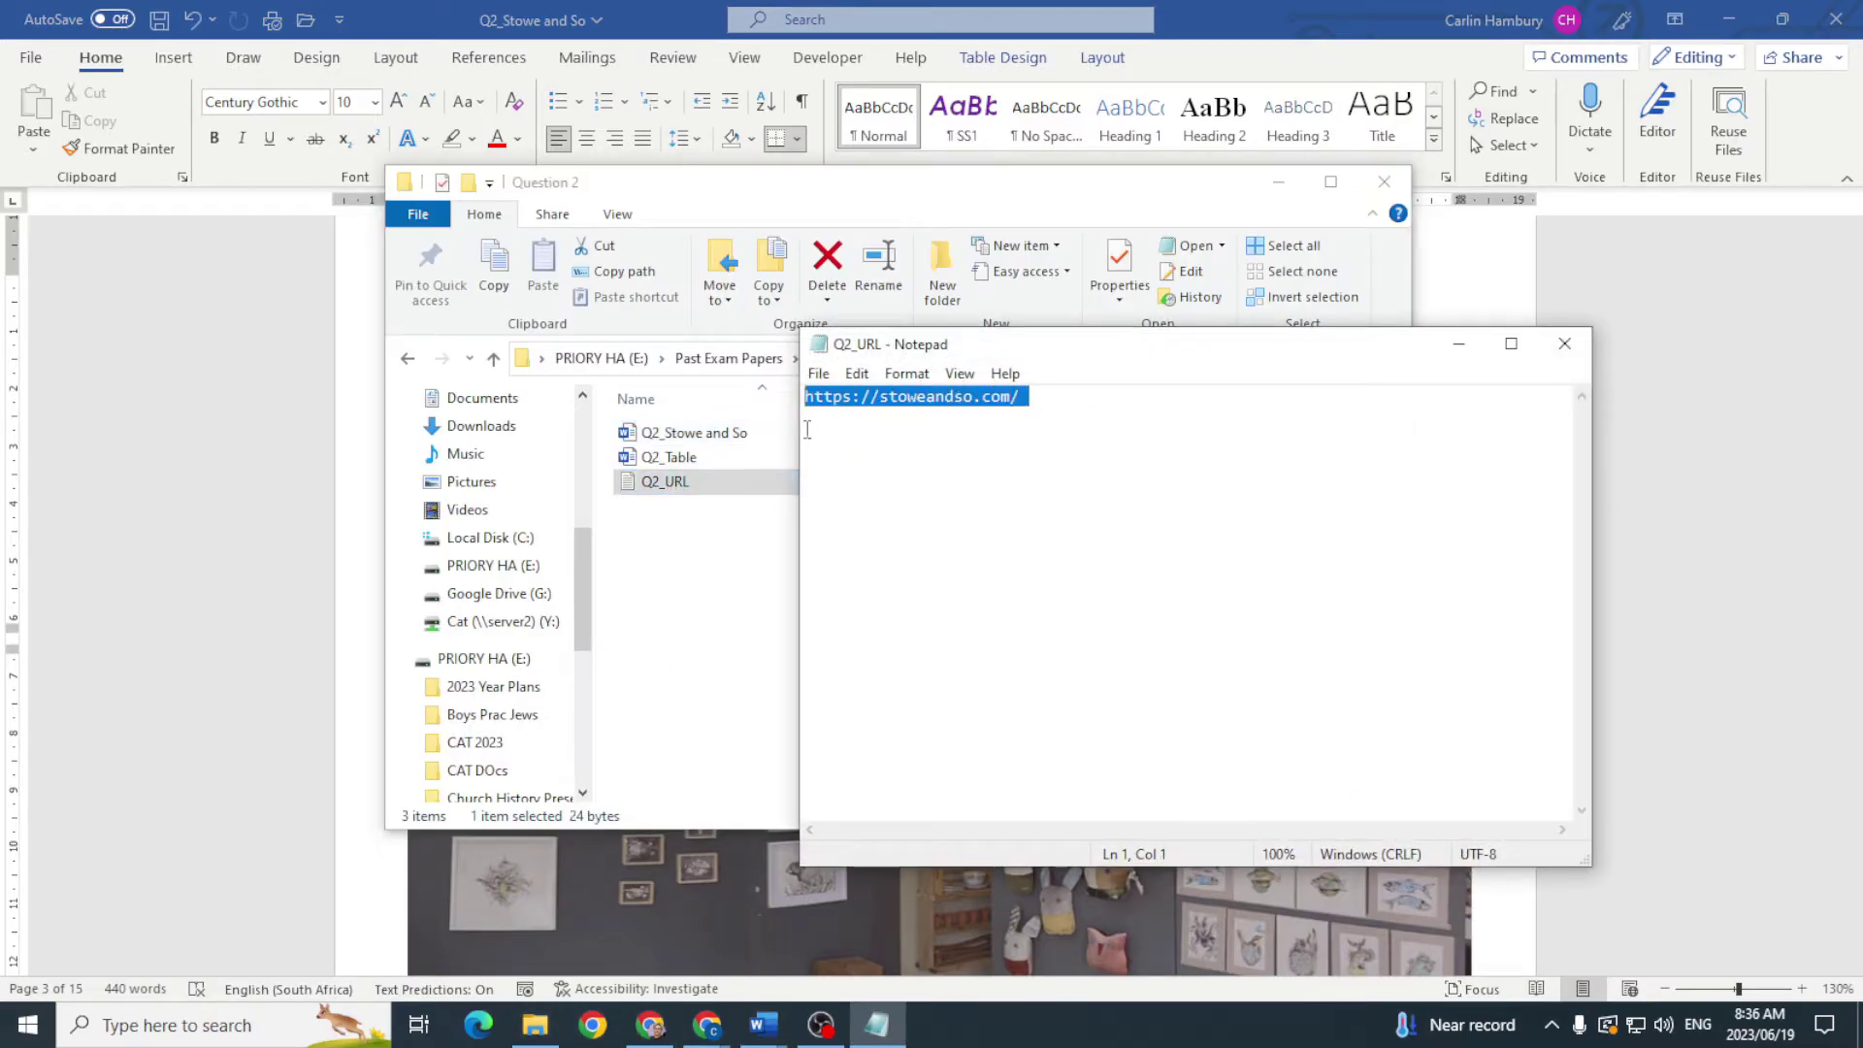
{"action": "left_click", "coordinate": [1564, 343]}
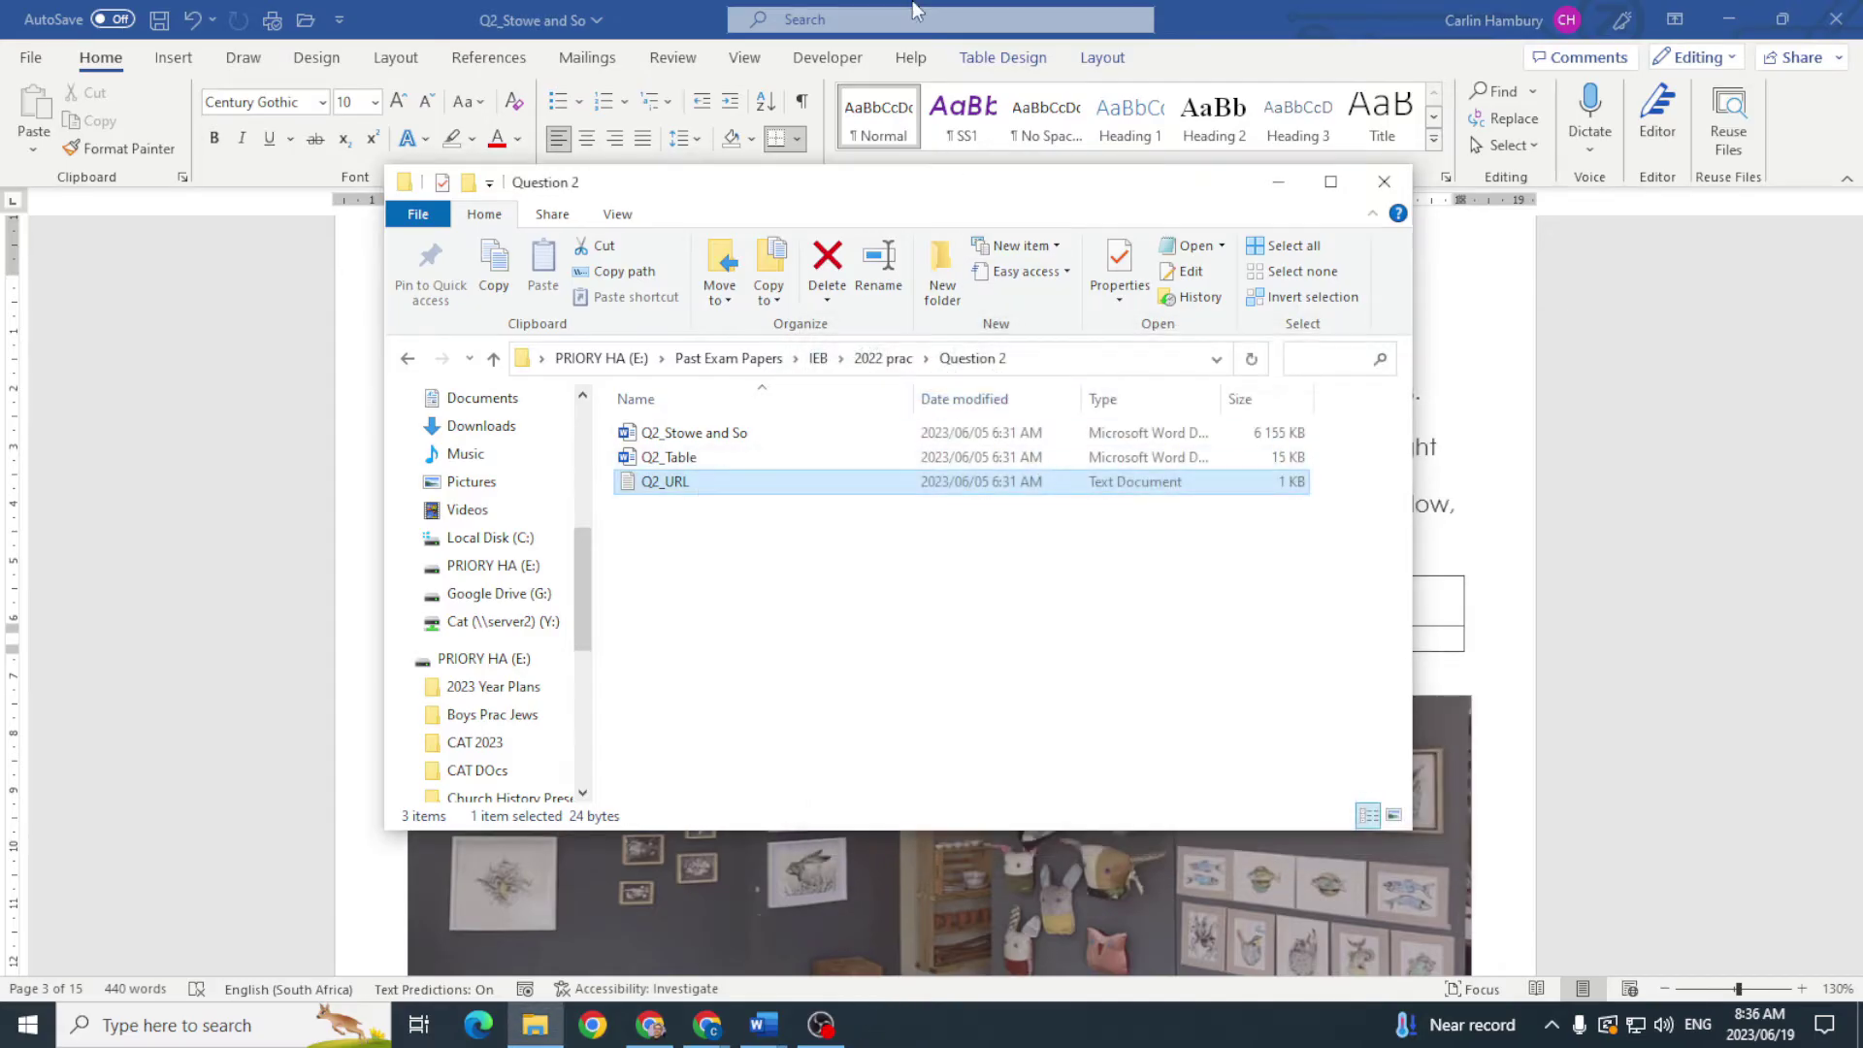
{"action": "left_click", "coordinate": [704, 13]}
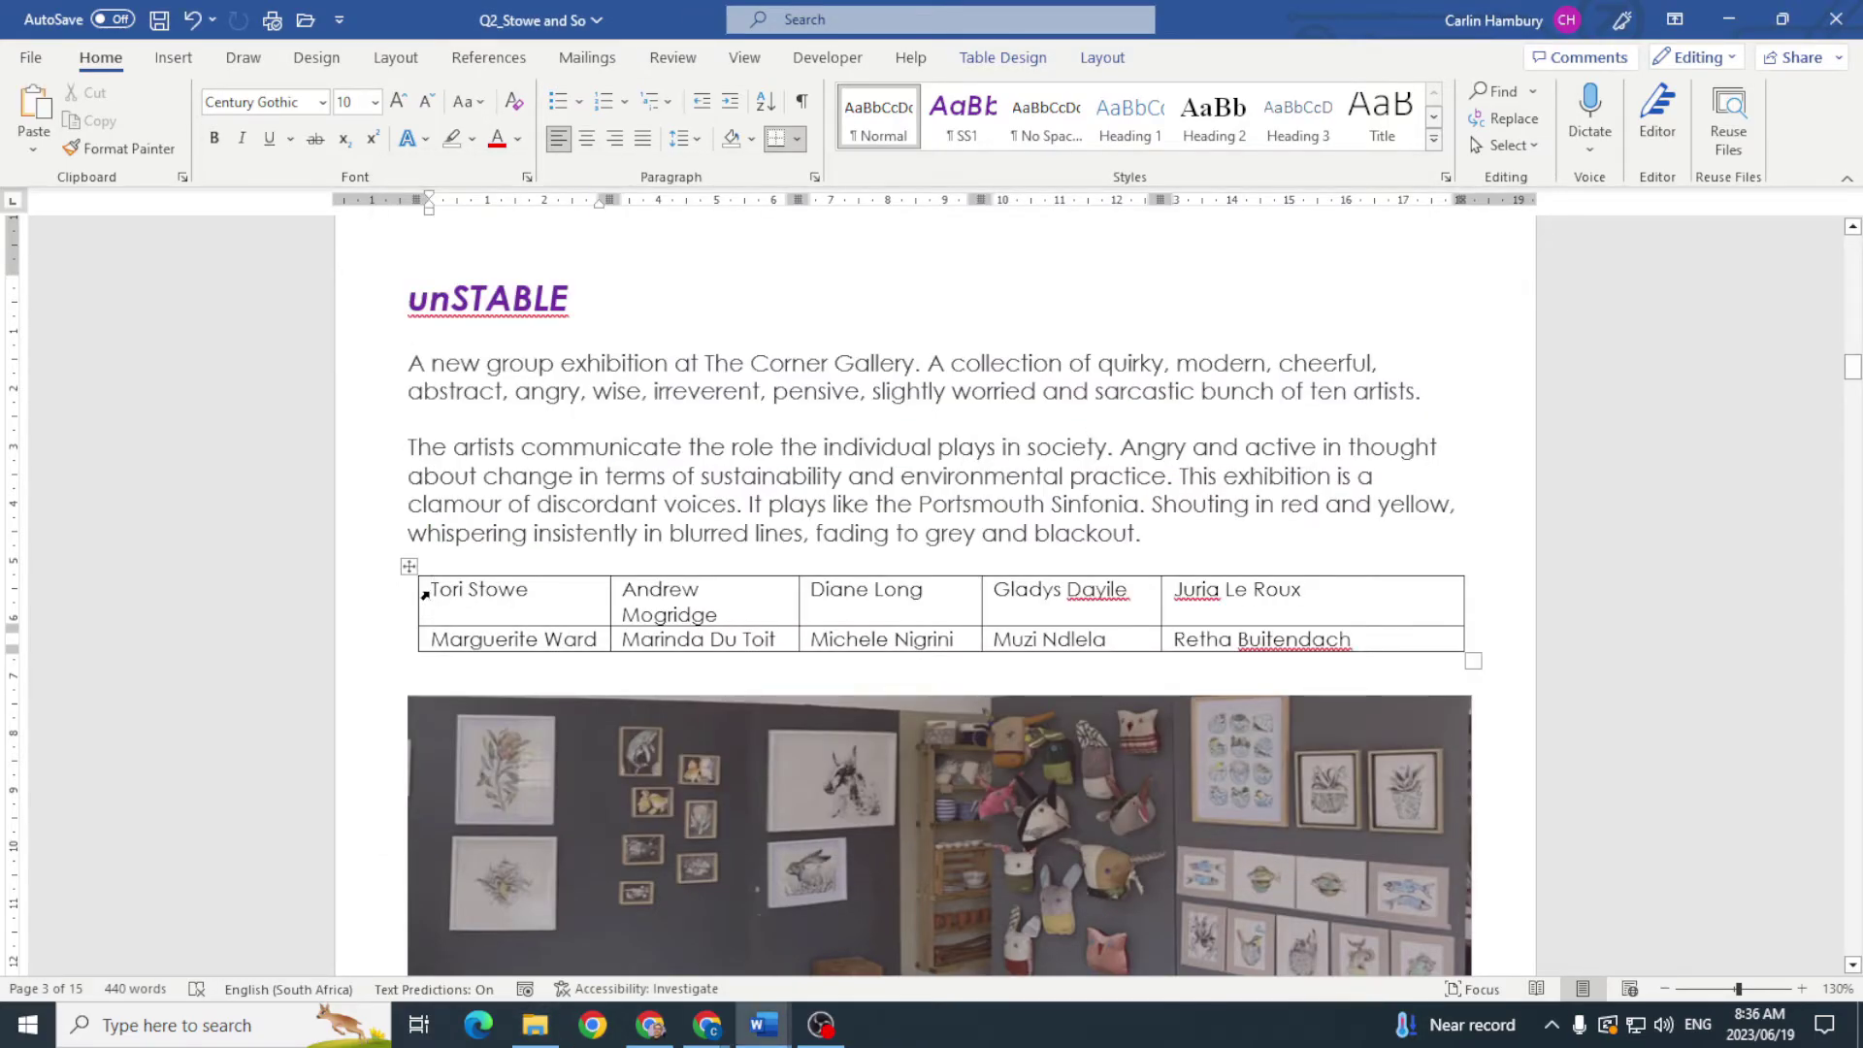
{"action": "left_click", "coordinate": [424, 595]}
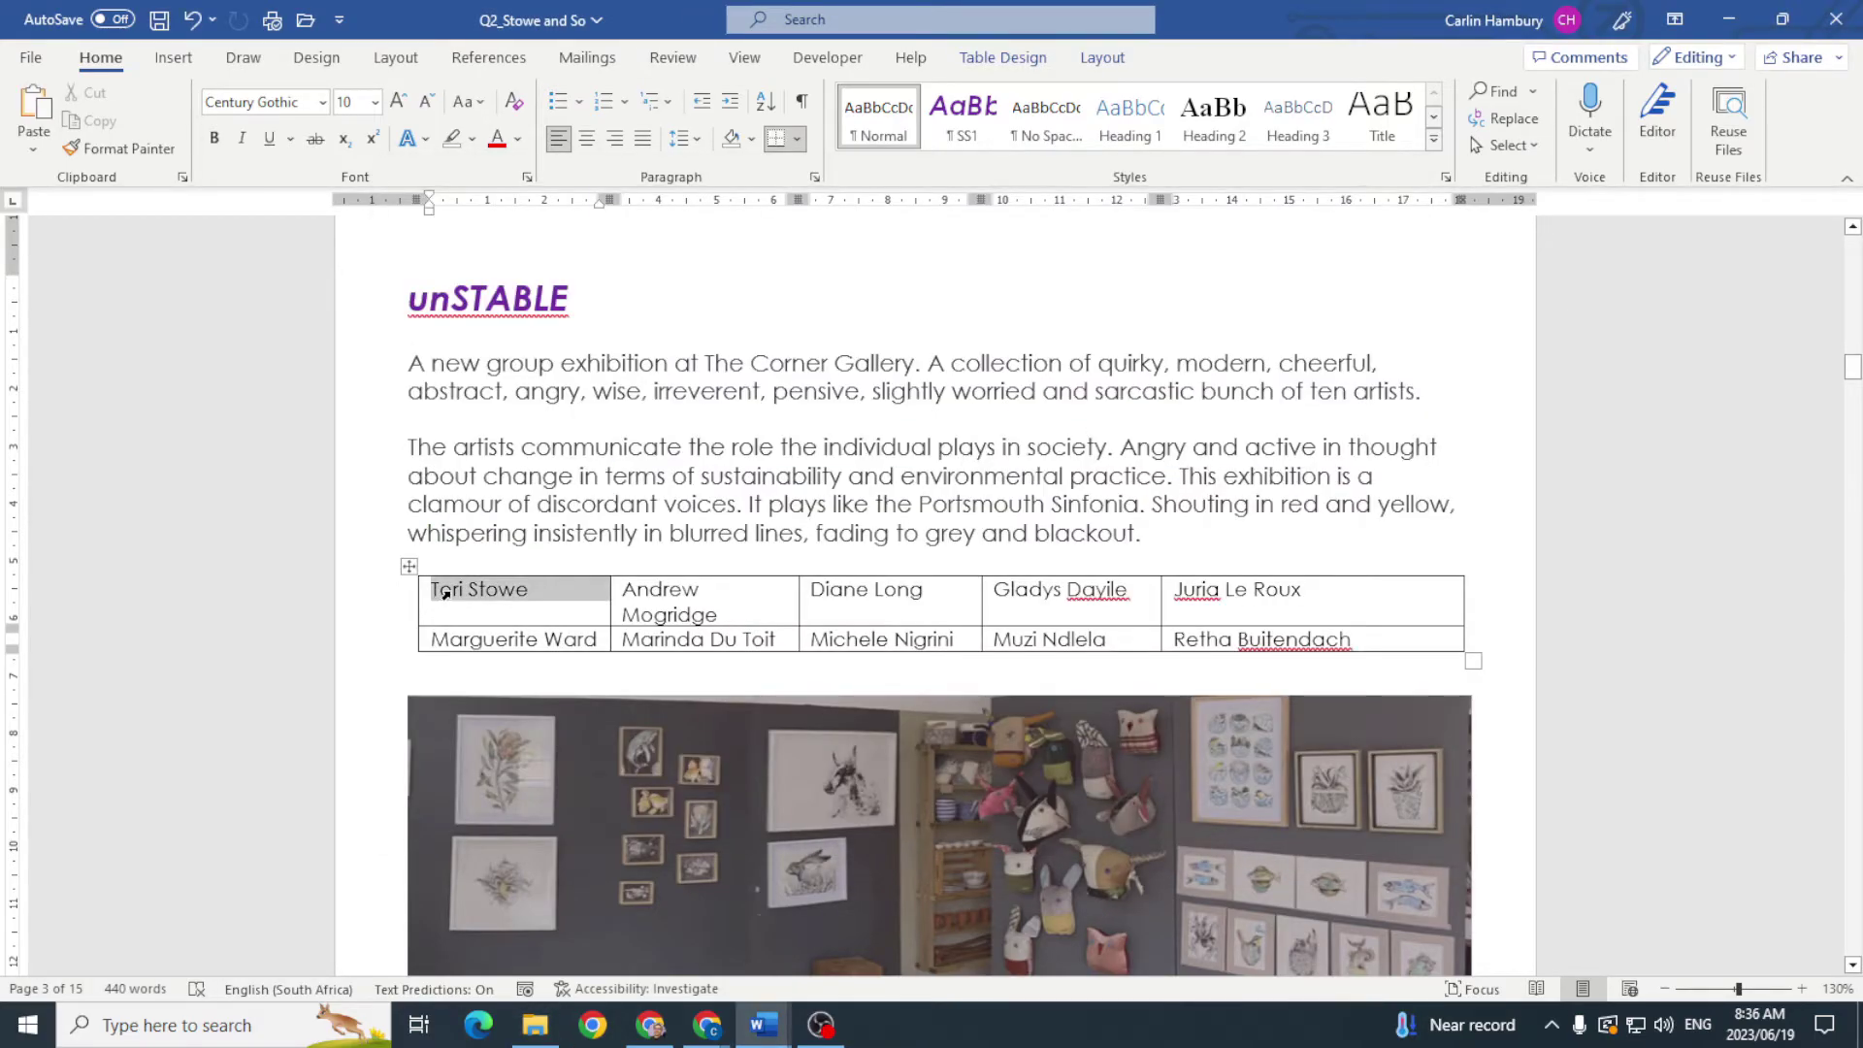
{"action": "left_click", "coordinate": [173, 60]}
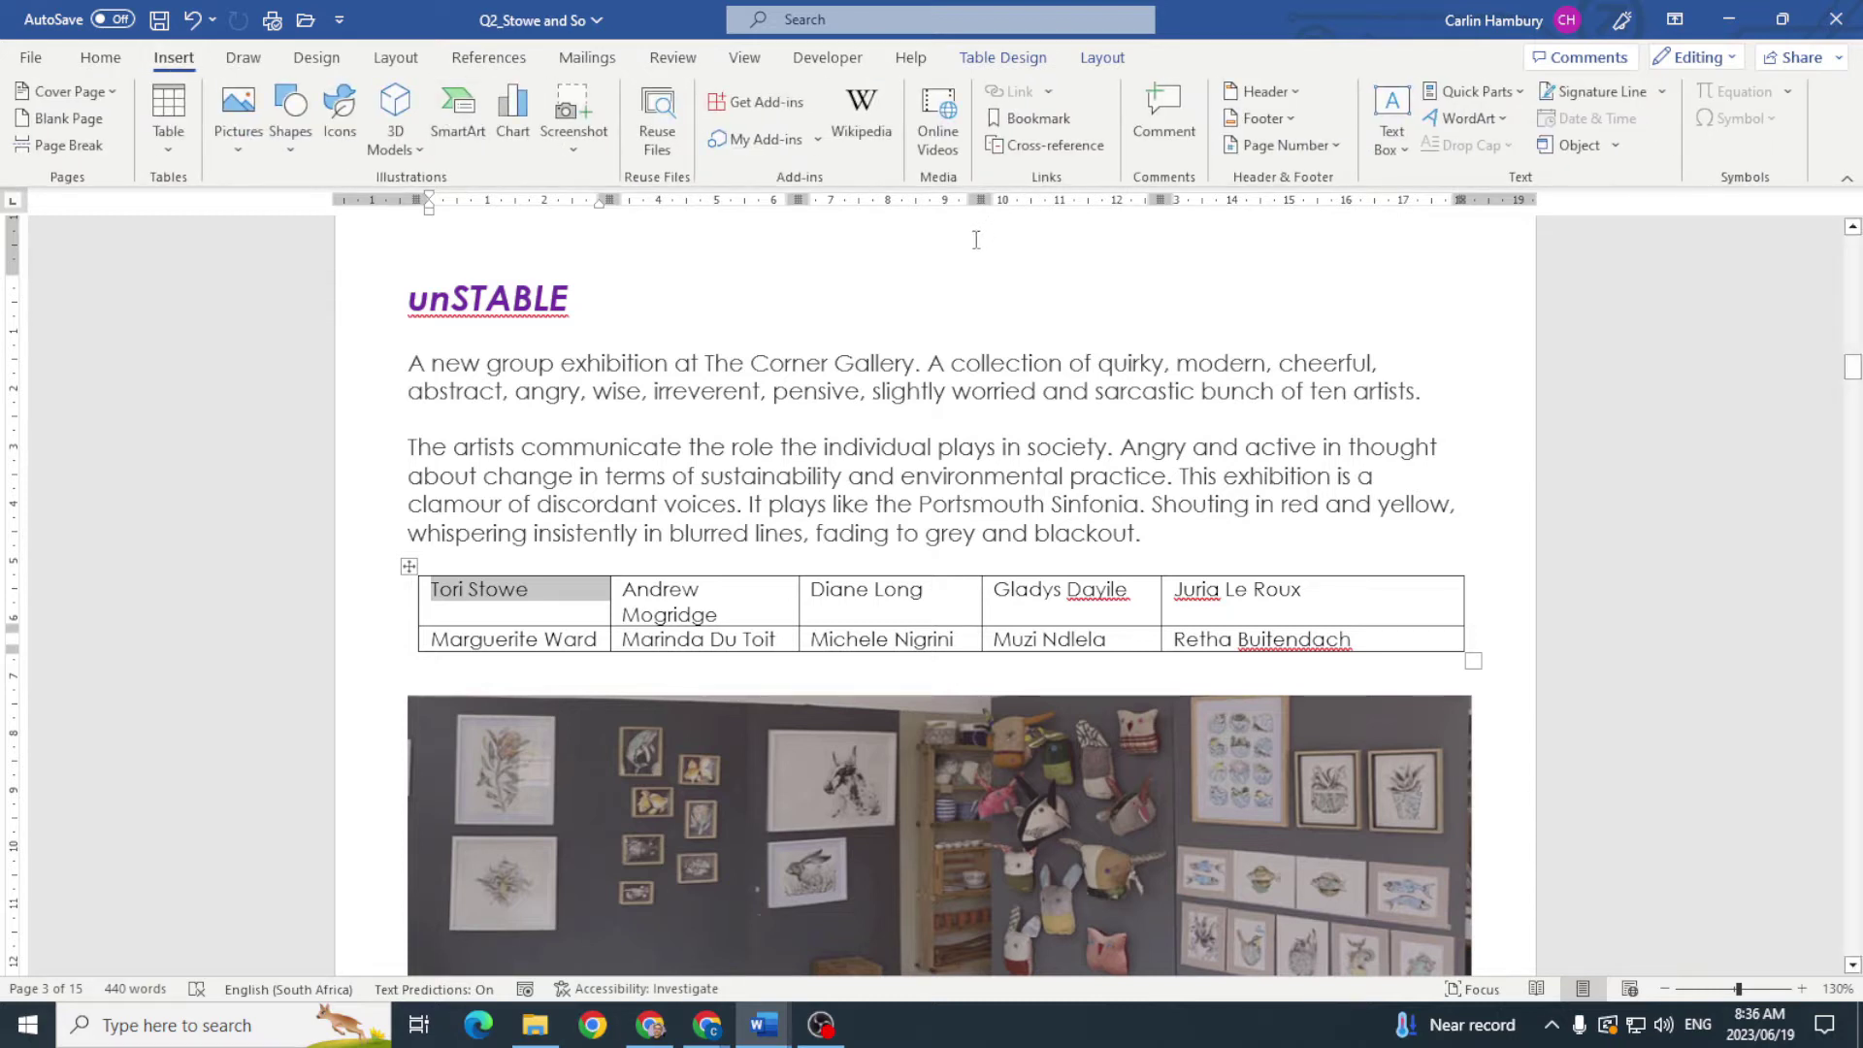
{"action": "left_click", "coordinate": [425, 595]}
{"action": "left_click", "coordinate": [443, 593]}
{"action": "left_click_drag", "start_coordinate": [434, 592], "coordinate": [530, 593]}
{"action": "left_click", "coordinate": [1021, 93]}
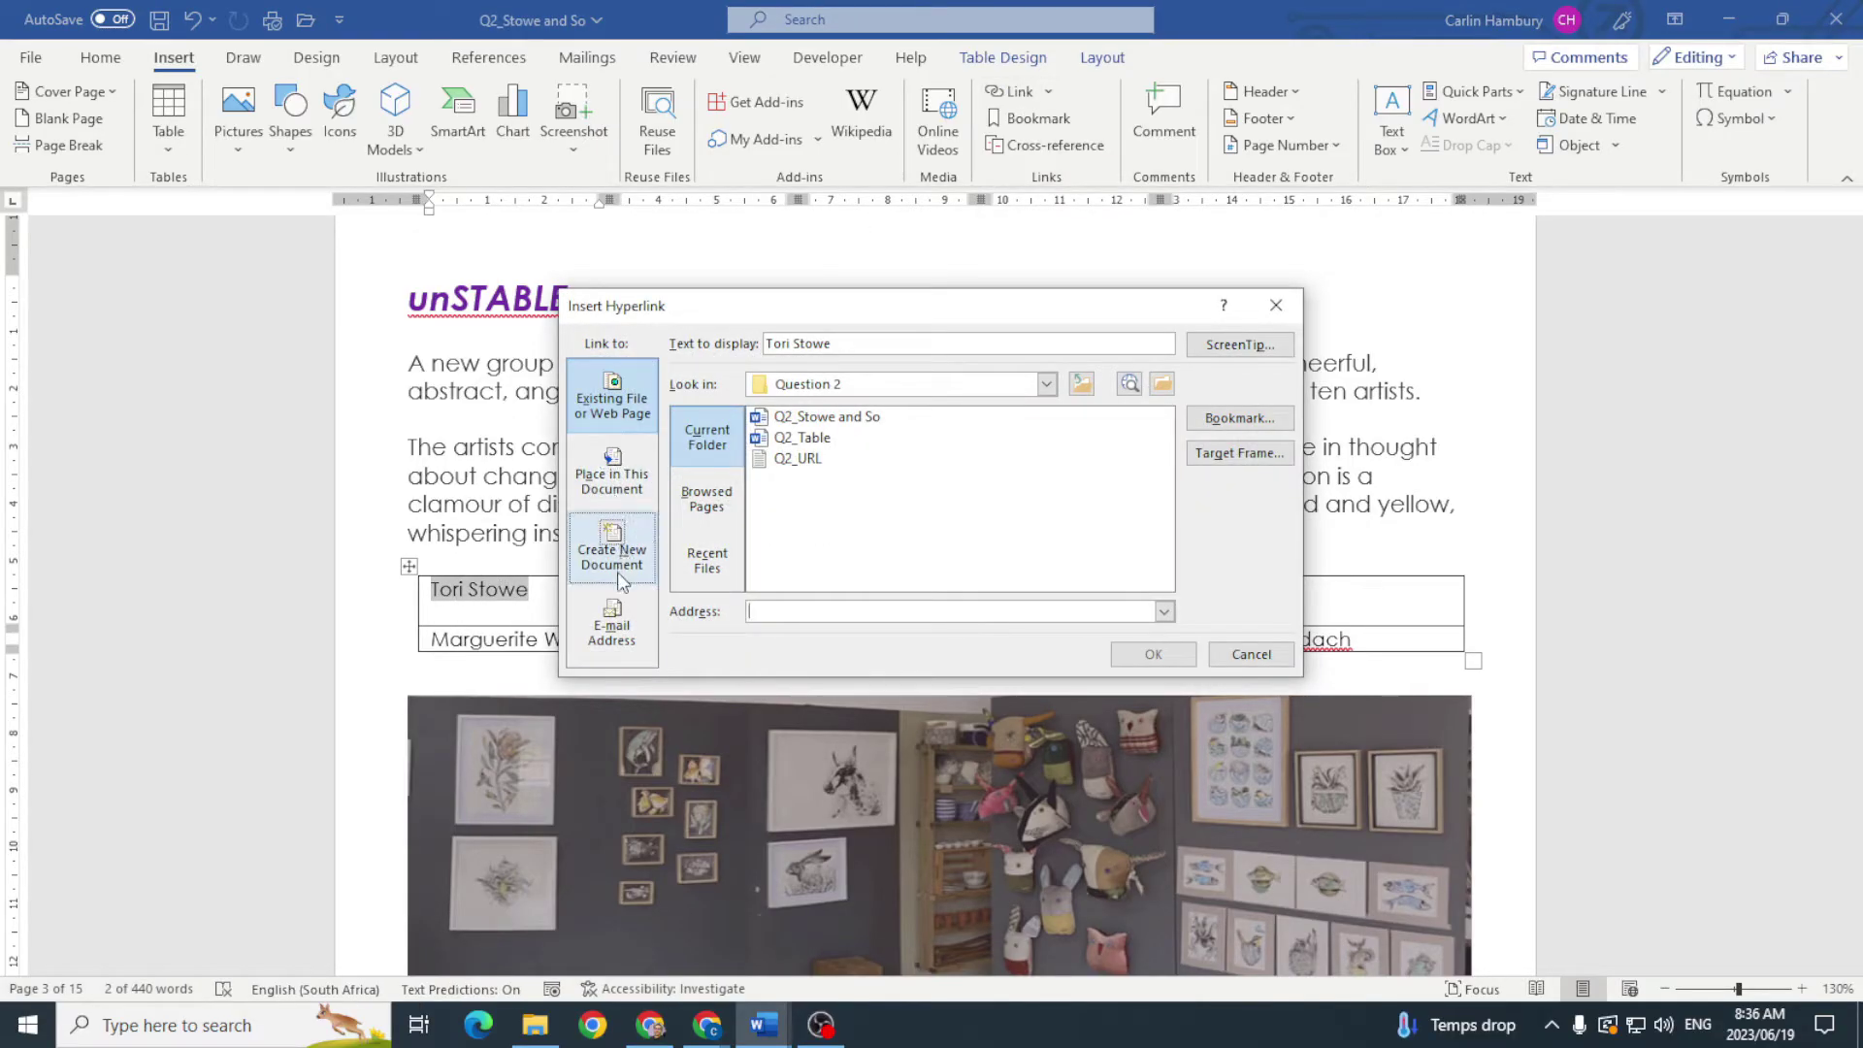
{"action": "left_click", "coordinate": [616, 400]}
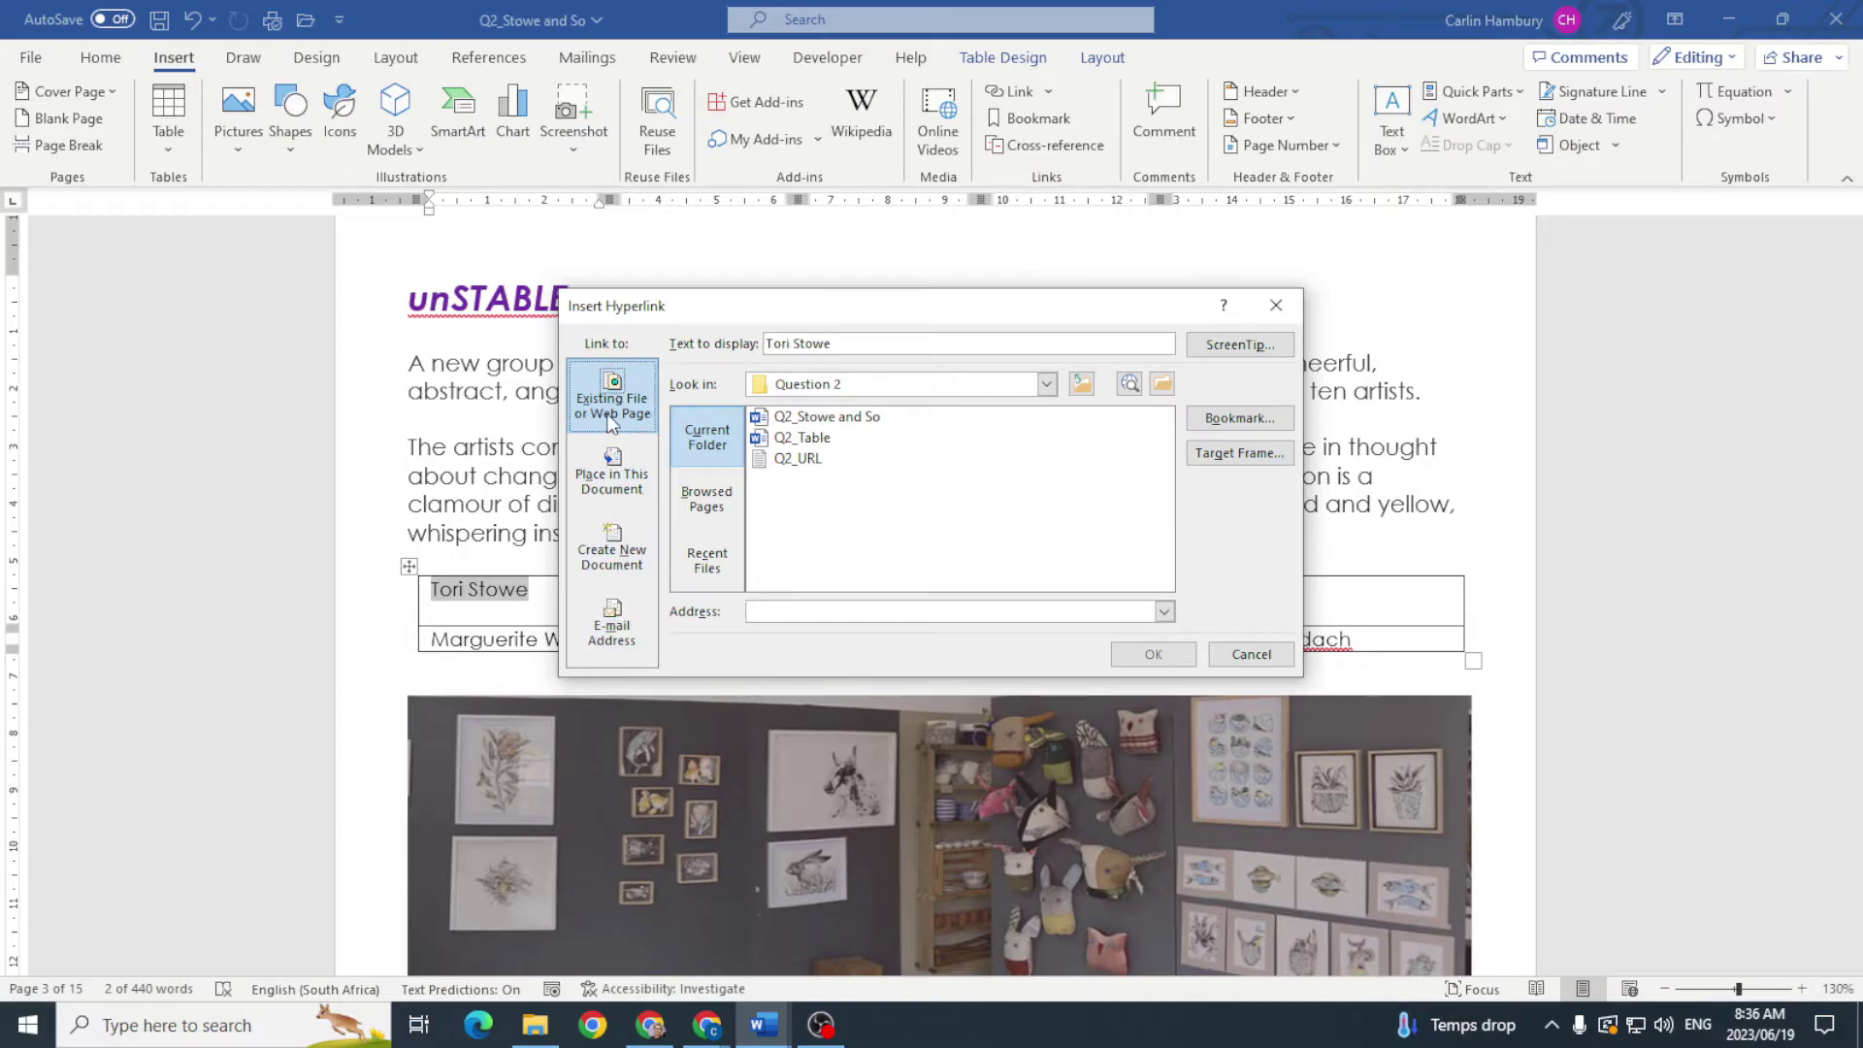
{"action": "left_click", "coordinate": [717, 451]}
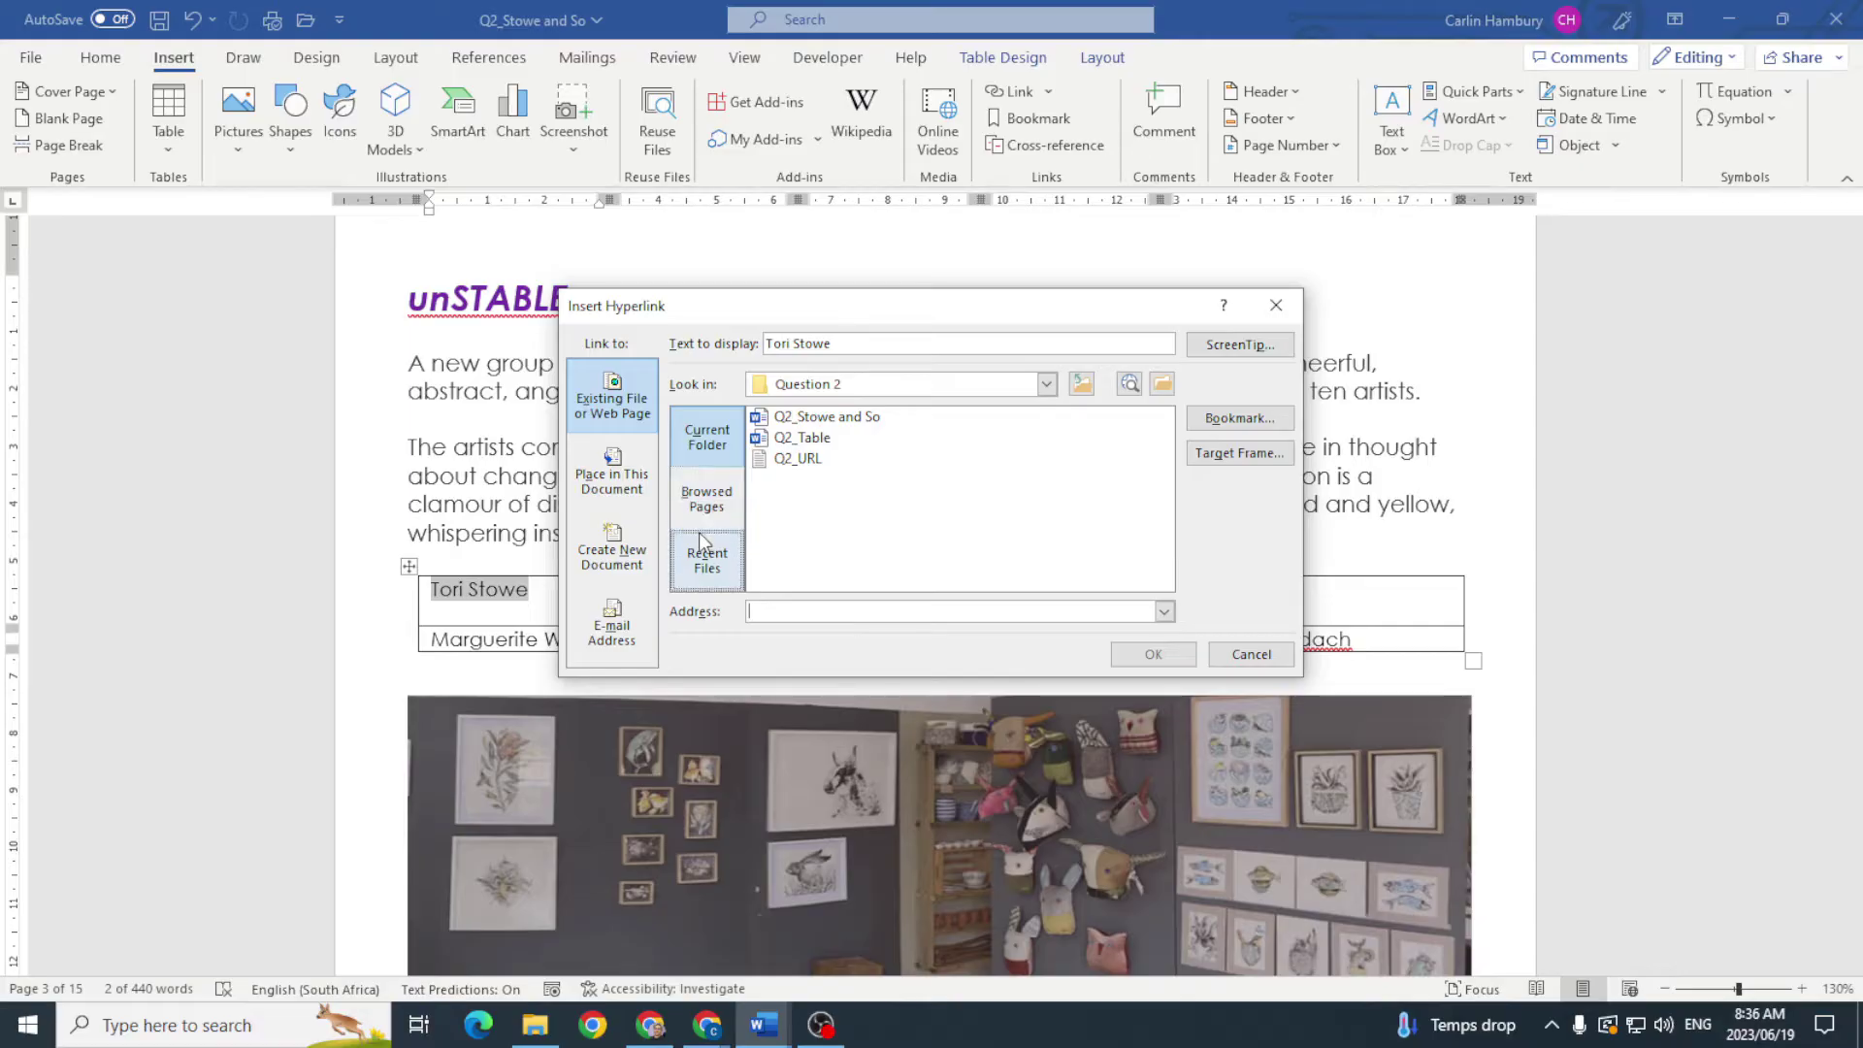
{"action": "left_click", "coordinate": [711, 504]}
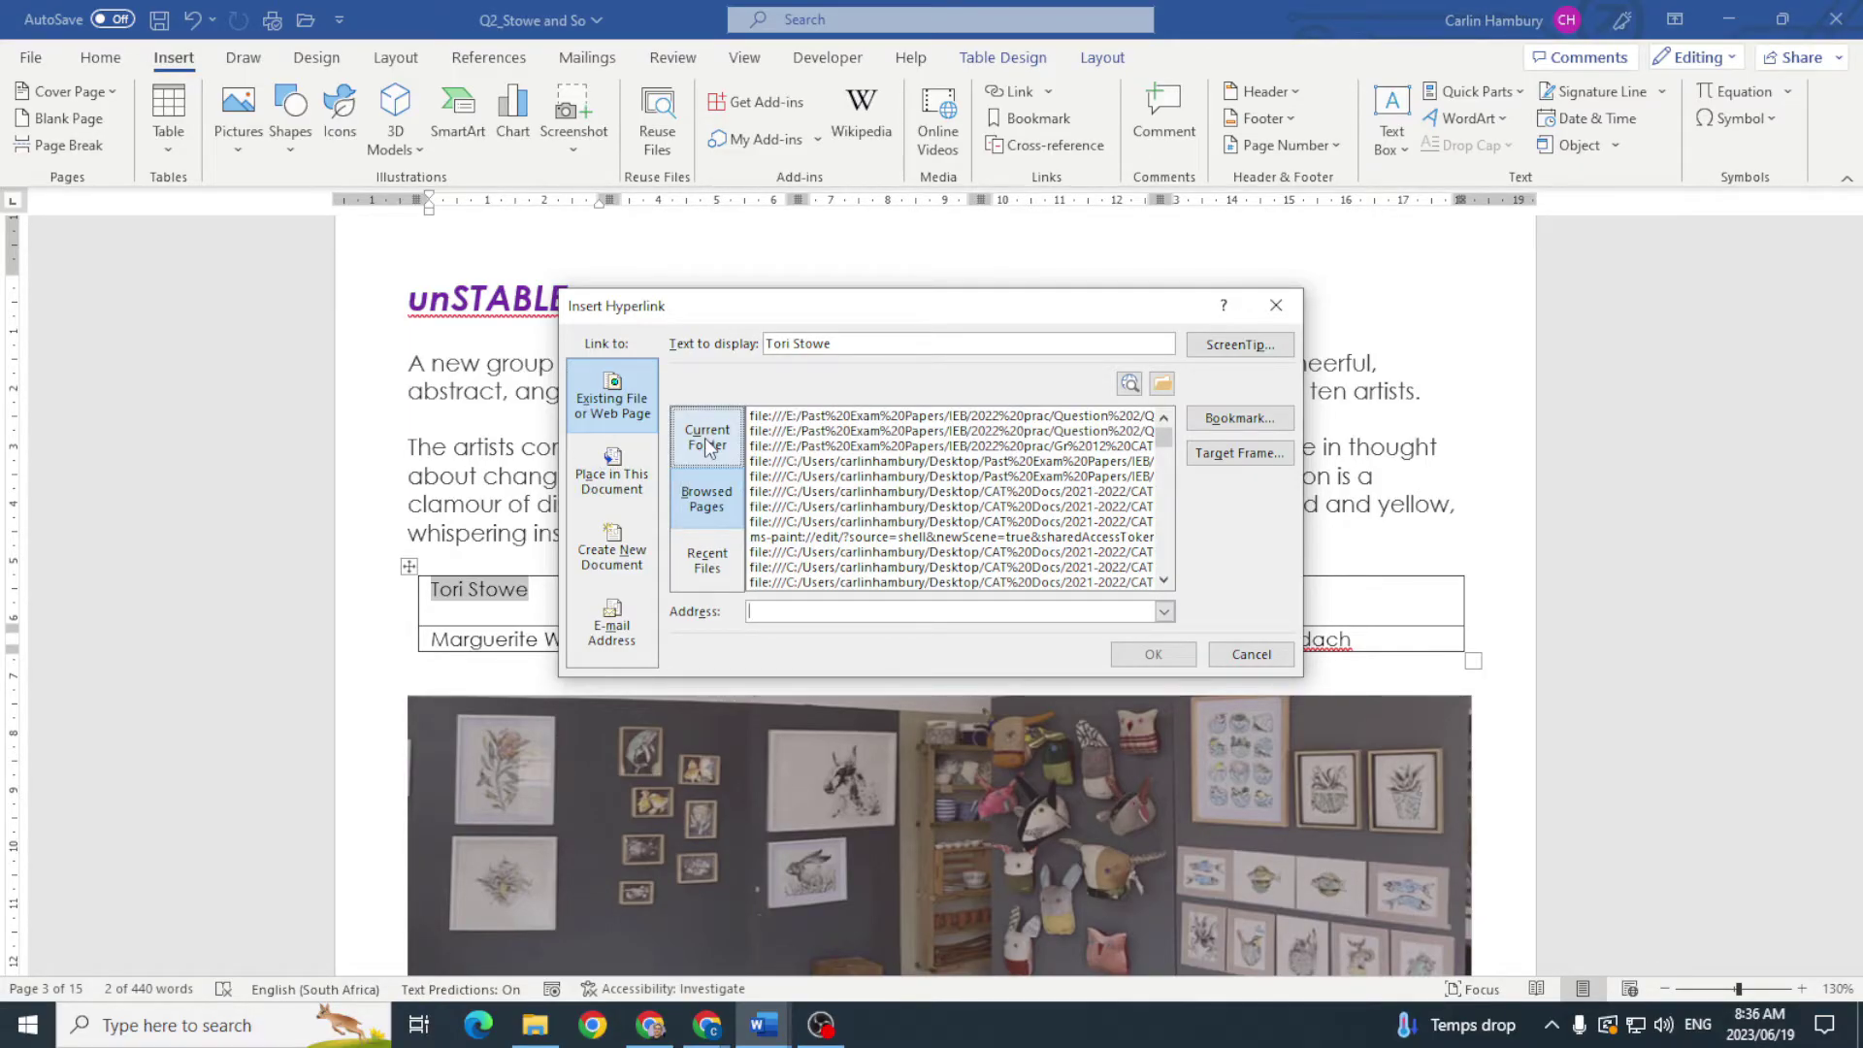
{"action": "left_click", "coordinate": [767, 611]}
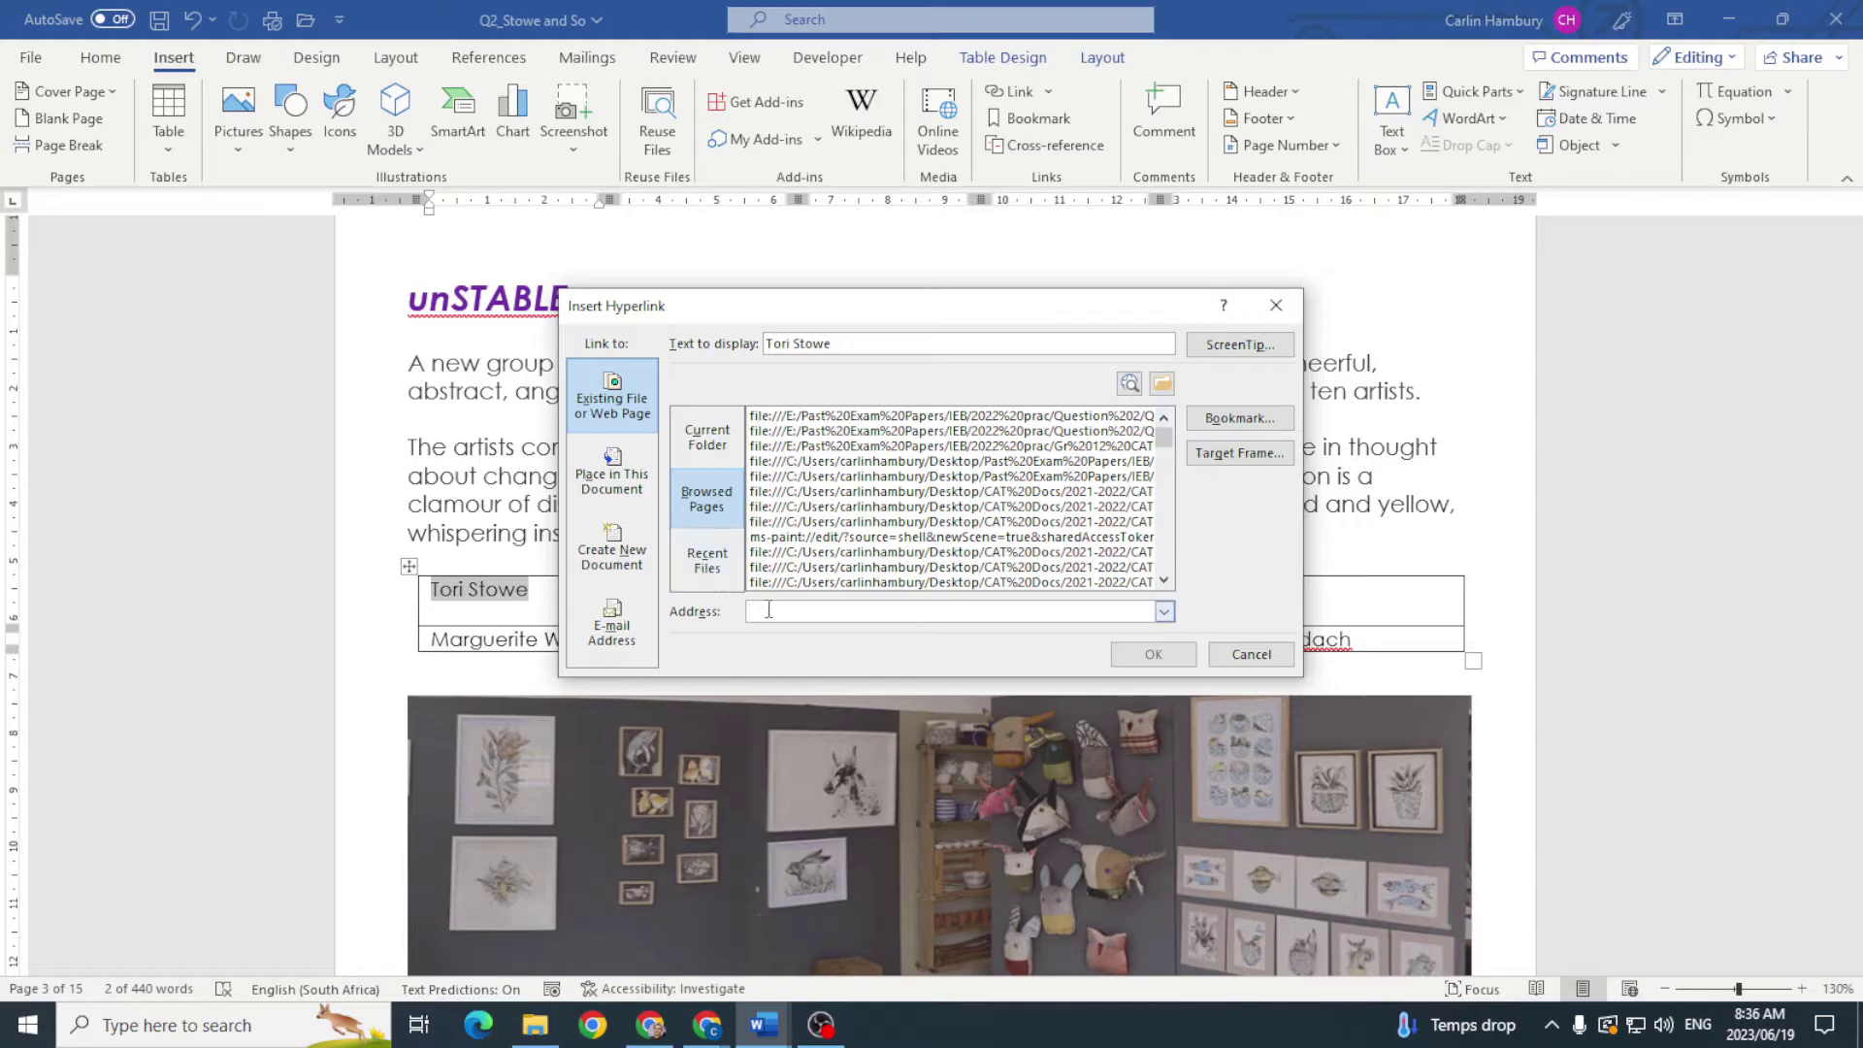
{"action": "type", "text": "https://stoweandso.com/"}
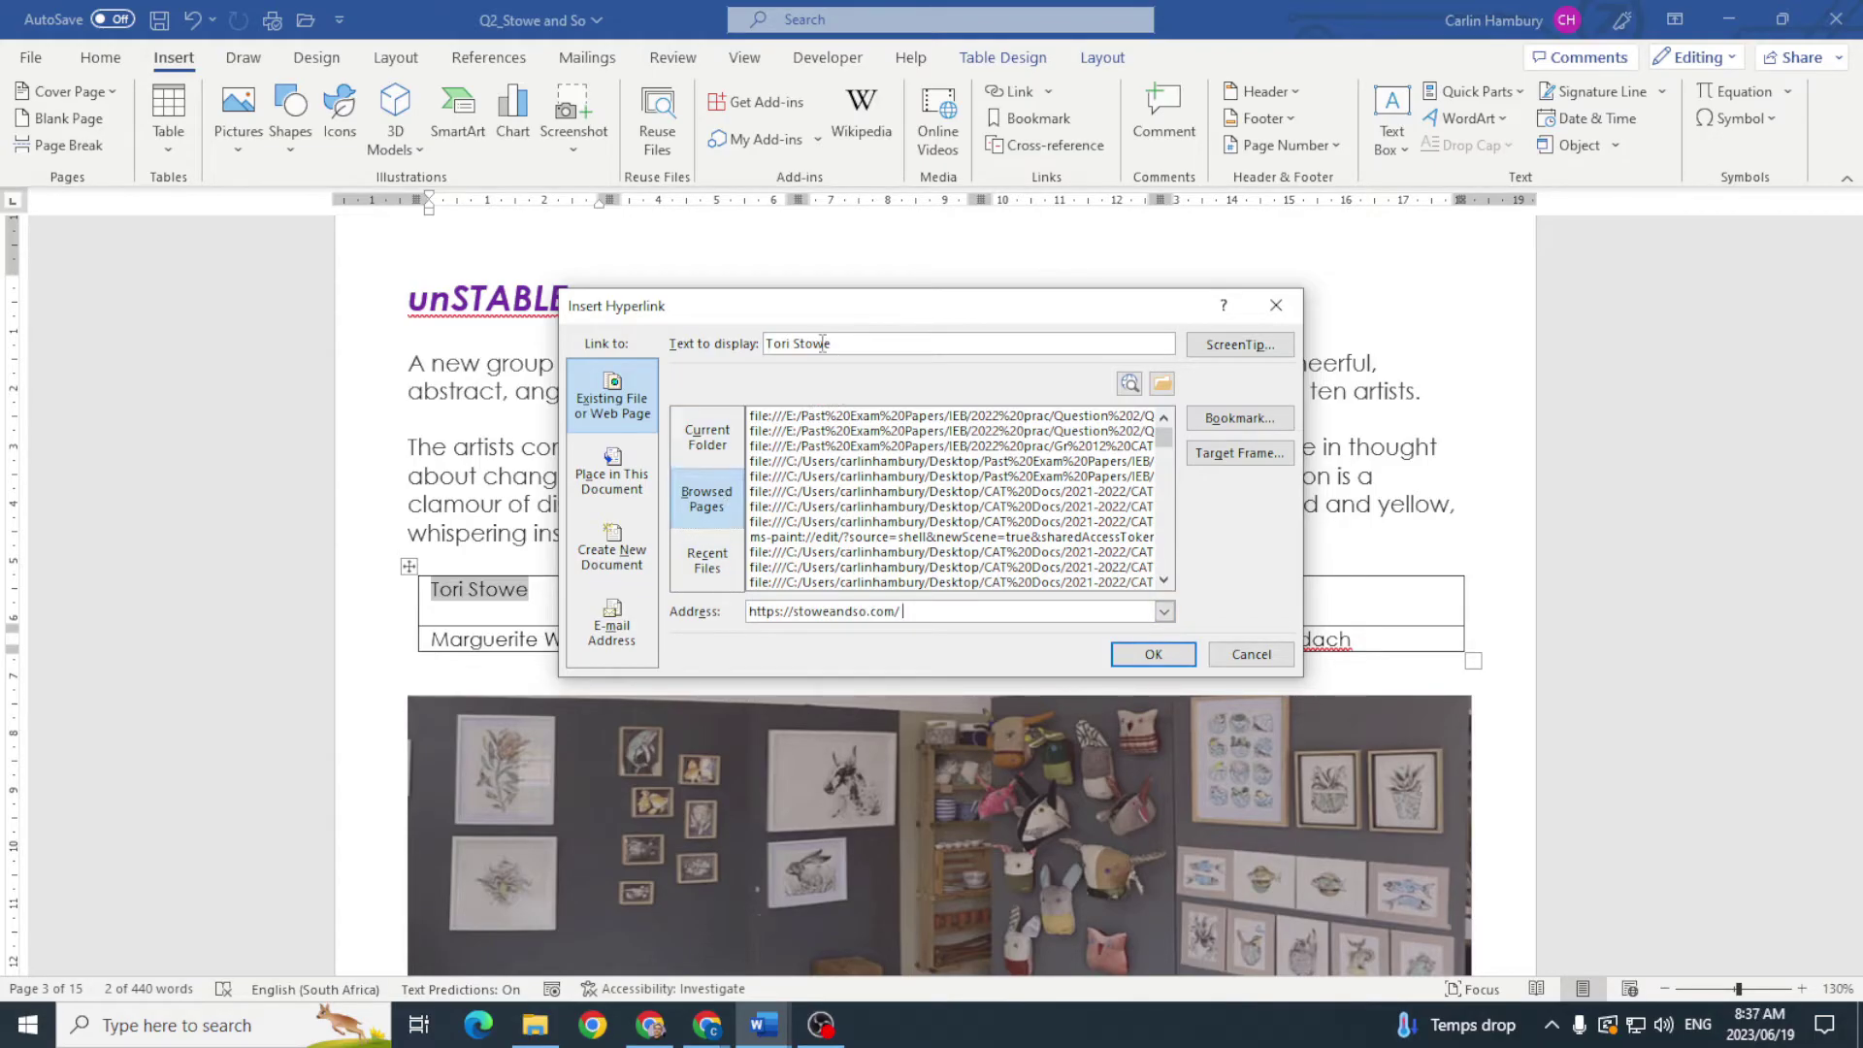
{"action": "left_click", "coordinate": [1149, 657]}
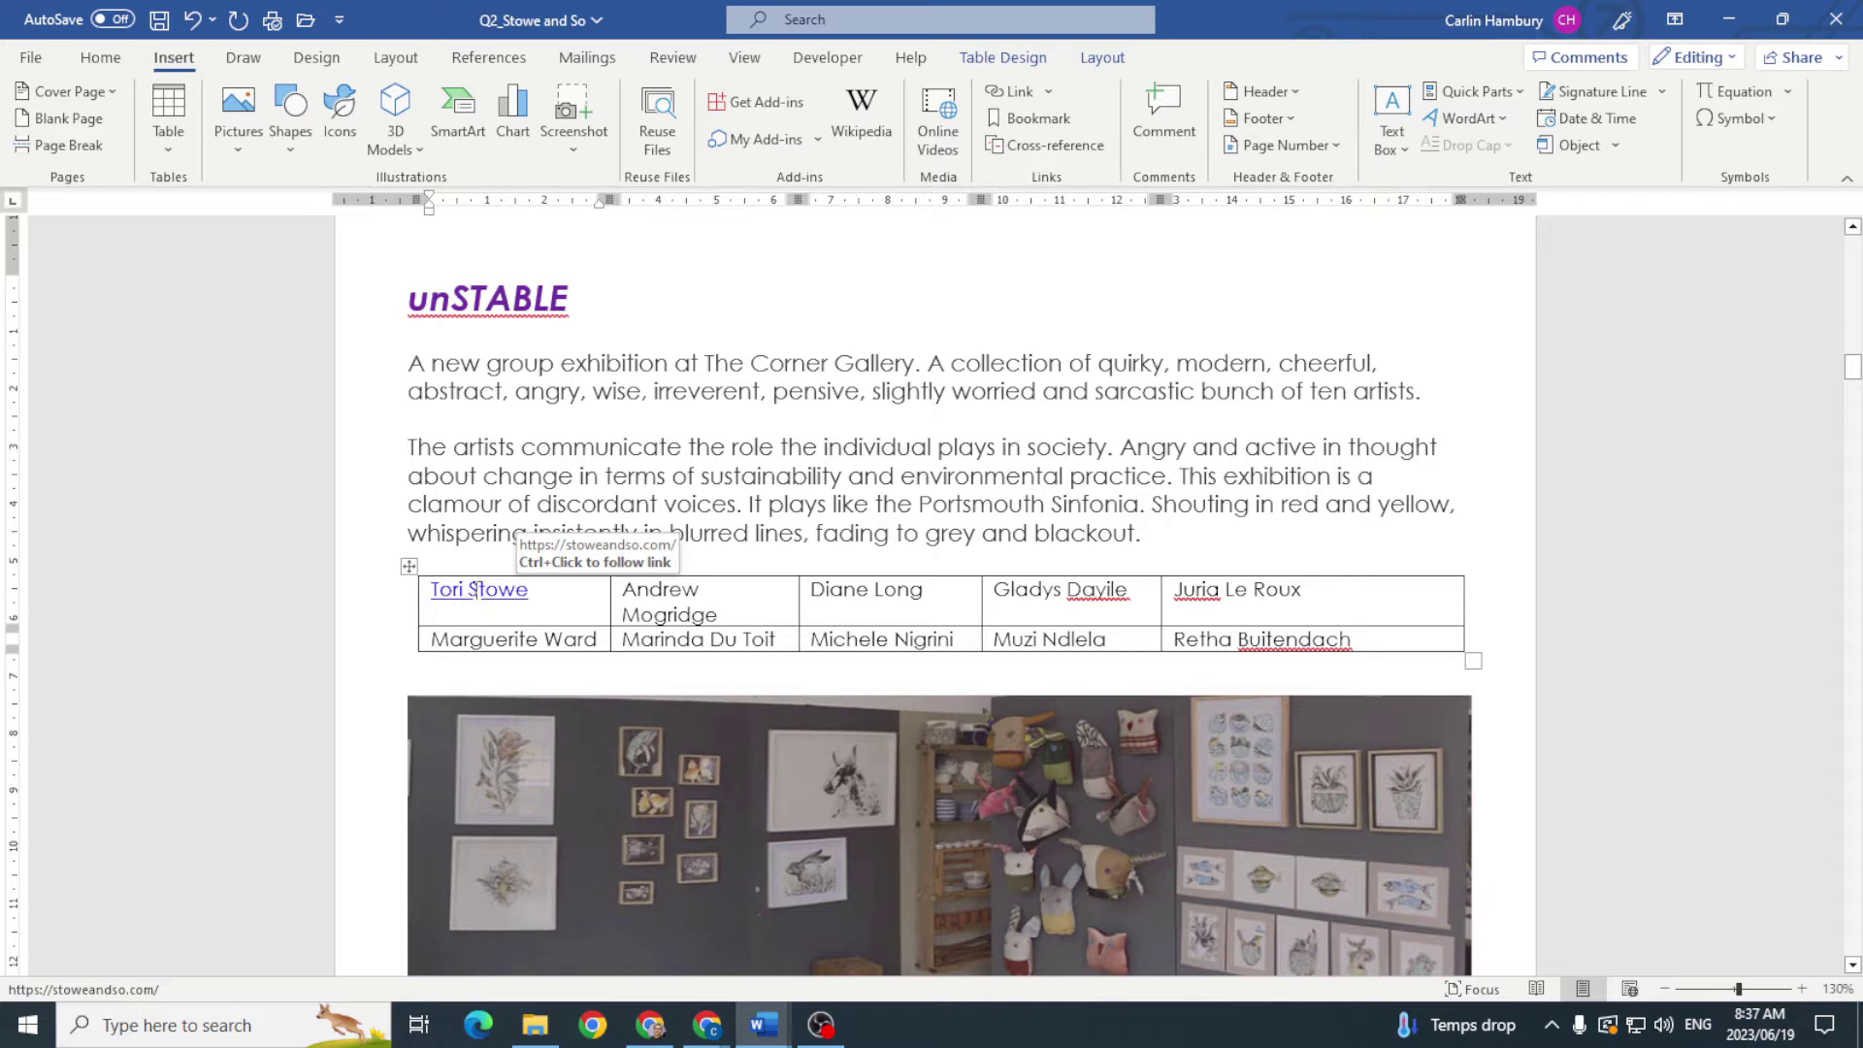
Step: Test the new hyperlink in the table's first cell, close the opened website, and return to Q2_Stowe and So
{"action": "left_click", "coordinate": [477, 601], "text": "ctrl"}
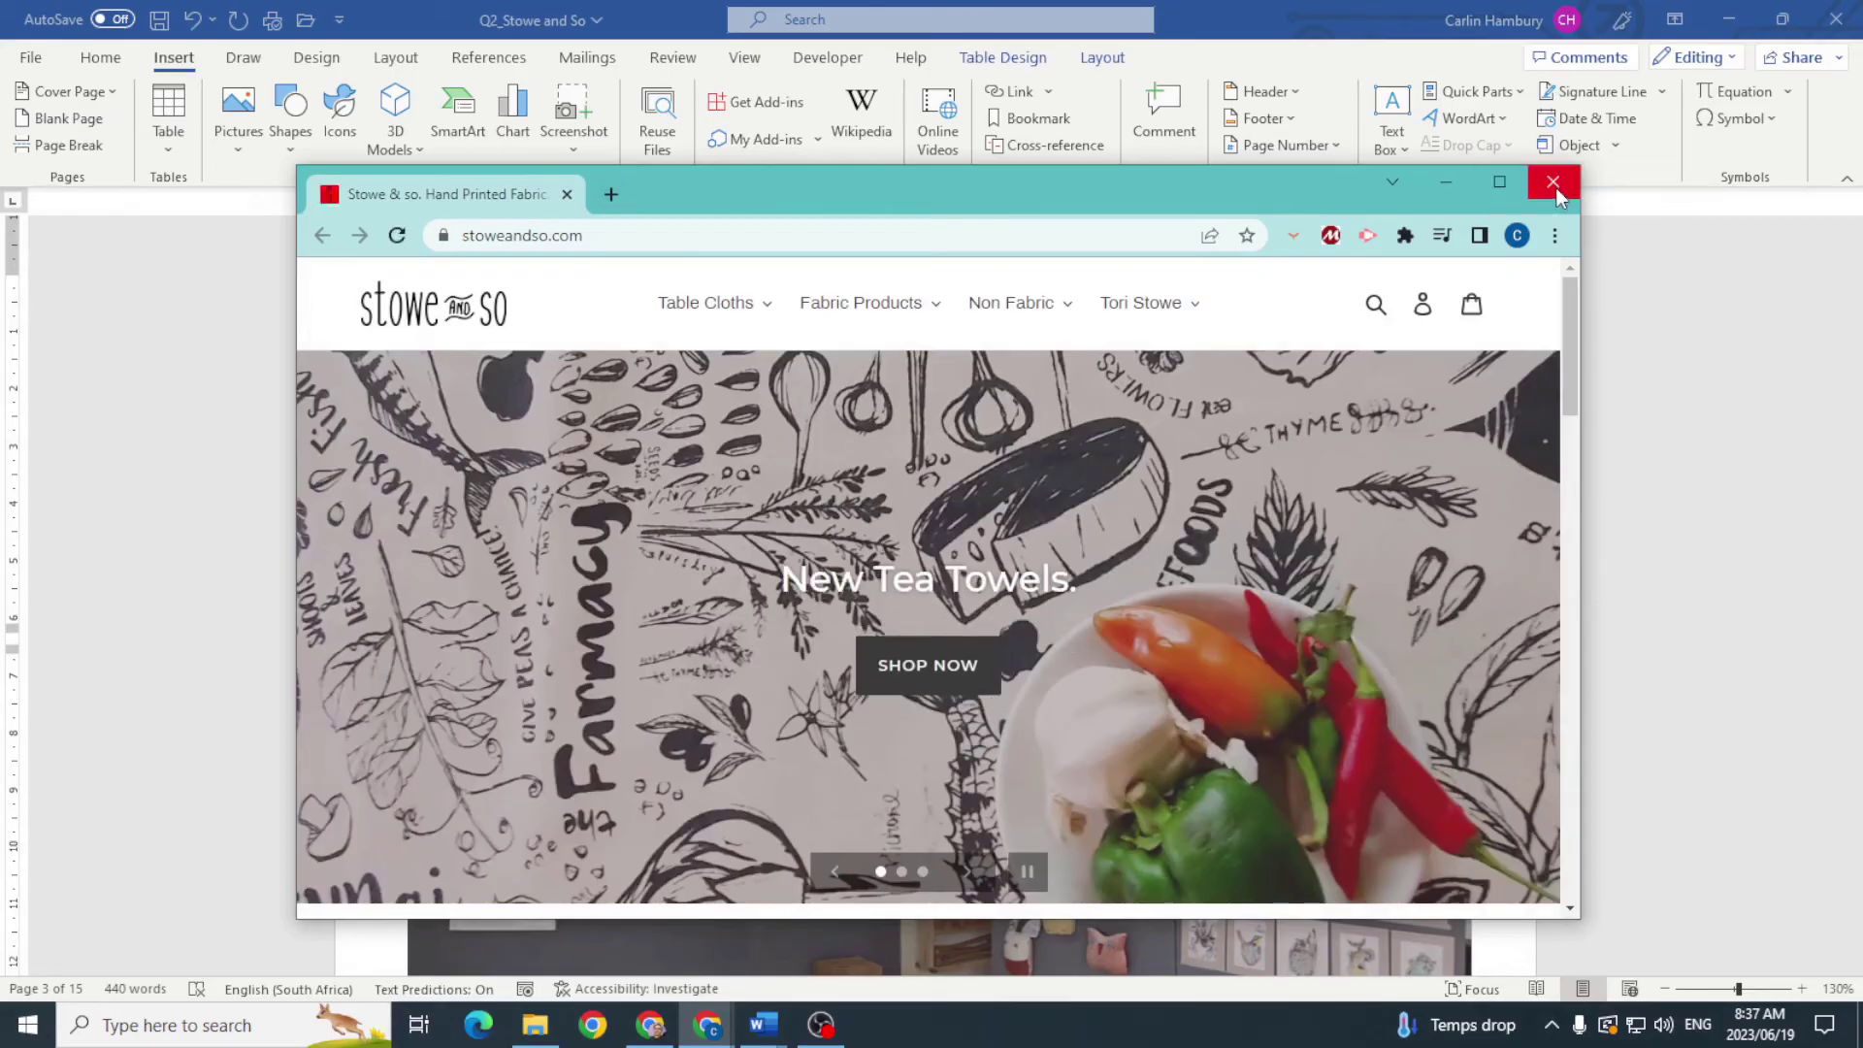
{"action": "left_click", "coordinate": [1555, 186]}
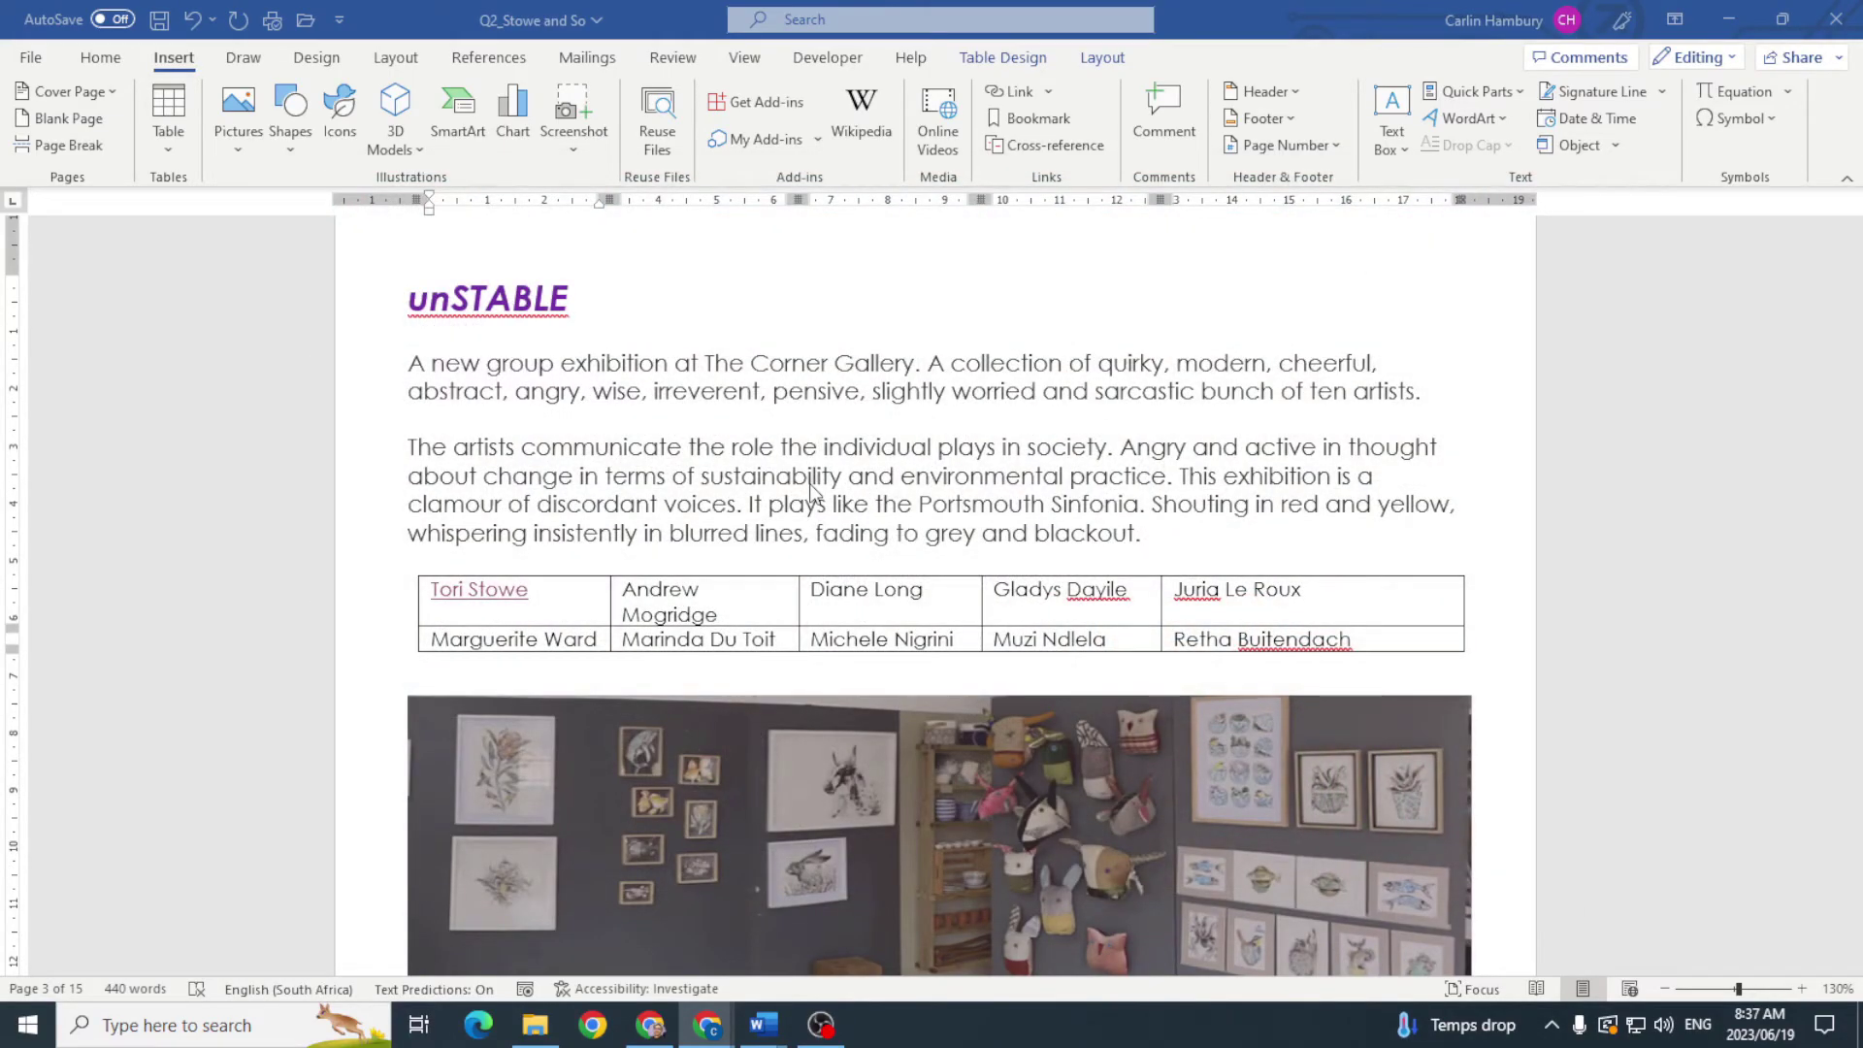
{"action": "mouse_move", "coordinate": [763, 1025]}
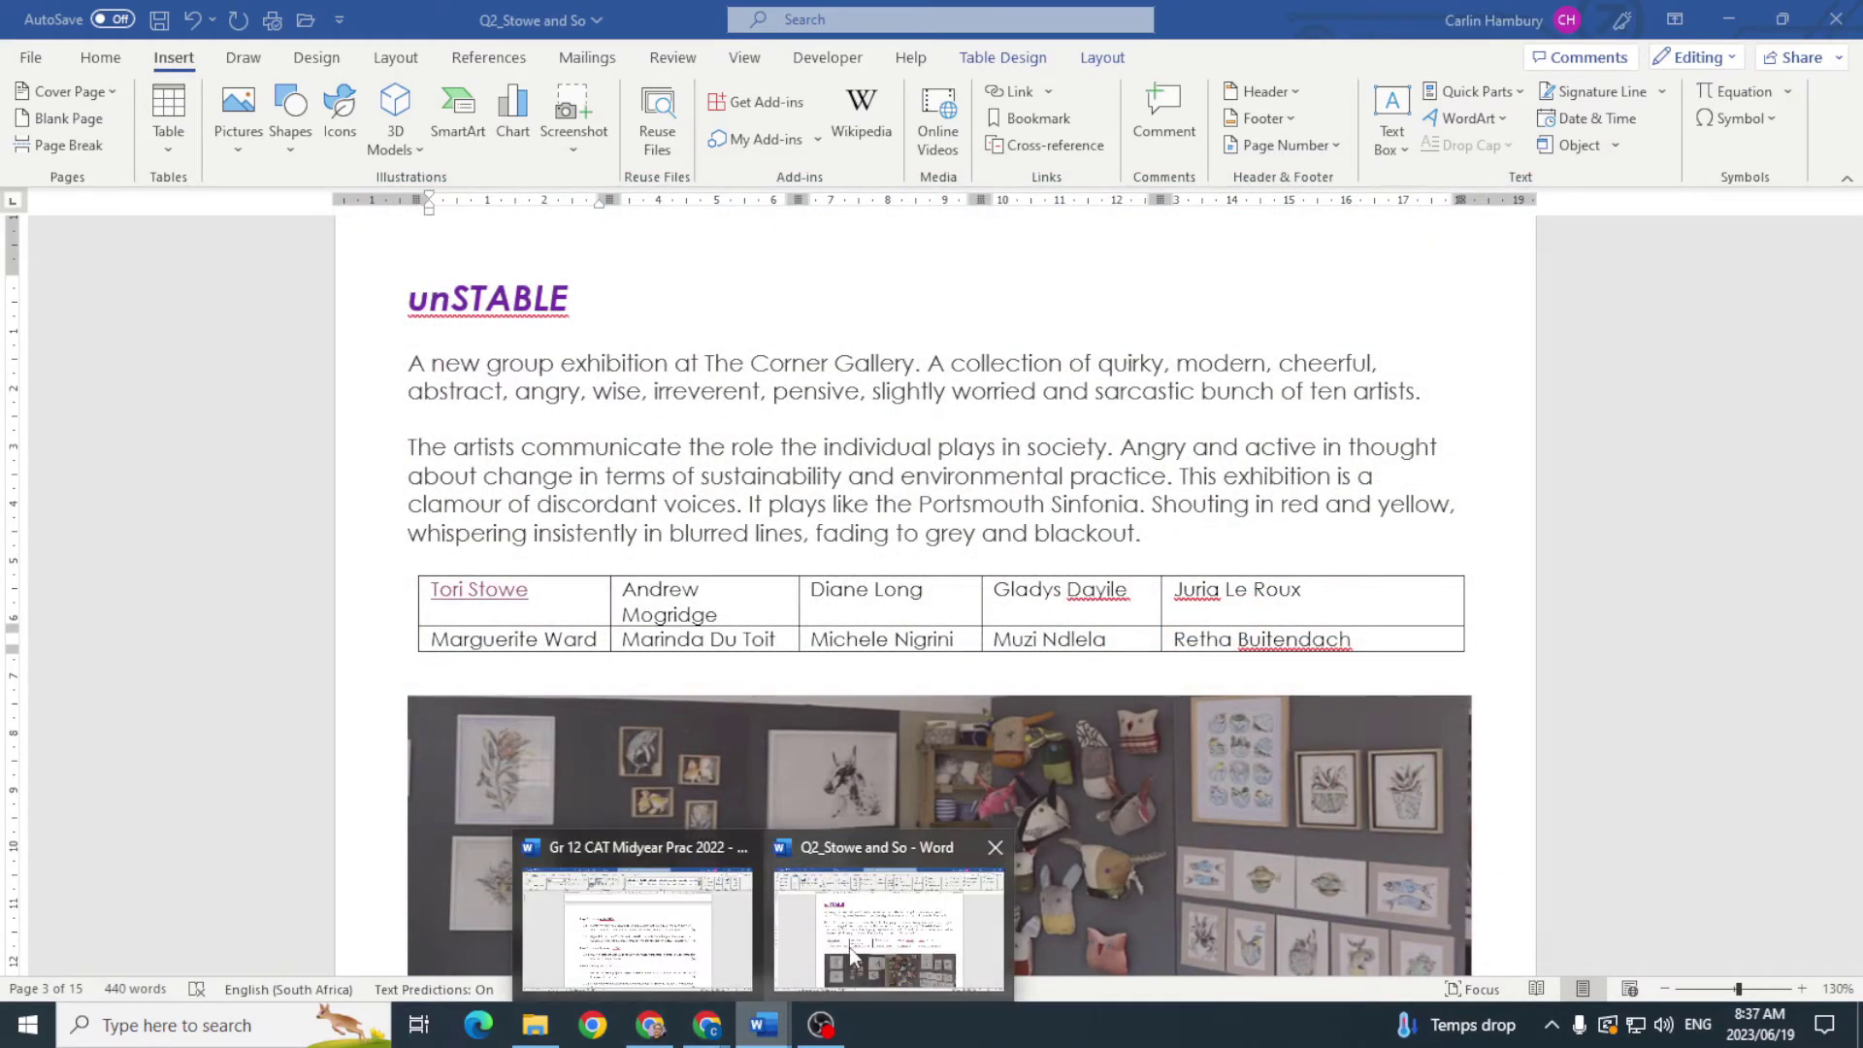
{"action": "left_click", "coordinate": [898, 939]}
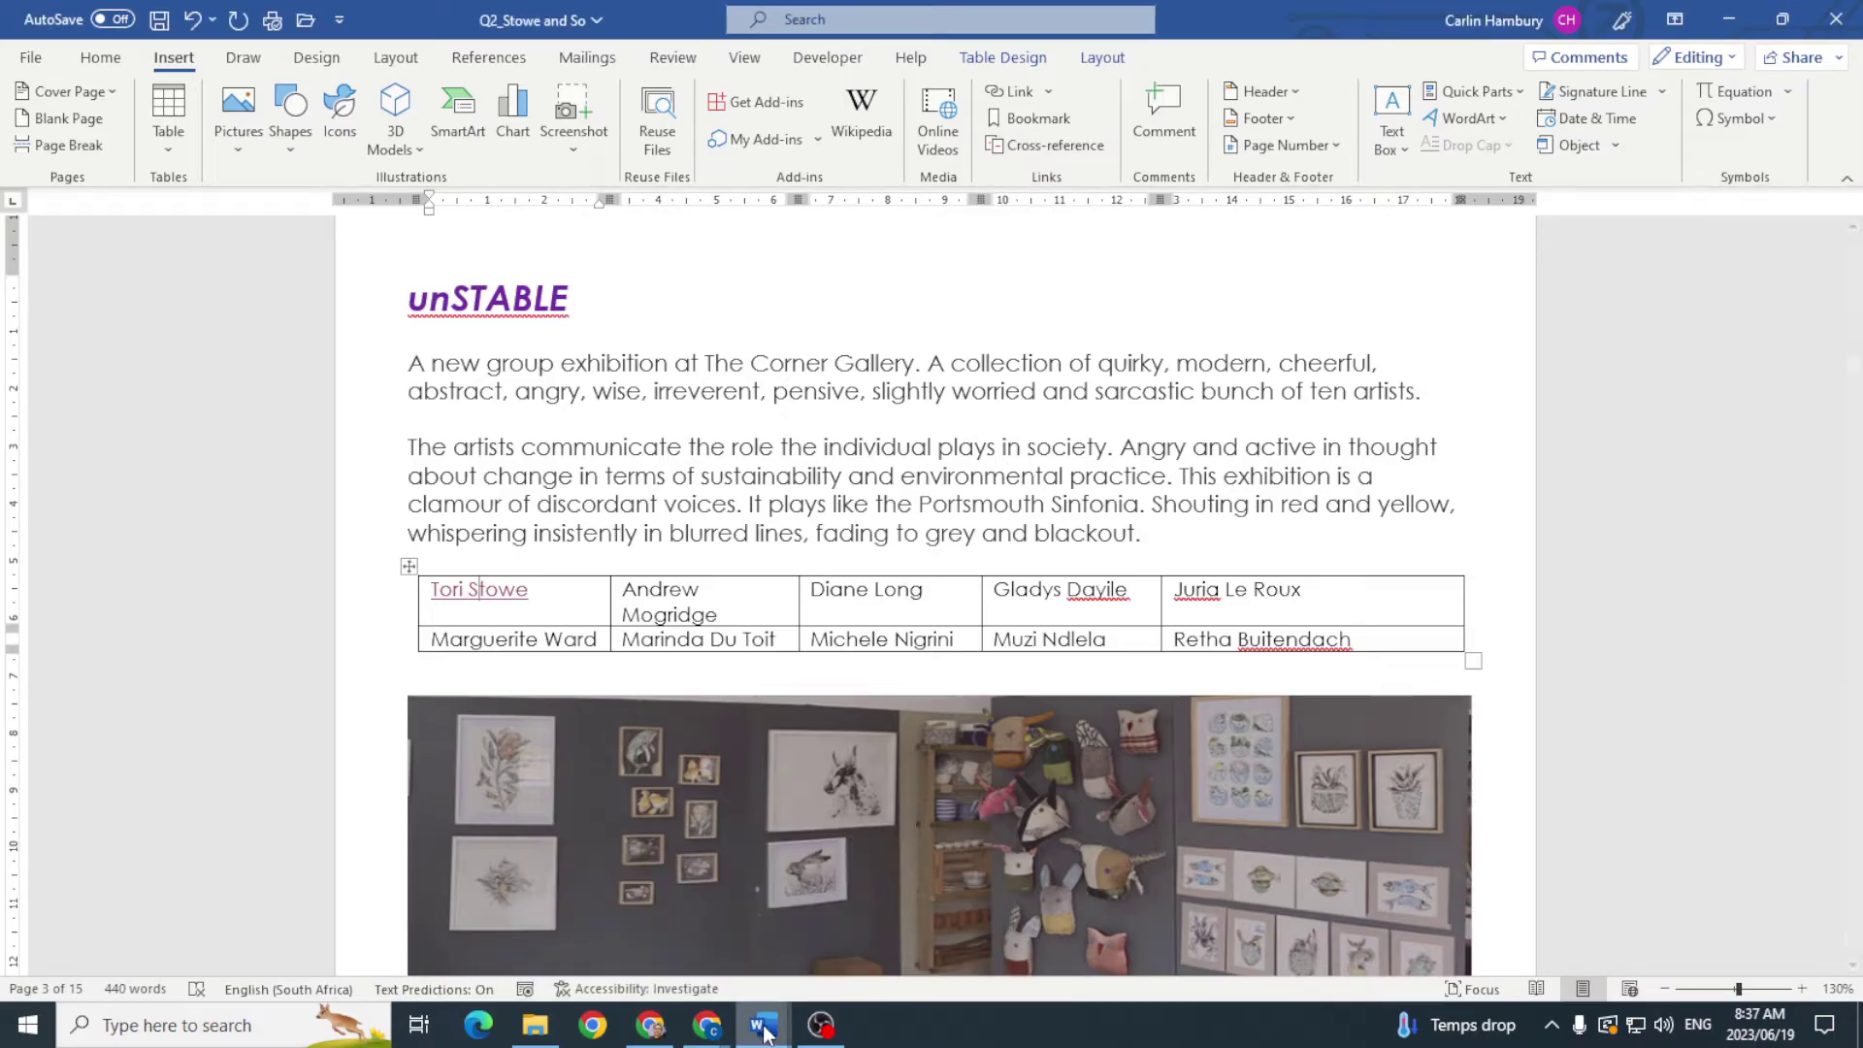
Step: Read task 2.10 in the exam paper and find the green-highlighted word reLeaf below the Ceramics: reLEAF heading in Q2_Stowe and So
{"action": "left_click", "coordinate": [754, 889]}
{"action": "scroll", "coordinate": [905, 612], "scroll_direction": "down", "scroll_amount": 3}
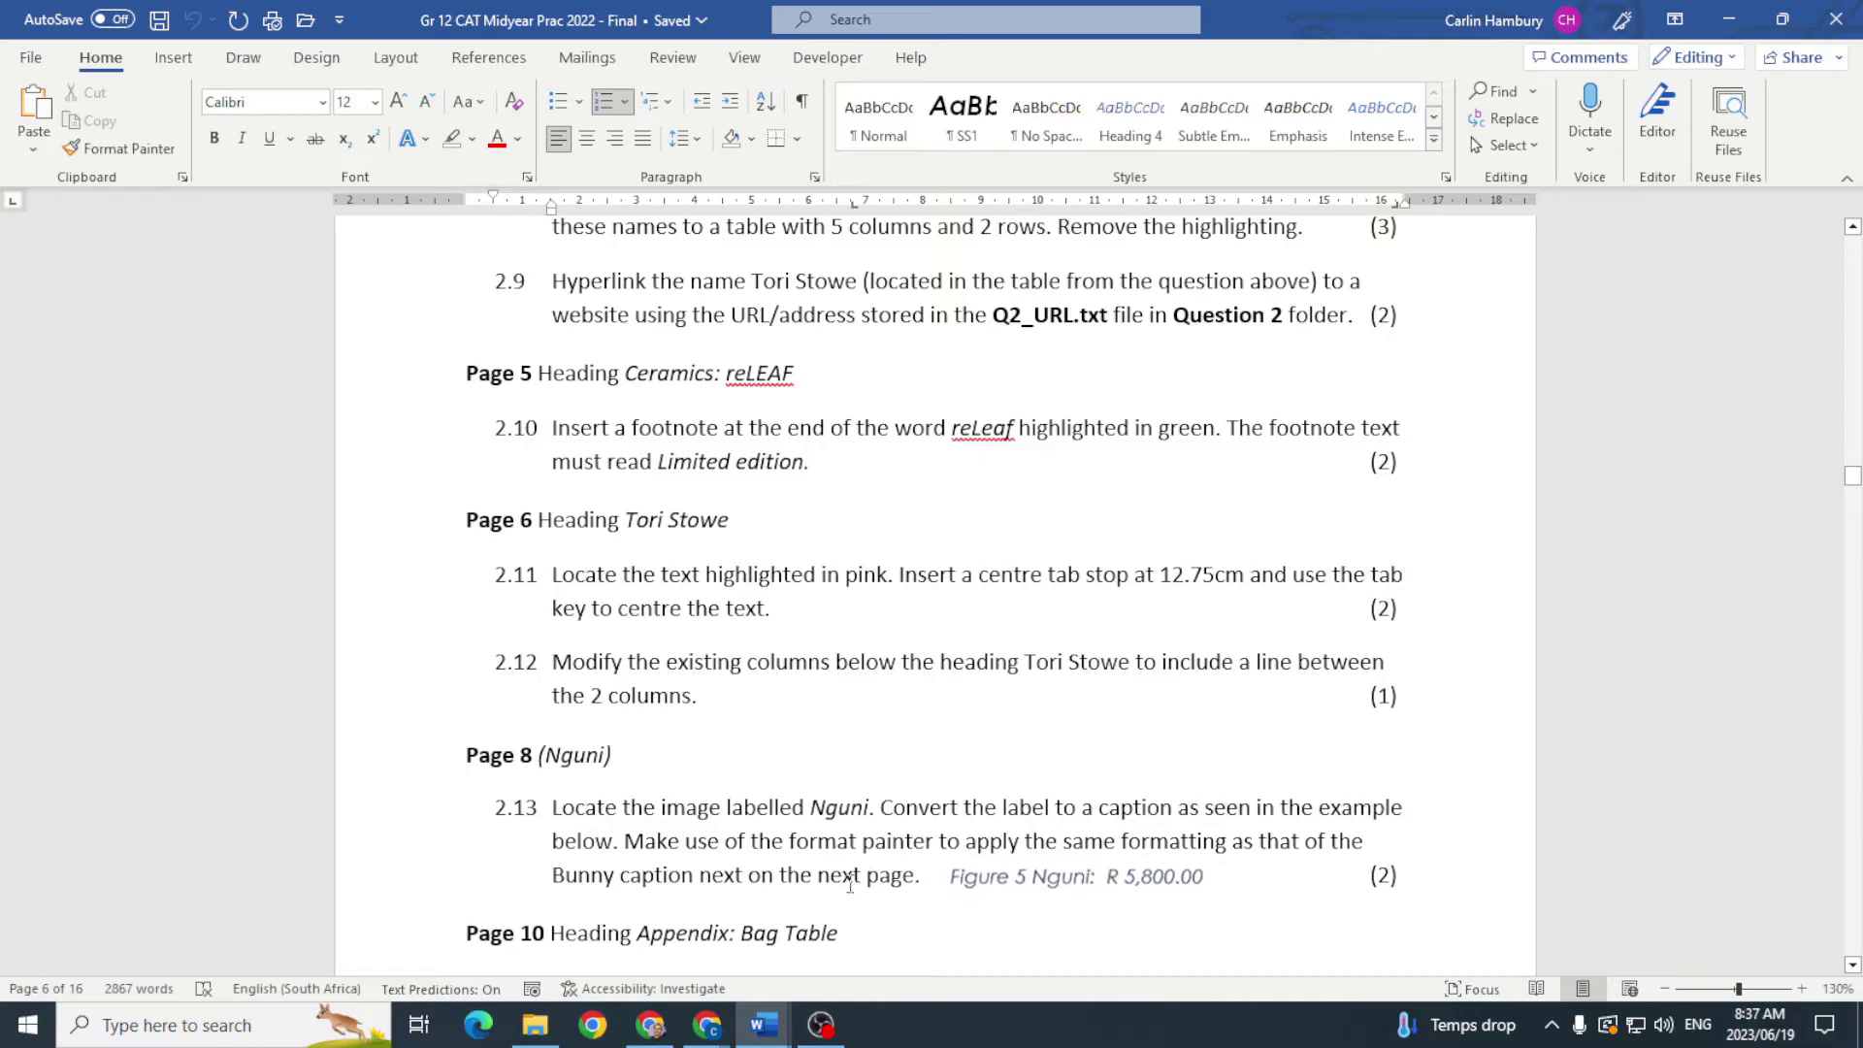
{"action": "left_click", "coordinate": [763, 1025]}
{"action": "left_click", "coordinate": [631, 913]}
{"action": "scroll", "coordinate": [856, 722], "scroll_direction": "down", "scroll_amount": 3}
{"action": "scroll", "coordinate": [856, 722], "scroll_direction": "down", "scroll_amount": 20}
{"action": "scroll", "coordinate": [856, 730], "scroll_direction": "down", "scroll_amount": 15}
{"action": "scroll", "coordinate": [766, 826], "scroll_direction": "up", "scroll_amount": 2}
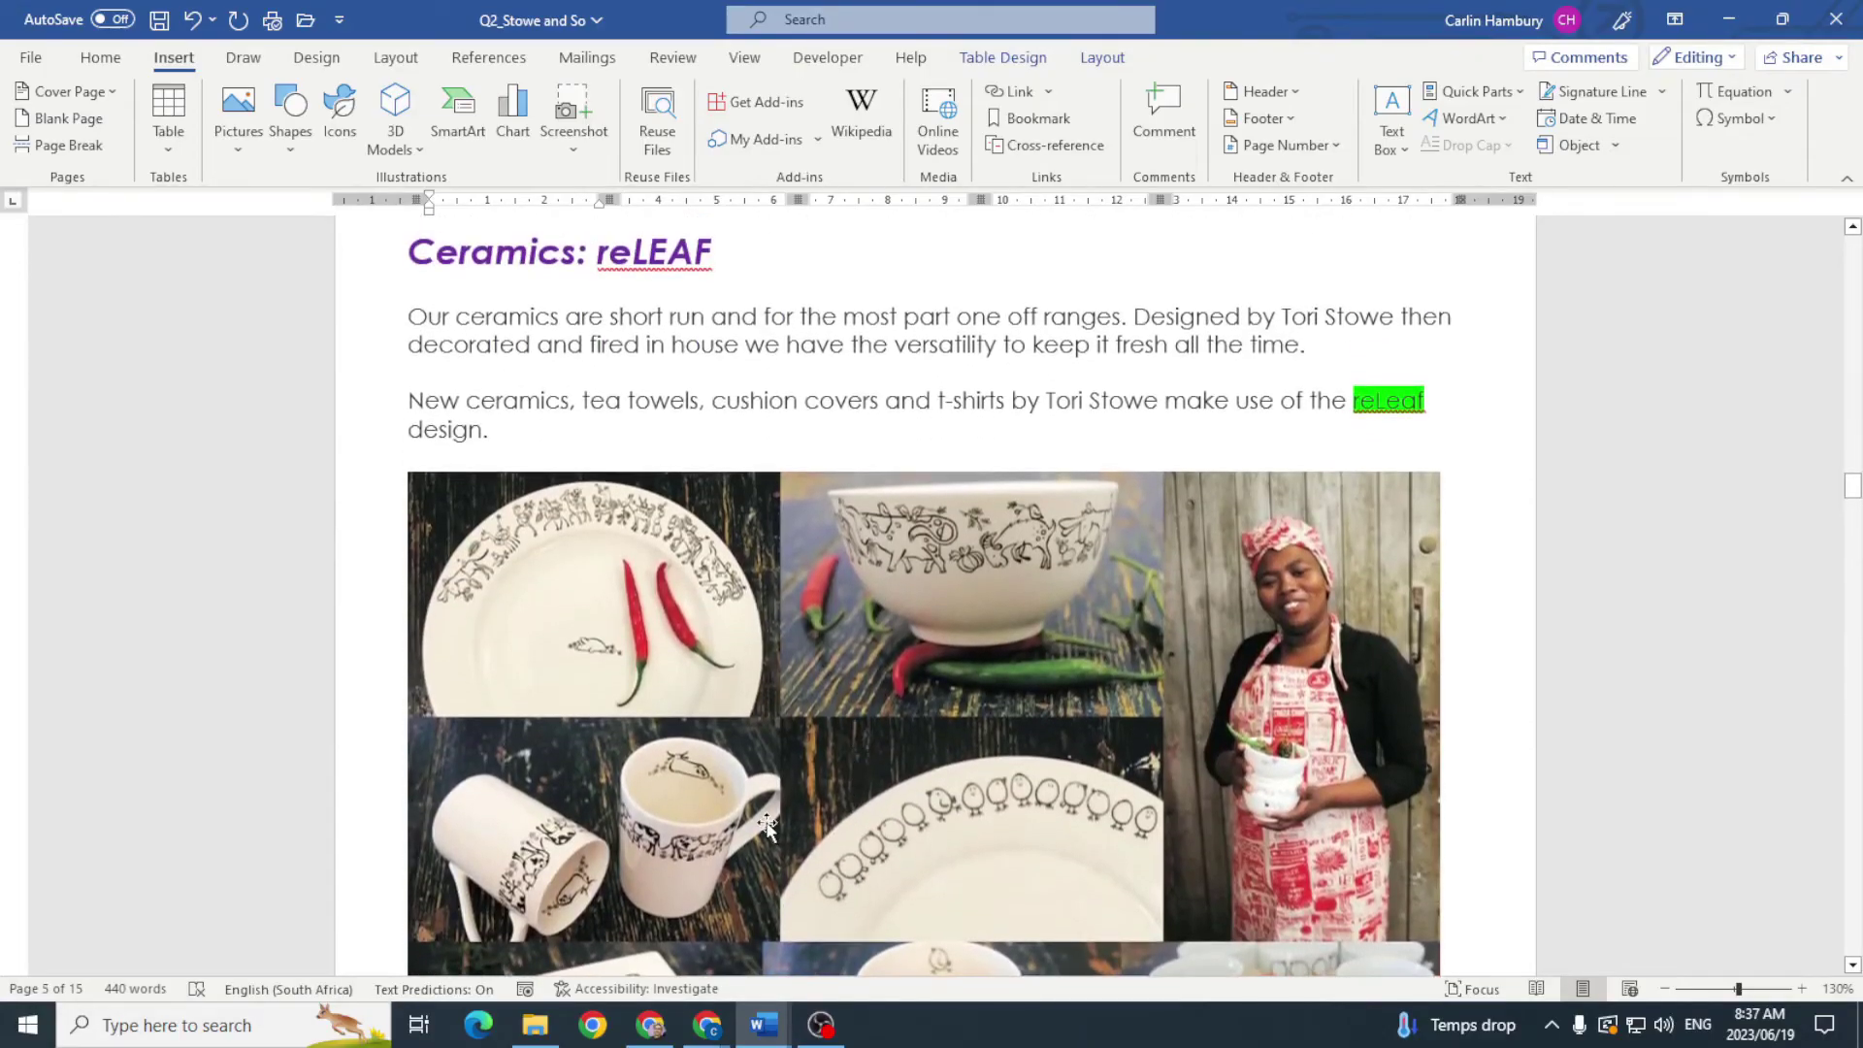
Step: Recheck the footnote position and wording required by task 2.10 in the exam paper, and return to Q2_Stowe and So
{"action": "mouse_move", "coordinate": [766, 1025]}
{"action": "left_click", "coordinate": [696, 929]}
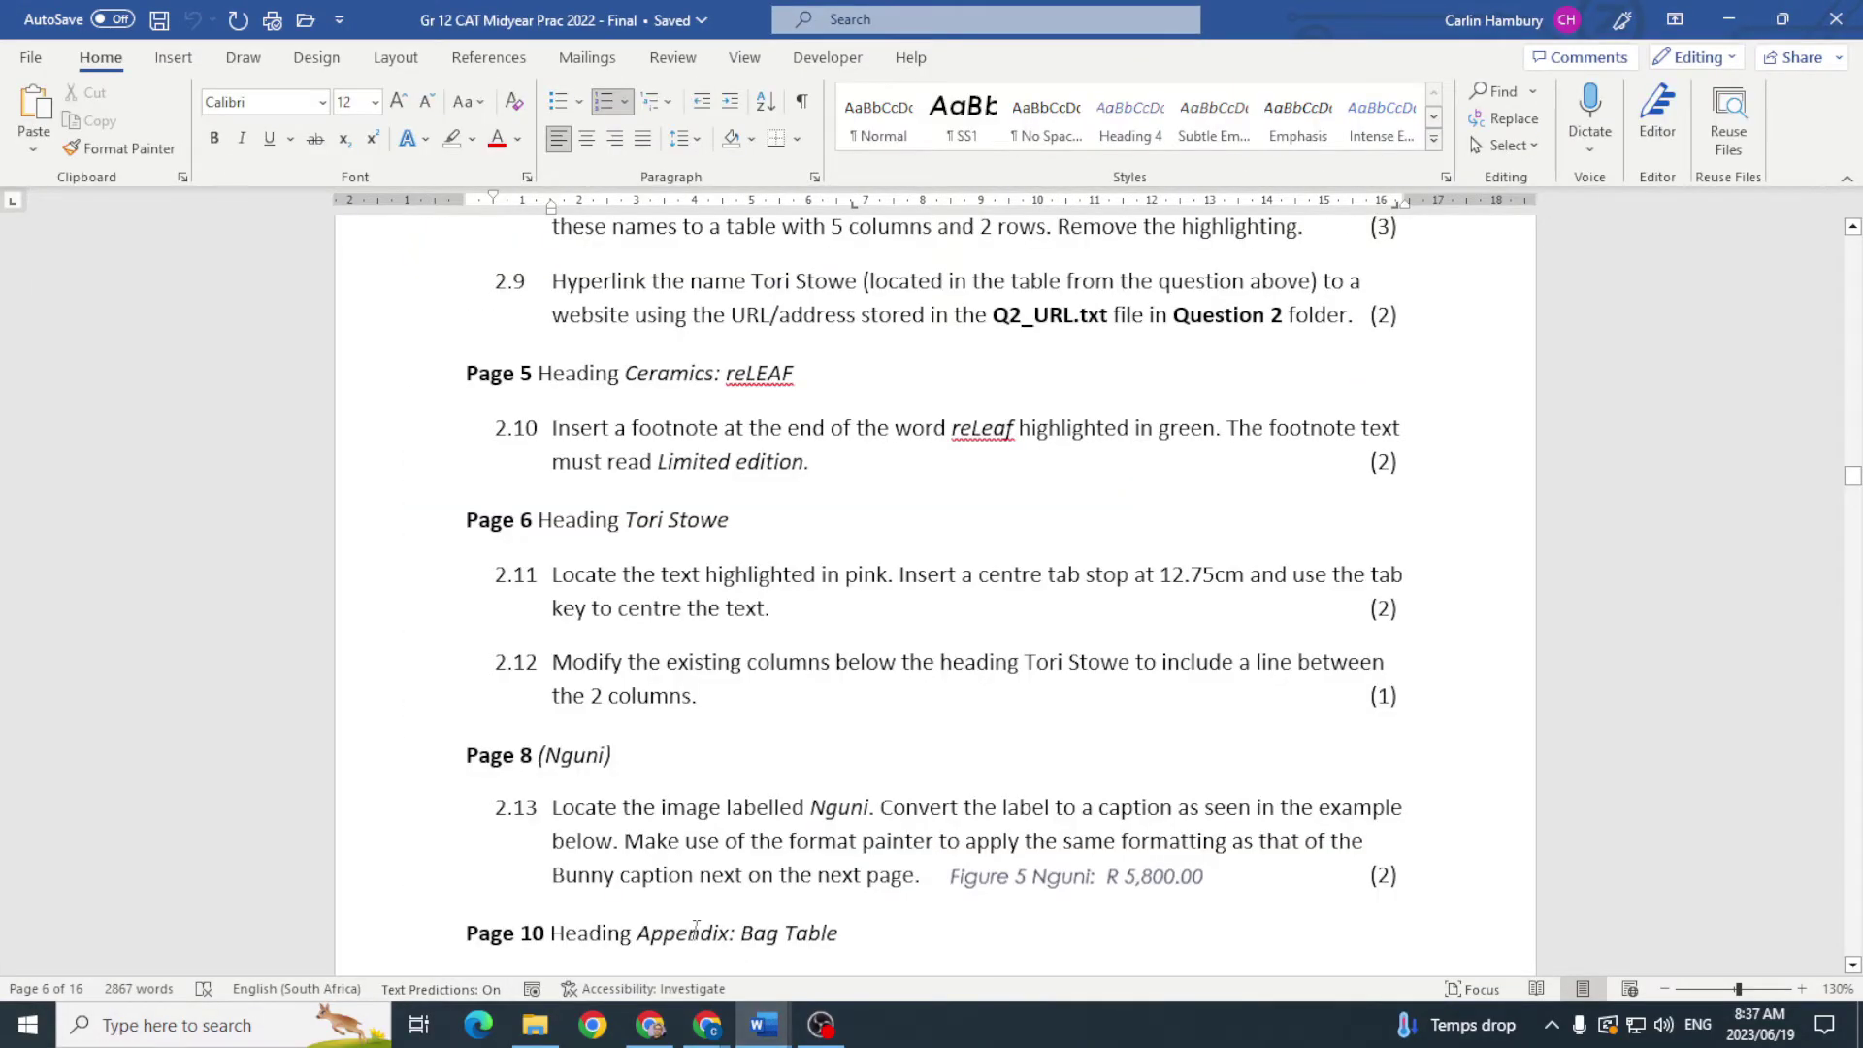
{"action": "double_click", "coordinate": [959, 434]}
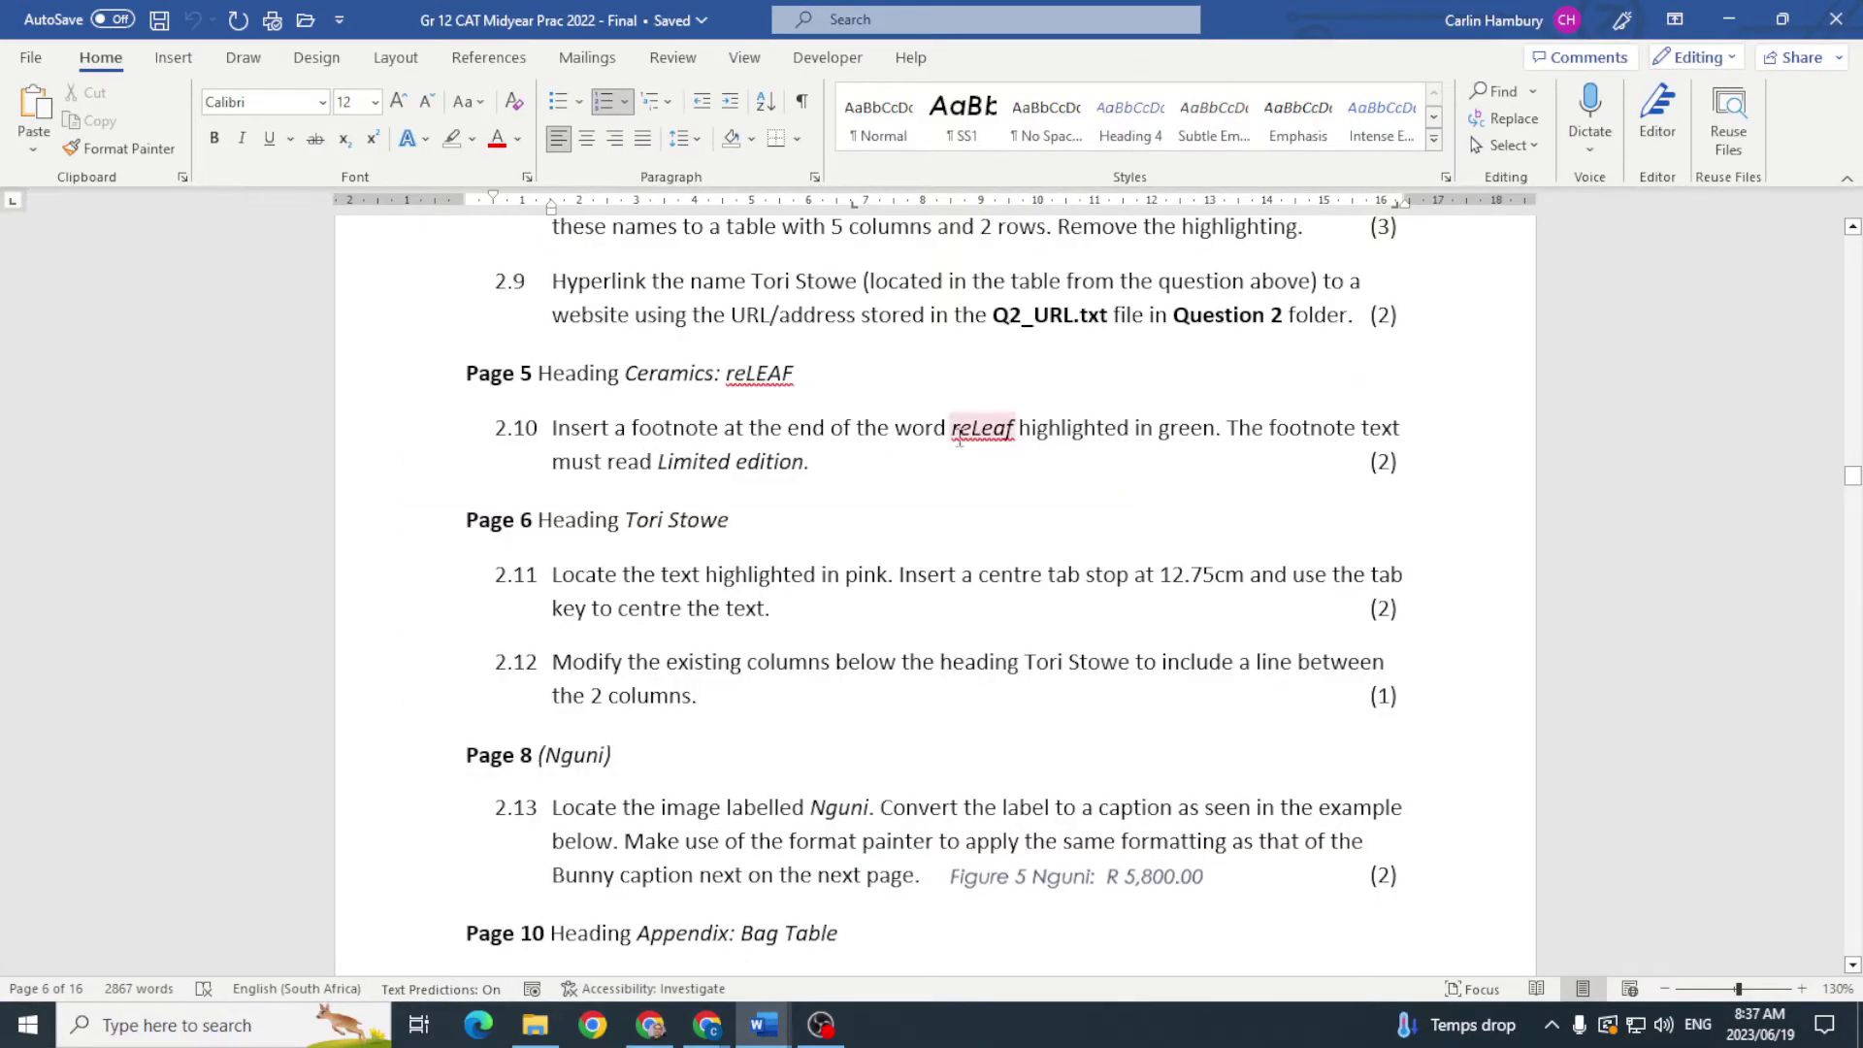
{"action": "left_click", "coordinate": [1009, 437]}
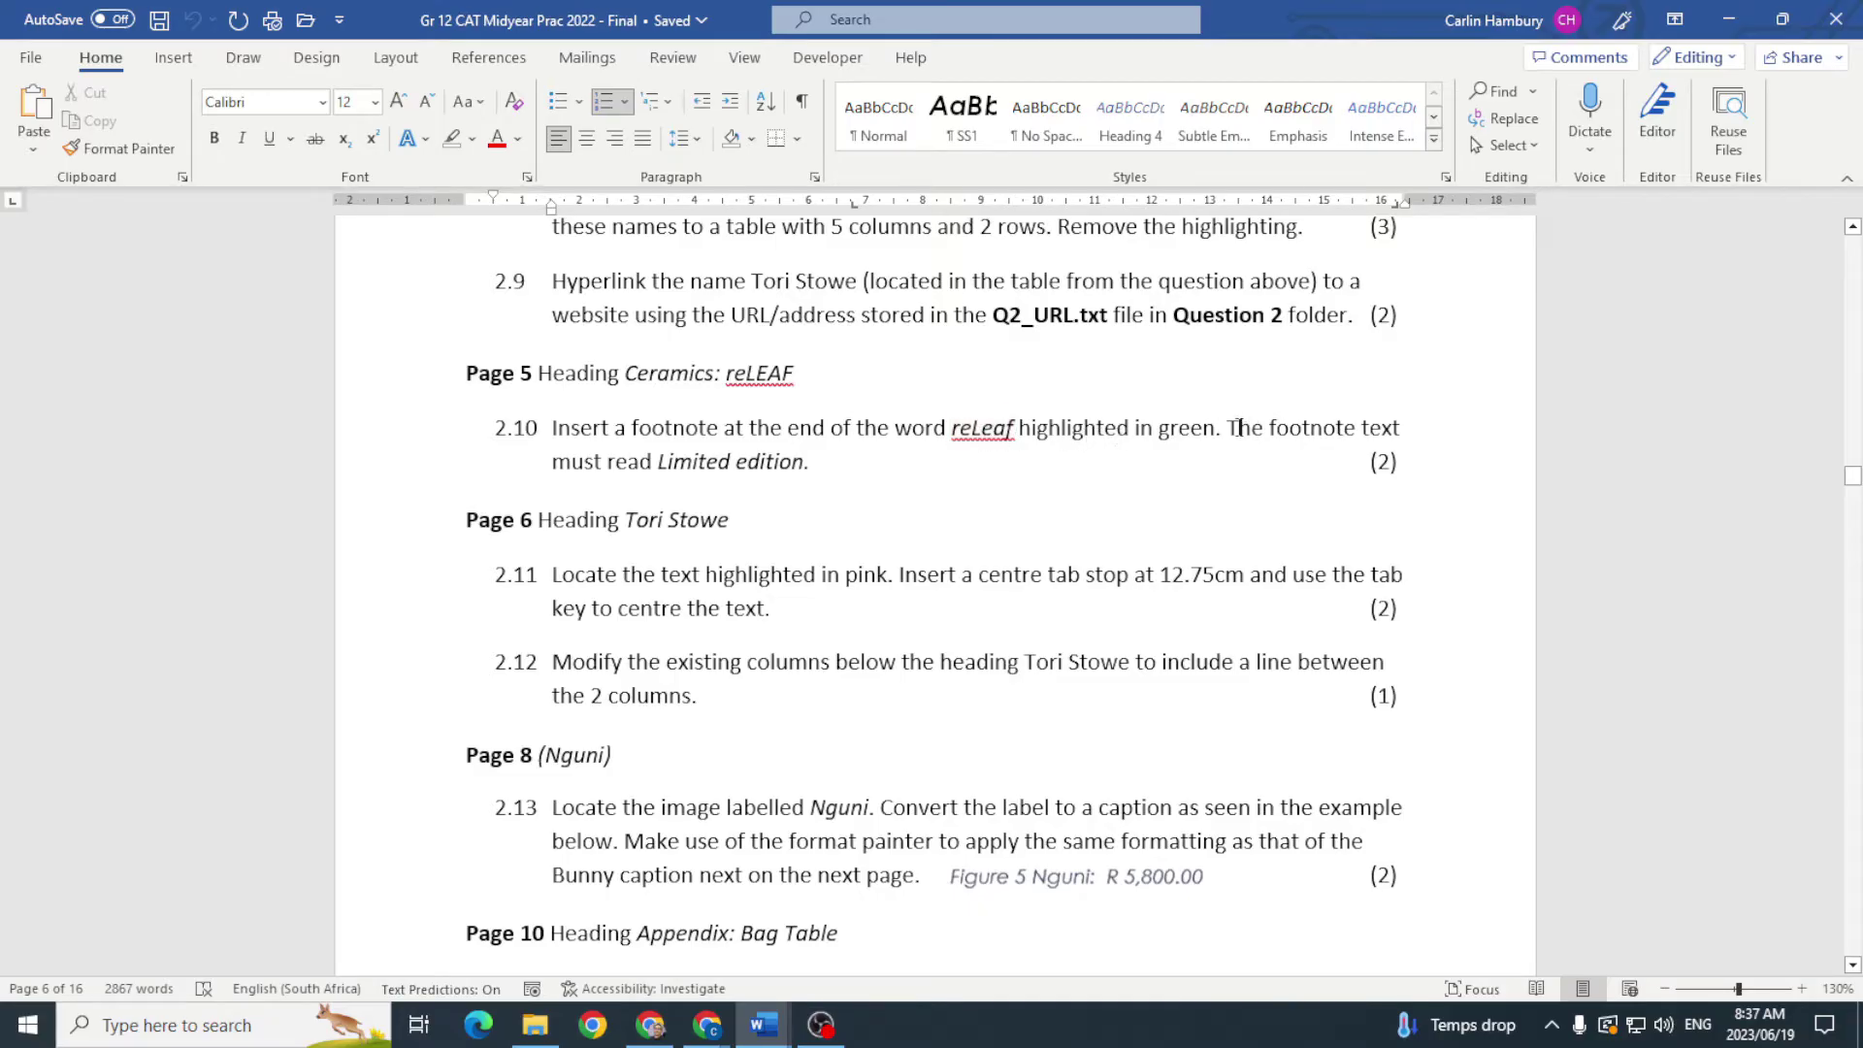
{"action": "mouse_move", "coordinate": [763, 1025]}
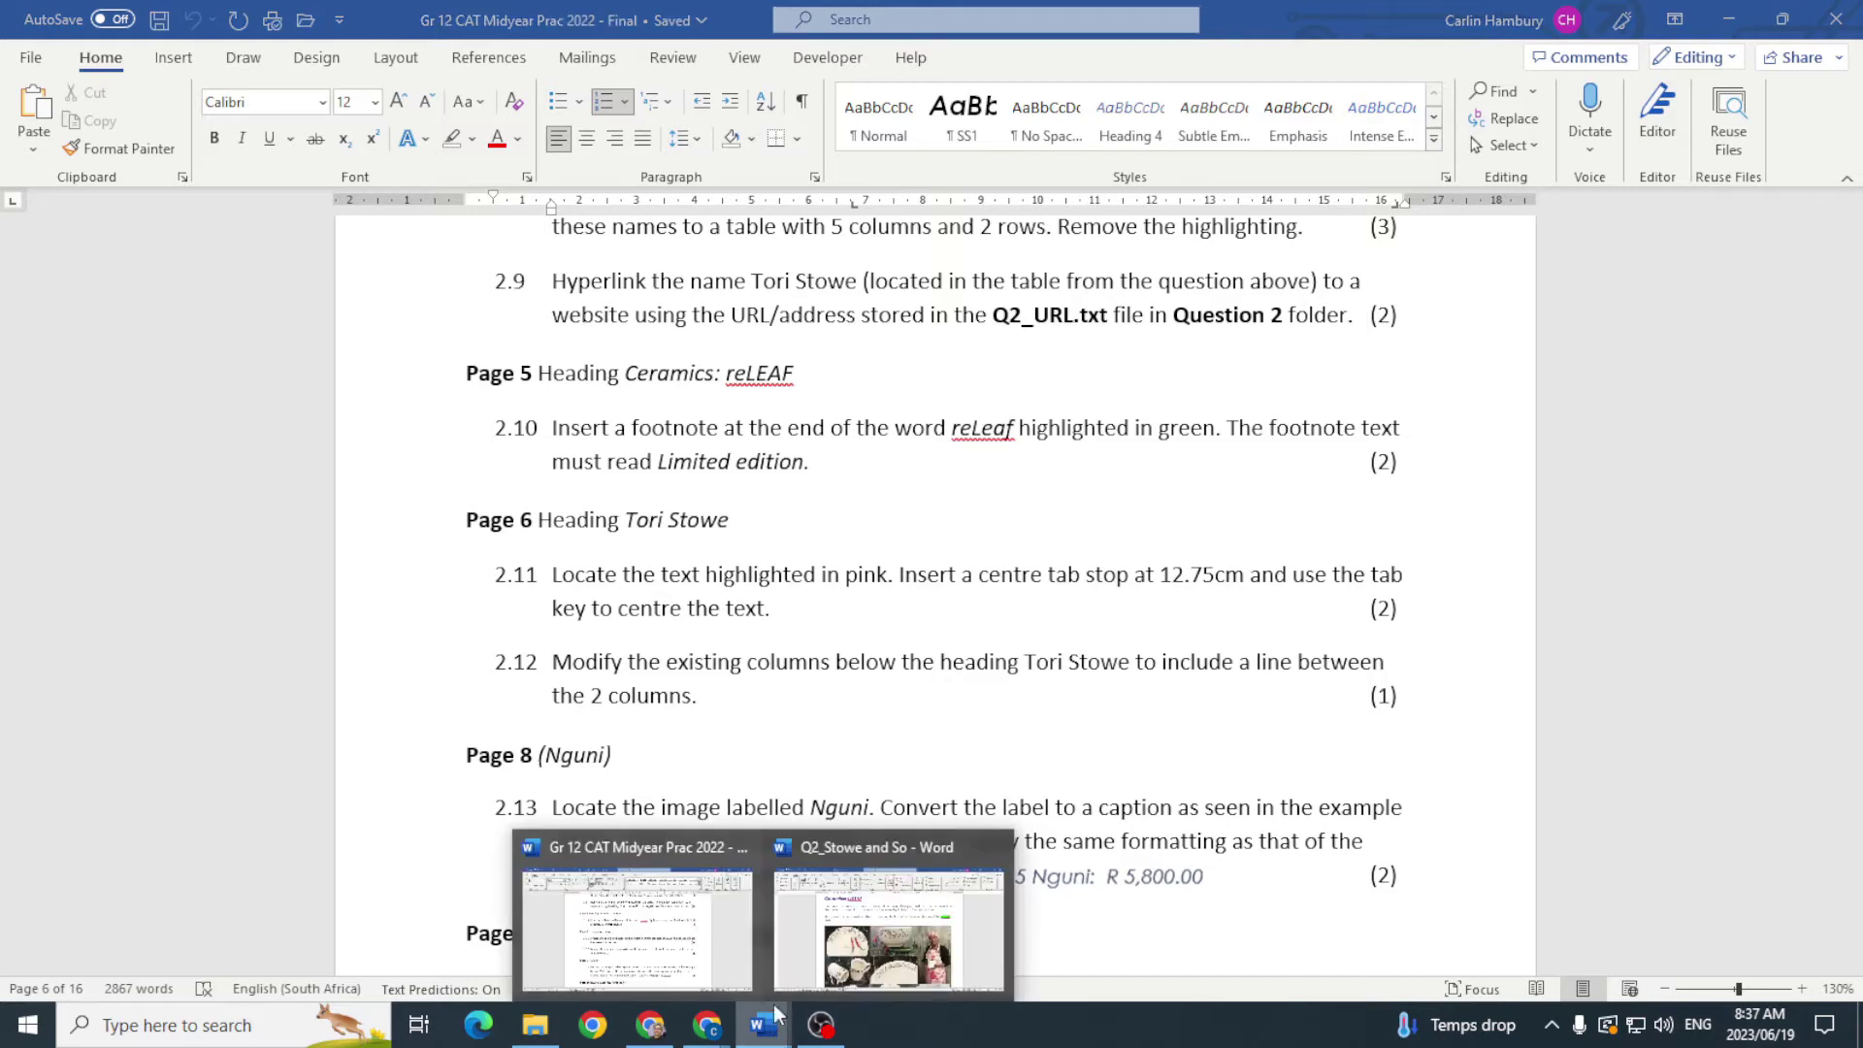
{"action": "left_click", "coordinate": [834, 961]}
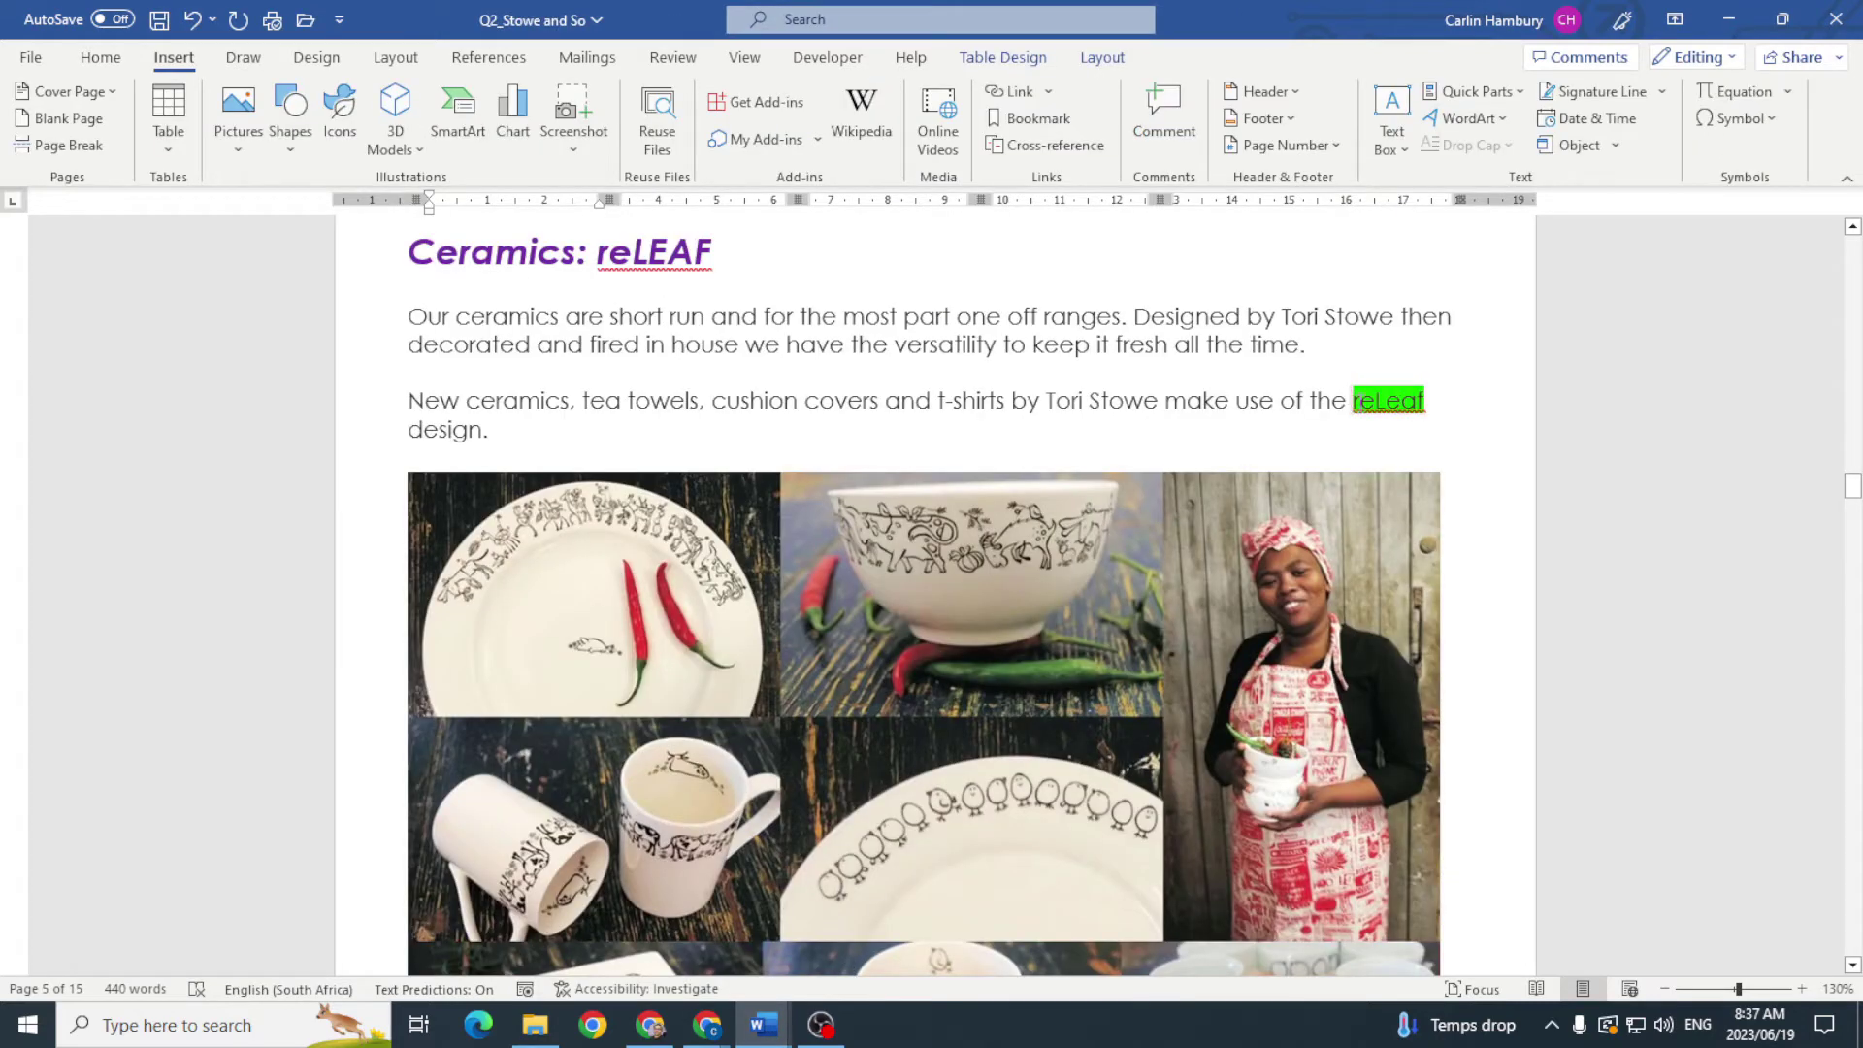
Step: Insert a footnote reading "Limited Edition" at the green-highlighted word reLeaf below the Ceramics: reLEAF heading
{"action": "left_click_drag", "start_coordinate": [1354, 401], "coordinate": [1425, 401]}
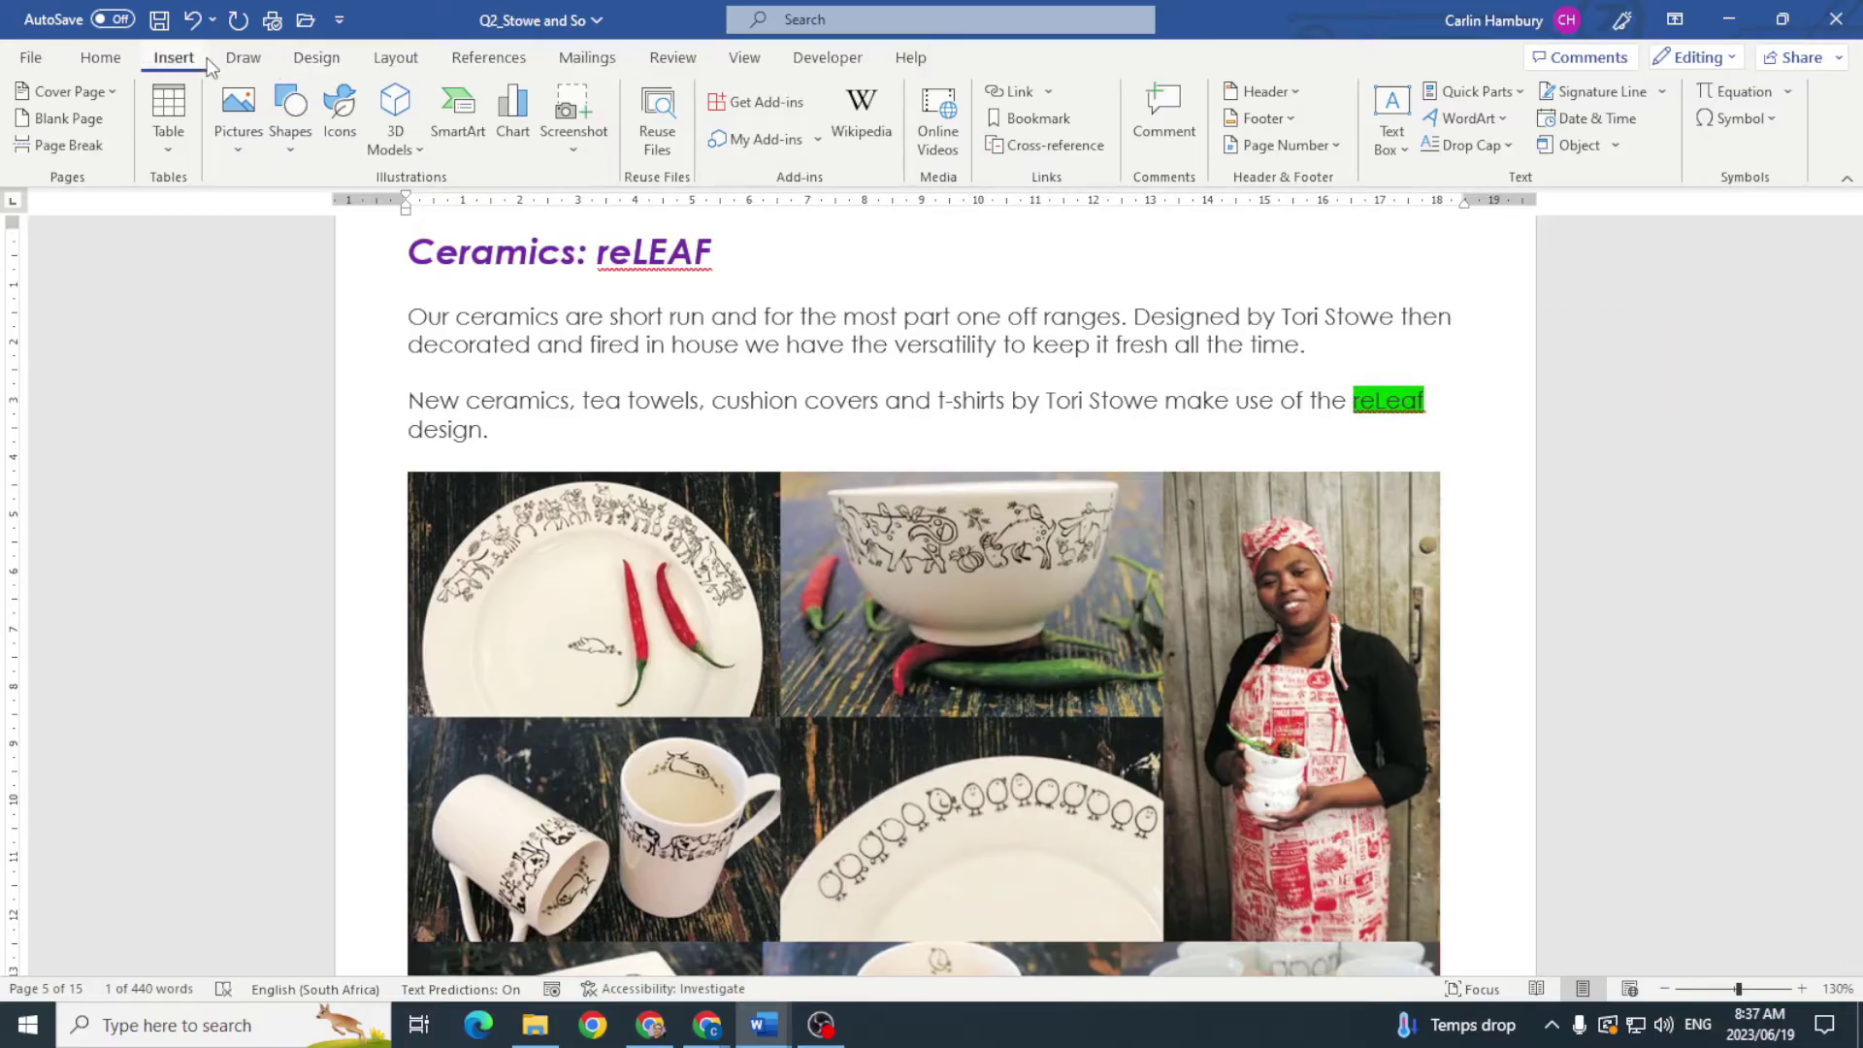
{"action": "left_click", "coordinate": [469, 59]}
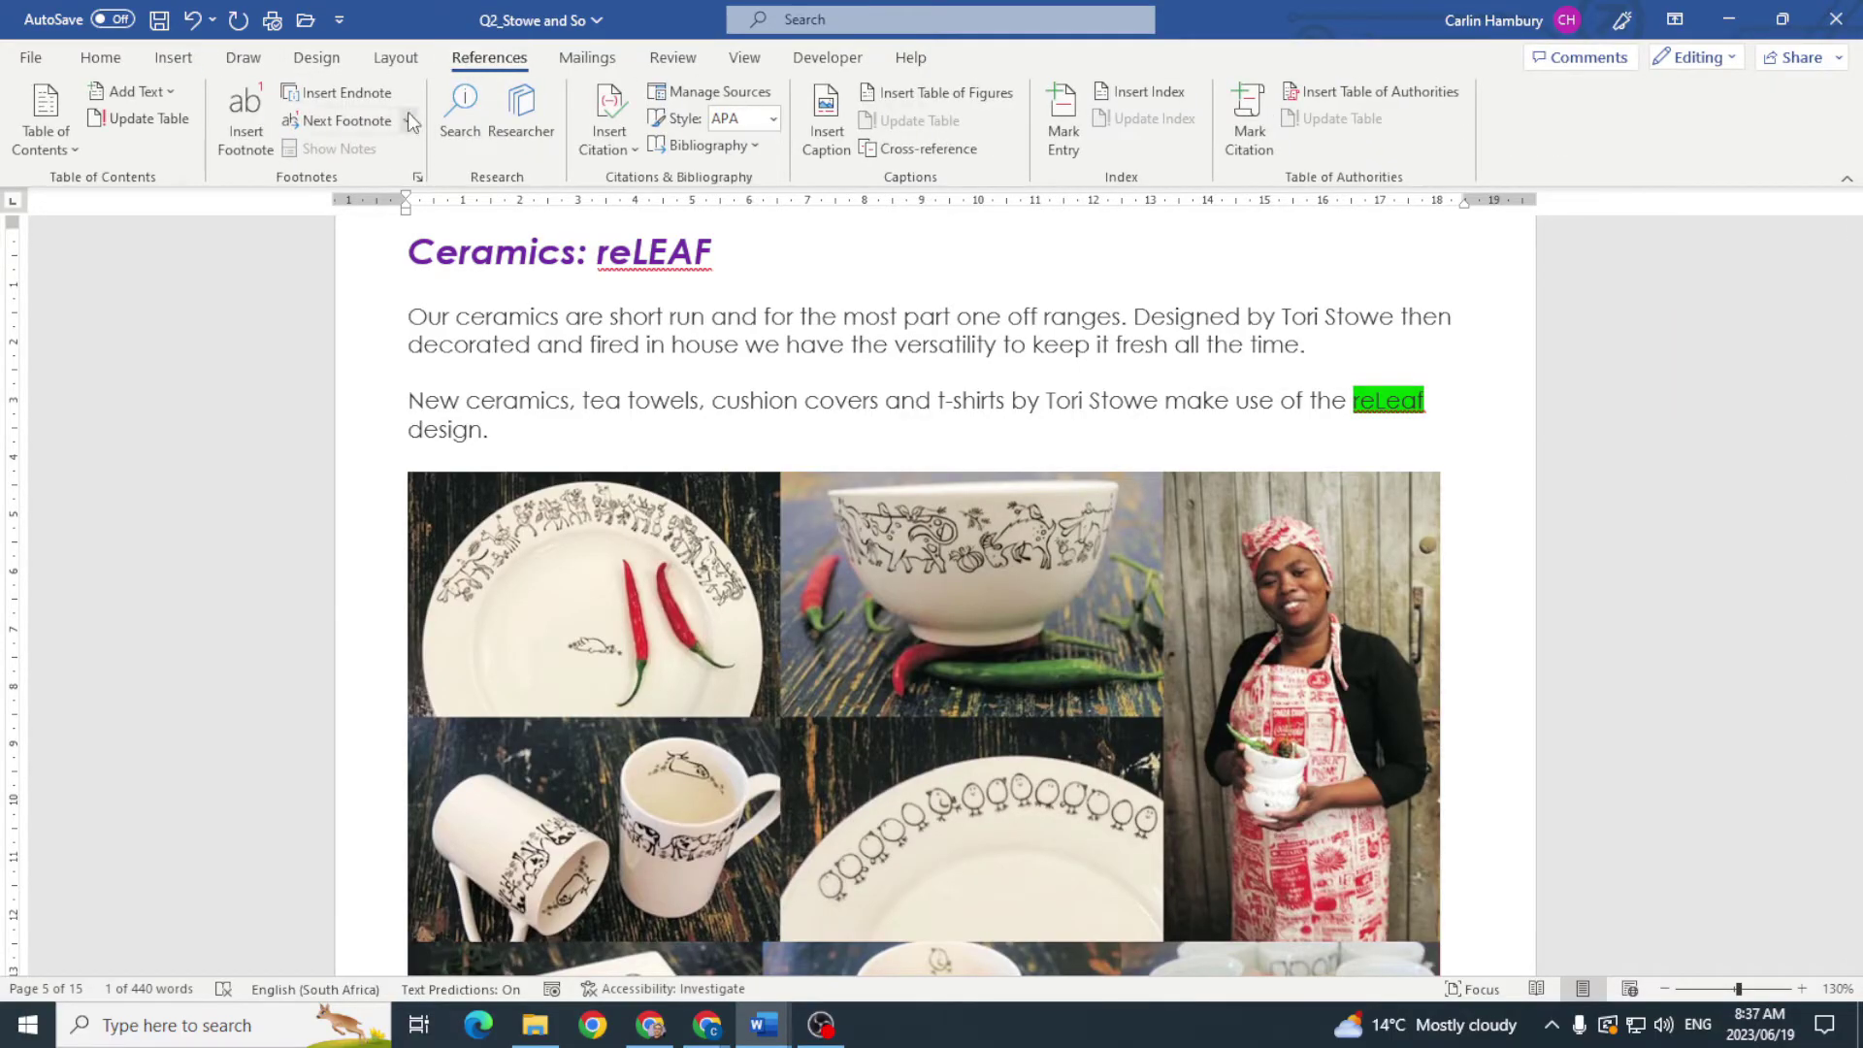
{"action": "left_click", "coordinate": [250, 136]}
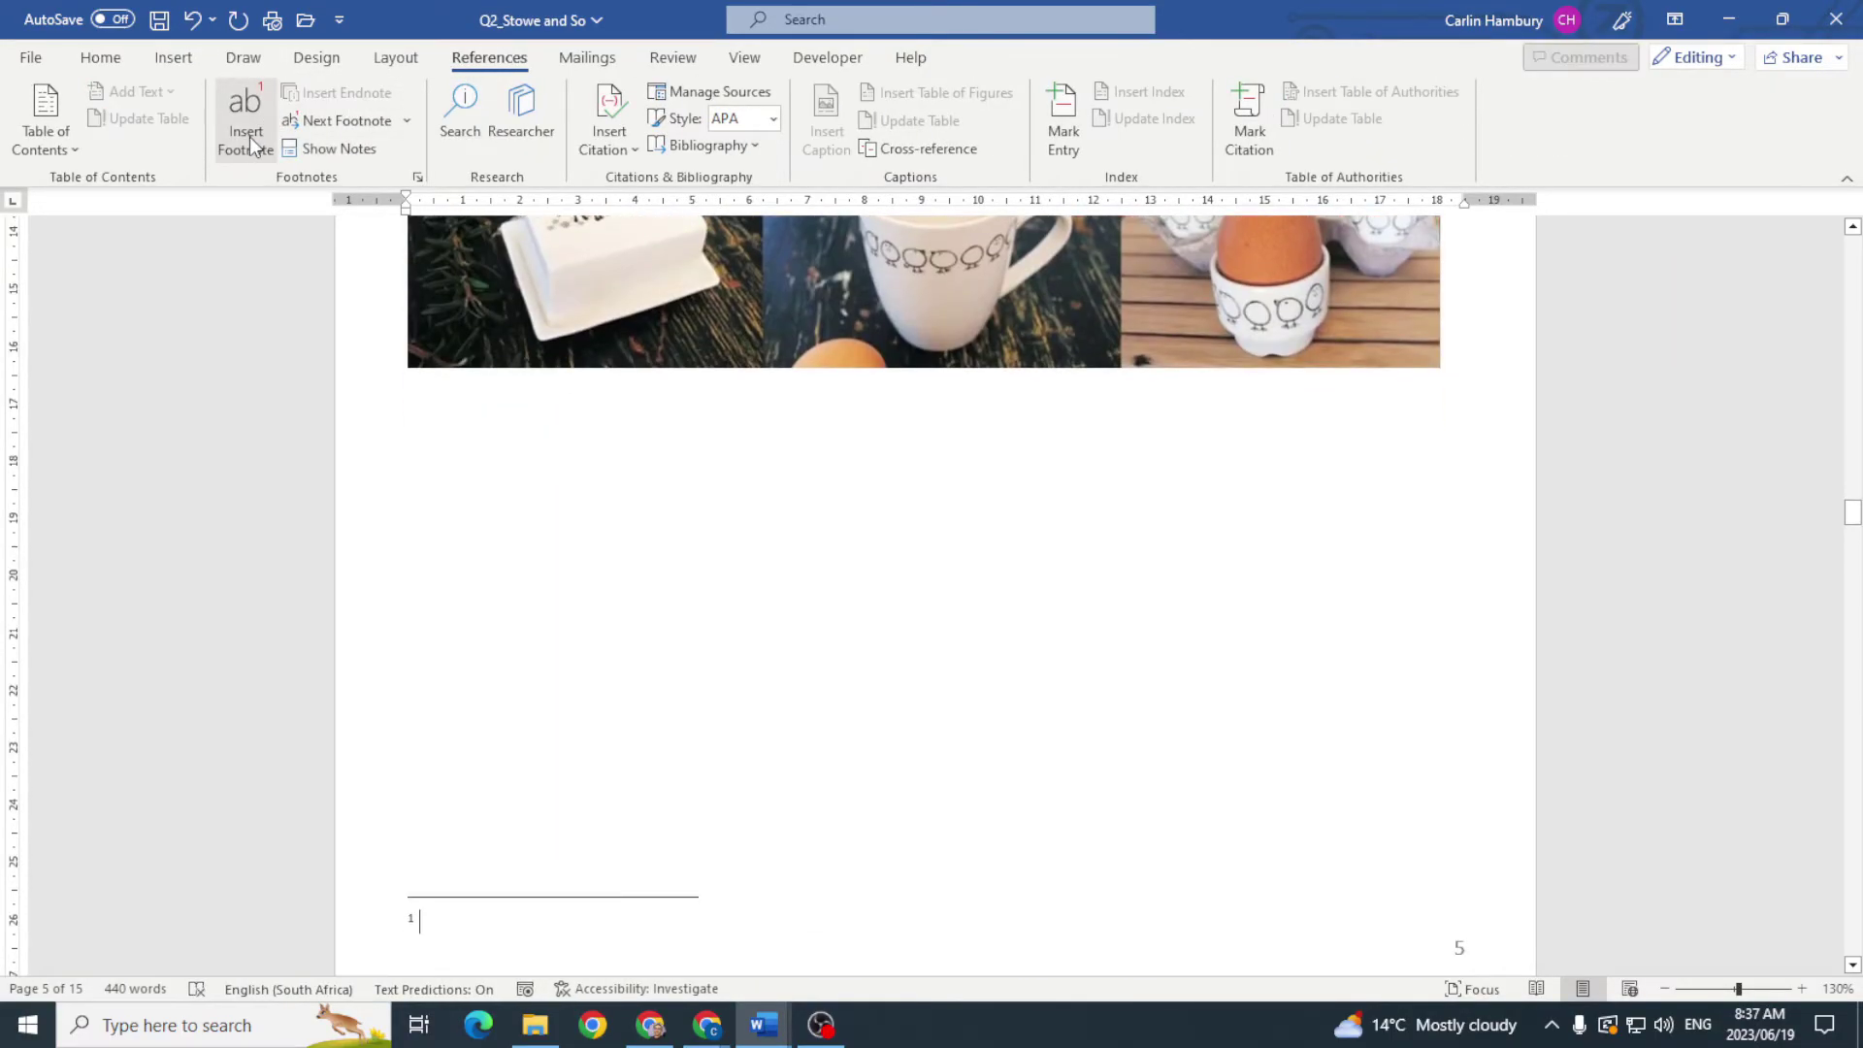
{"action": "type", "text": "Limite"}
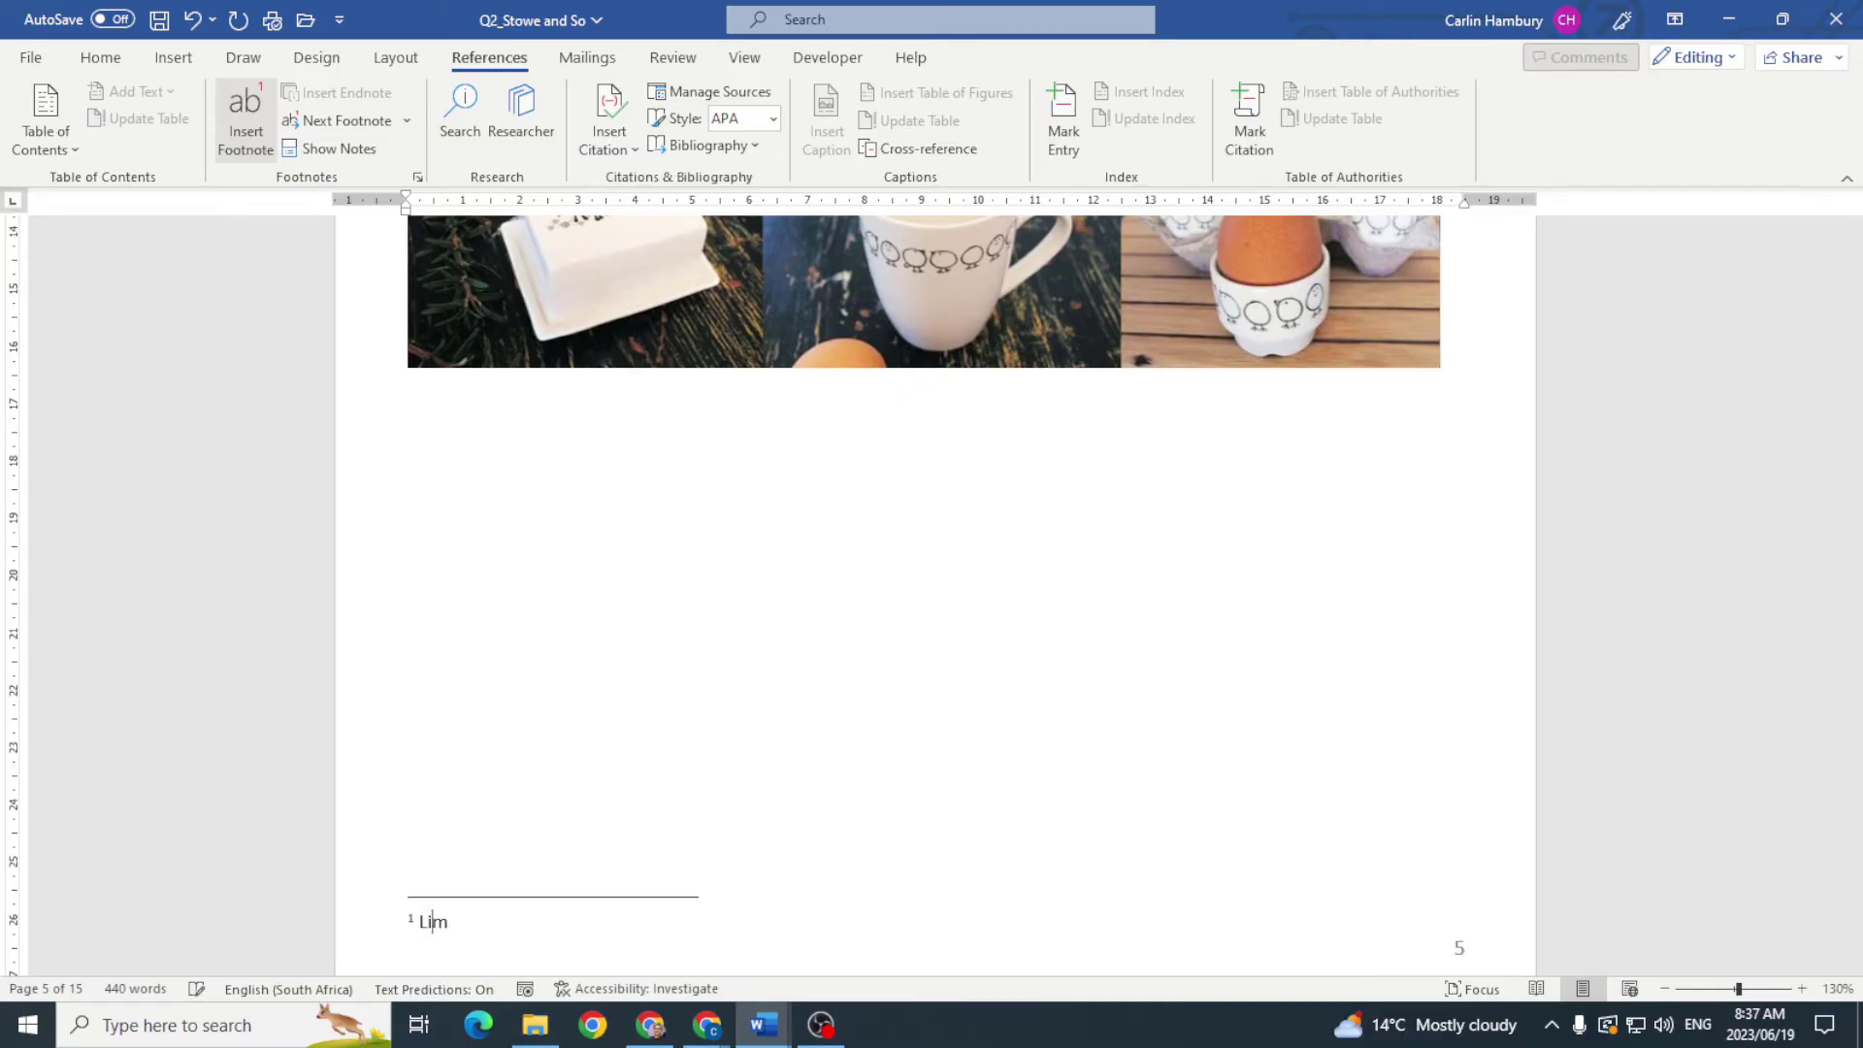
{"action": "type", "text": "d Edition"}
{"action": "scroll", "coordinate": [1032, 578], "scroll_direction": "up", "scroll_amount": 6}
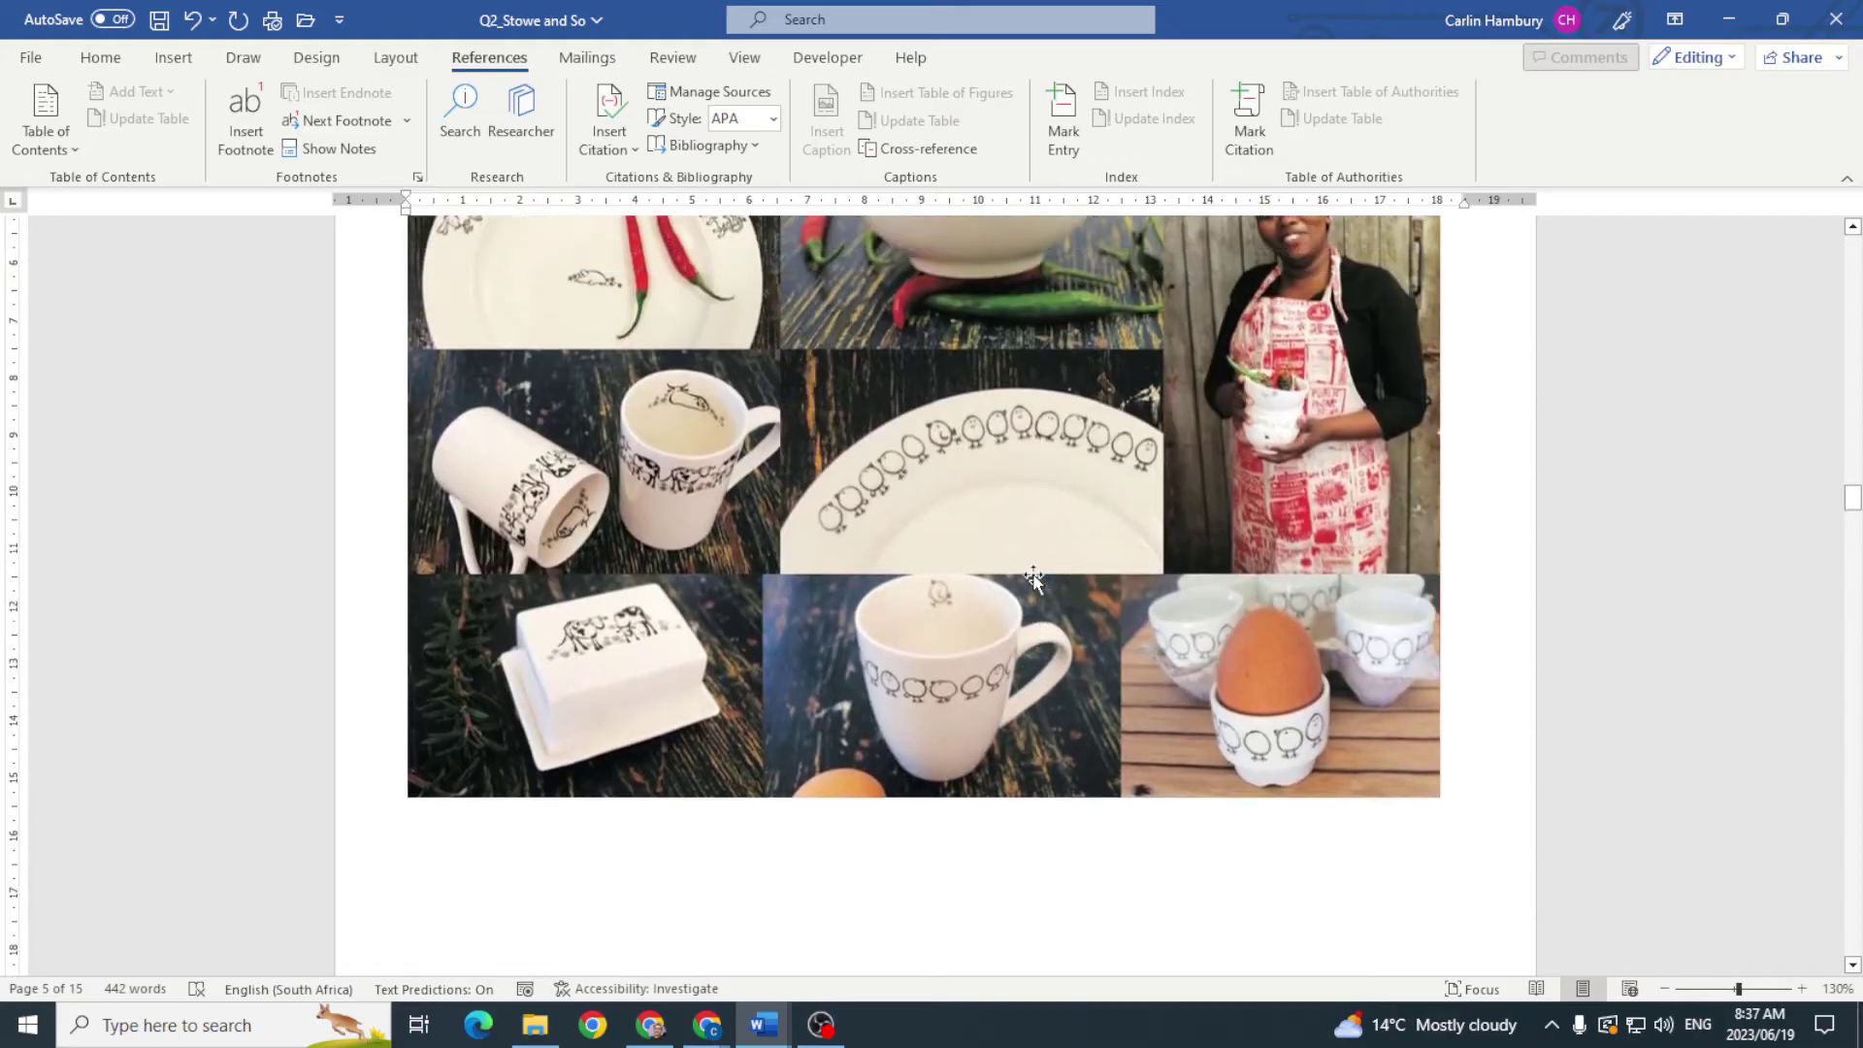
{"action": "scroll", "coordinate": [1034, 577], "scroll_direction": "up", "scroll_amount": 2}
Step: Check task 2.11 in the exam paper and locate the pink-highlighted text and the pictures below it on page 6 of Q2_Stowe and So
{"action": "key", "text": "alt+Tab"}
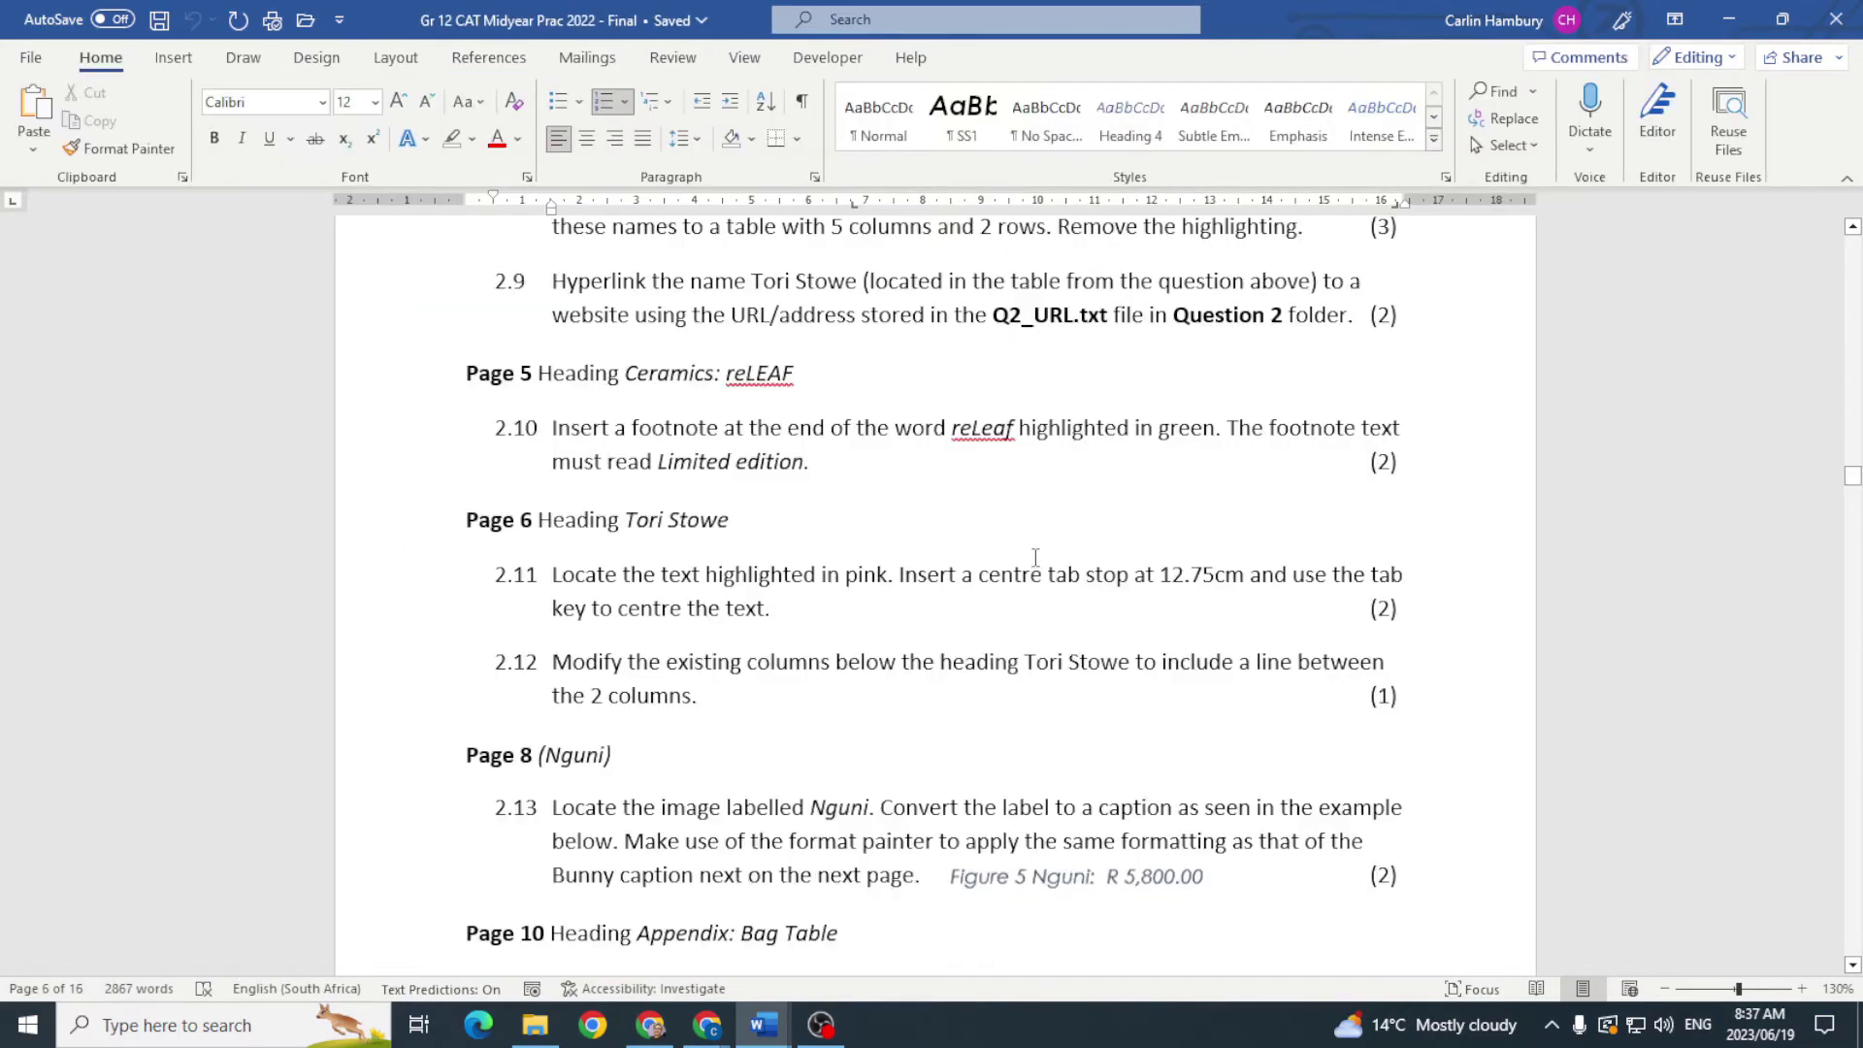
{"action": "key", "text": "alt+Tab"}
{"action": "scroll", "coordinate": [912, 514], "scroll_direction": "down", "scroll_amount": 12}
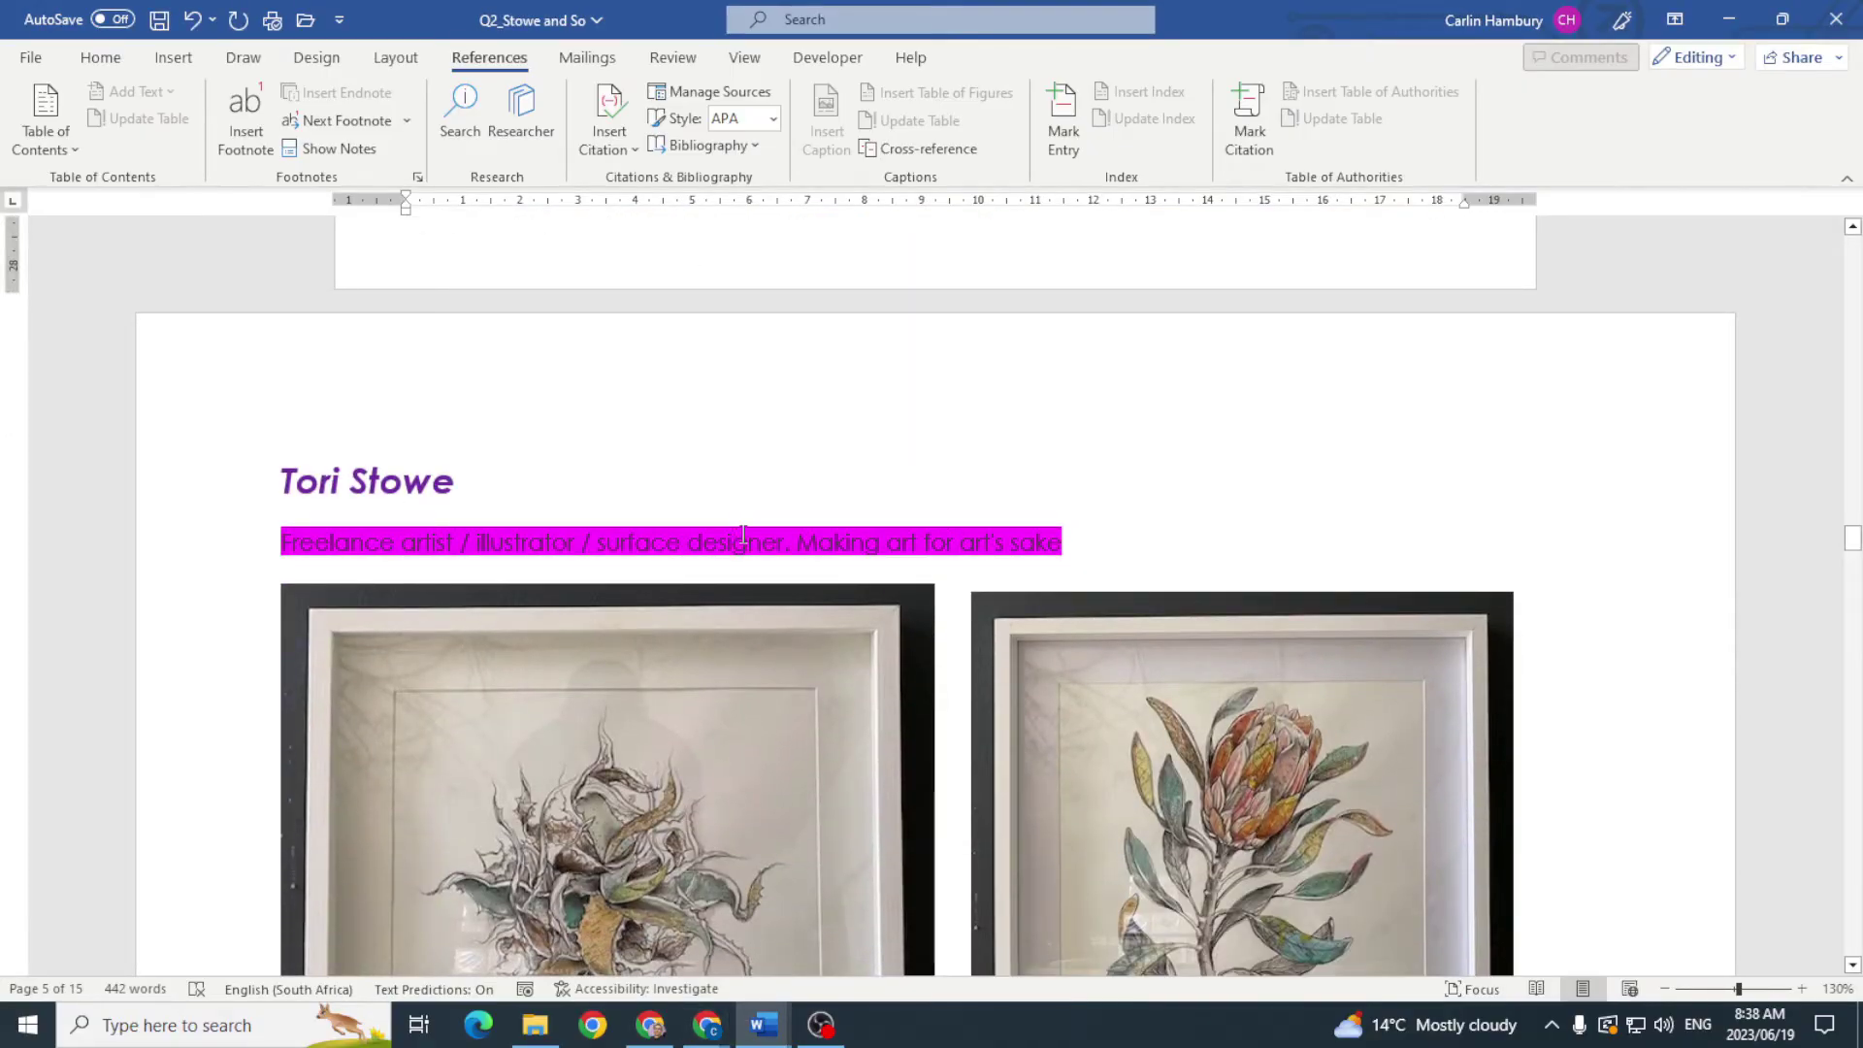
{"action": "scroll", "coordinate": [763, 499], "scroll_direction": "down", "scroll_amount": 2}
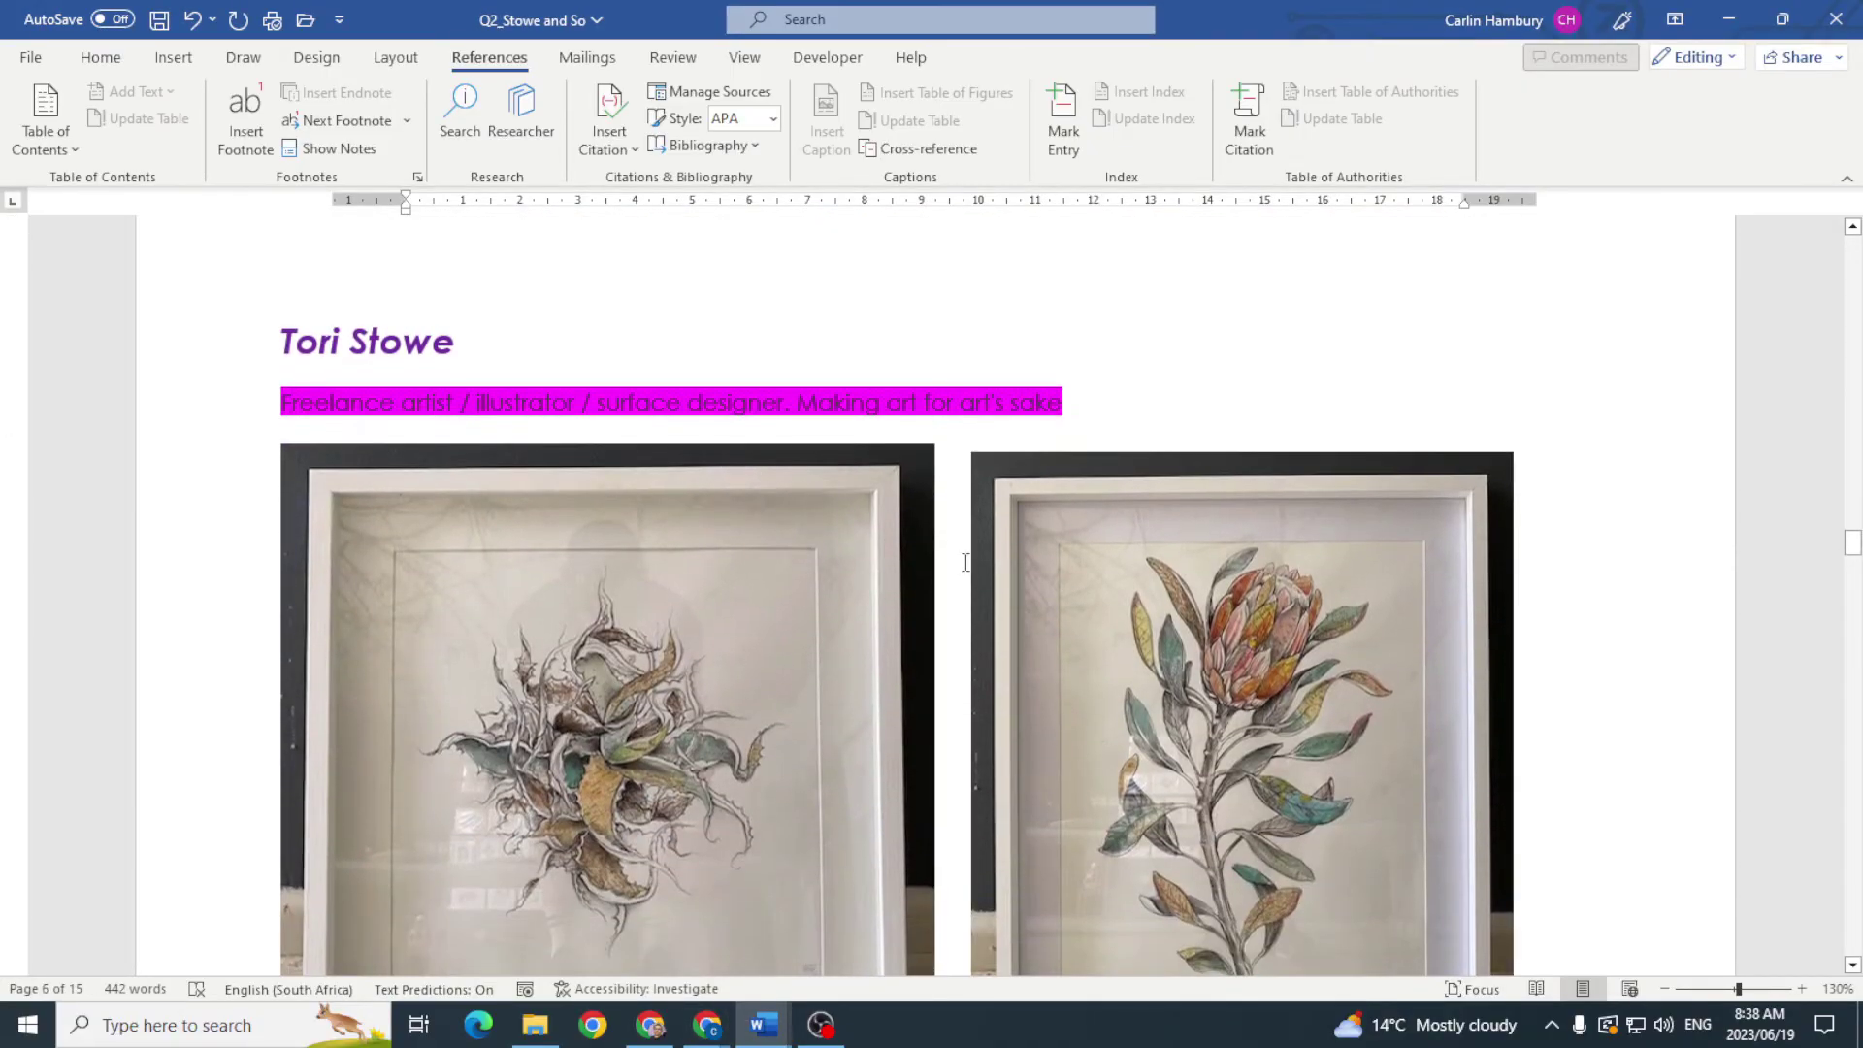
{"action": "scroll", "coordinate": [966, 562], "scroll_direction": "down", "scroll_amount": 8}
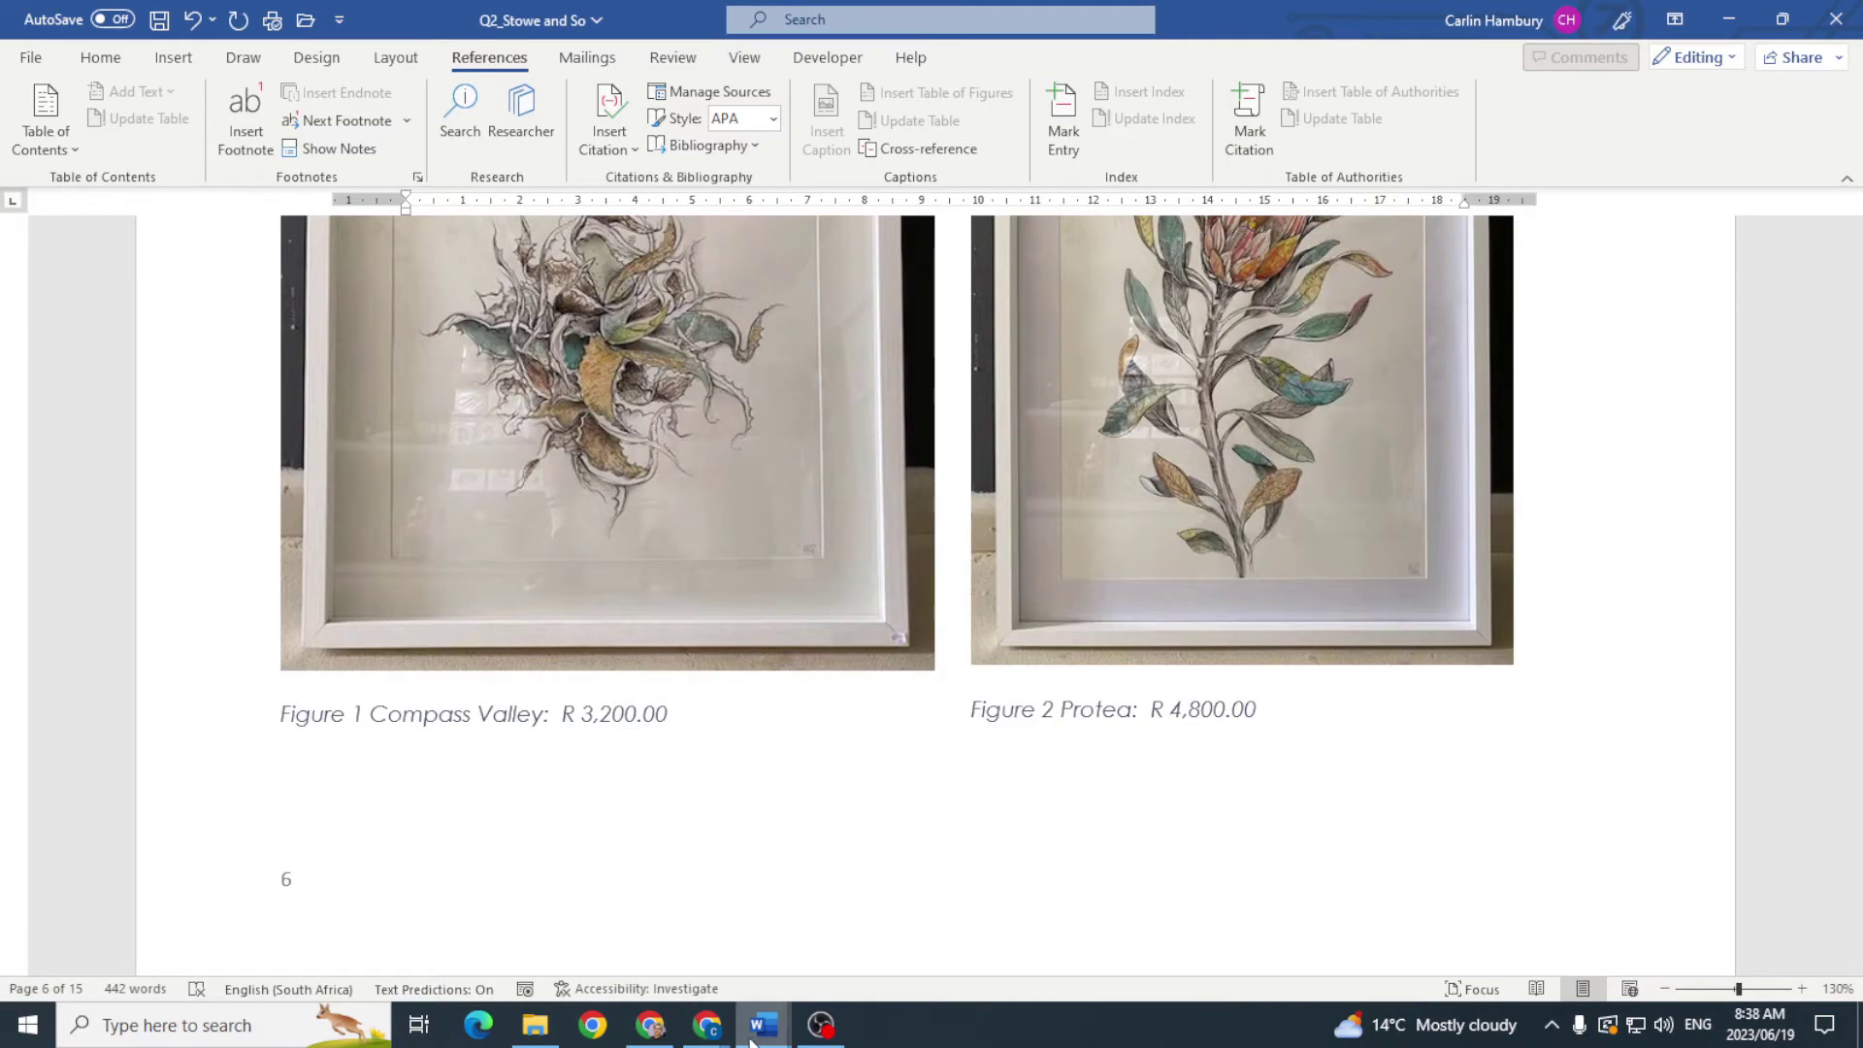
Step: Reread task 2.11 in the exam paper and select the pink-highlighted line below the page 6 heading in Q2_Stowe and So
{"action": "mouse_move", "coordinate": [763, 1026]}
{"action": "left_click", "coordinate": [645, 944]}
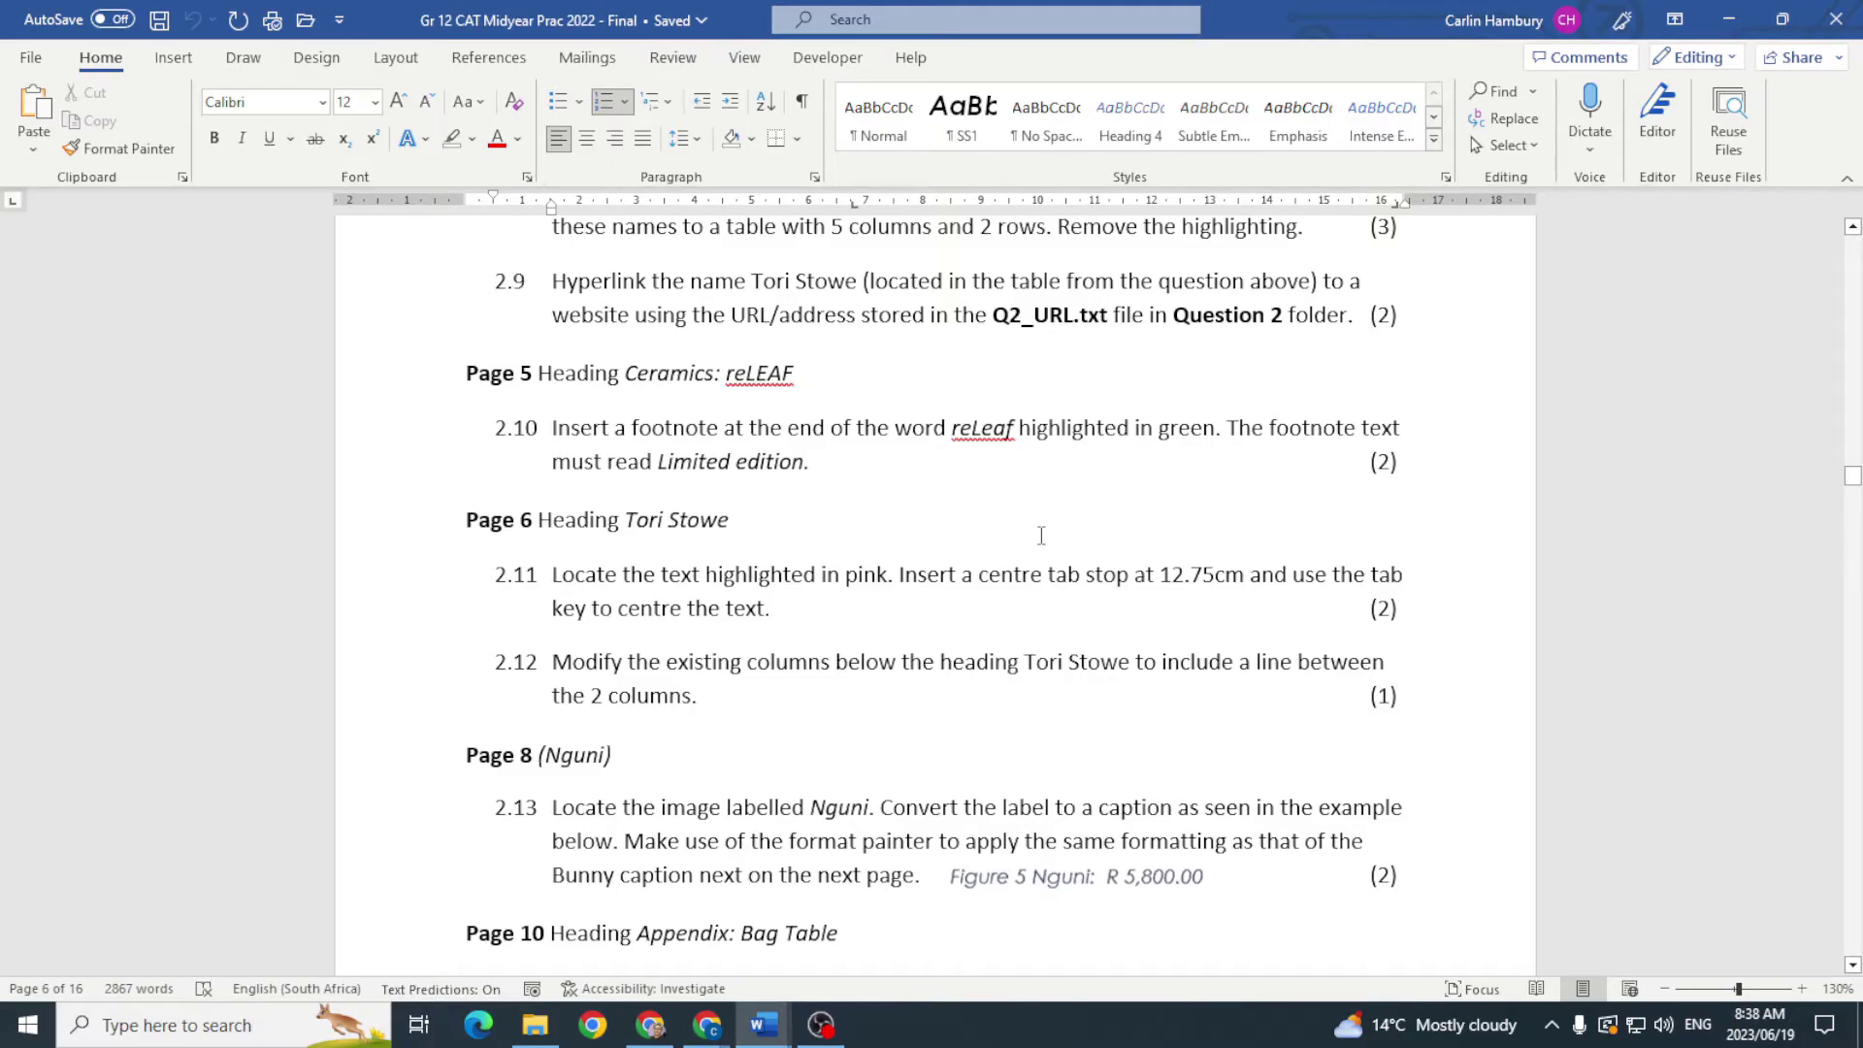
{"action": "mouse_move", "coordinate": [764, 1025]}
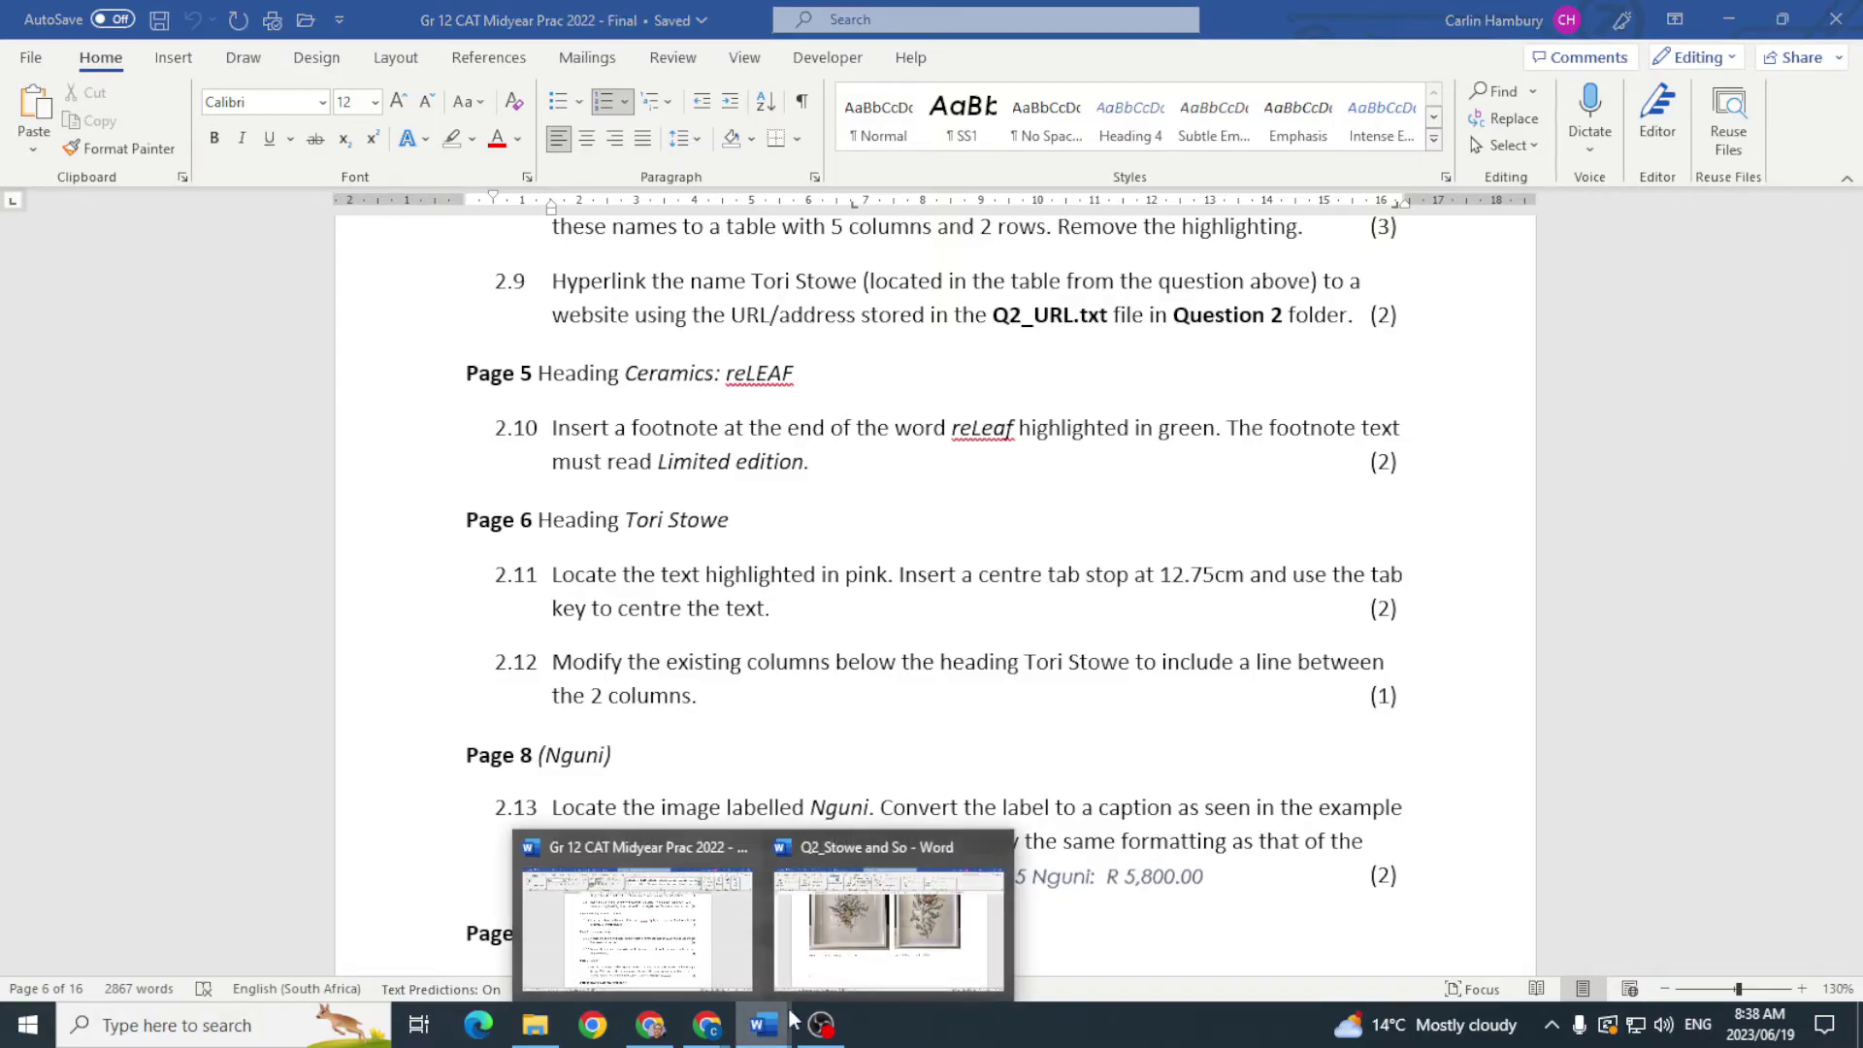
{"action": "left_click", "coordinate": [871, 951]}
{"action": "scroll", "coordinate": [903, 852], "scroll_direction": "up", "scroll_amount": 6}
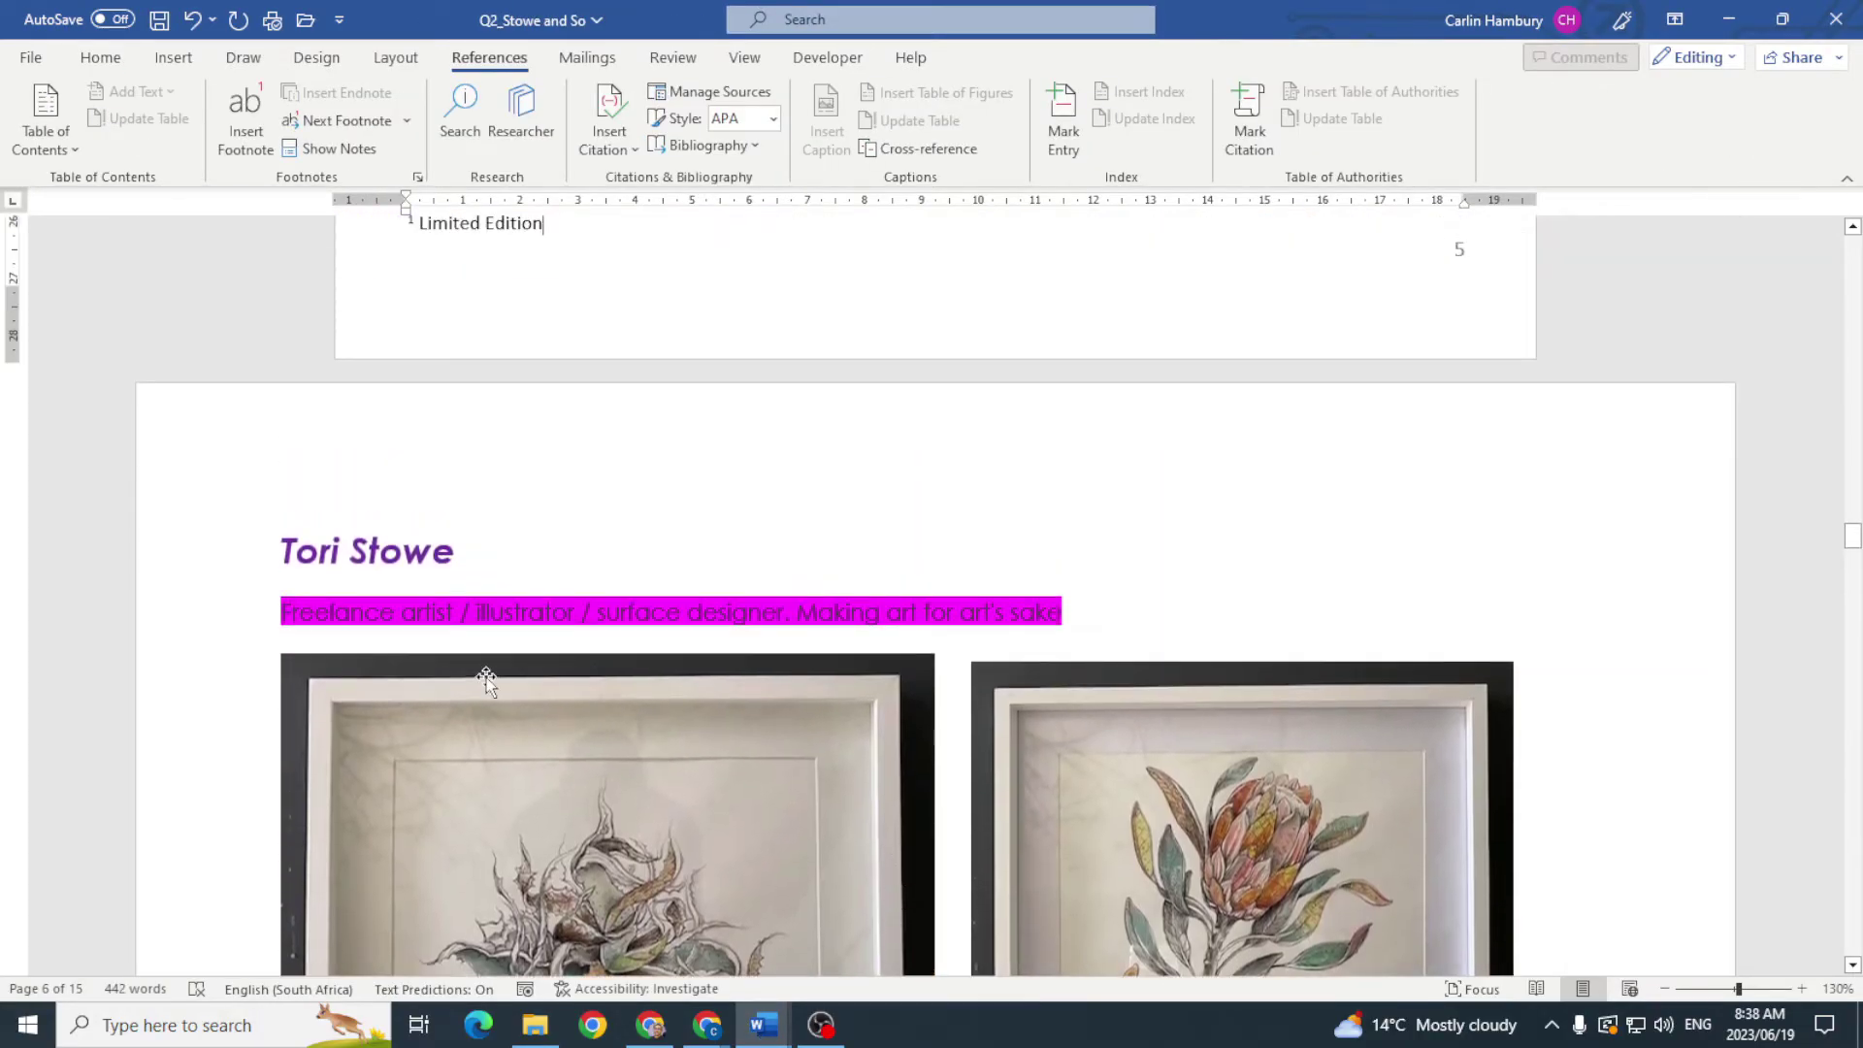
{"action": "left_click_drag", "start_coordinate": [283, 612], "coordinate": [1073, 613]}
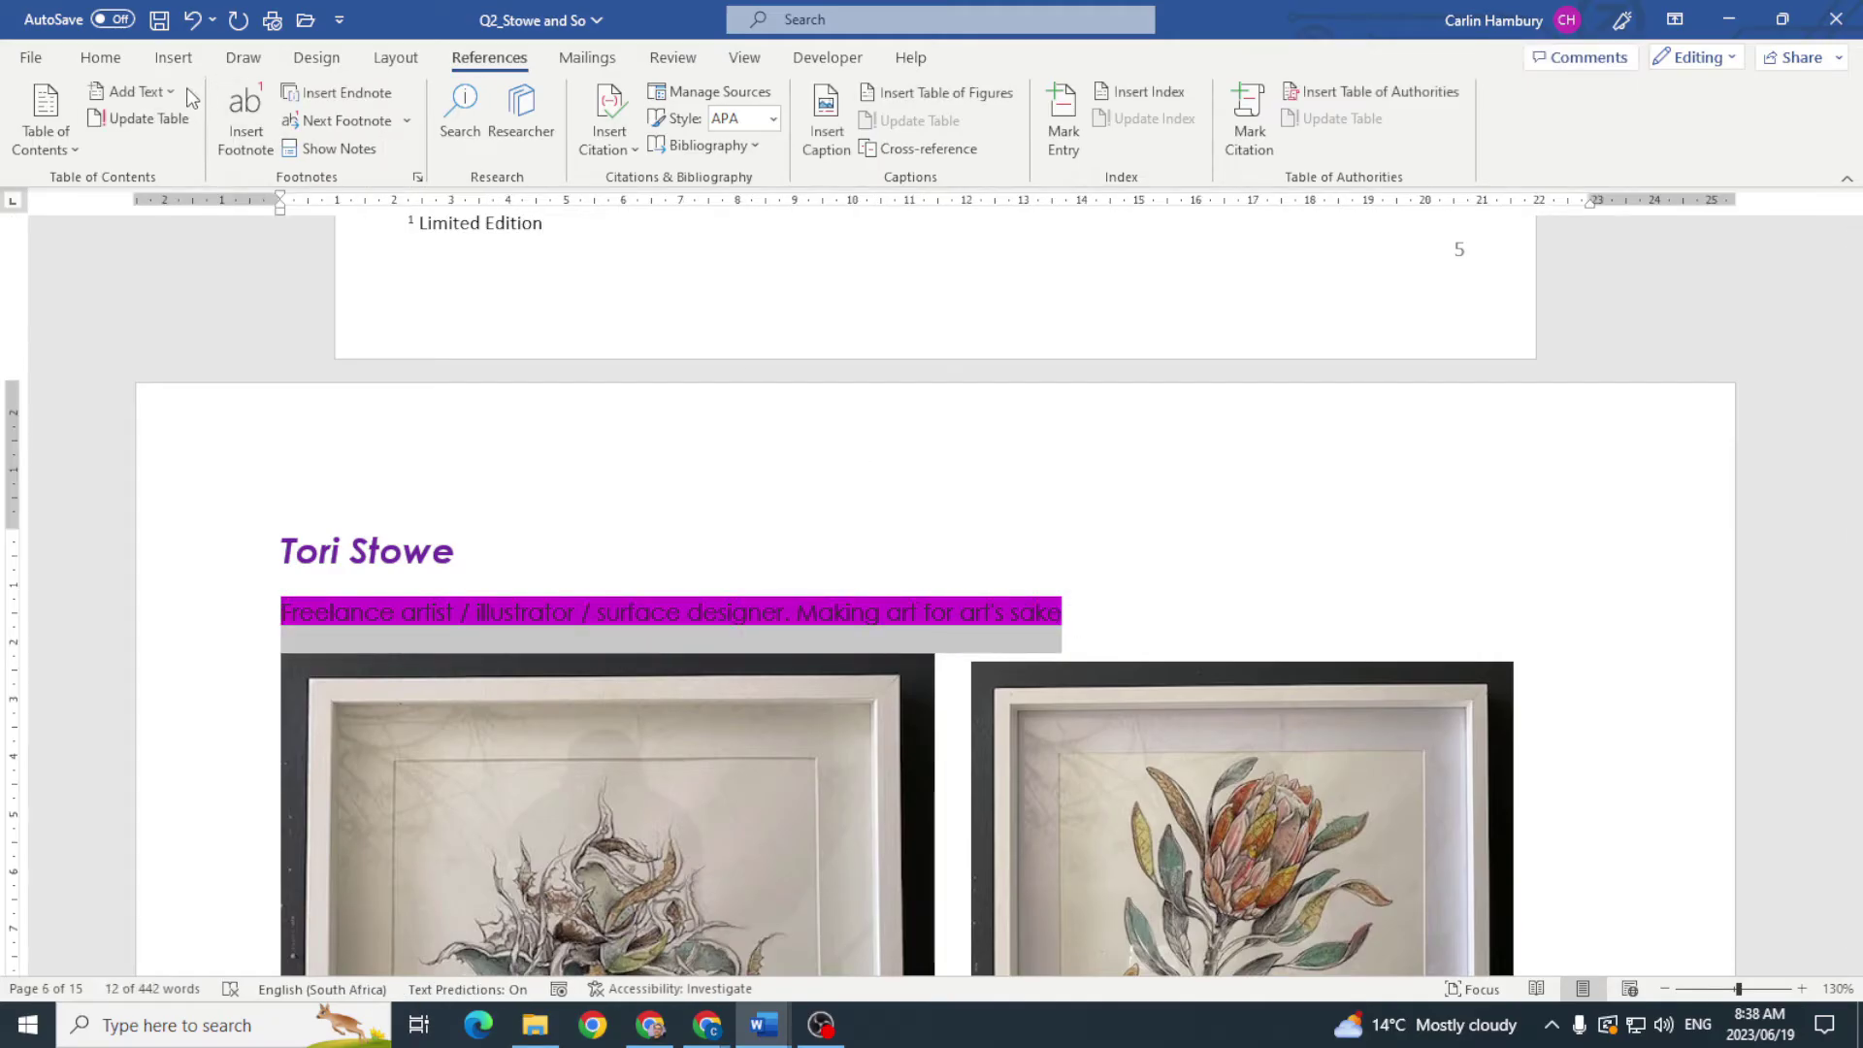
{"action": "mouse_move", "coordinate": [764, 1025]}
{"action": "left_click", "coordinate": [638, 932]}
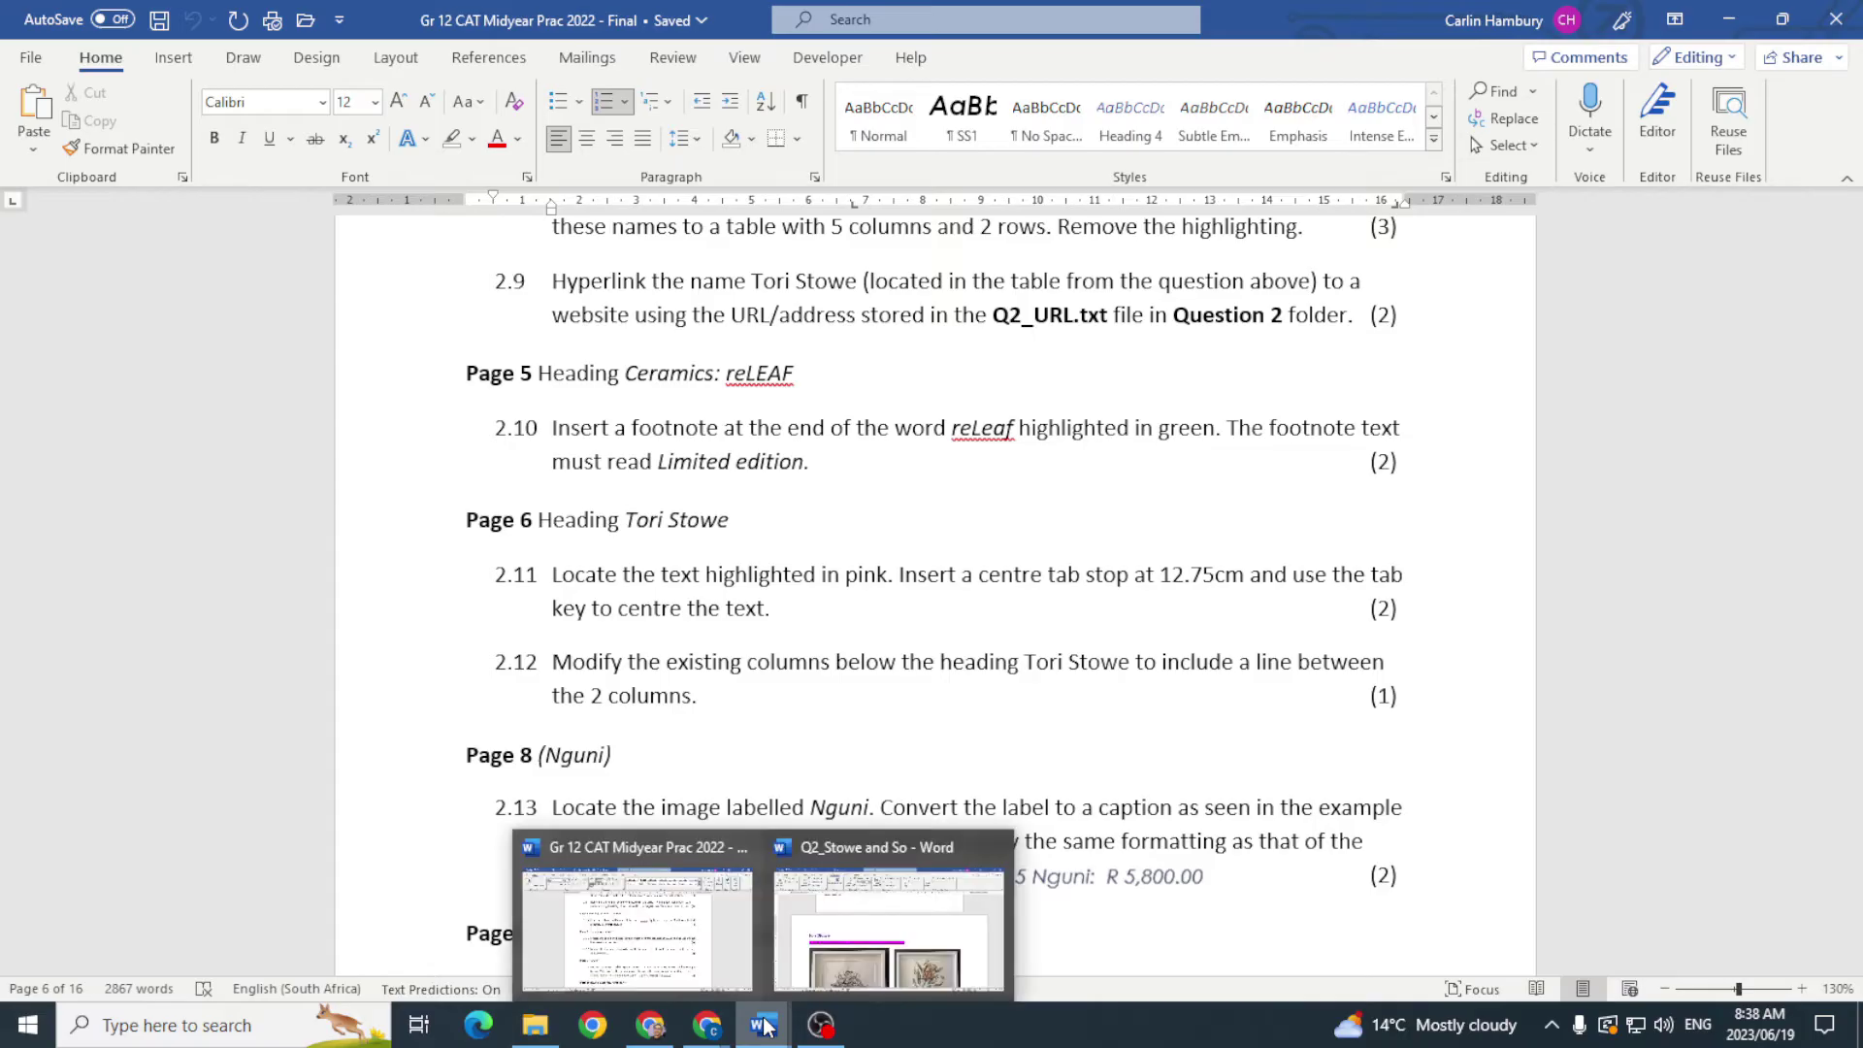
{"action": "left_click", "coordinate": [797, 971]}
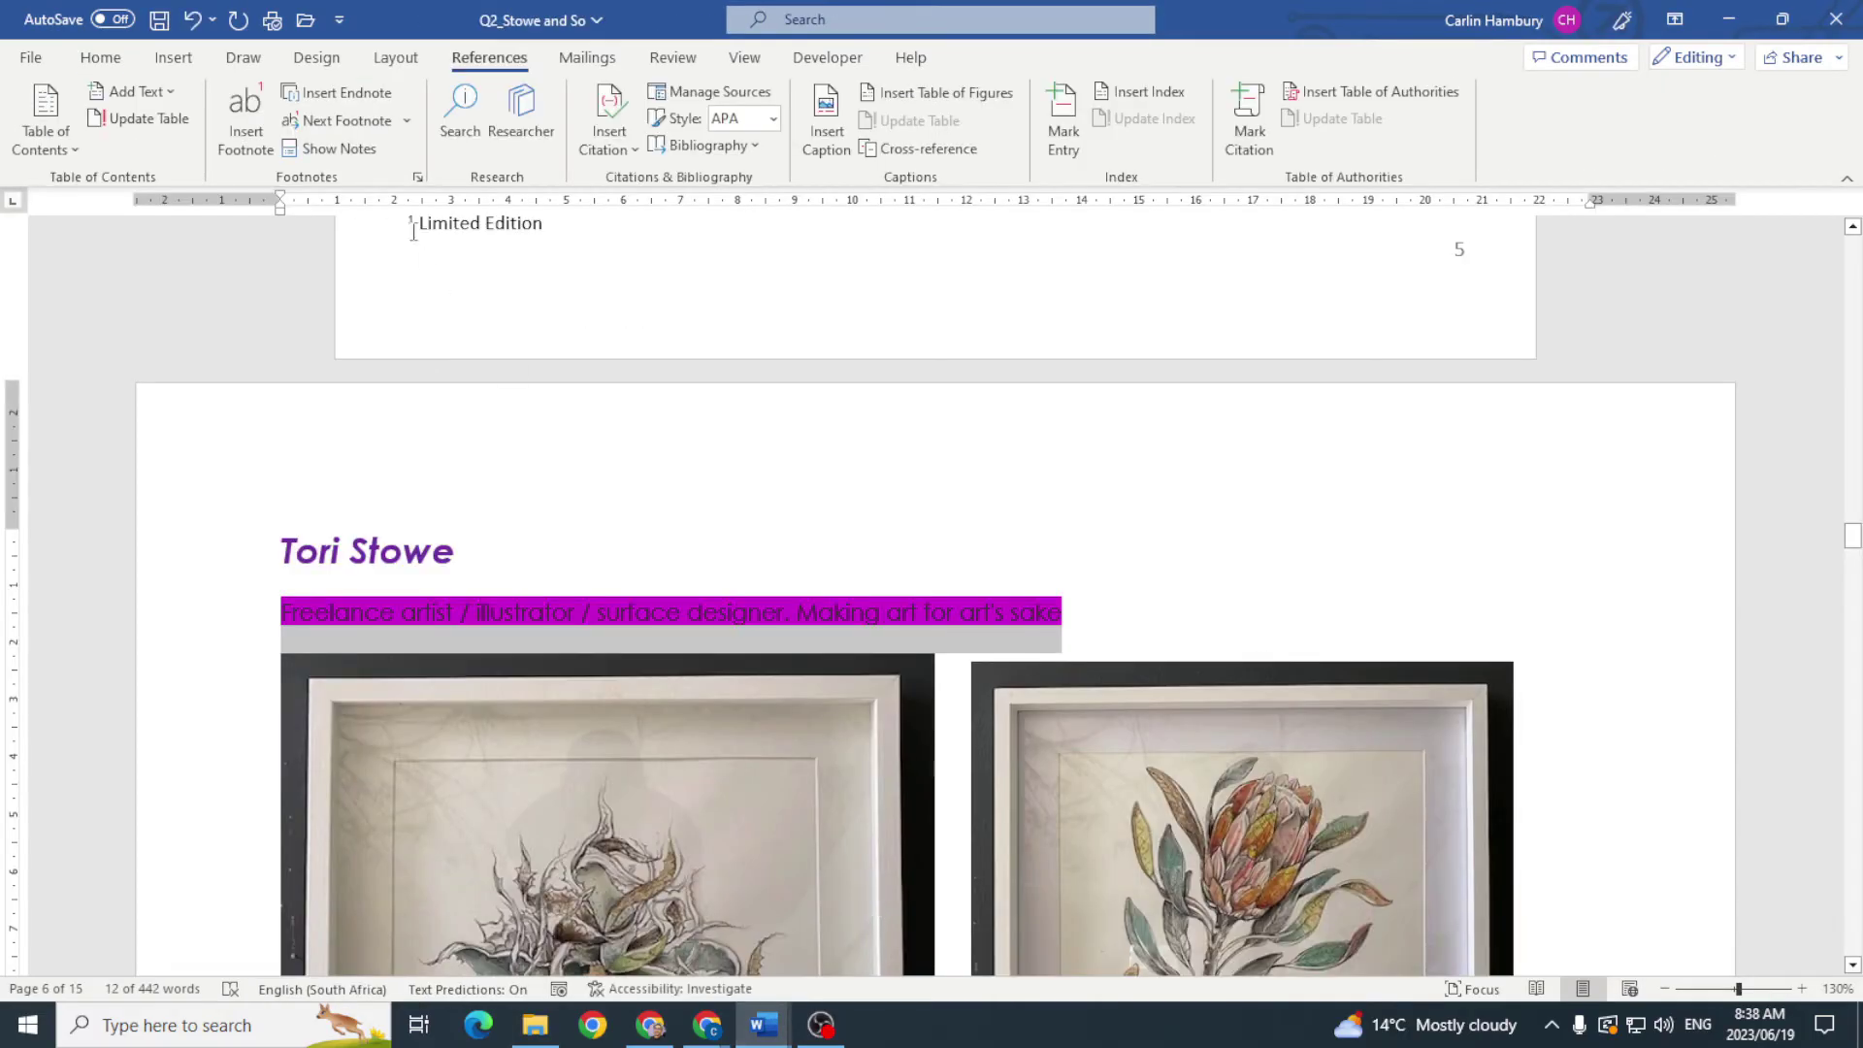
Step: Try to add a centre tab stop at 12.75 to the pink-highlighted line below the page 6 heading
{"action": "left_click", "coordinate": [100, 57]}
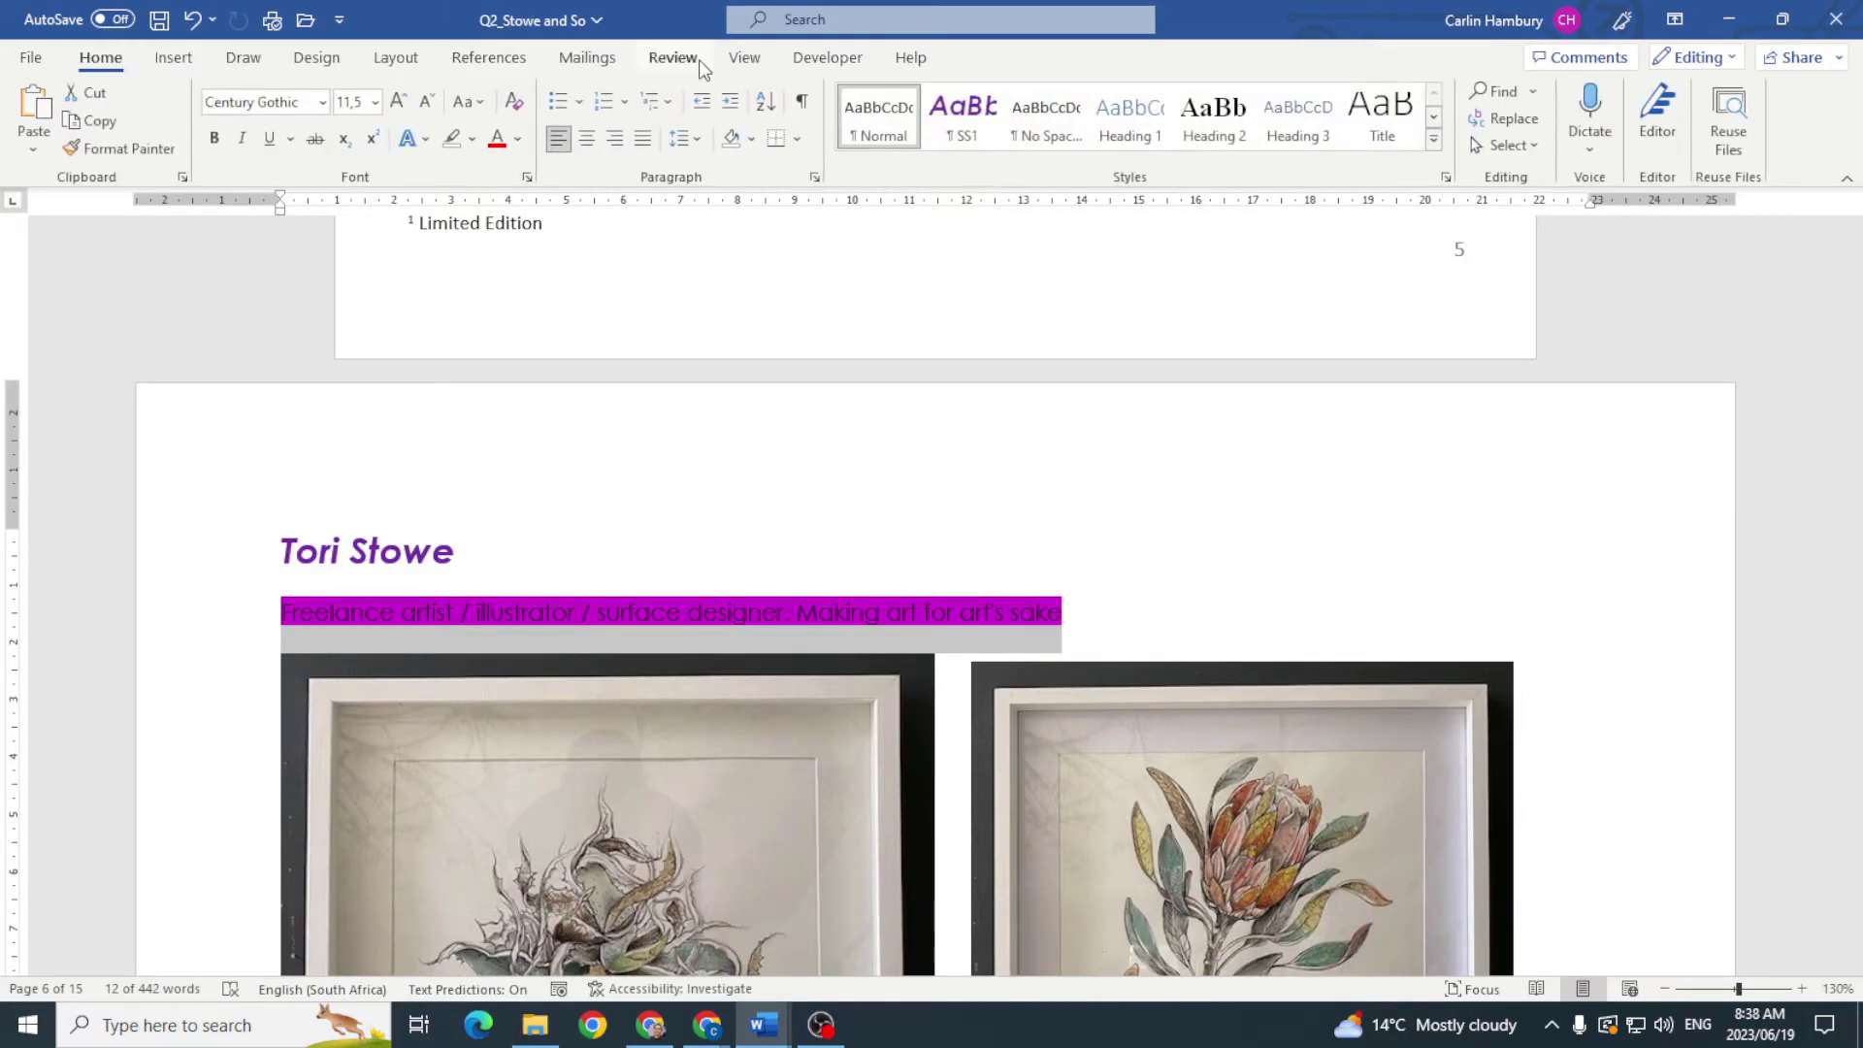
{"action": "left_click", "coordinate": [814, 175]}
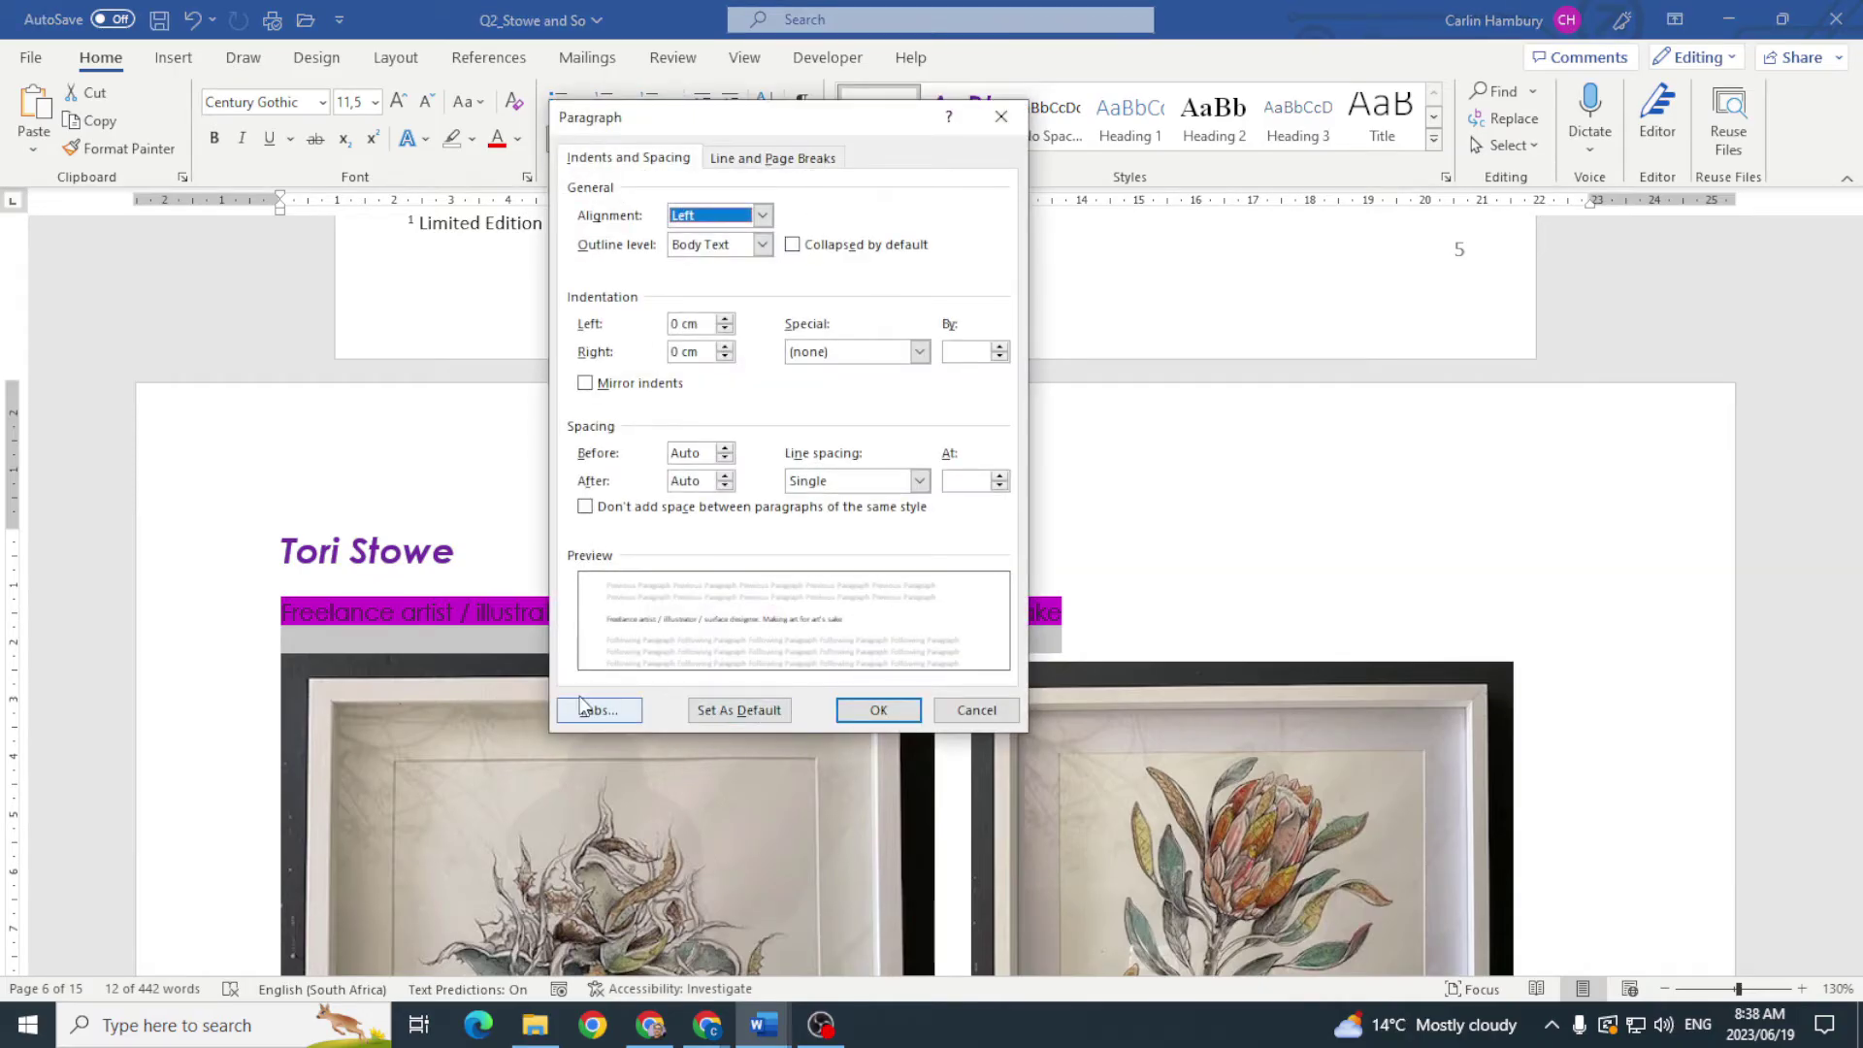
{"action": "left_click", "coordinate": [596, 705]}
{"action": "left_click", "coordinate": [897, 499]}
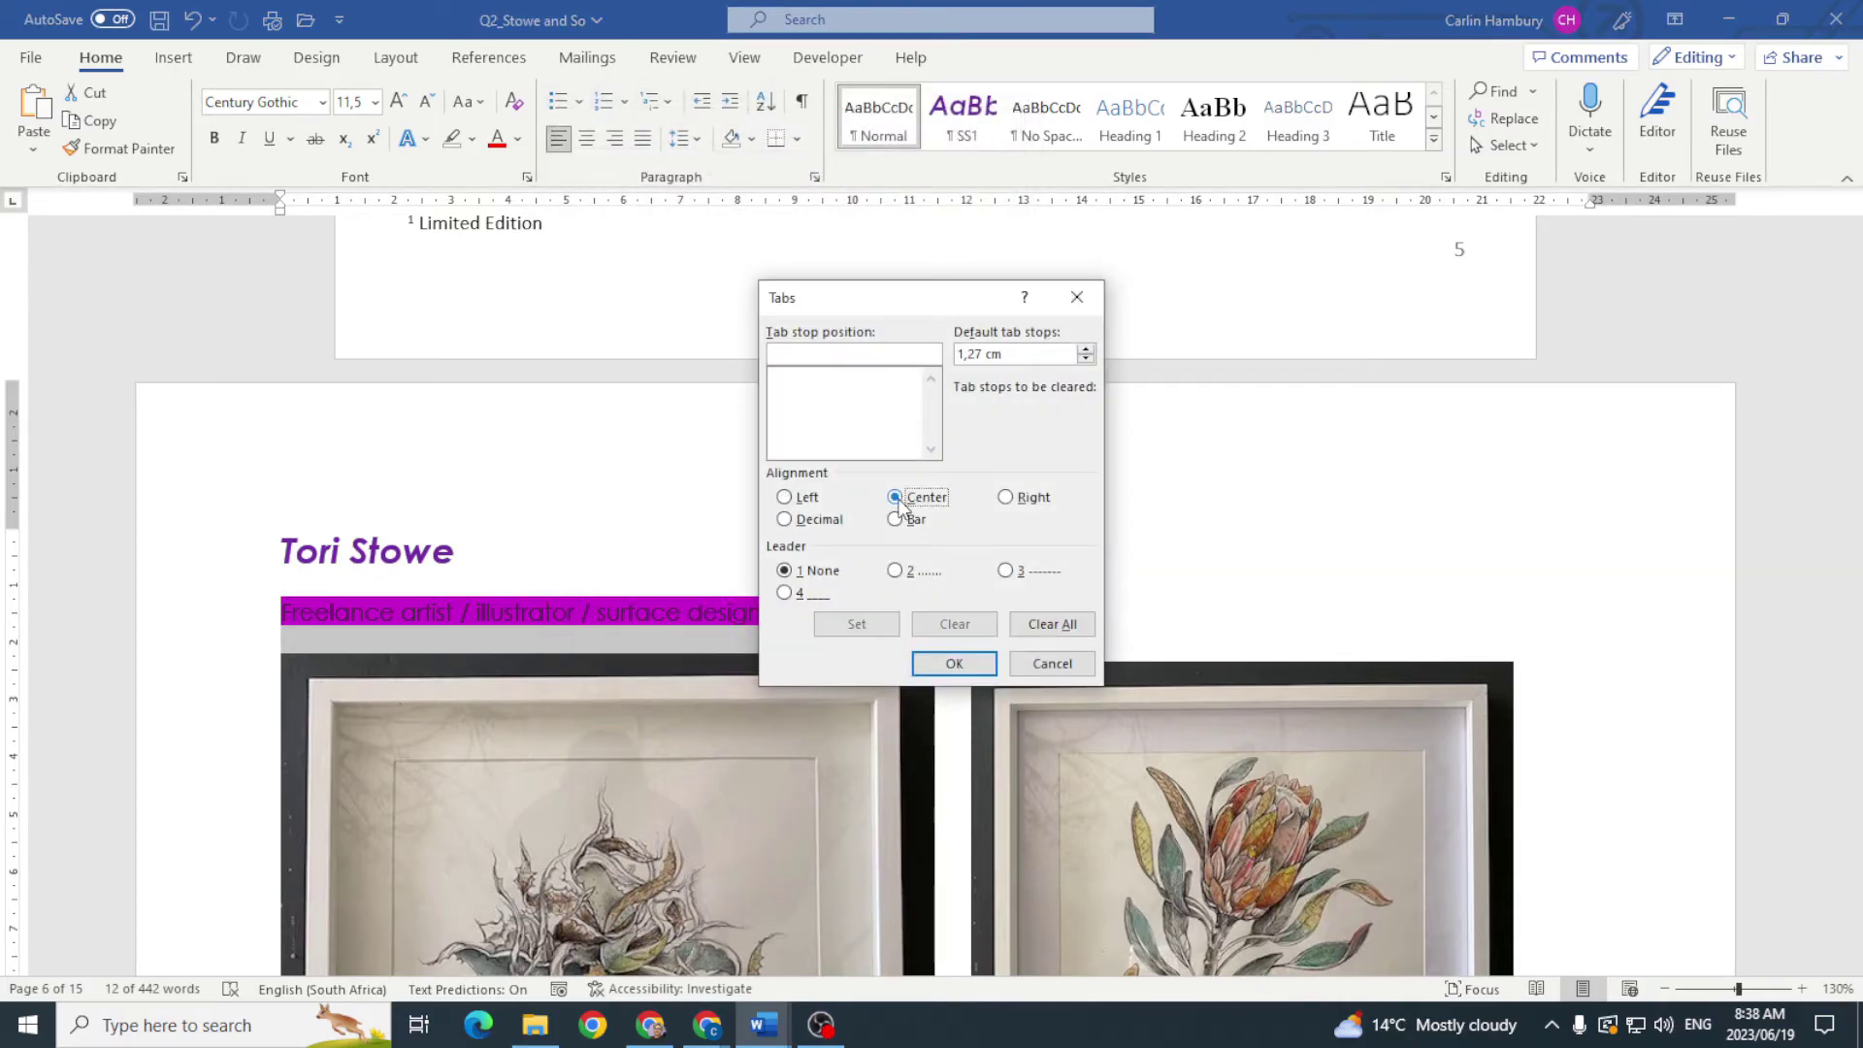
{"action": "left_click", "coordinate": [791, 352]}
{"action": "type", "text": "12.75"}
{"action": "left_click", "coordinate": [954, 666]}
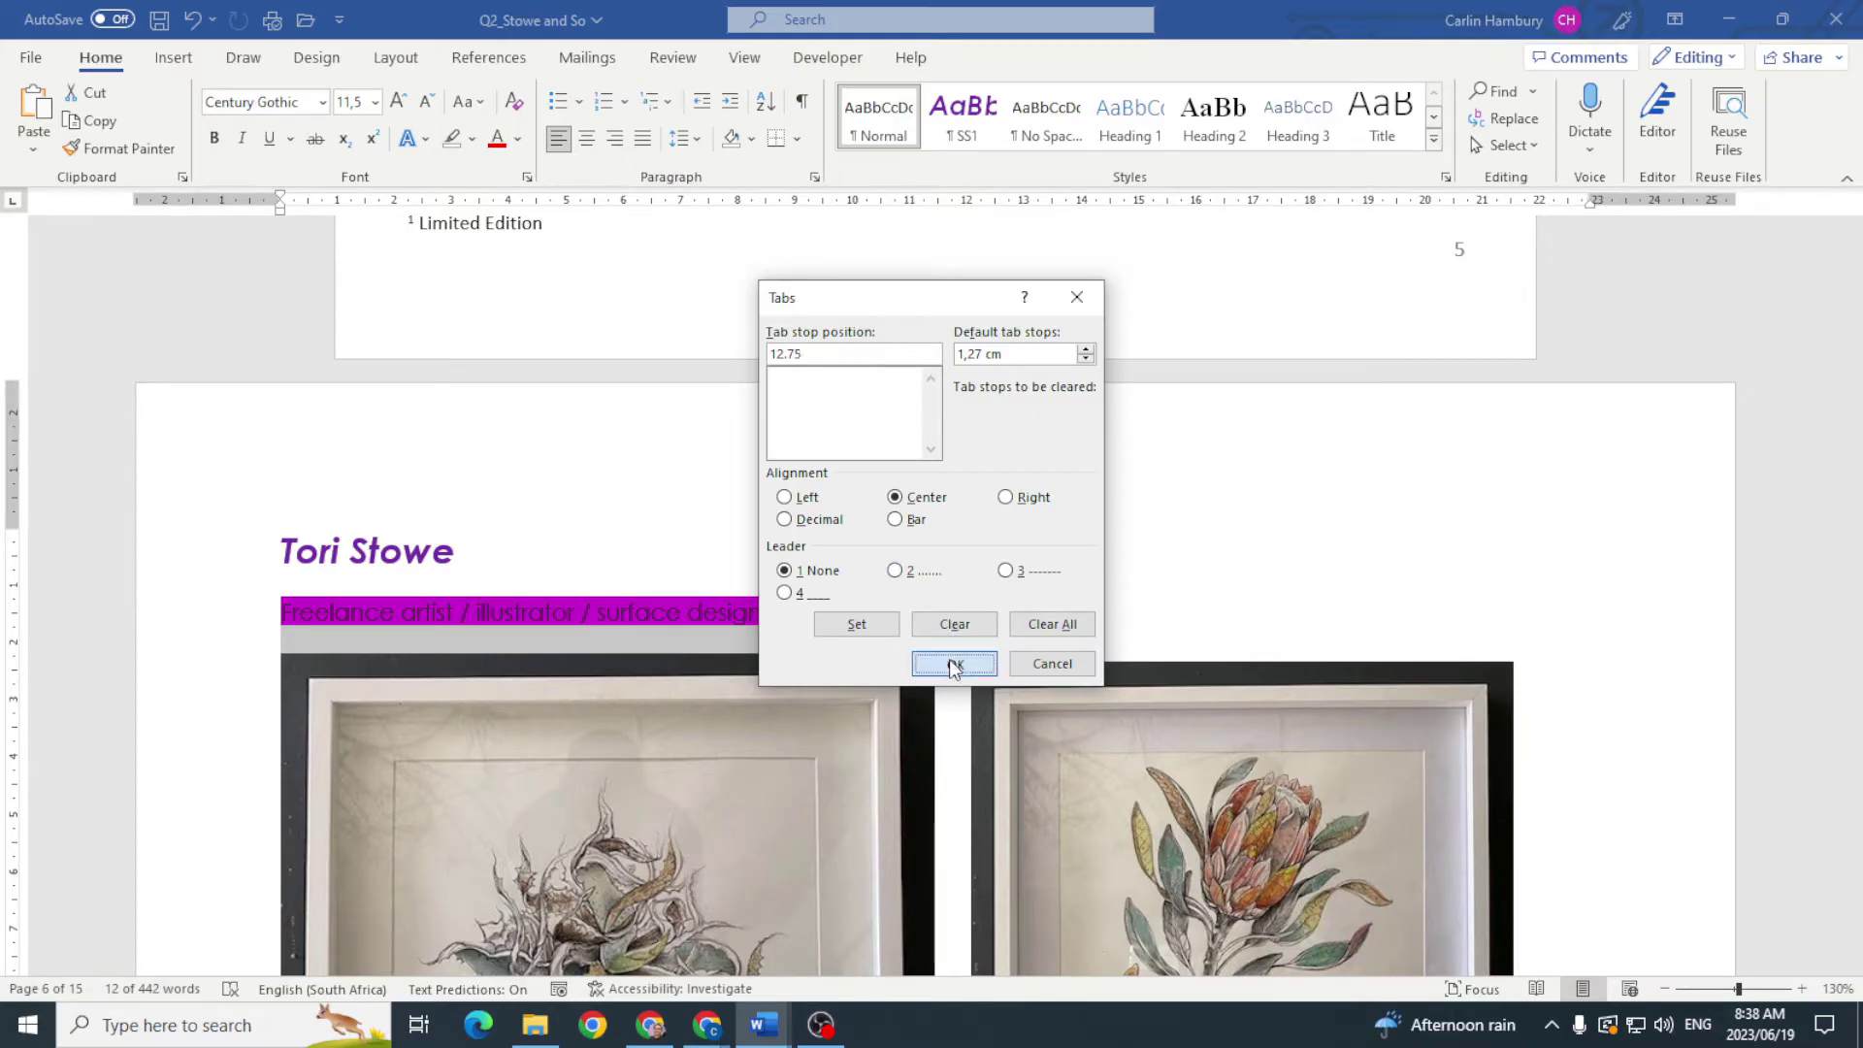
Step: Correct the centre tab stop position to 12,75 cm and tab the pink-highlighted line to it
{"action": "left_click", "coordinate": [940, 579]}
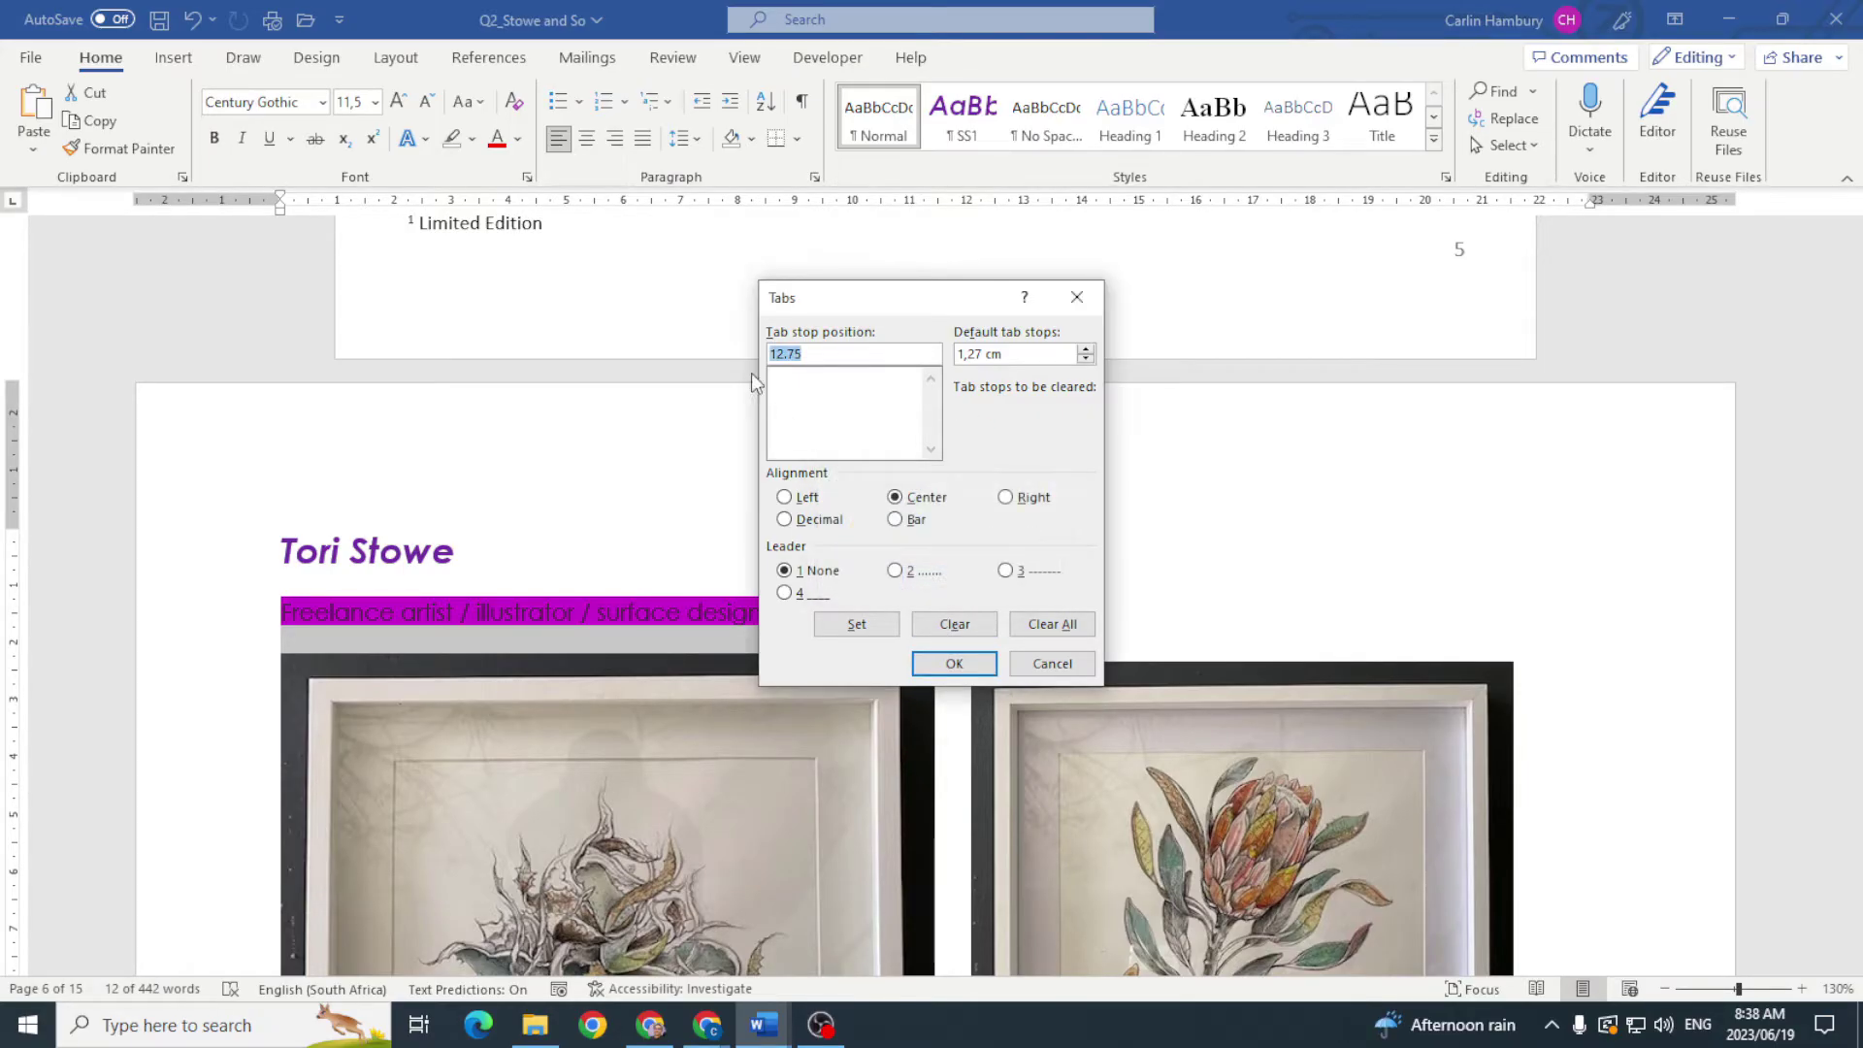
{"action": "left_click", "coordinate": [788, 355]}
{"action": "key", "text": "BackSpace"}
{"action": "type", "text": ","}
{"action": "left_click", "coordinate": [951, 663]}
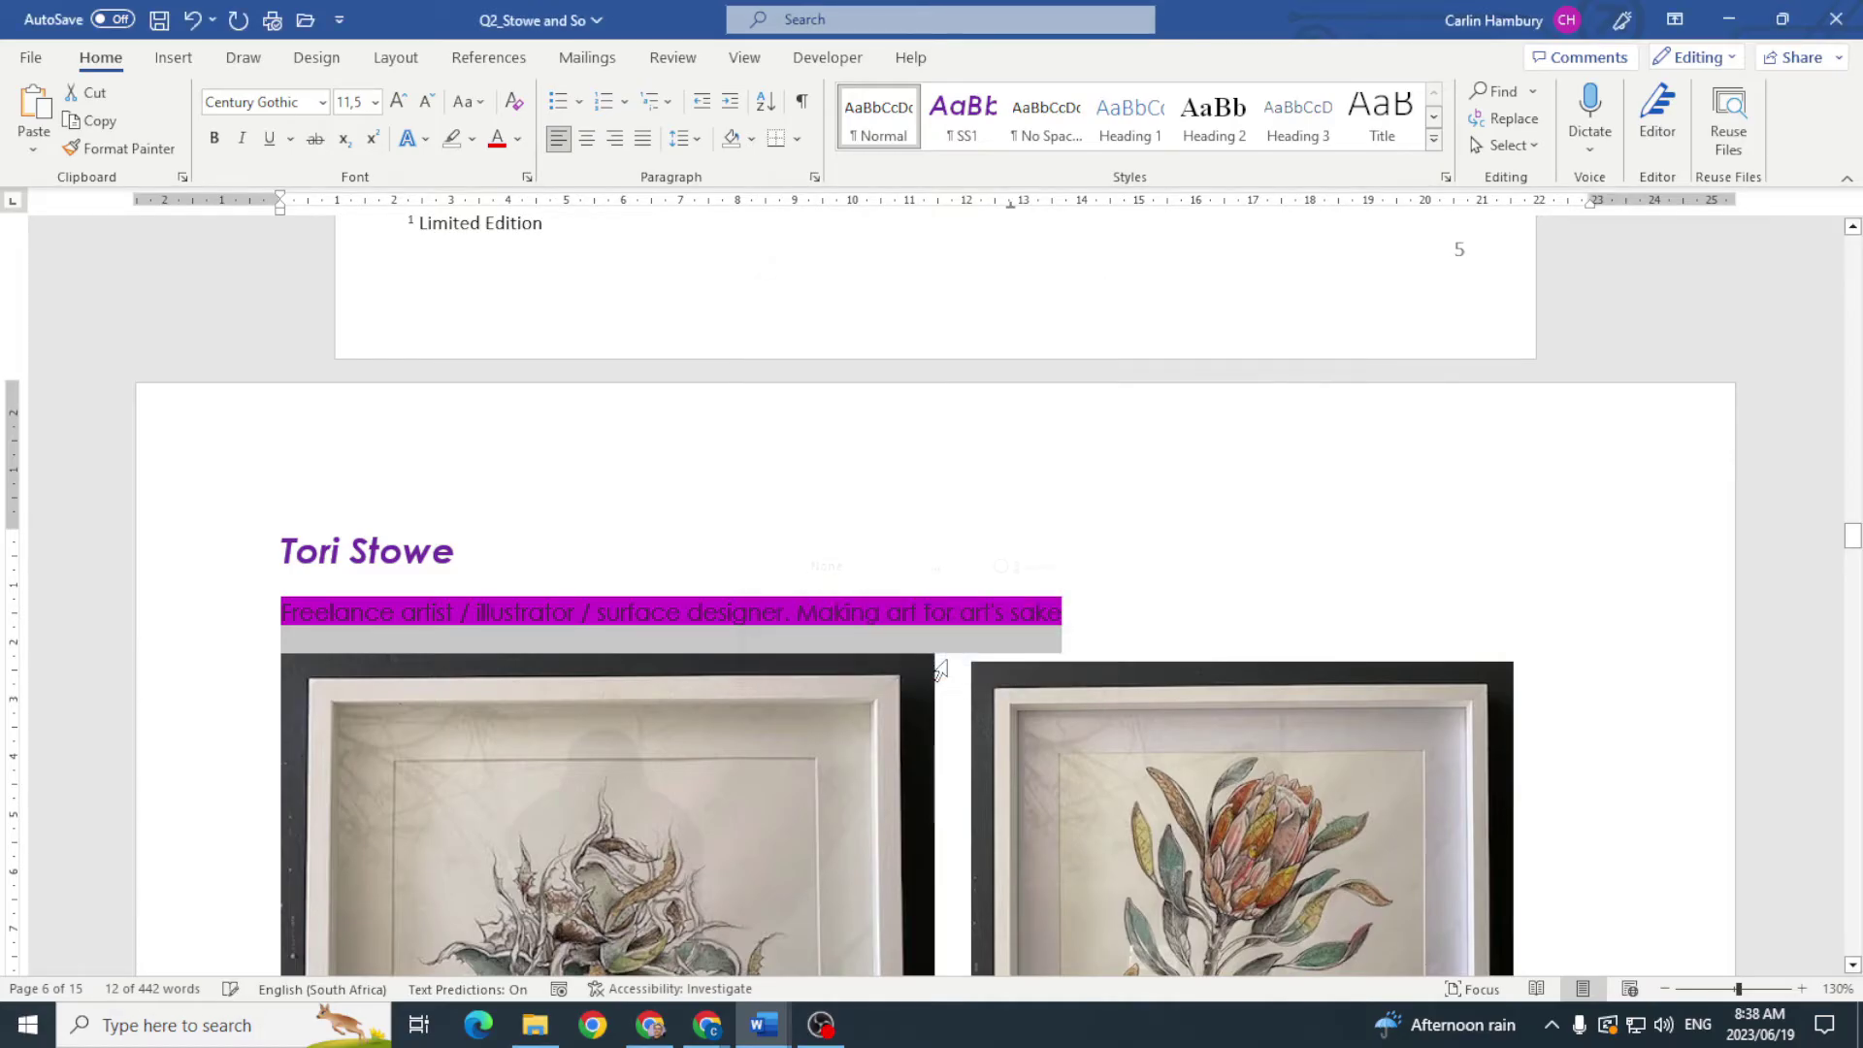
{"action": "left_click", "coordinate": [278, 615]}
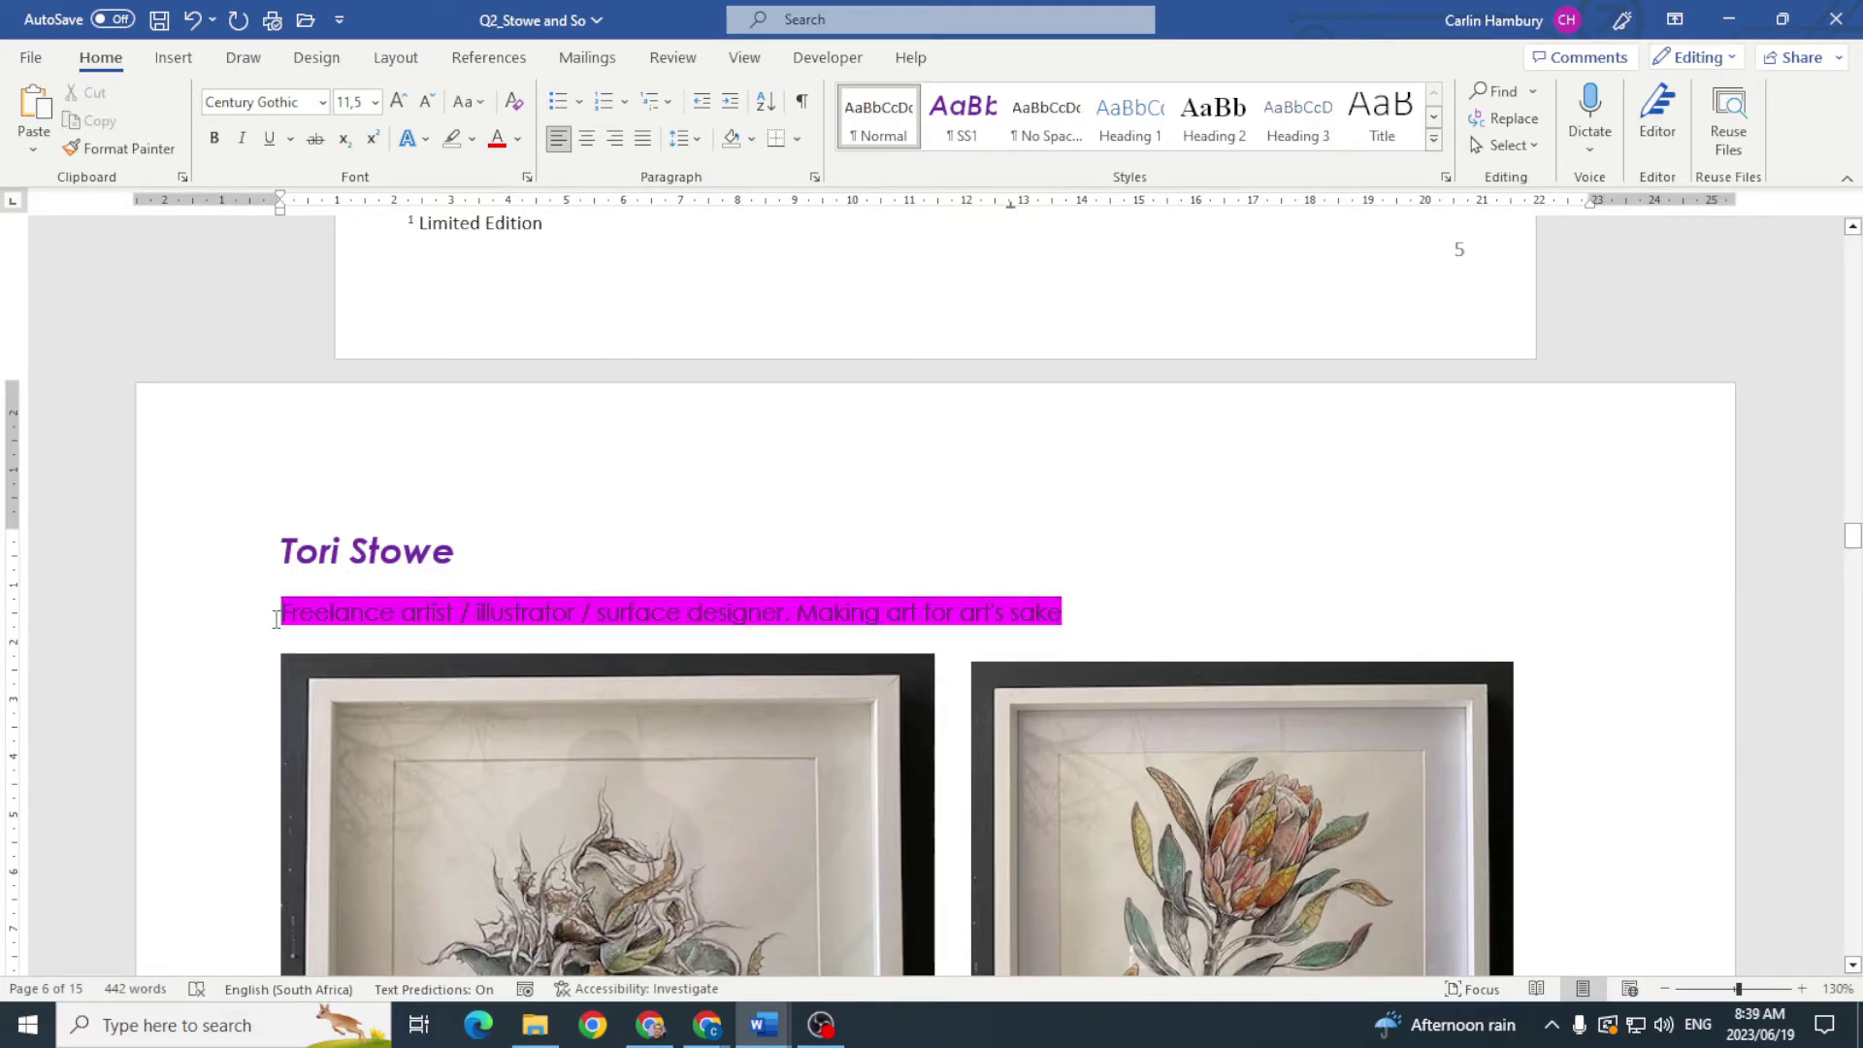
{"action": "key", "text": "Tab"}
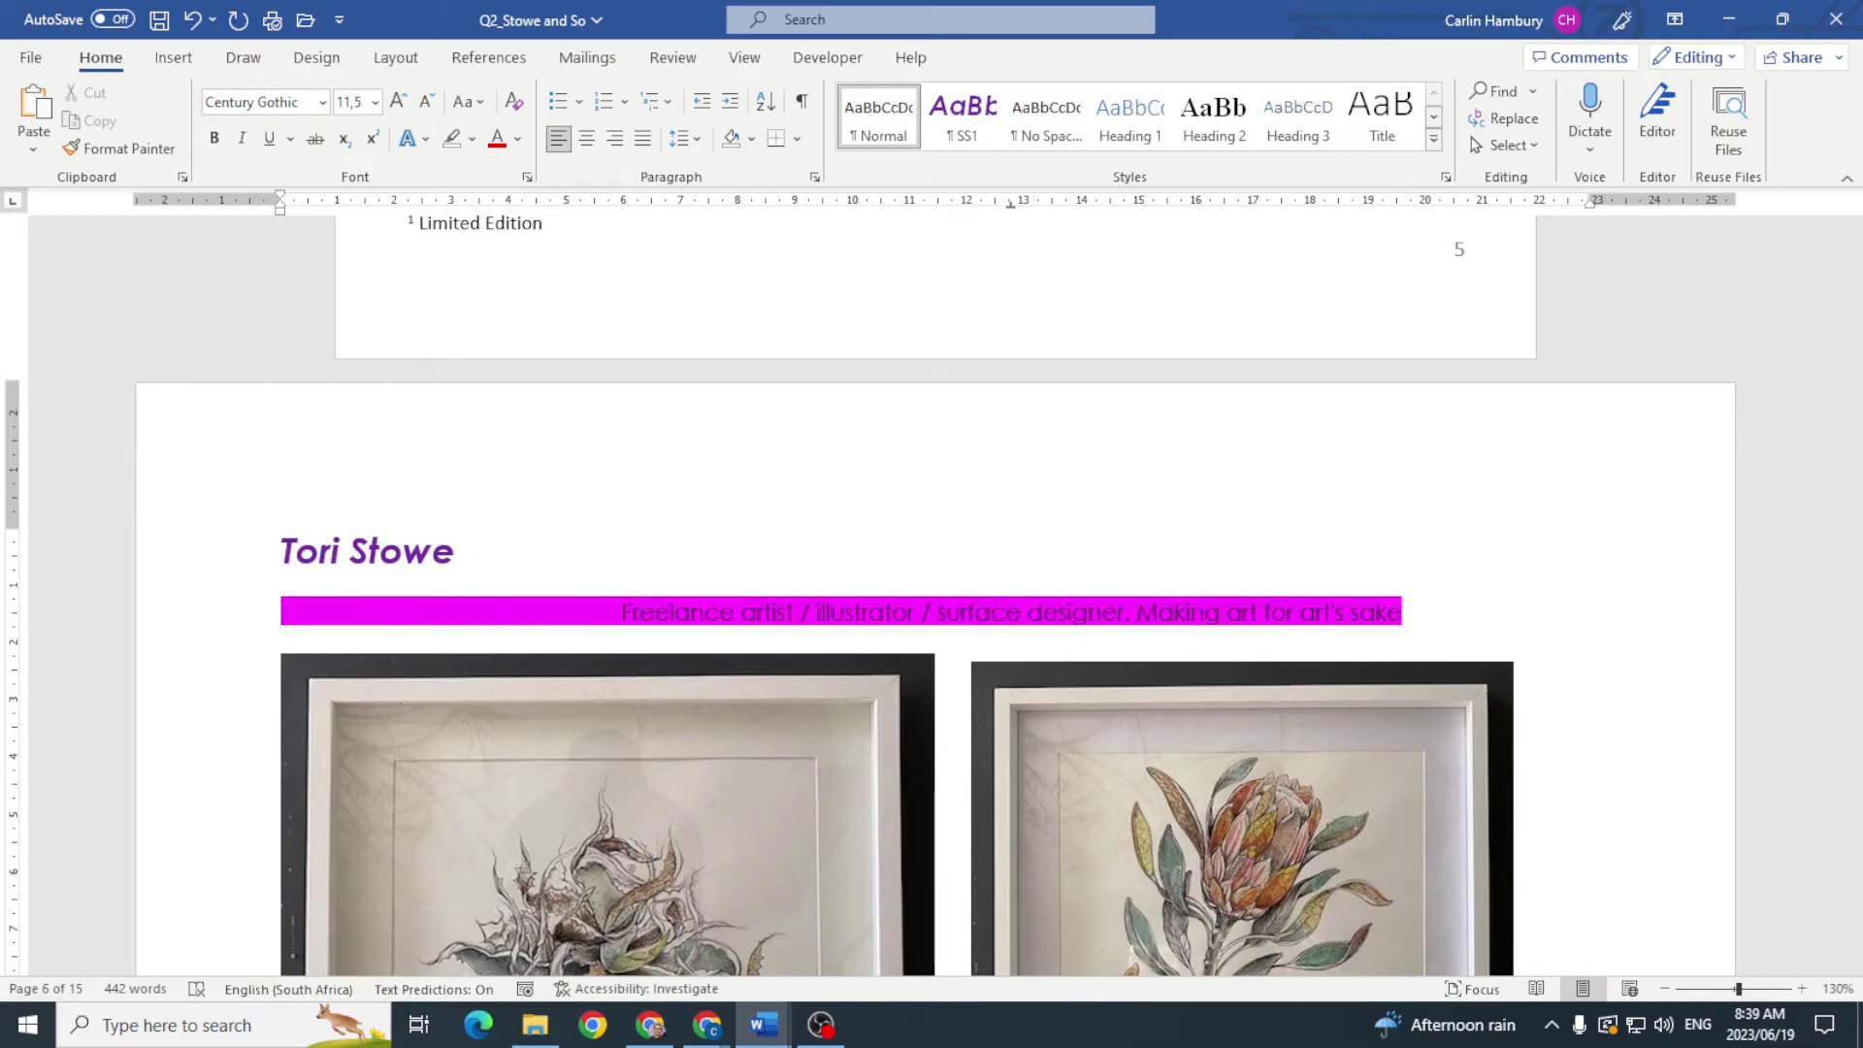
Step: Read task 2.12 in the exam paper and add a line between the two columns holding the page 6 pictures in Q2_Stowe and So
{"action": "key", "text": "alt+Tab"}
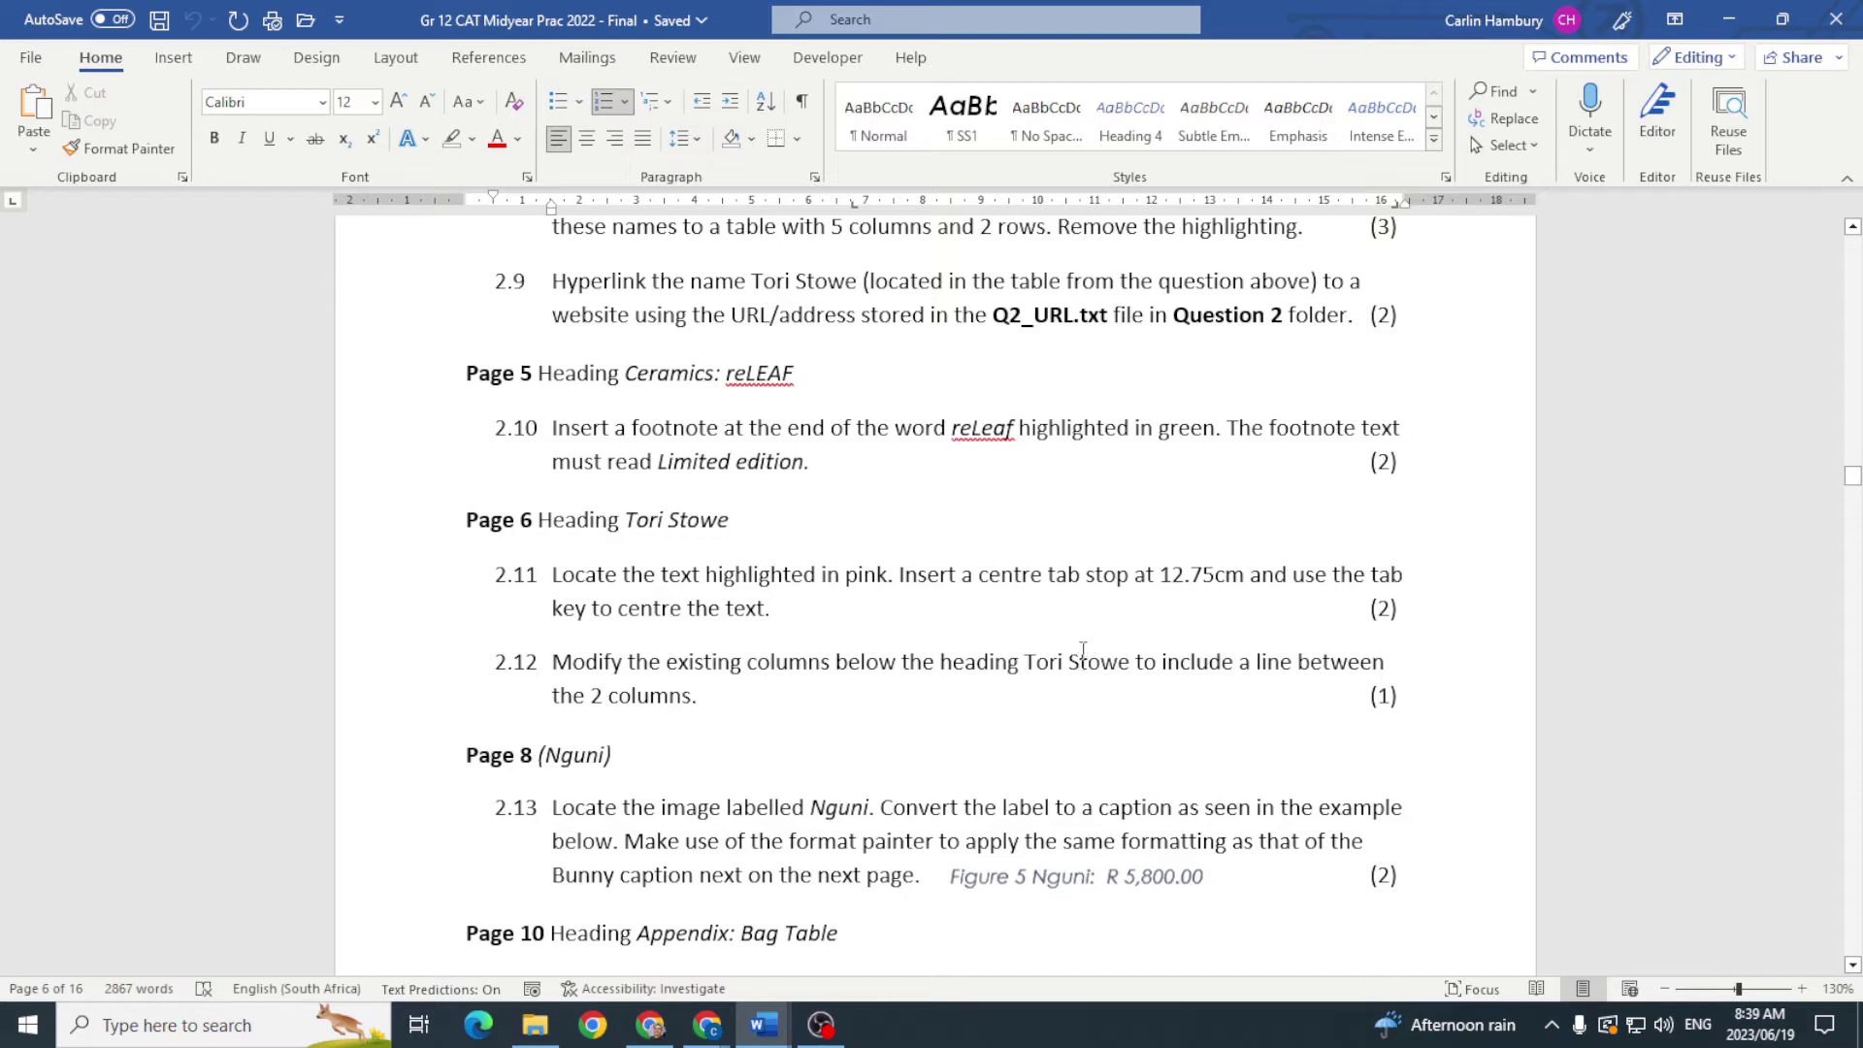
{"action": "key", "text": "alt+Tab"}
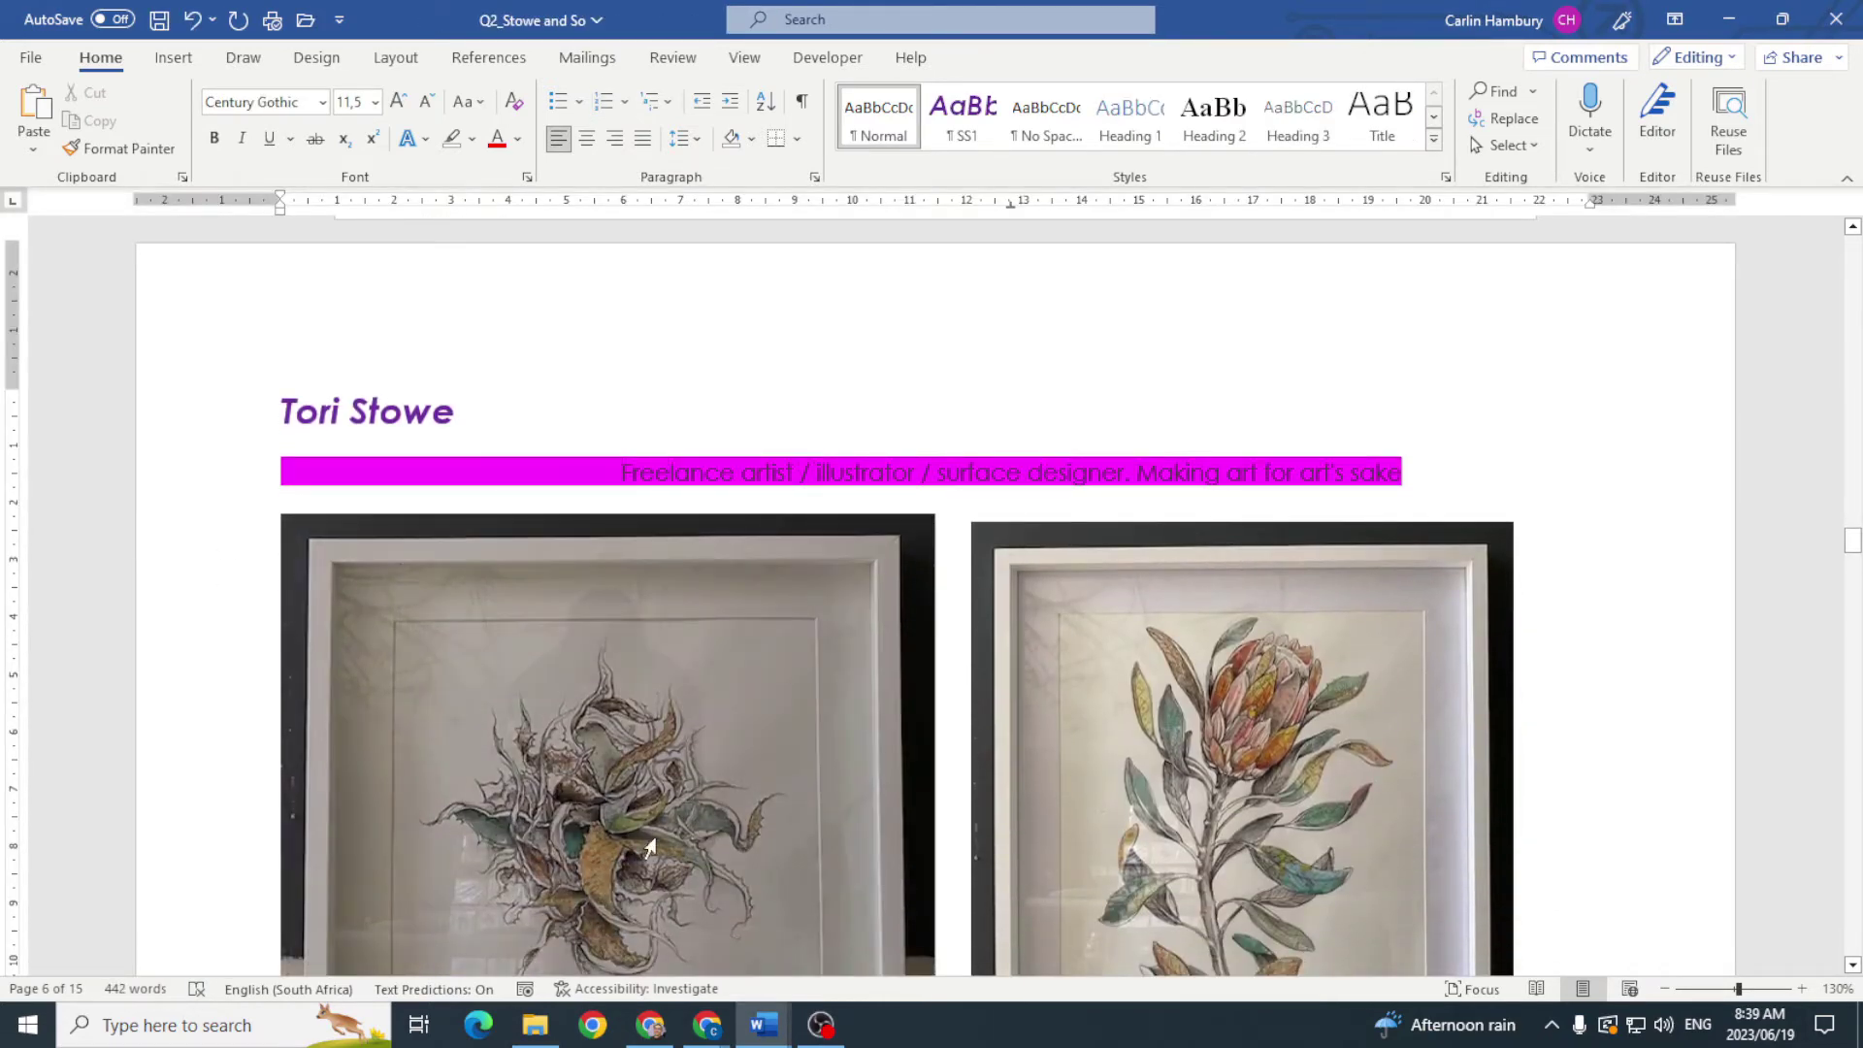
{"action": "scroll", "coordinate": [1417, 840], "scroll_direction": "down", "scroll_amount": 5}
{"action": "left_click_drag", "start_coordinate": [1417, 841], "coordinate": [1473, 788]}
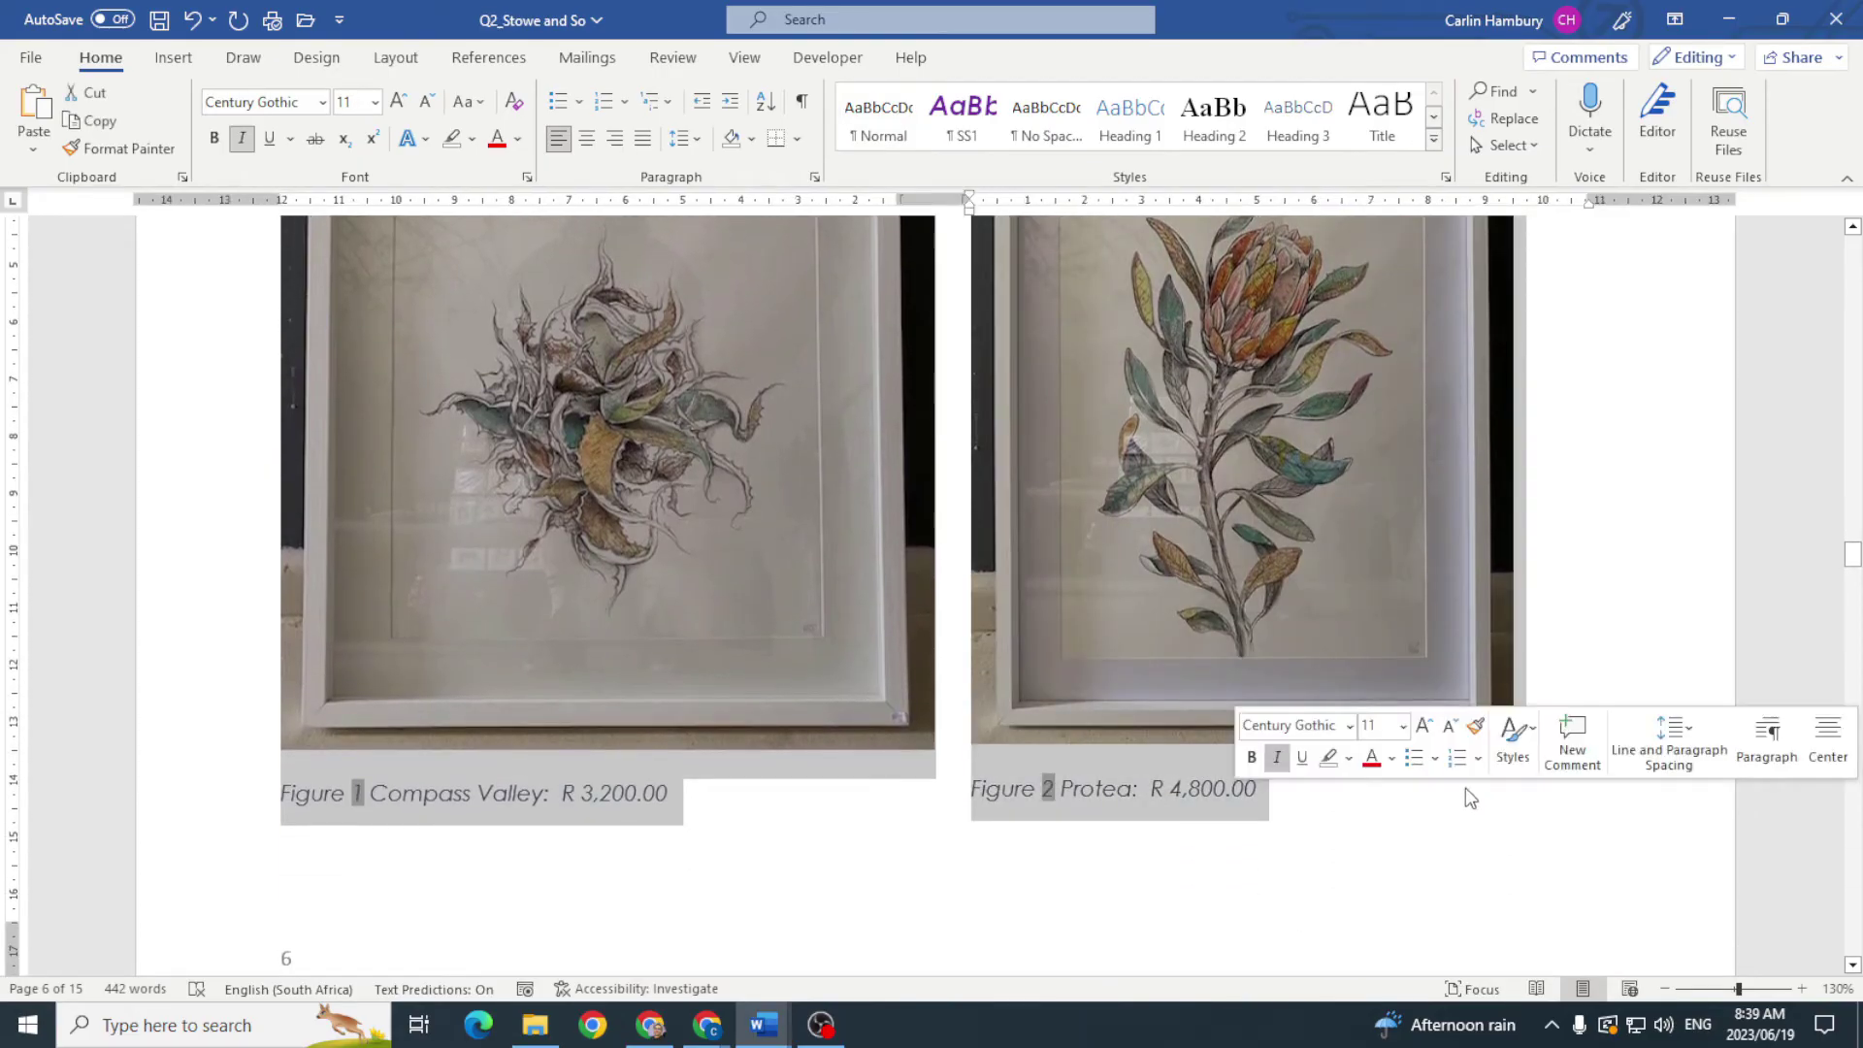
{"action": "left_click", "coordinate": [174, 57]}
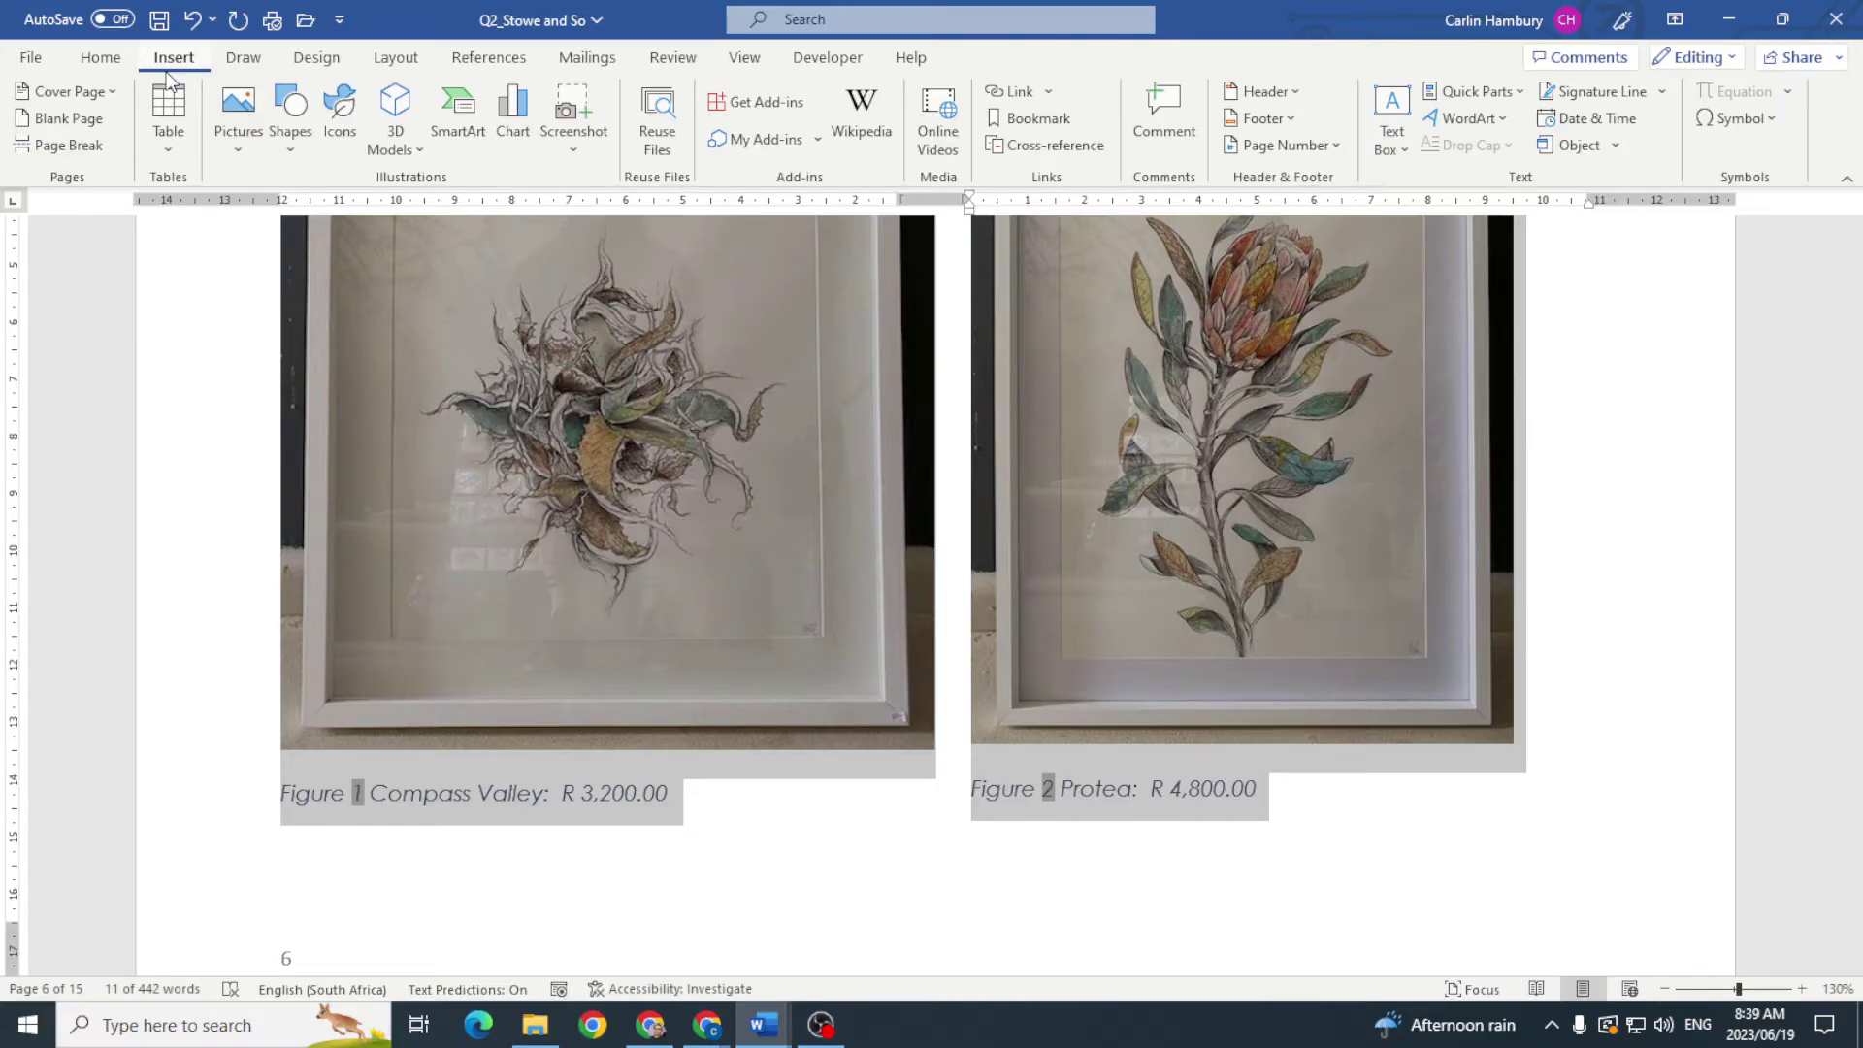
{"action": "left_click", "coordinate": [417, 57]}
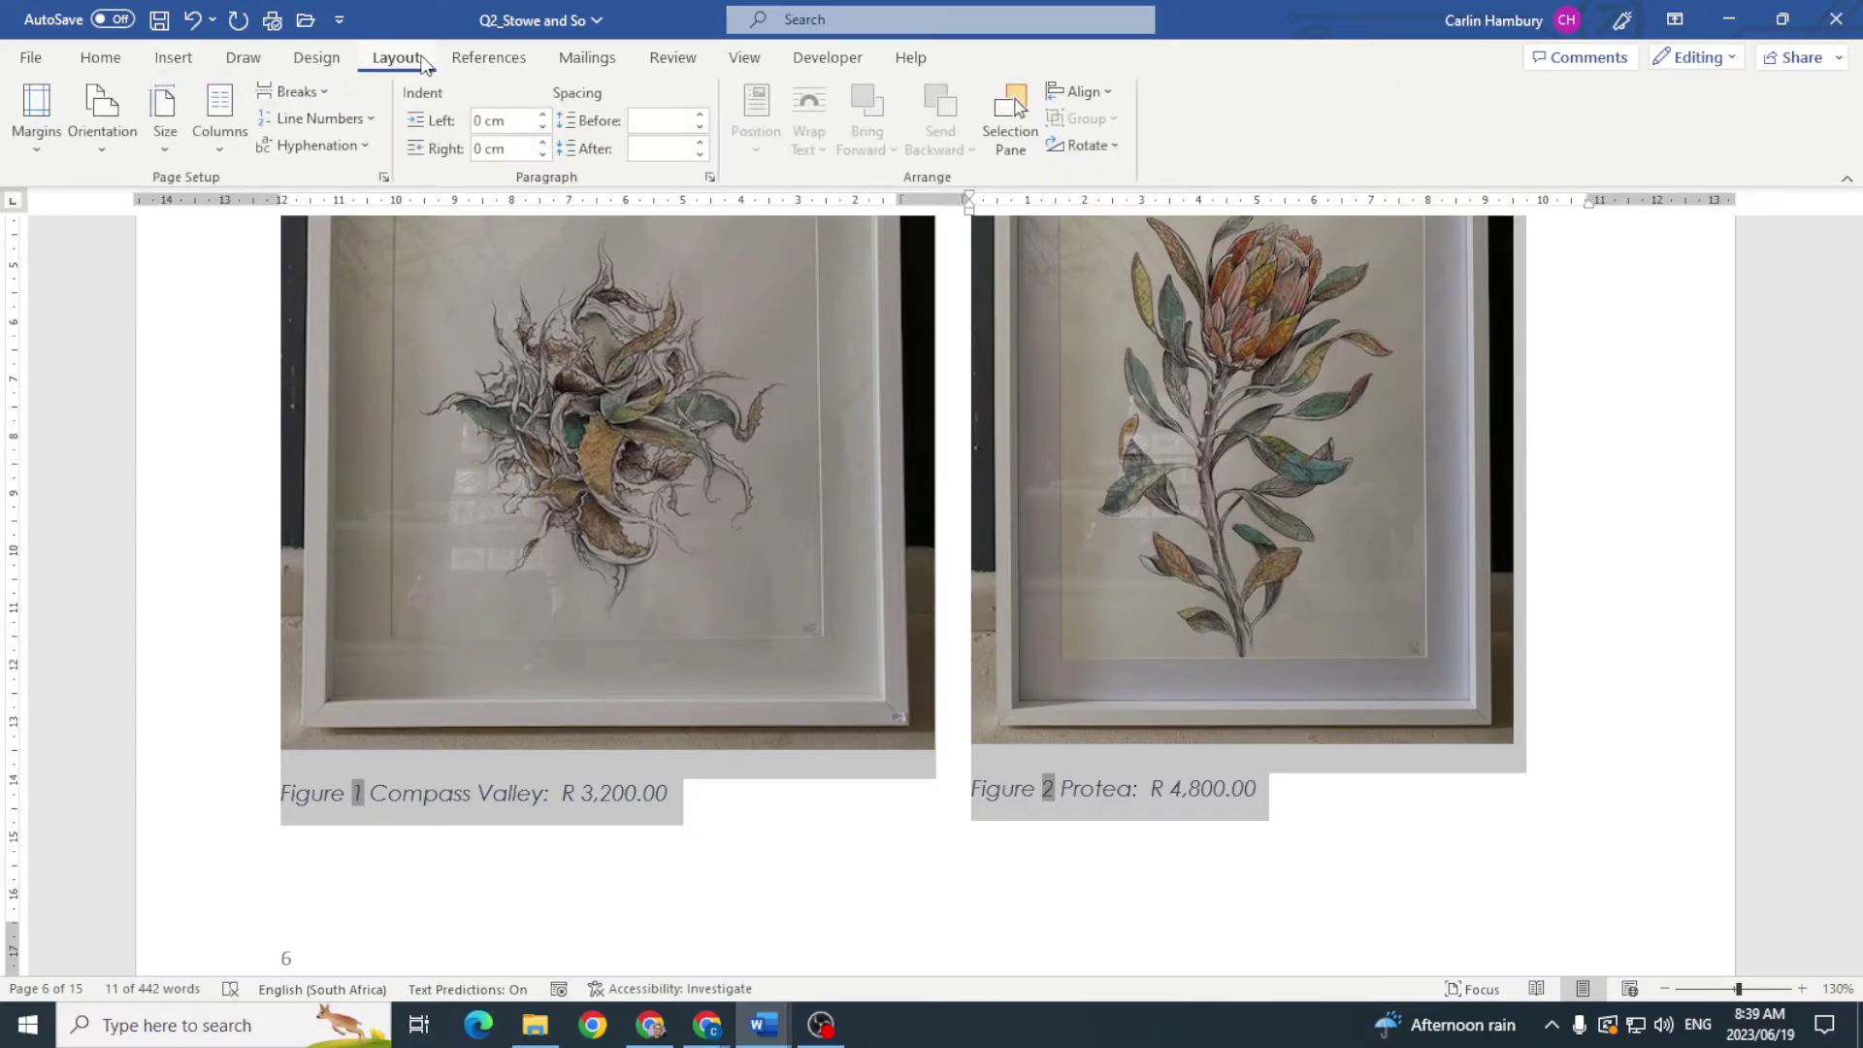
{"action": "left_click", "coordinate": [220, 146]}
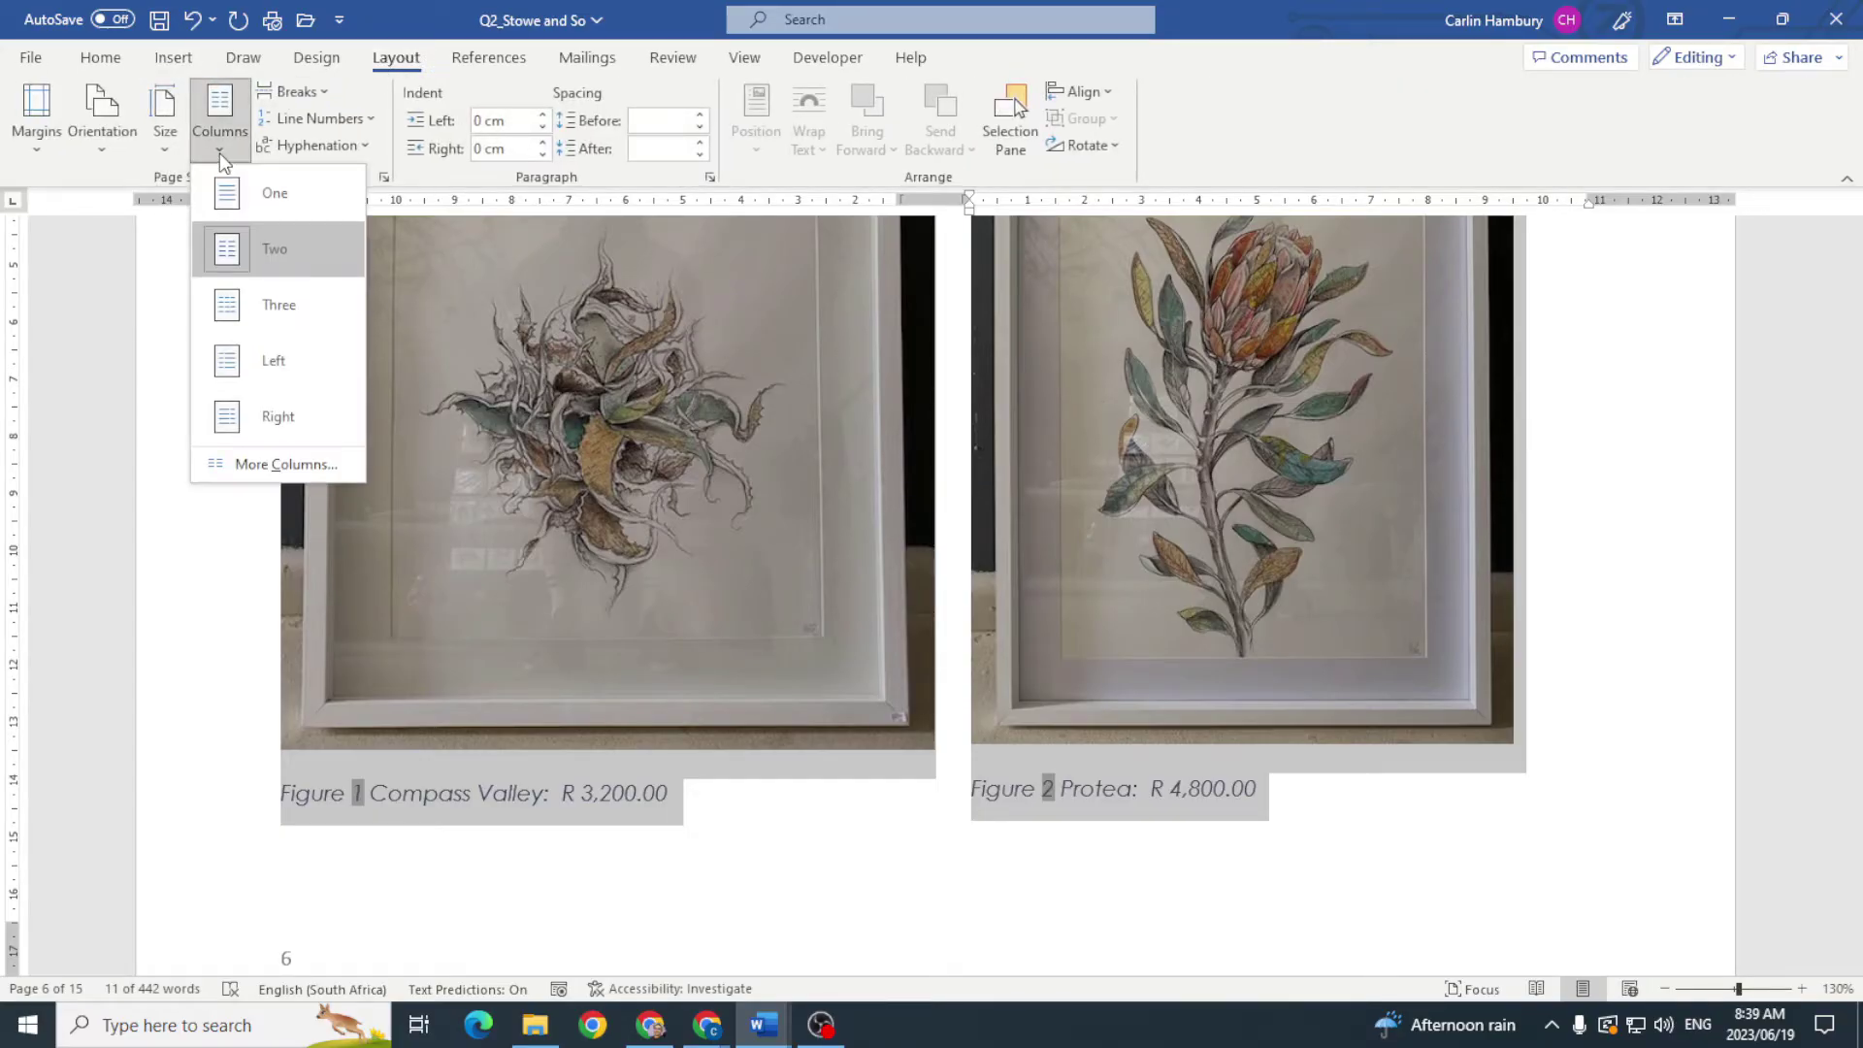
{"action": "left_click", "coordinate": [287, 466]}
{"action": "left_click", "coordinate": [1020, 433]}
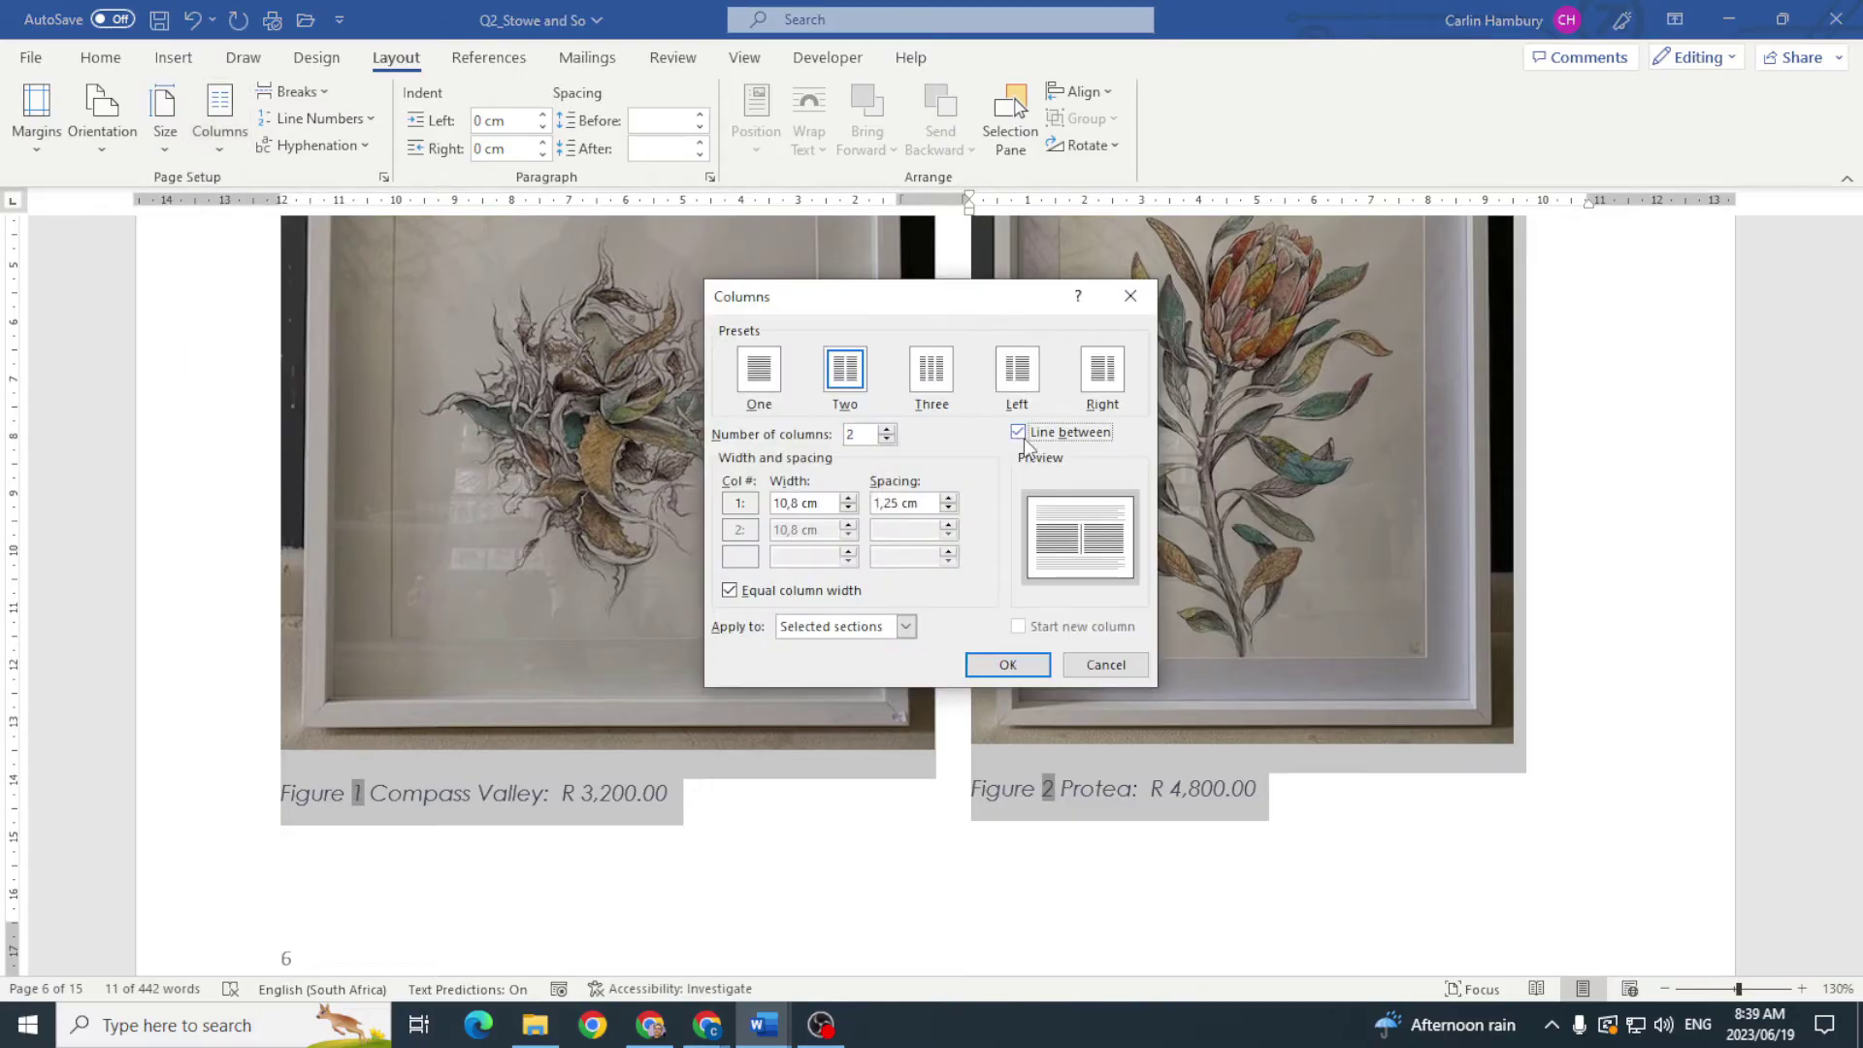
{"action": "left_click", "coordinate": [1008, 663]}
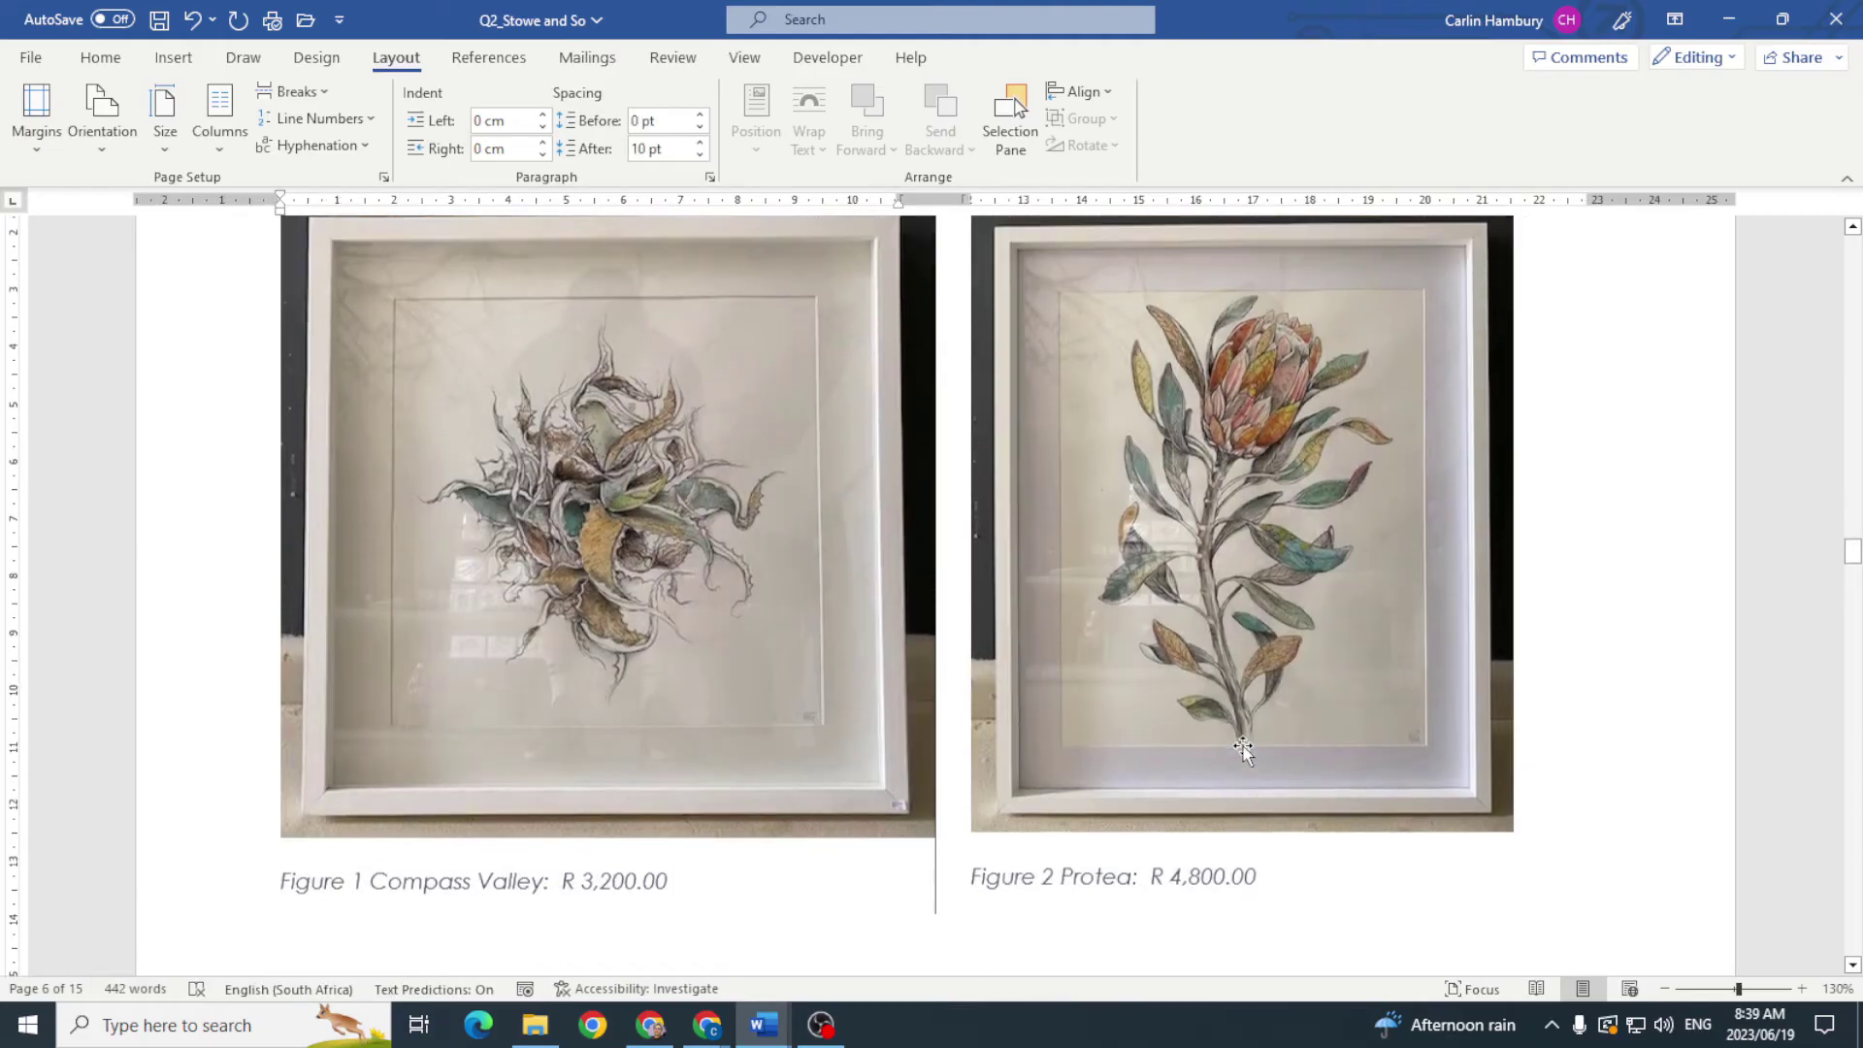
Step: Shrink the Compass Valley picture slightly to keep it clear of the line between the columns
{"action": "scroll", "coordinate": [1244, 753], "scroll_direction": "up", "scroll_amount": 3}
{"action": "left_click", "coordinate": [861, 454]}
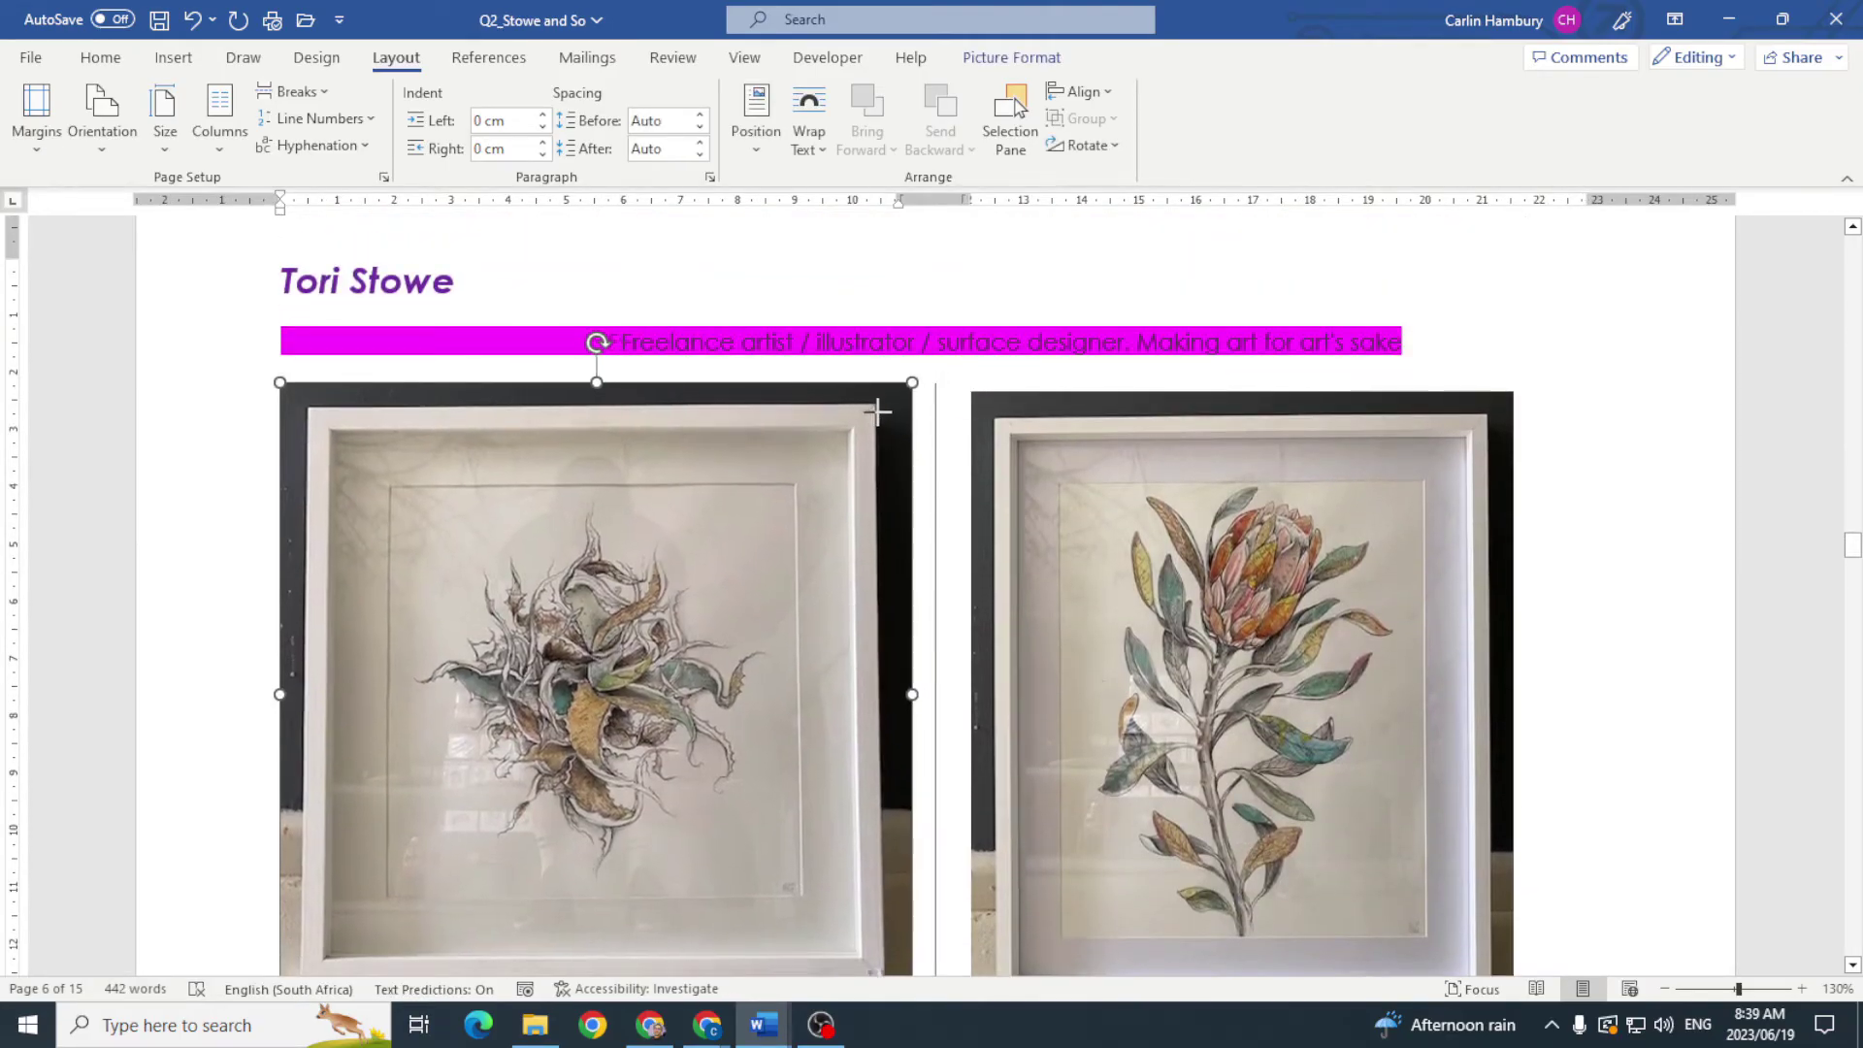
{"action": "scroll", "coordinate": [1592, 528], "scroll_direction": "down", "scroll_amount": 3}
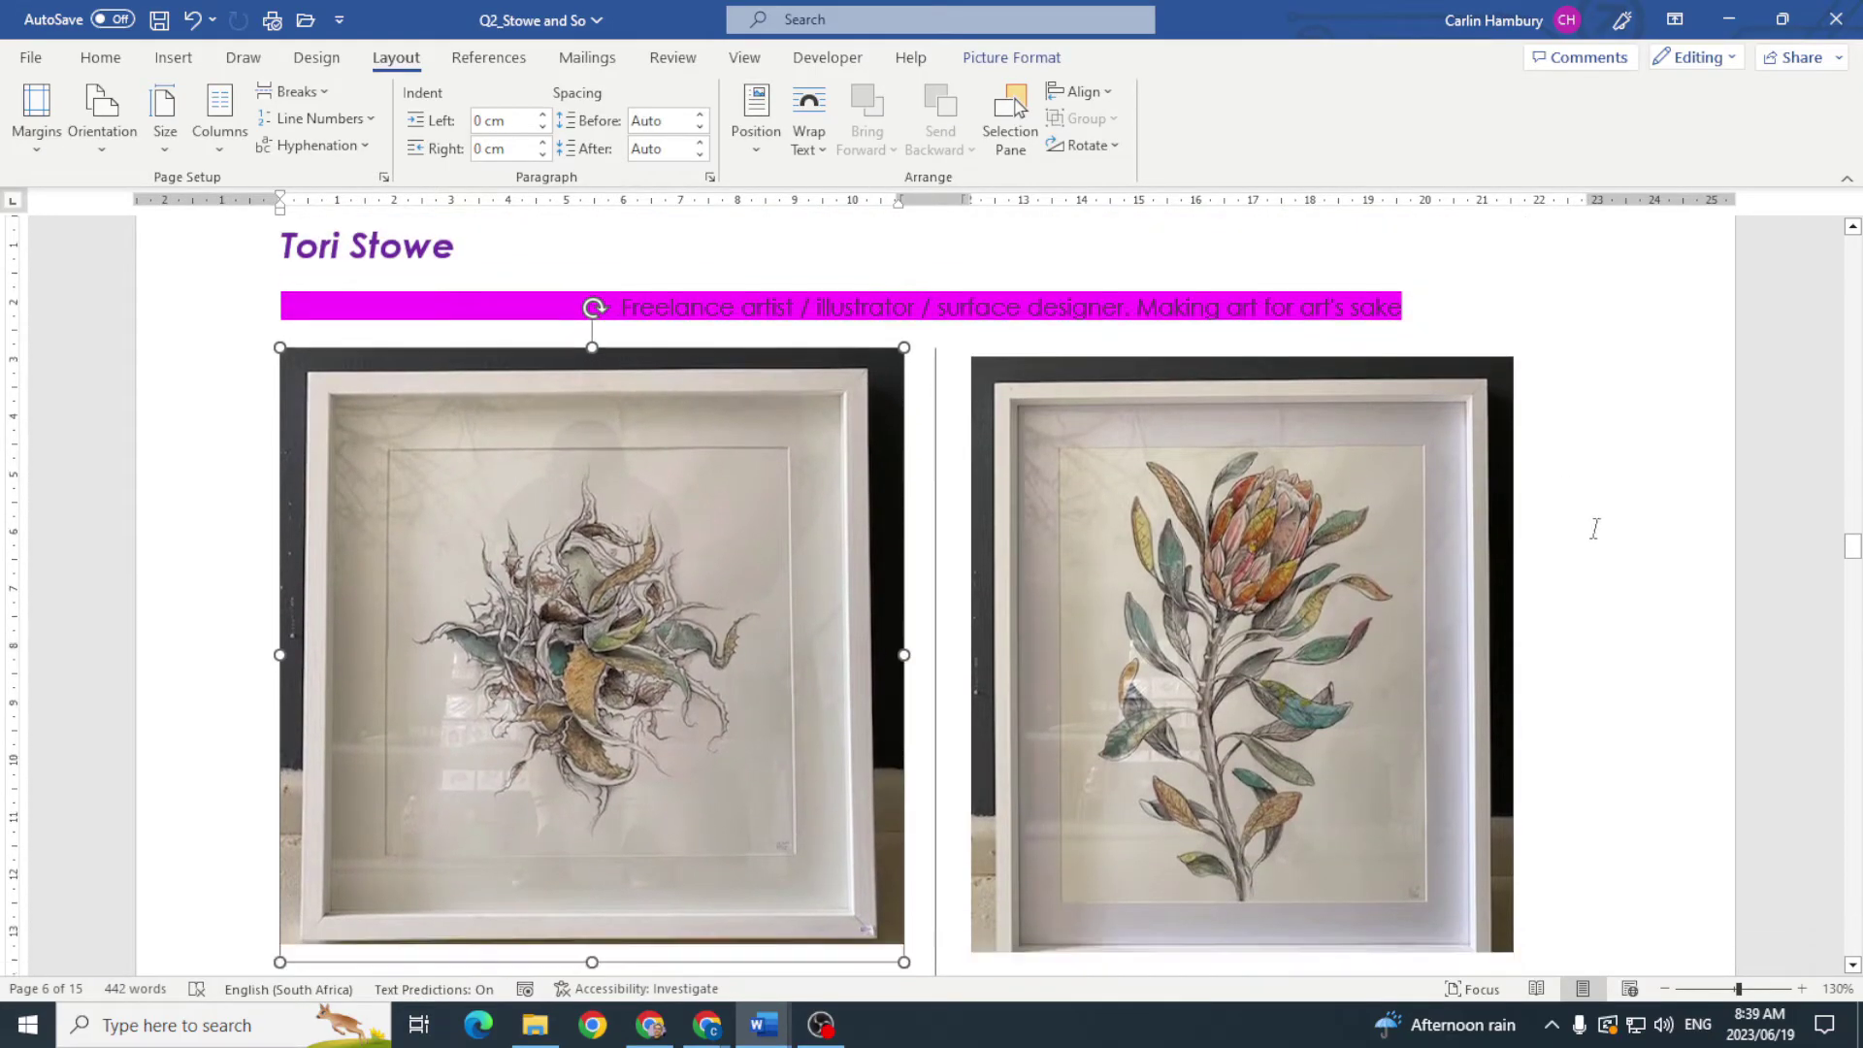
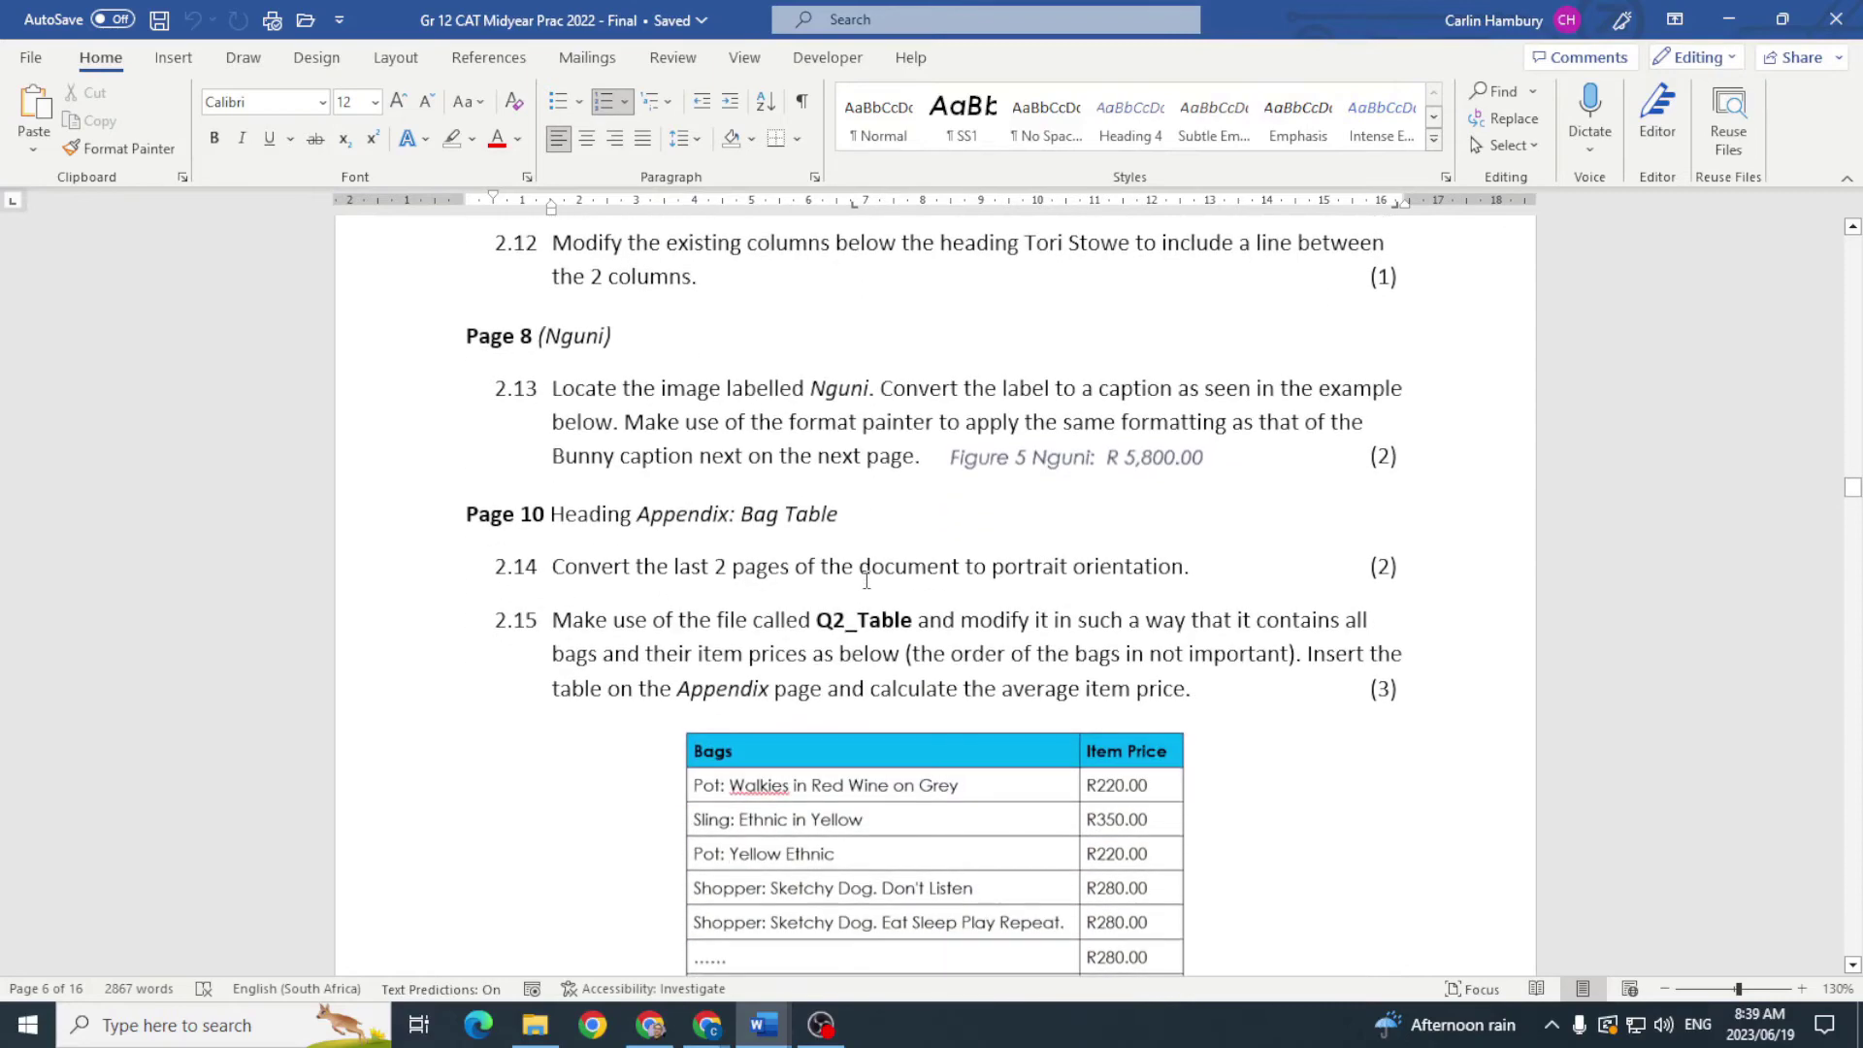
Step: Read task 2.13 in the exam paper and locate the image labelled Nguni in Q2_Stowe and So
{"action": "left_click", "coordinate": [658, 424]}
{"action": "left_click_drag", "start_coordinate": [590, 401], "coordinate": [871, 393]}
{"action": "key", "text": "alt+Tab"}
{"action": "scroll", "coordinate": [907, 580], "scroll_direction": "down", "scroll_amount": 8}
{"action": "key", "text": "alt+Tab"}
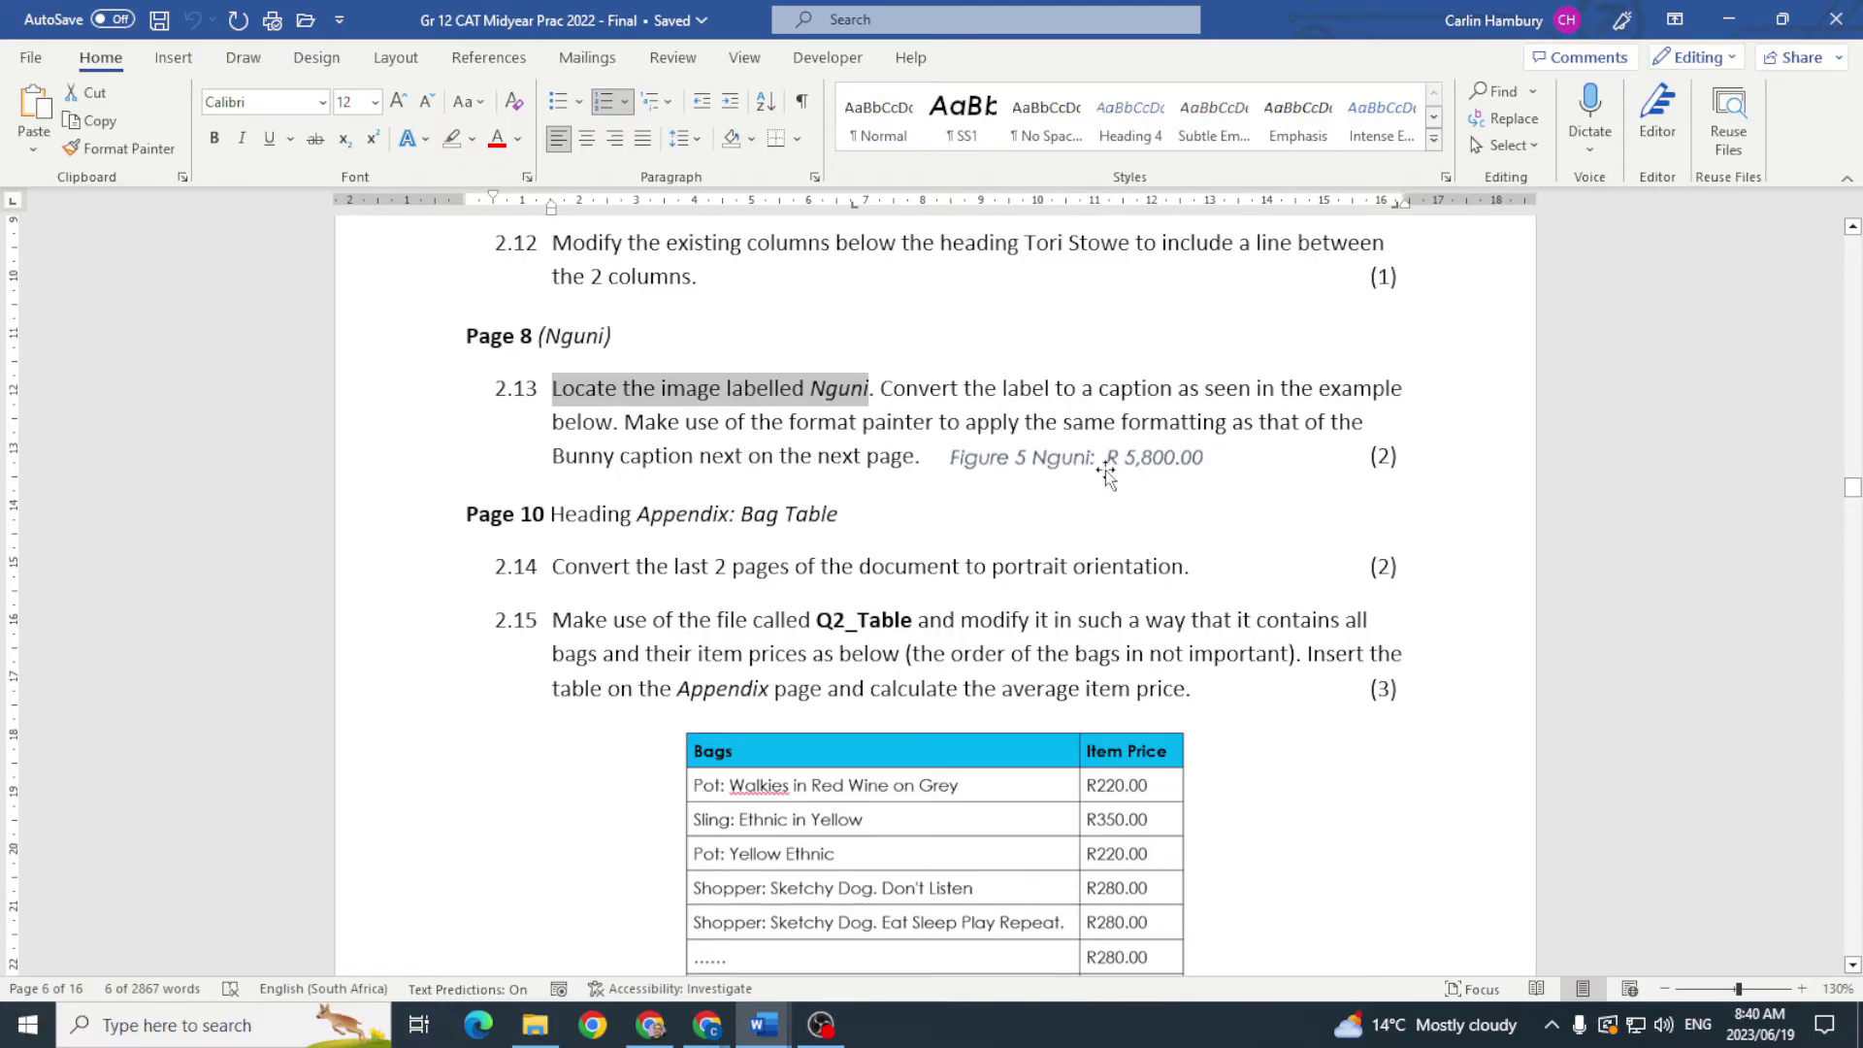
{"action": "key", "text": "alt+Tab"}
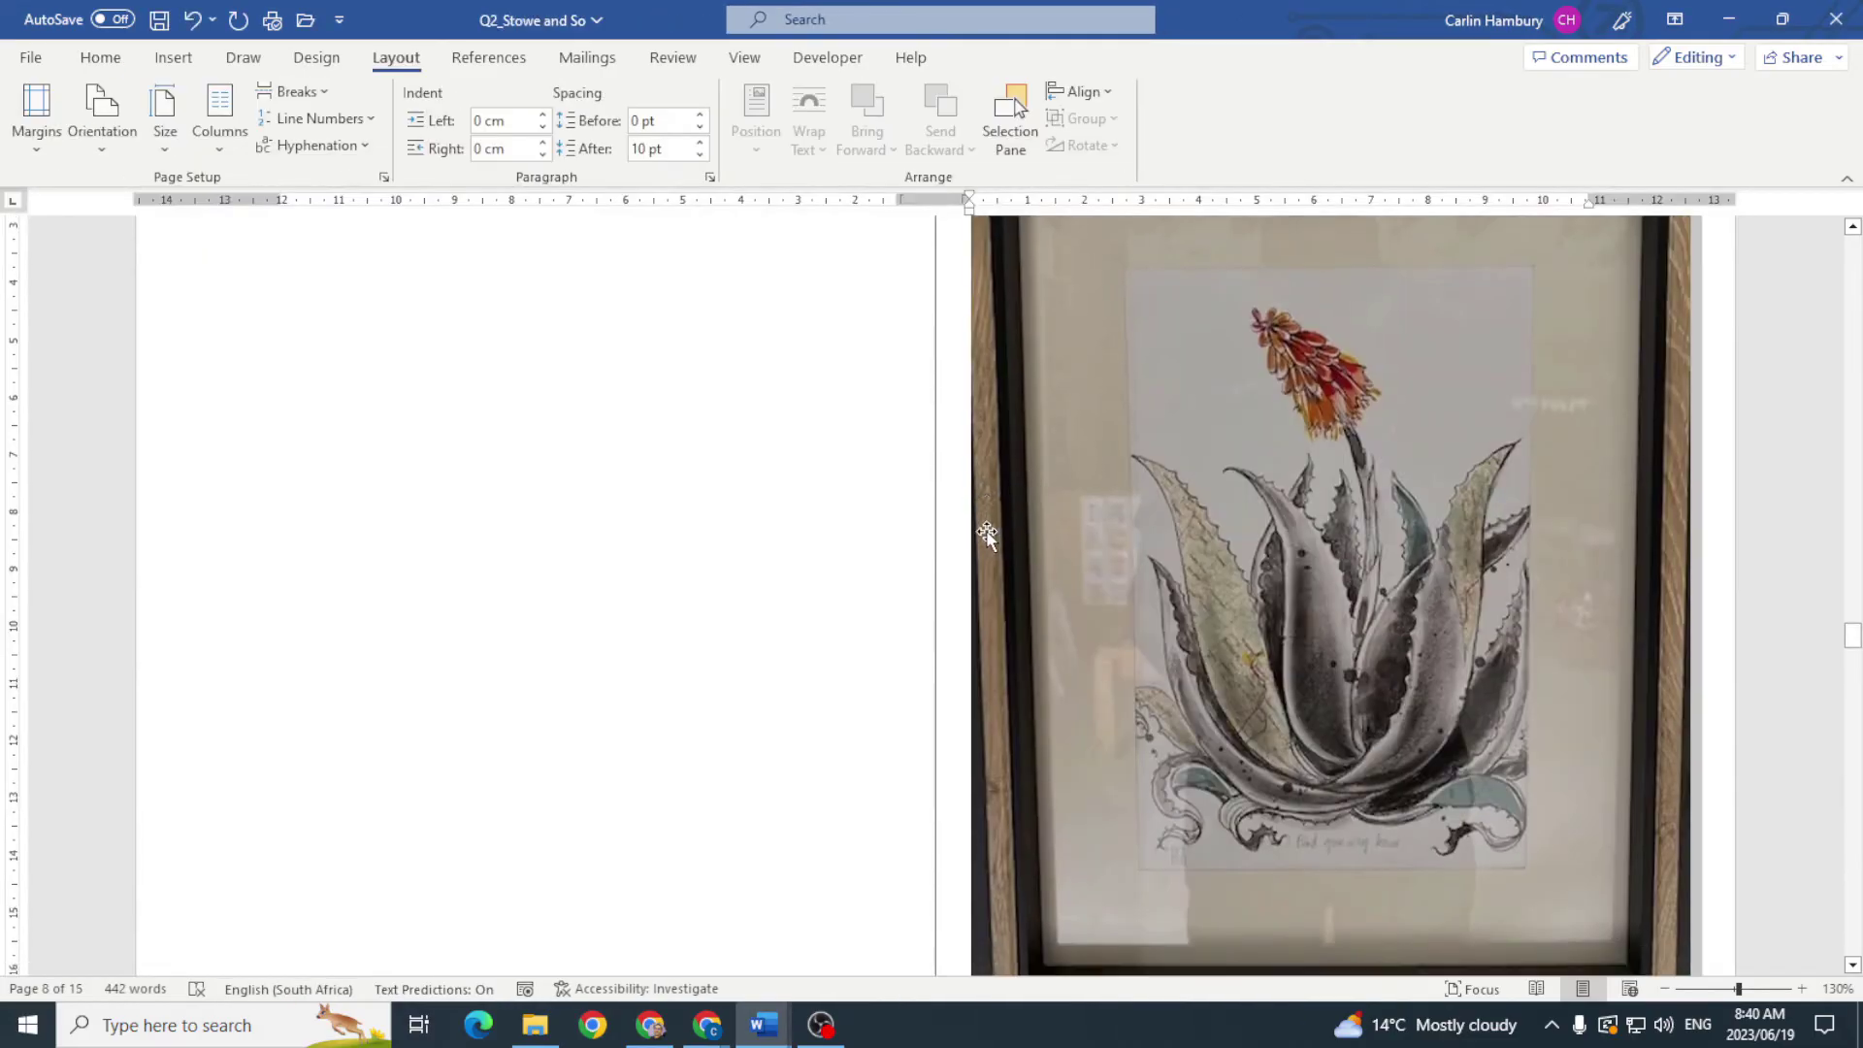
{"action": "scroll", "coordinate": [1699, 470], "scroll_direction": "down", "scroll_amount": 4}
{"action": "left_click", "coordinate": [1664, 989]}
{"action": "left_click", "coordinate": [1663, 989]}
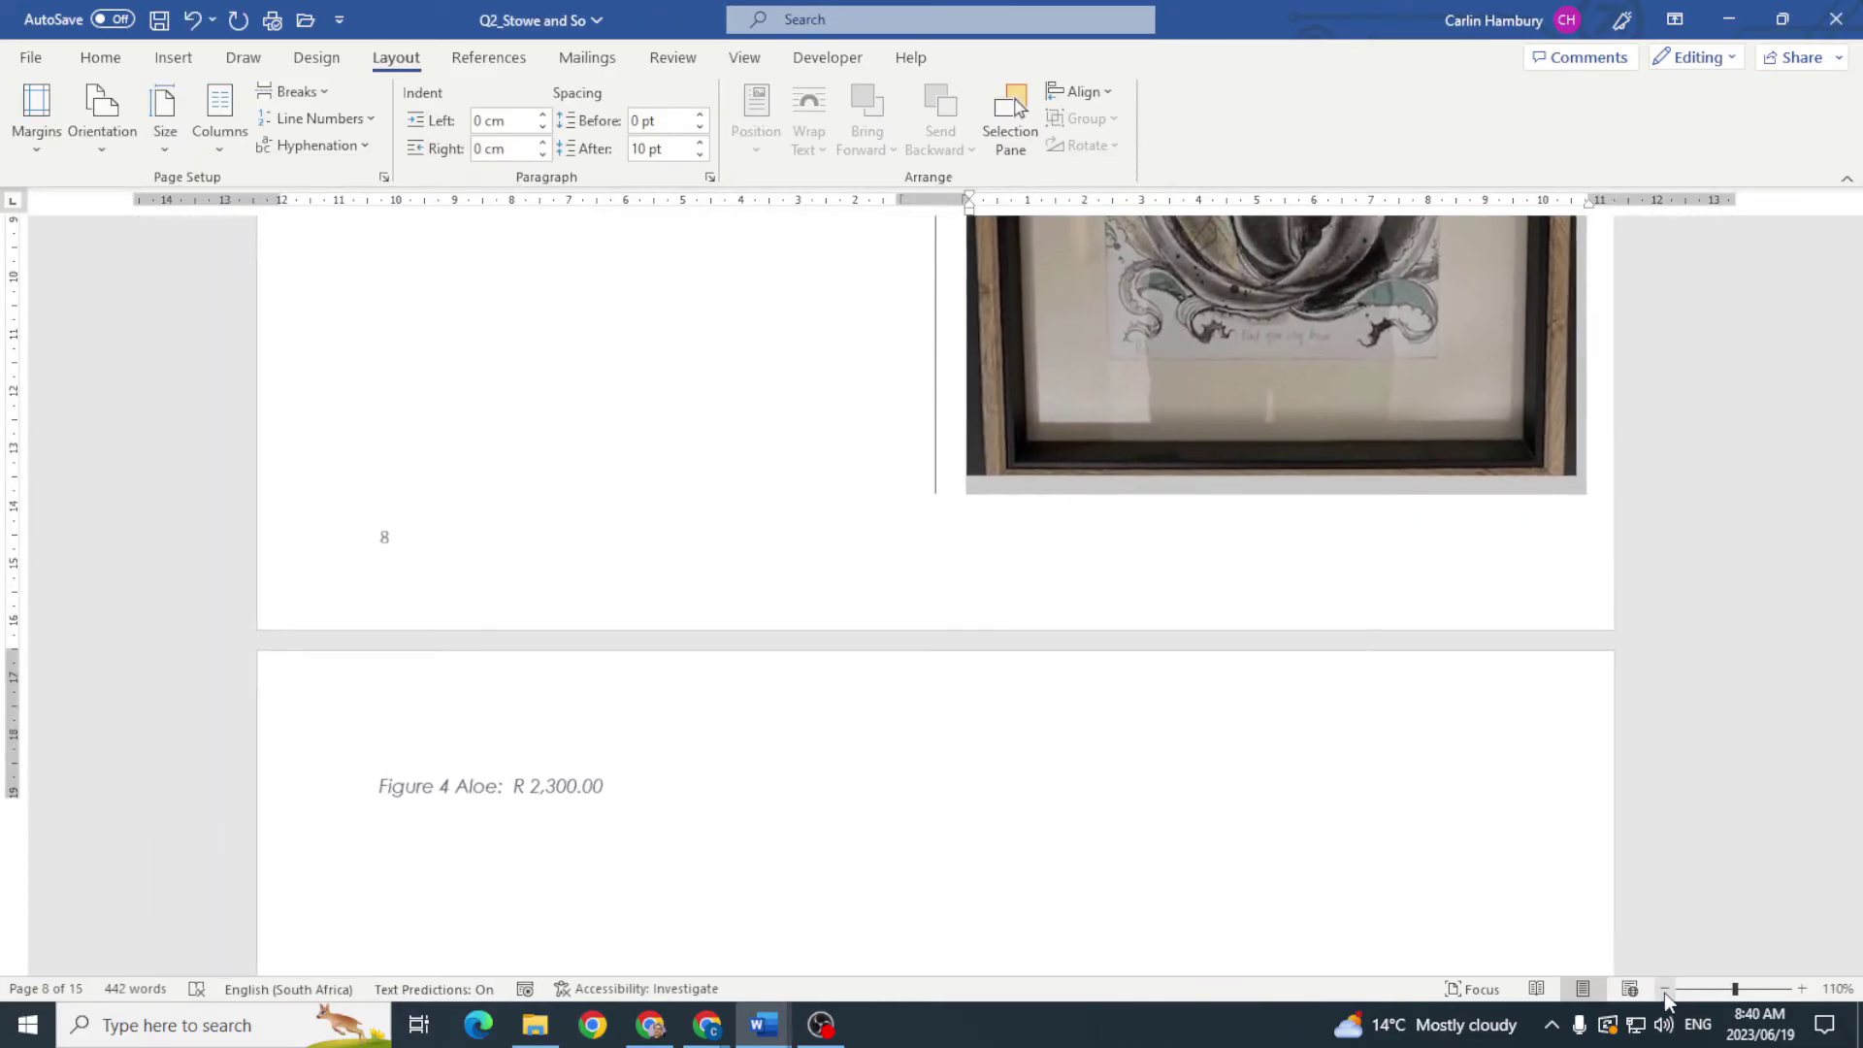
{"action": "left_click_drag", "start_coordinate": [1853, 658], "coordinate": [1856, 737]}
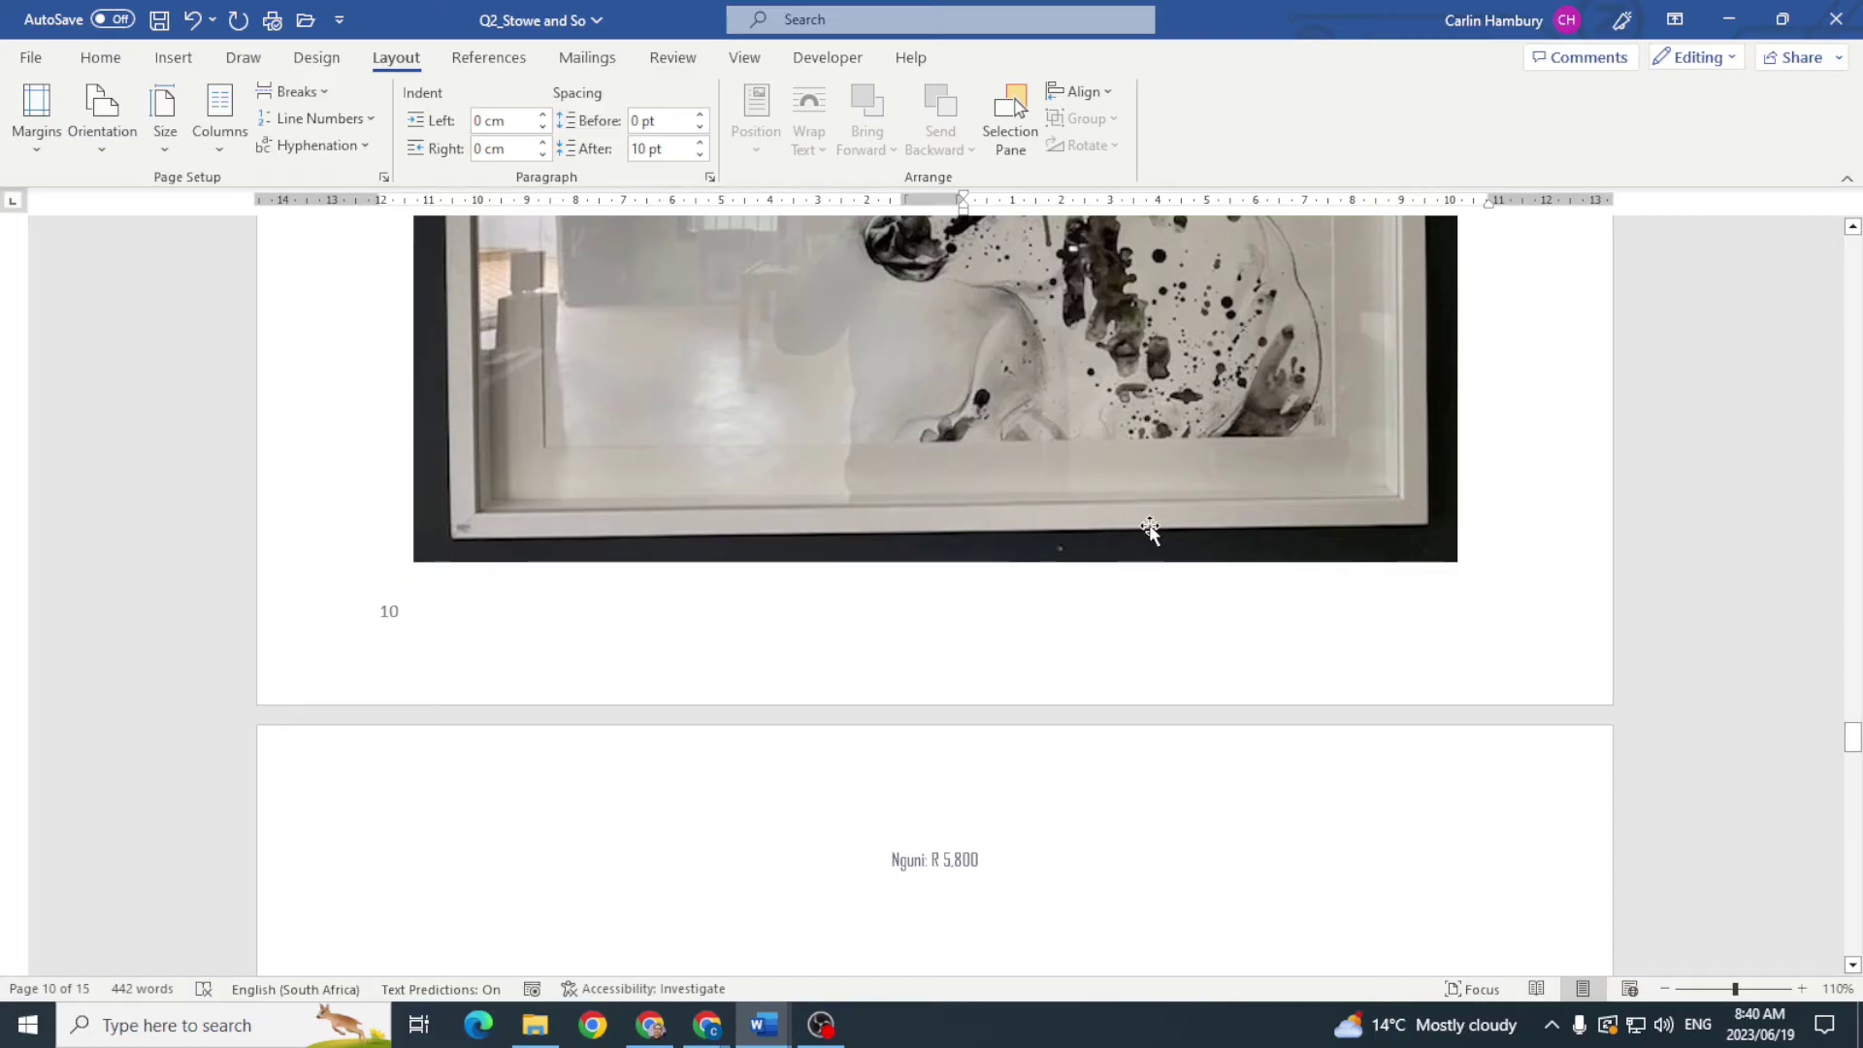
Step: Shrink the Nguni picture so that its label fits directly below it on the same page
{"action": "left_click", "coordinate": [1396, 547]}
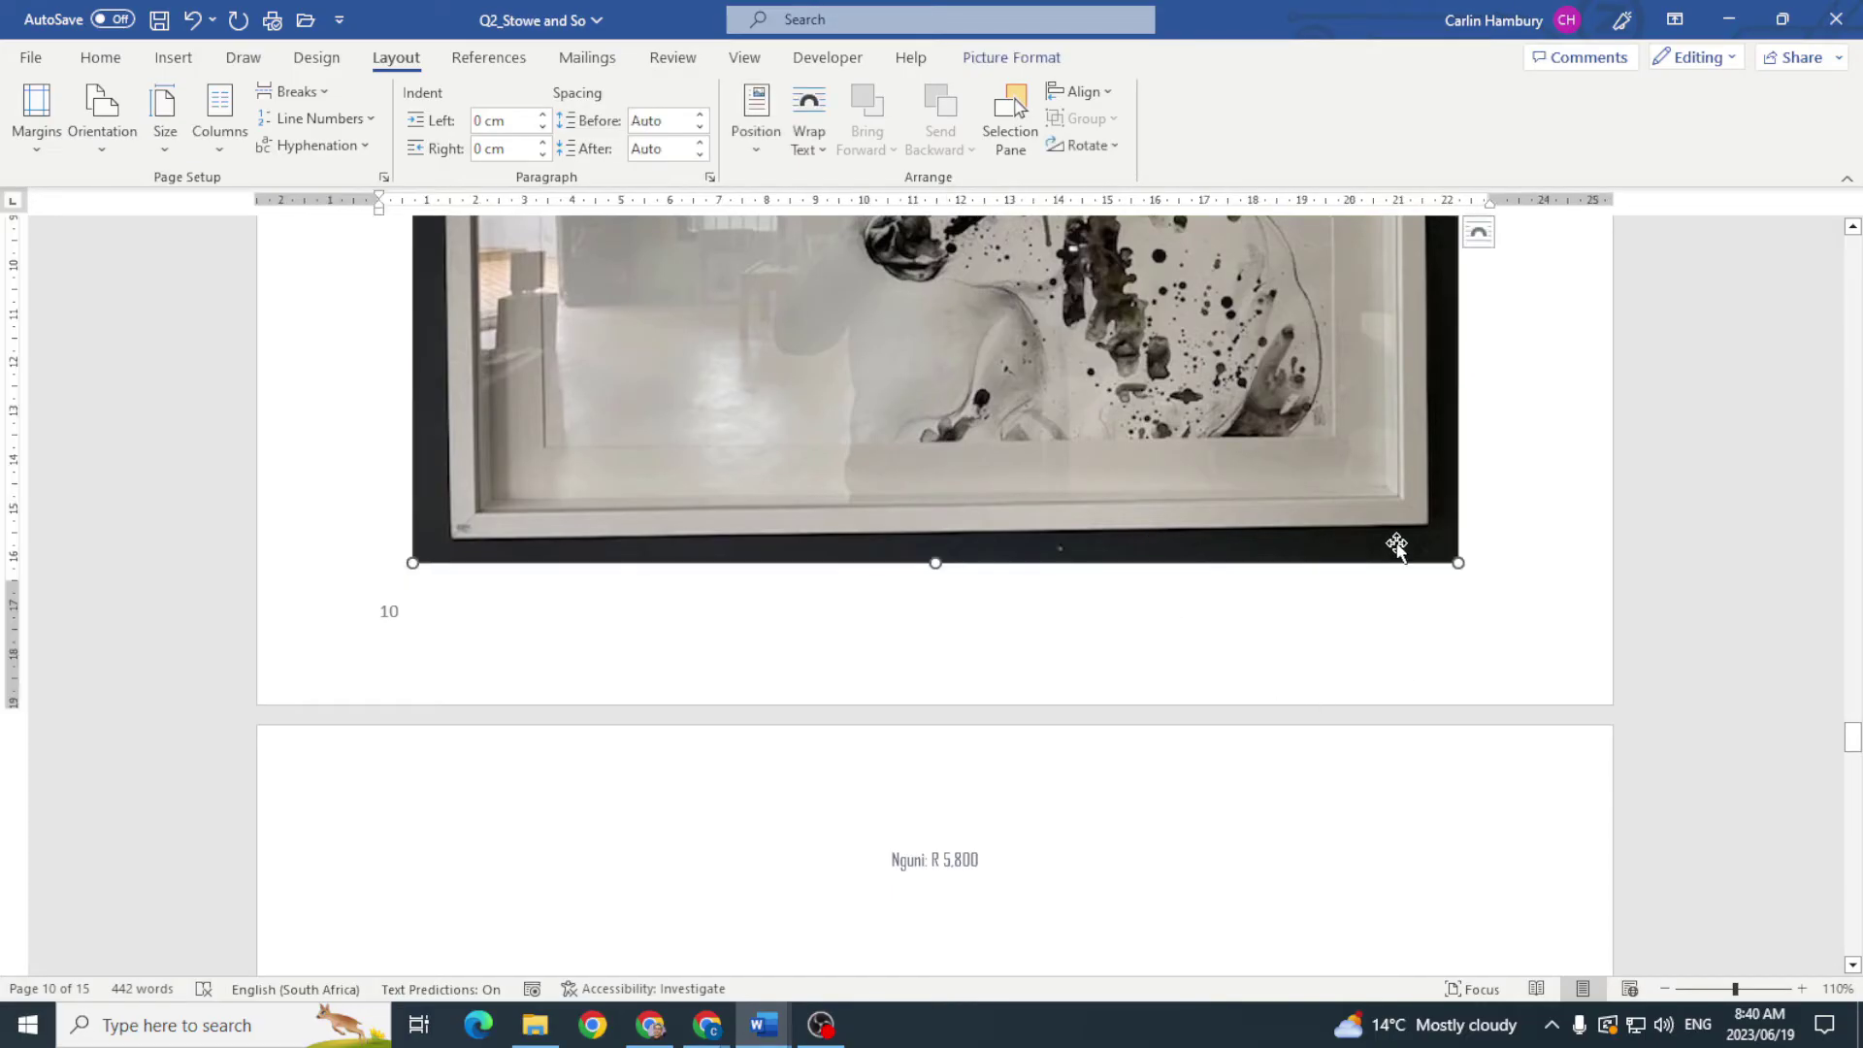
{"action": "left_click_drag", "start_coordinate": [1455, 562], "coordinate": [1377, 492]}
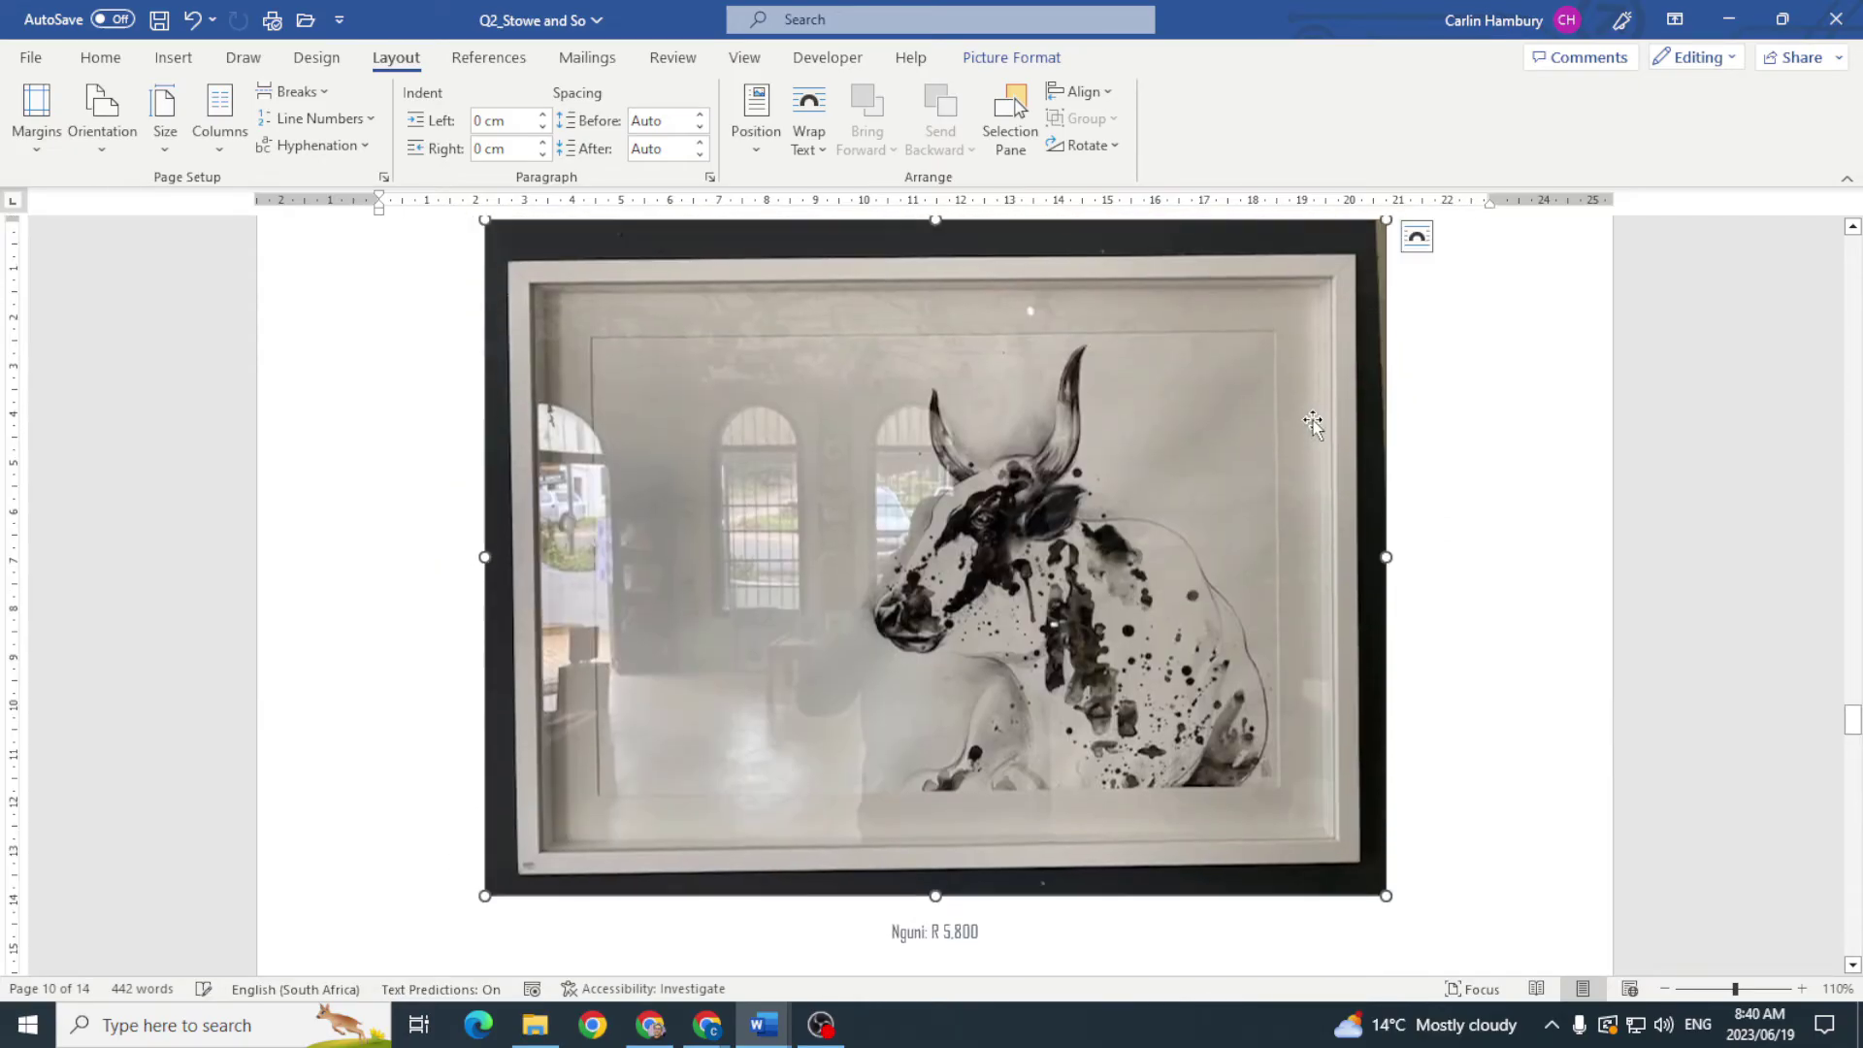
{"action": "left_click", "coordinate": [893, 933]}
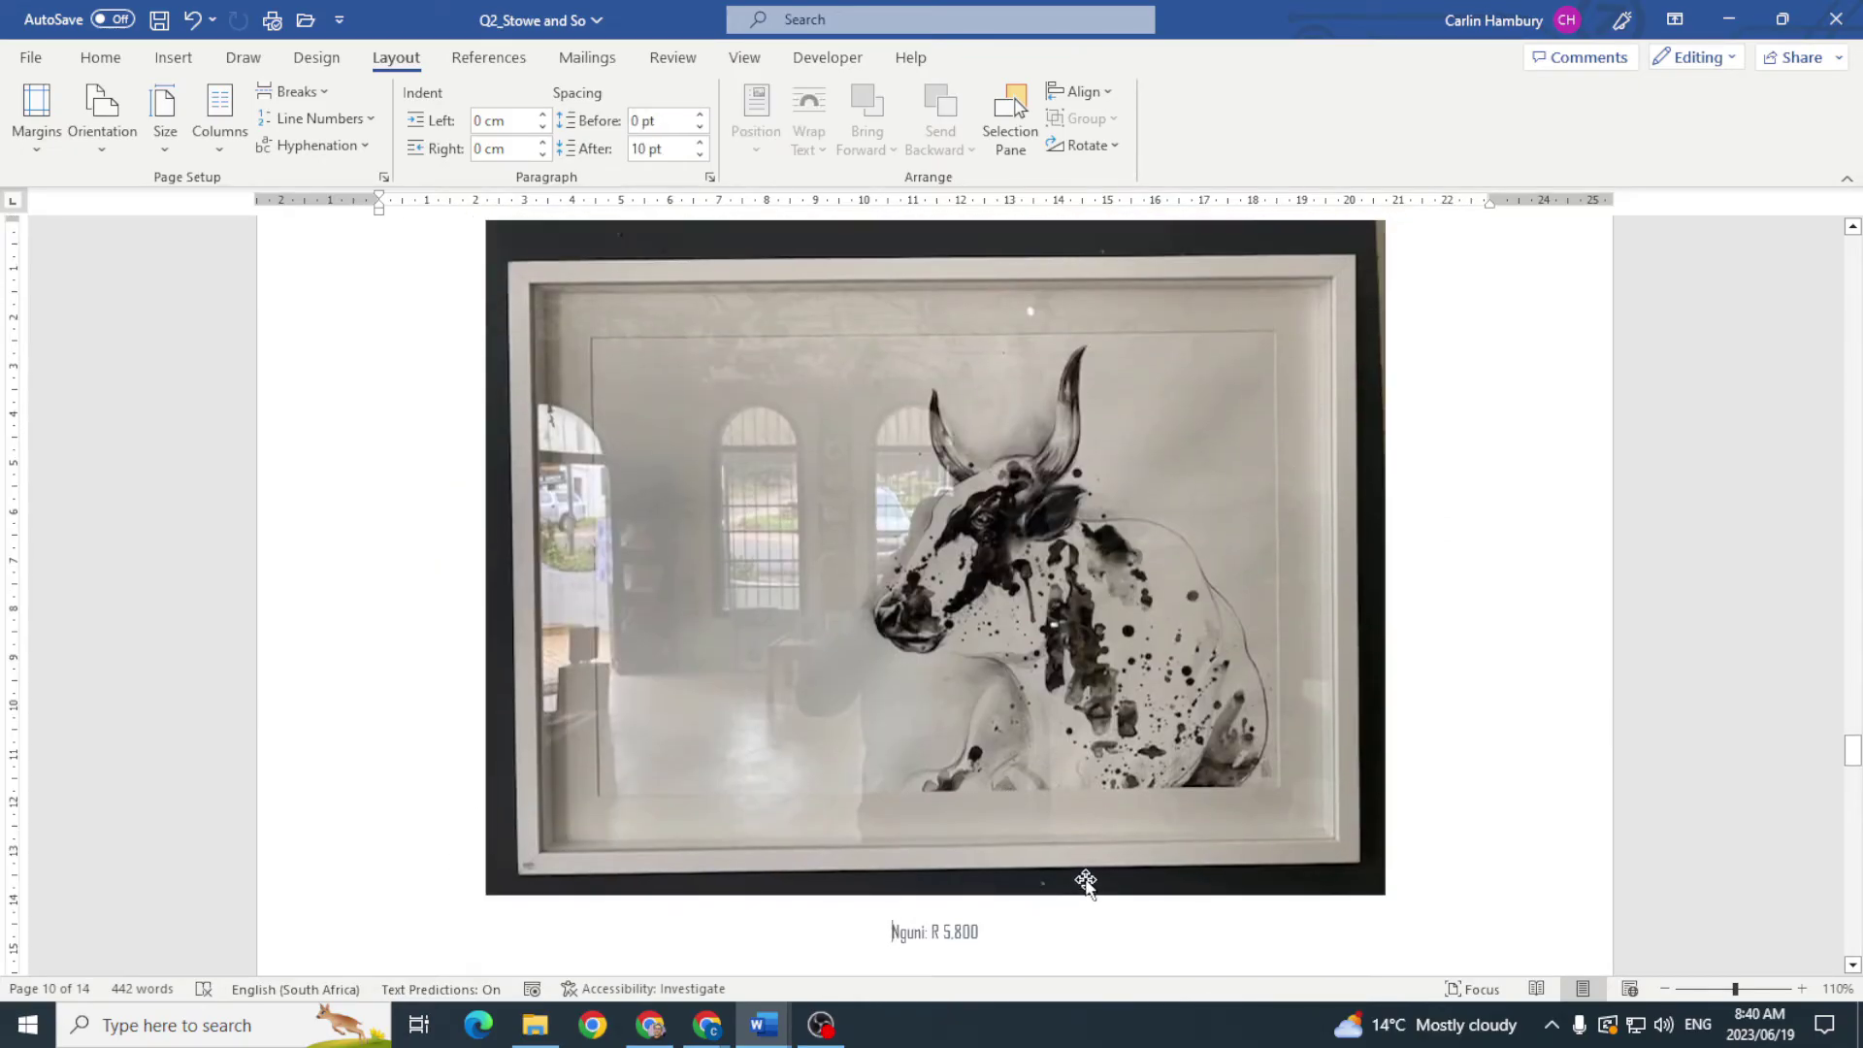
Step: Following task 2.13 in the exam paper, insert the caption "Figure 5 Nguni: R 5,800.00" below the Nguni picture and delete its old label
{"action": "key", "text": "alt+Tab"}
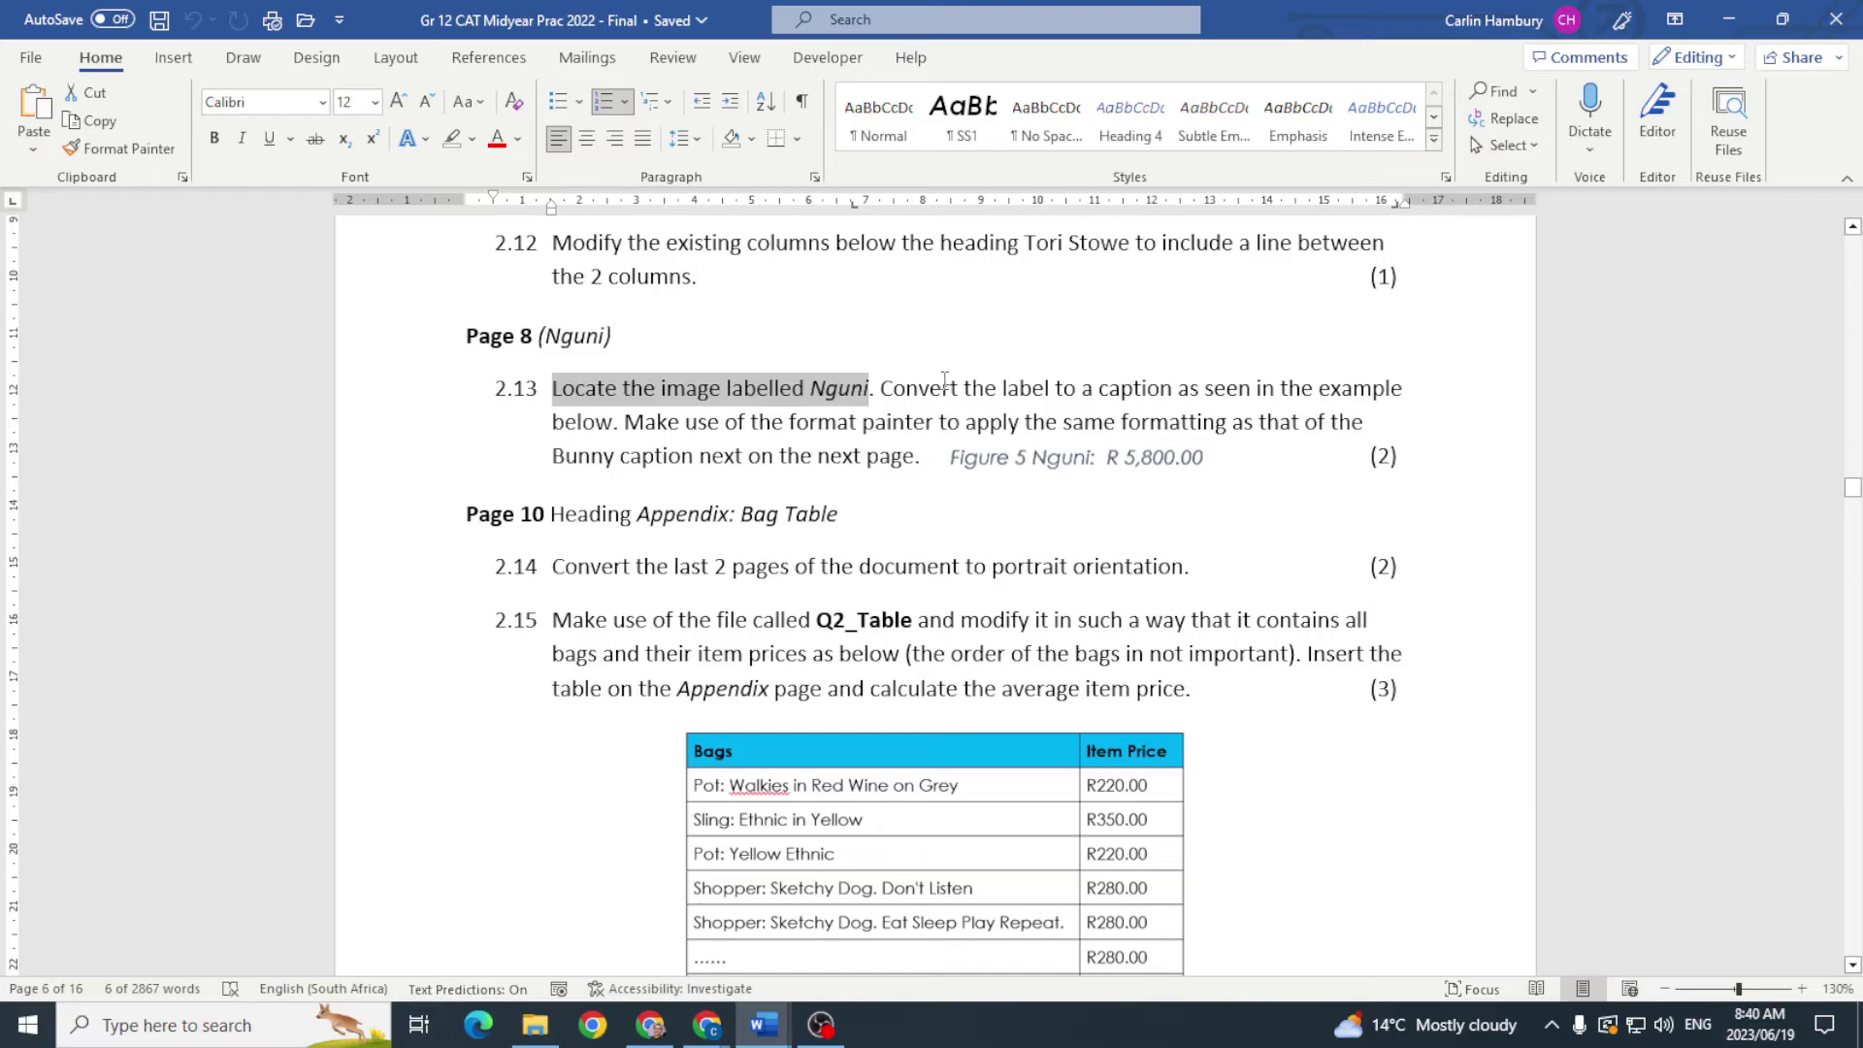
{"action": "key", "text": "alt+Tab"}
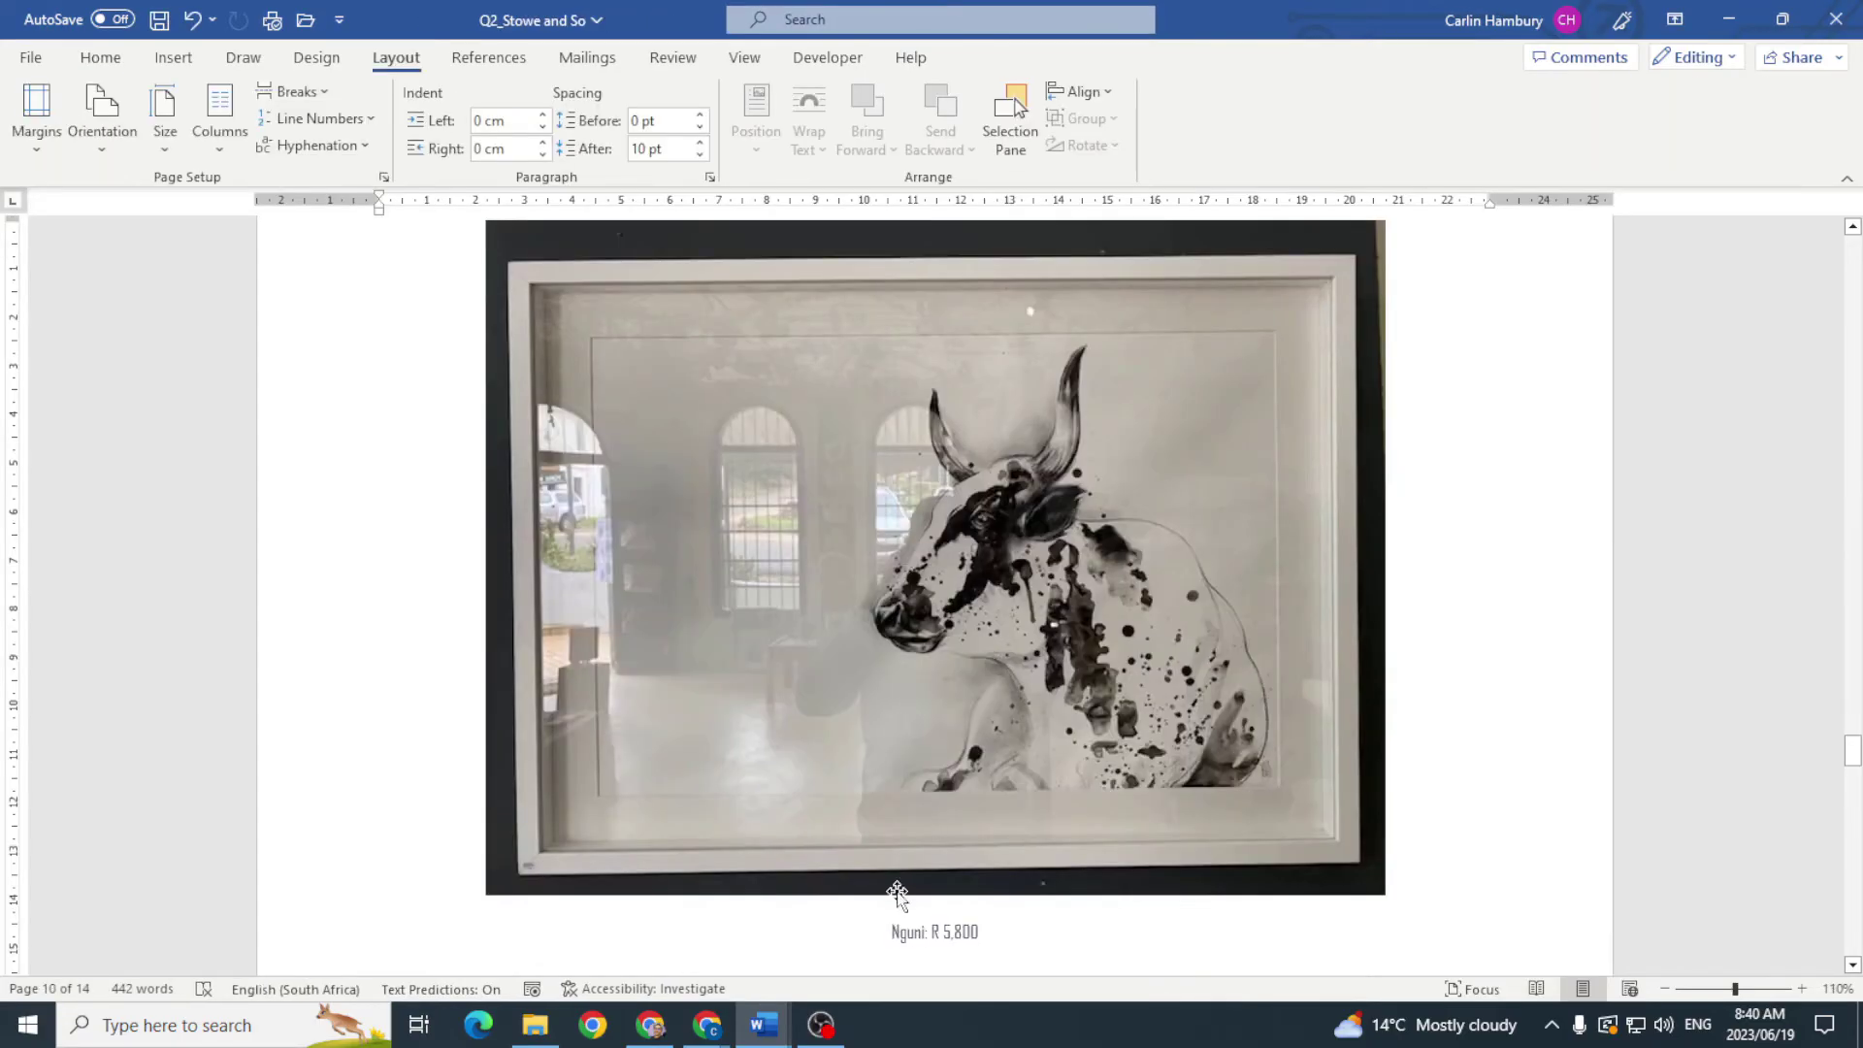
{"action": "left_click_drag", "start_coordinate": [894, 932], "coordinate": [984, 940]}
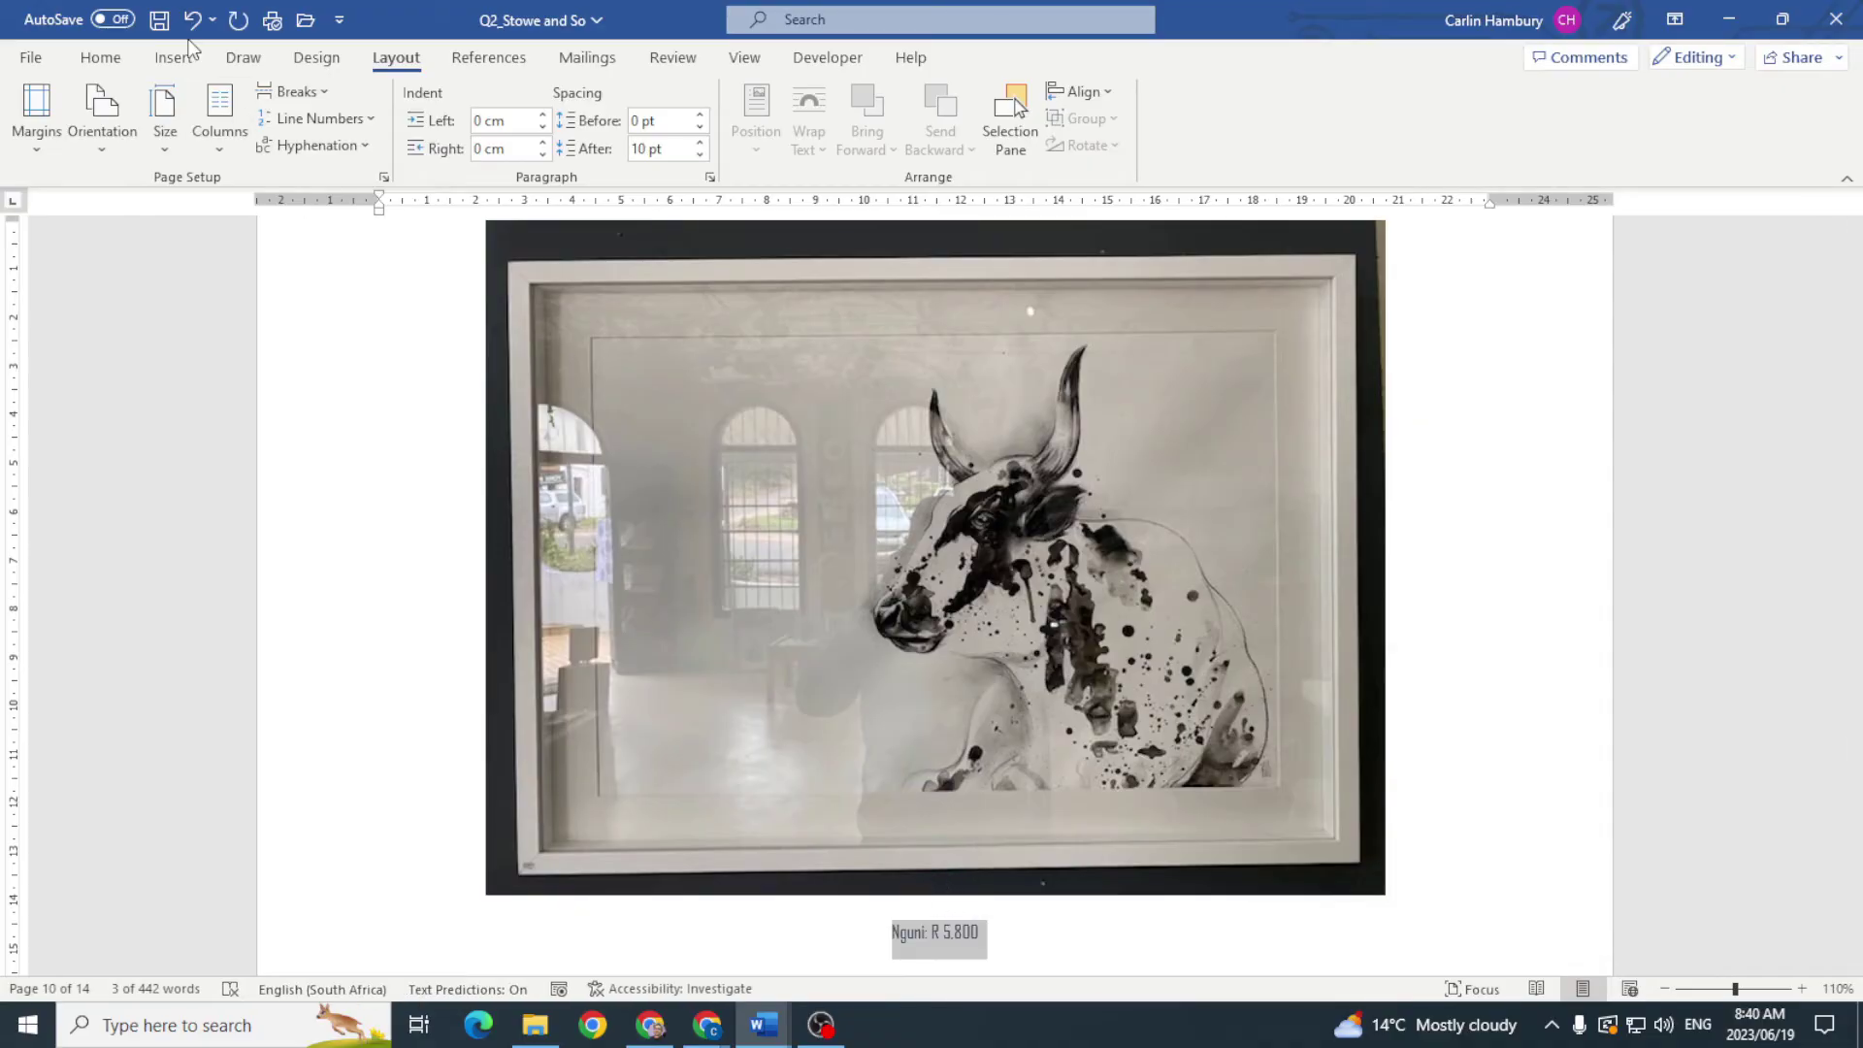
{"action": "left_click", "coordinate": [517, 58]}
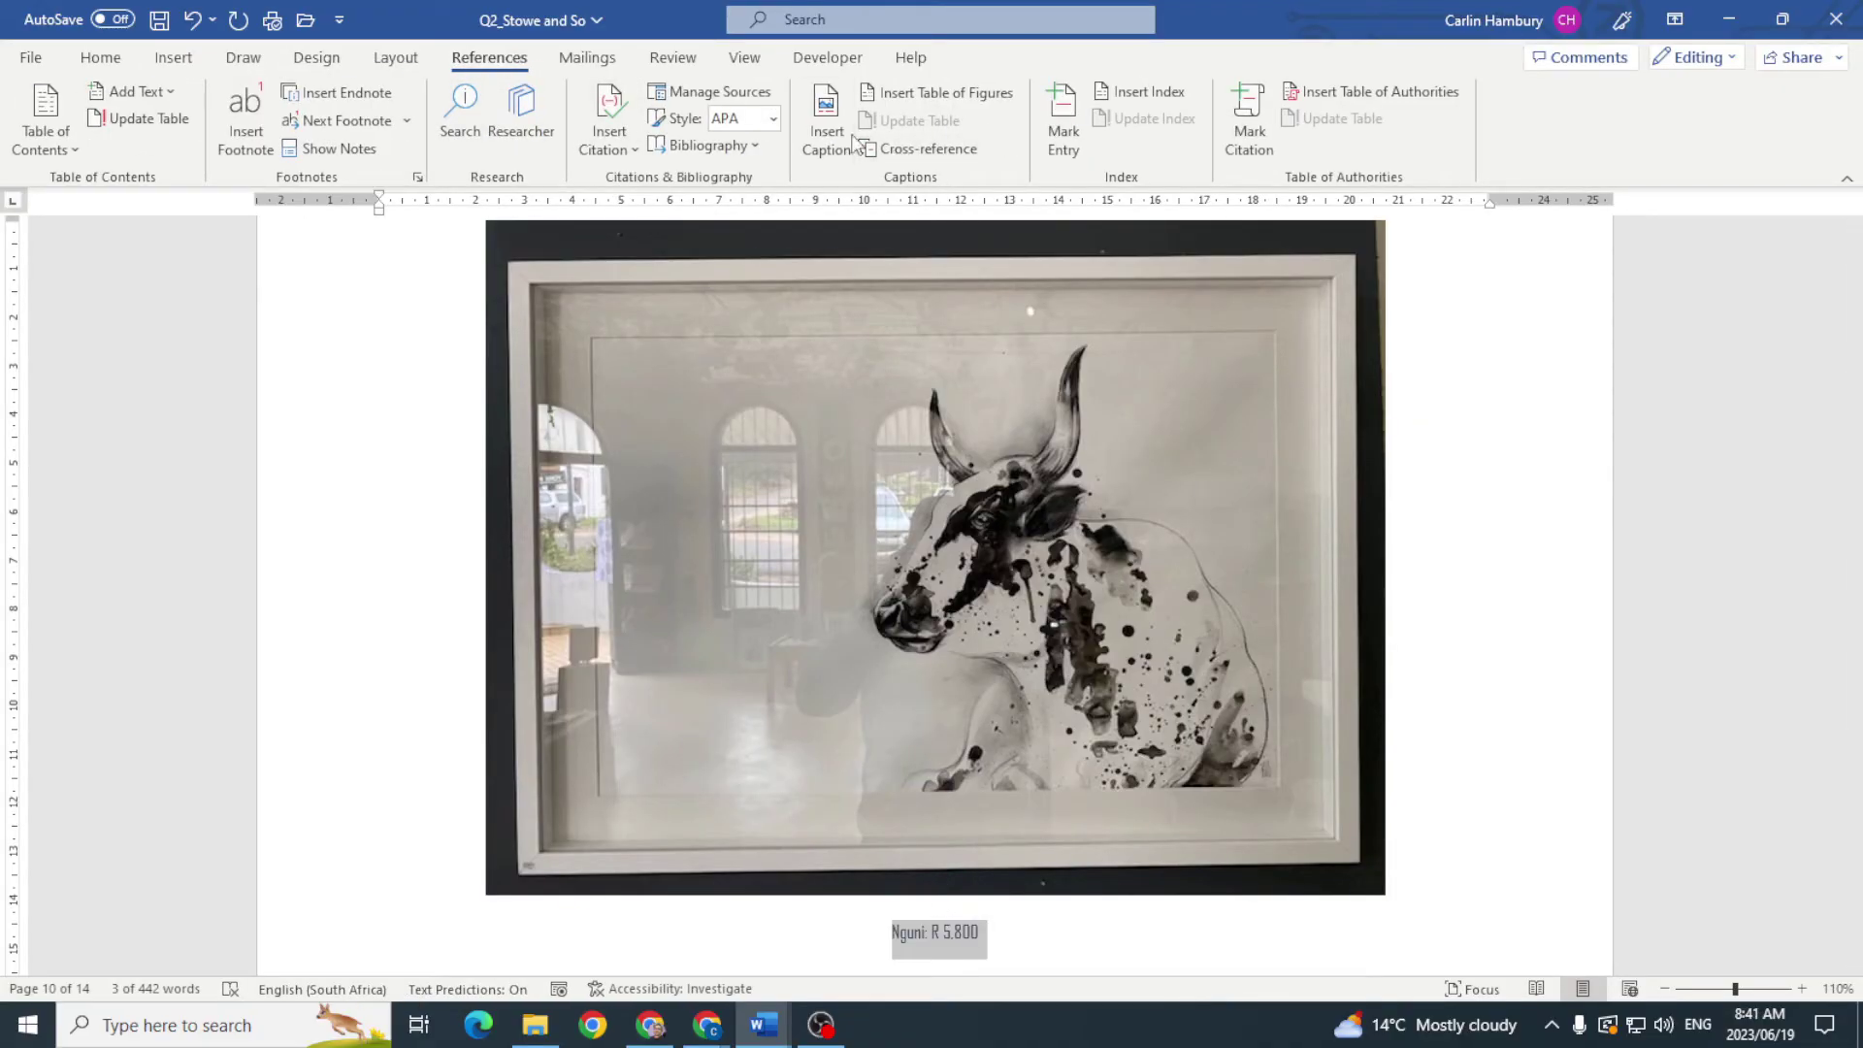
{"action": "left_click", "coordinate": [823, 140]}
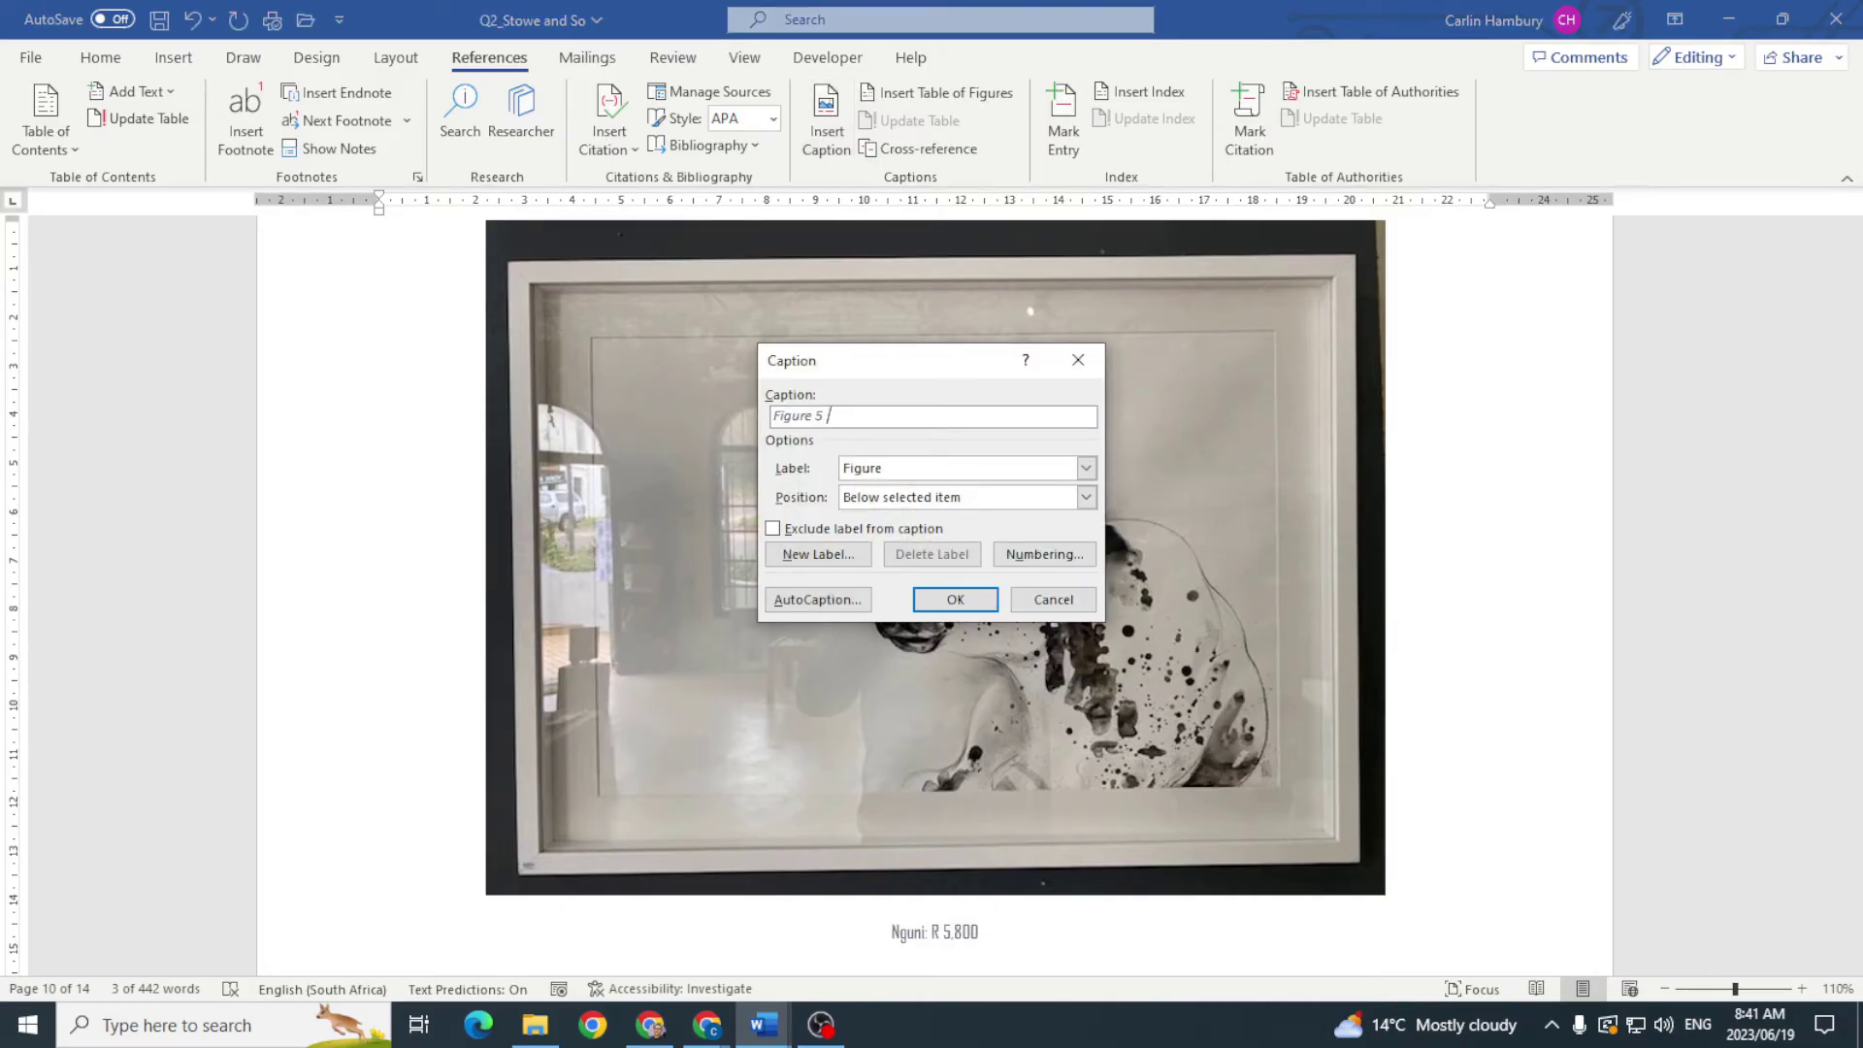
{"action": "key", "text": "alt+Tab"}
{"action": "key", "text": "Escape"}
{"action": "mouse_move", "coordinate": [764, 1021]}
{"action": "mouse_move", "coordinate": [679, 970]}
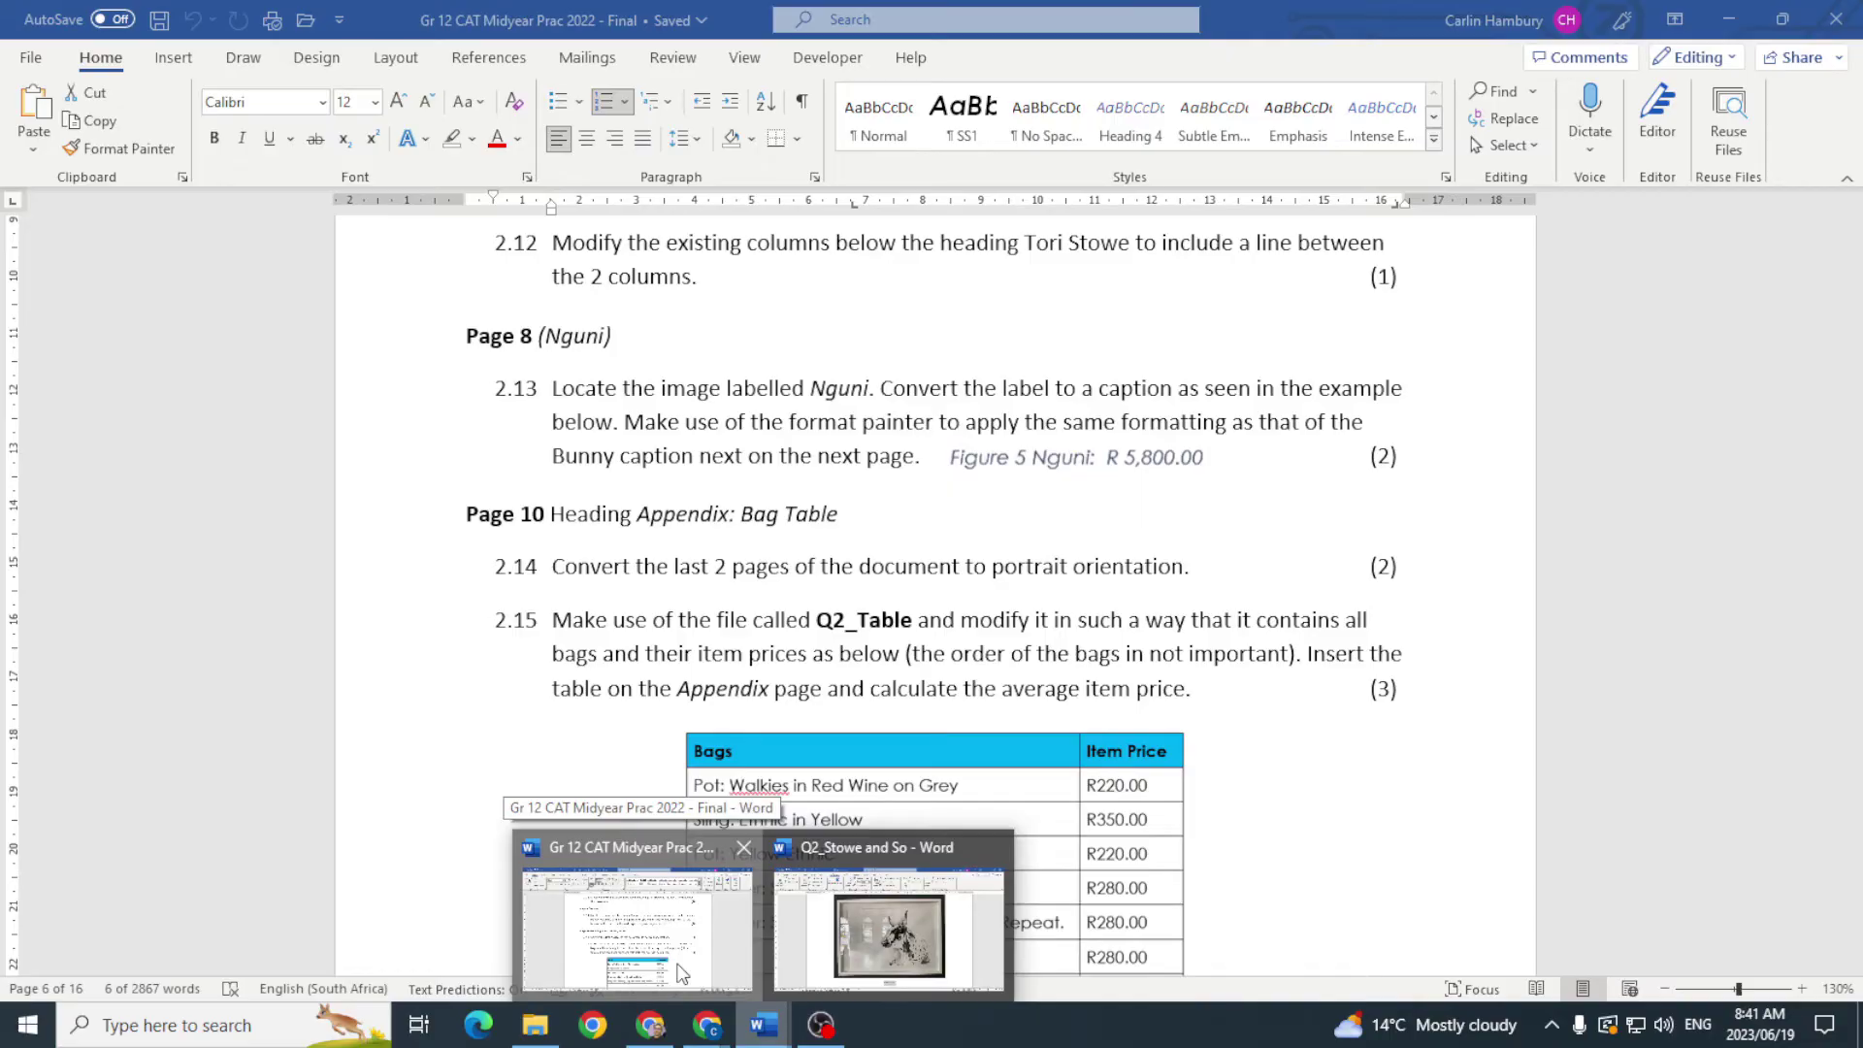
{"action": "type", "text": "Nguni"}
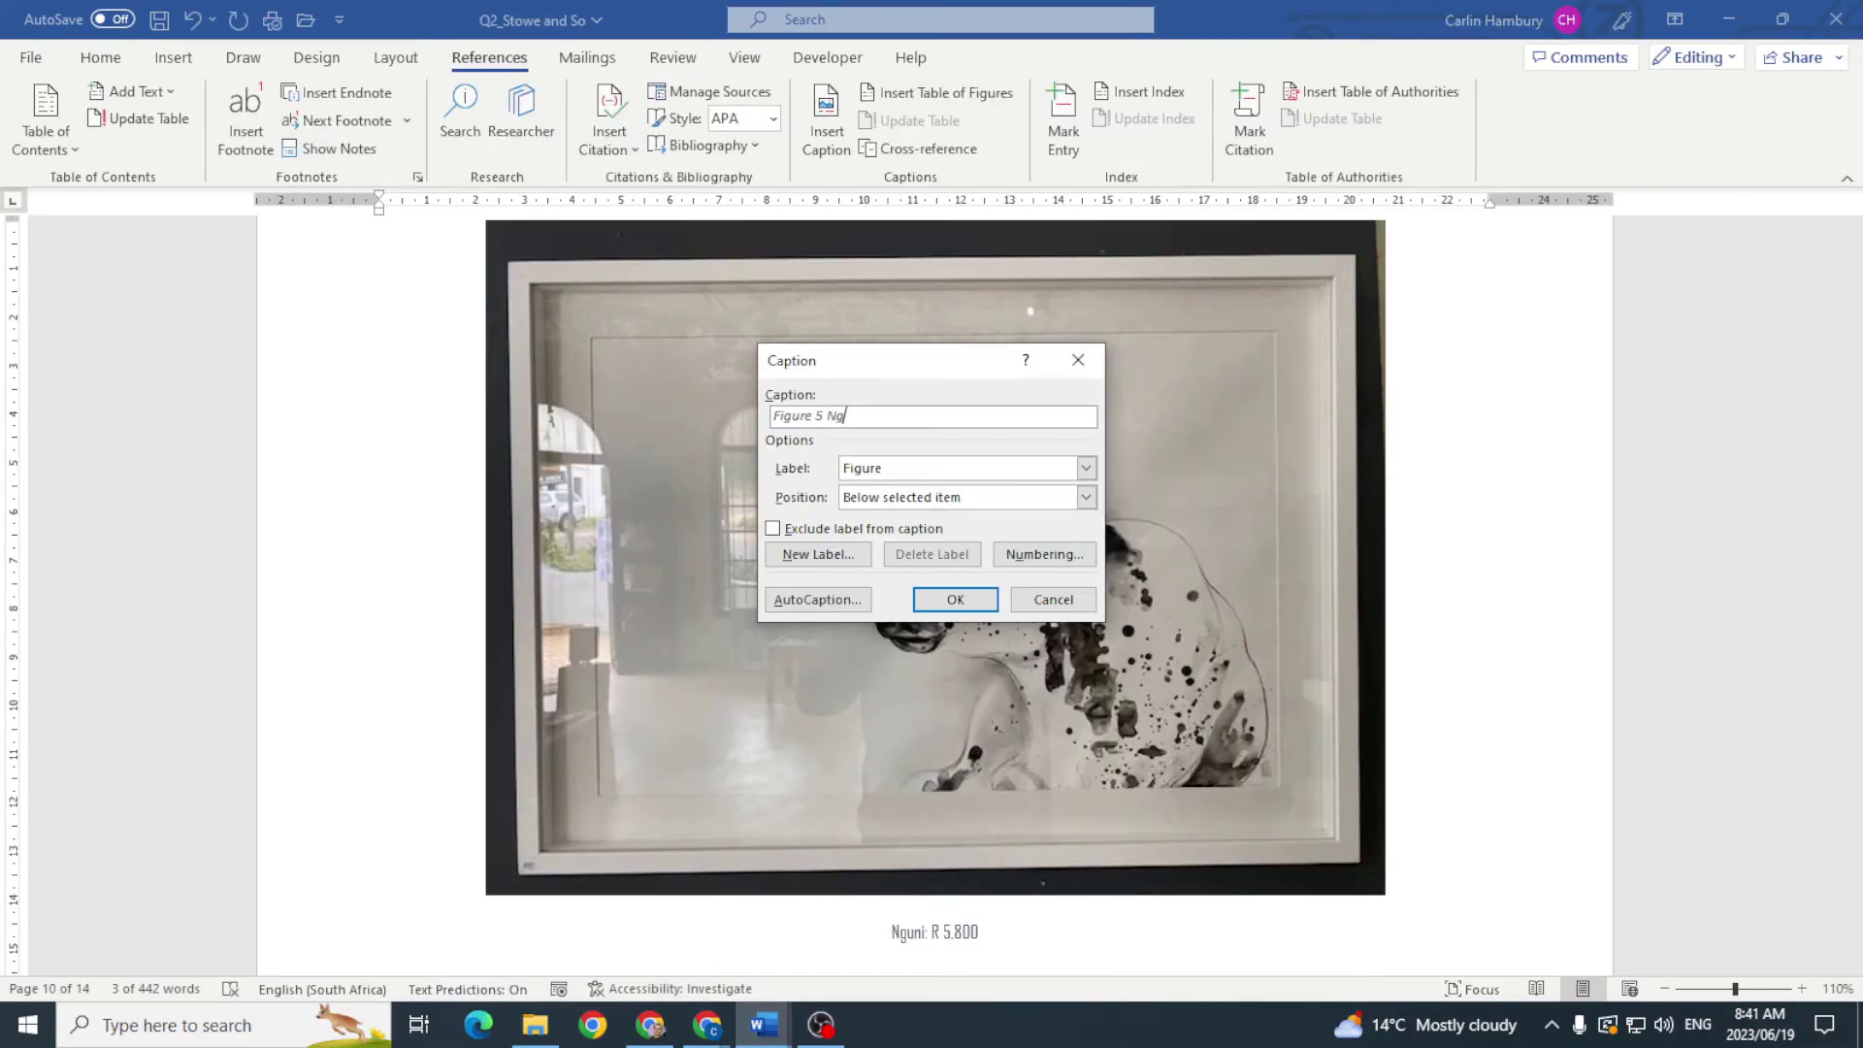
{"action": "type", "text": ": R 5800"}
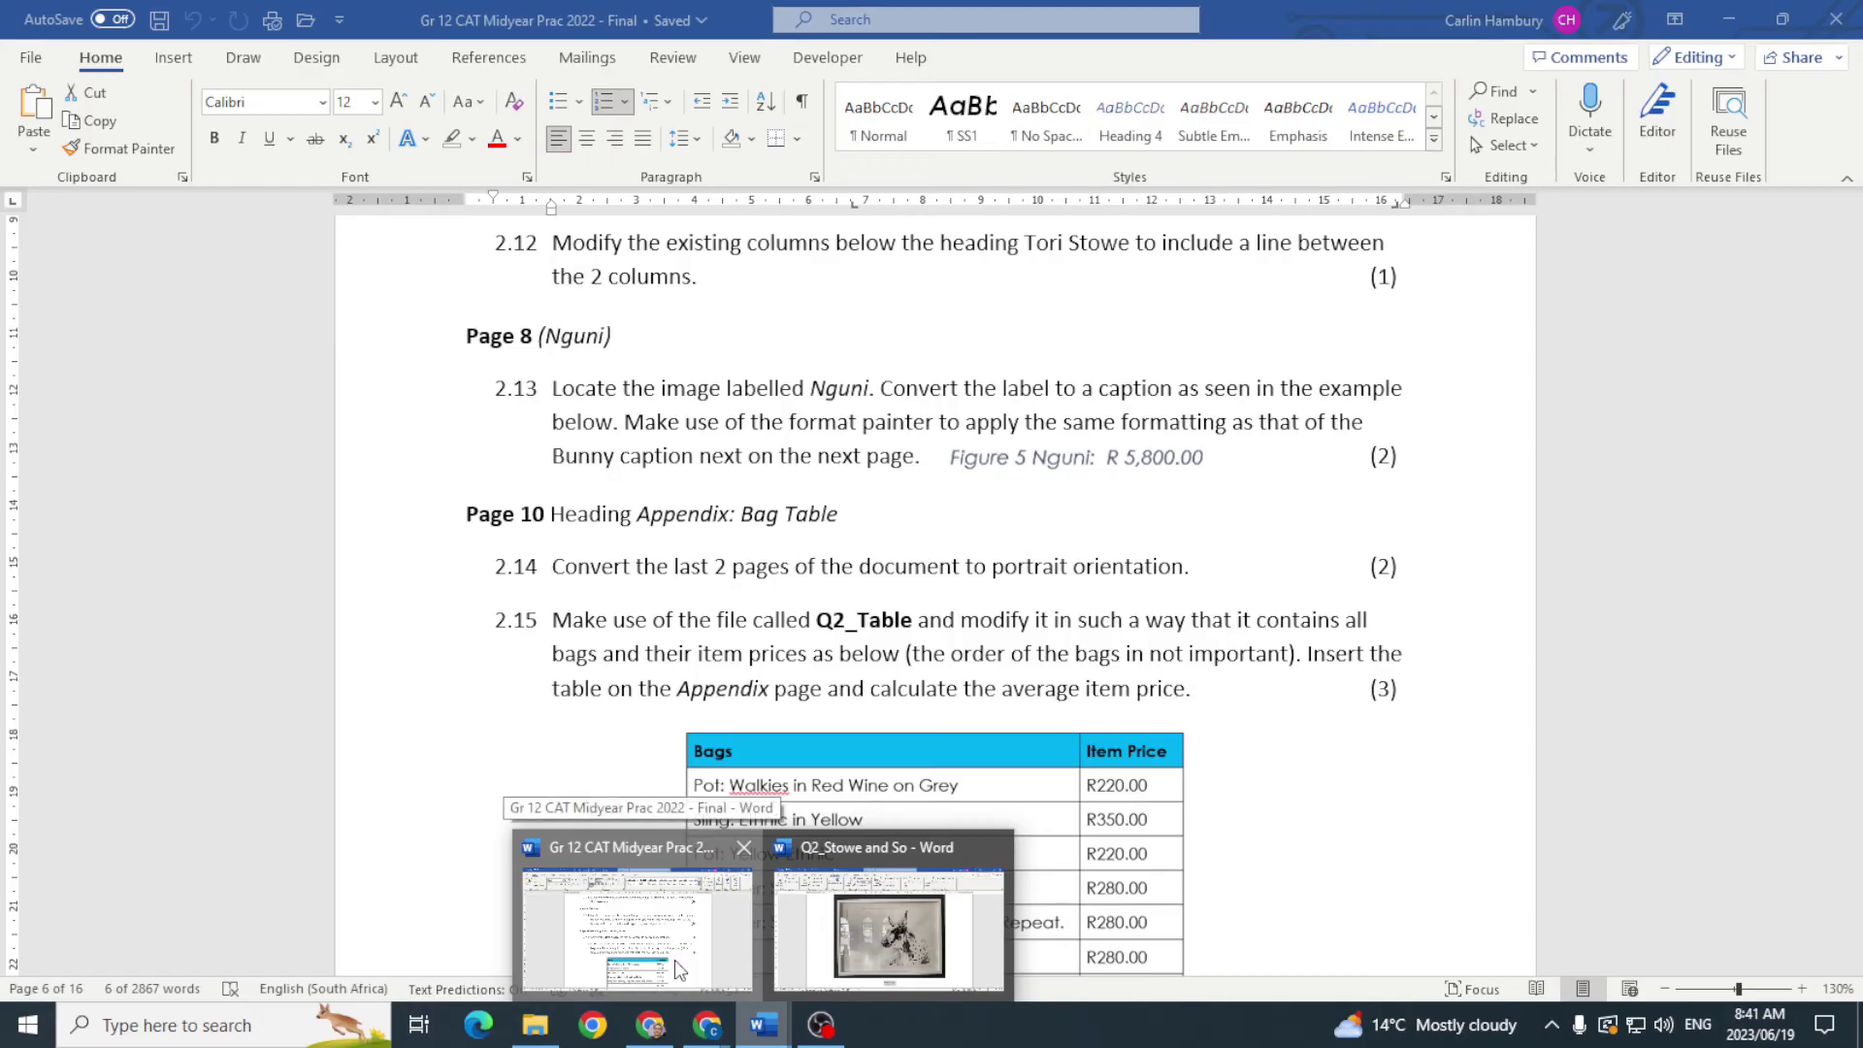
{"action": "key", "text": "BackSpace"}
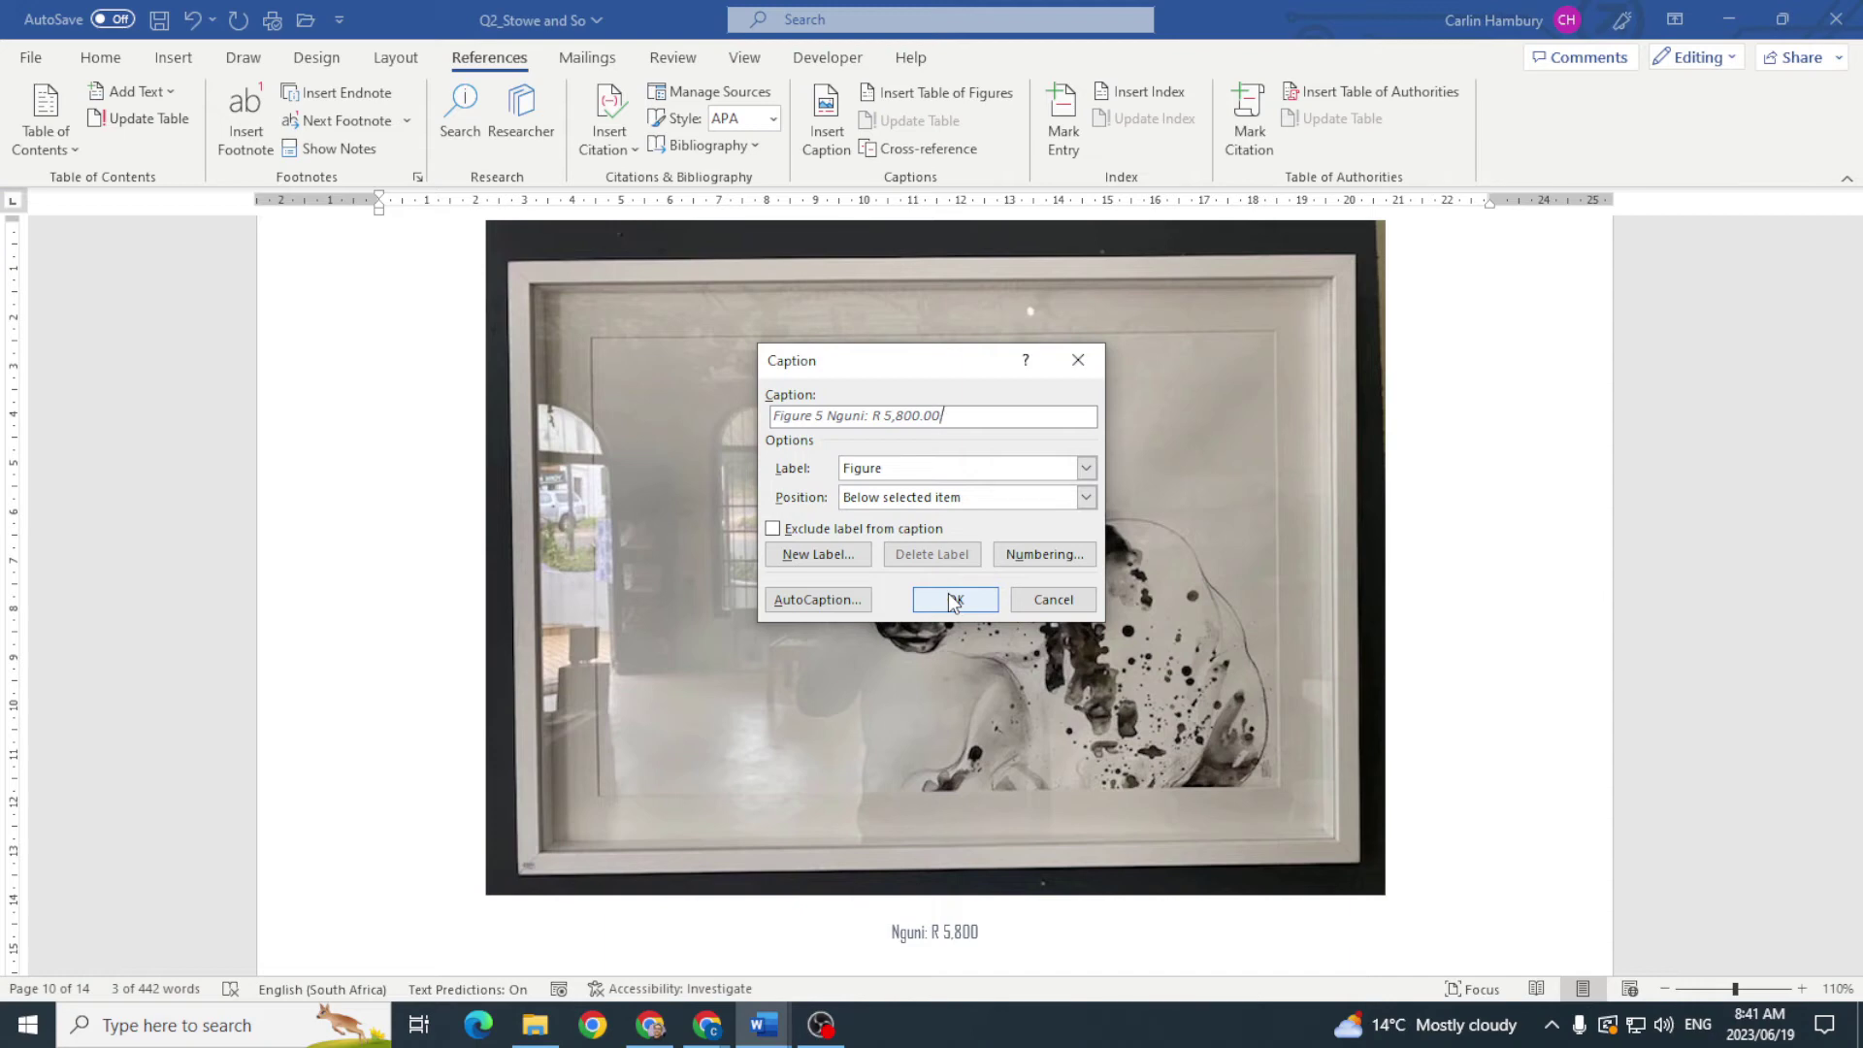
{"action": "left_click", "coordinate": [954, 600]}
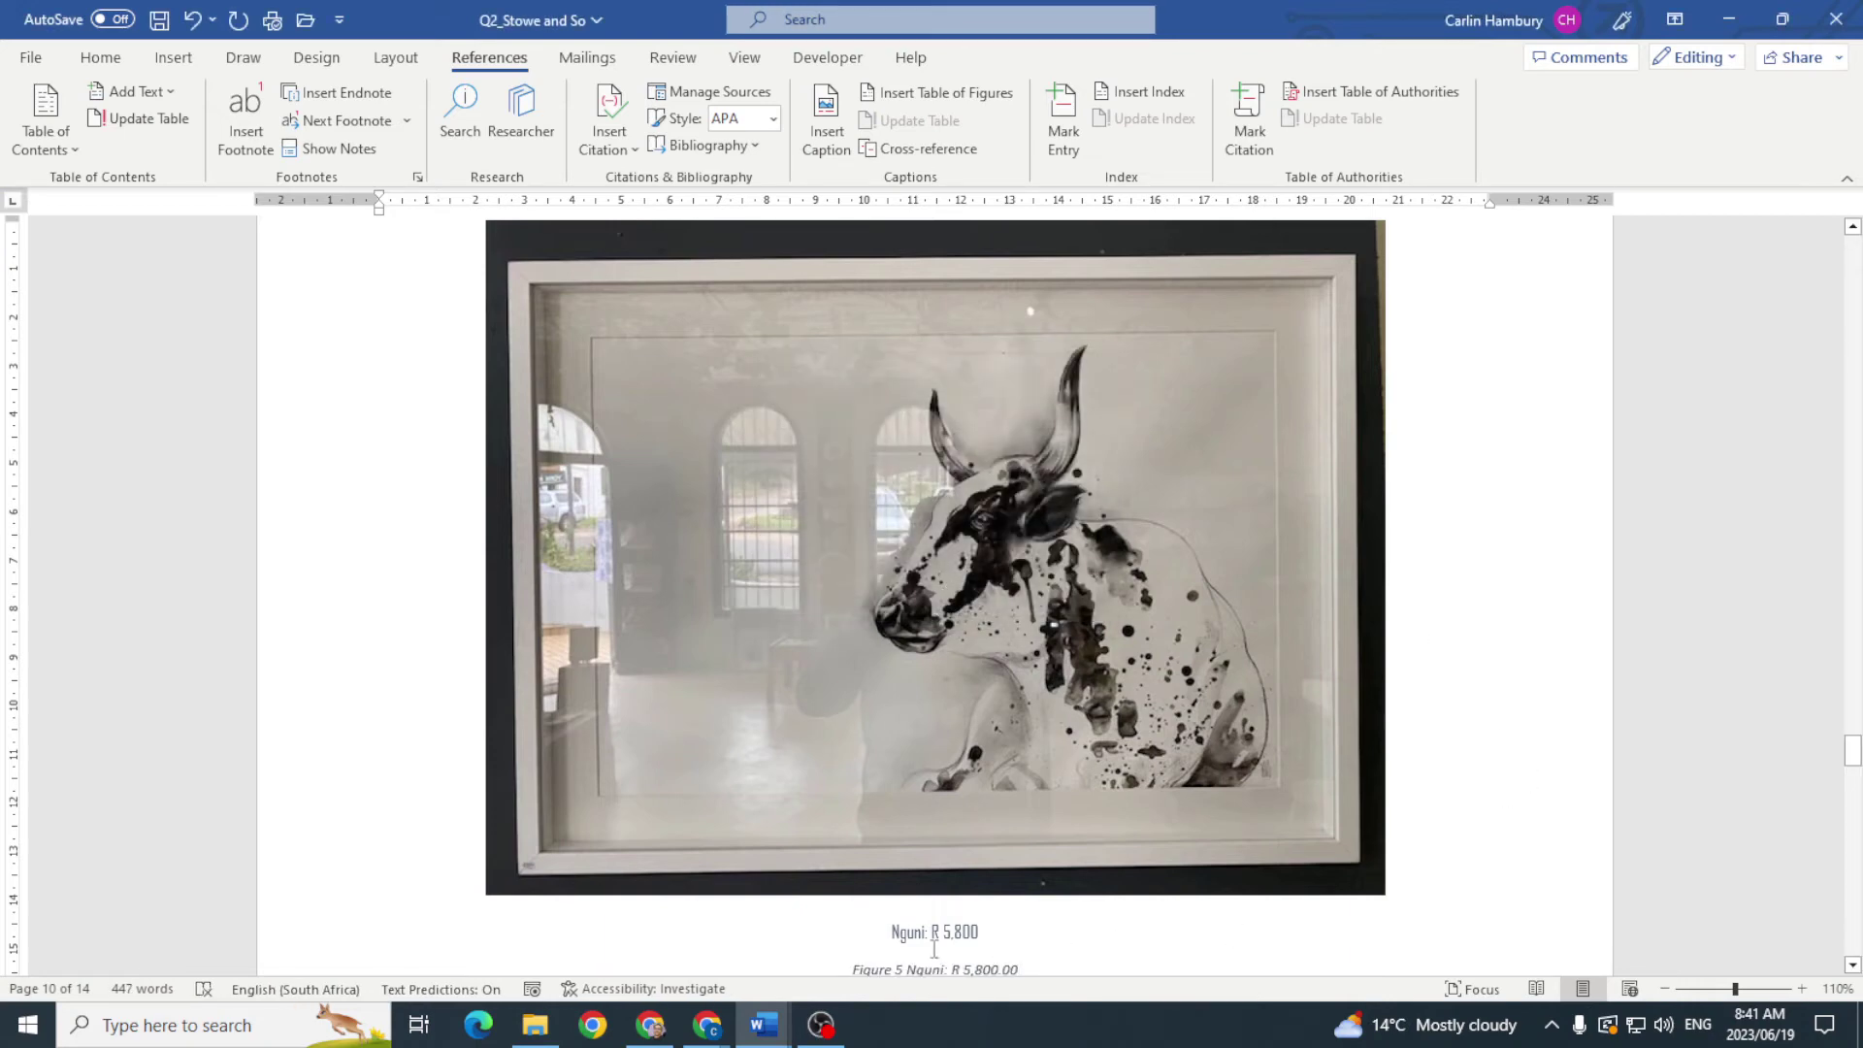
{"action": "left_click_drag", "start_coordinate": [884, 932], "coordinate": [982, 933]}
{"action": "key", "text": "Delete"}
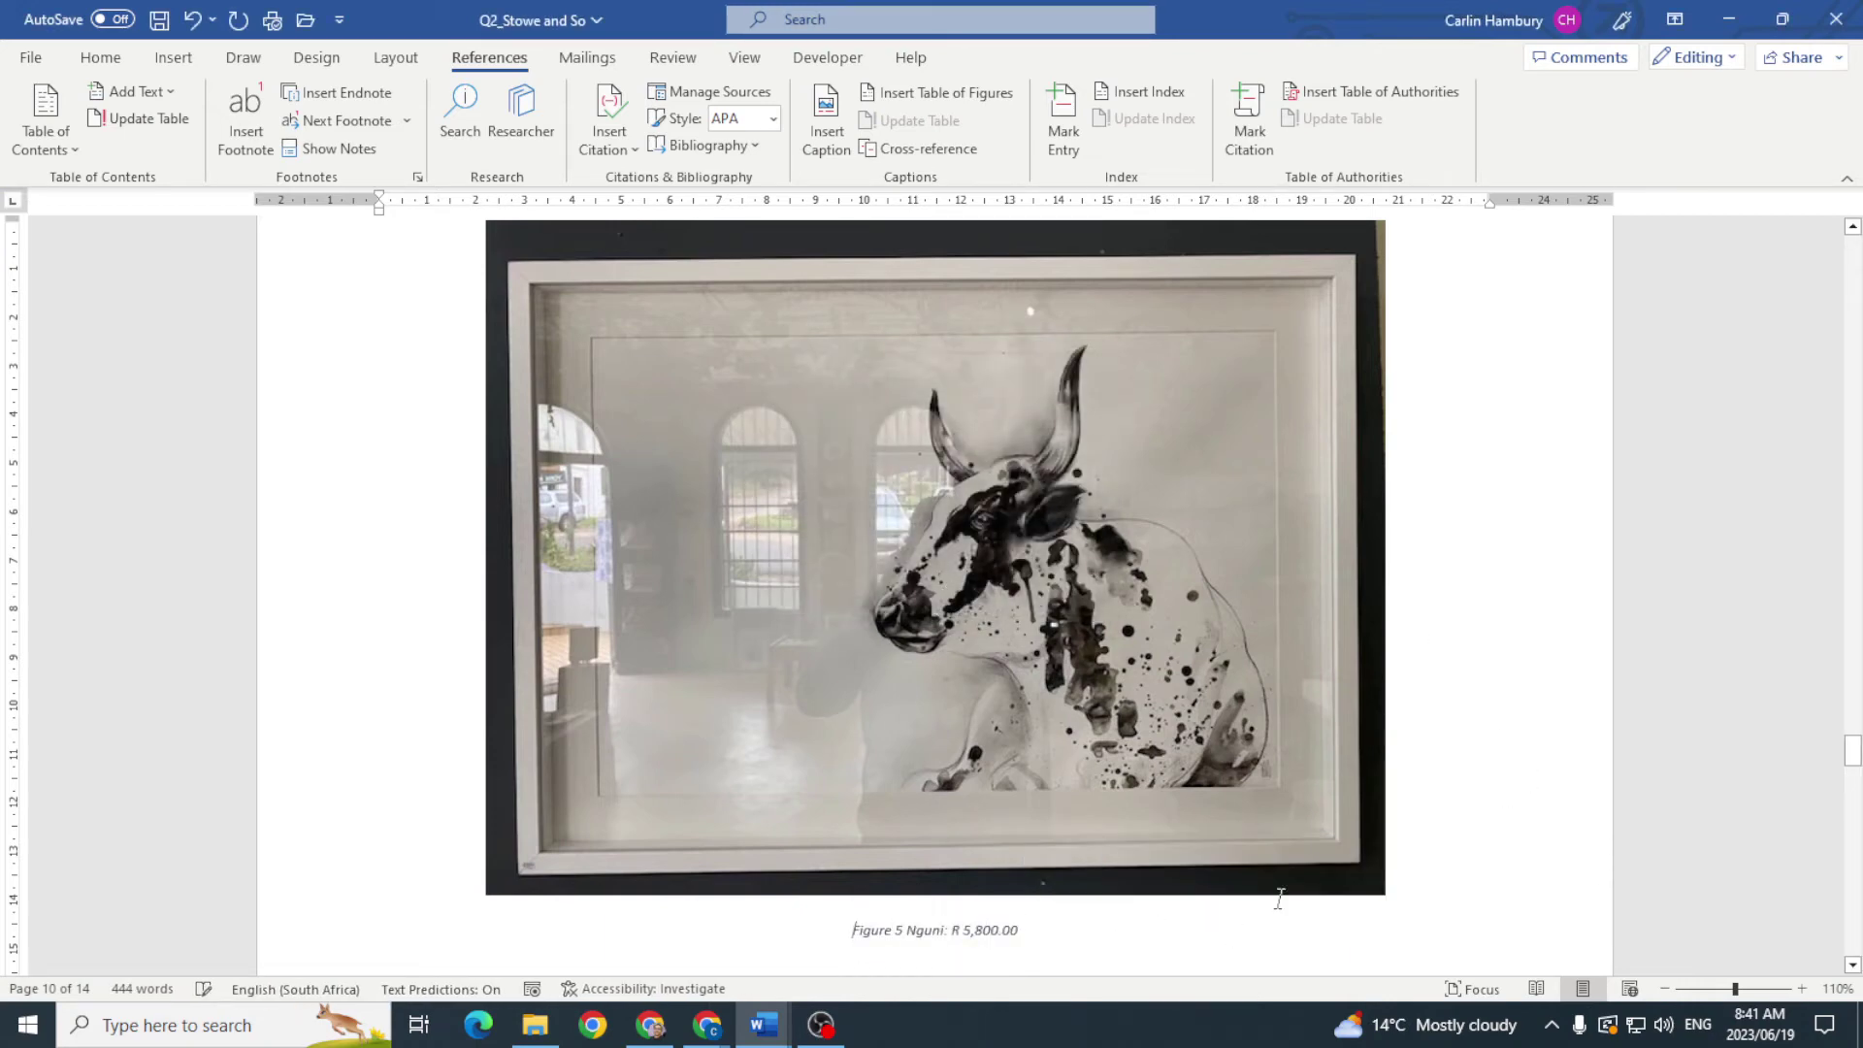
Step: Copy the formatting of the Bunny caption onto the Nguni caption with the Format Painter
{"action": "scroll", "coordinate": [1472, 683], "scroll_direction": "down", "scroll_amount": 15}
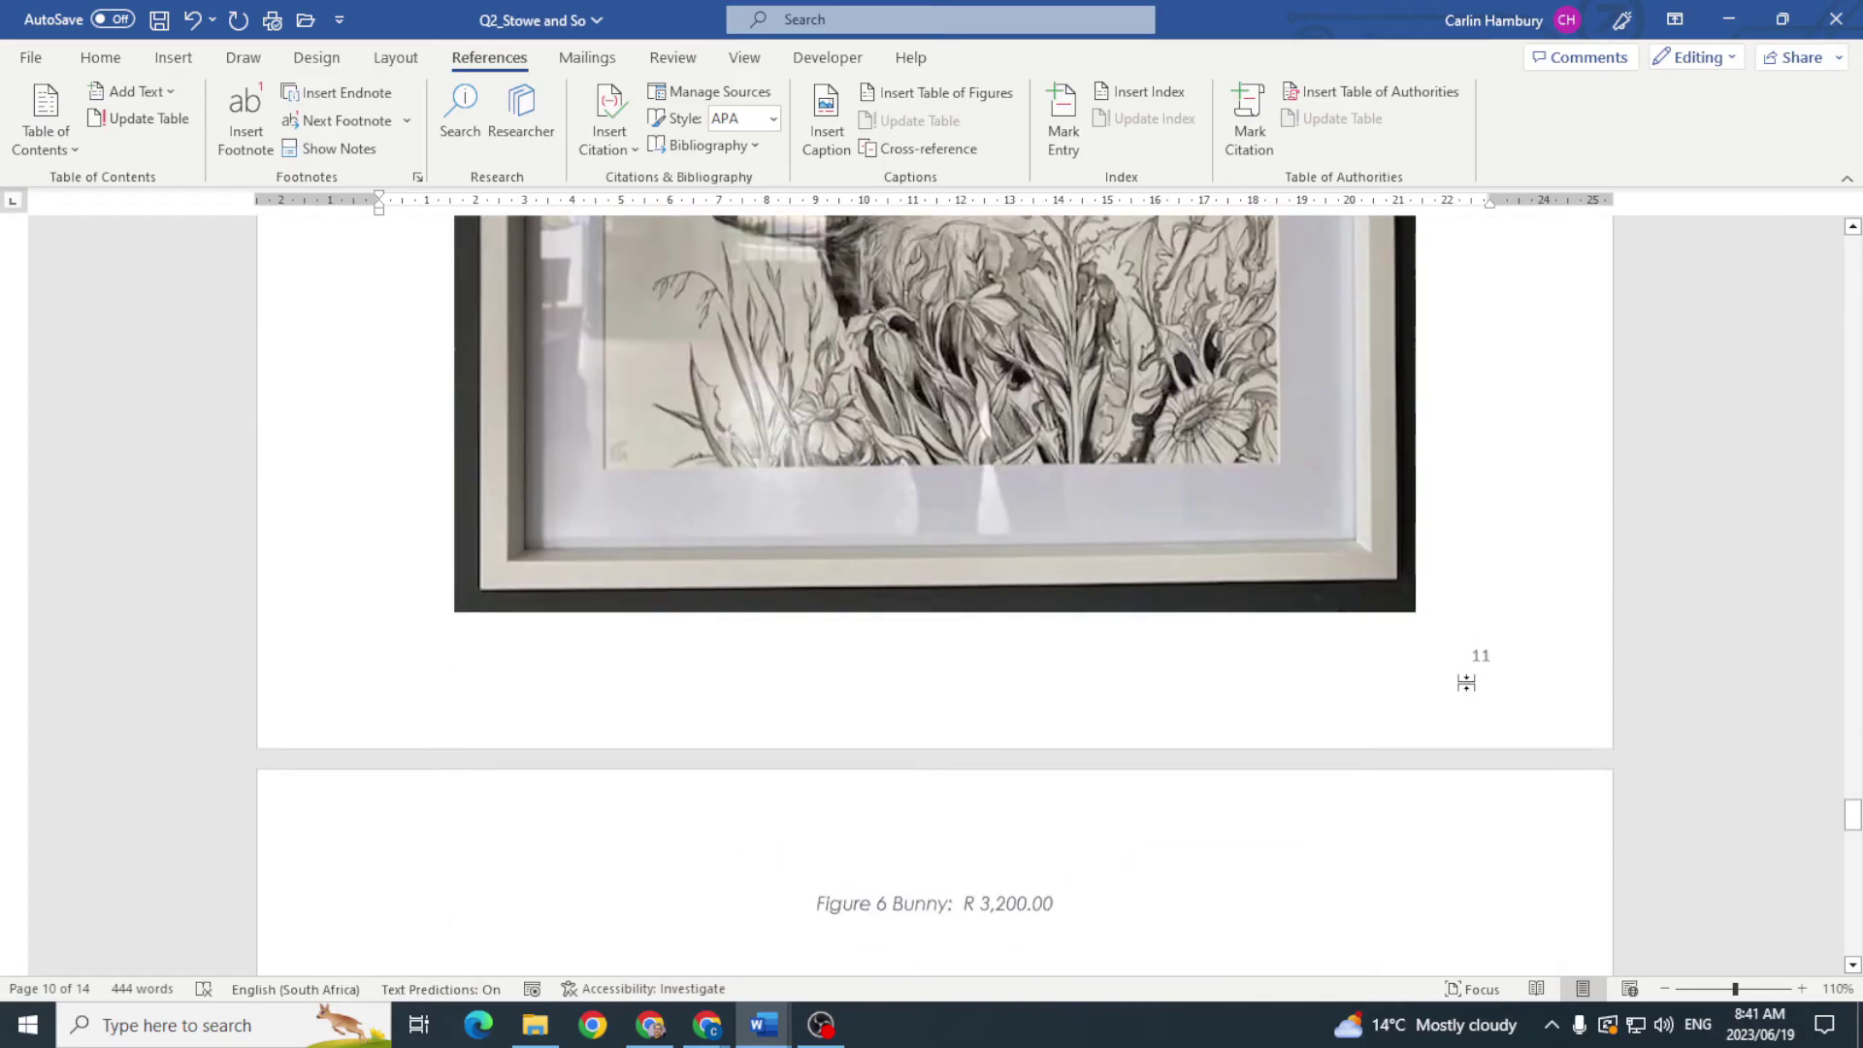
{"action": "left_click_drag", "start_coordinate": [818, 821], "coordinate": [1058, 825]}
{"action": "left_click", "coordinate": [100, 57]}
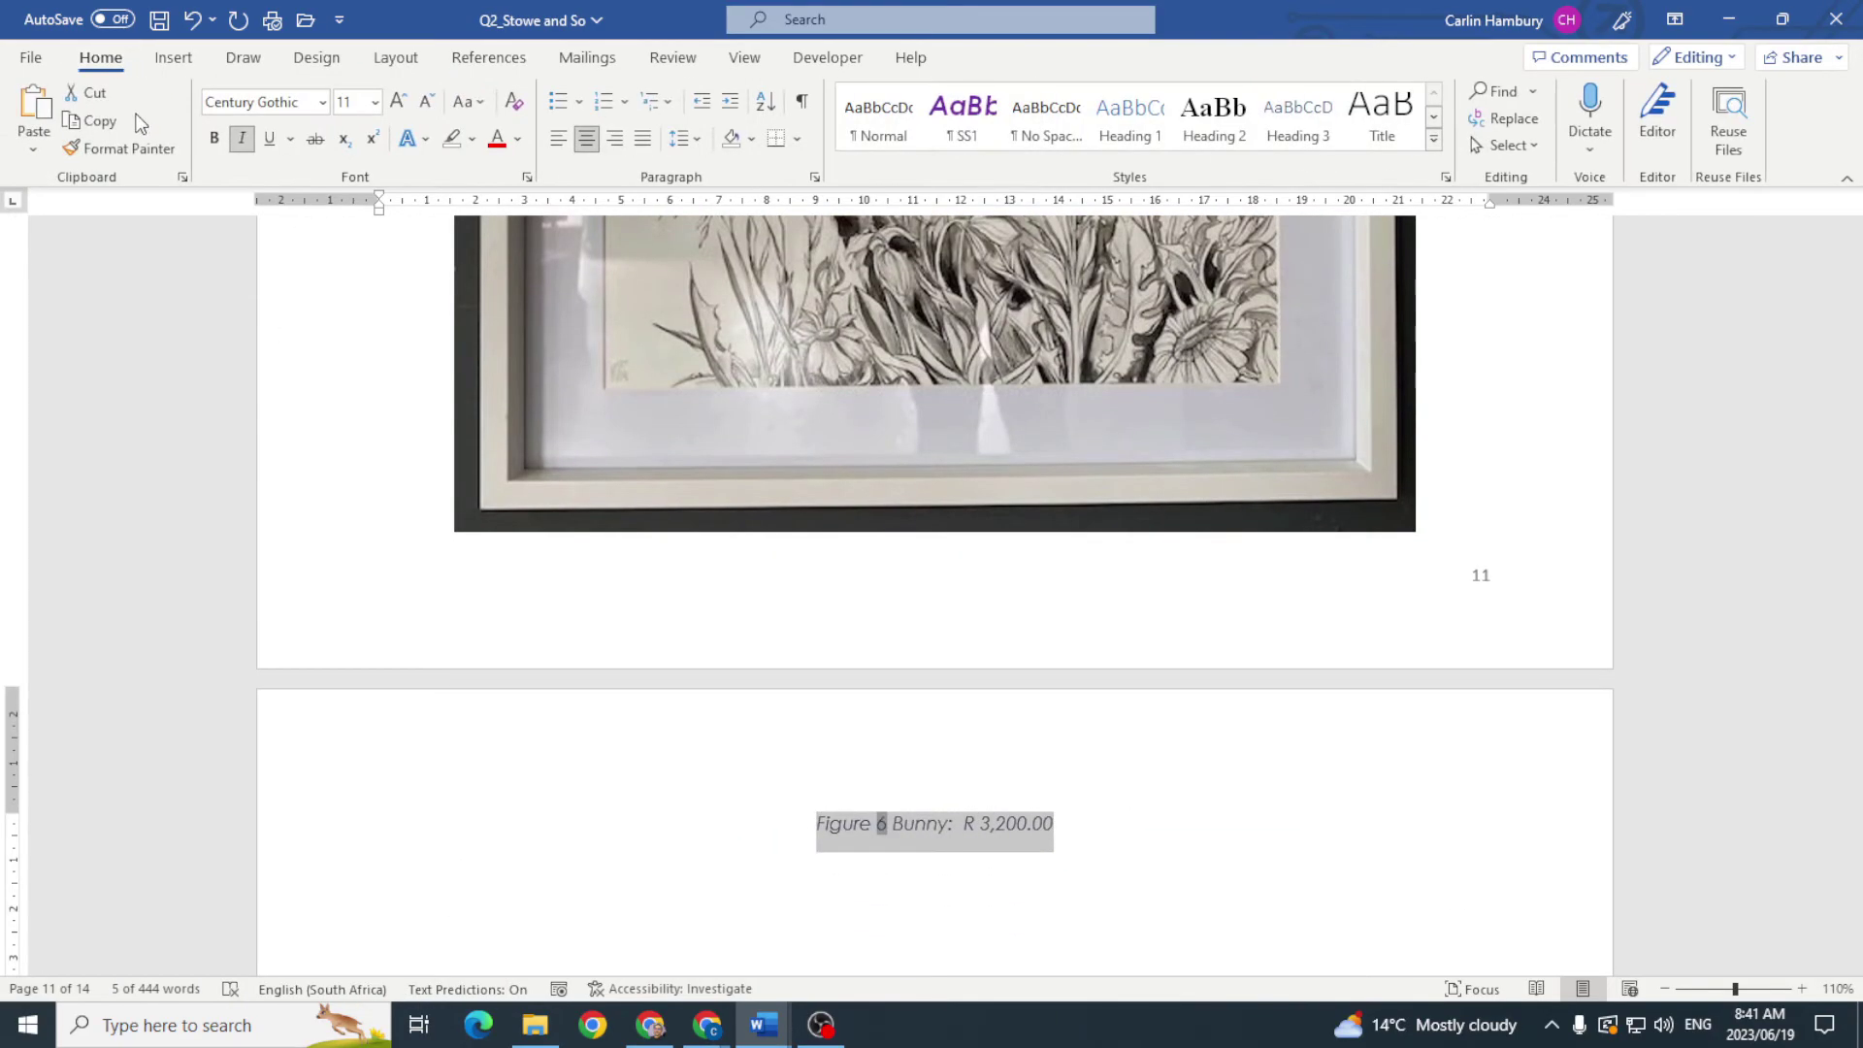
{"action": "left_click", "coordinate": [120, 149]}
{"action": "scroll", "coordinate": [846, 765], "scroll_direction": "up", "scroll_amount": 12}
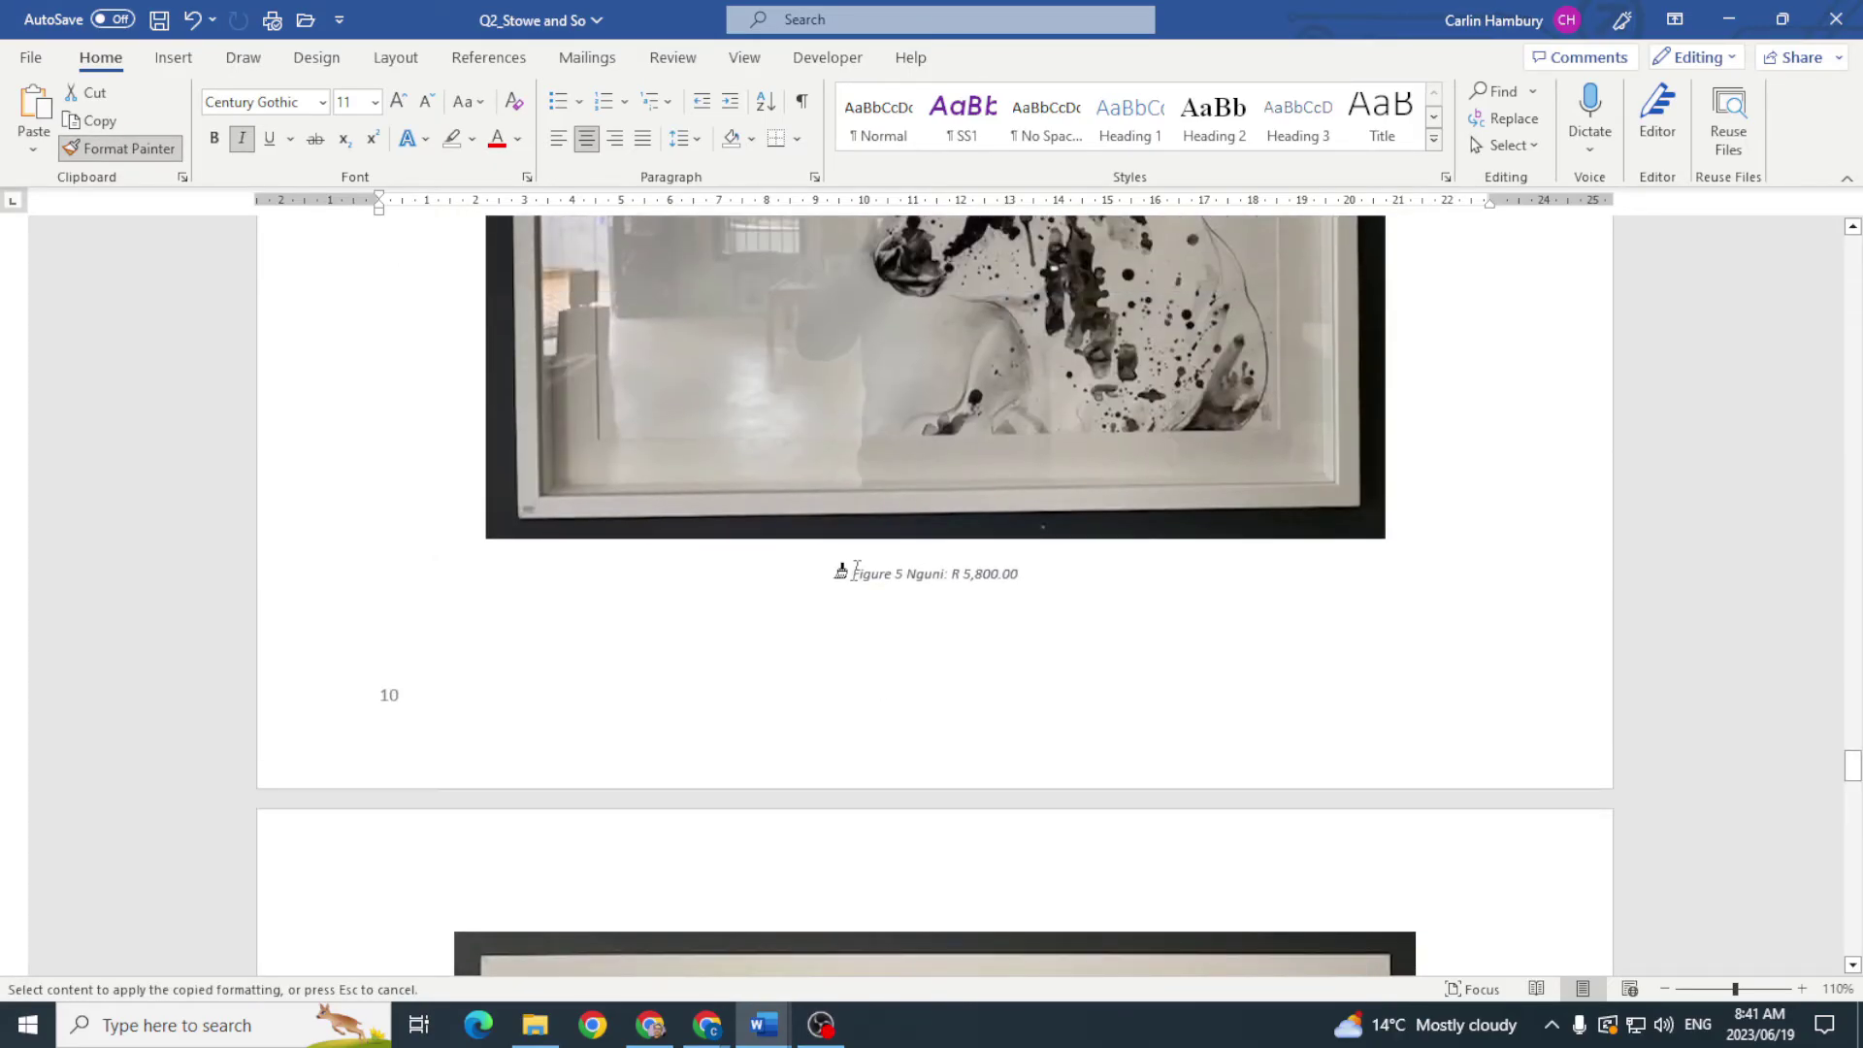
{"action": "left_click_drag", "start_coordinate": [840, 572], "coordinate": [1028, 575]}
{"action": "left_click", "coordinate": [1151, 652]}
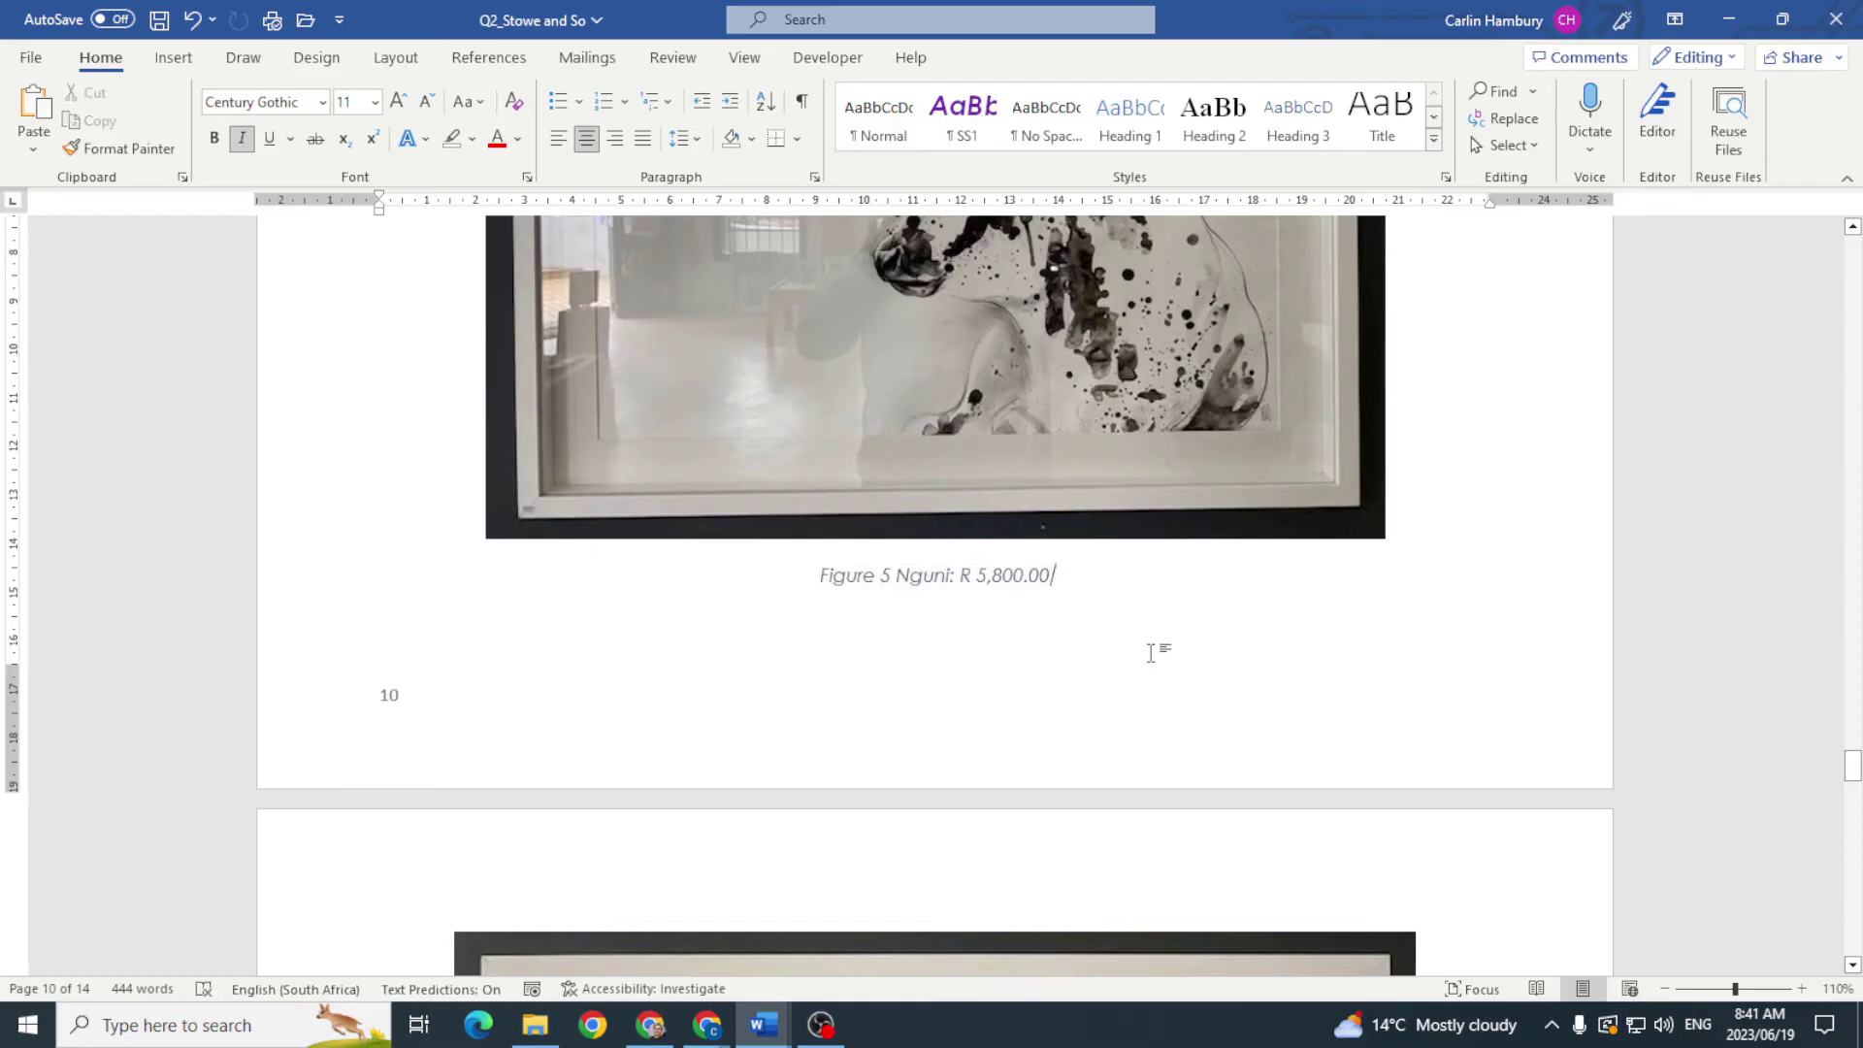
Step: Read tasks 2.14 and 2.15 in the exam paper and find the Appendix: Bag Table page in Q2_Stowe and So
{"action": "key", "text": "alt+Tab"}
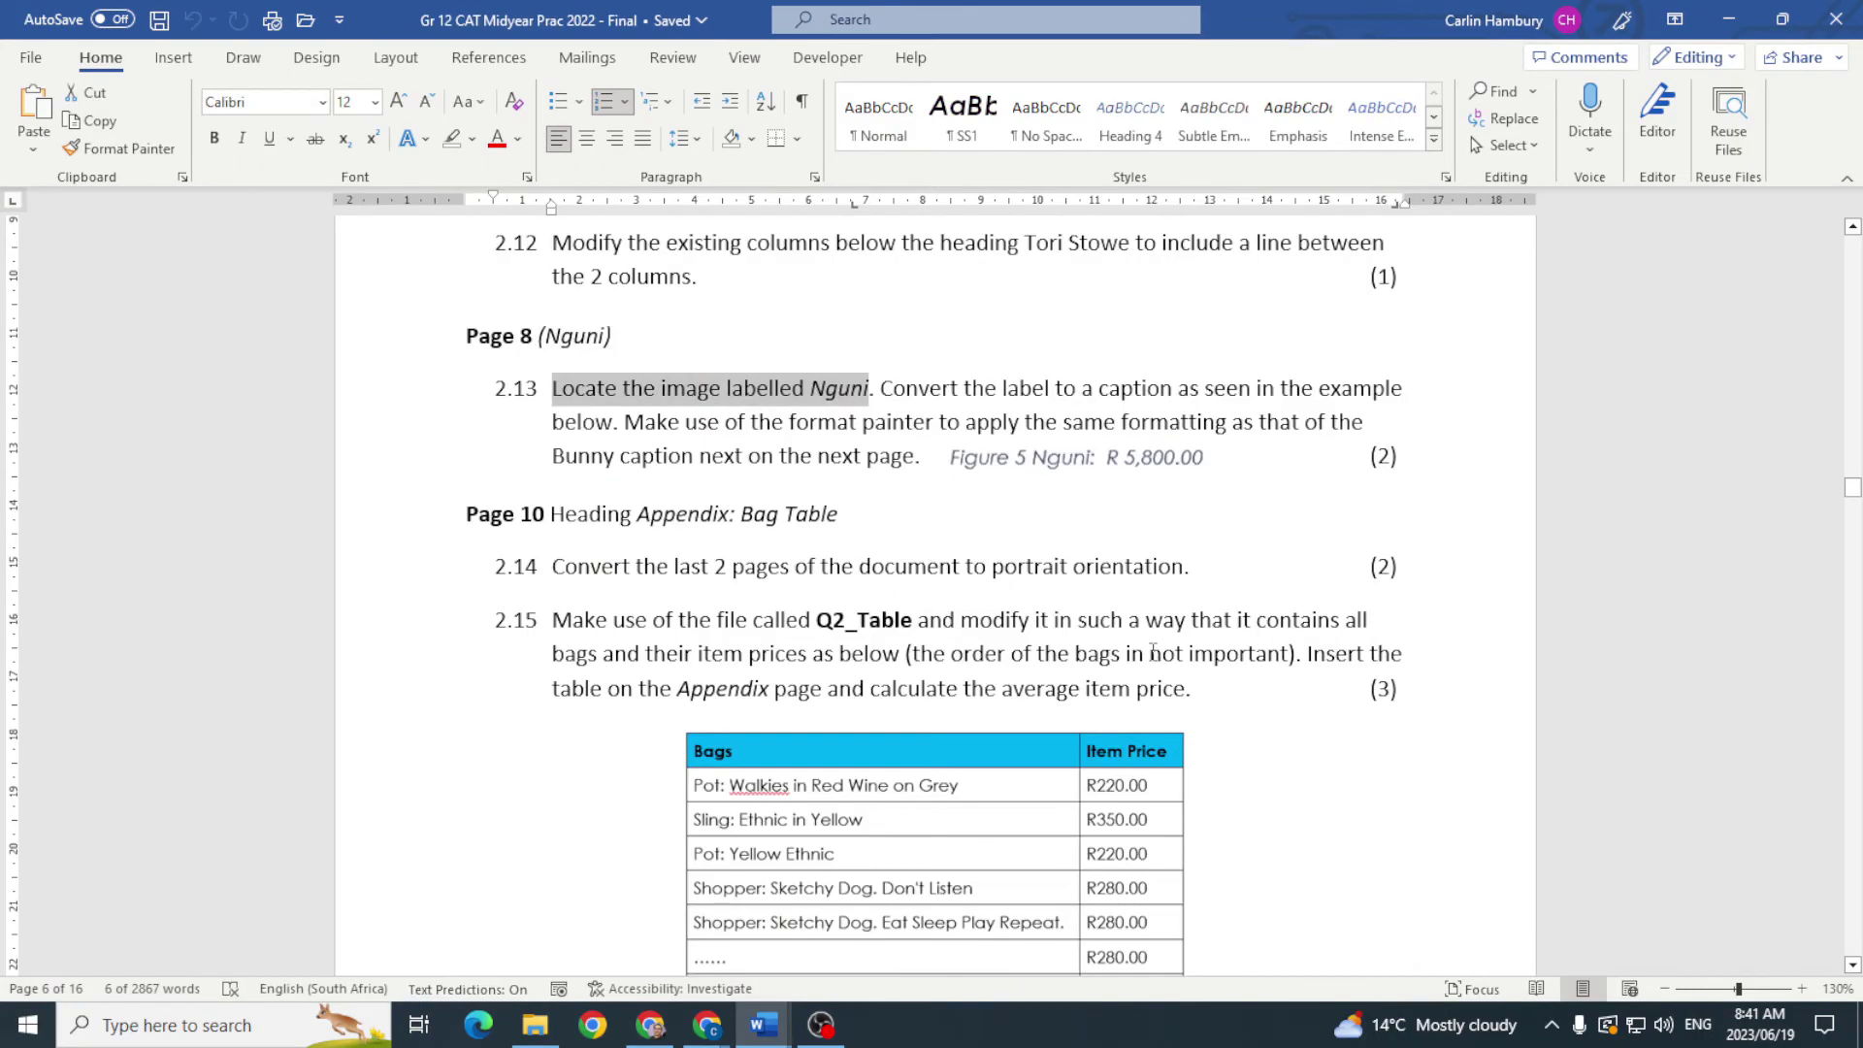
{"action": "left_click", "coordinate": [995, 504]}
{"action": "scroll", "coordinate": [1029, 583], "scroll_direction": "down", "scroll_amount": 15}
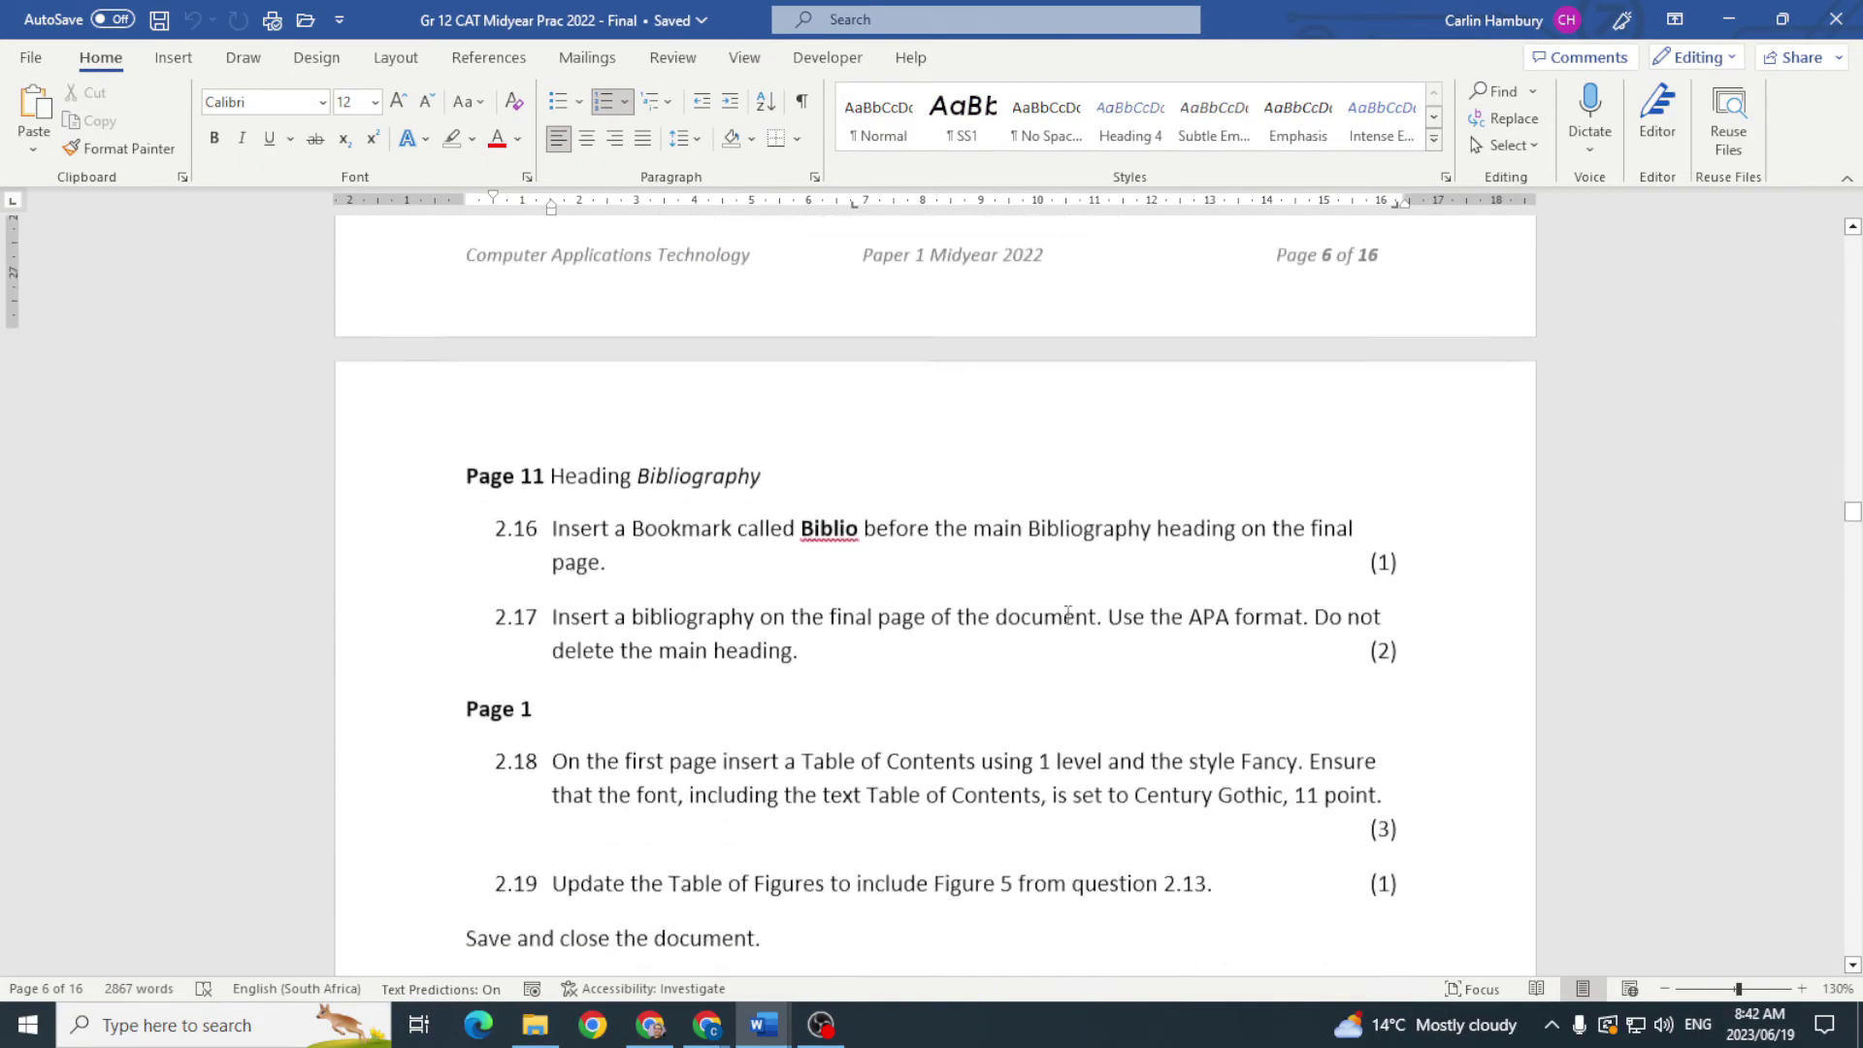
{"action": "scroll", "coordinate": [1067, 615], "scroll_direction": "up", "scroll_amount": 15}
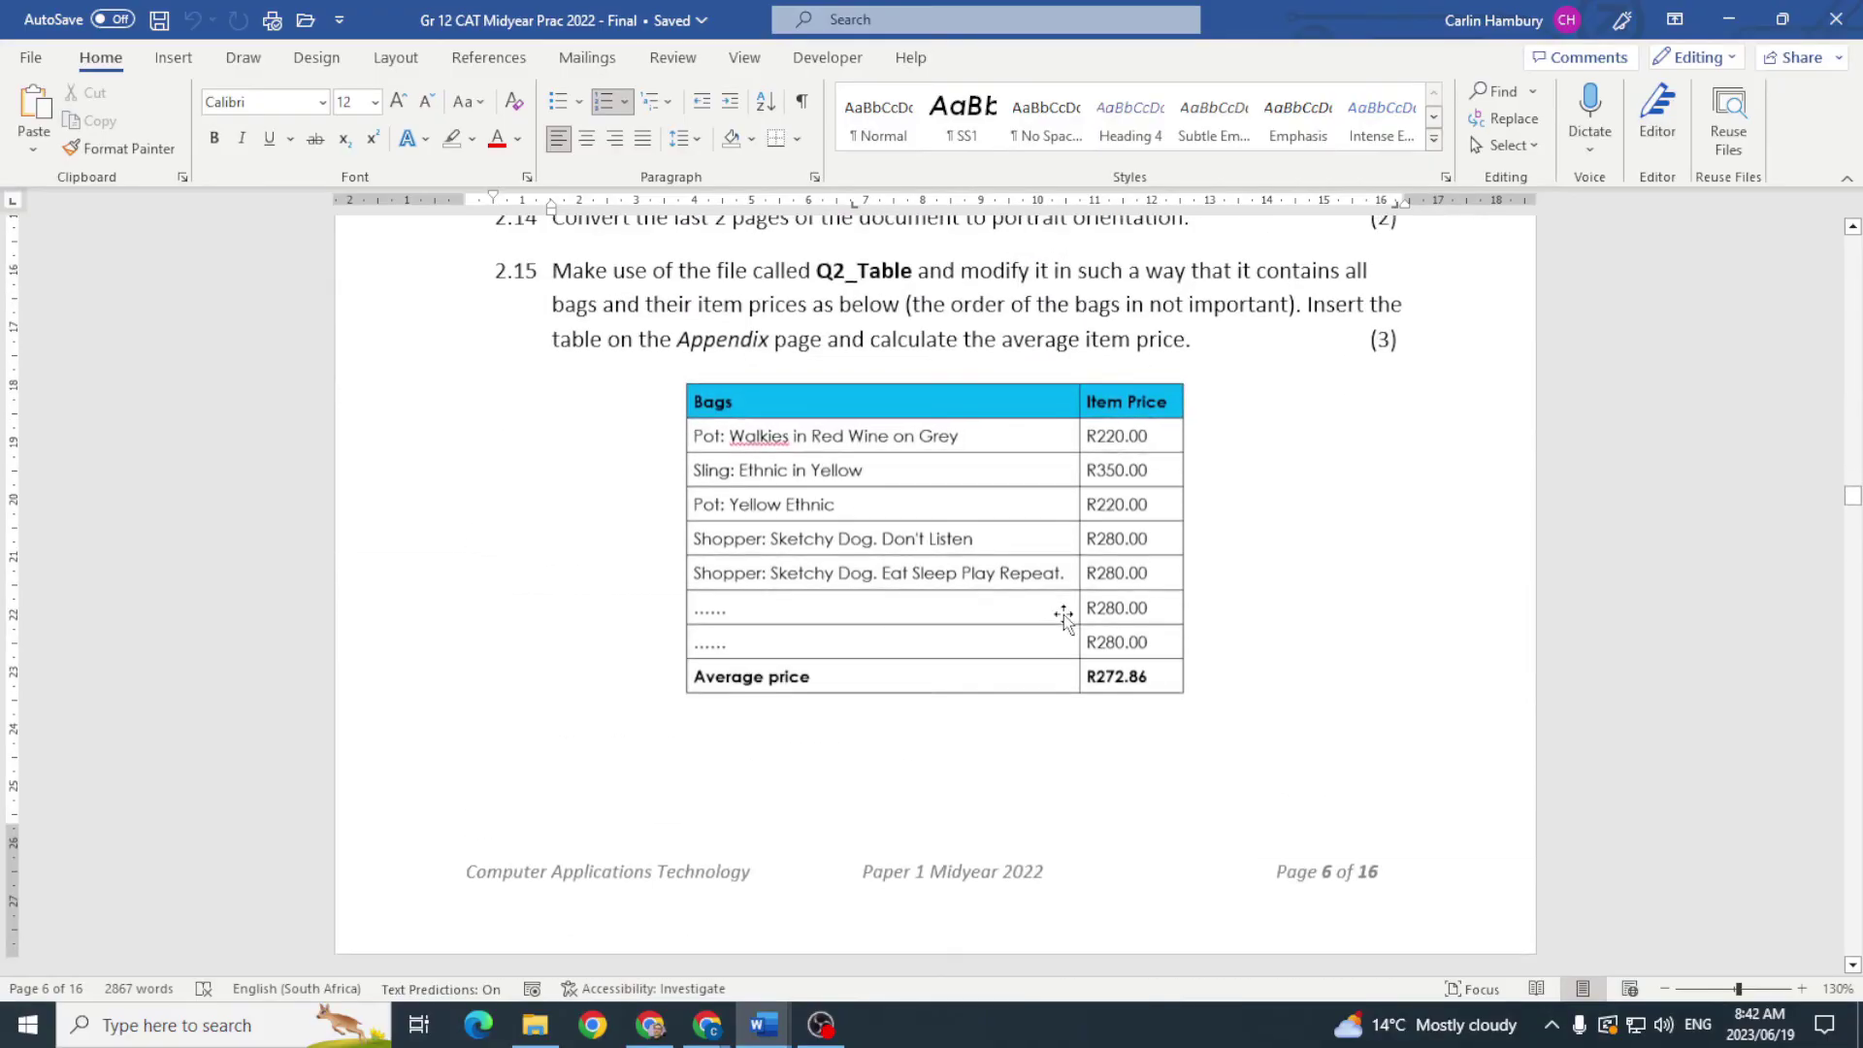
{"action": "key", "text": "alt+Tab"}
{"action": "scroll", "coordinate": [1064, 615], "scroll_direction": "down", "scroll_amount": 5}
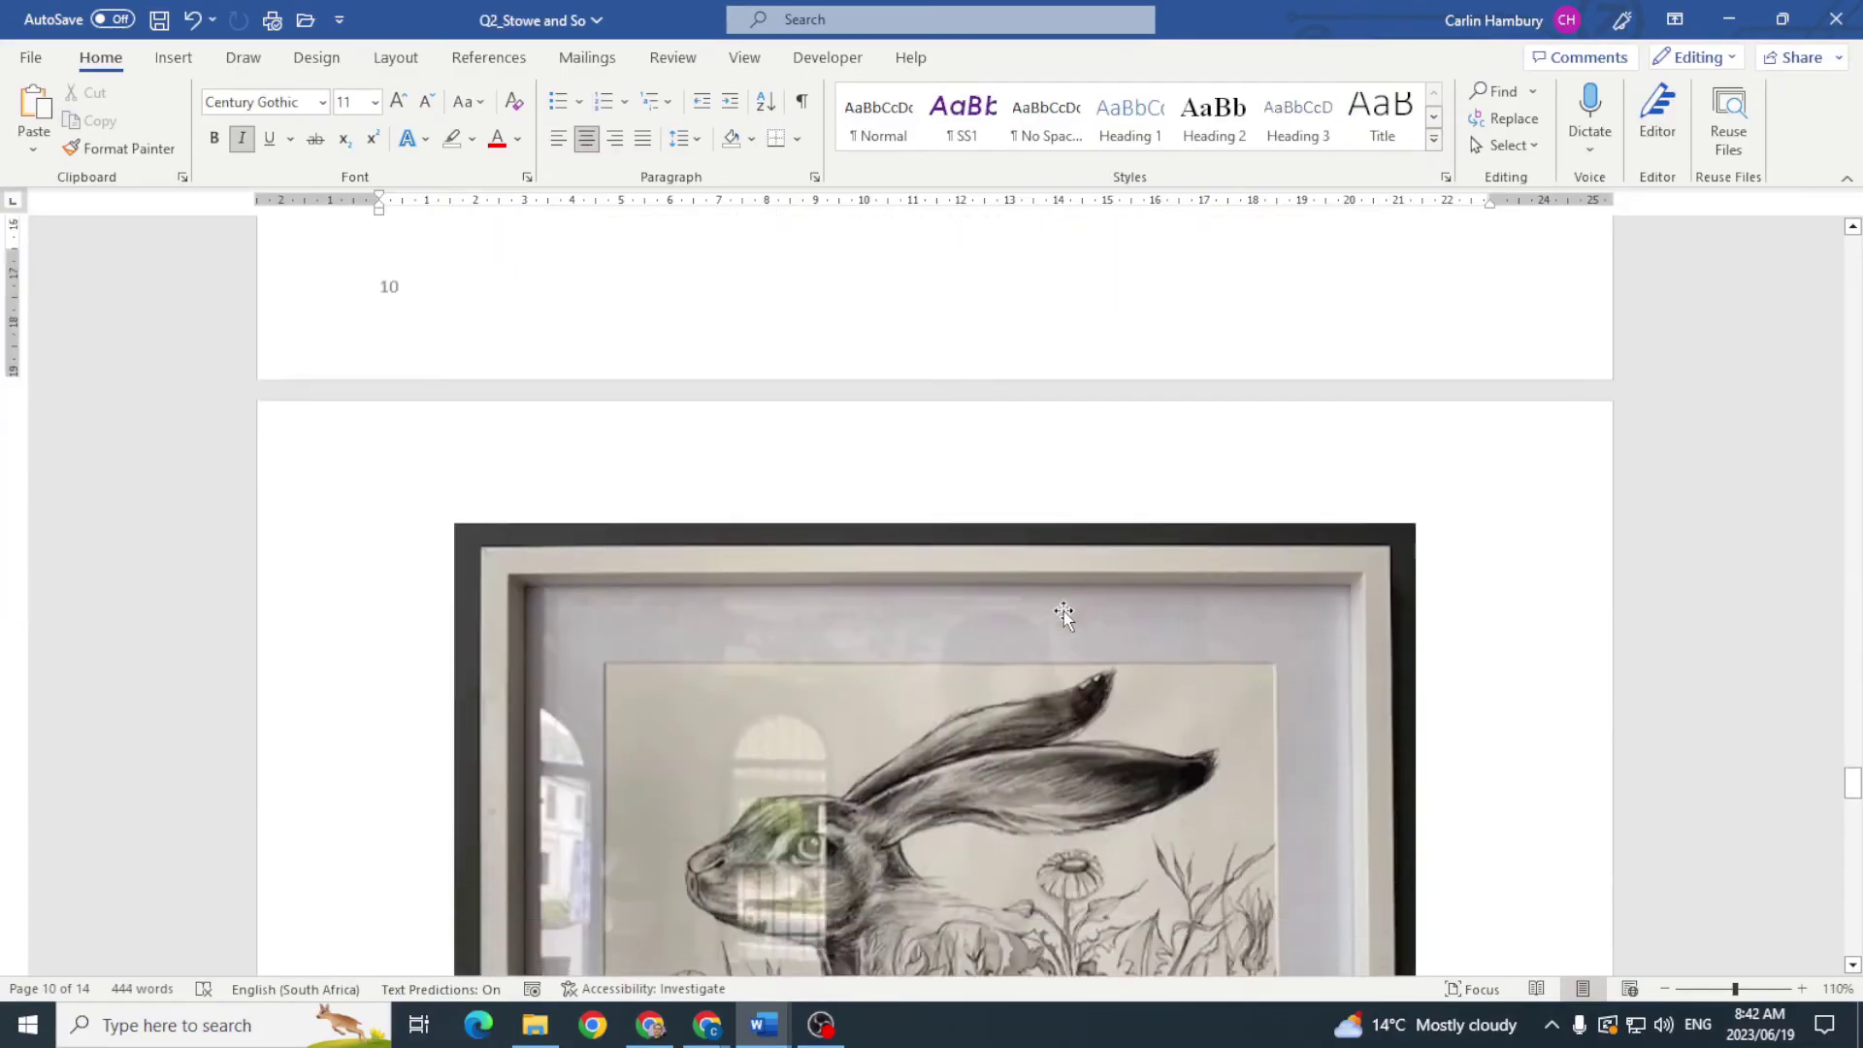
{"action": "scroll", "coordinate": [1064, 612], "scroll_direction": "down", "scroll_amount": 15}
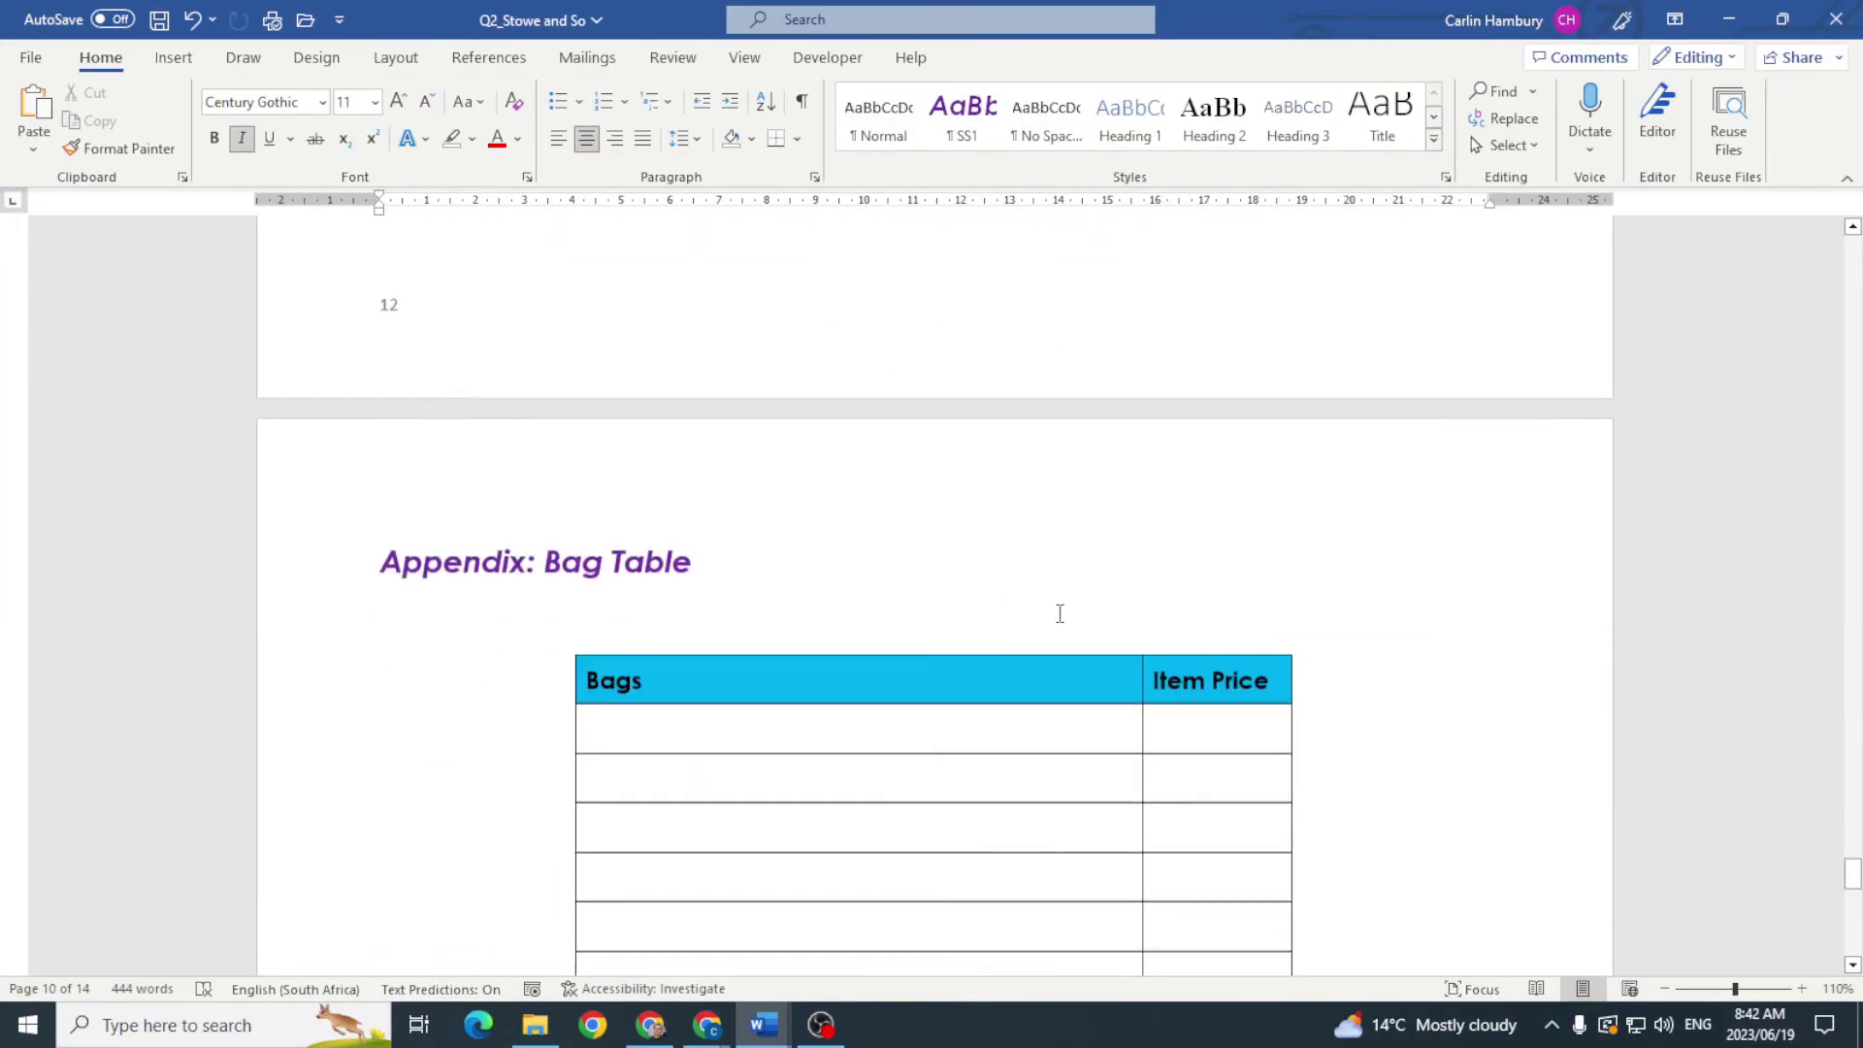
{"action": "scroll", "coordinate": [1059, 613], "scroll_direction": "up", "scroll_amount": 2}
{"action": "key", "text": "alt+Tab"}
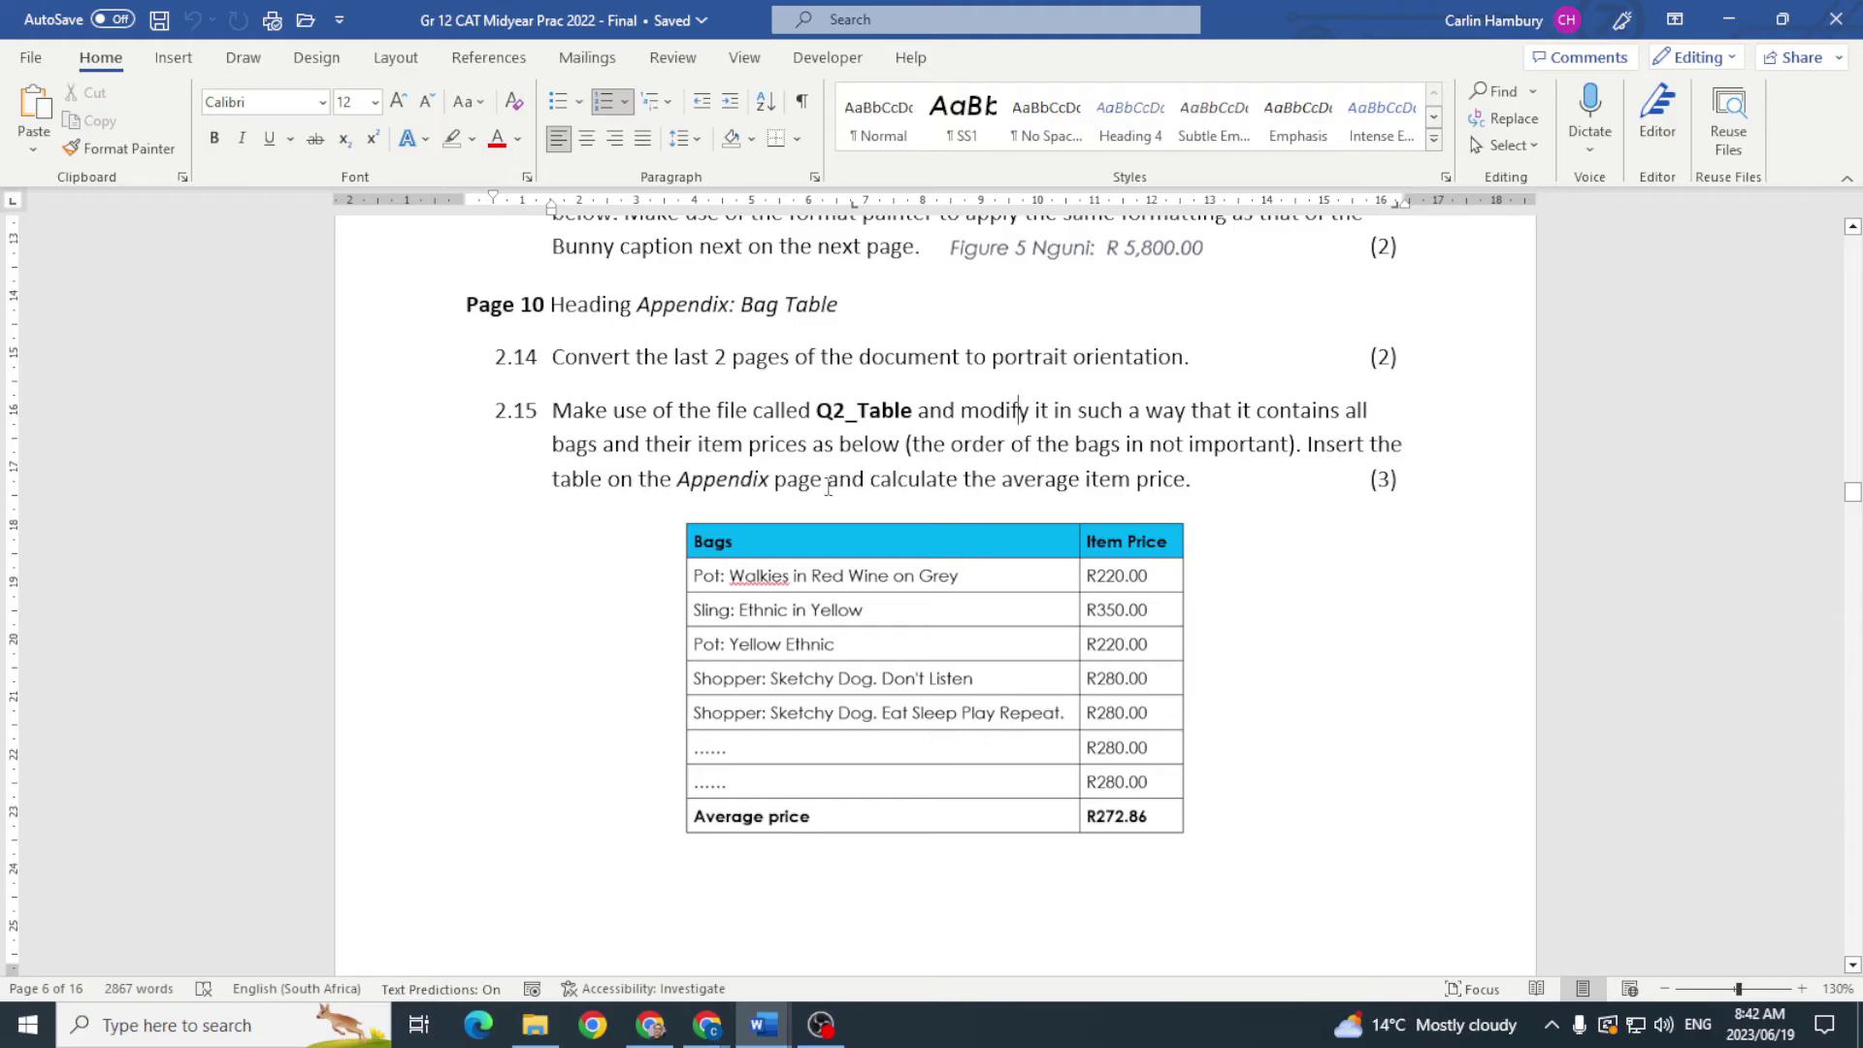
{"action": "key", "text": "alt+Tab"}
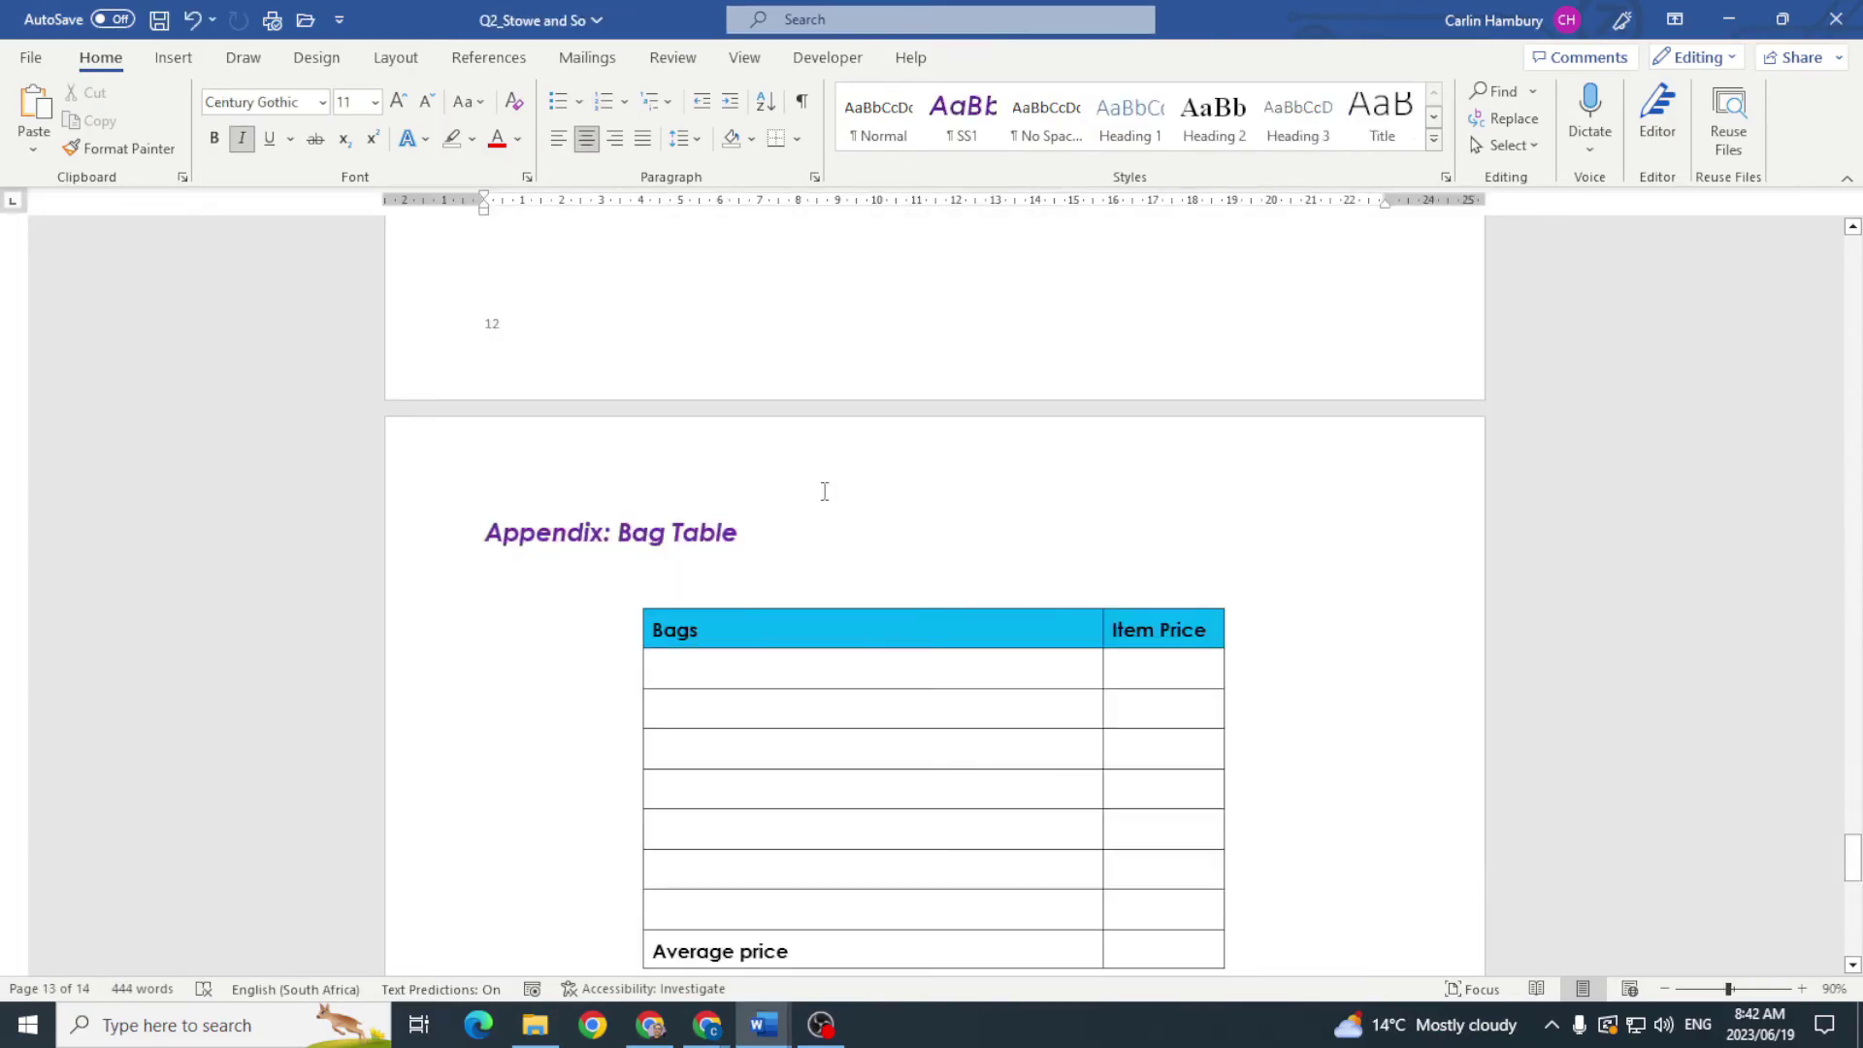
Step: Open Q2_Table from the Question 2 folder and compare its table with the example in task 2.15 of the exam paper
{"action": "left_click", "coordinate": [535, 1025]}
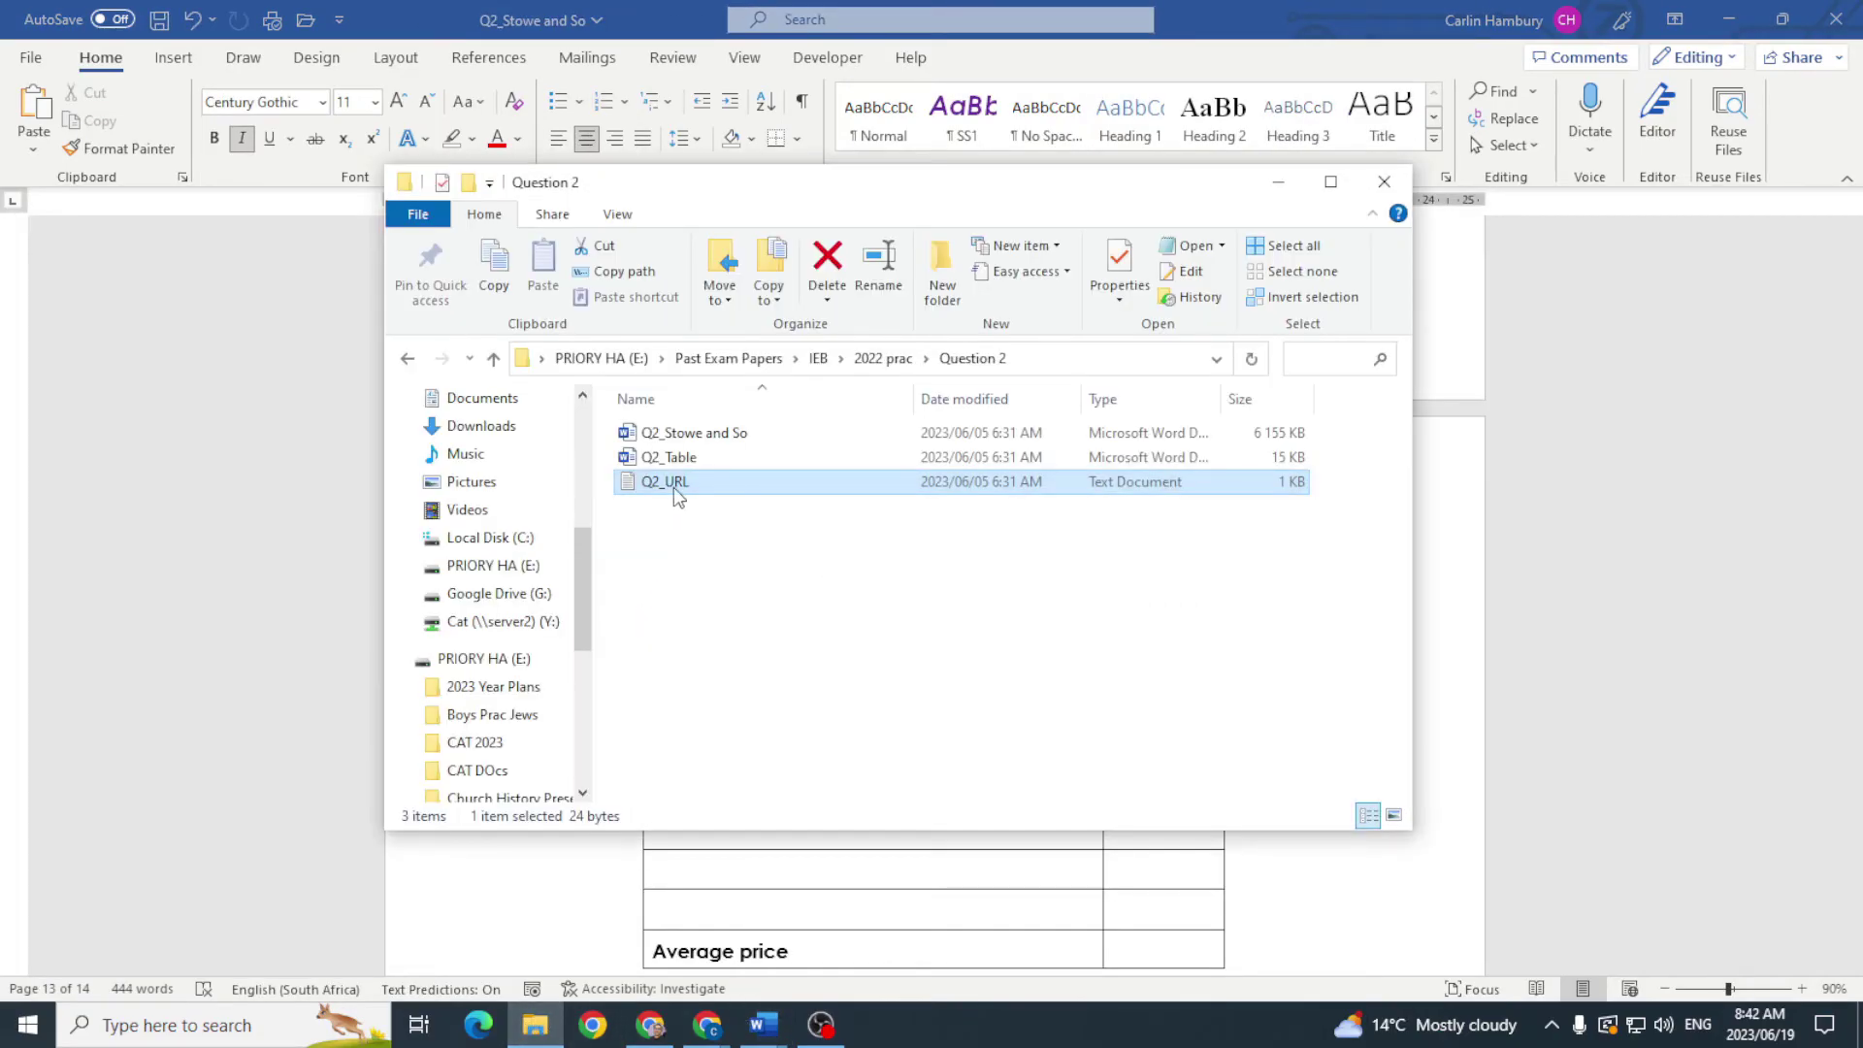
{"action": "double_click", "coordinate": [668, 458]}
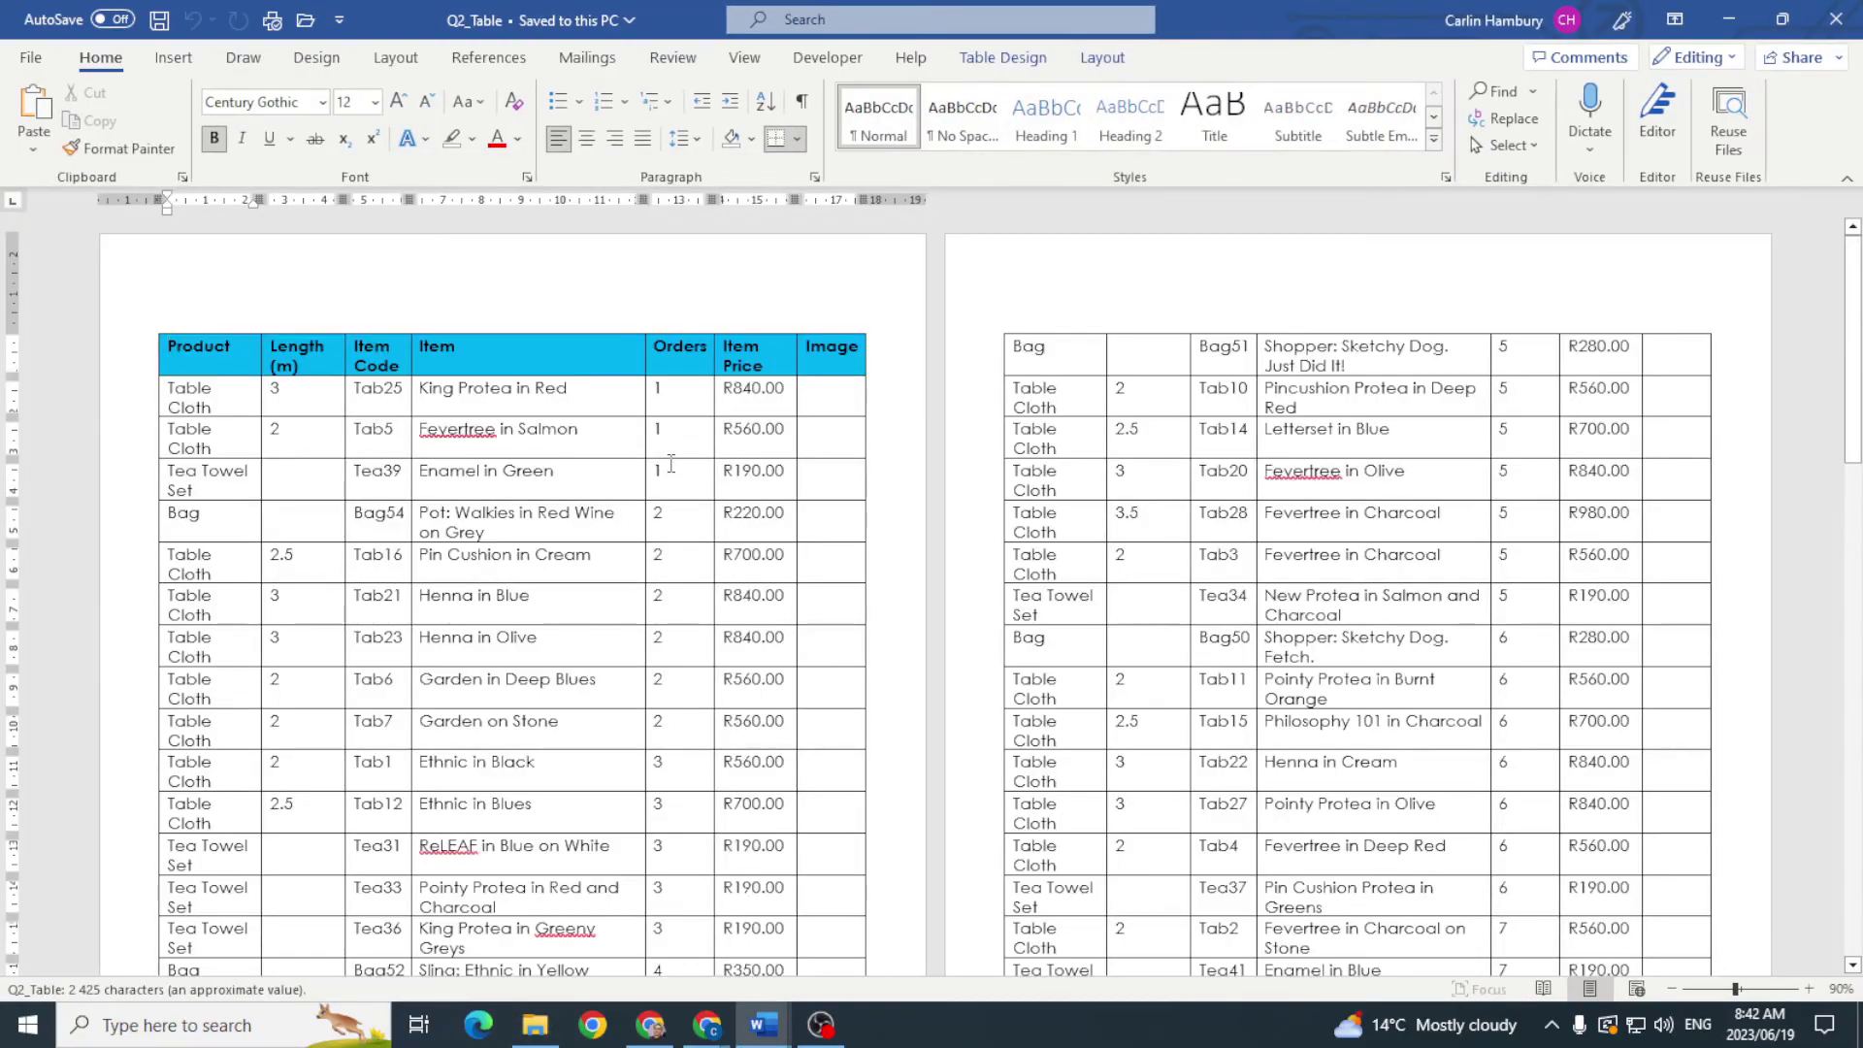
{"action": "key", "text": "alt+Tab"}
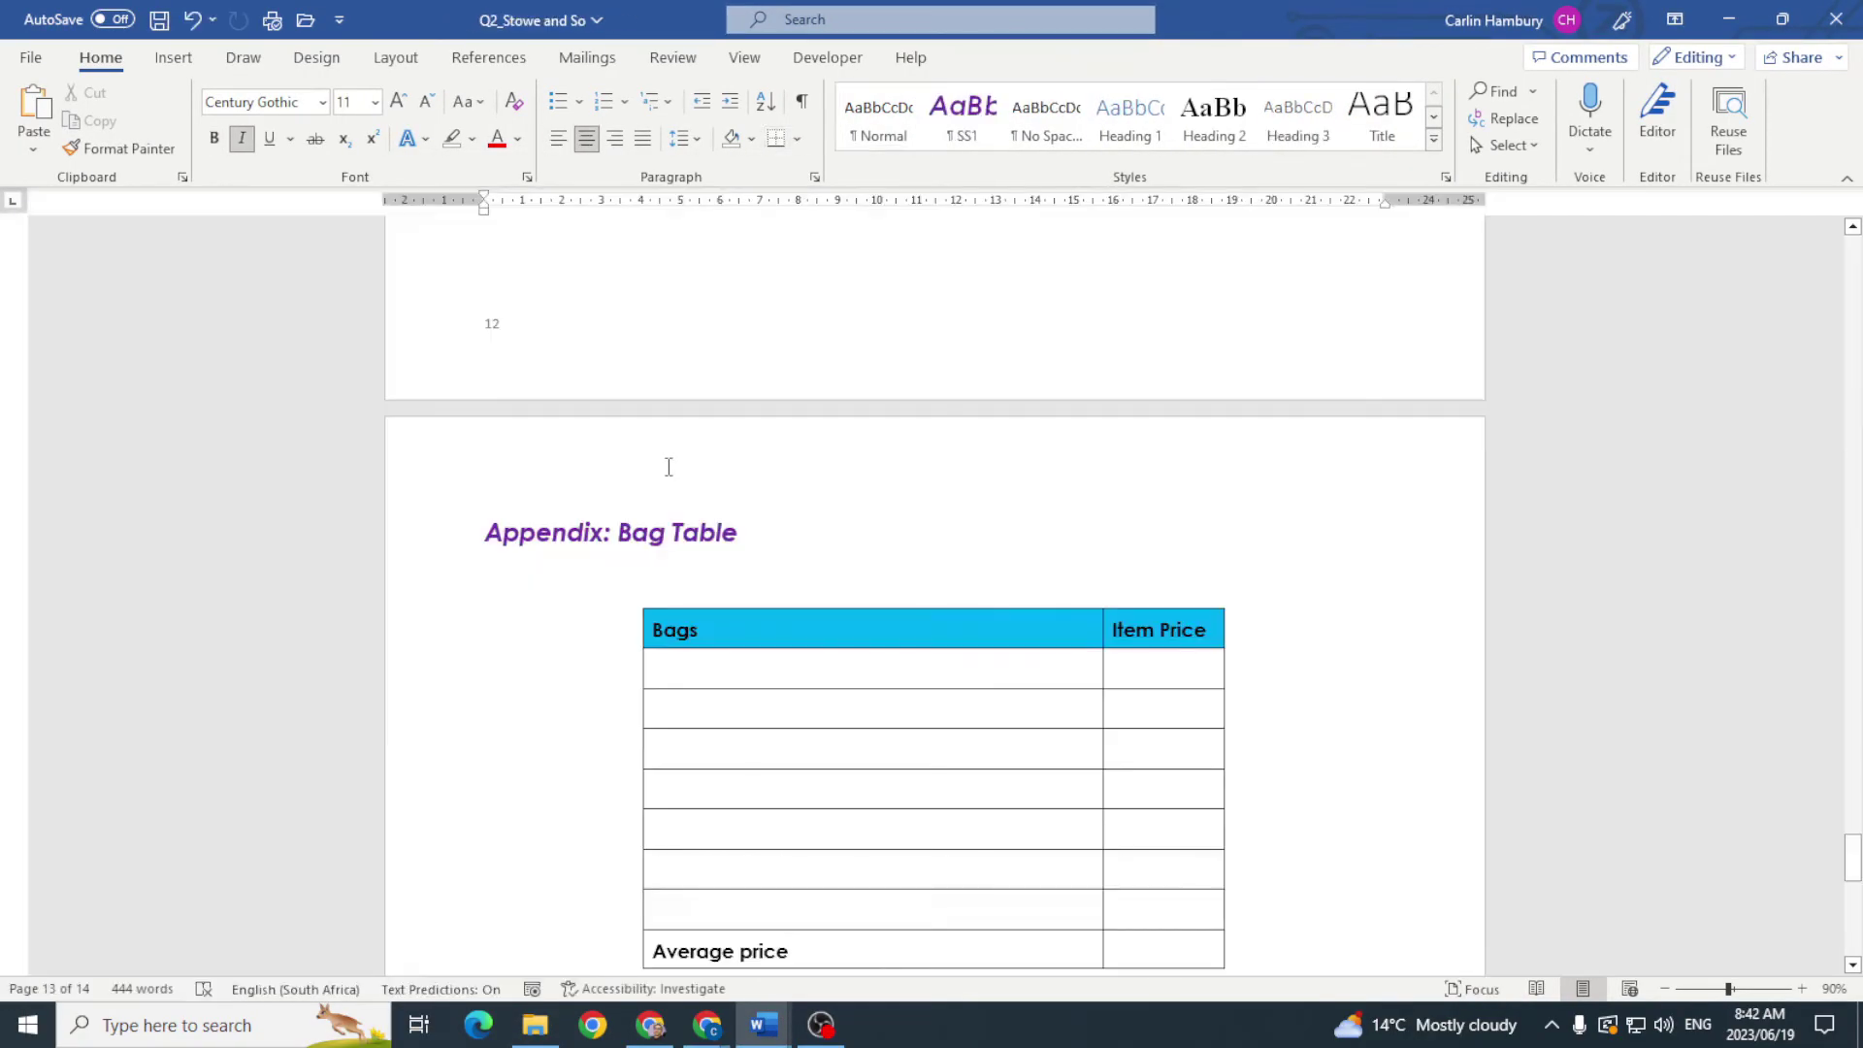
{"action": "key", "text": "alt+Tab"}
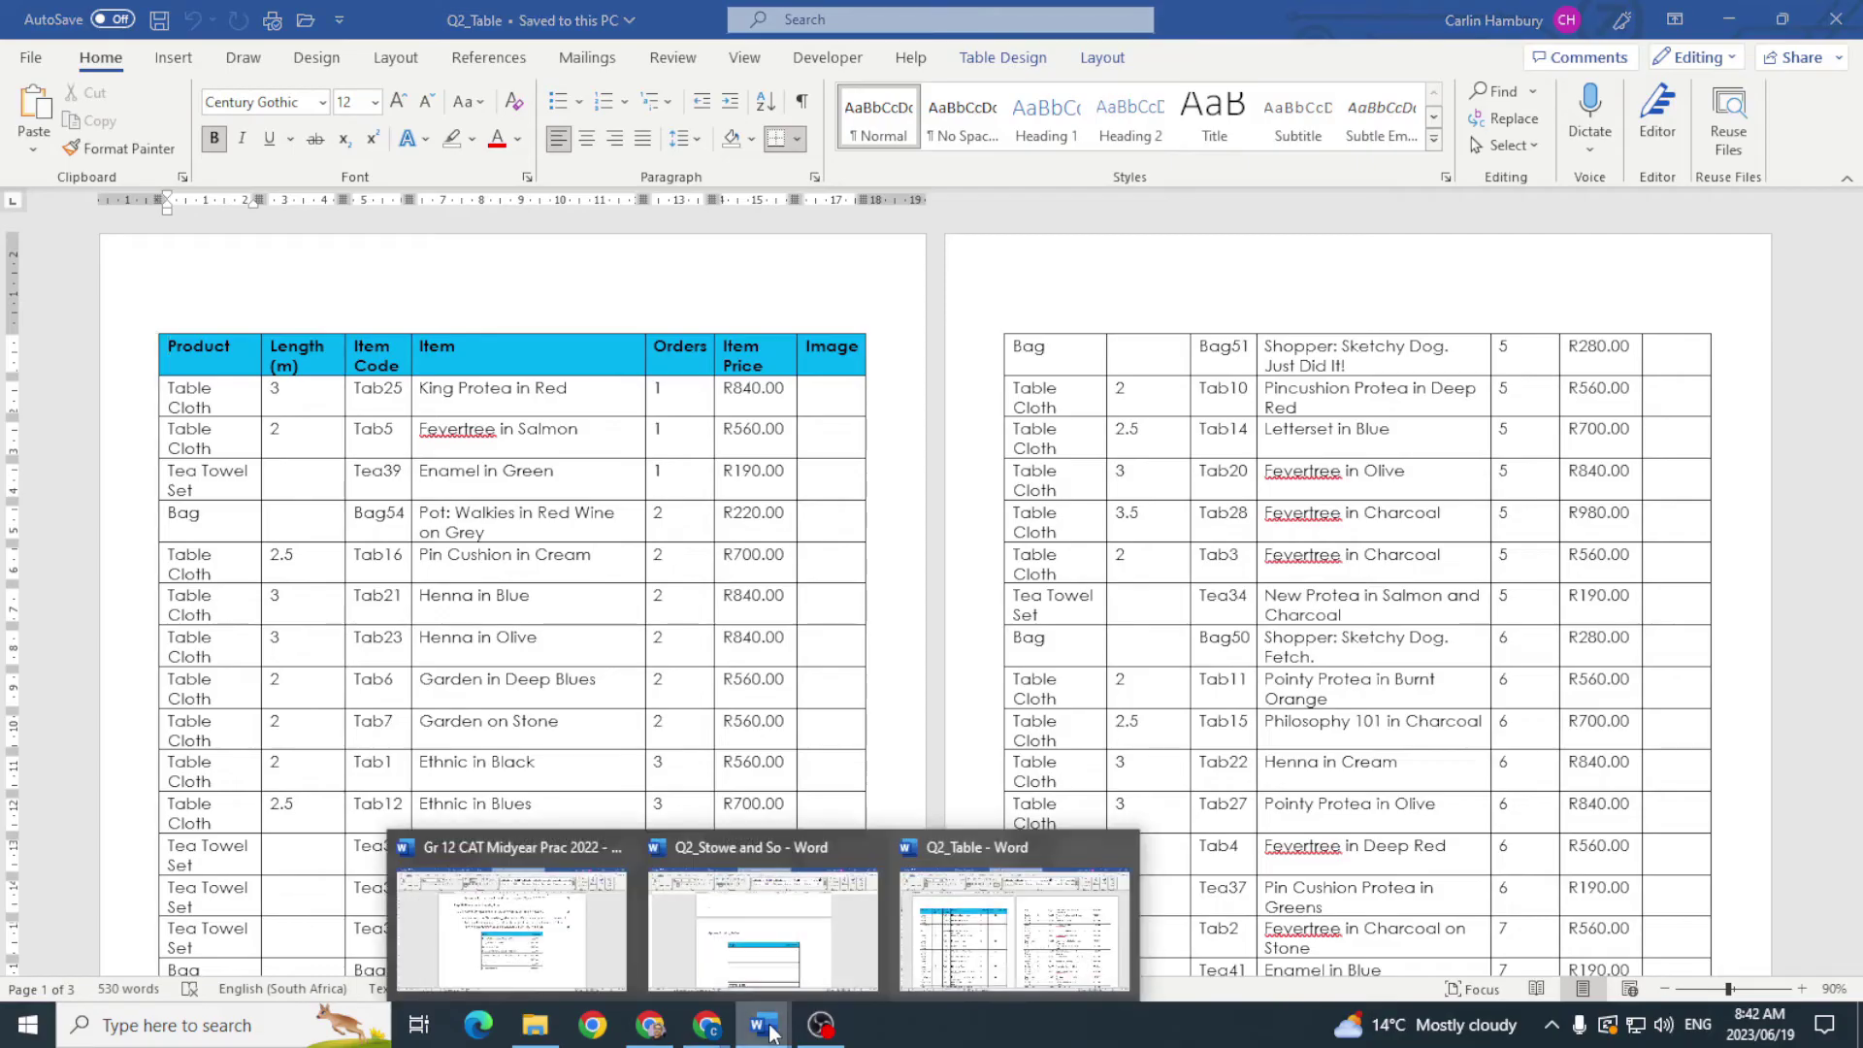
{"action": "left_click", "coordinate": [541, 947]}
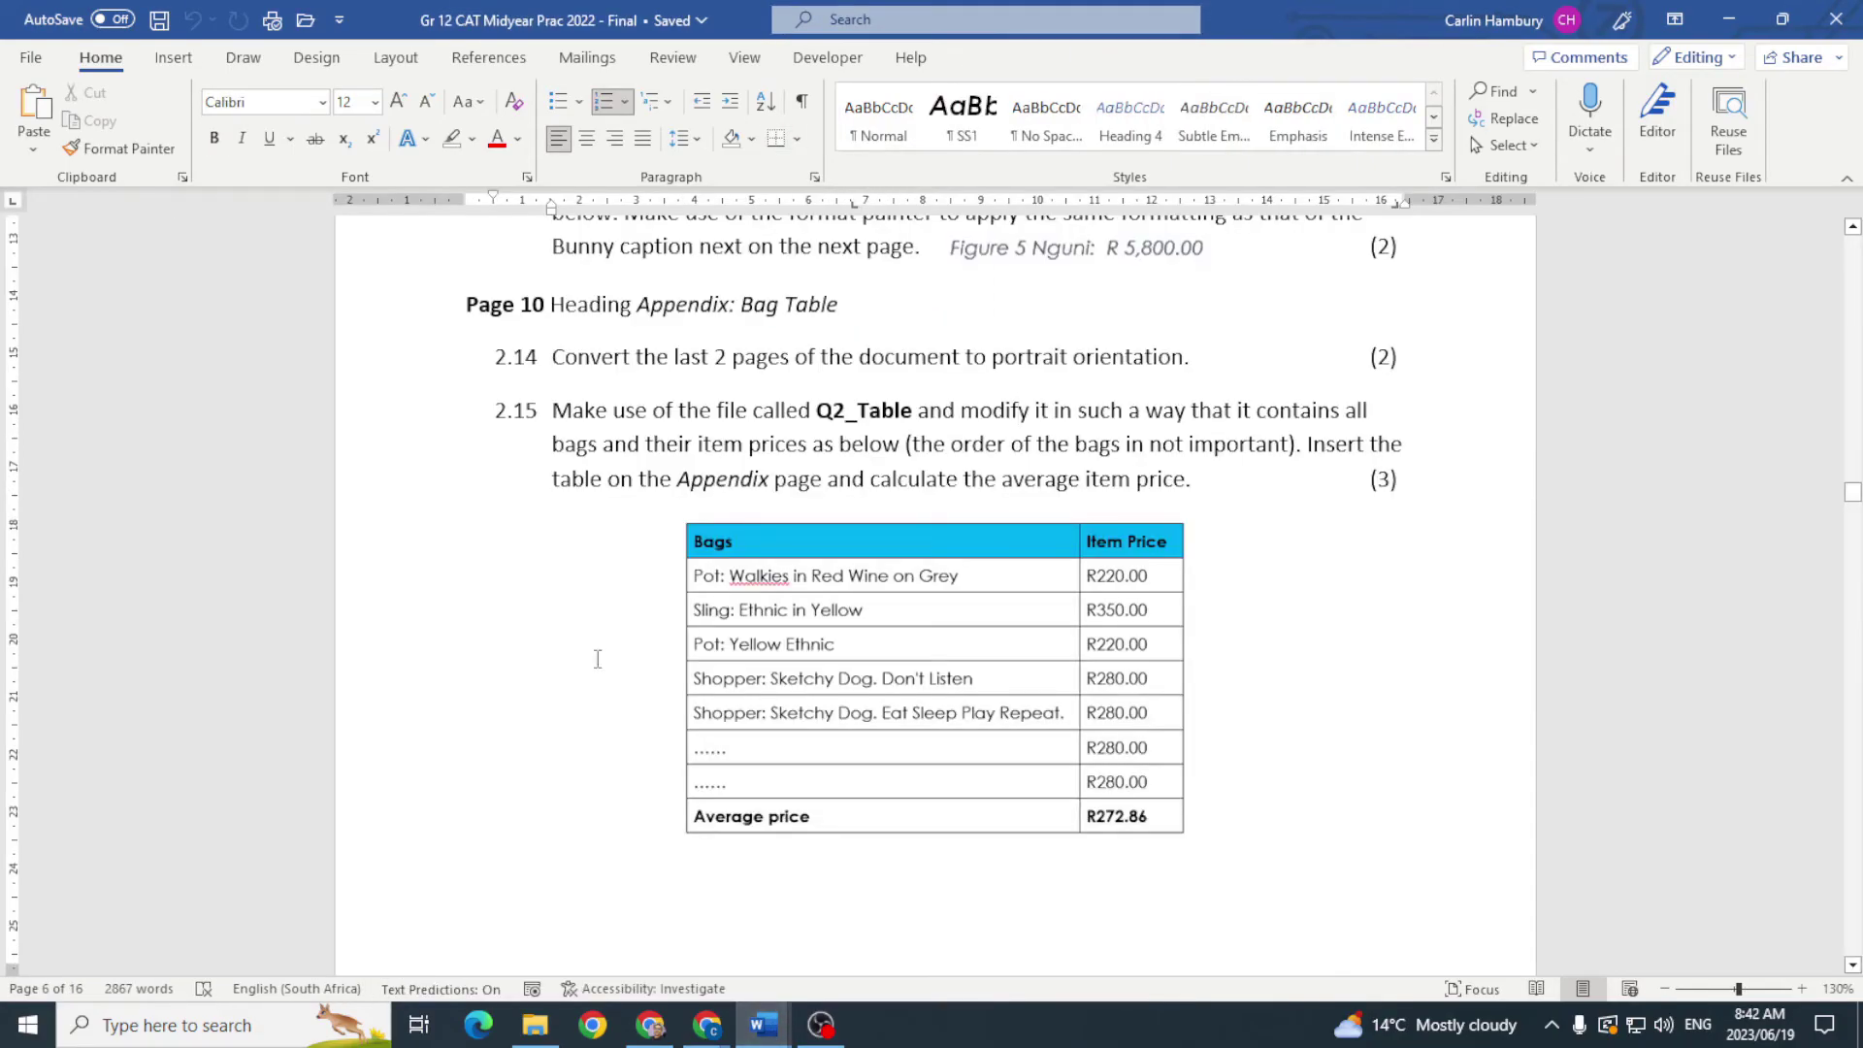
{"action": "left_click", "coordinate": [1082, 959]}
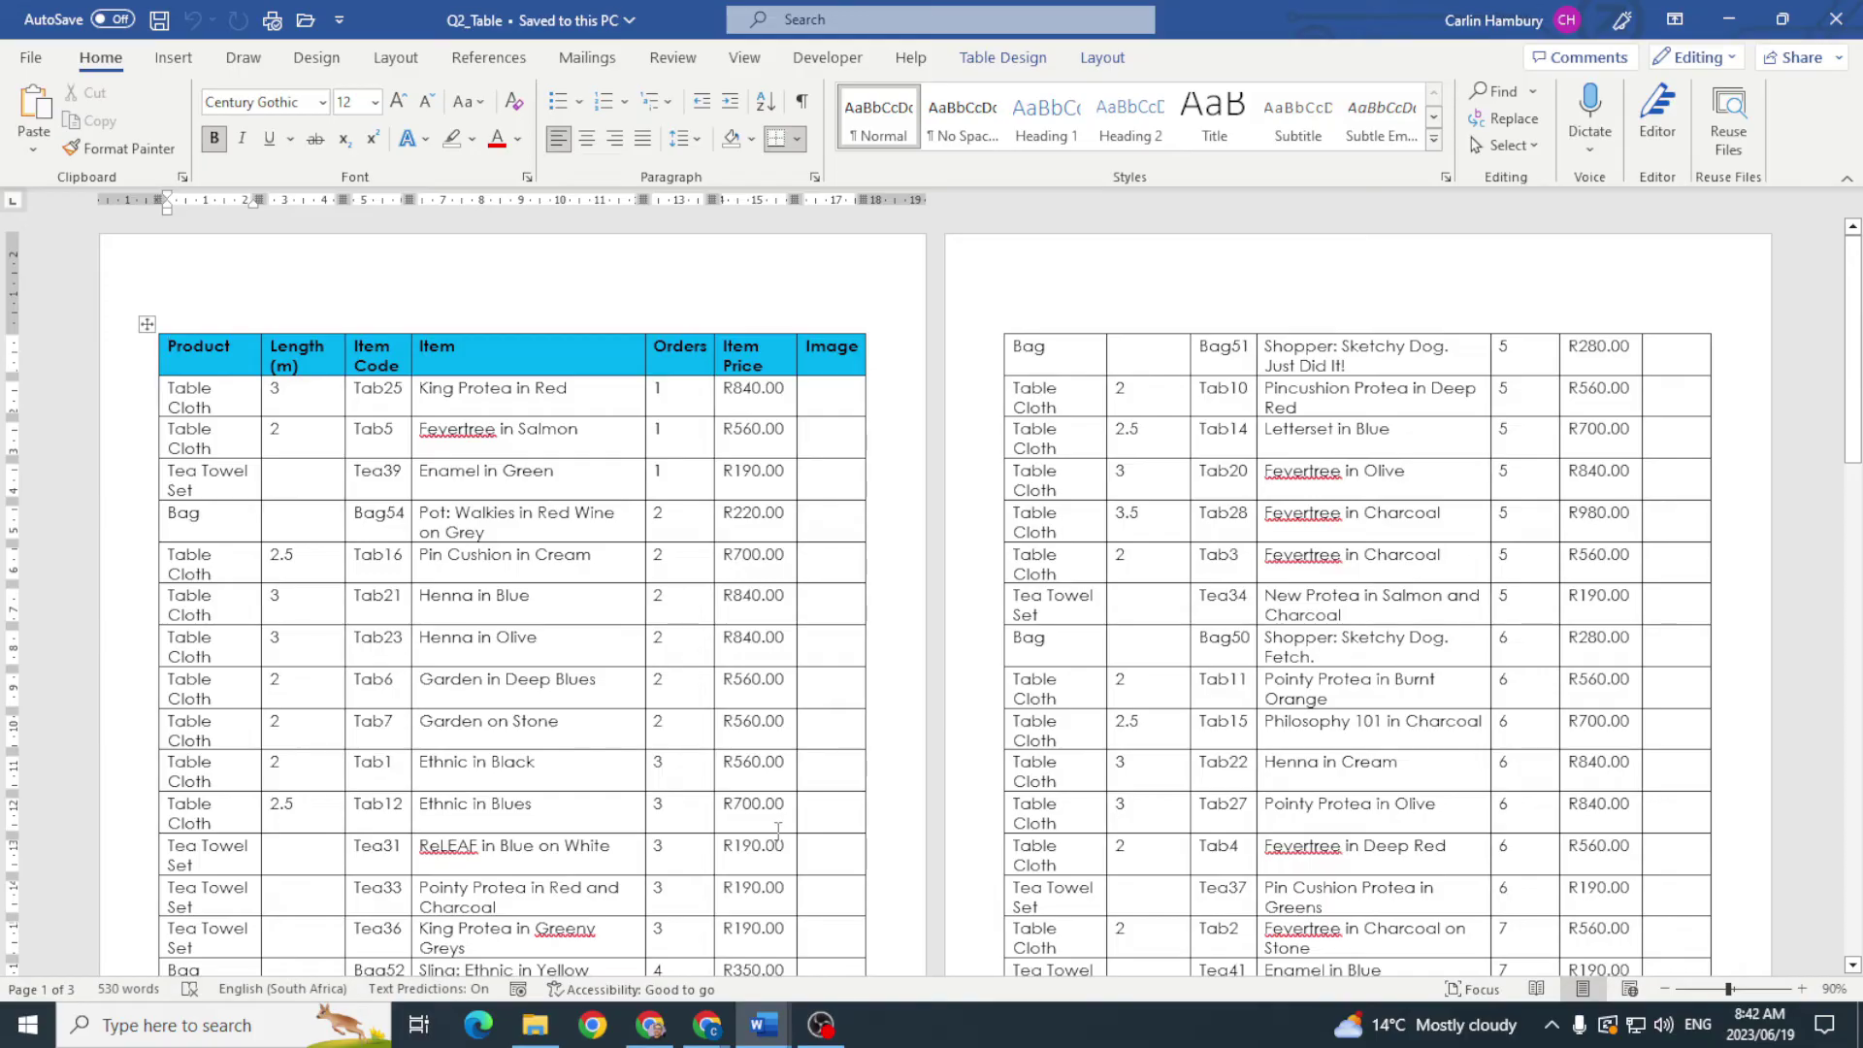
Step: Sort the whole Q2_Table table by Product as text in ascending order, keeping the header row
{"action": "left_click", "coordinate": [147, 324]}
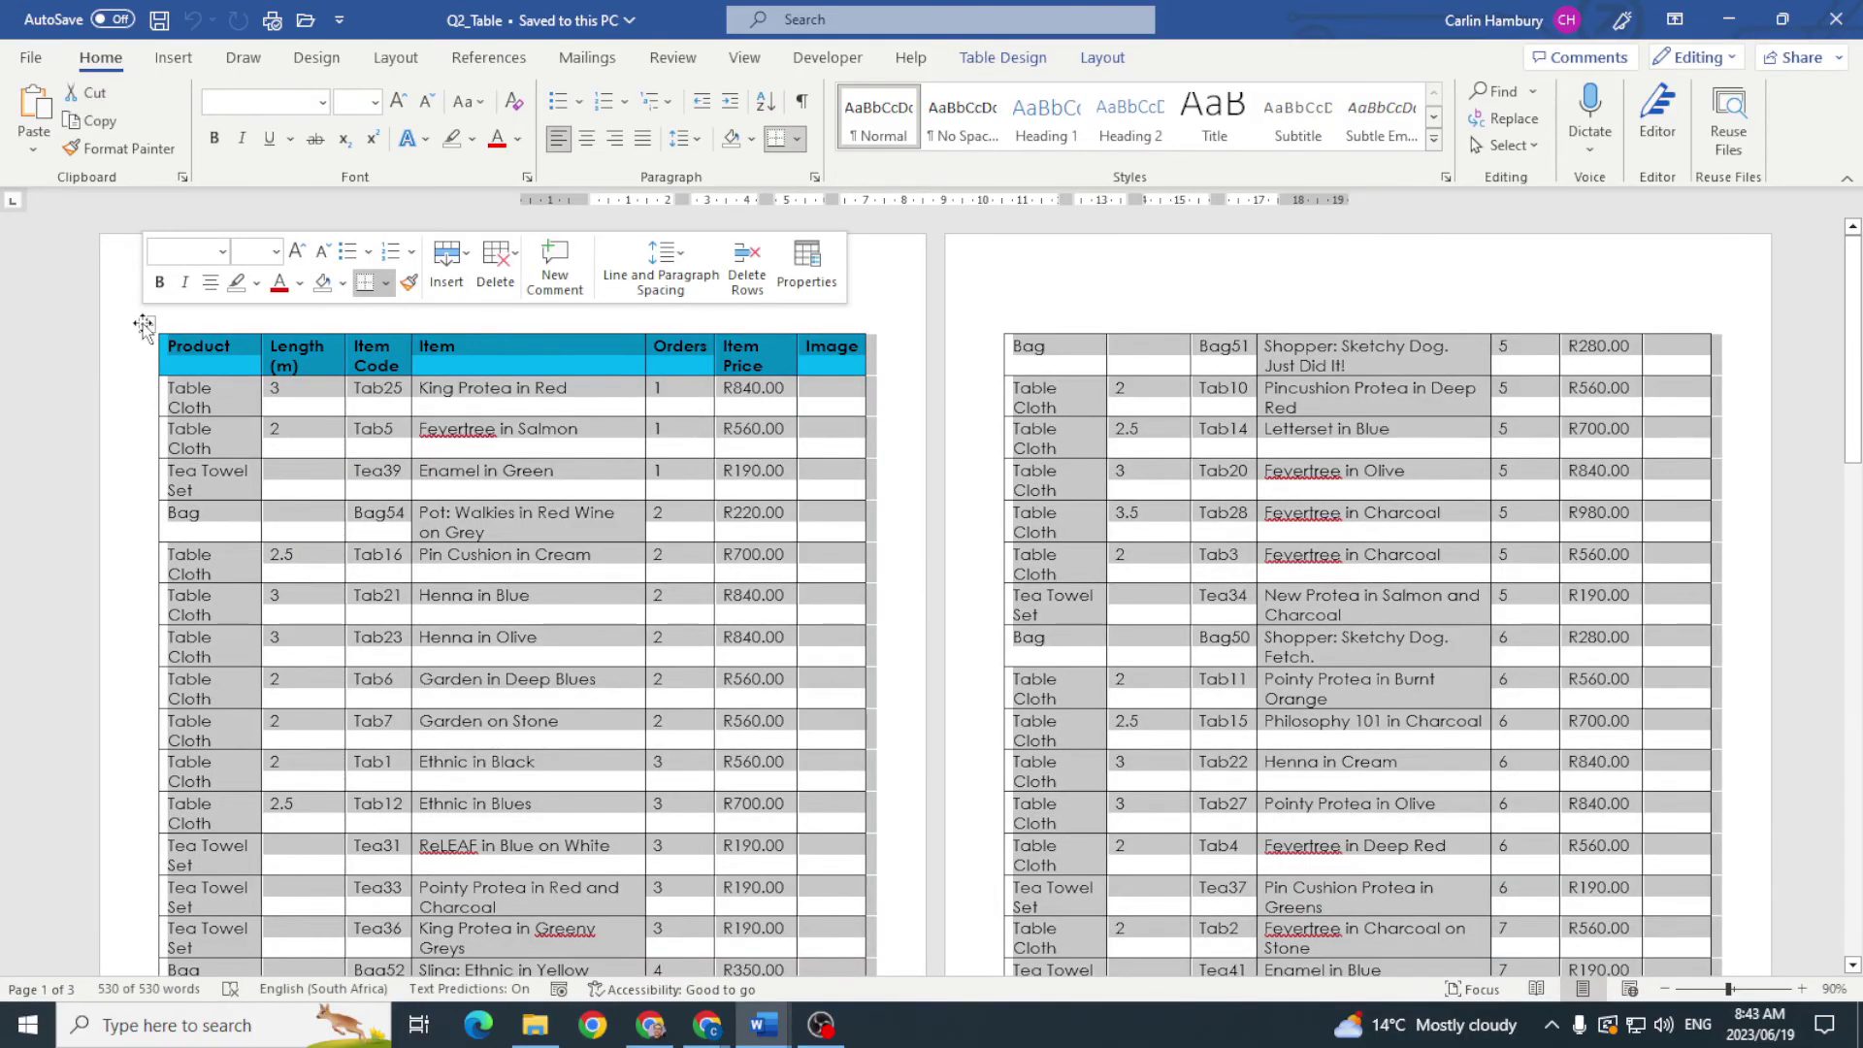
{"action": "left_click", "coordinate": [1006, 60]}
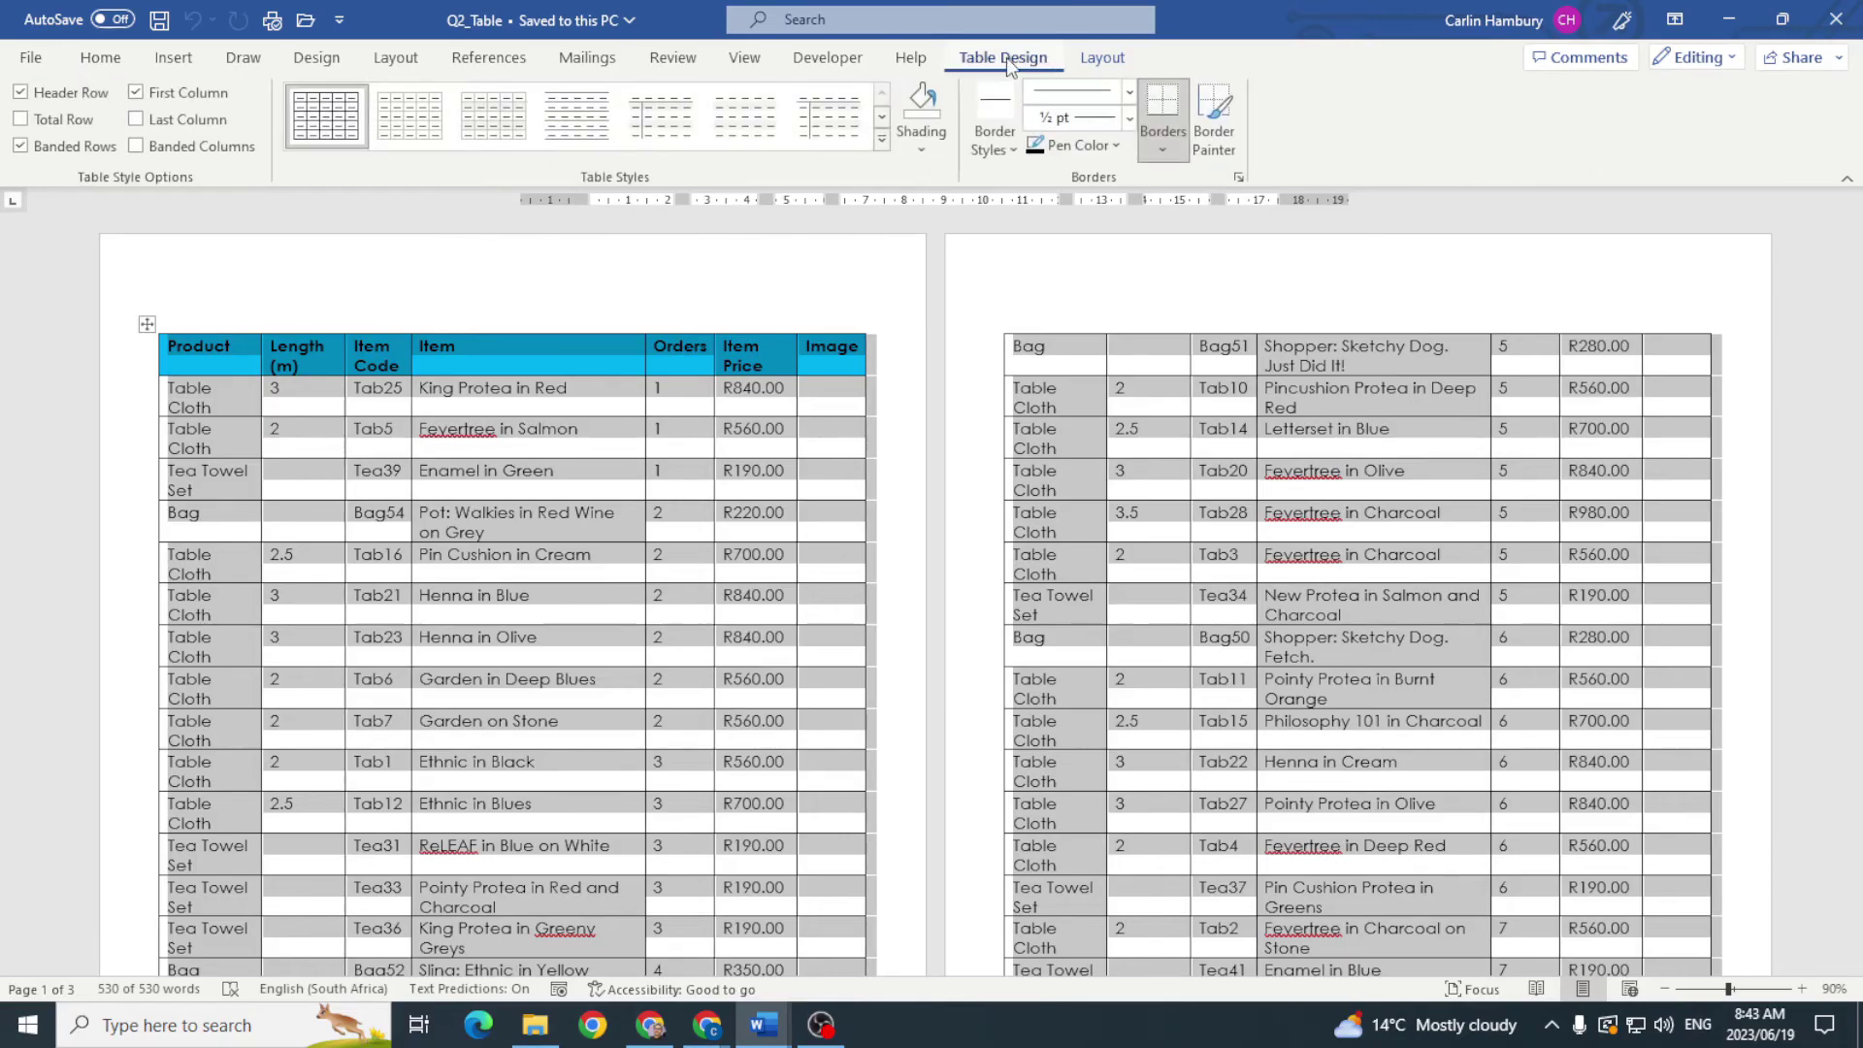
{"action": "left_click", "coordinate": [1101, 58]}
{"action": "left_click", "coordinate": [1417, 136]}
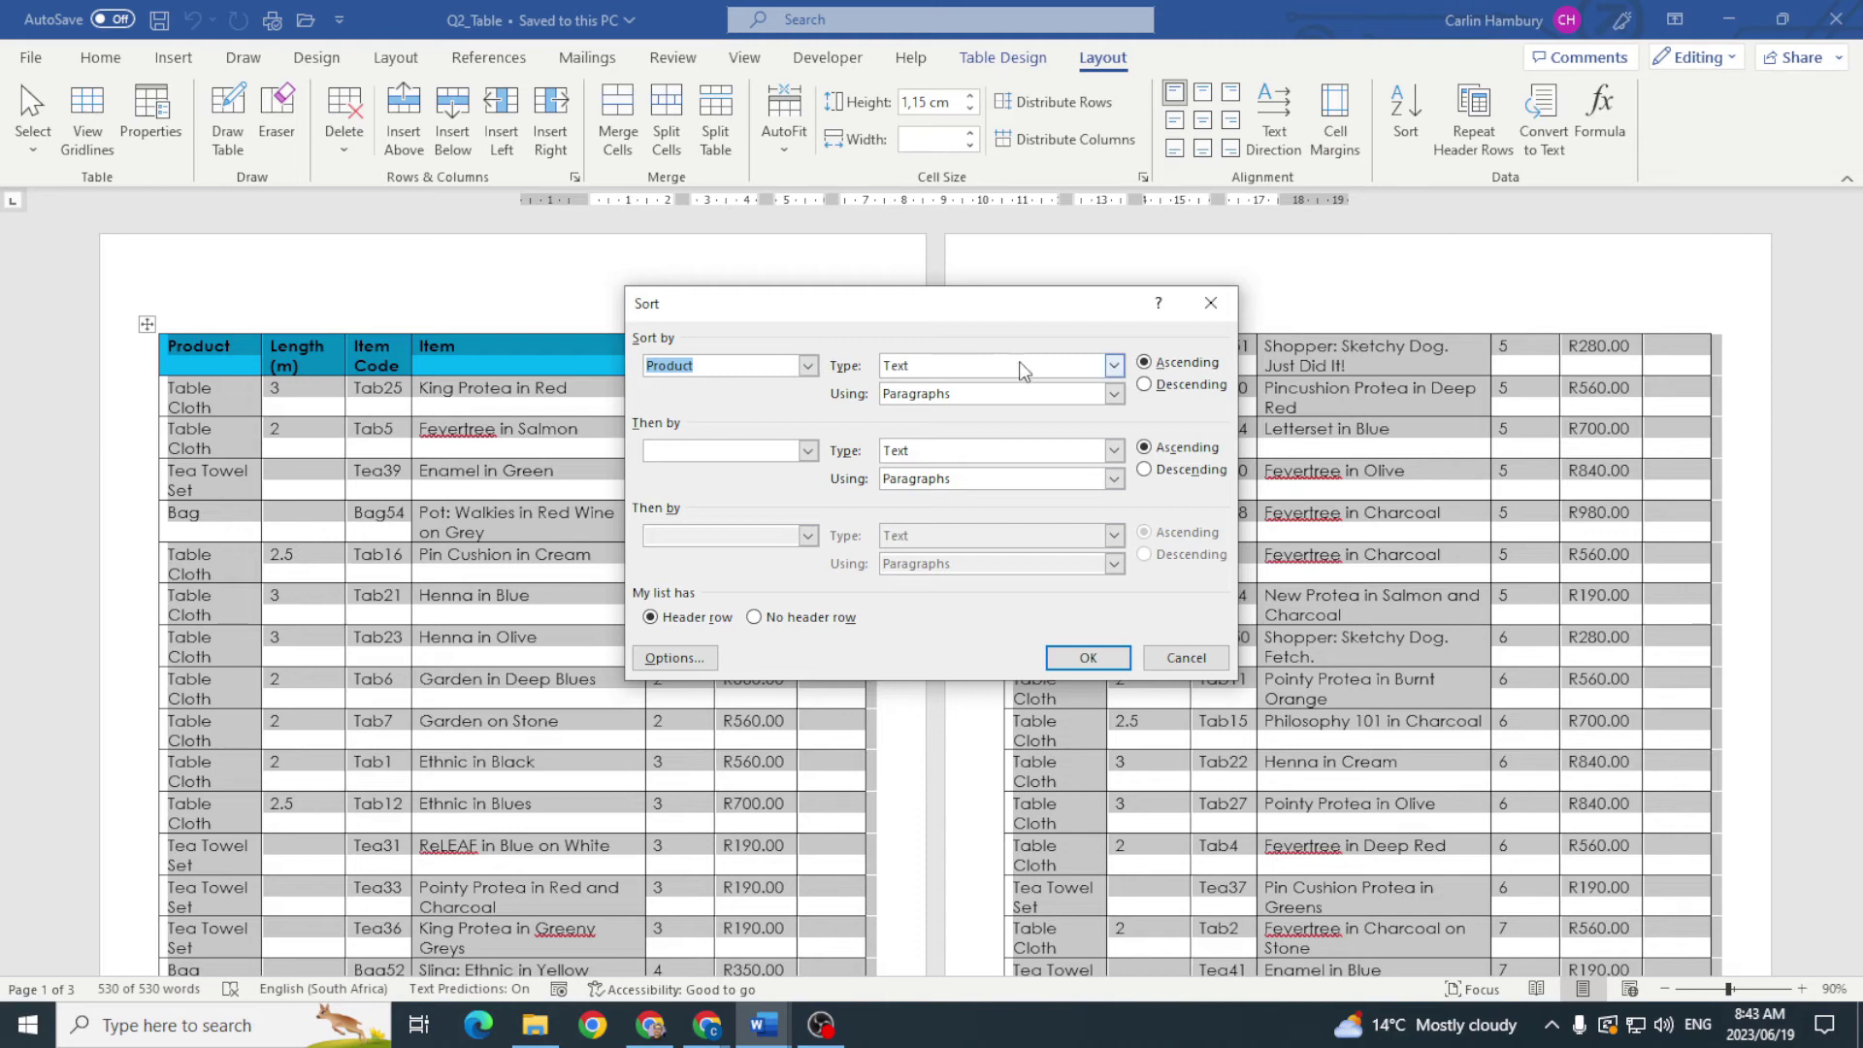
{"action": "left_click", "coordinate": [1114, 366]}
{"action": "left_click", "coordinate": [1114, 366]}
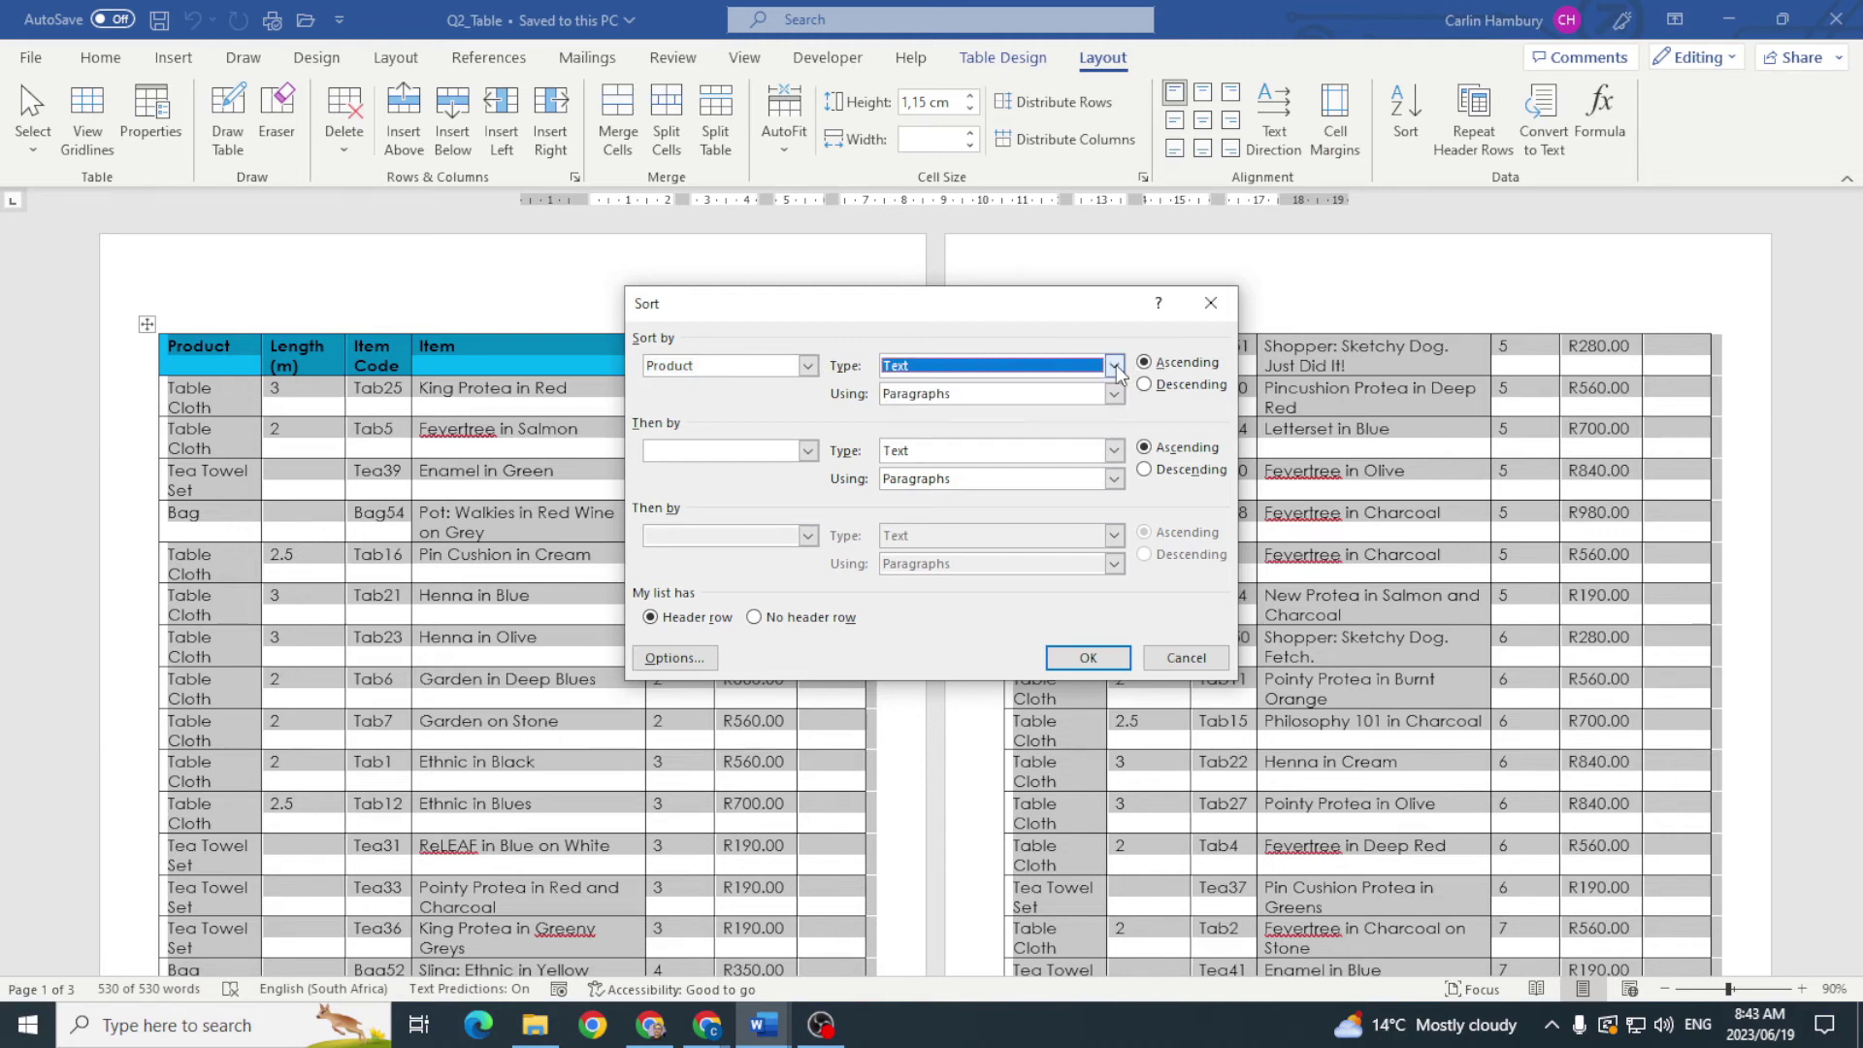
{"action": "left_click", "coordinate": [1089, 659]}
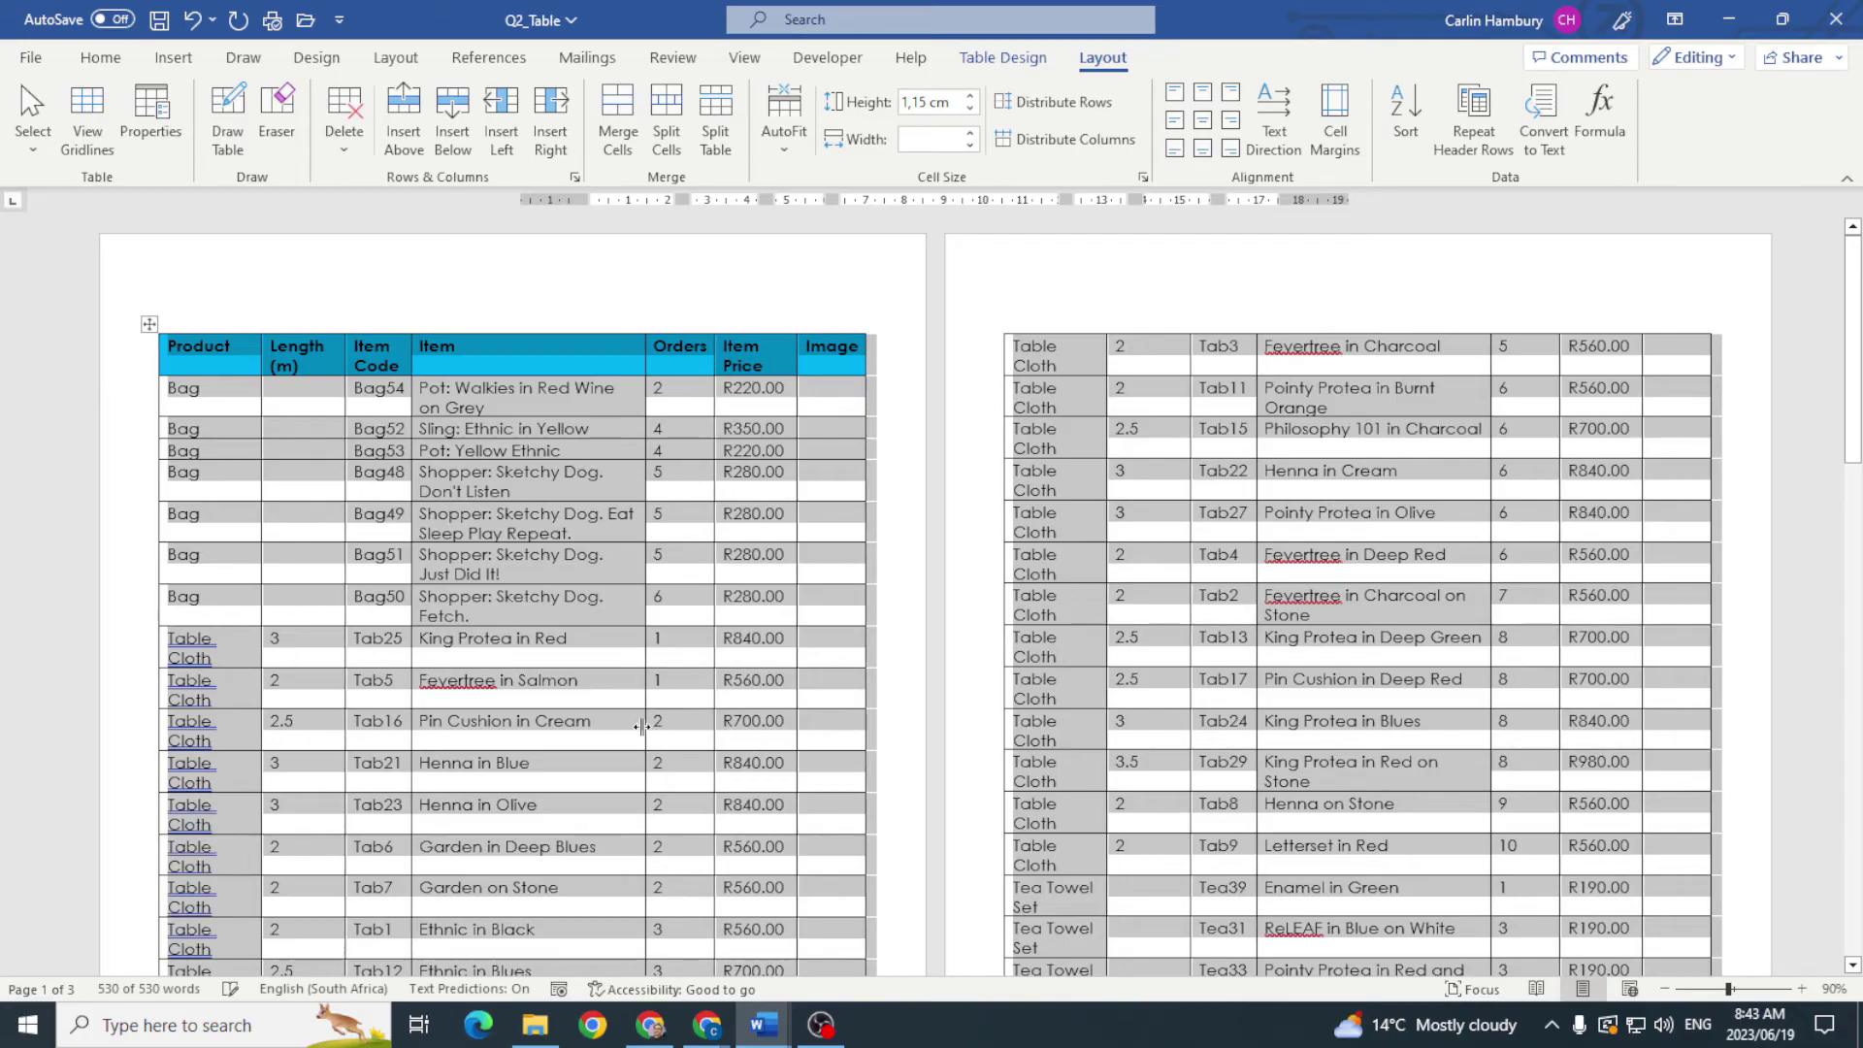
Step: Check the bag rows in Q2_Table against the example table in task 2.15 of the exam paper
{"action": "key", "text": "alt+Tab"}
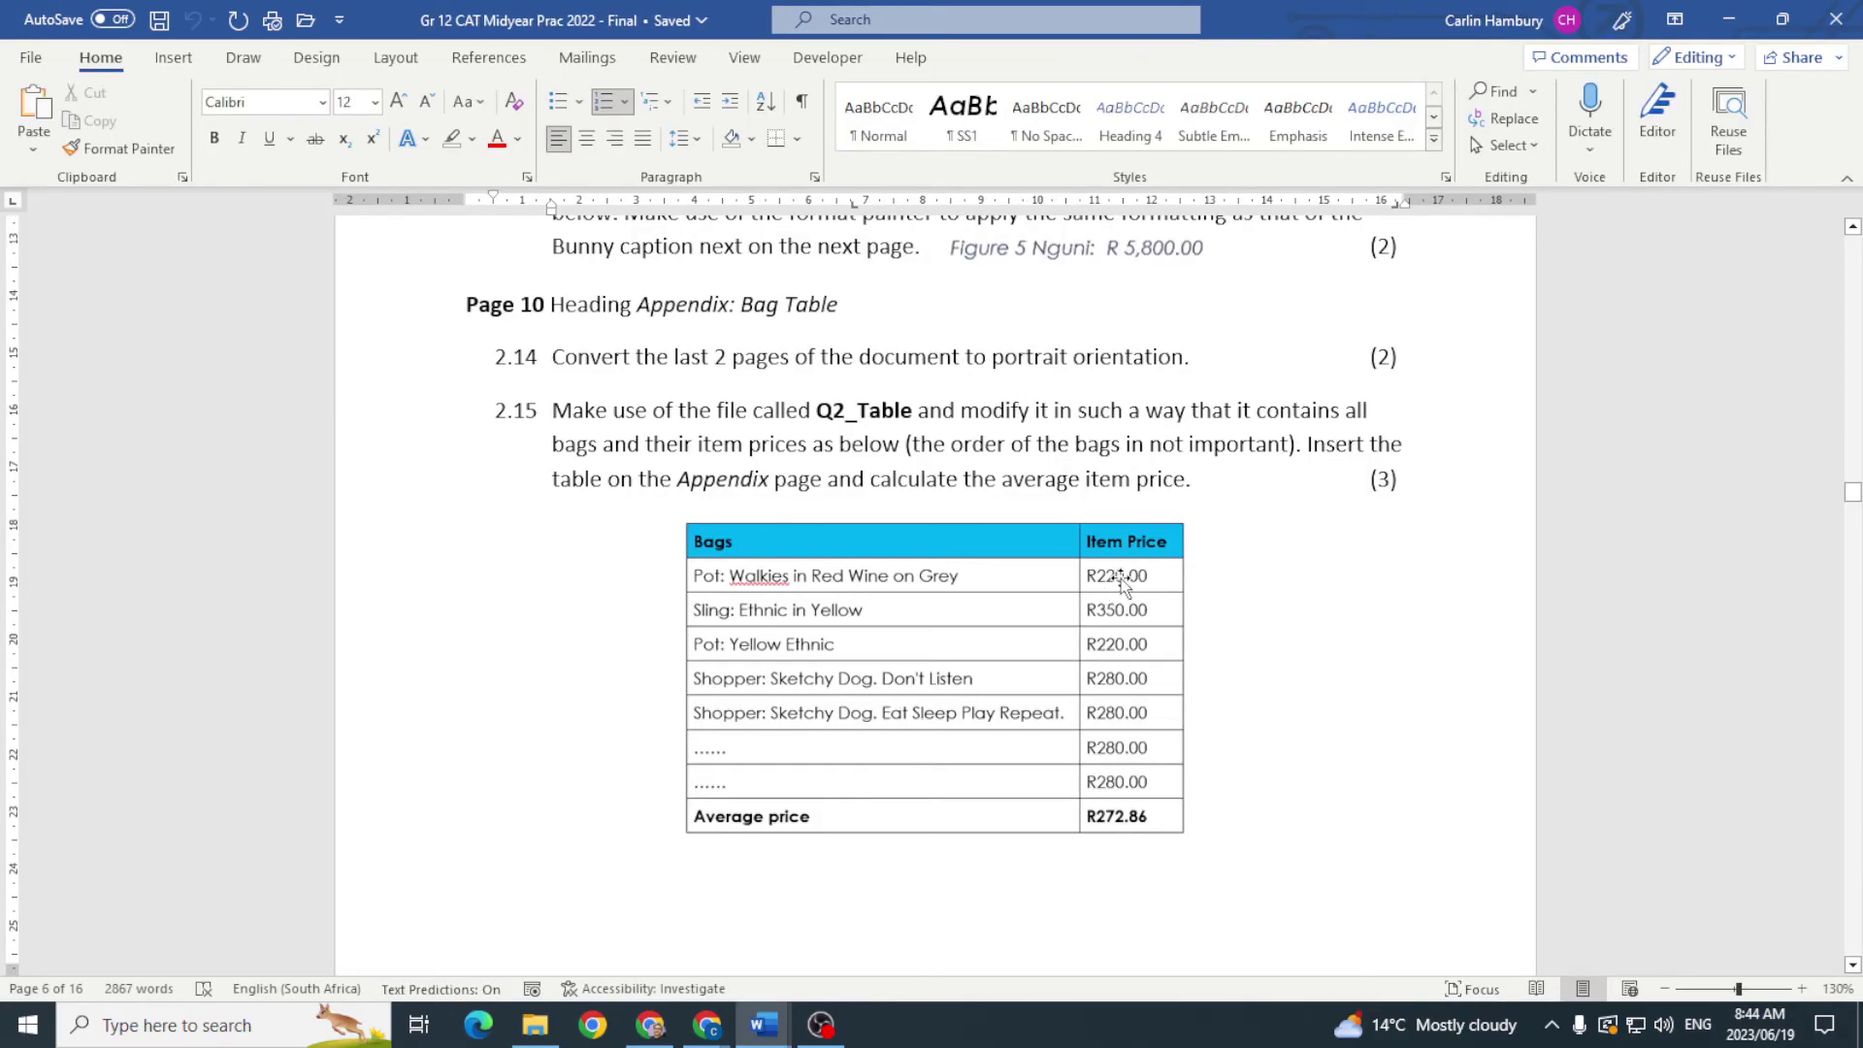
{"action": "mouse_move", "coordinate": [766, 1024]}
{"action": "left_click", "coordinate": [1050, 980]}
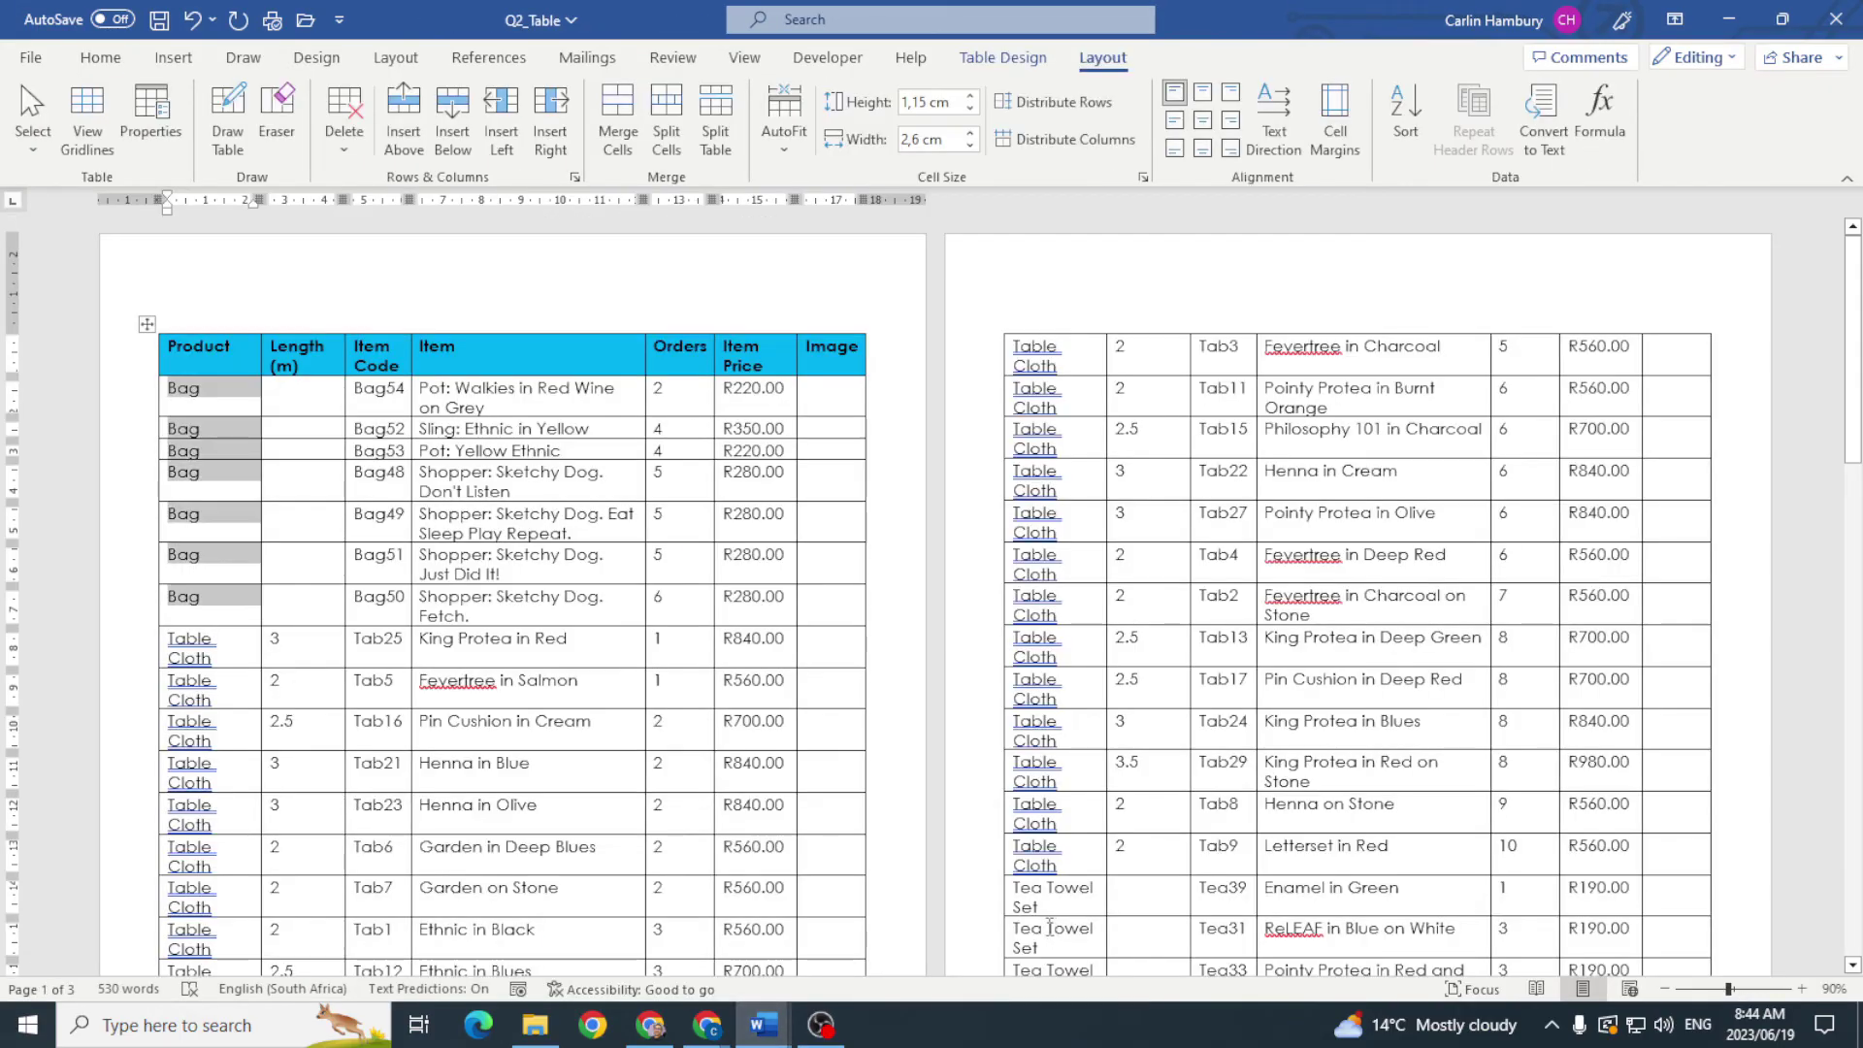
Step: Copy the seven bag item names from Q2_Table and paste them over the Bag entries in the Appendix table of Q2_Stowe and So
{"action": "left_click", "coordinate": [724, 602]}
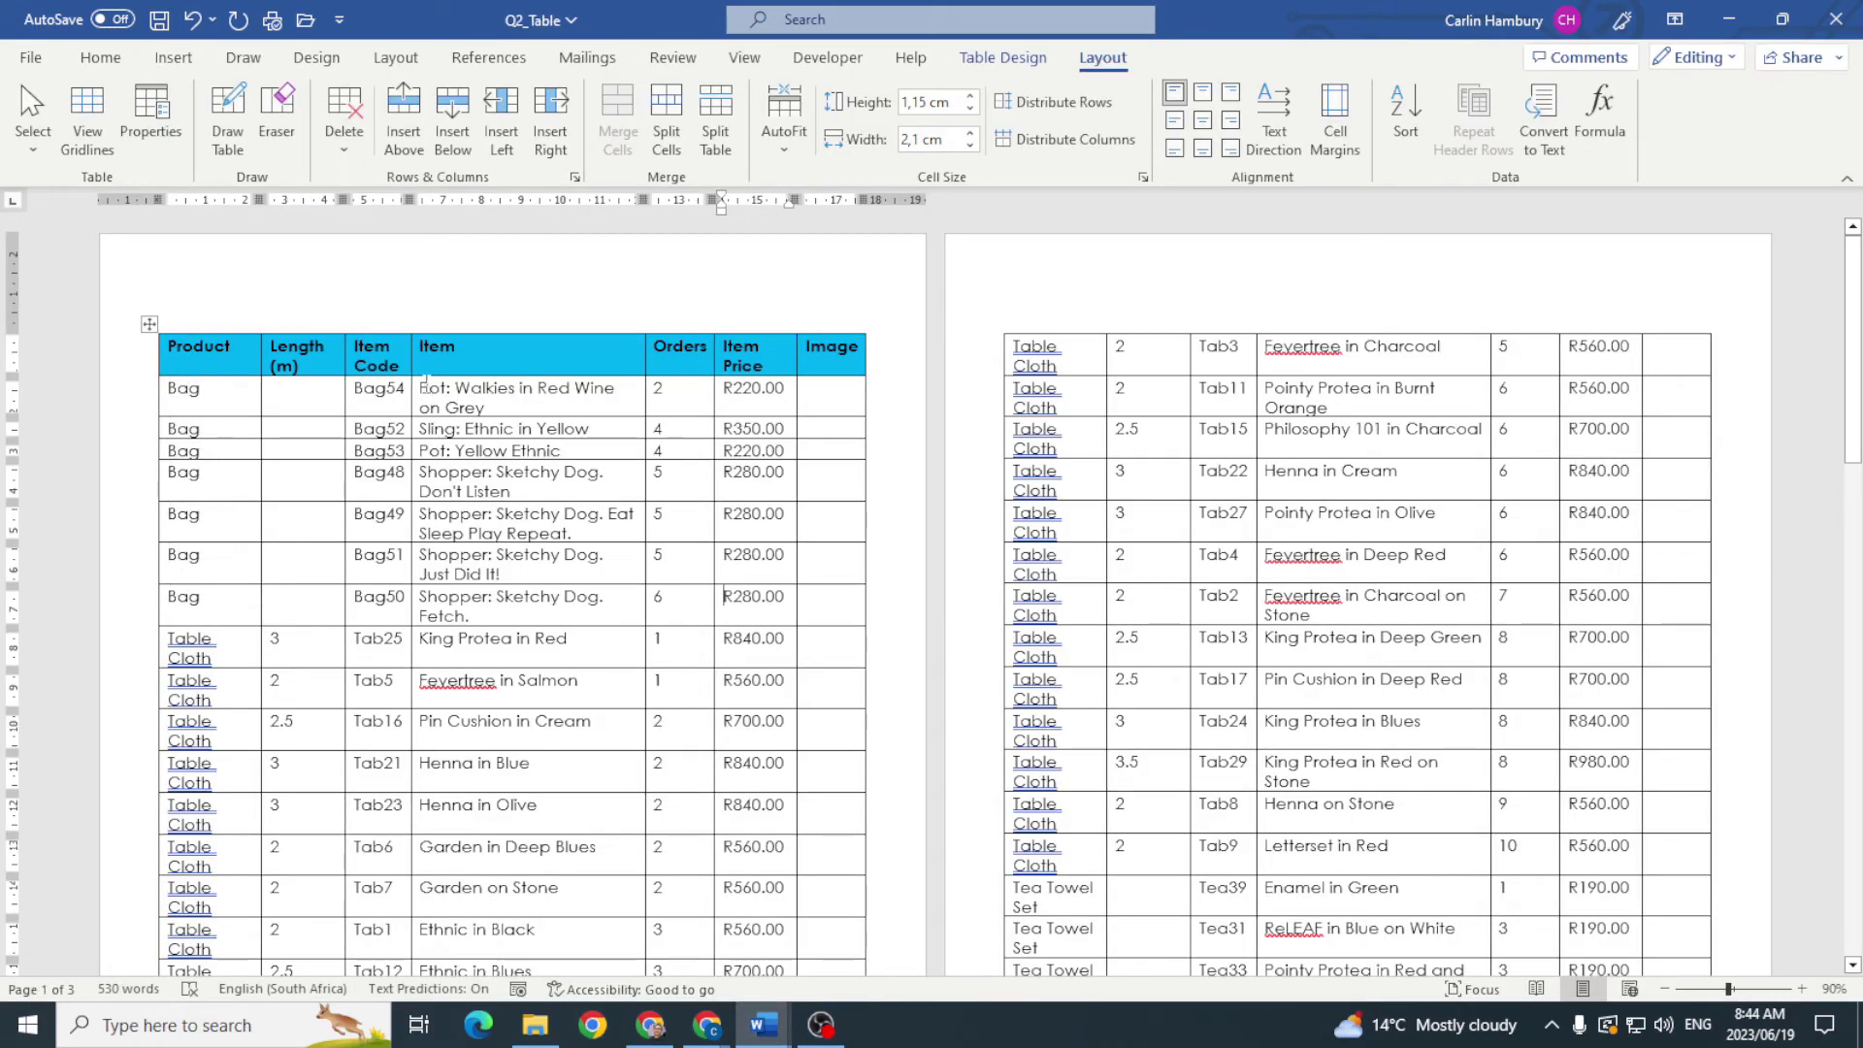
{"action": "left_click_drag", "start_coordinate": [425, 382], "coordinate": [535, 597]}
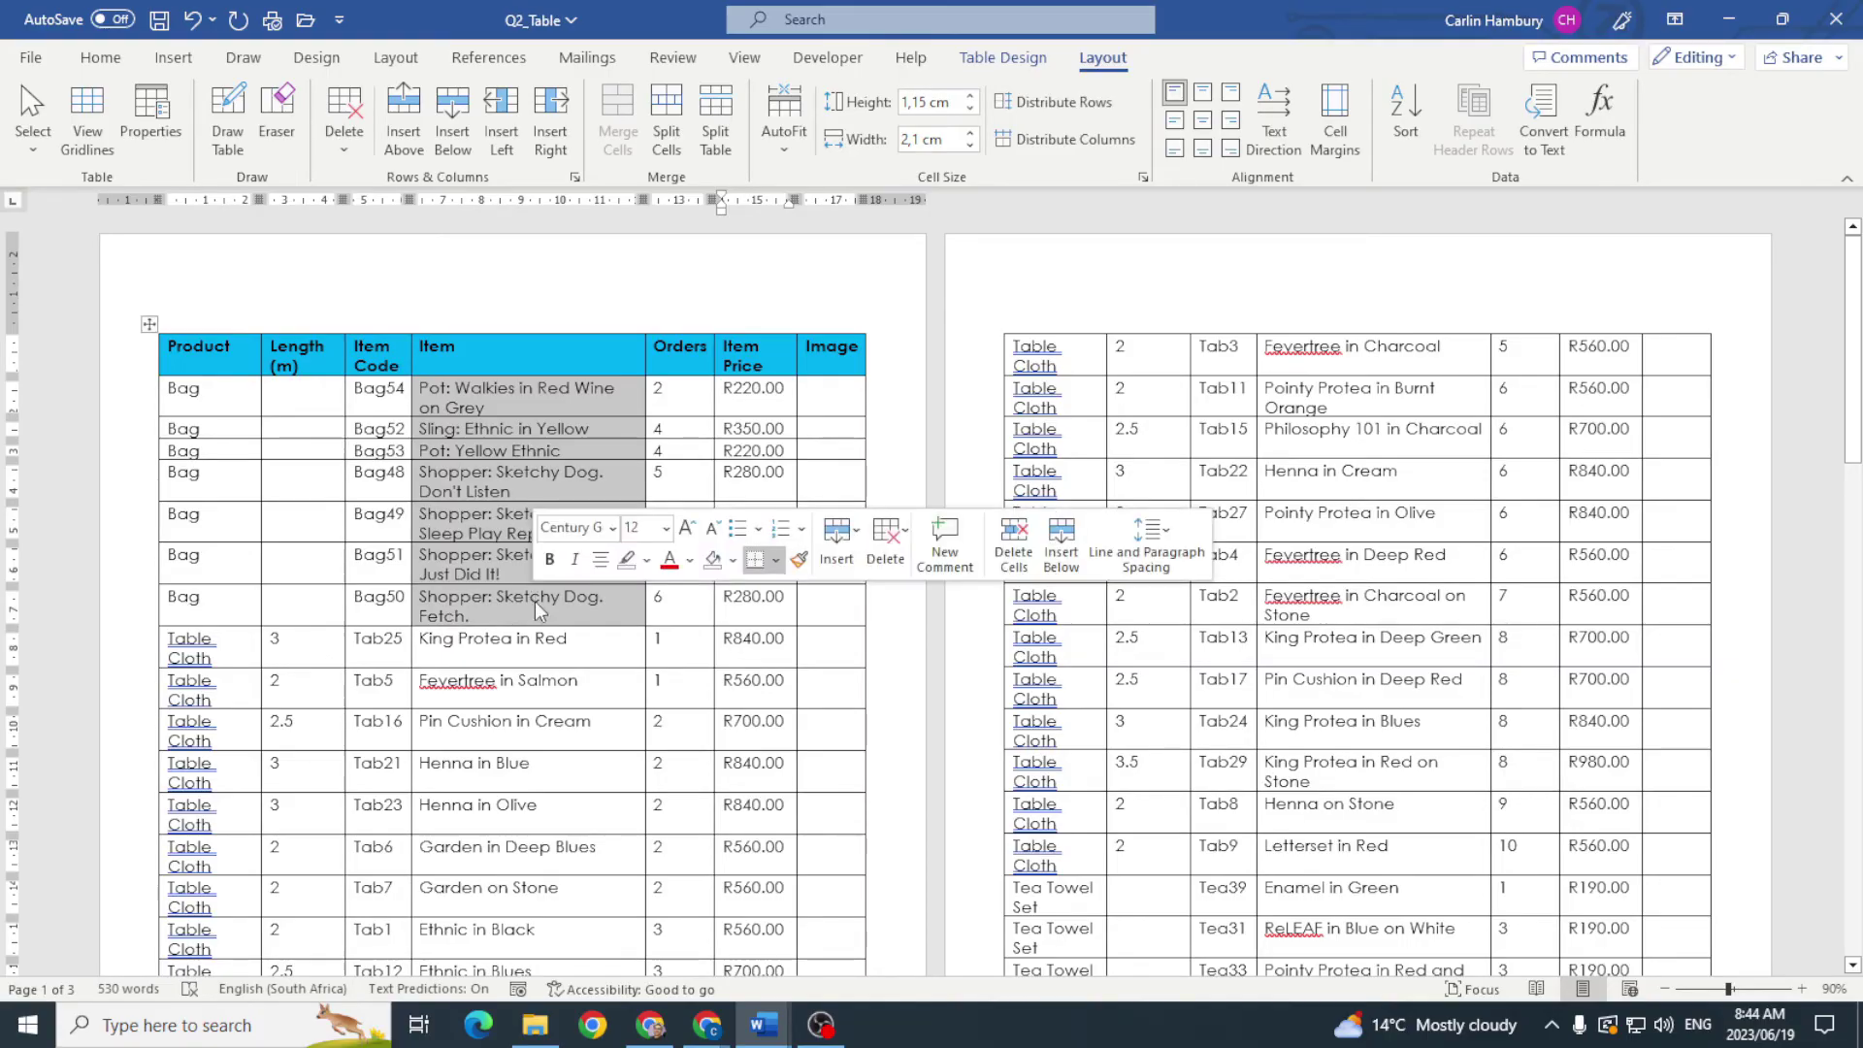
{"action": "right_click", "coordinate": [526, 400]}
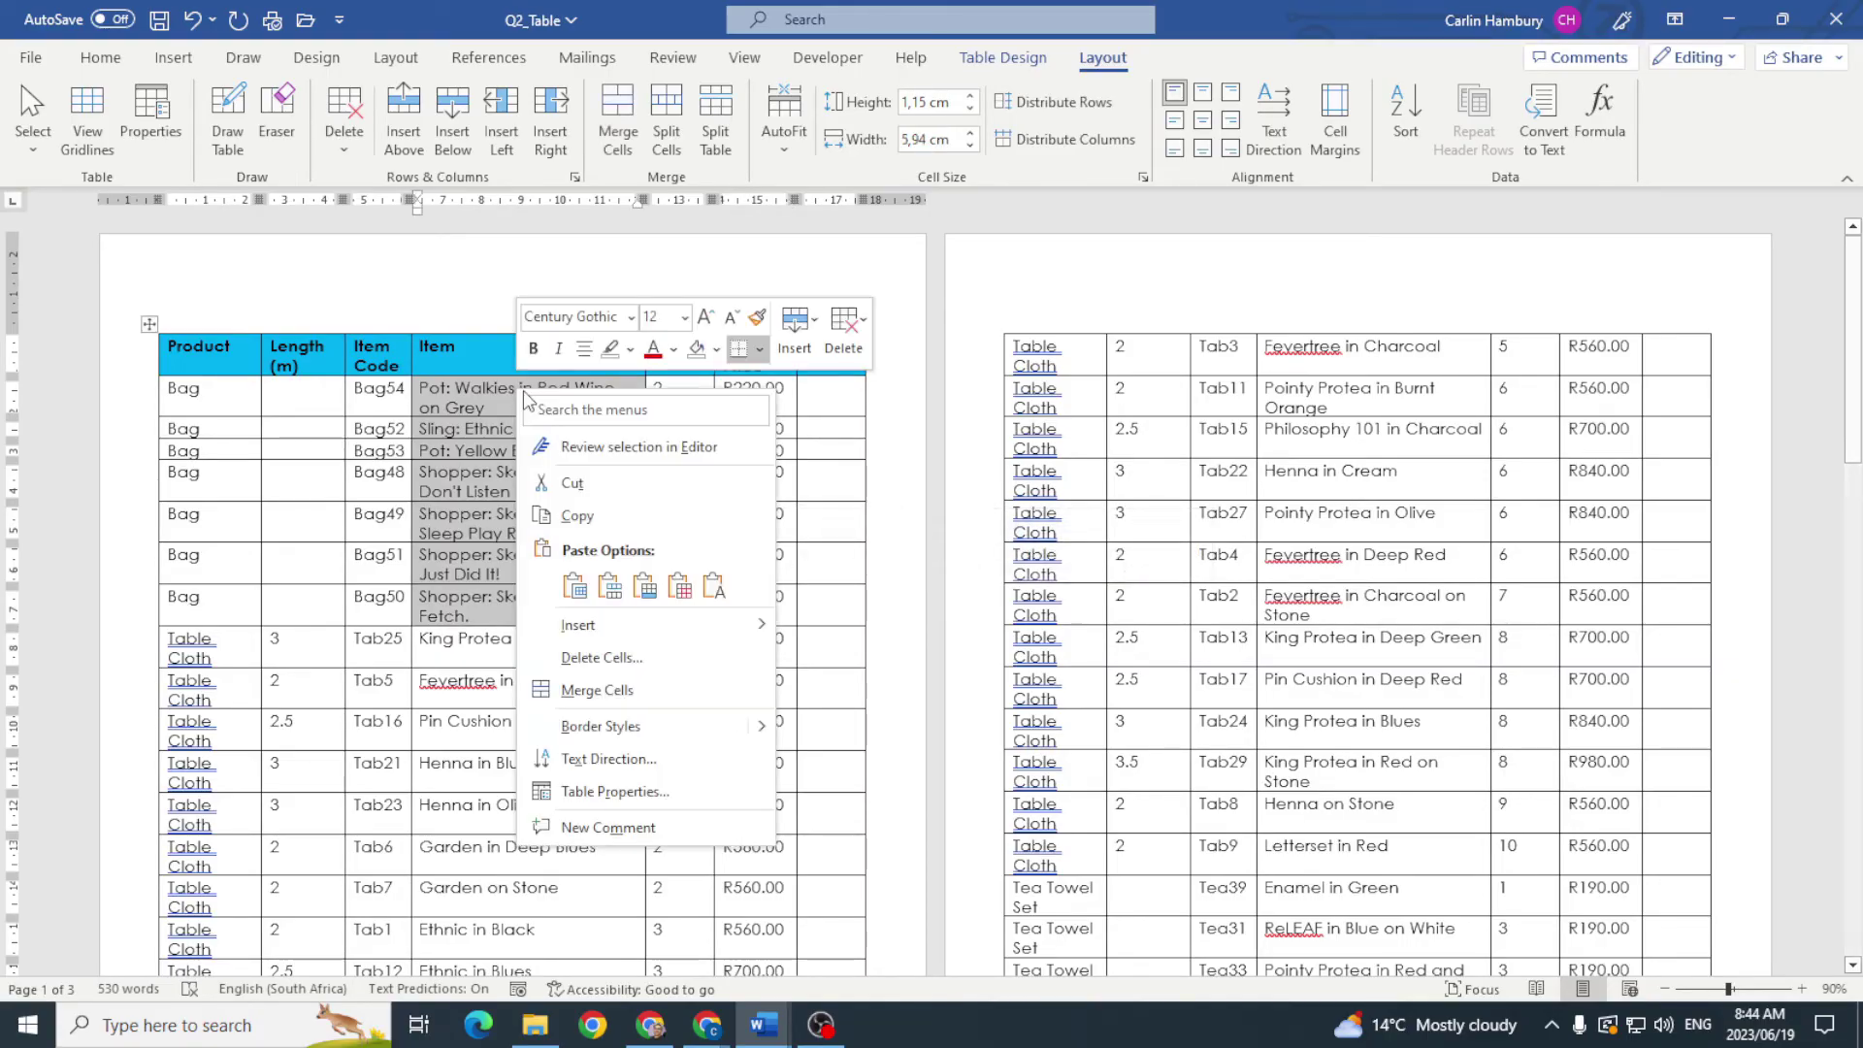
{"action": "left_click", "coordinate": [576, 515]}
{"action": "key", "text": "alt+Tab"}
{"action": "mouse_move", "coordinate": [764, 1025]}
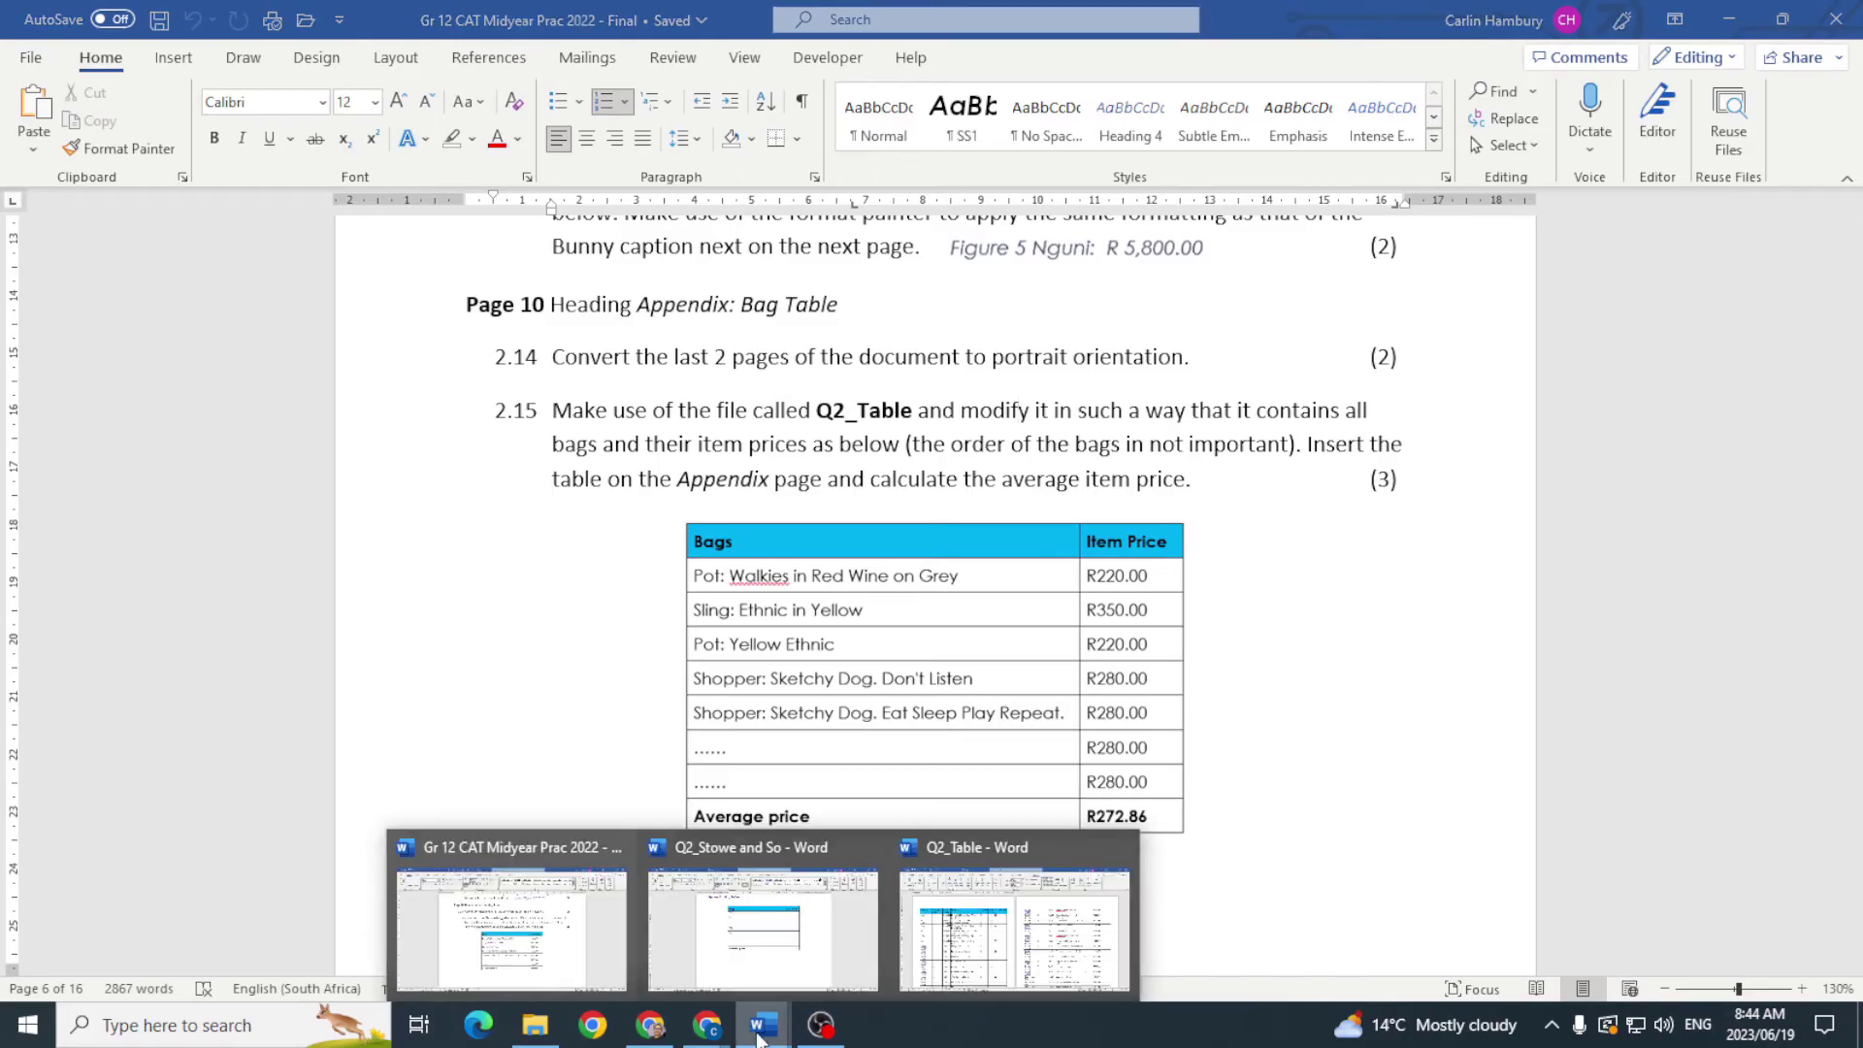
{"action": "left_click", "coordinate": [762, 917]}
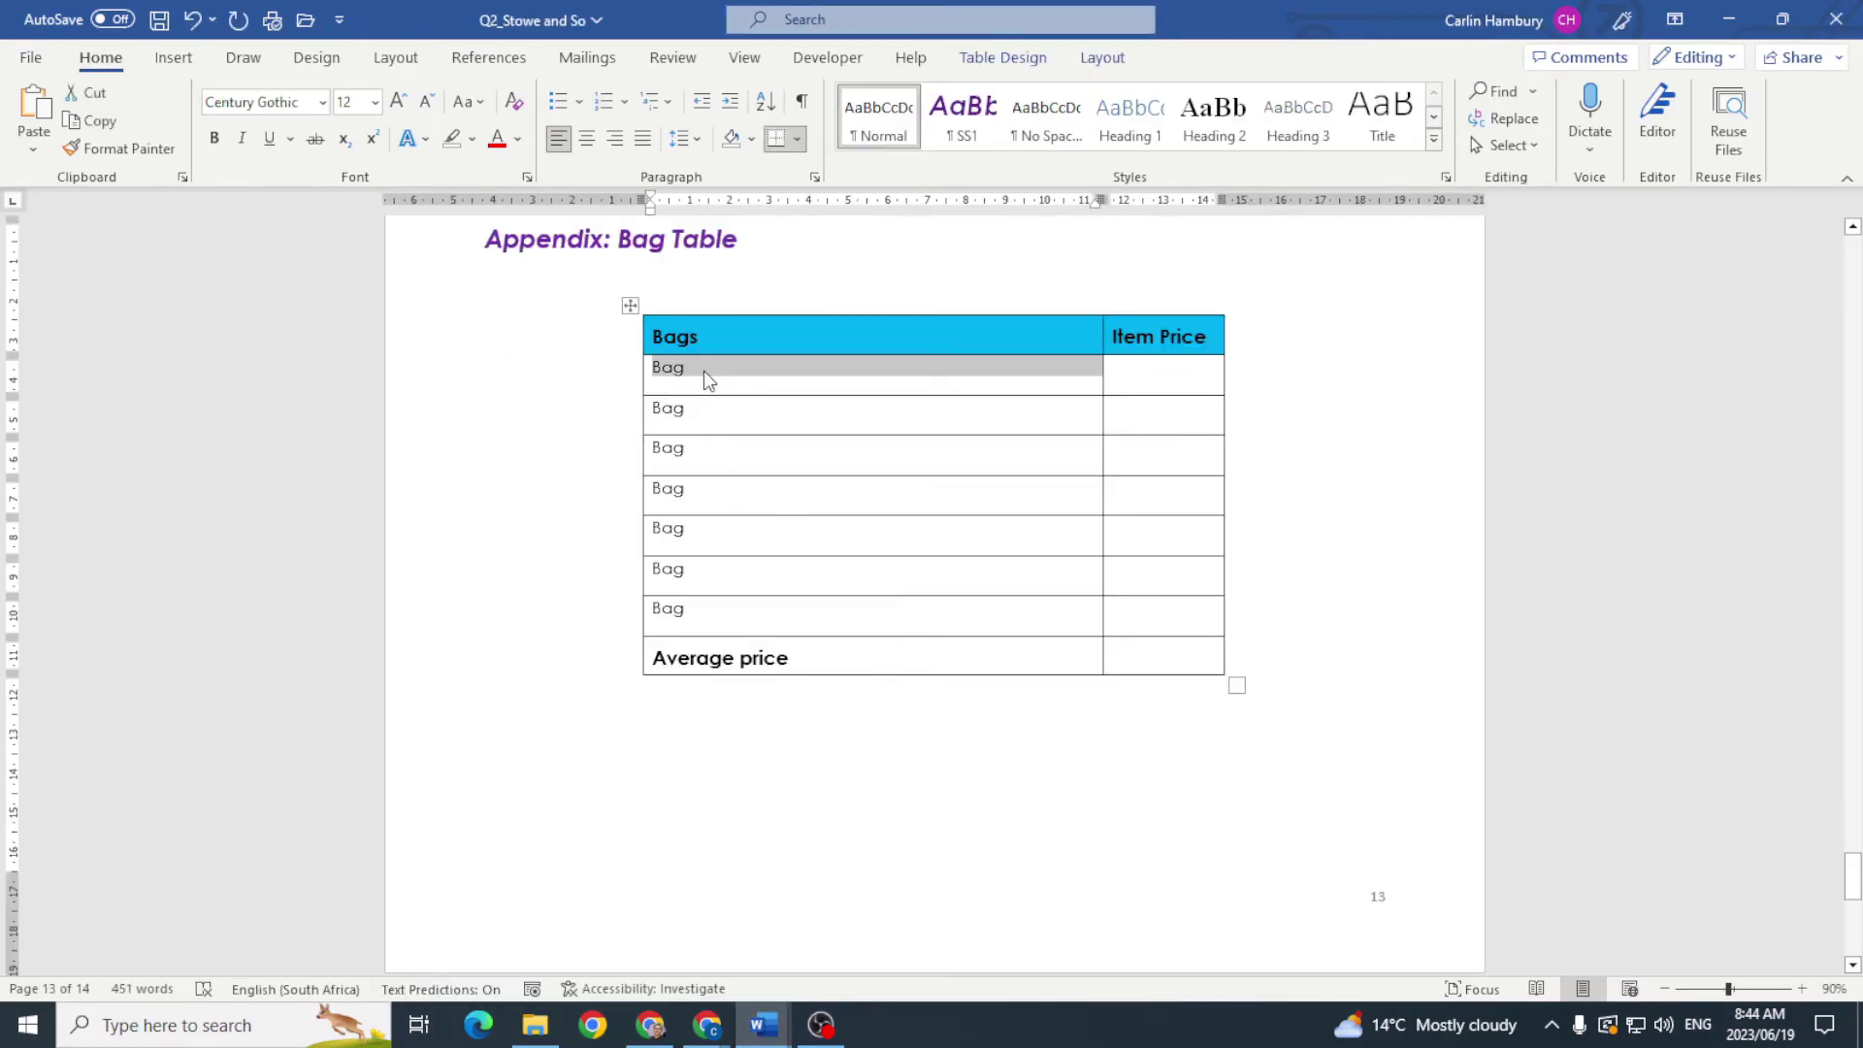
{"action": "left_click", "coordinate": [670, 388]}
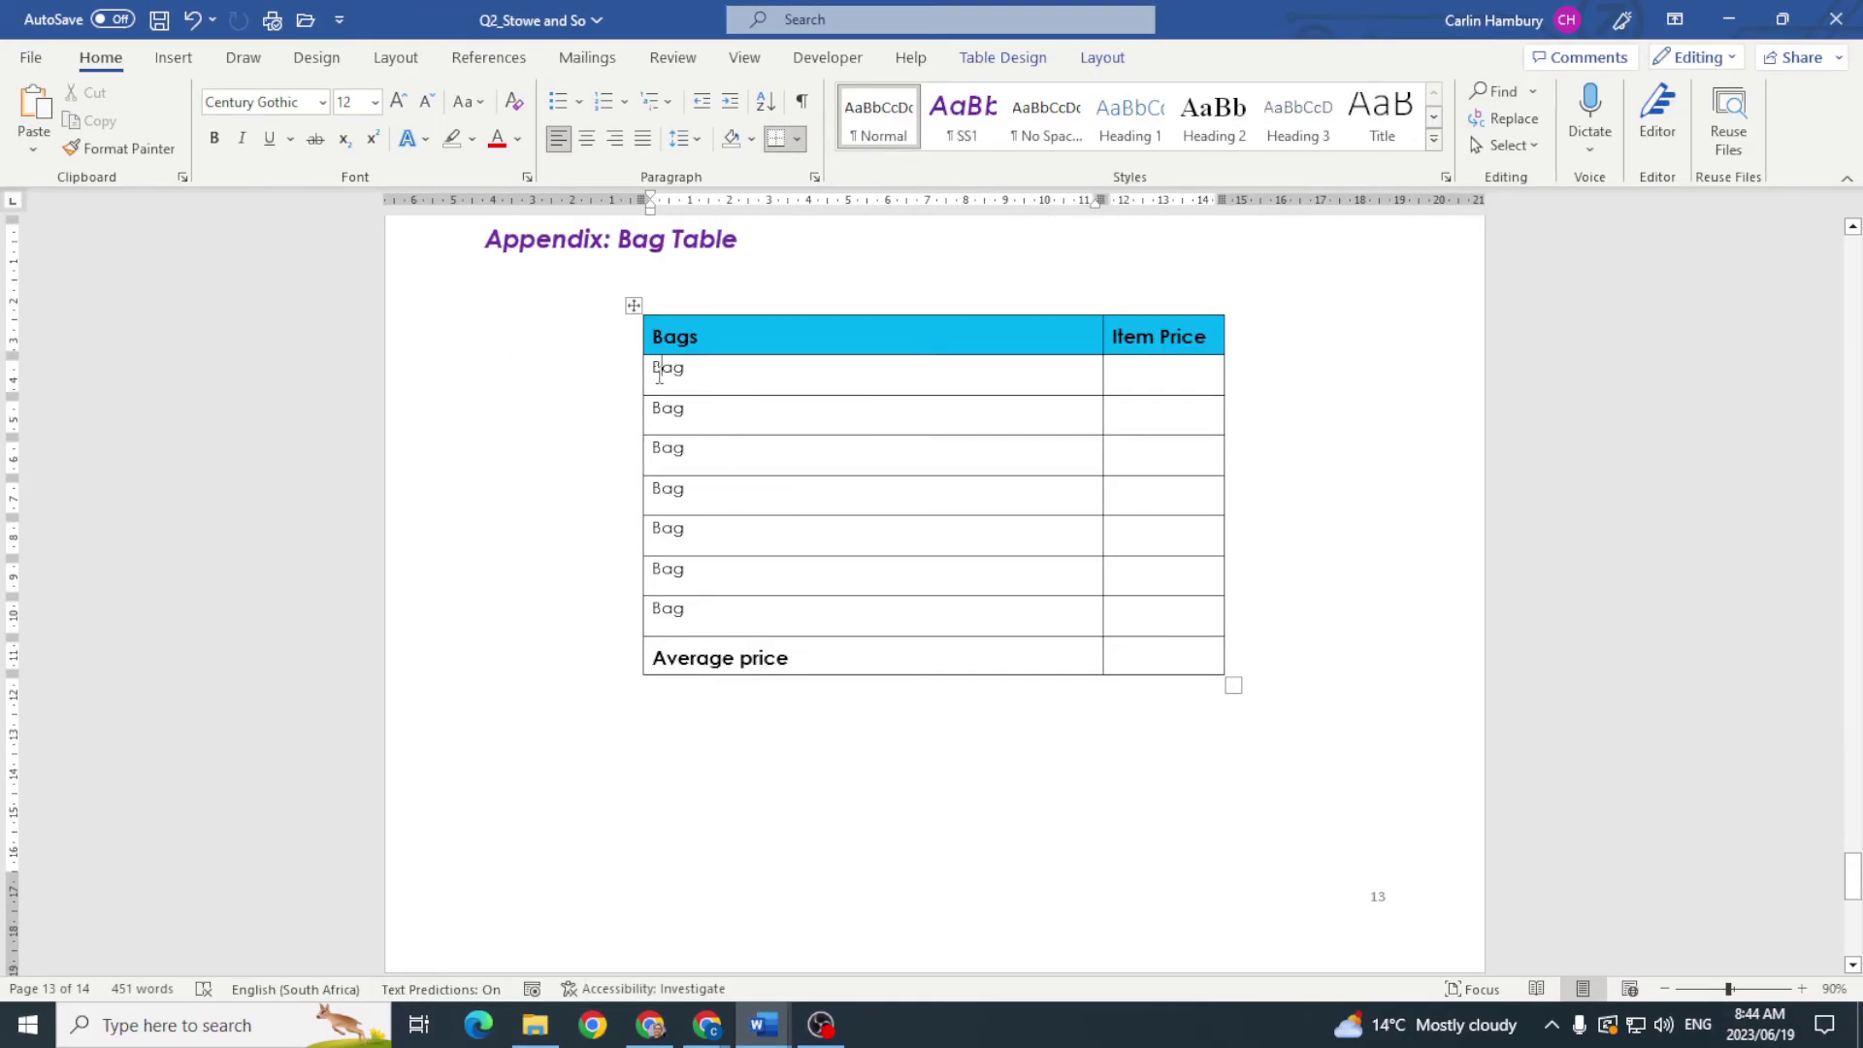
{"action": "left_click_drag", "start_coordinate": [670, 388], "coordinate": [743, 617]}
{"action": "key", "text": "ctrl+v"}
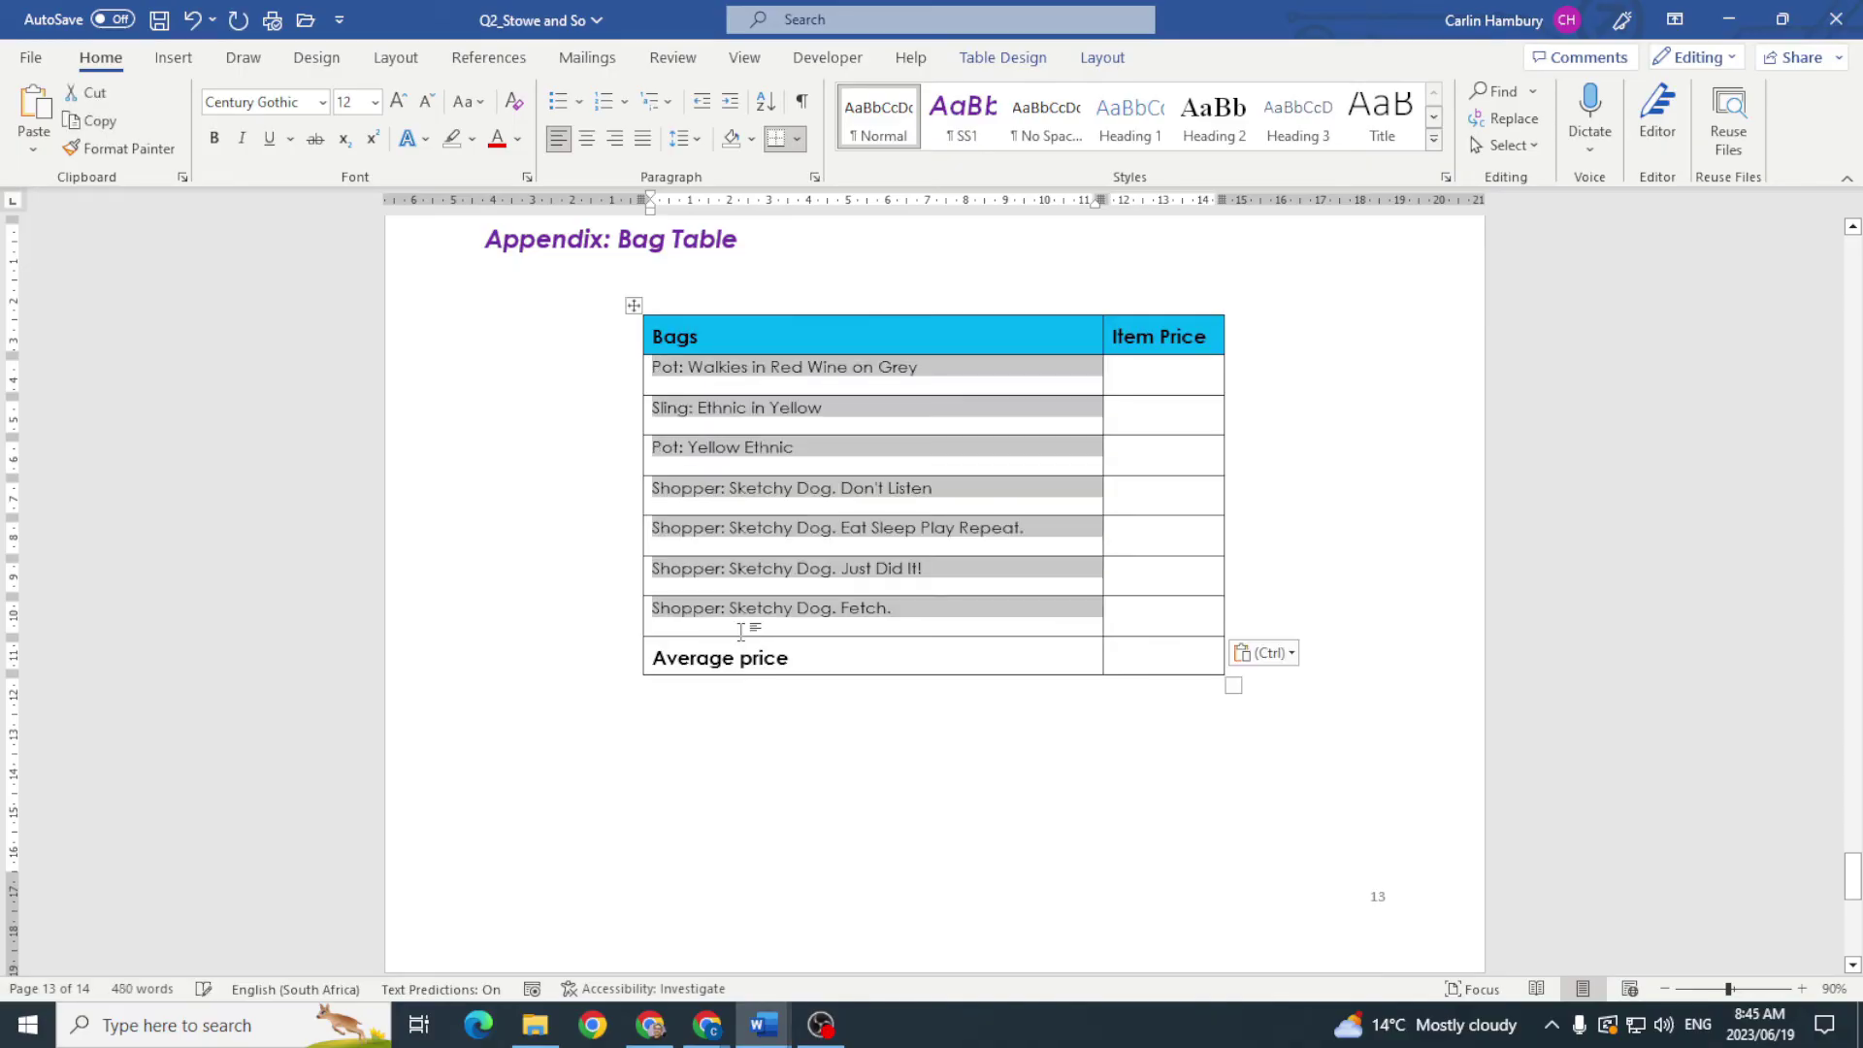
{"action": "left_click", "coordinate": [959, 624]}
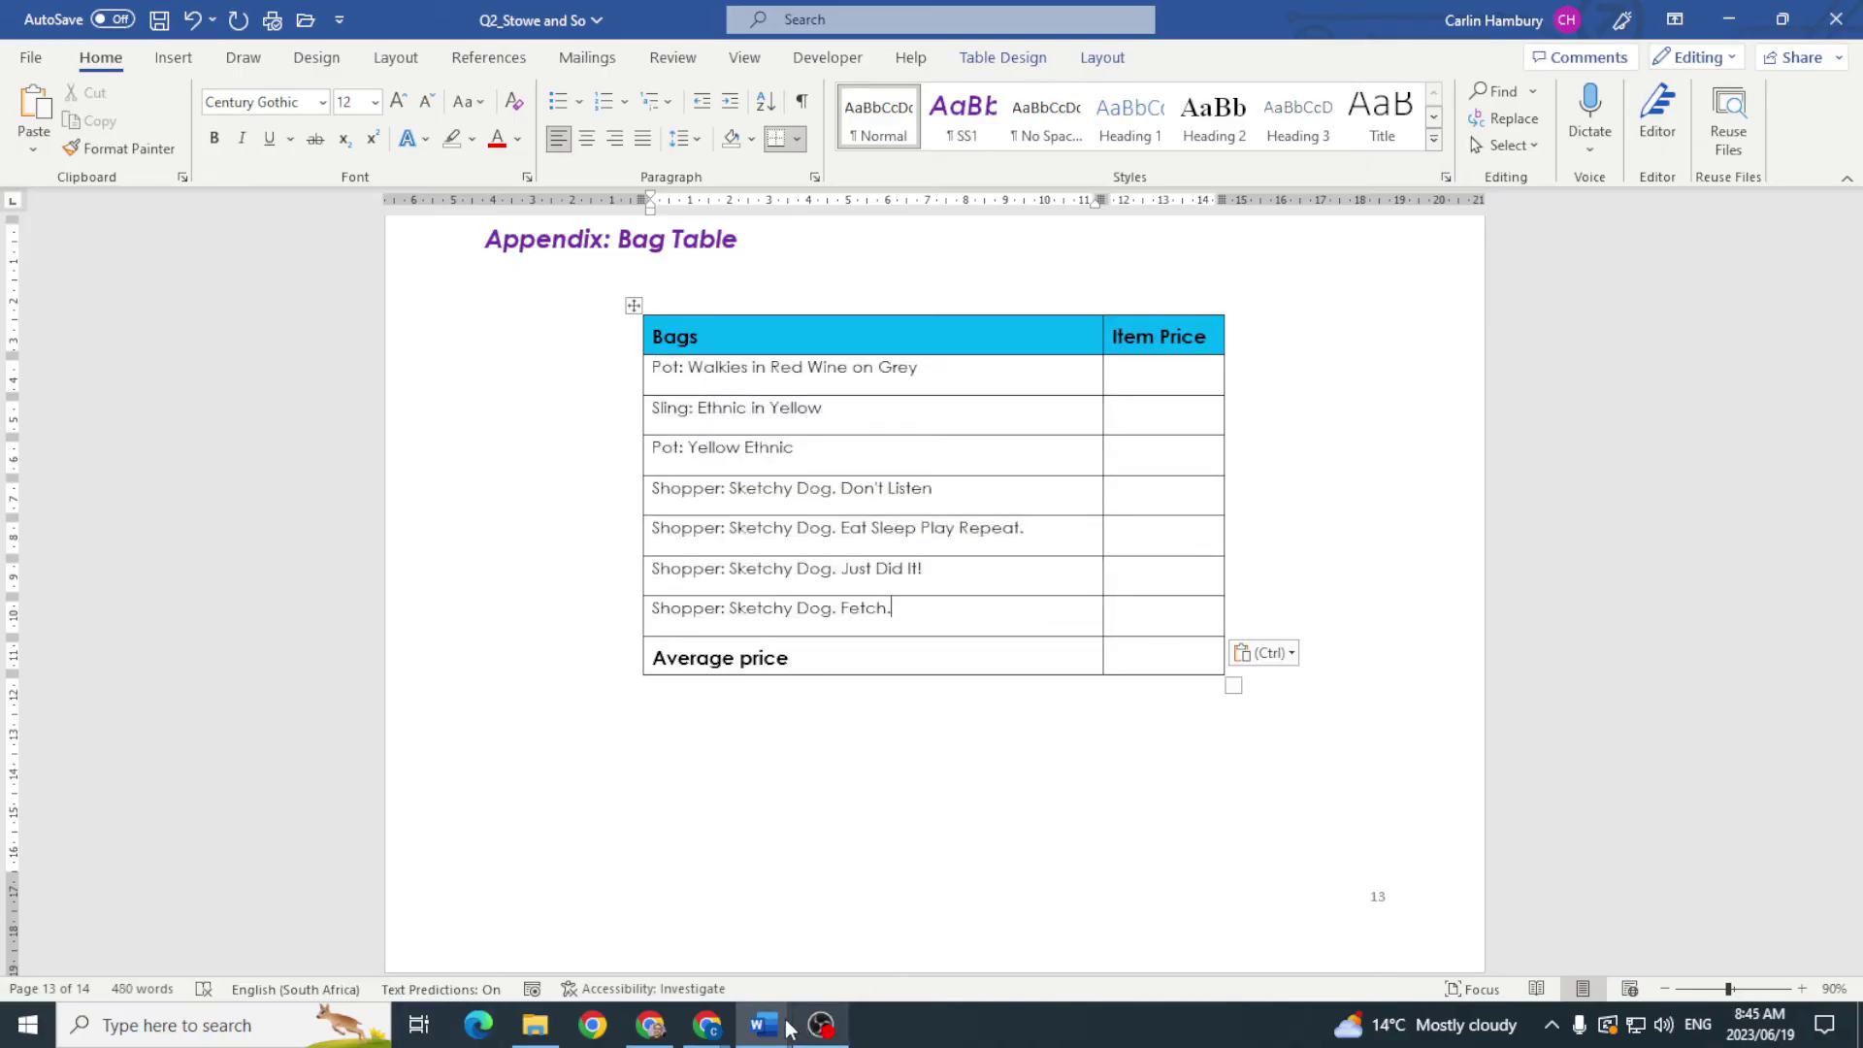
Step: Copy the seven bag item prices from Q2_Table and paste them into the Item Price column of the Appendix table in Q2_Stowe and So
{"action": "mouse_move", "coordinate": [764, 1025]}
{"action": "left_click", "coordinate": [973, 947]}
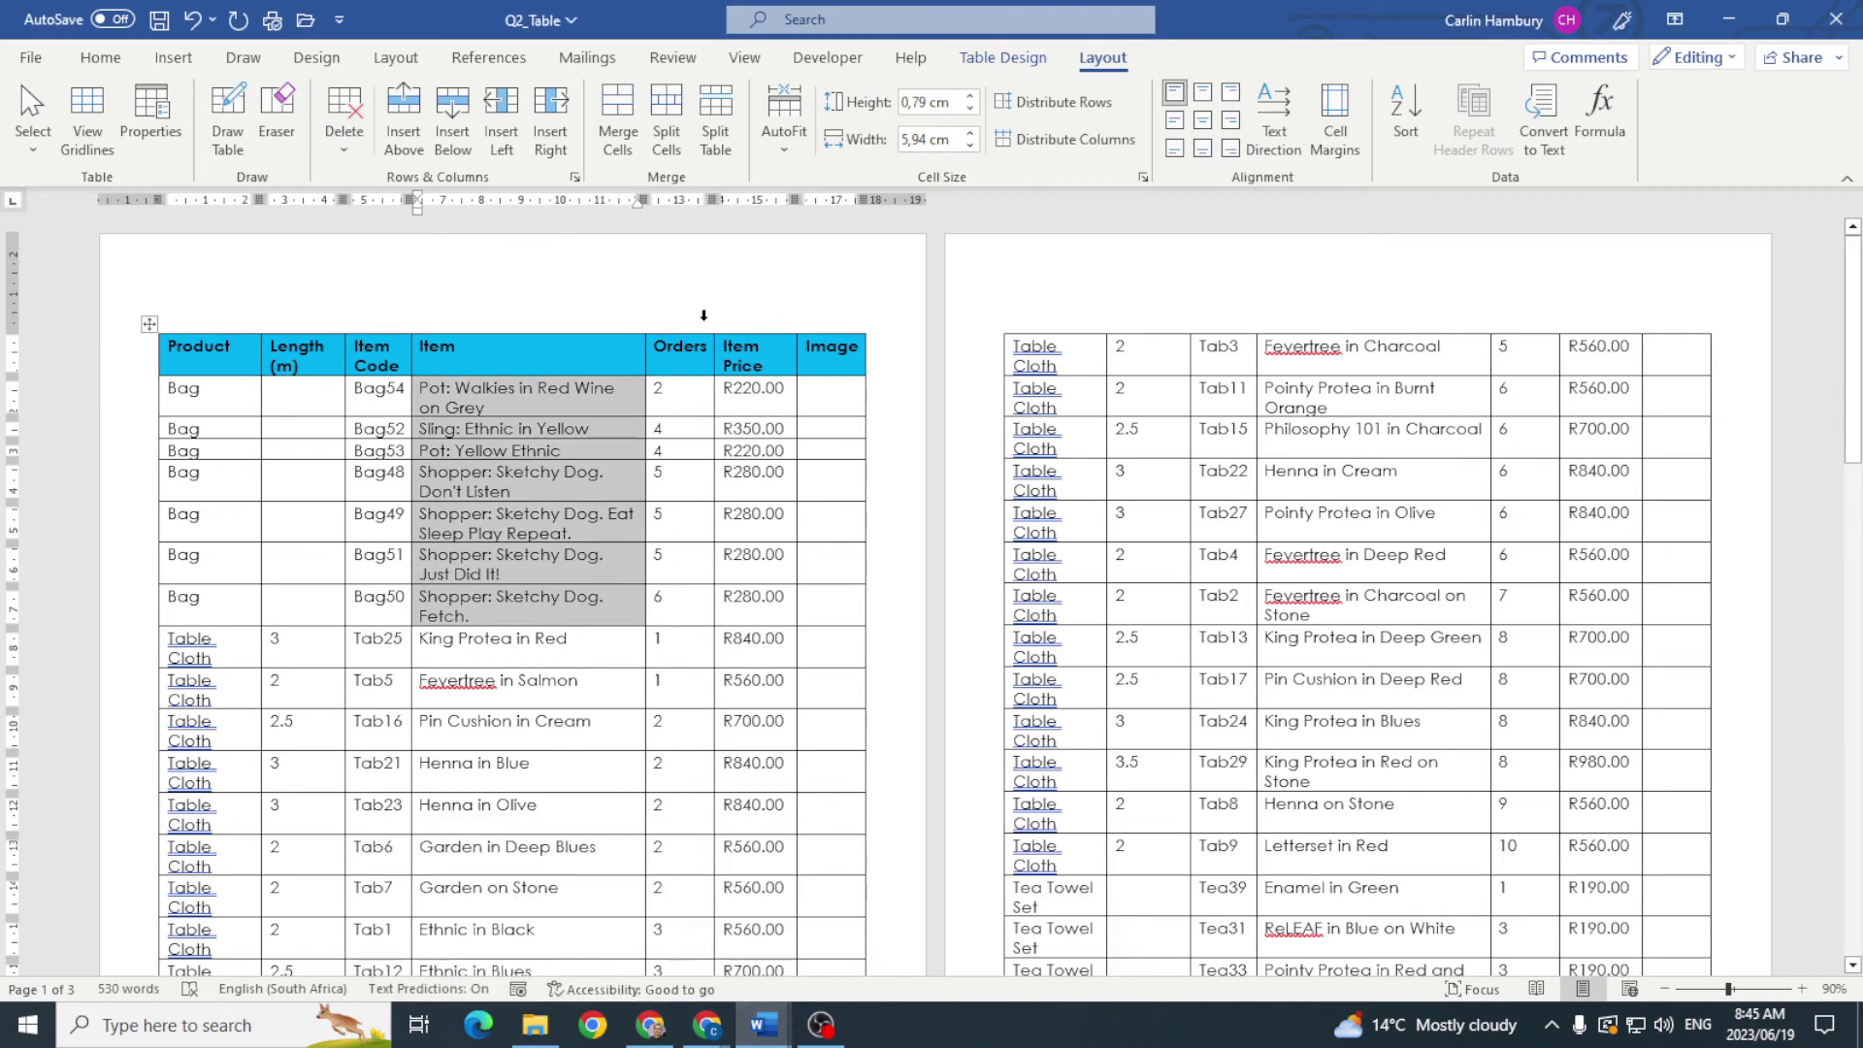
{"action": "left_click_drag", "start_coordinate": [719, 386], "coordinate": [720, 613]}
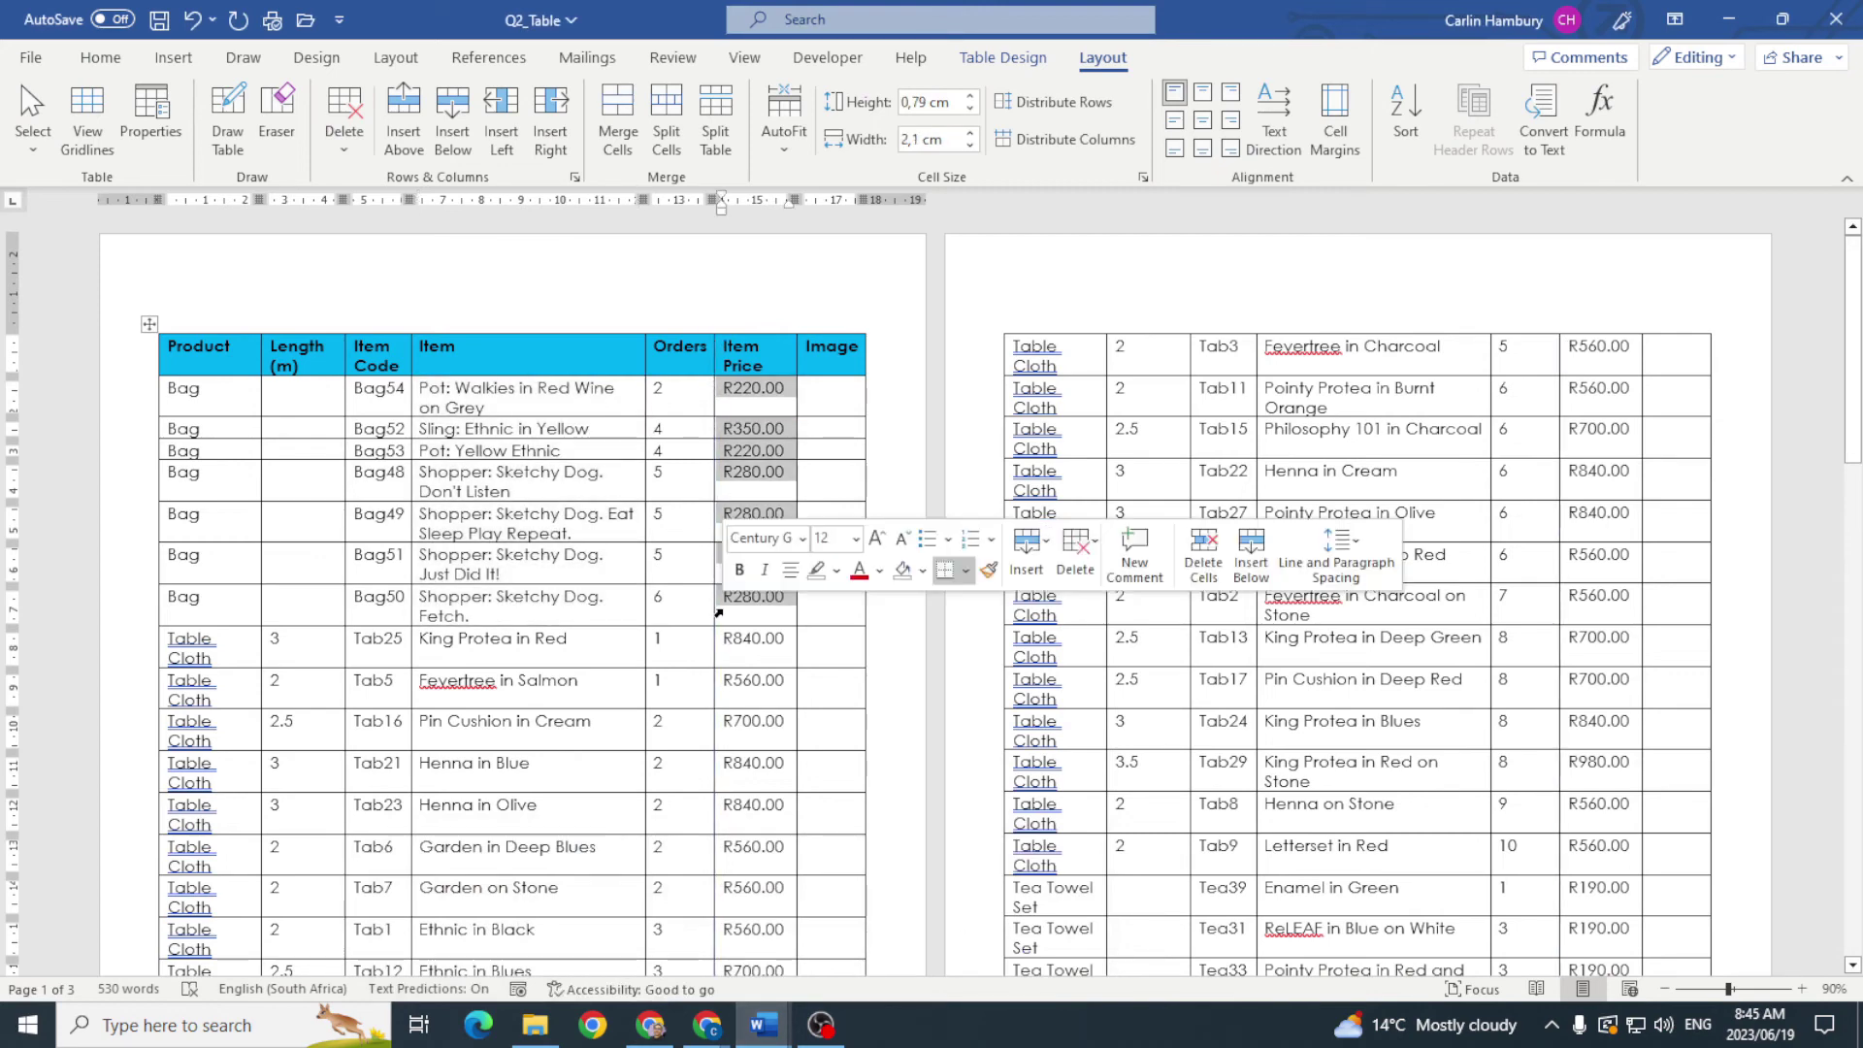
{"action": "mouse_move", "coordinate": [764, 1024]}
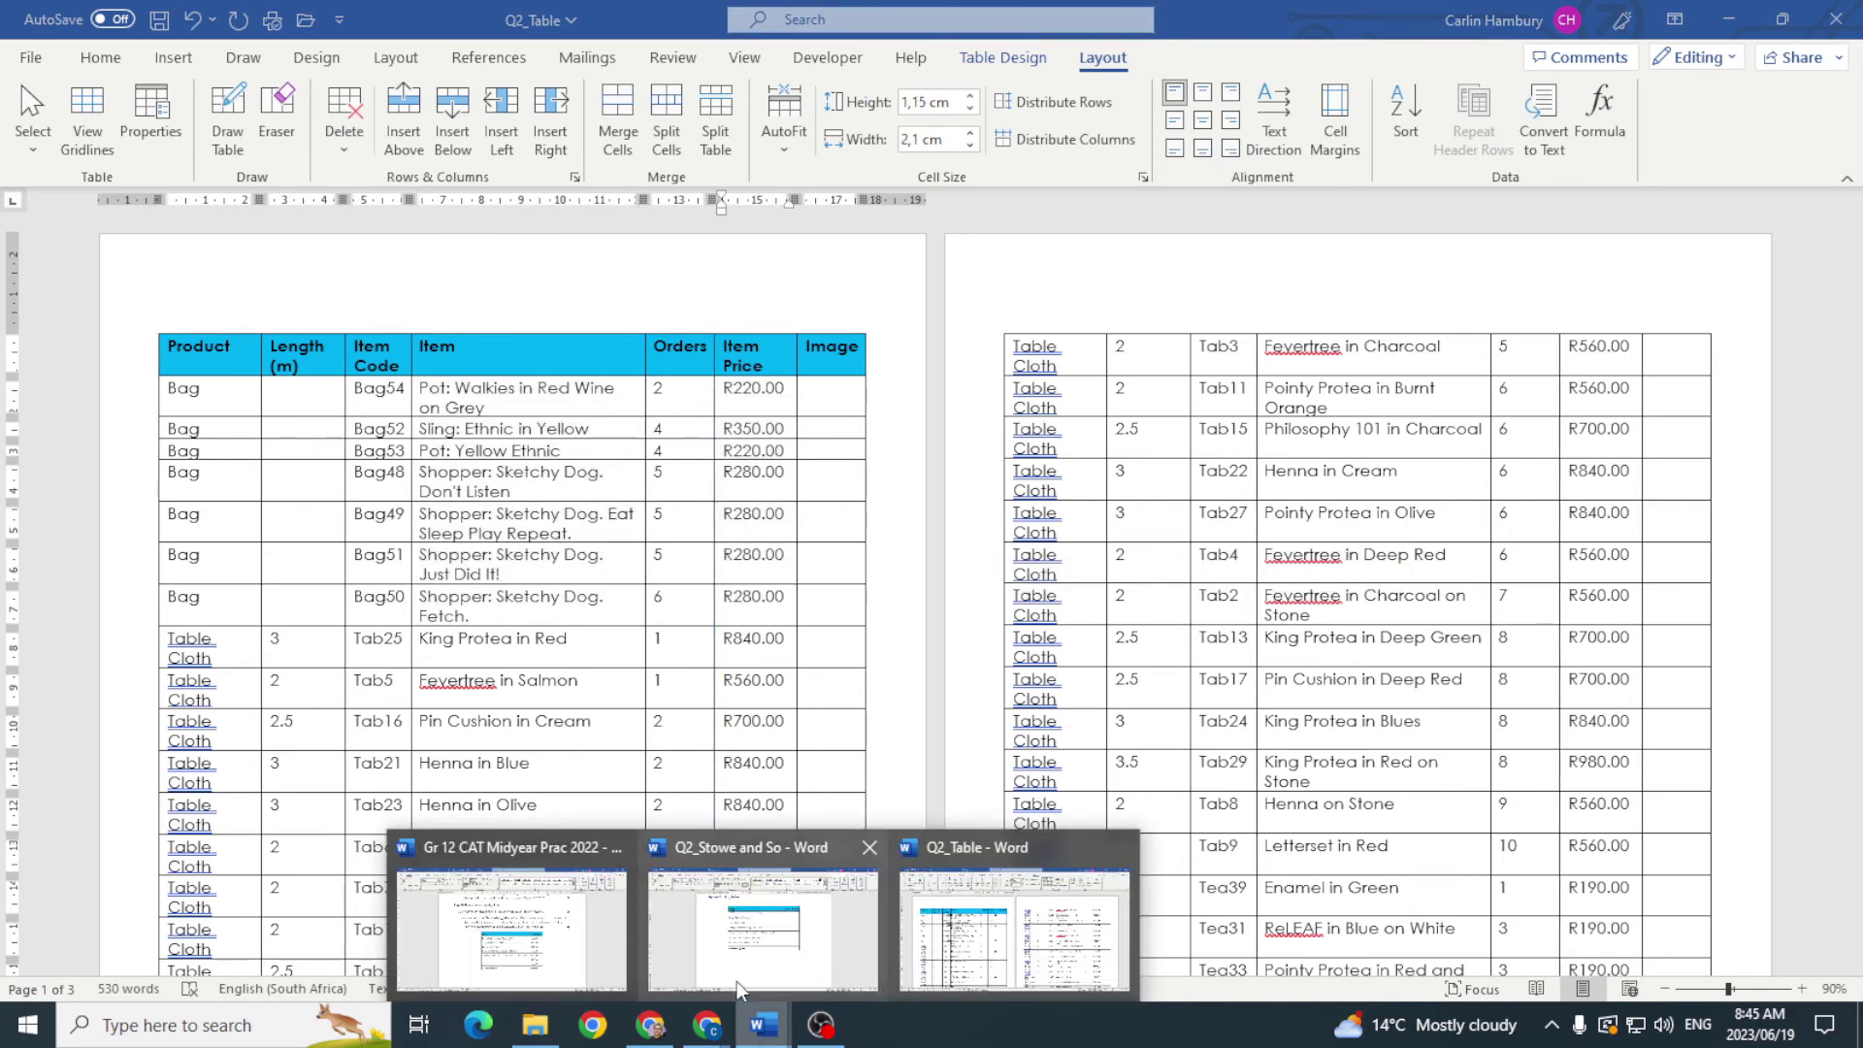
{"action": "left_click", "coordinate": [548, 941]}
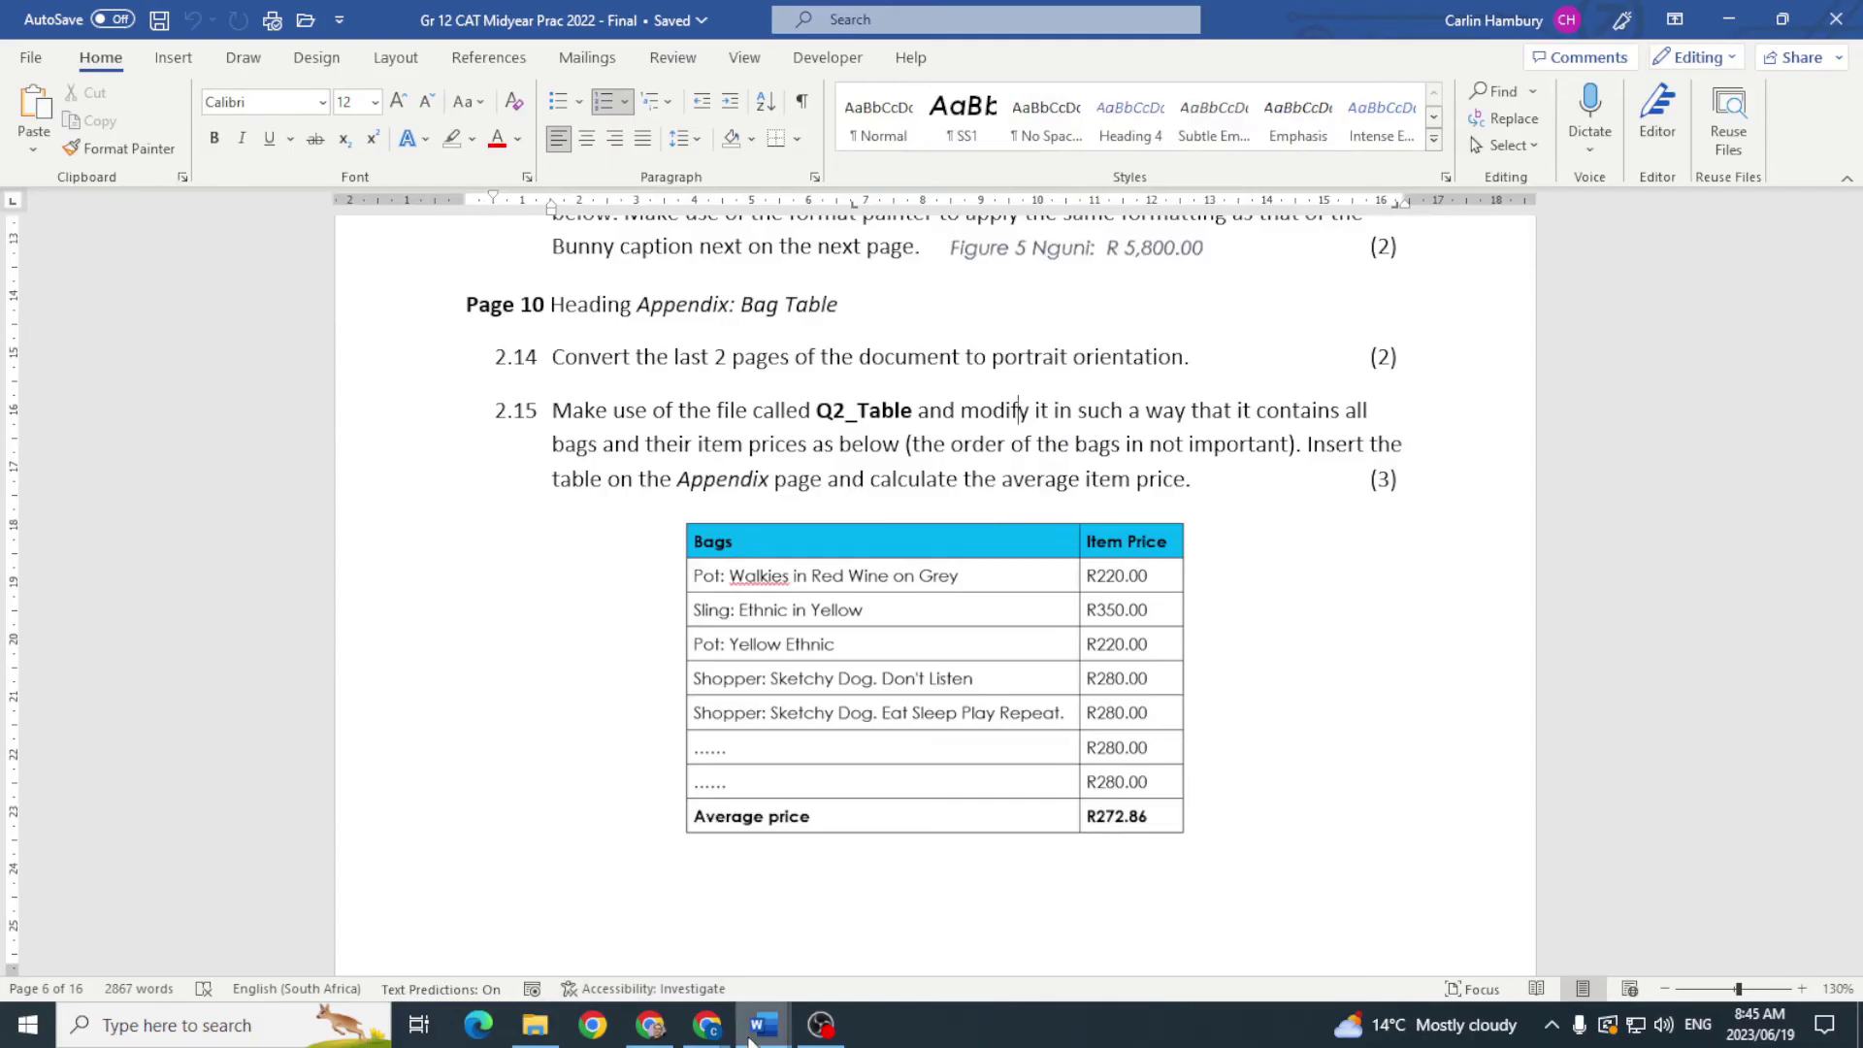
{"action": "left_click", "coordinate": [749, 935]}
{"action": "left_click", "coordinate": [1148, 371]}
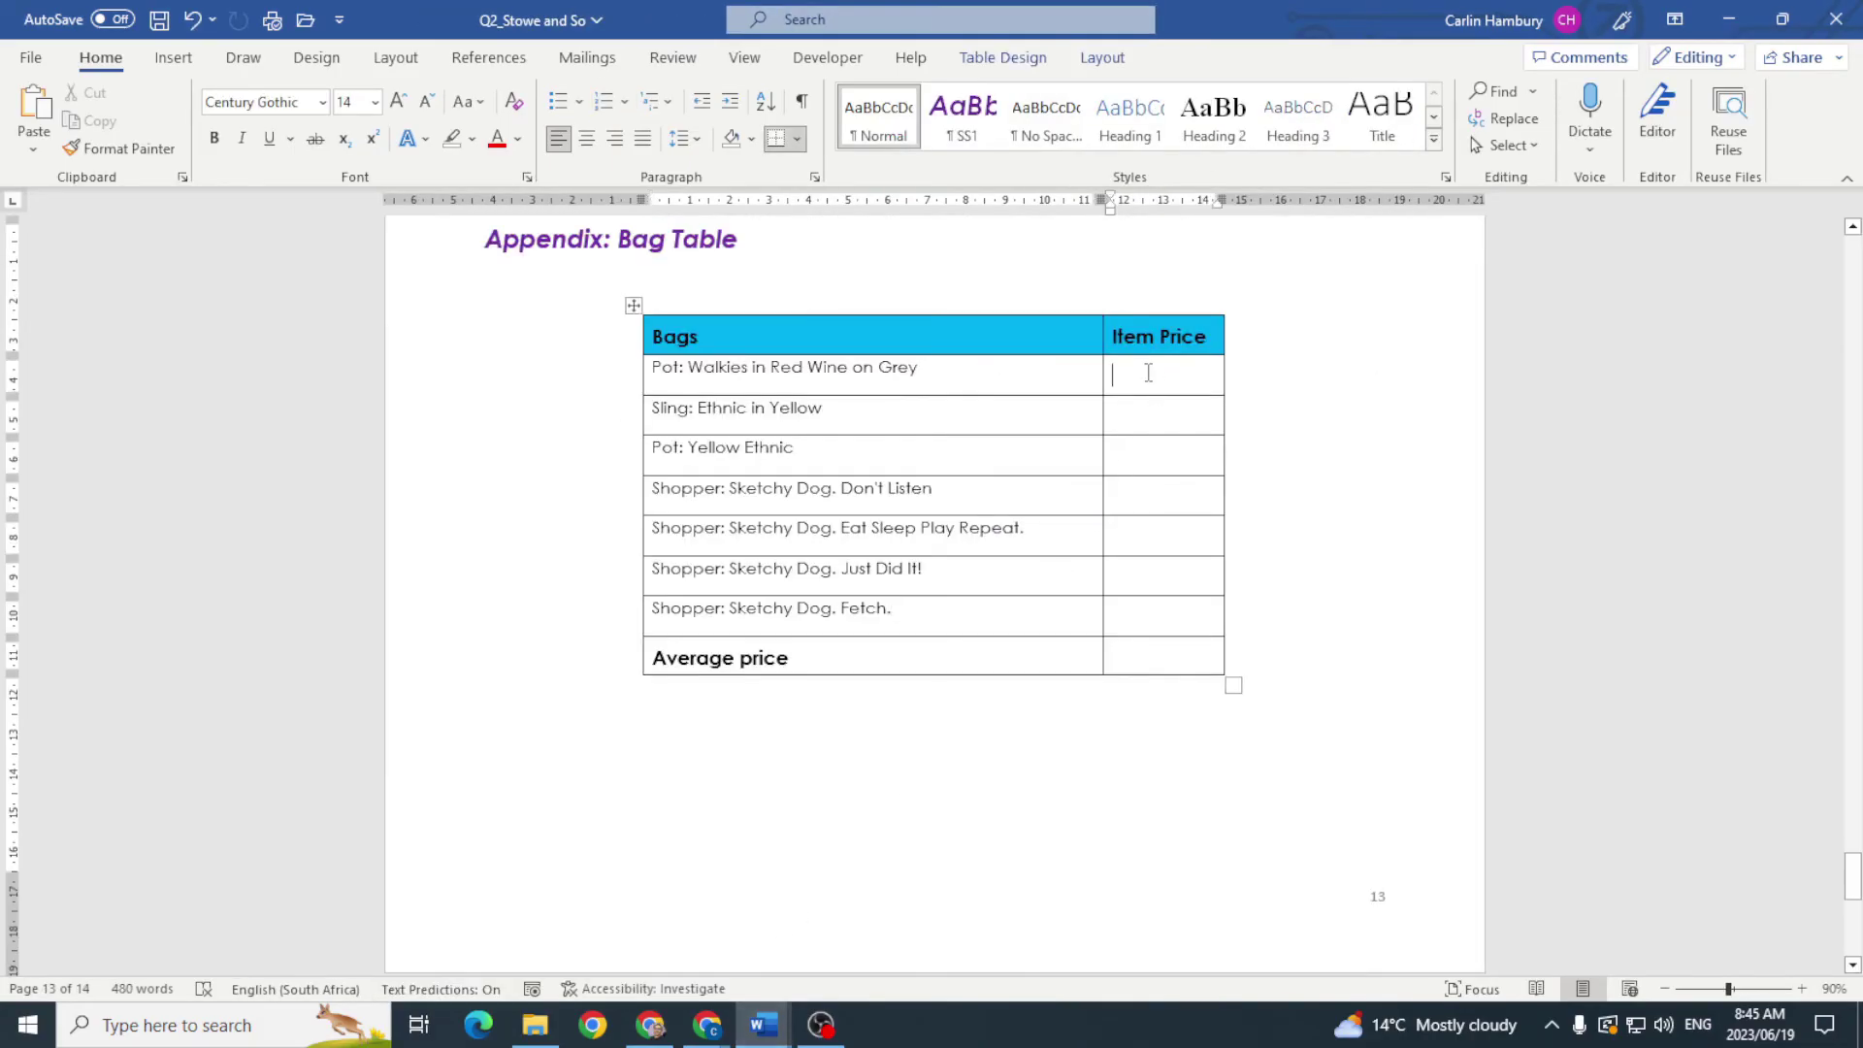
{"action": "key", "text": "ctrl+v"}
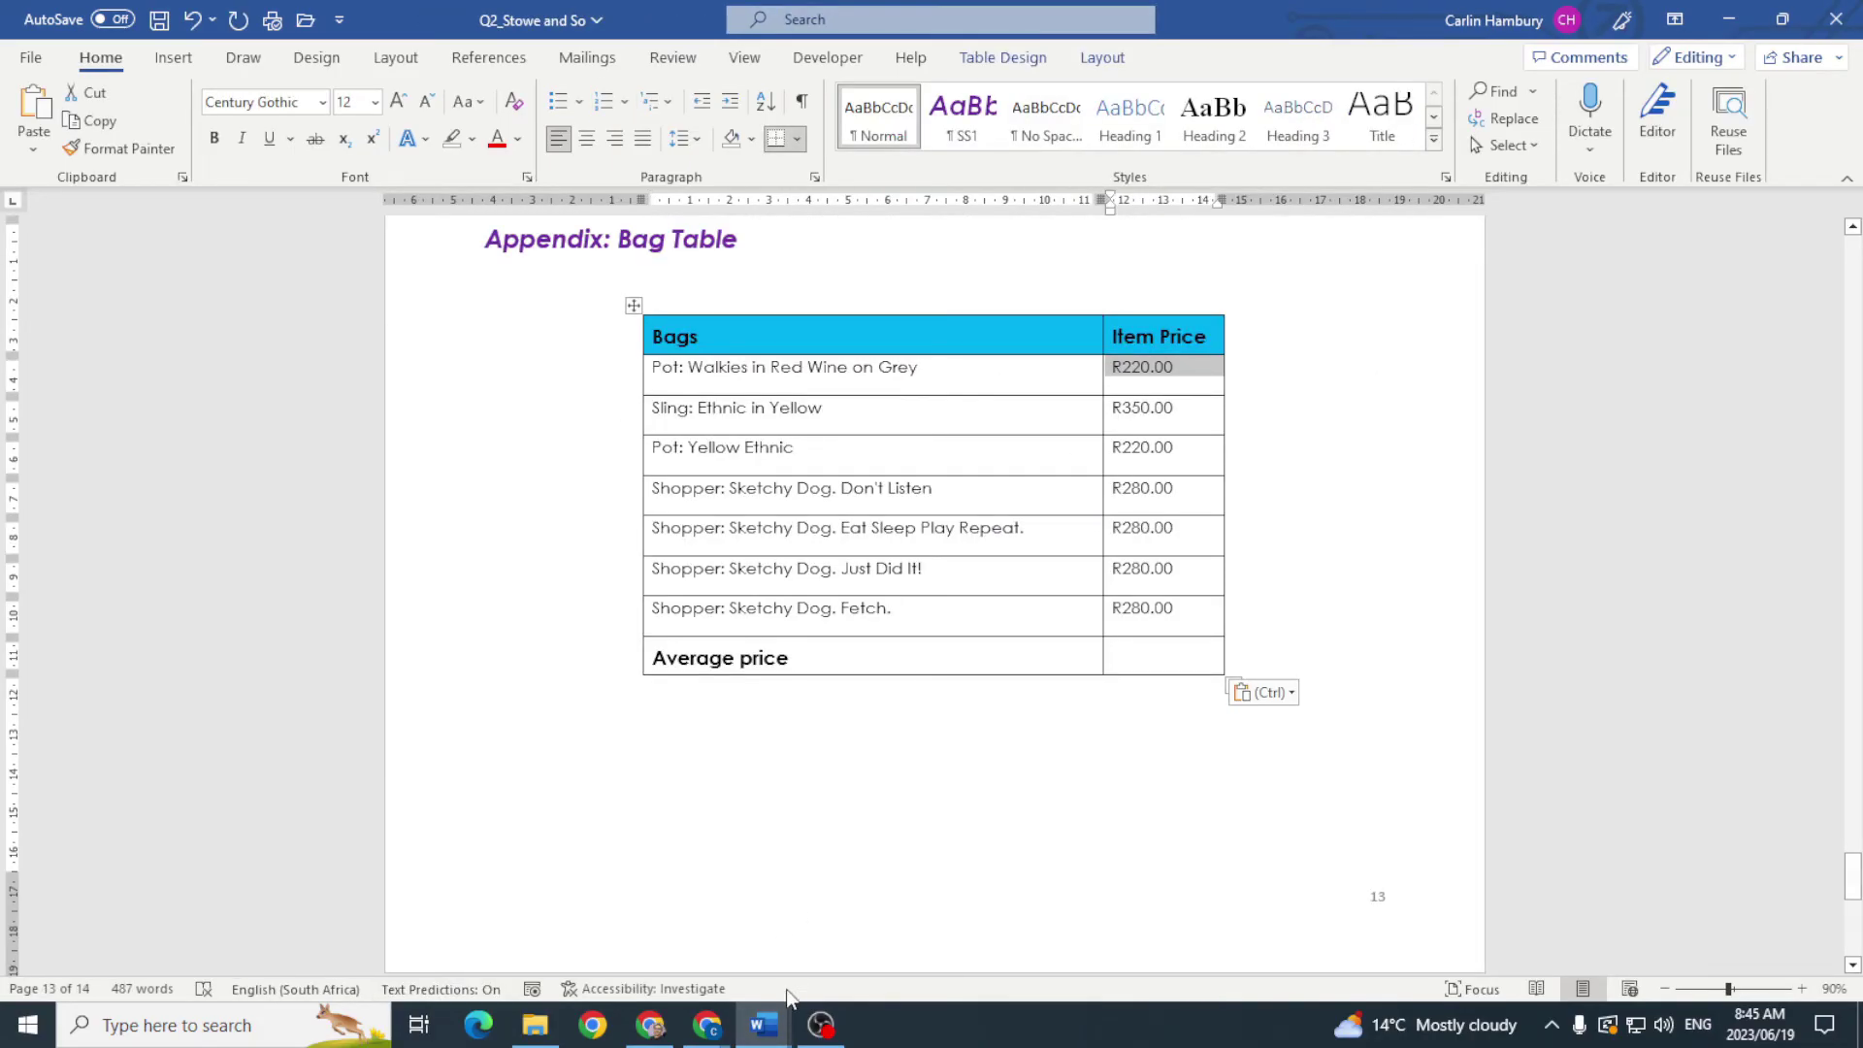
Step: Check the example table in the exam paper and replace the last two bag names in the Appendix table with "...."
{"action": "mouse_move", "coordinate": [764, 1021]}
{"action": "left_click", "coordinate": [762, 966]}
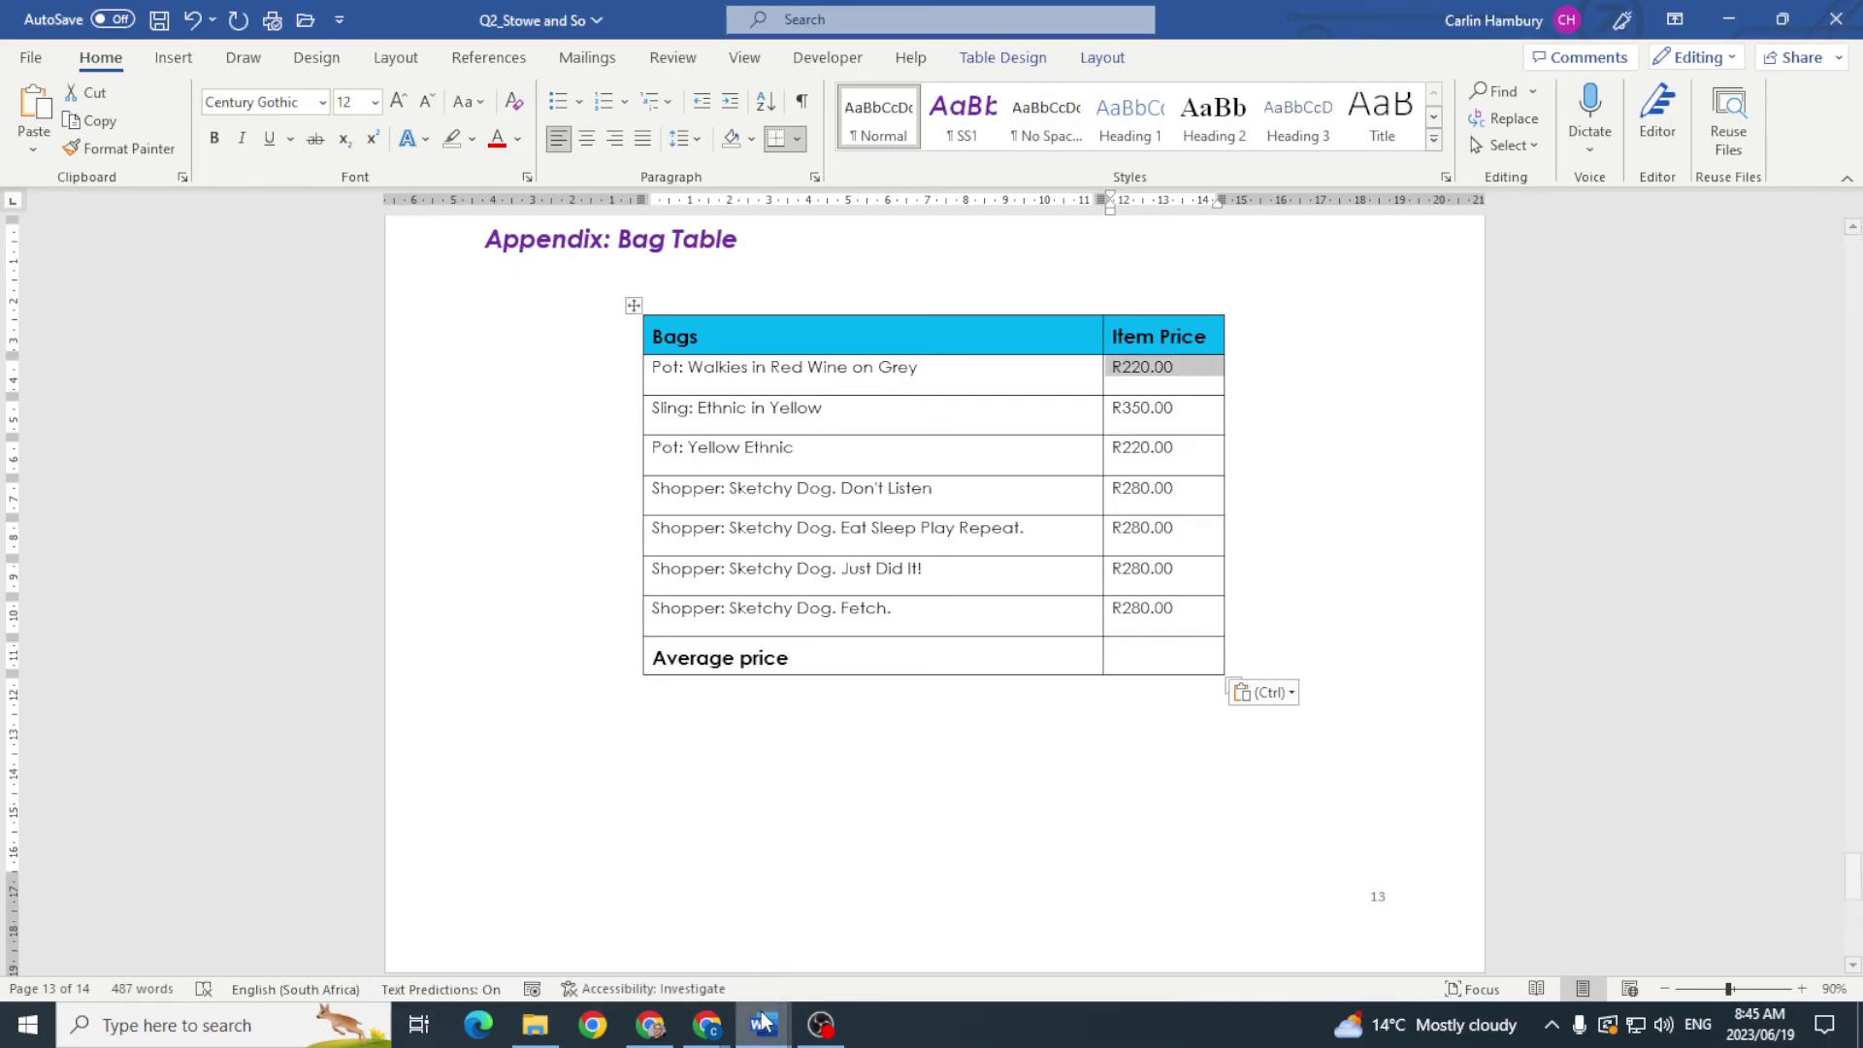
{"action": "left_click", "coordinate": [559, 956]}
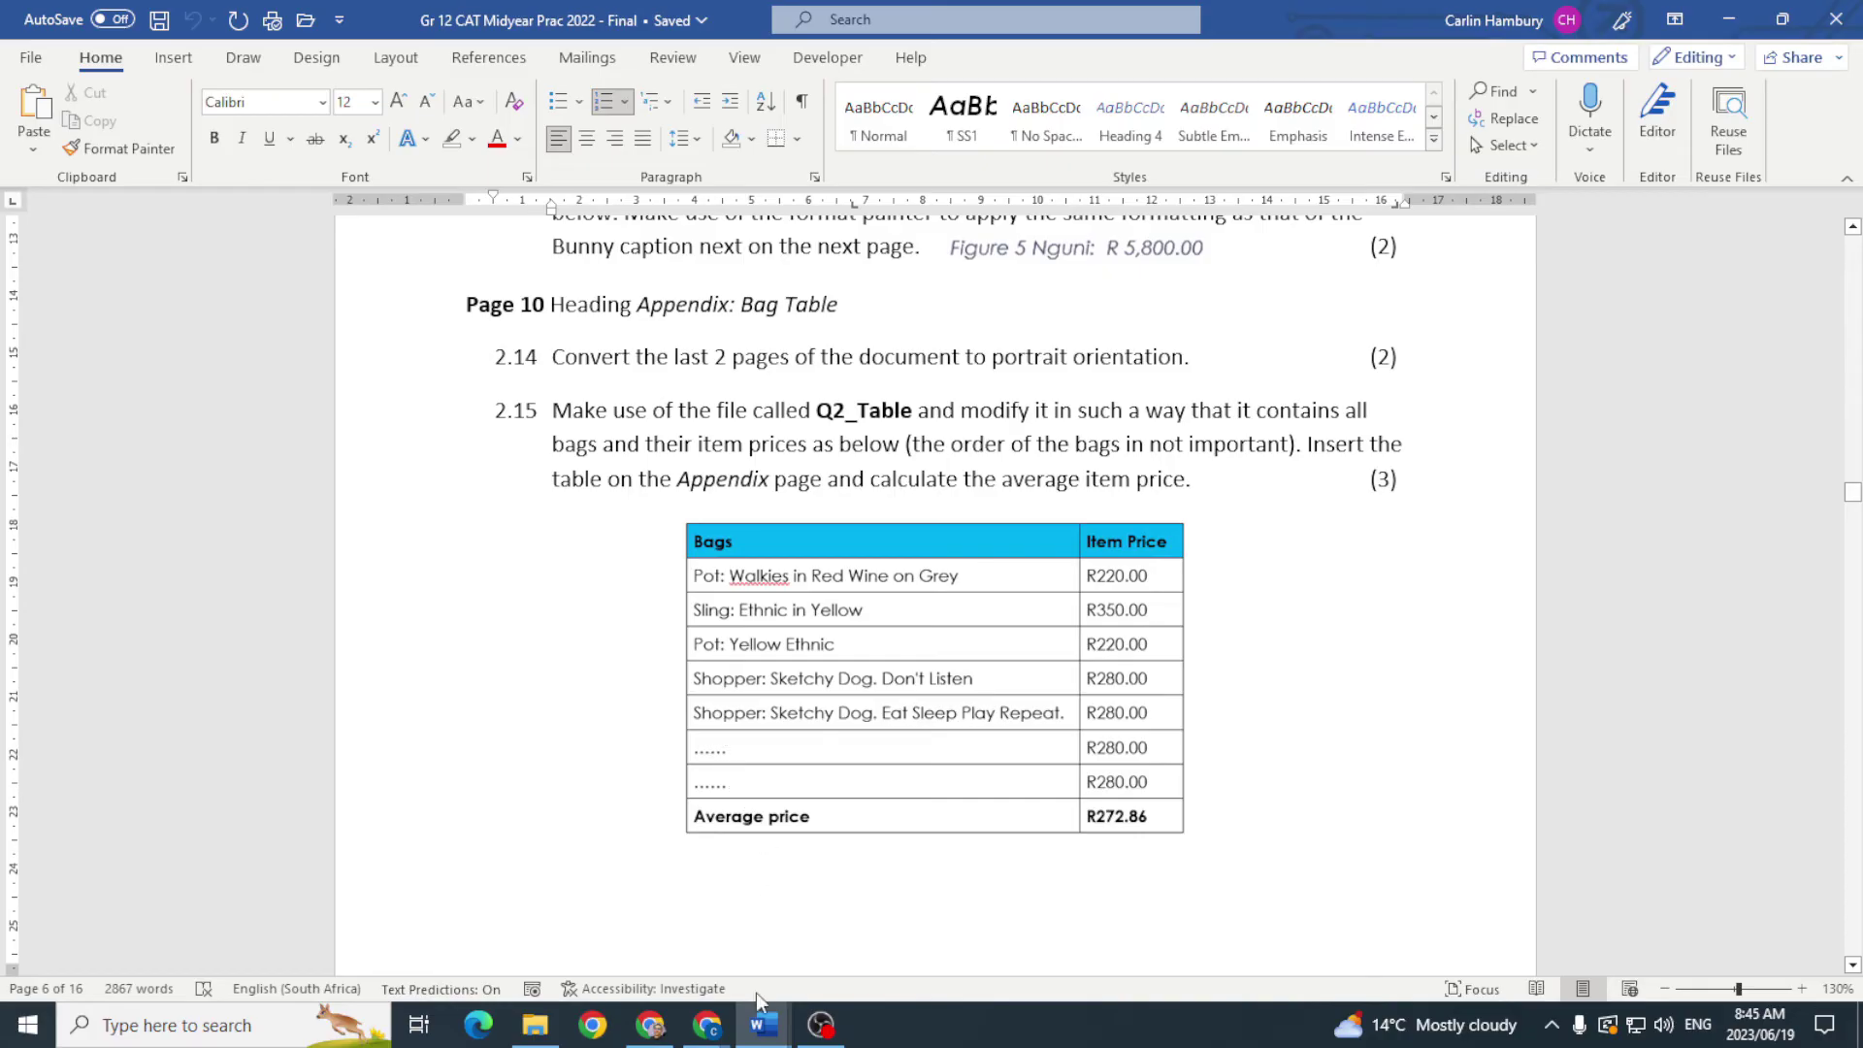
{"action": "mouse_move", "coordinate": [756, 1036]}
{"action": "left_click", "coordinate": [782, 956]}
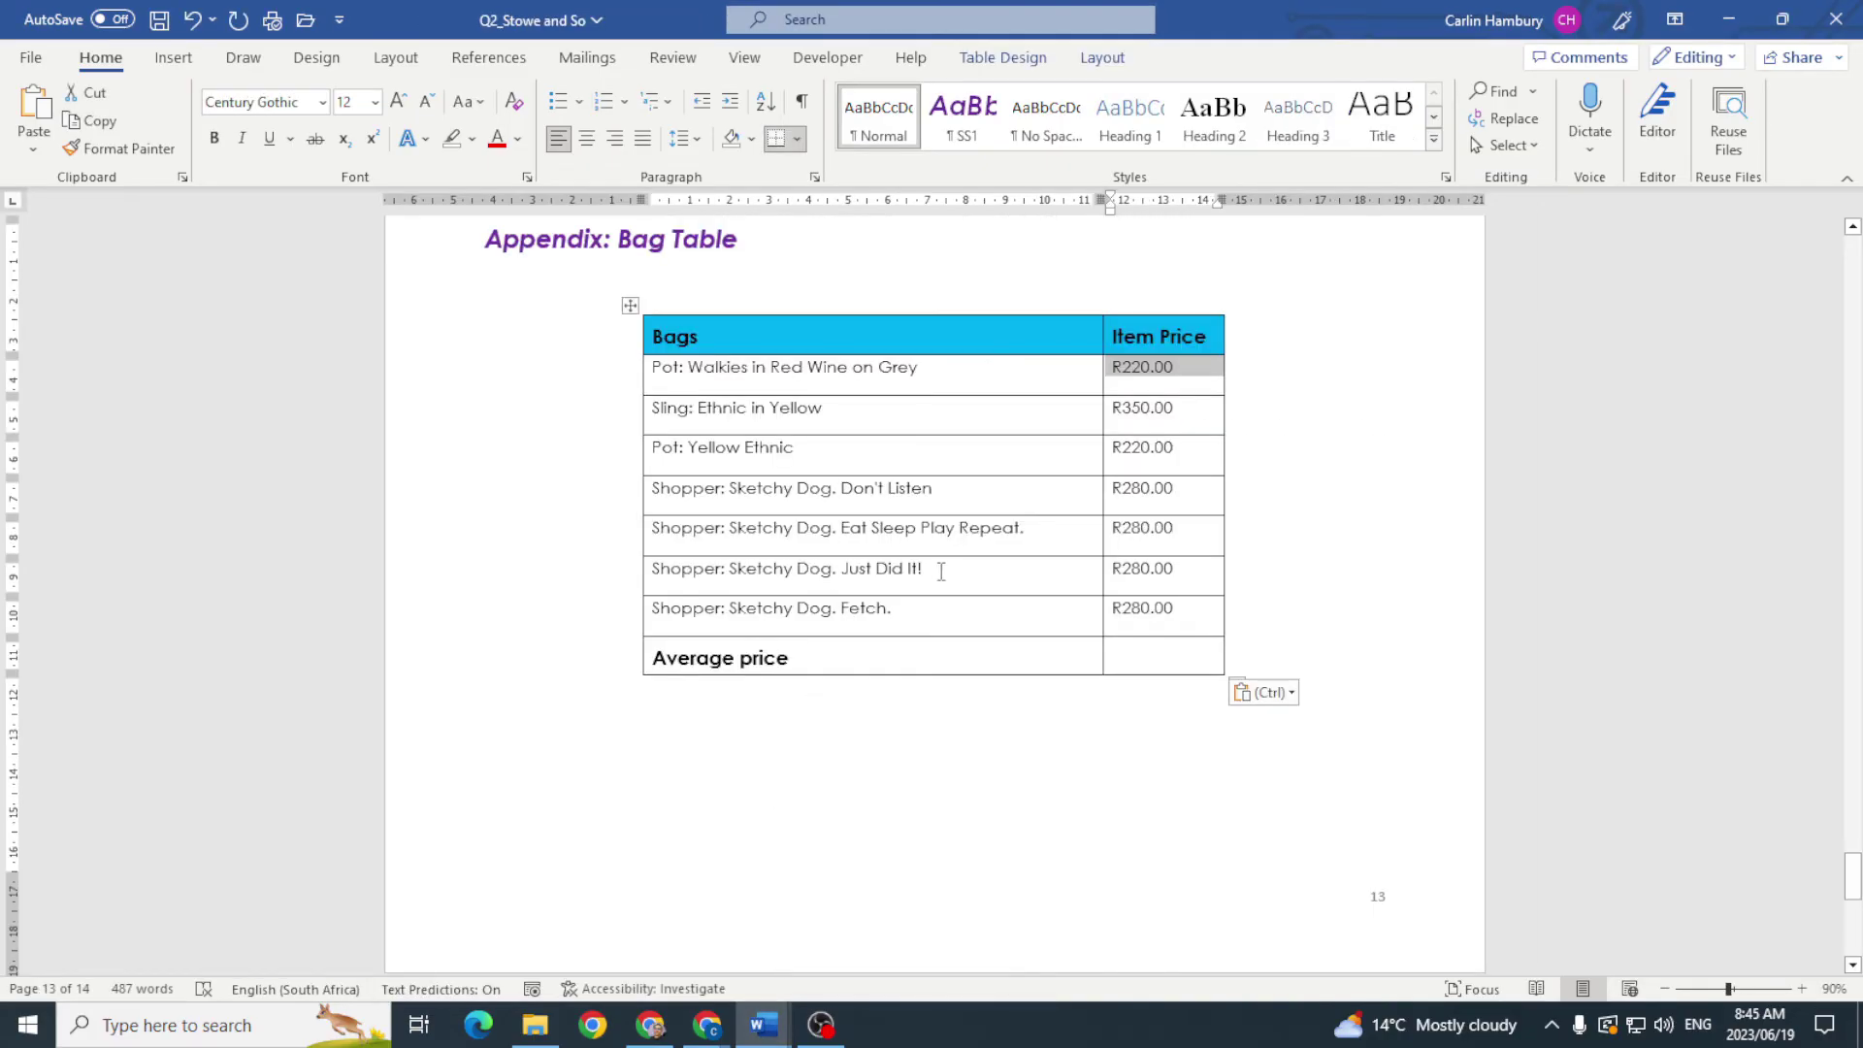
{"action": "left_click_drag", "start_coordinate": [941, 571], "coordinate": [653, 572]}
{"action": "key", "text": "Delete"}
{"action": "type", "text": ".."}
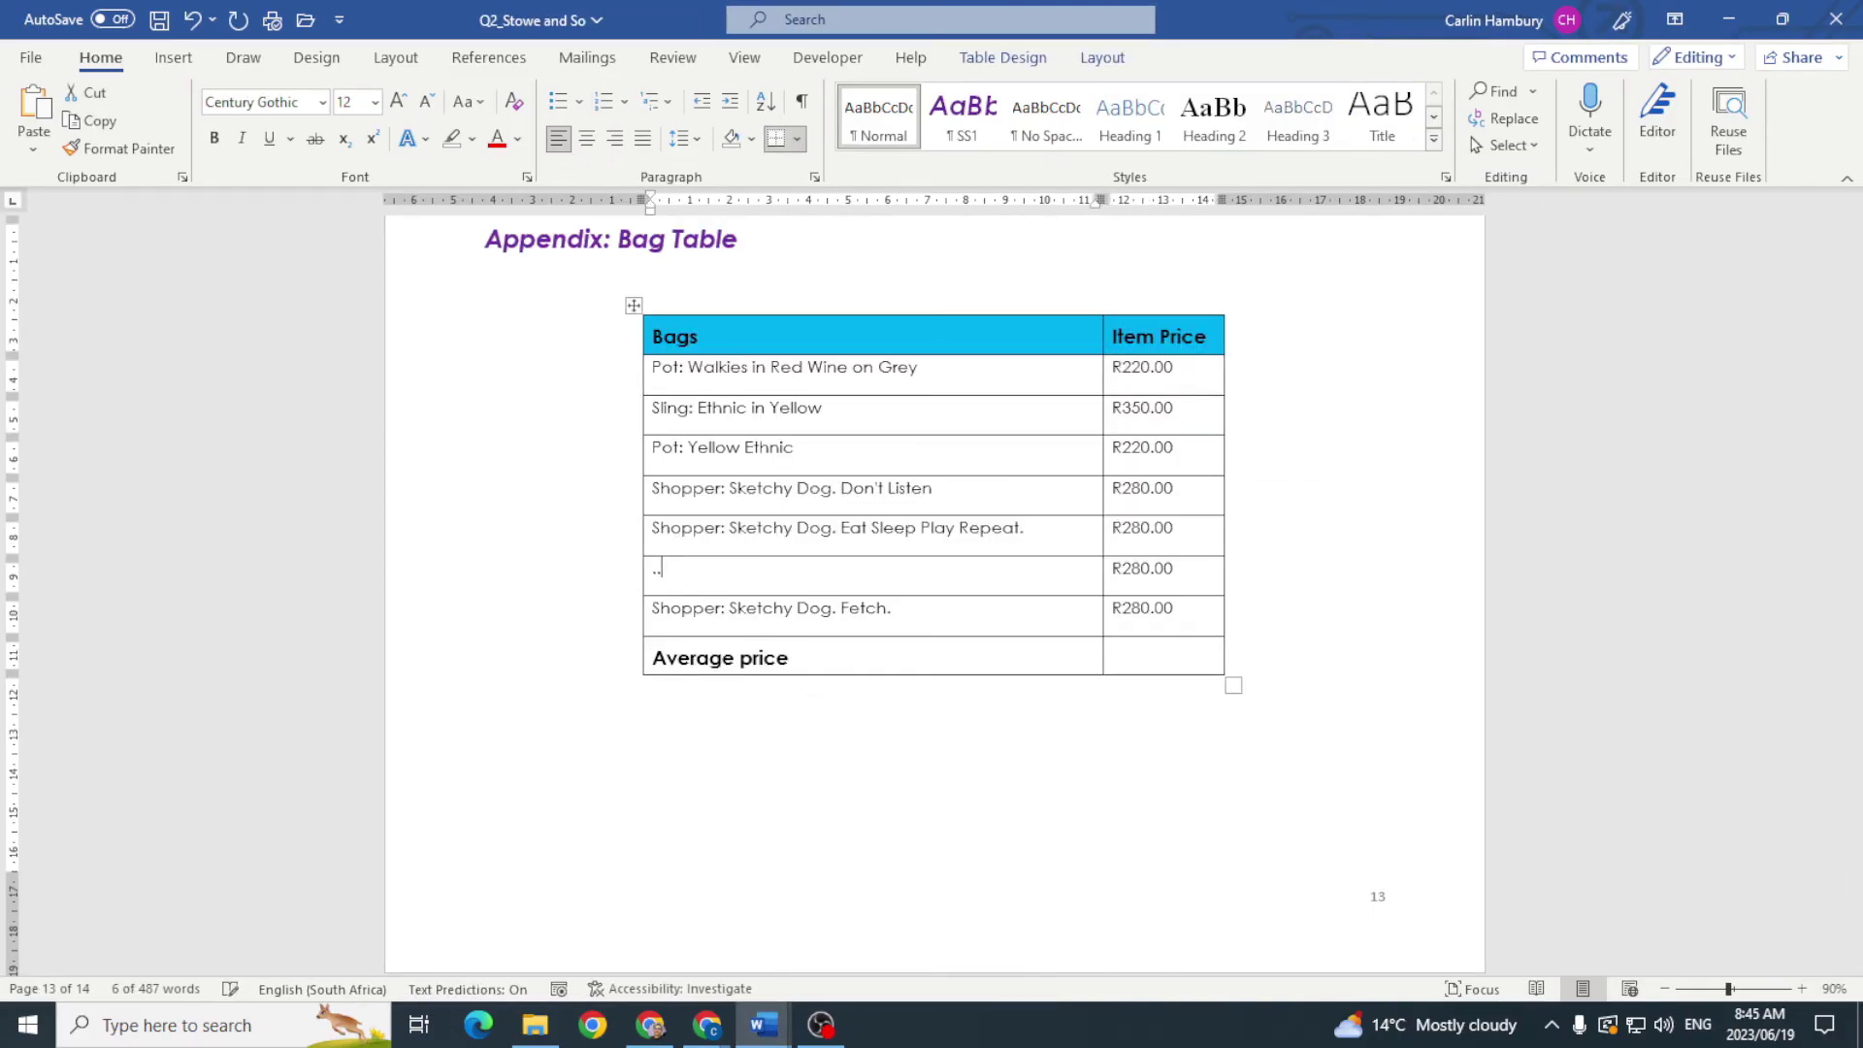
{"action": "type", "text": ".."}
{"action": "left_click_drag", "start_coordinate": [915, 613], "coordinate": [651, 612]}
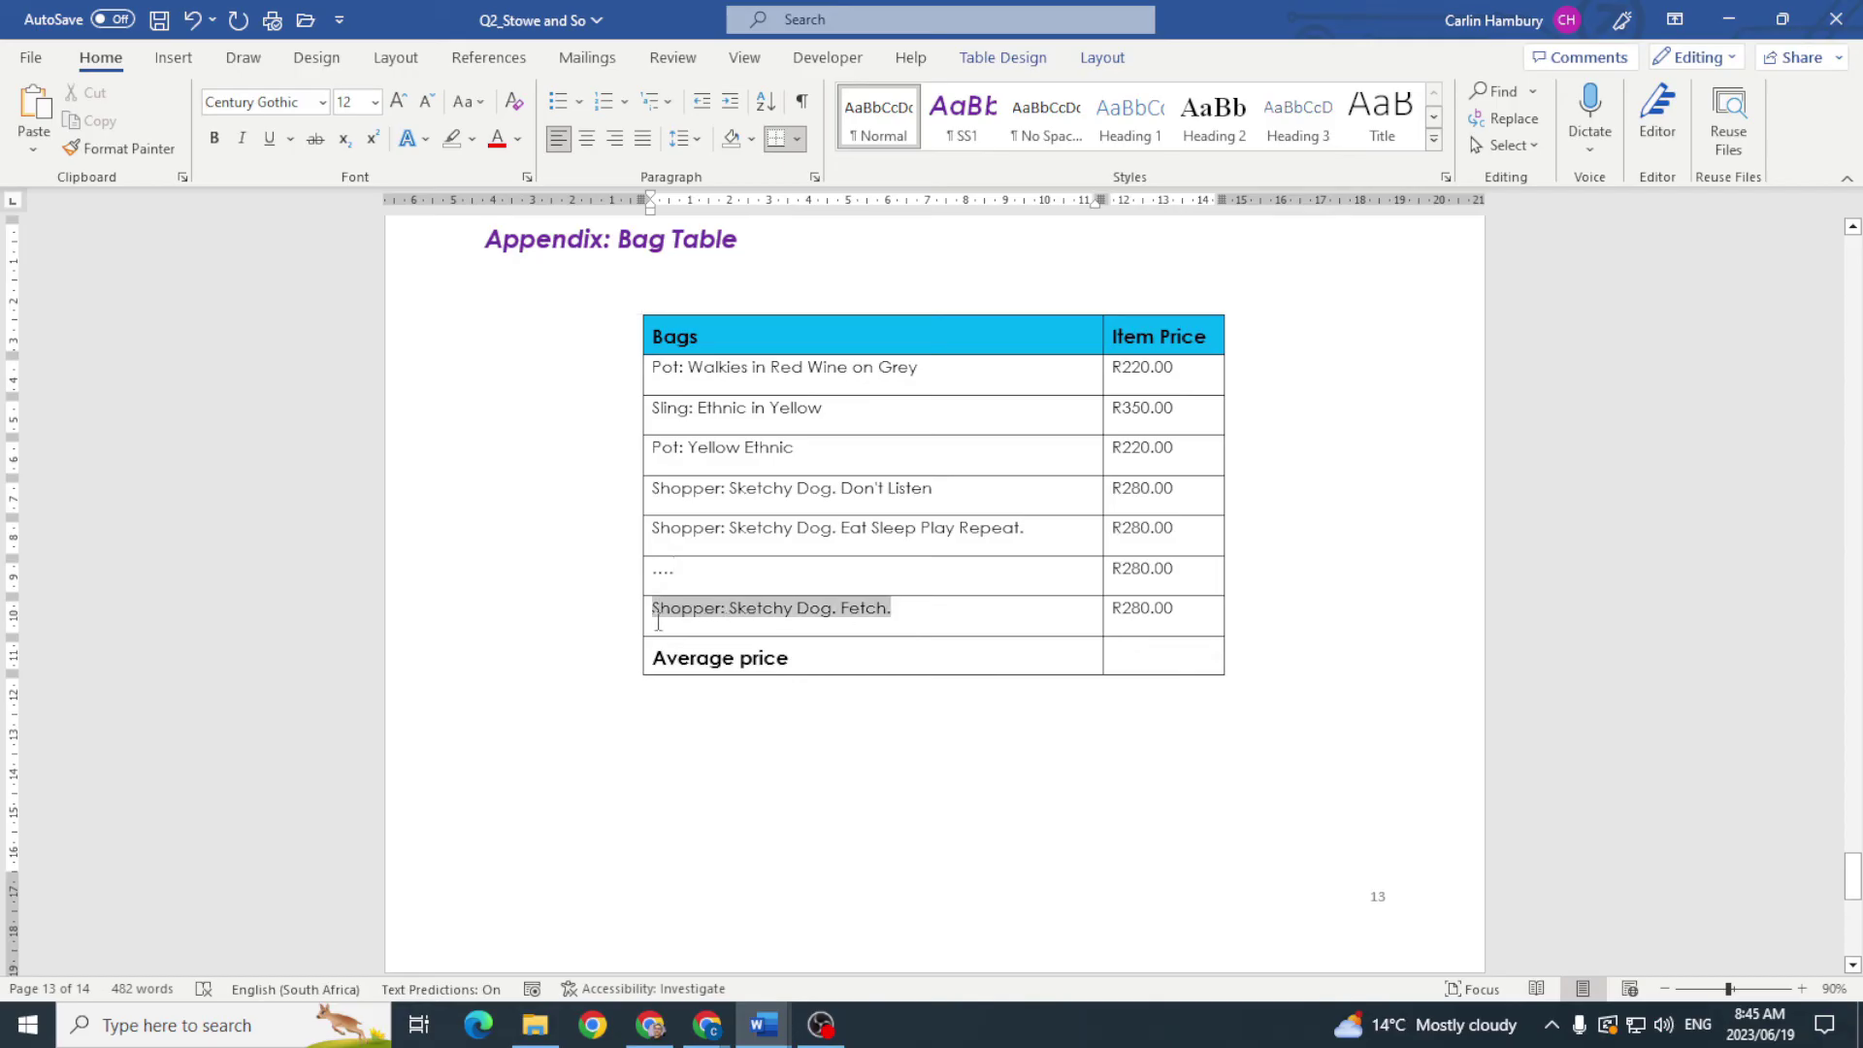
{"action": "type", "text": "...."}
Step: Calculate the average item price in the Average price row with the formula =AVERAGE(ABOVE)
{"action": "left_click", "coordinate": [1159, 661]}
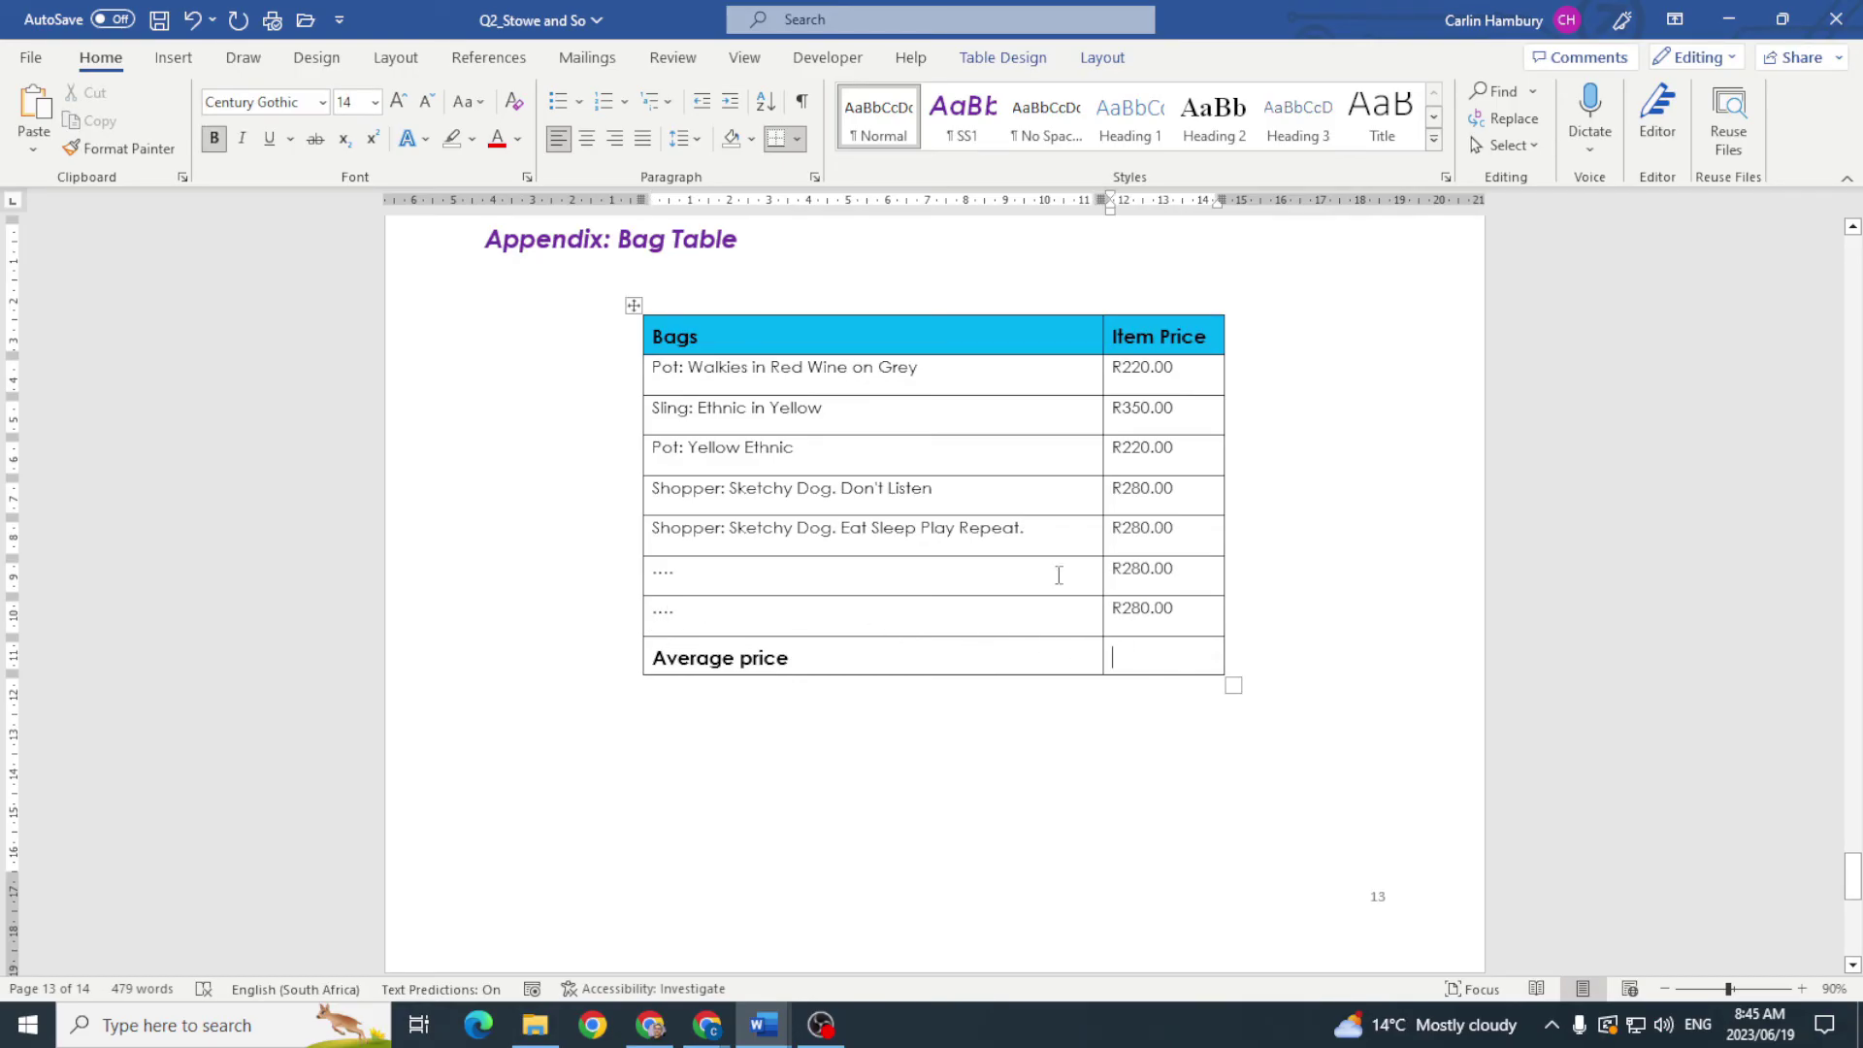
{"action": "left_click", "coordinate": [165, 59]}
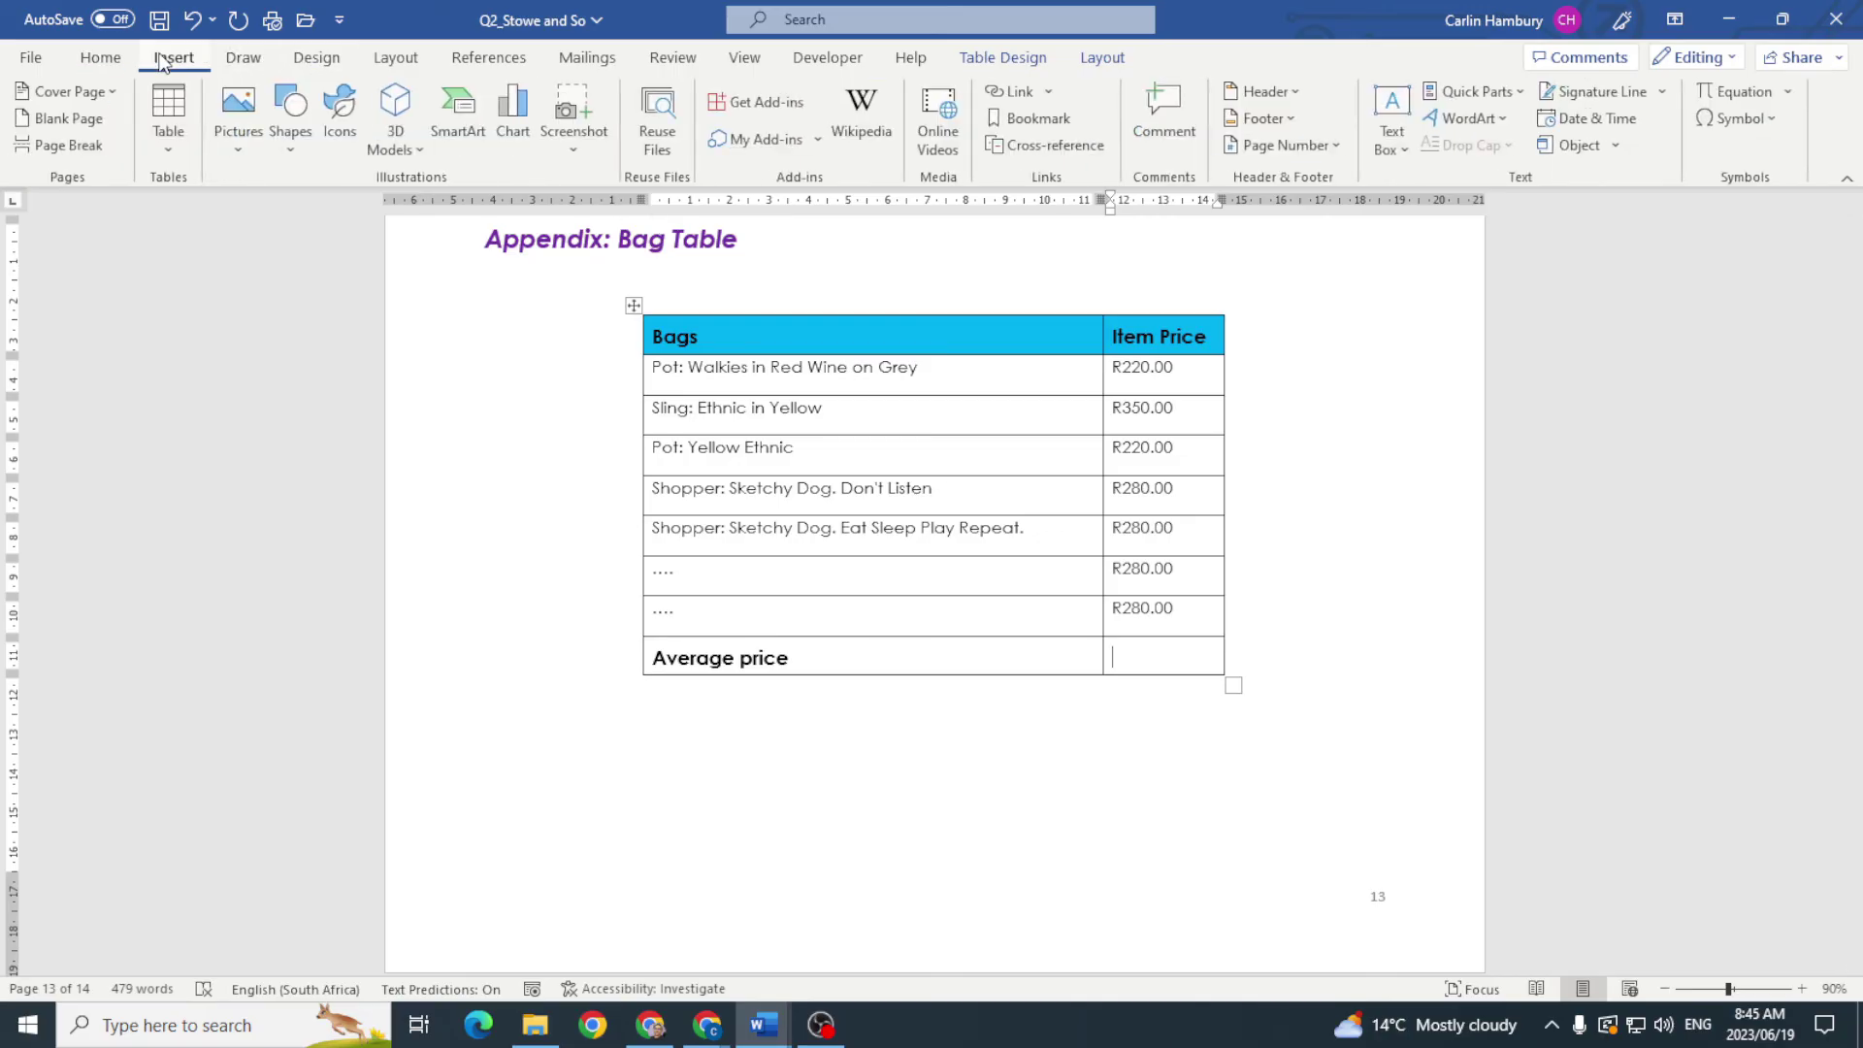
{"action": "left_click", "coordinate": [1002, 60]}
{"action": "left_click", "coordinate": [1079, 62]}
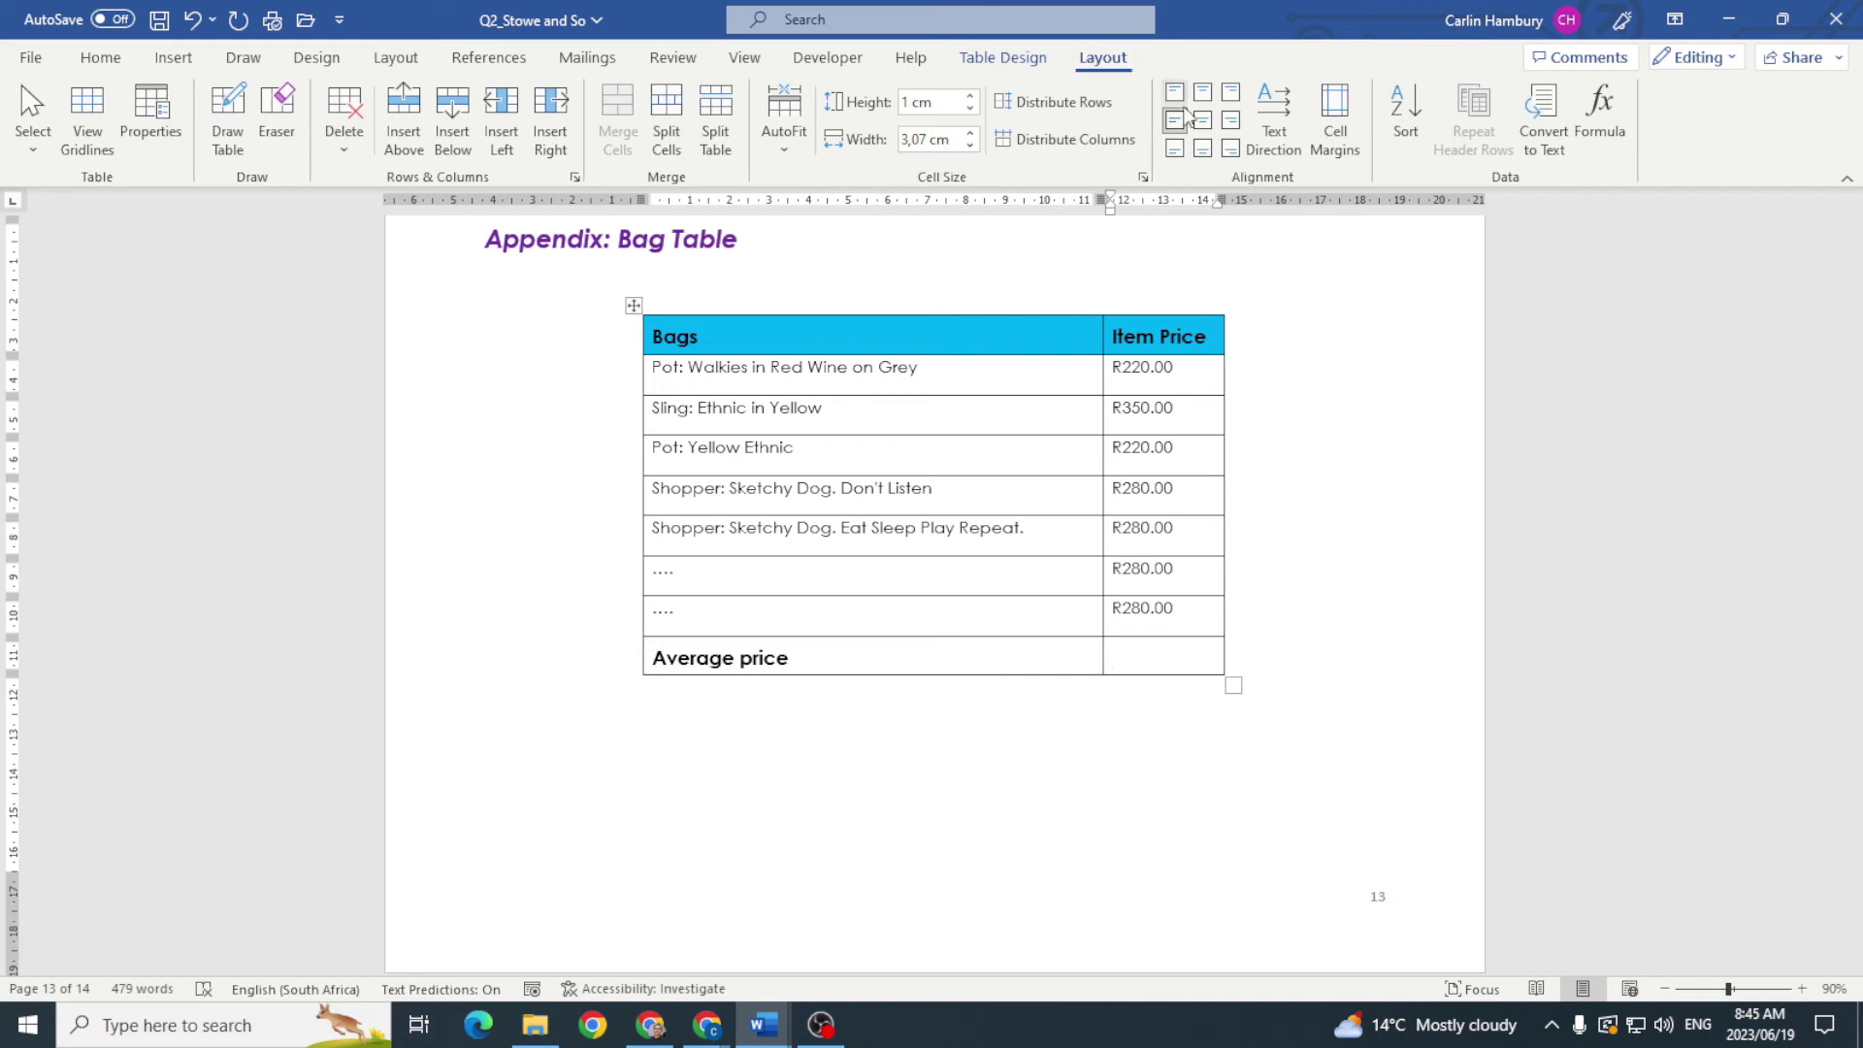
{"action": "left_click", "coordinate": [1627, 139]}
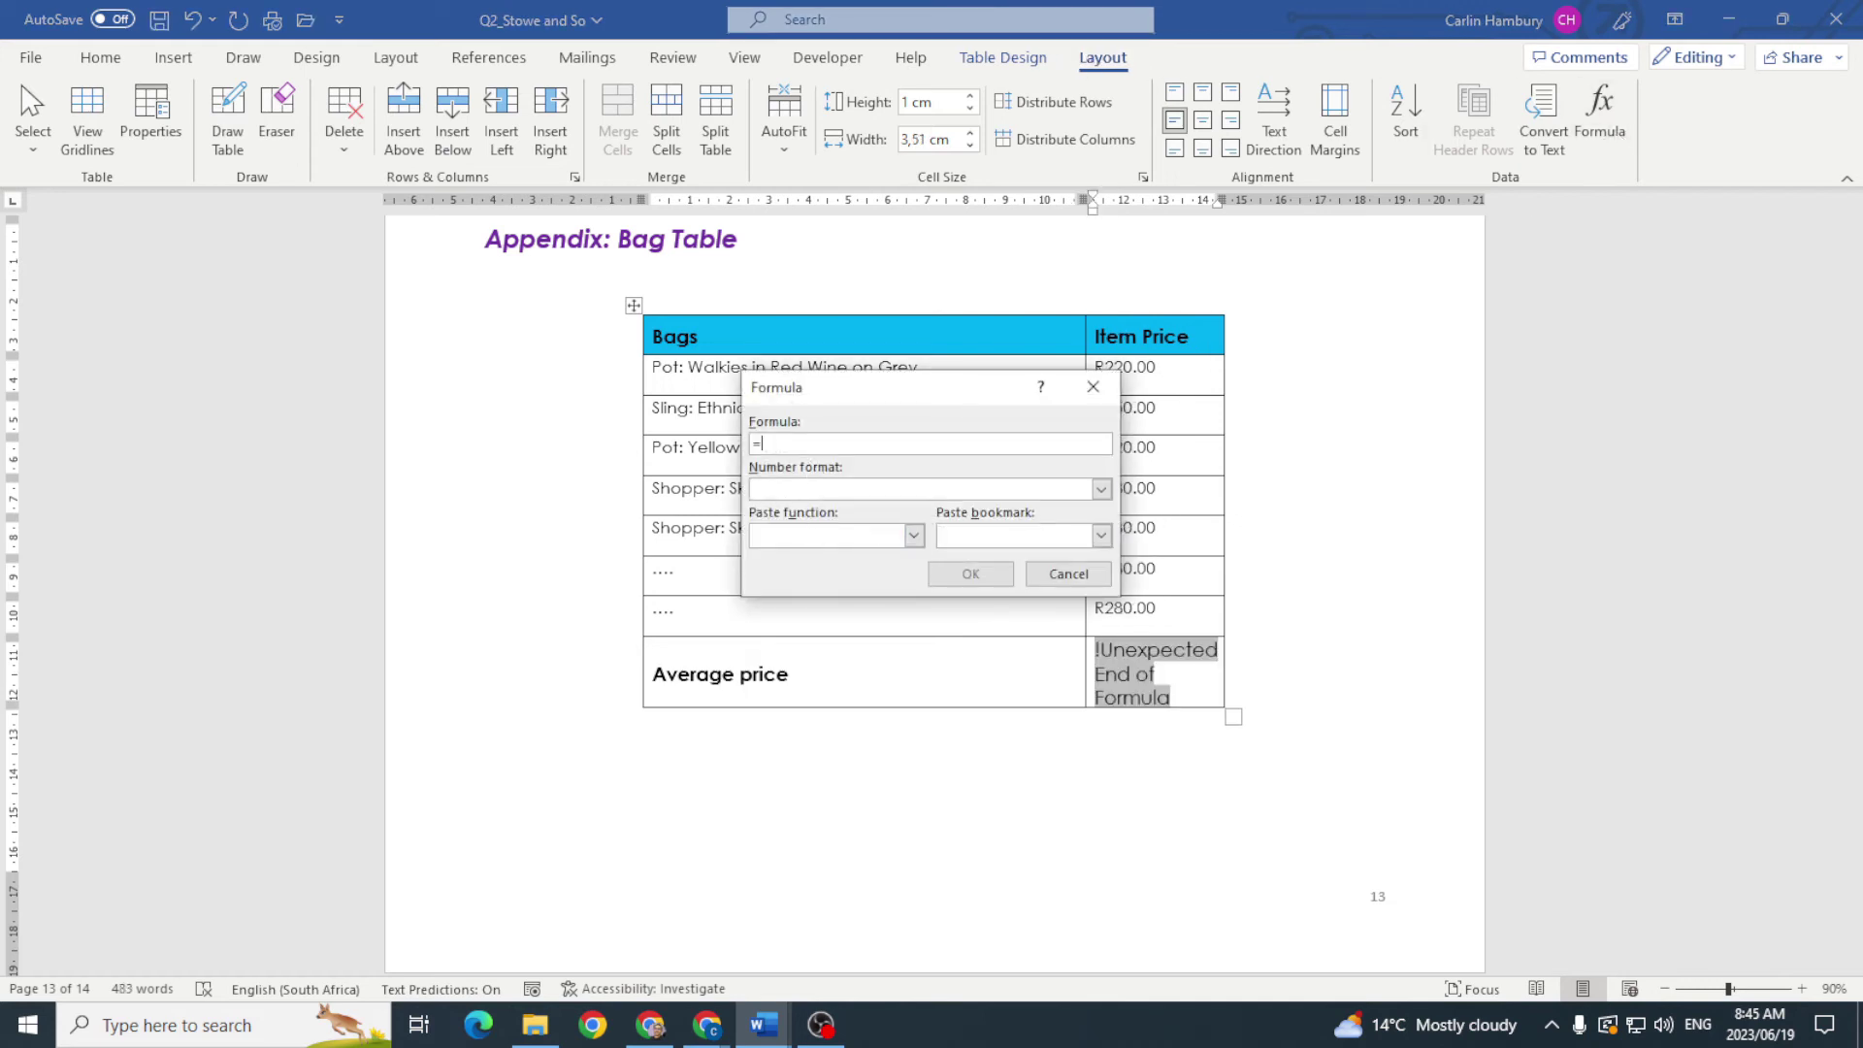
{"action": "type", "text": "AVERAGE"}
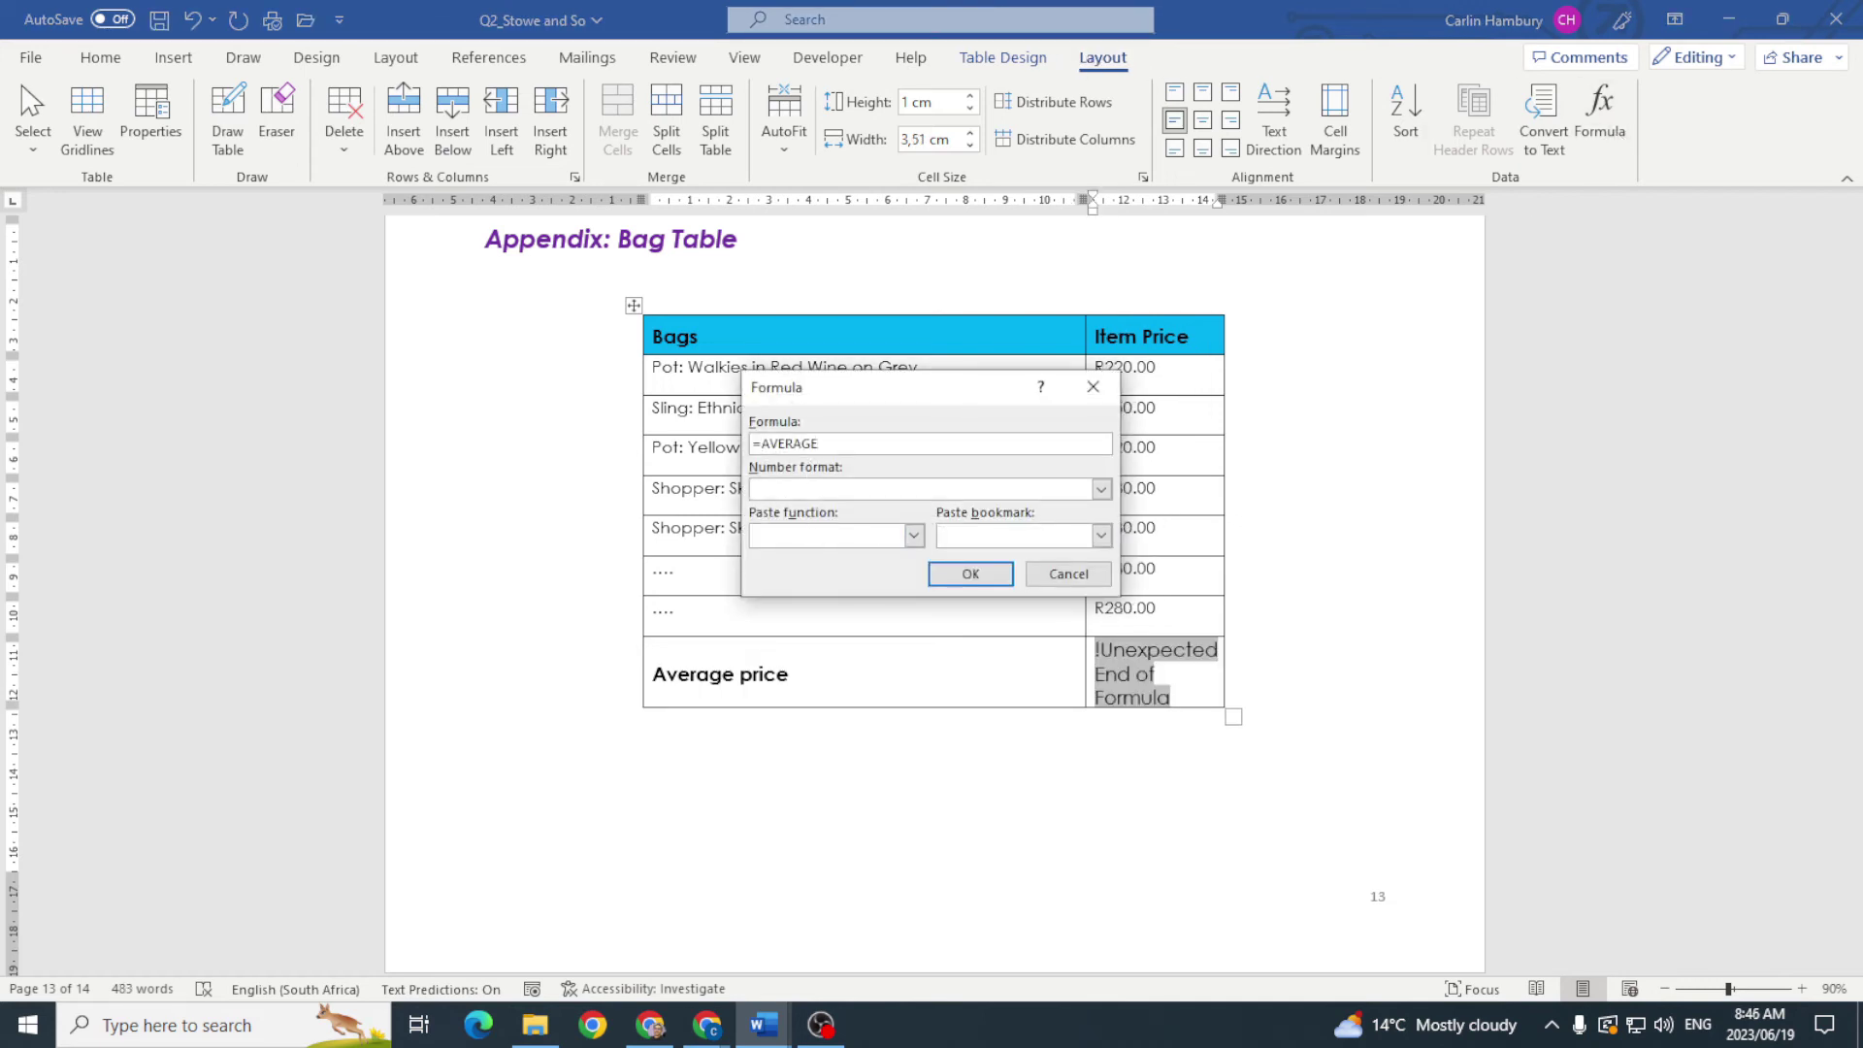
{"action": "type", "text": "(ABOVE)"}
{"action": "left_click", "coordinate": [970, 573]}
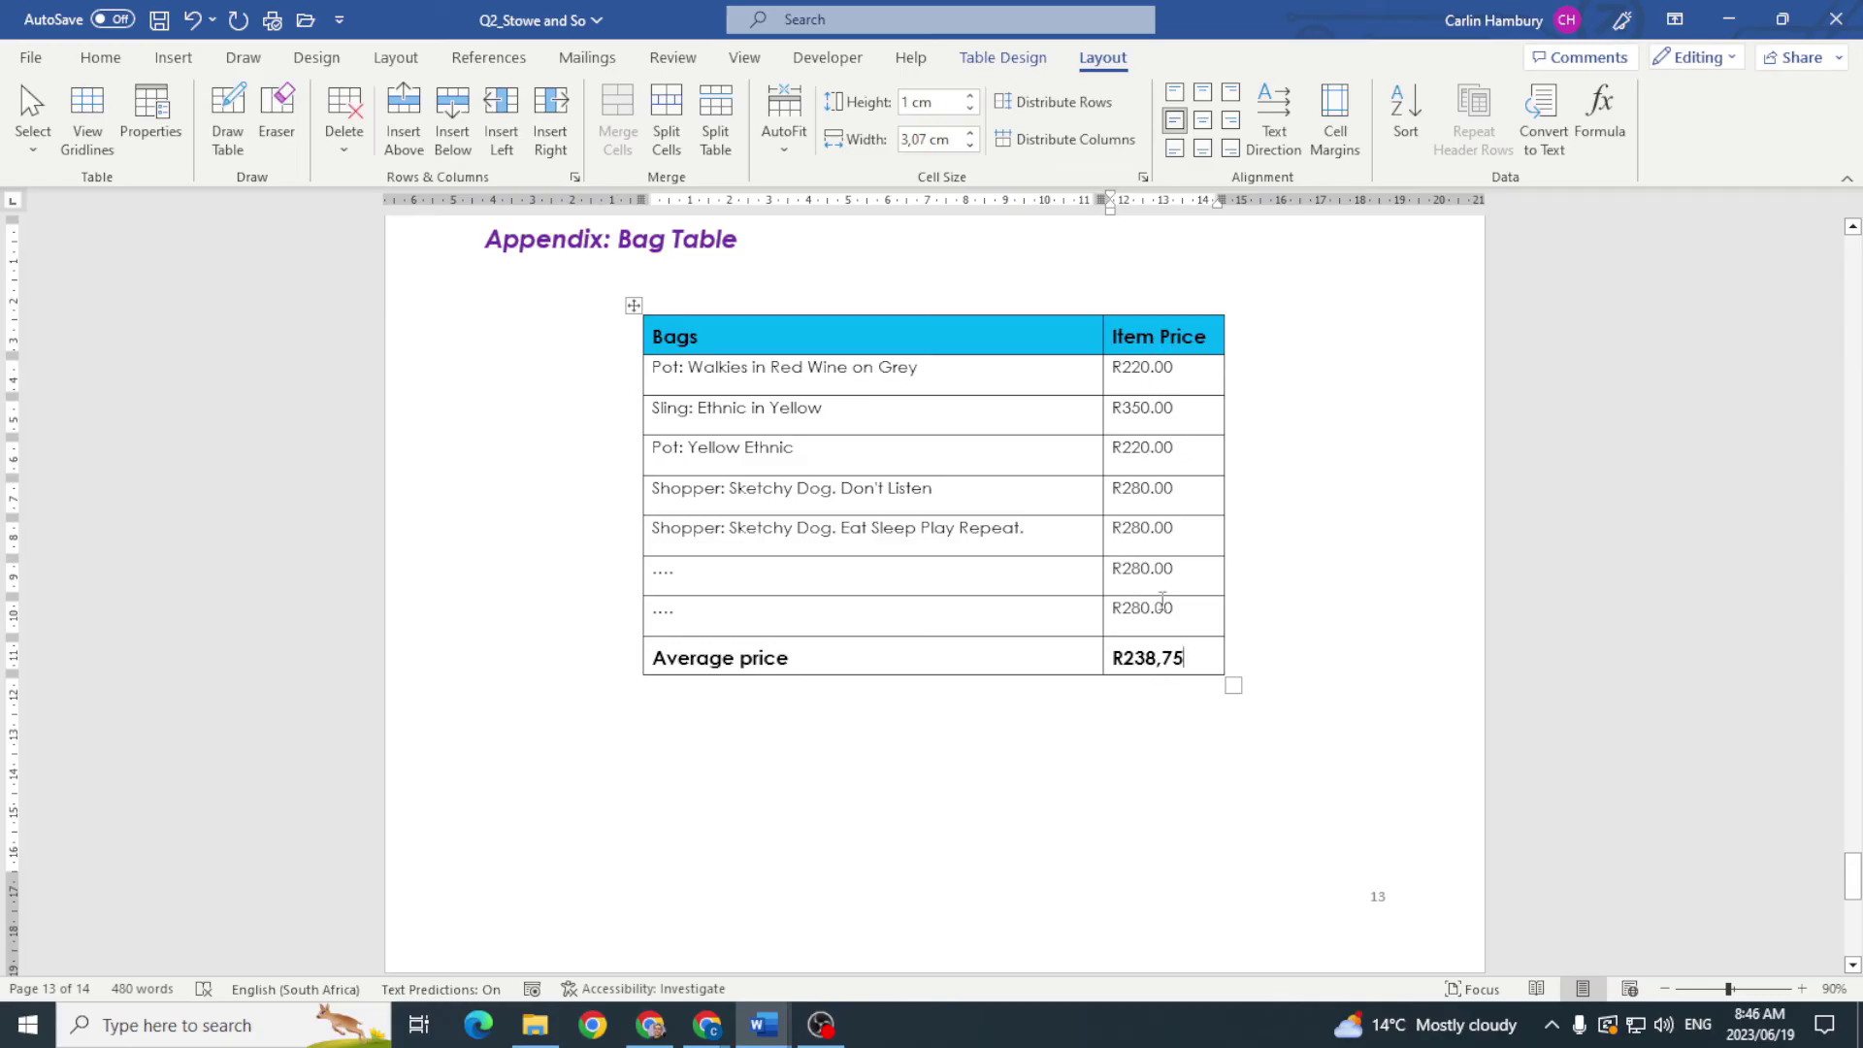
Step: Read tasks 2.16 to 2.19 in the exam paper and find the Bibliography page in Q2_Stowe and So
{"action": "key", "text": "alt+Tab"}
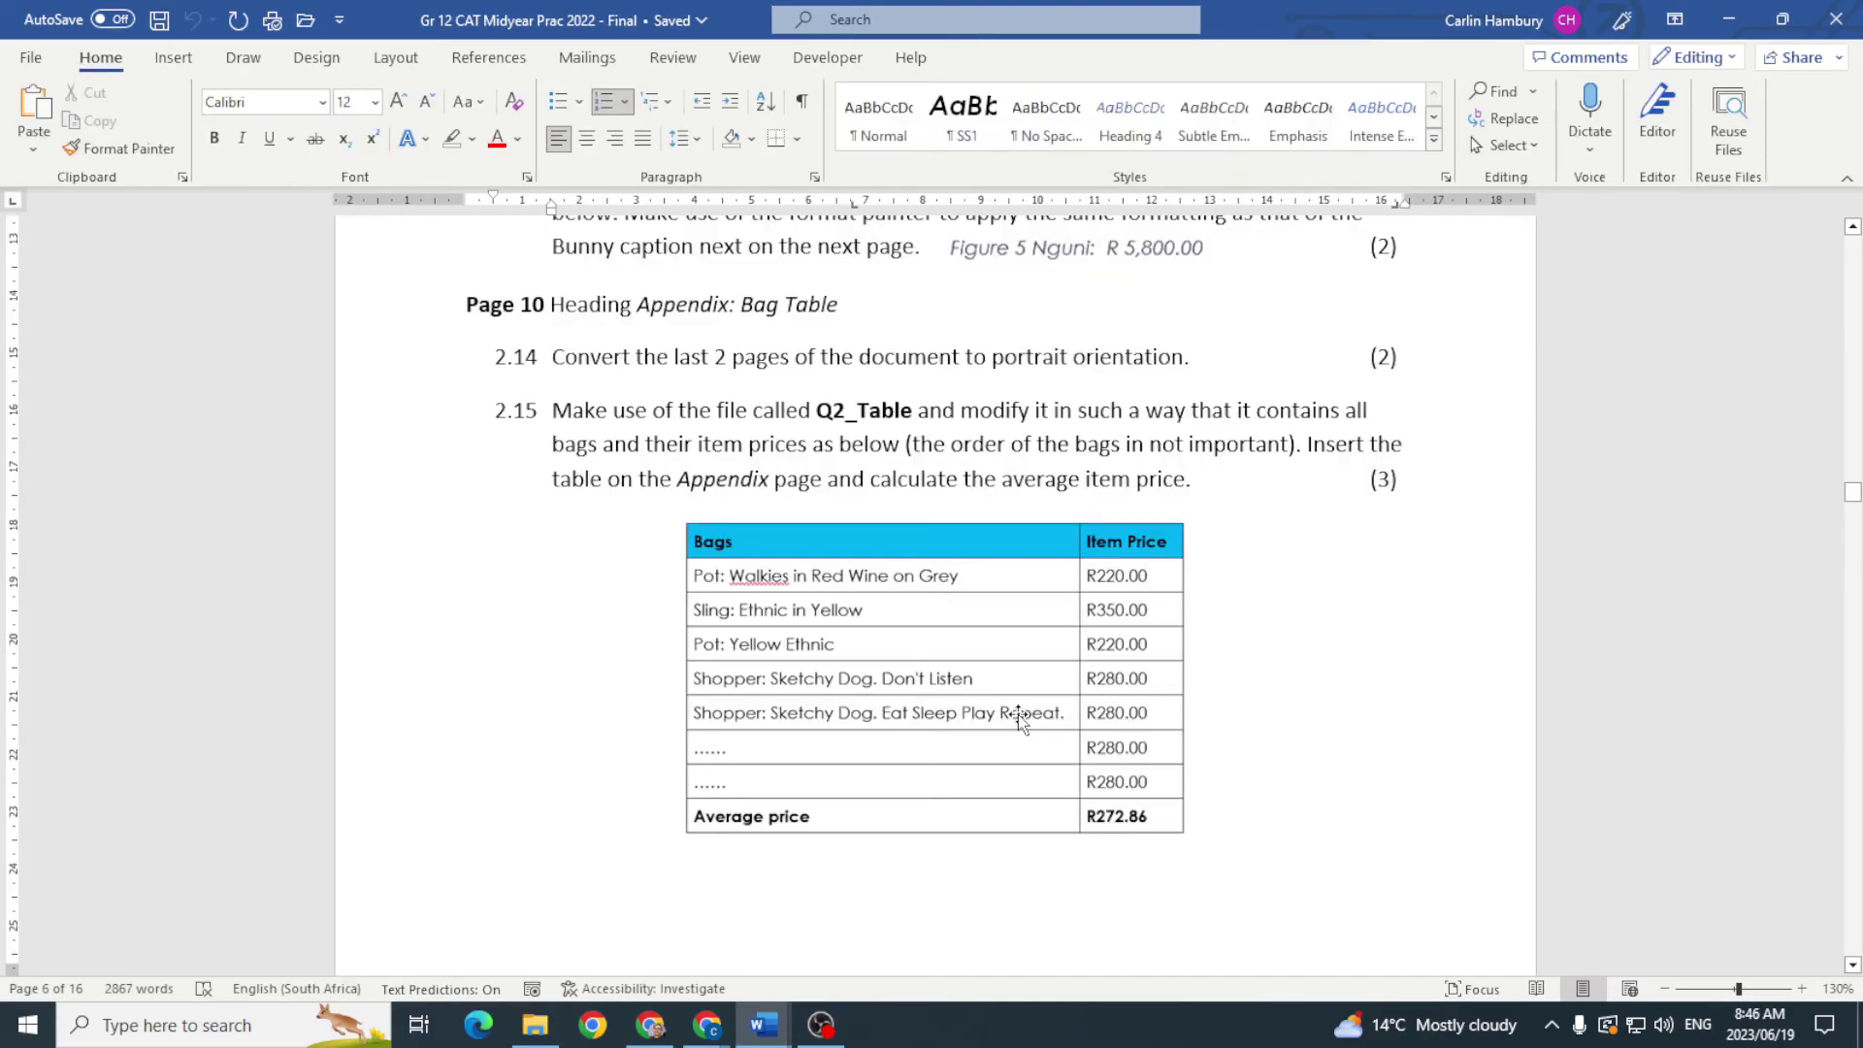
{"action": "scroll", "coordinate": [798, 786], "scroll_direction": "down", "scroll_amount": 6}
{"action": "scroll", "coordinate": [799, 786], "scroll_direction": "down", "scroll_amount": 1}
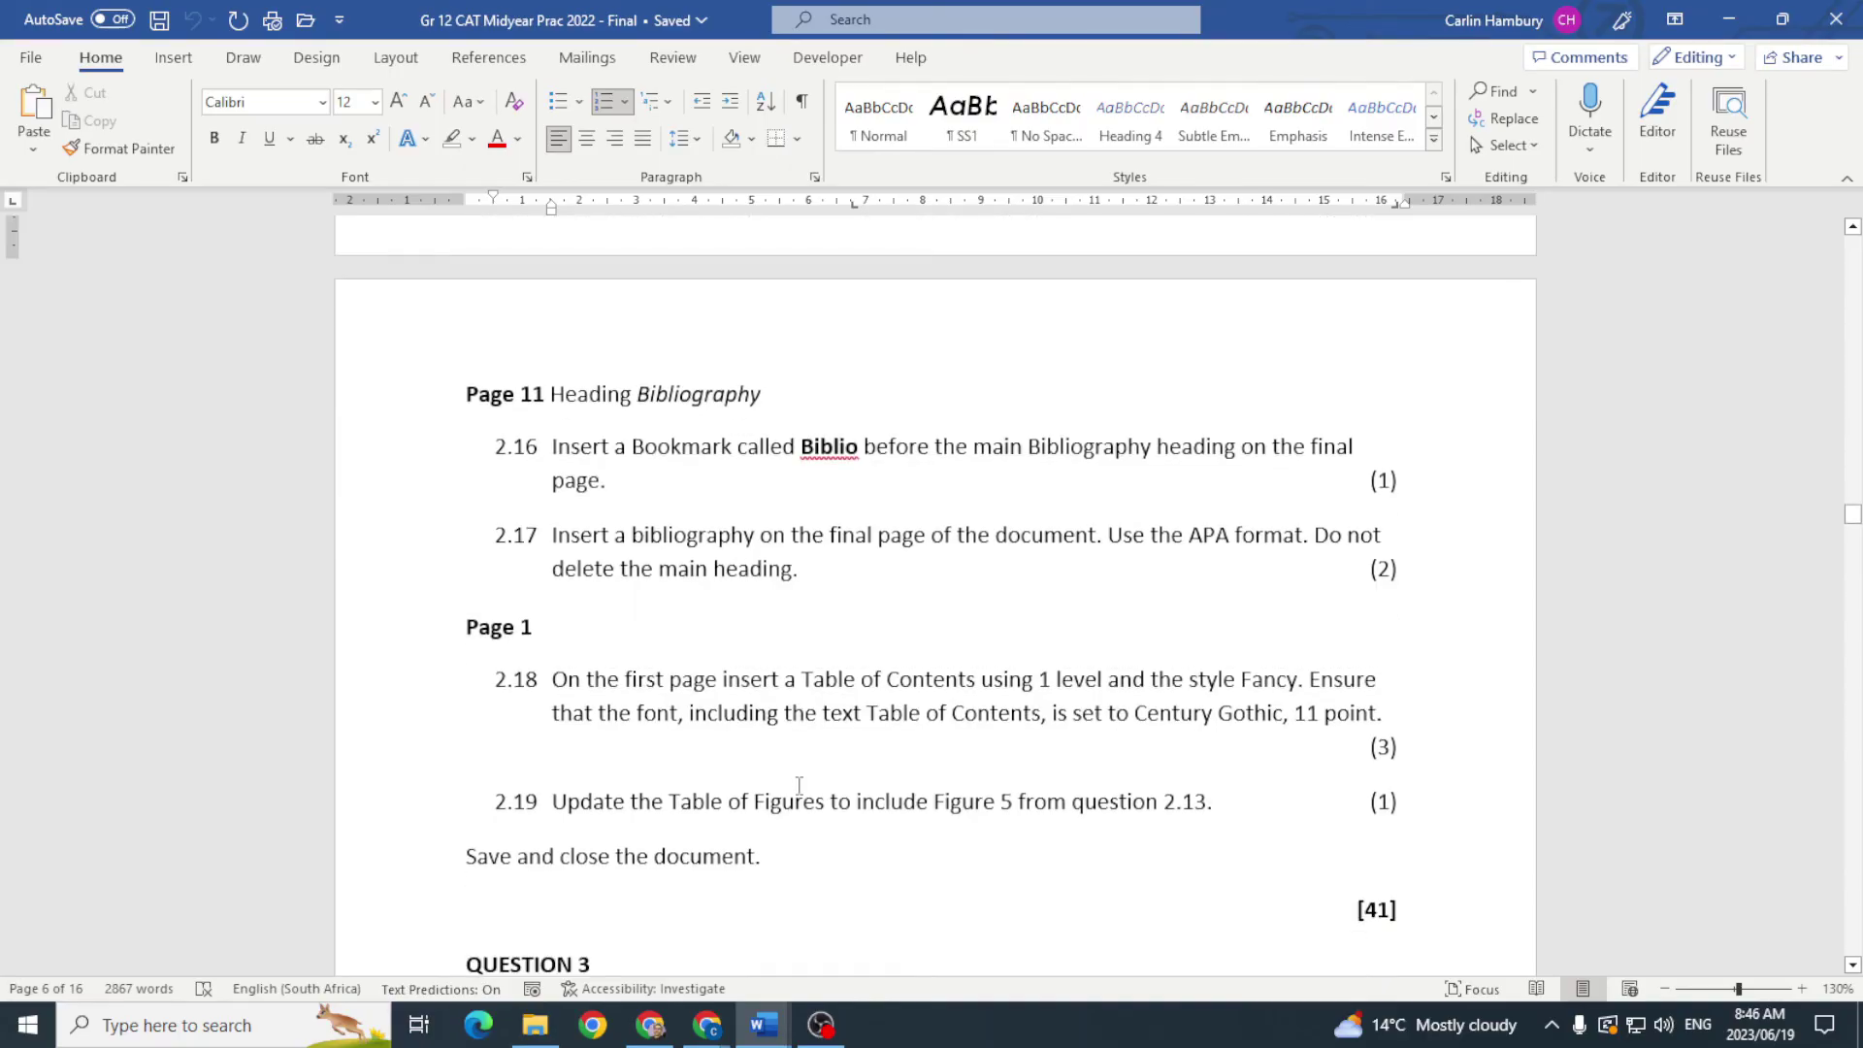
{"action": "key", "text": "alt+Tab"}
{"action": "scroll", "coordinate": [799, 781], "scroll_direction": "down", "scroll_amount": 8}
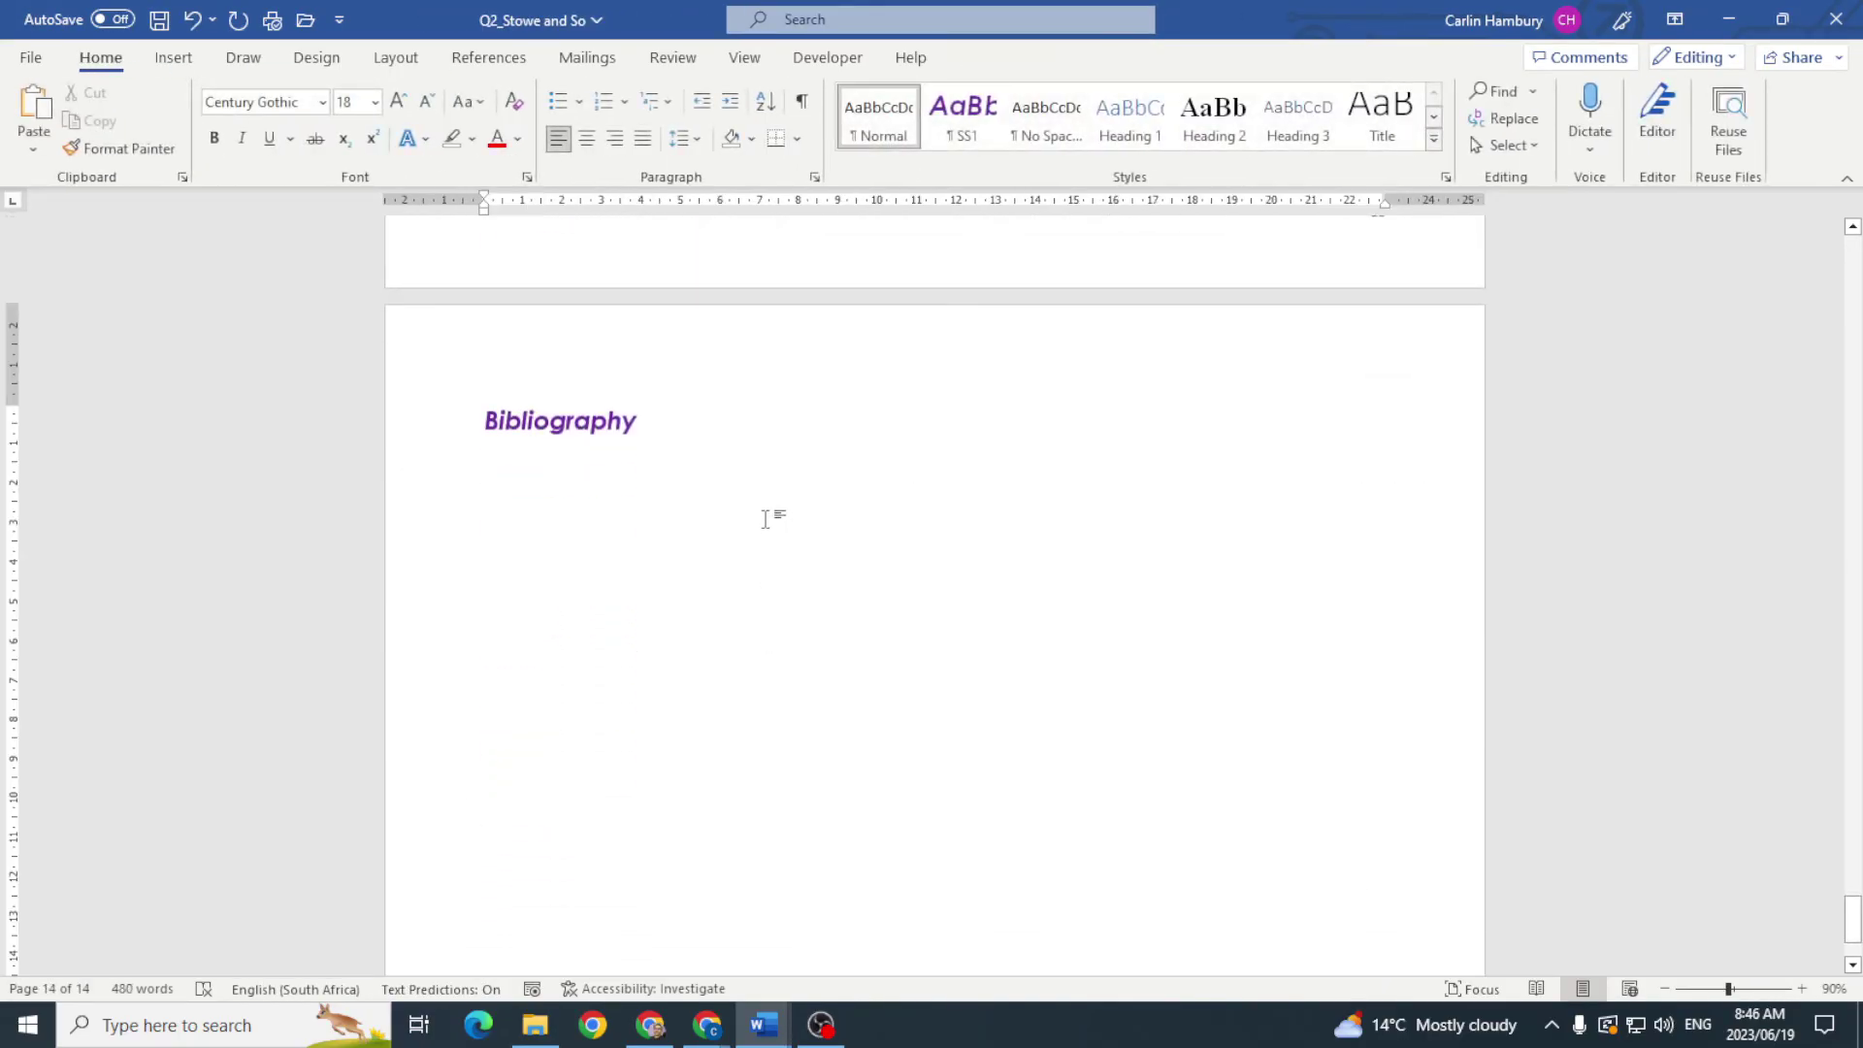
{"action": "key", "text": "alt+Tab"}
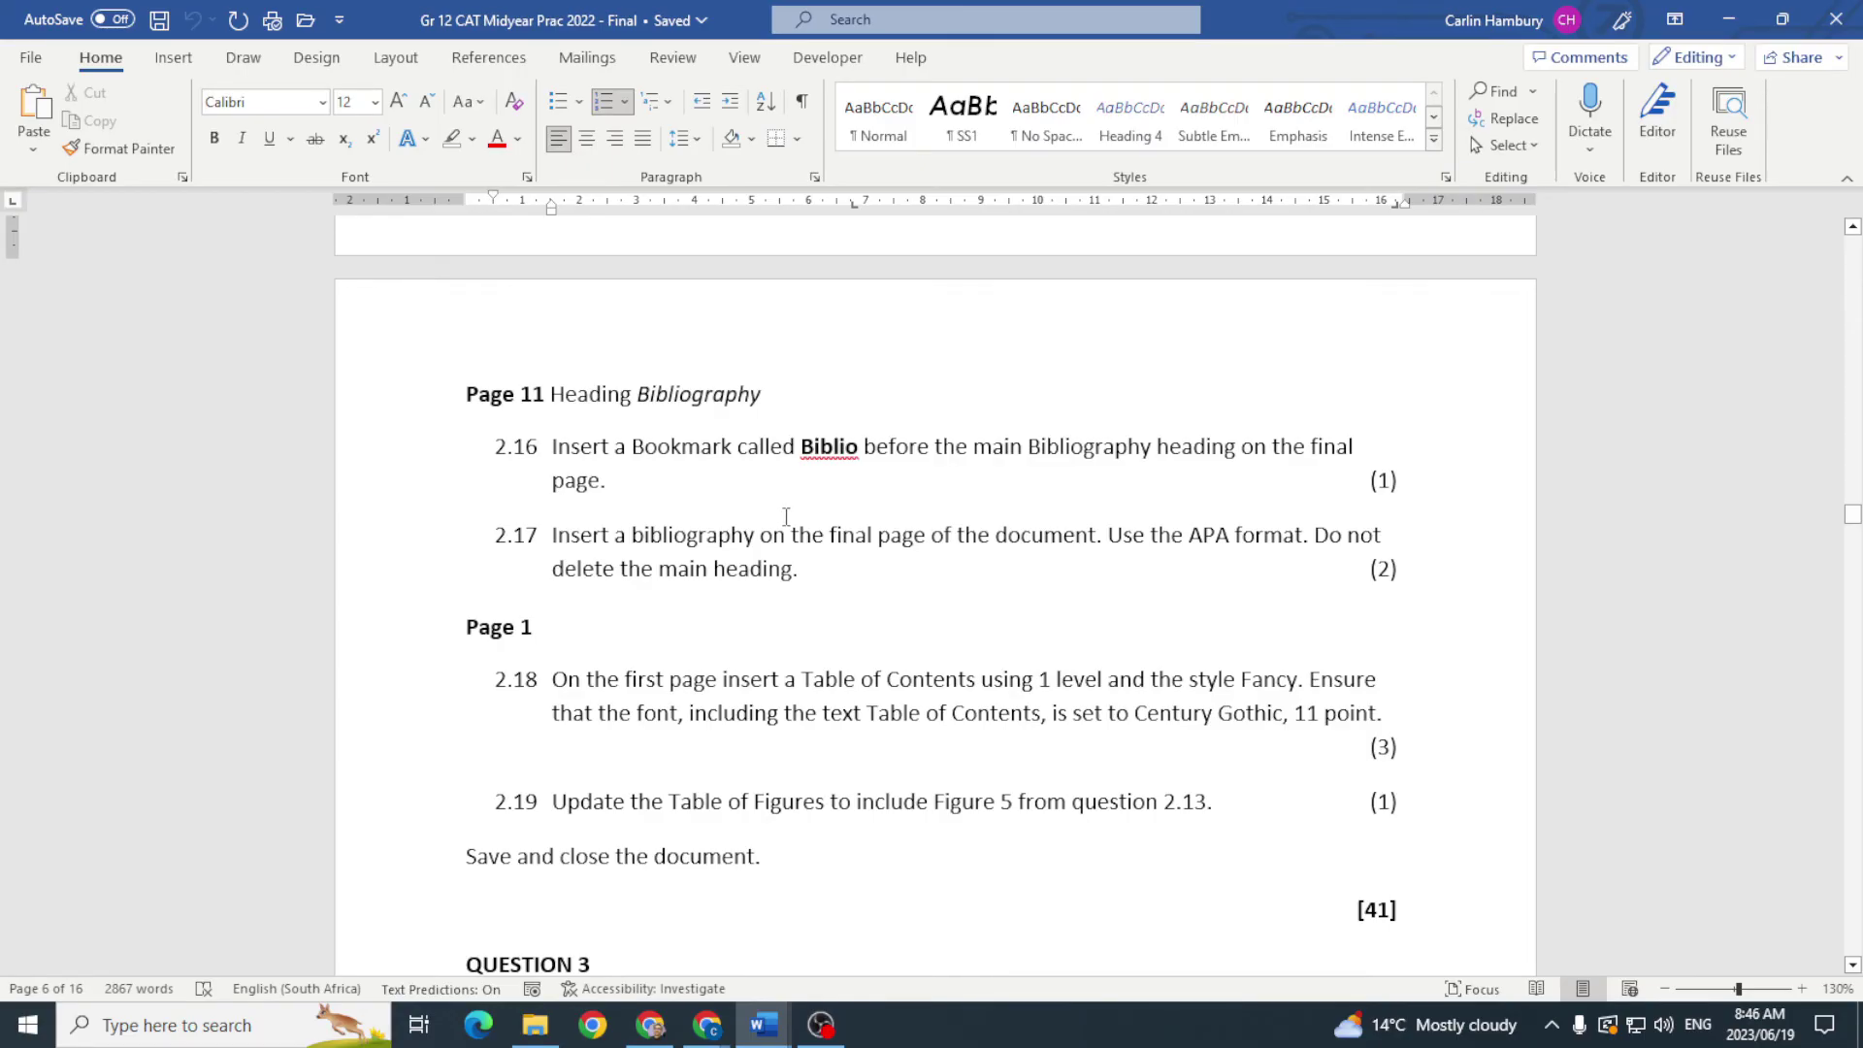
{"action": "key", "text": "alt+Tab"}
{"action": "scroll", "coordinate": [791, 515], "scroll_direction": "down", "scroll_amount": 1}
{"action": "scroll", "coordinate": [733, 460], "scroll_direction": "up", "scroll_amount": 1}
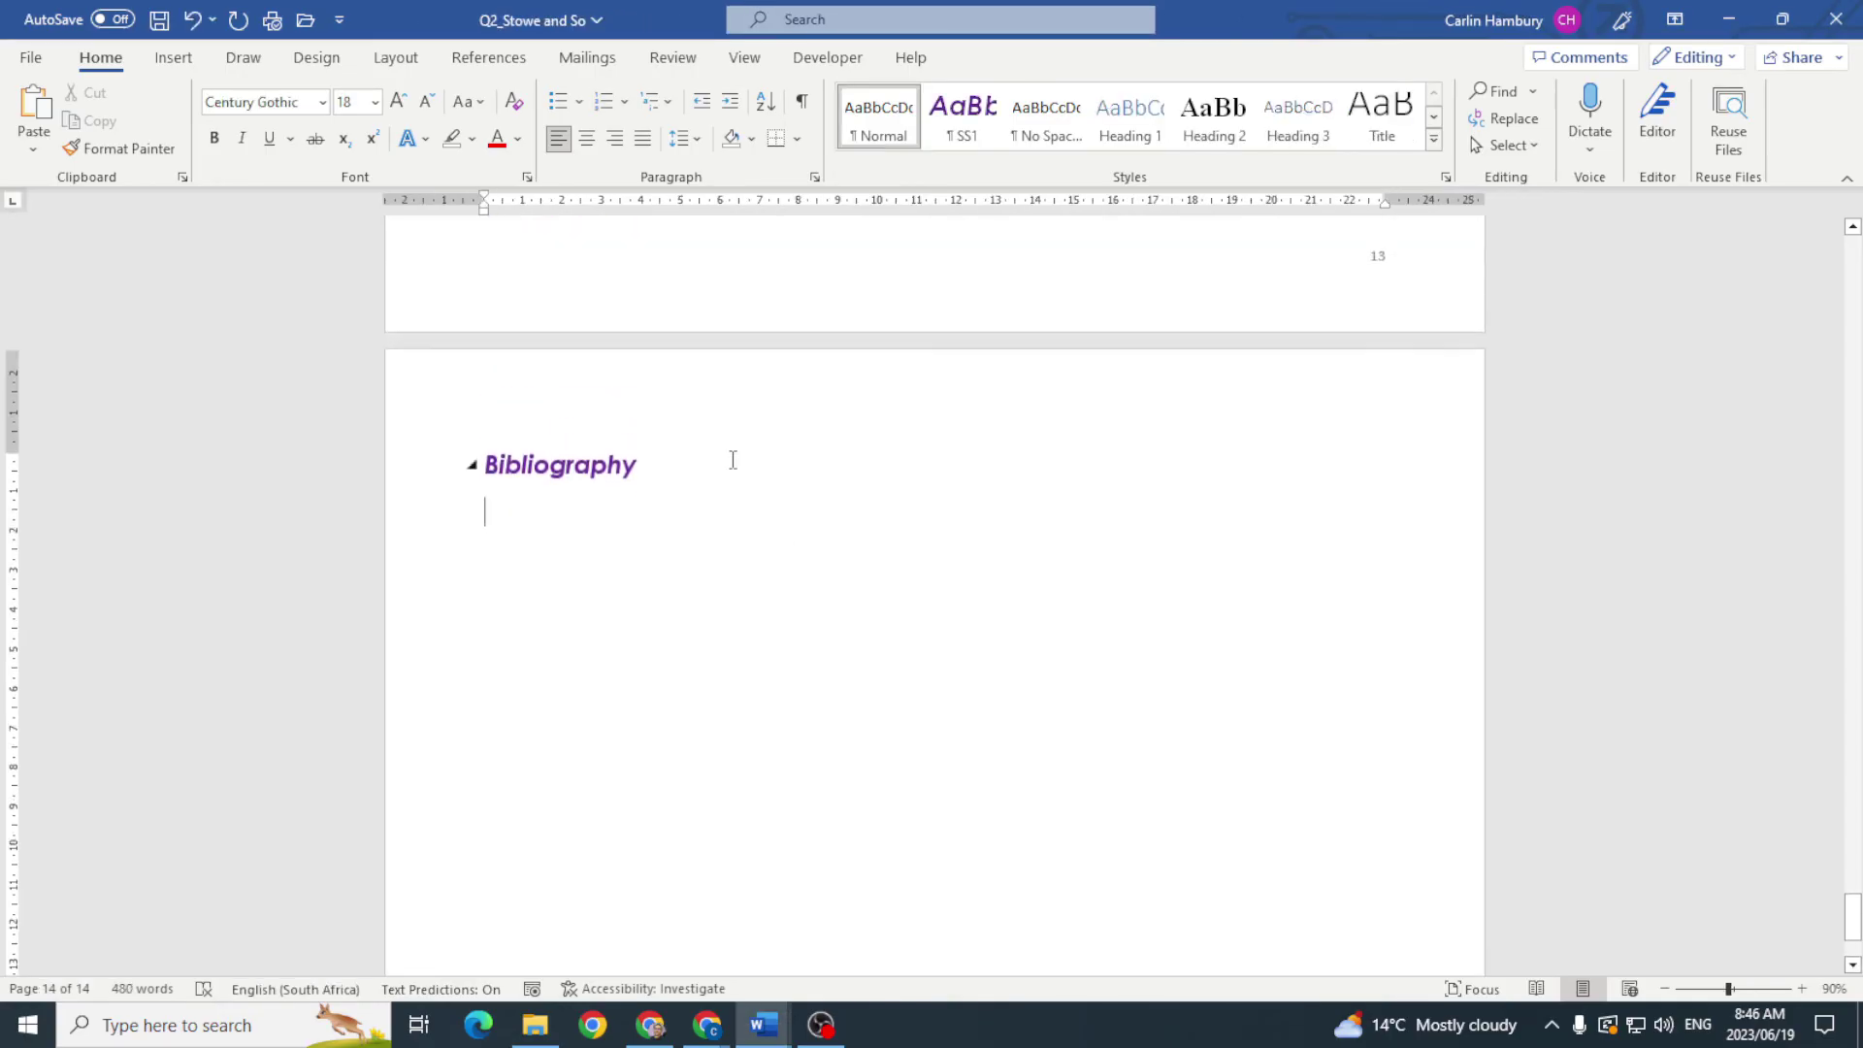
Step: Insert two blank lines above the Bibliography heading on the final page
{"action": "left_click", "coordinate": [733, 460]}
{"action": "scroll", "coordinate": [701, 430], "scroll_direction": "up", "scroll_amount": 1}
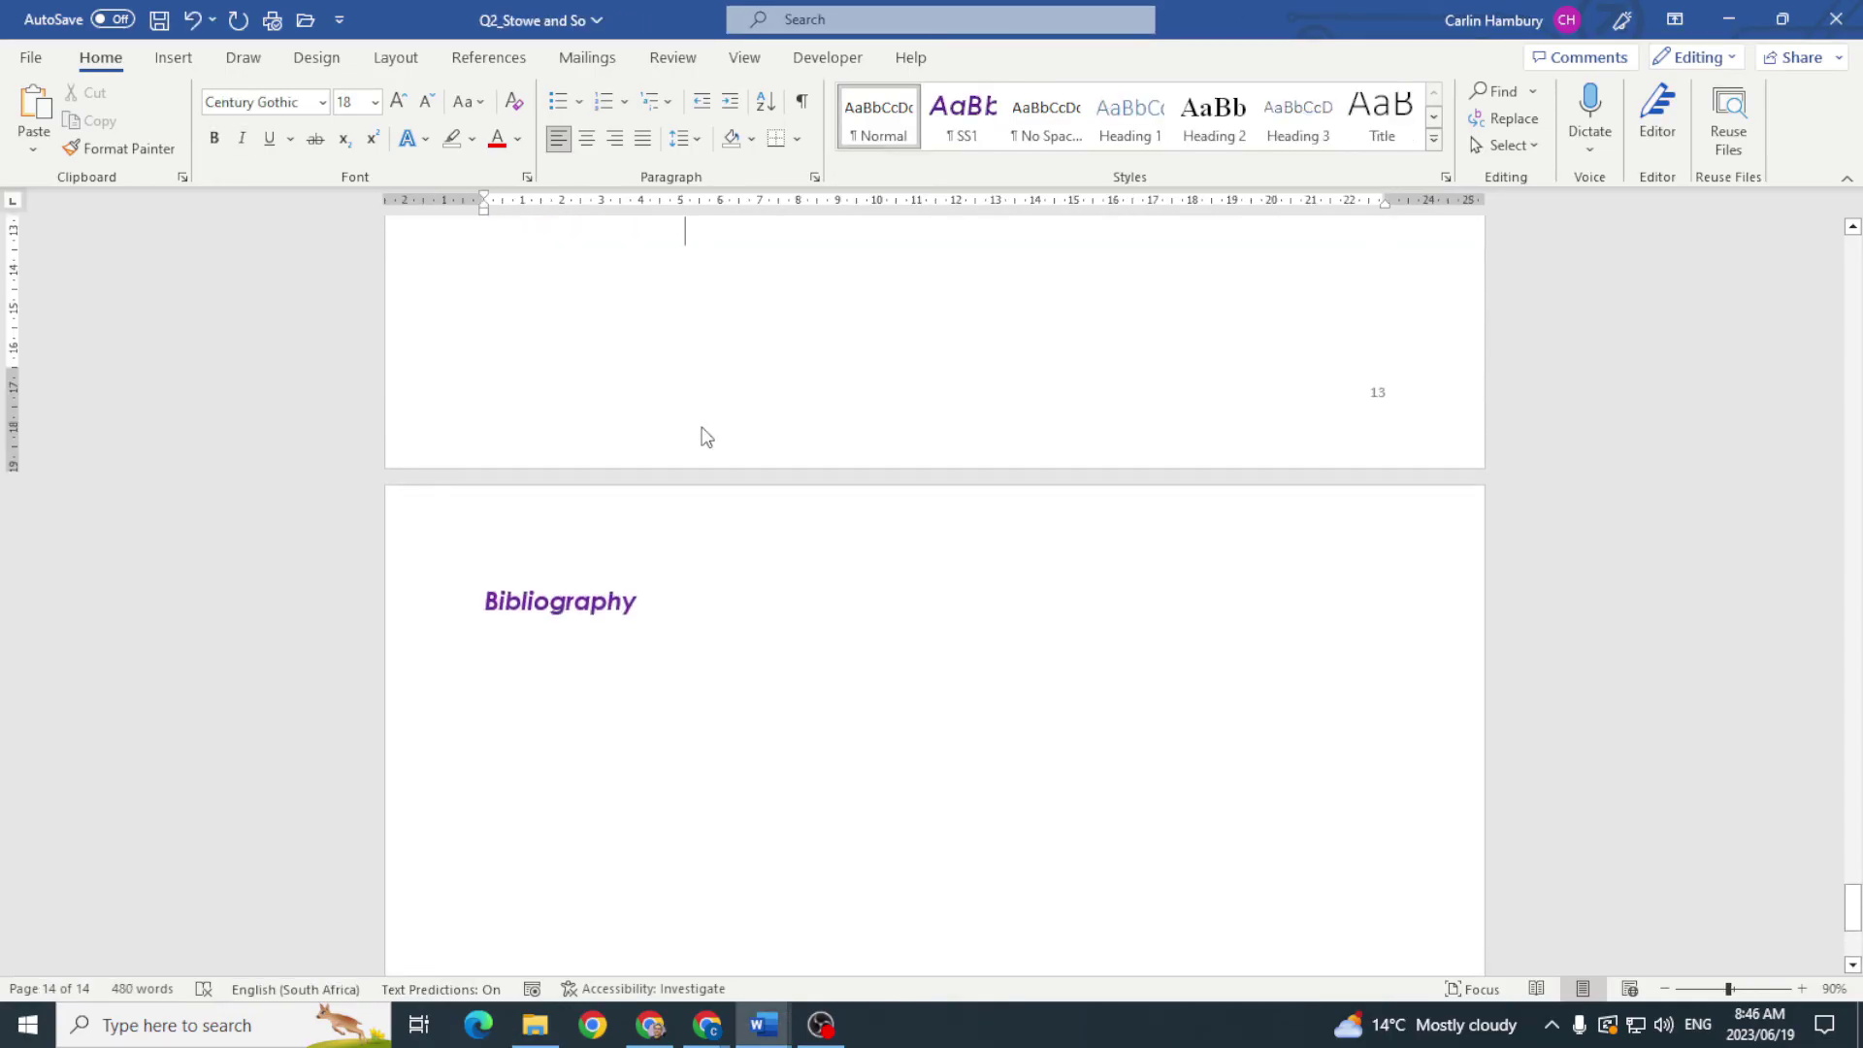
{"action": "key", "text": "Home"}
{"action": "key", "text": "Return"}
{"action": "key", "text": "Up"}
{"action": "key", "text": "Return"}
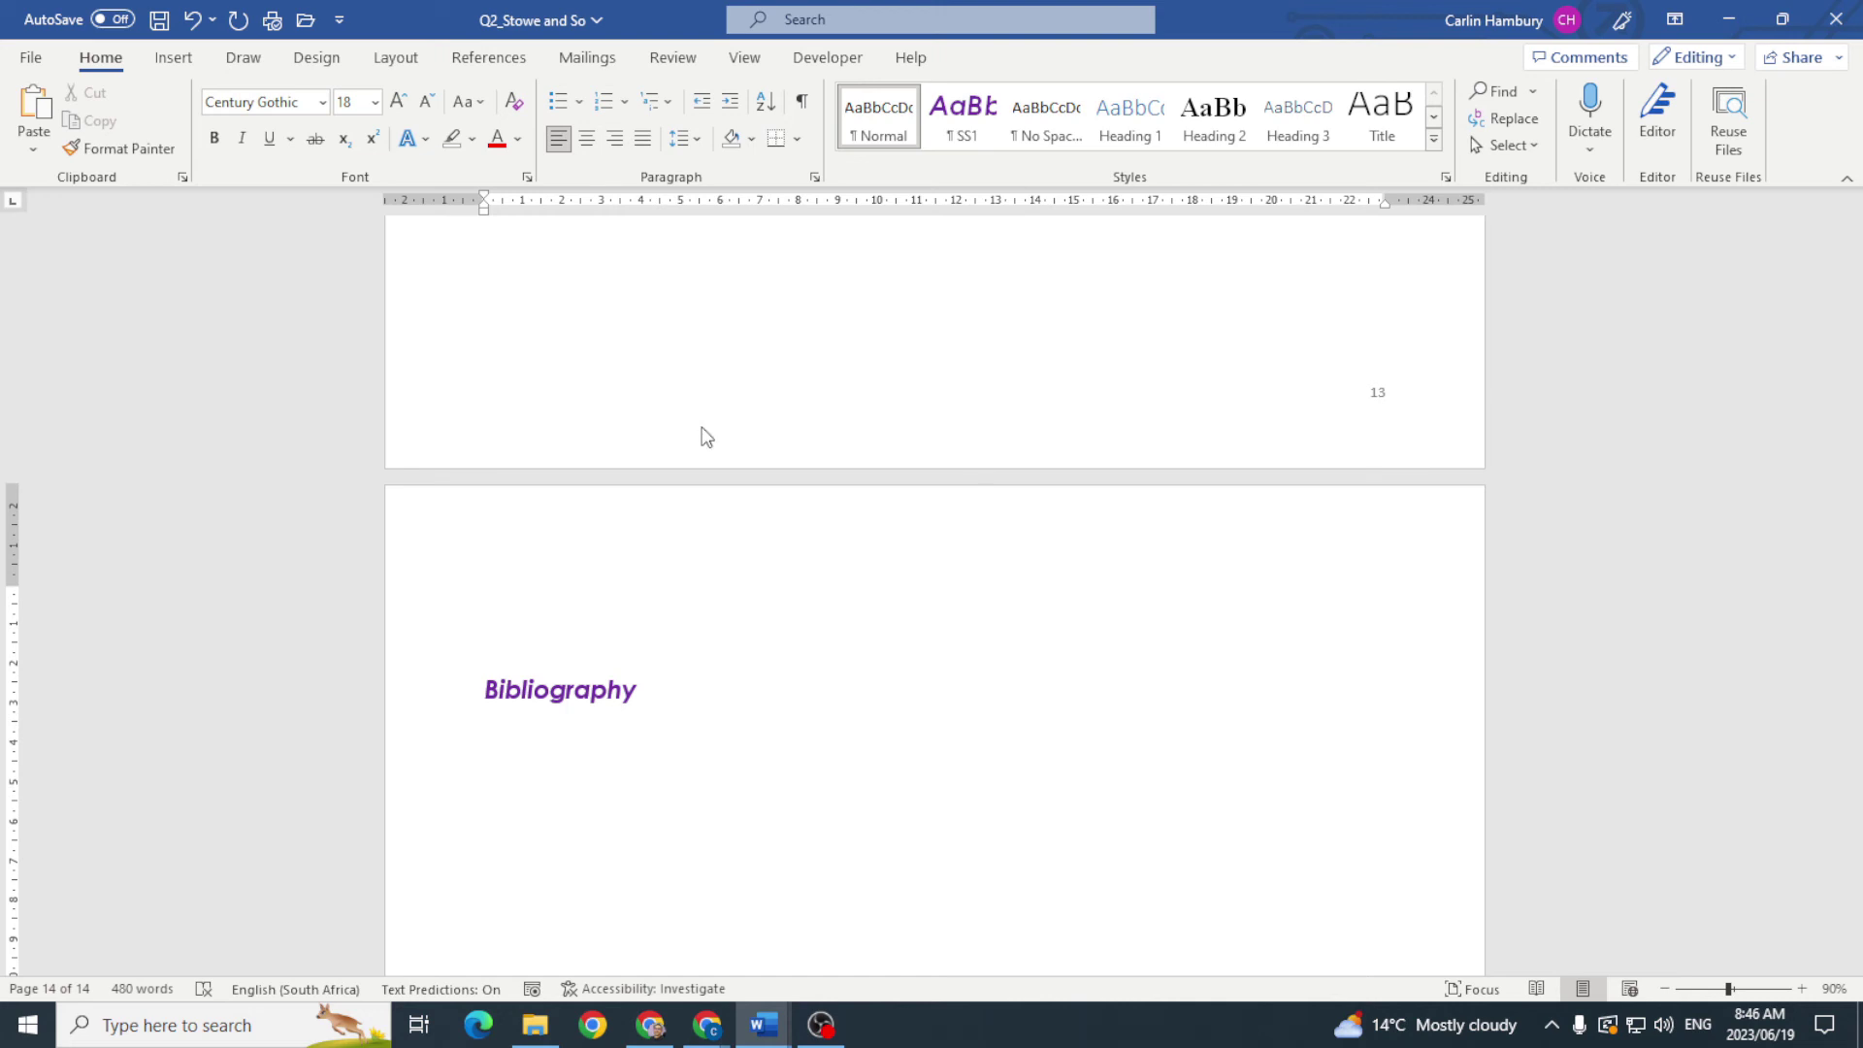
Step: Insert a bookmark named Biblio at the blank line above the Bibliography heading on the final page
{"action": "key", "text": "alt+Tab"}
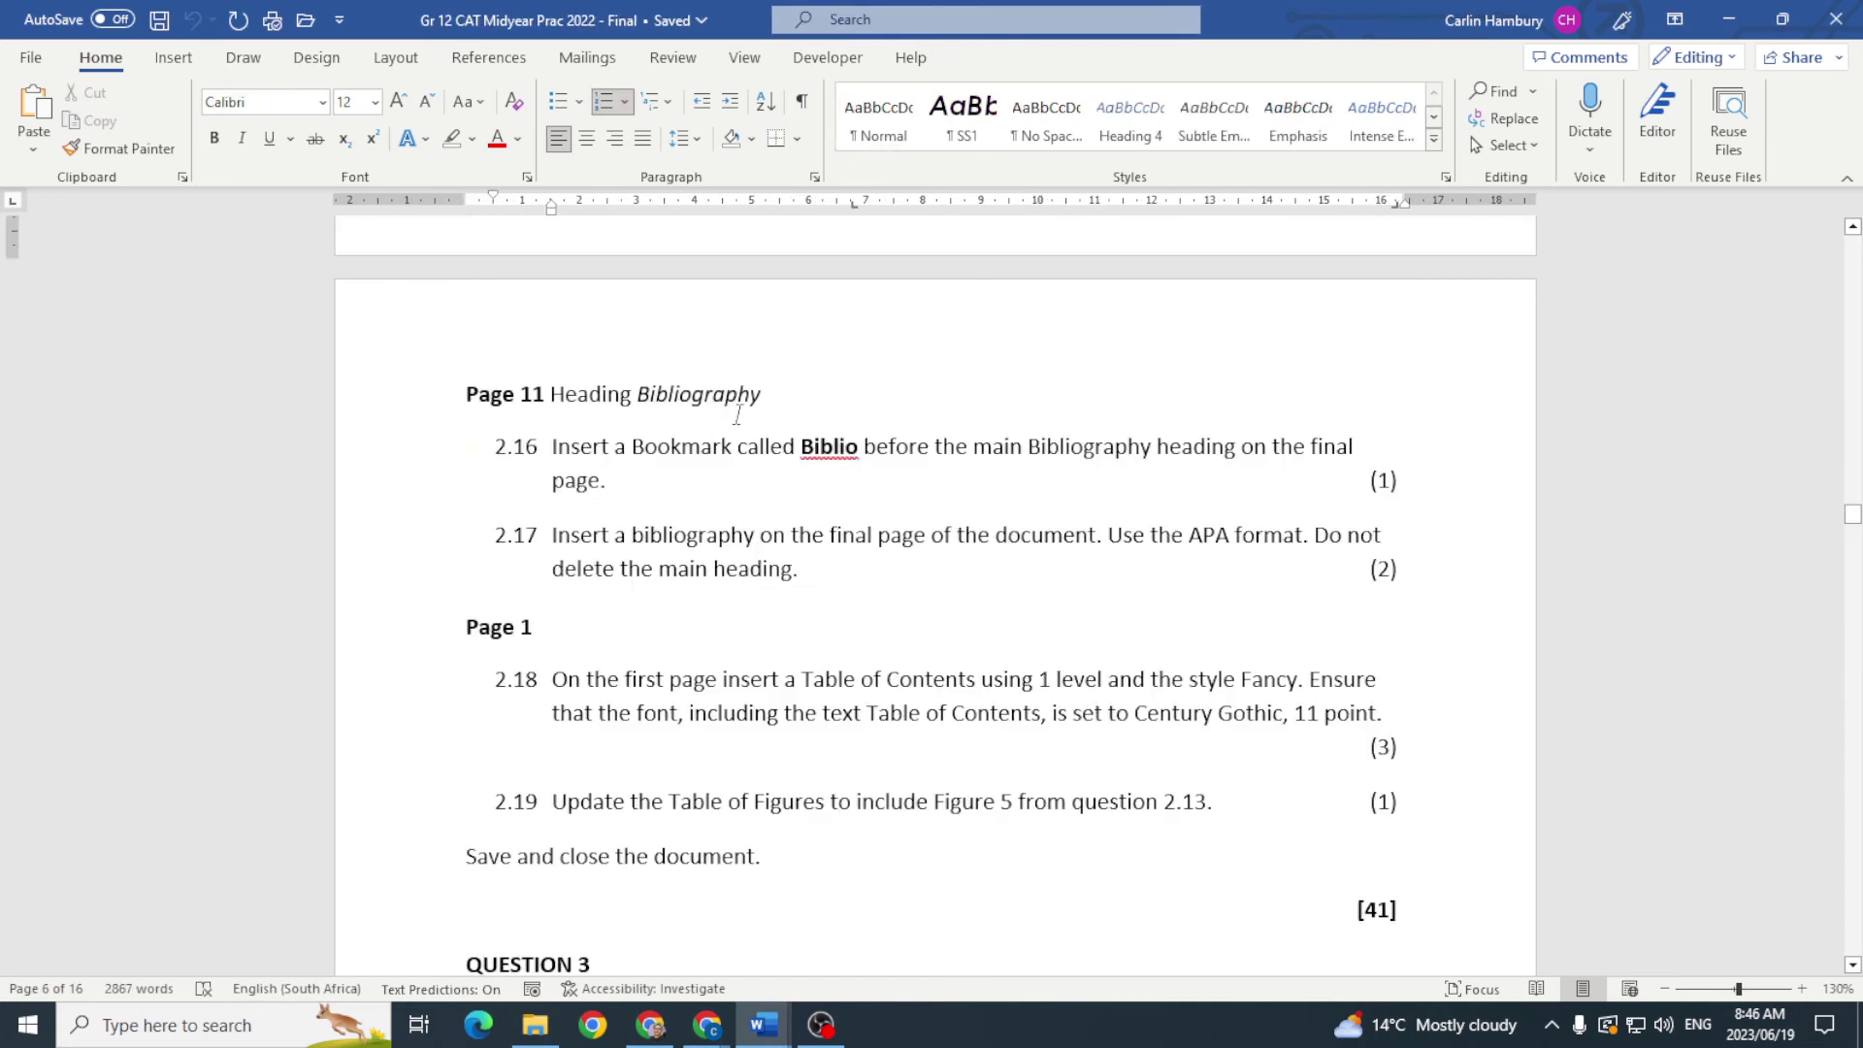
{"action": "key", "text": "alt+Tab"}
{"action": "left_click", "coordinate": [176, 60]}
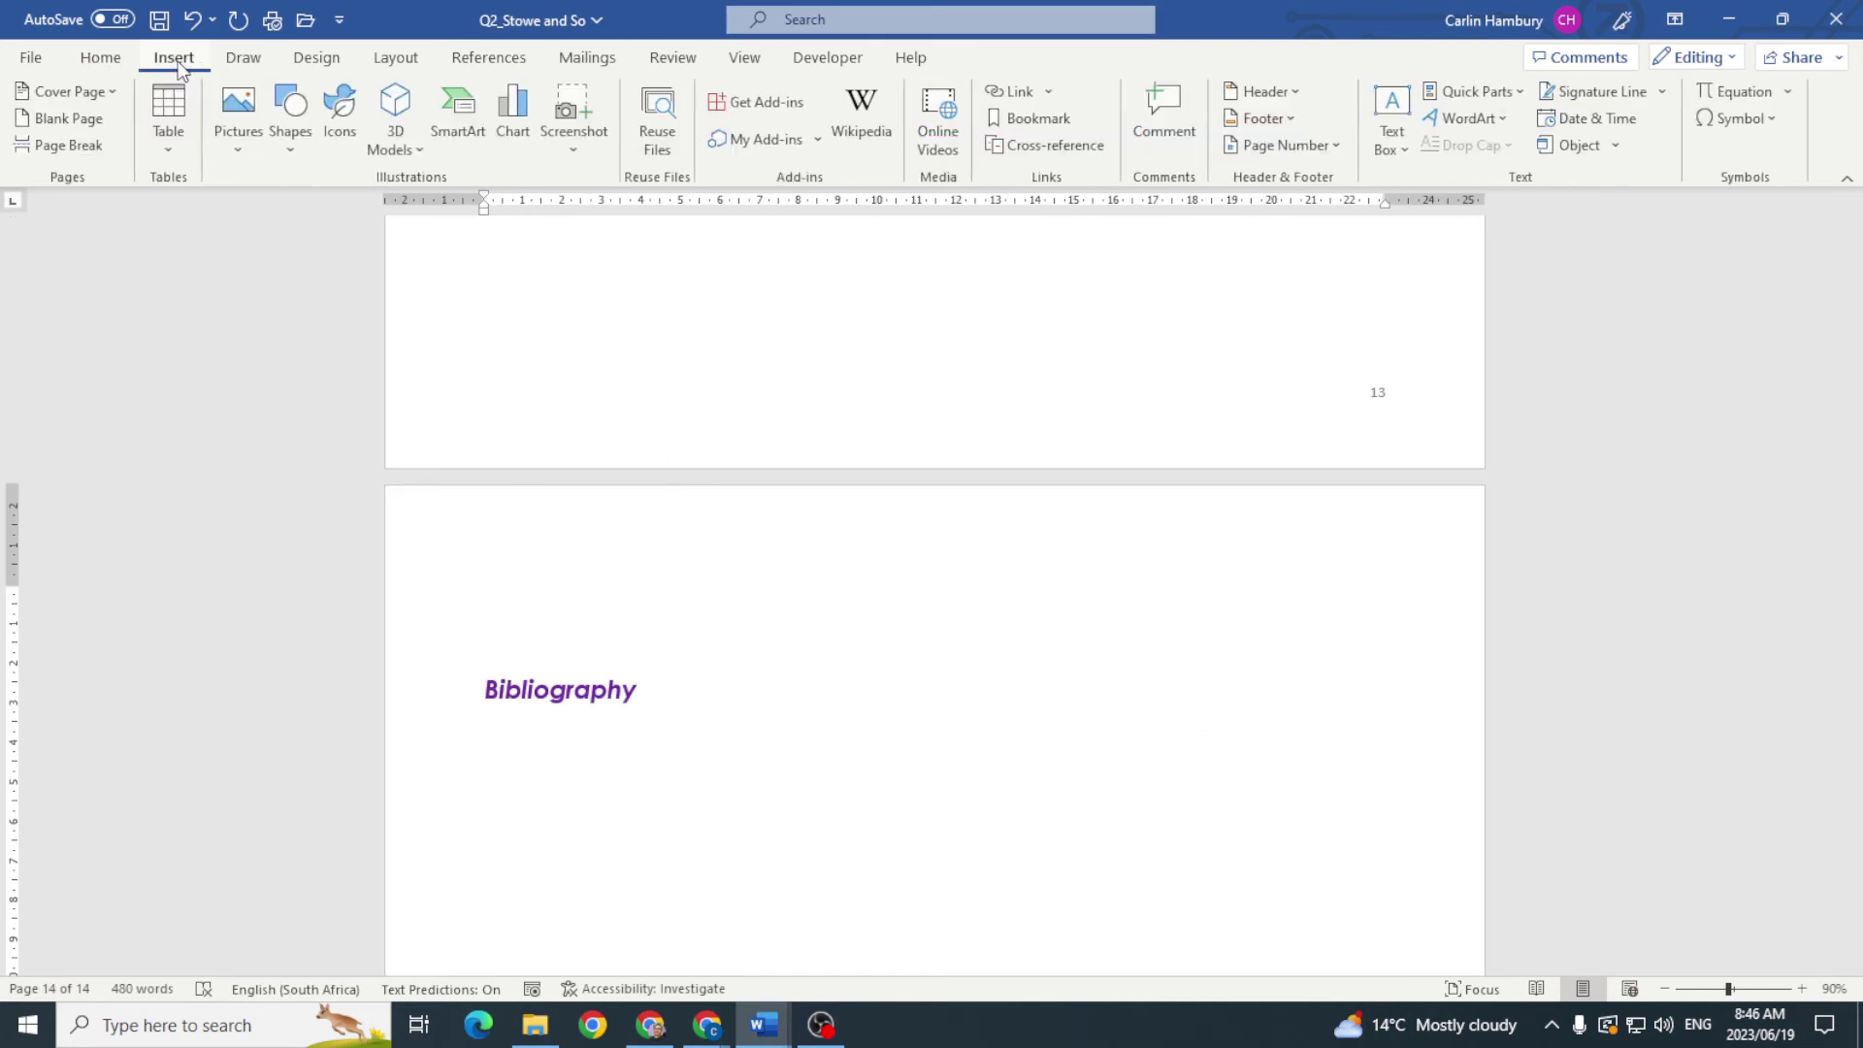
{"action": "left_click", "coordinate": [1029, 117]}
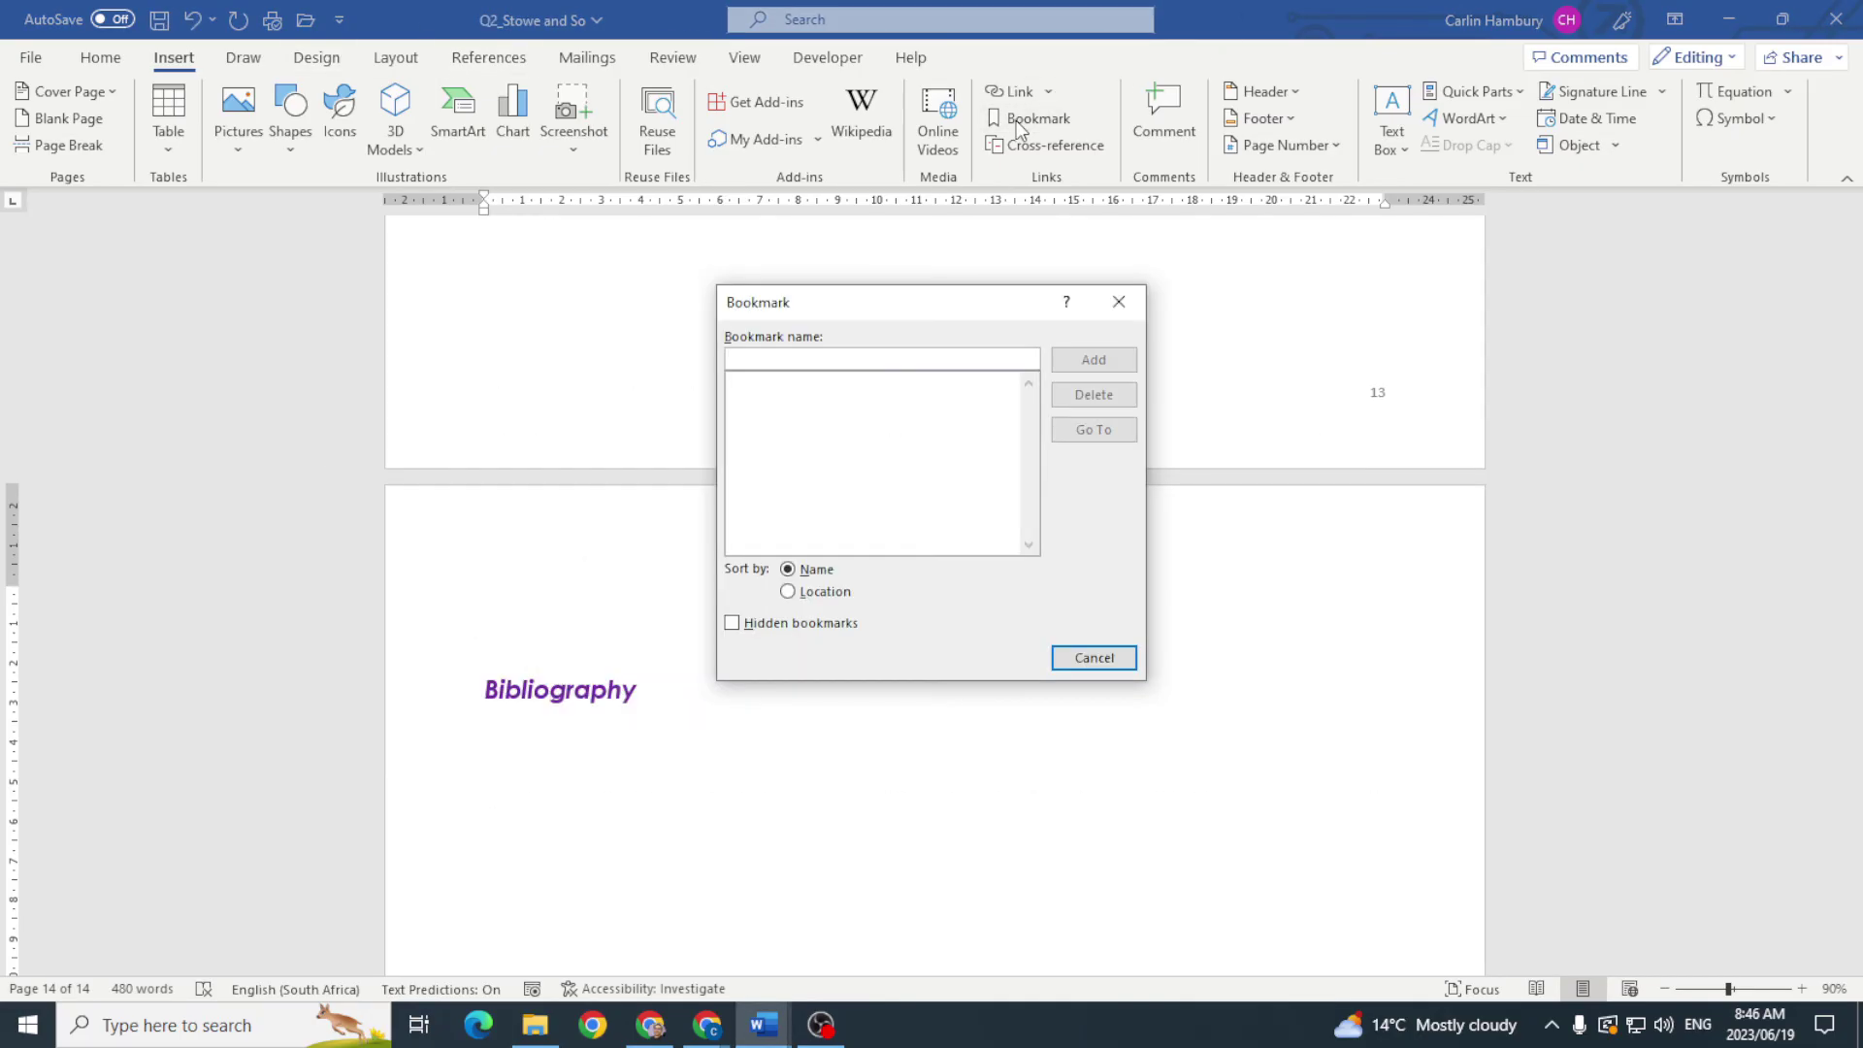
{"action": "key", "text": "alt+Tab"}
{"action": "left_click", "coordinate": [779, 1038]}
{"action": "mouse_move", "coordinate": [536, 961]}
{"action": "type", "text": "bIBLIO"}
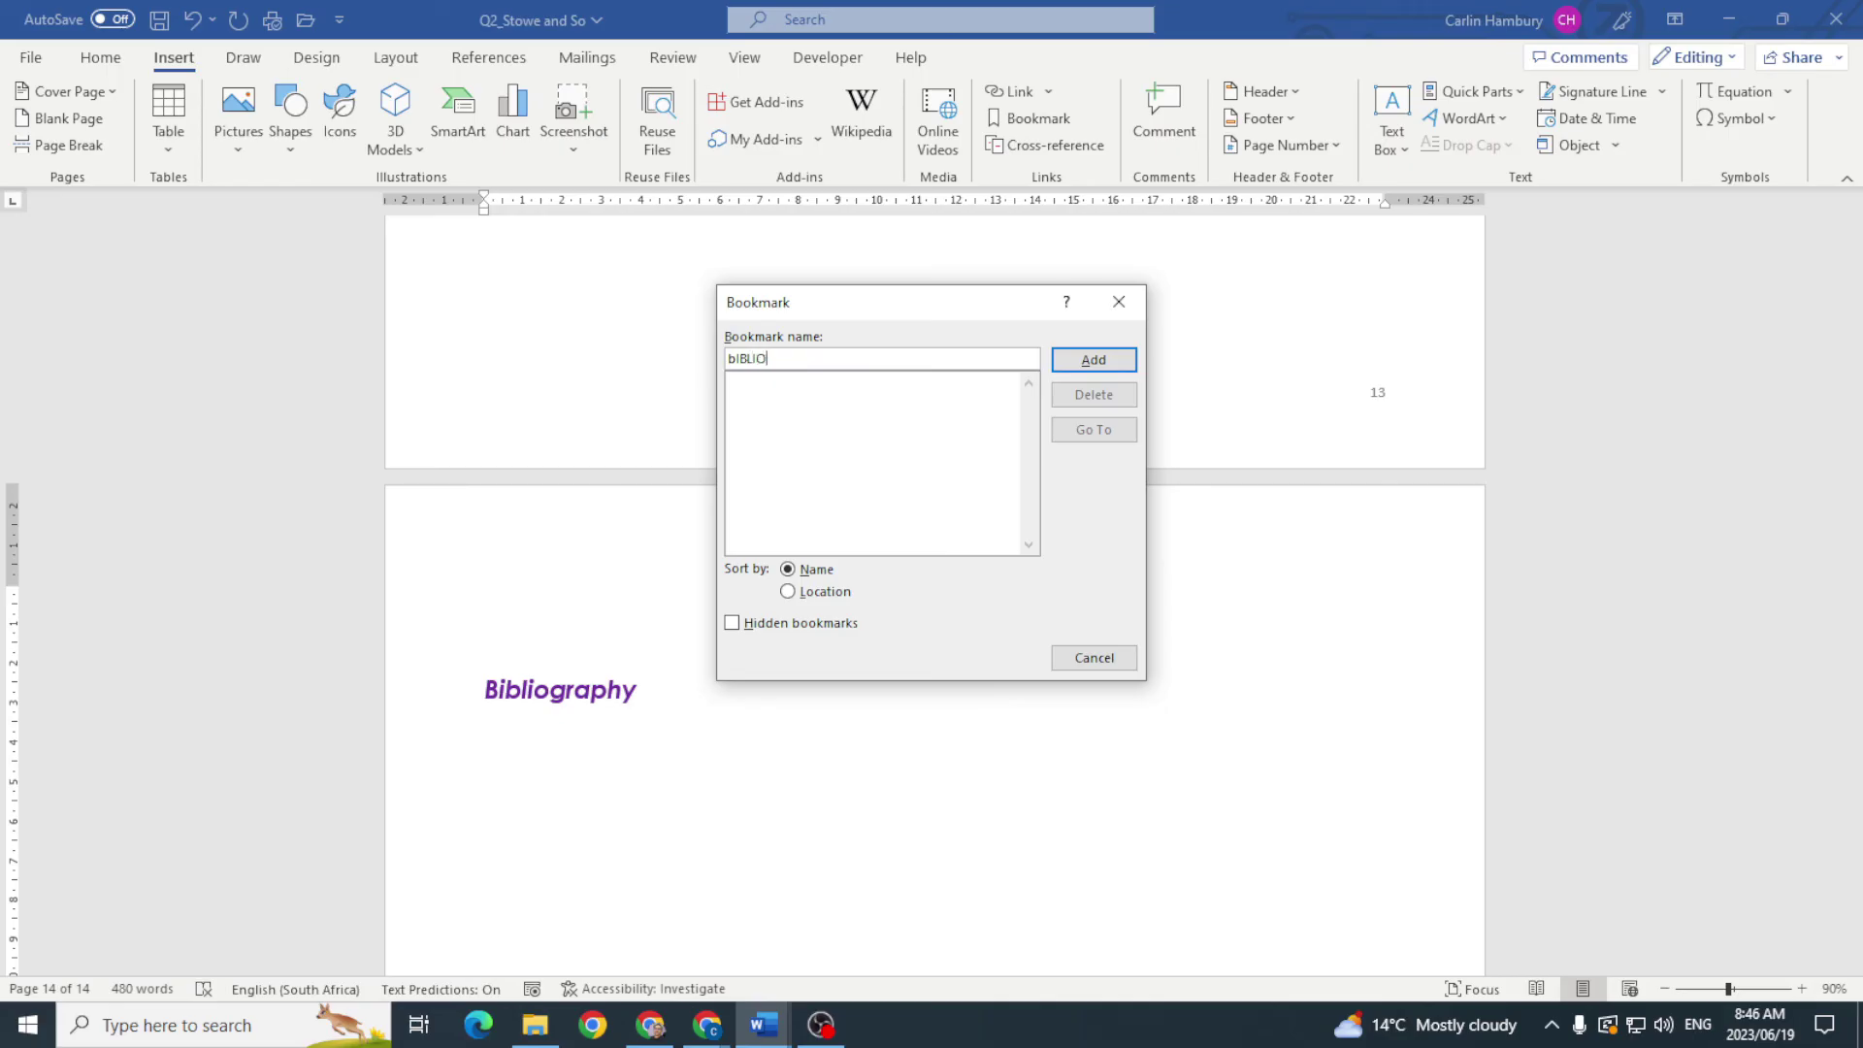
{"action": "key", "text": "BackSpace"}
{"action": "key", "text": "BackSpace"}
{"action": "key", "text": "BackSpace"}
{"action": "key", "text": "BackSpace"}
{"action": "key", "text": "BackSpace"}
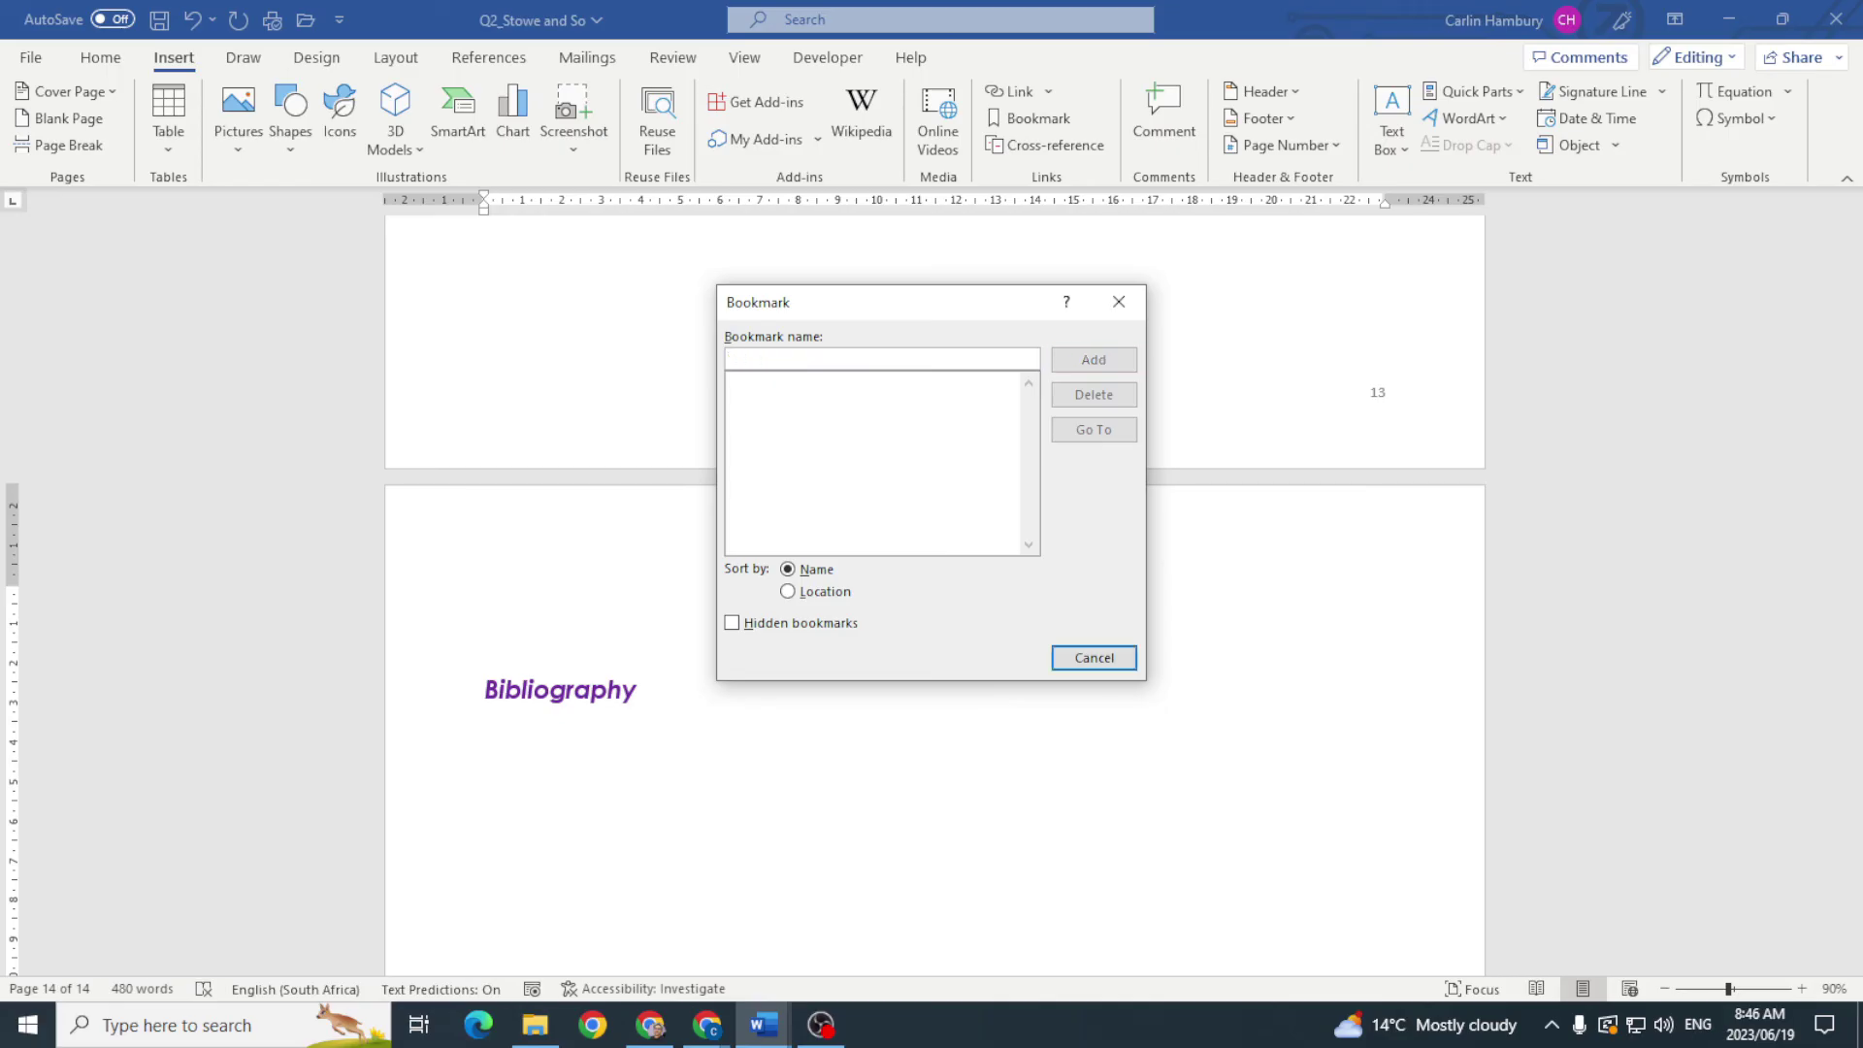
{"action": "type", "text": "Biblio"}
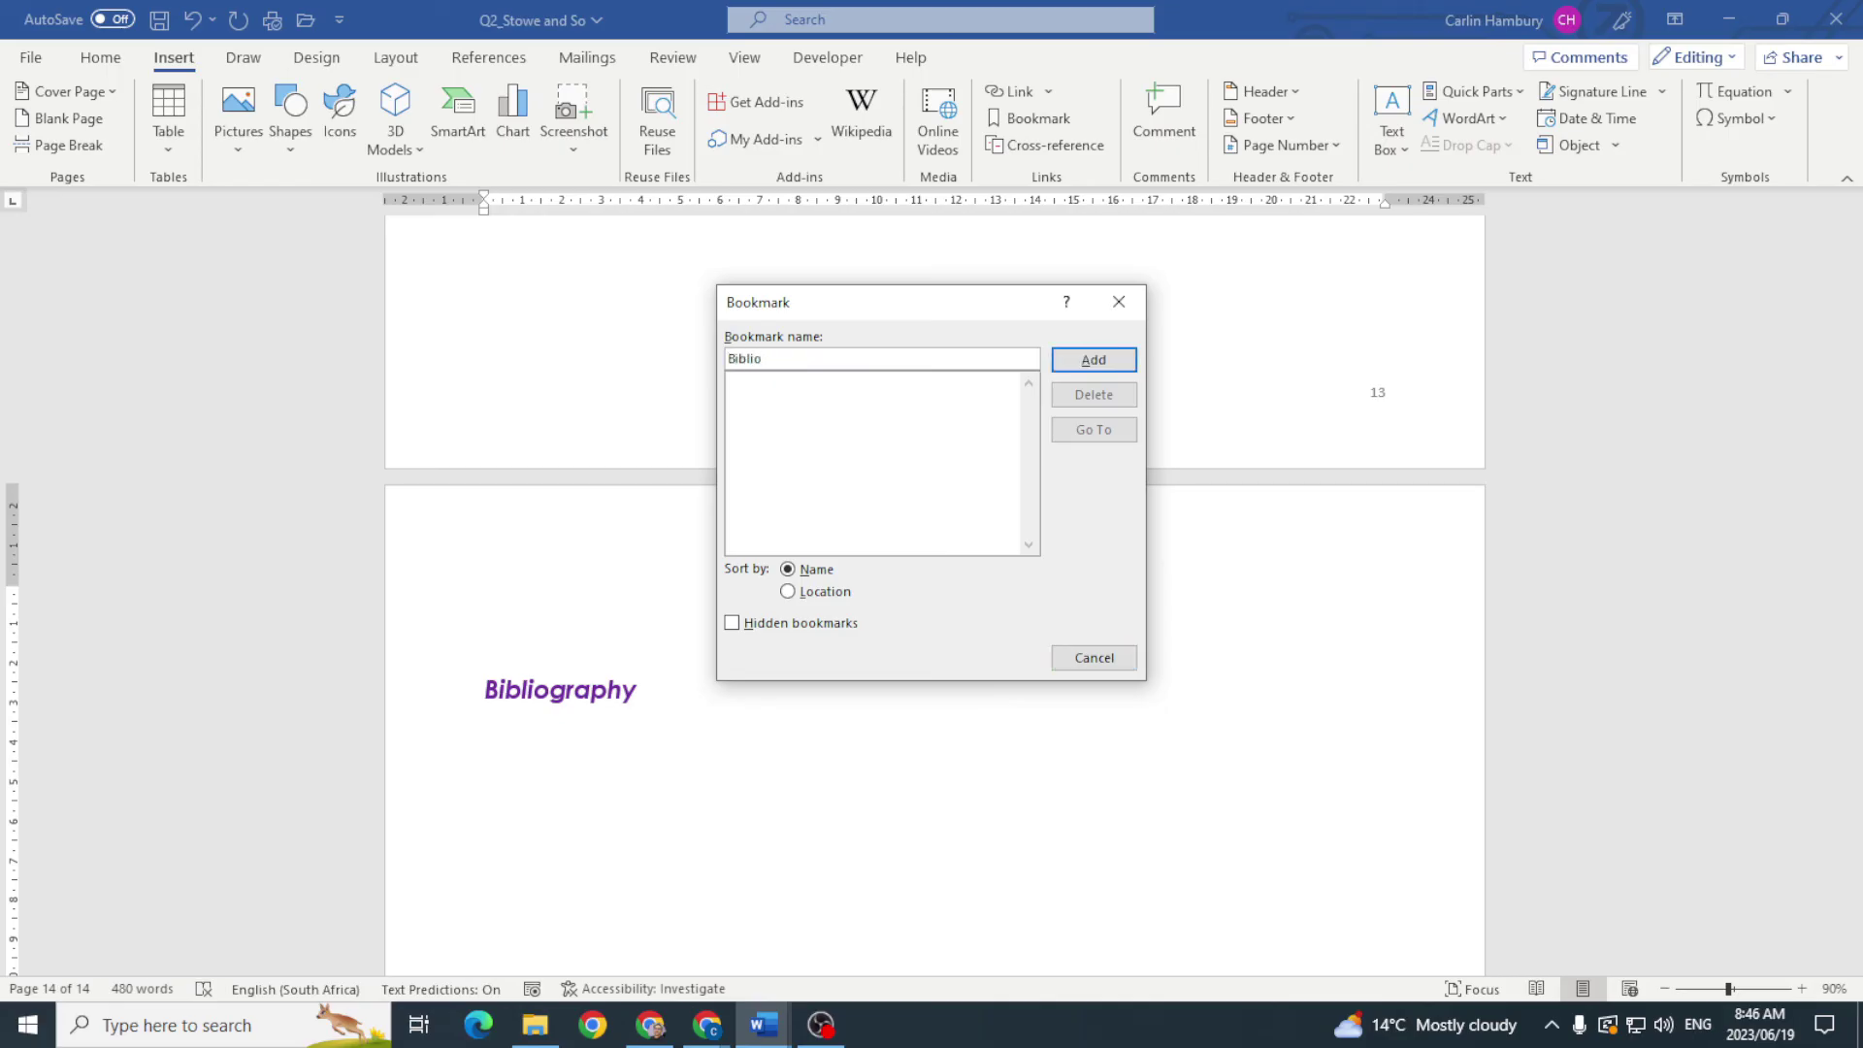
{"action": "left_click", "coordinate": [1092, 359]}
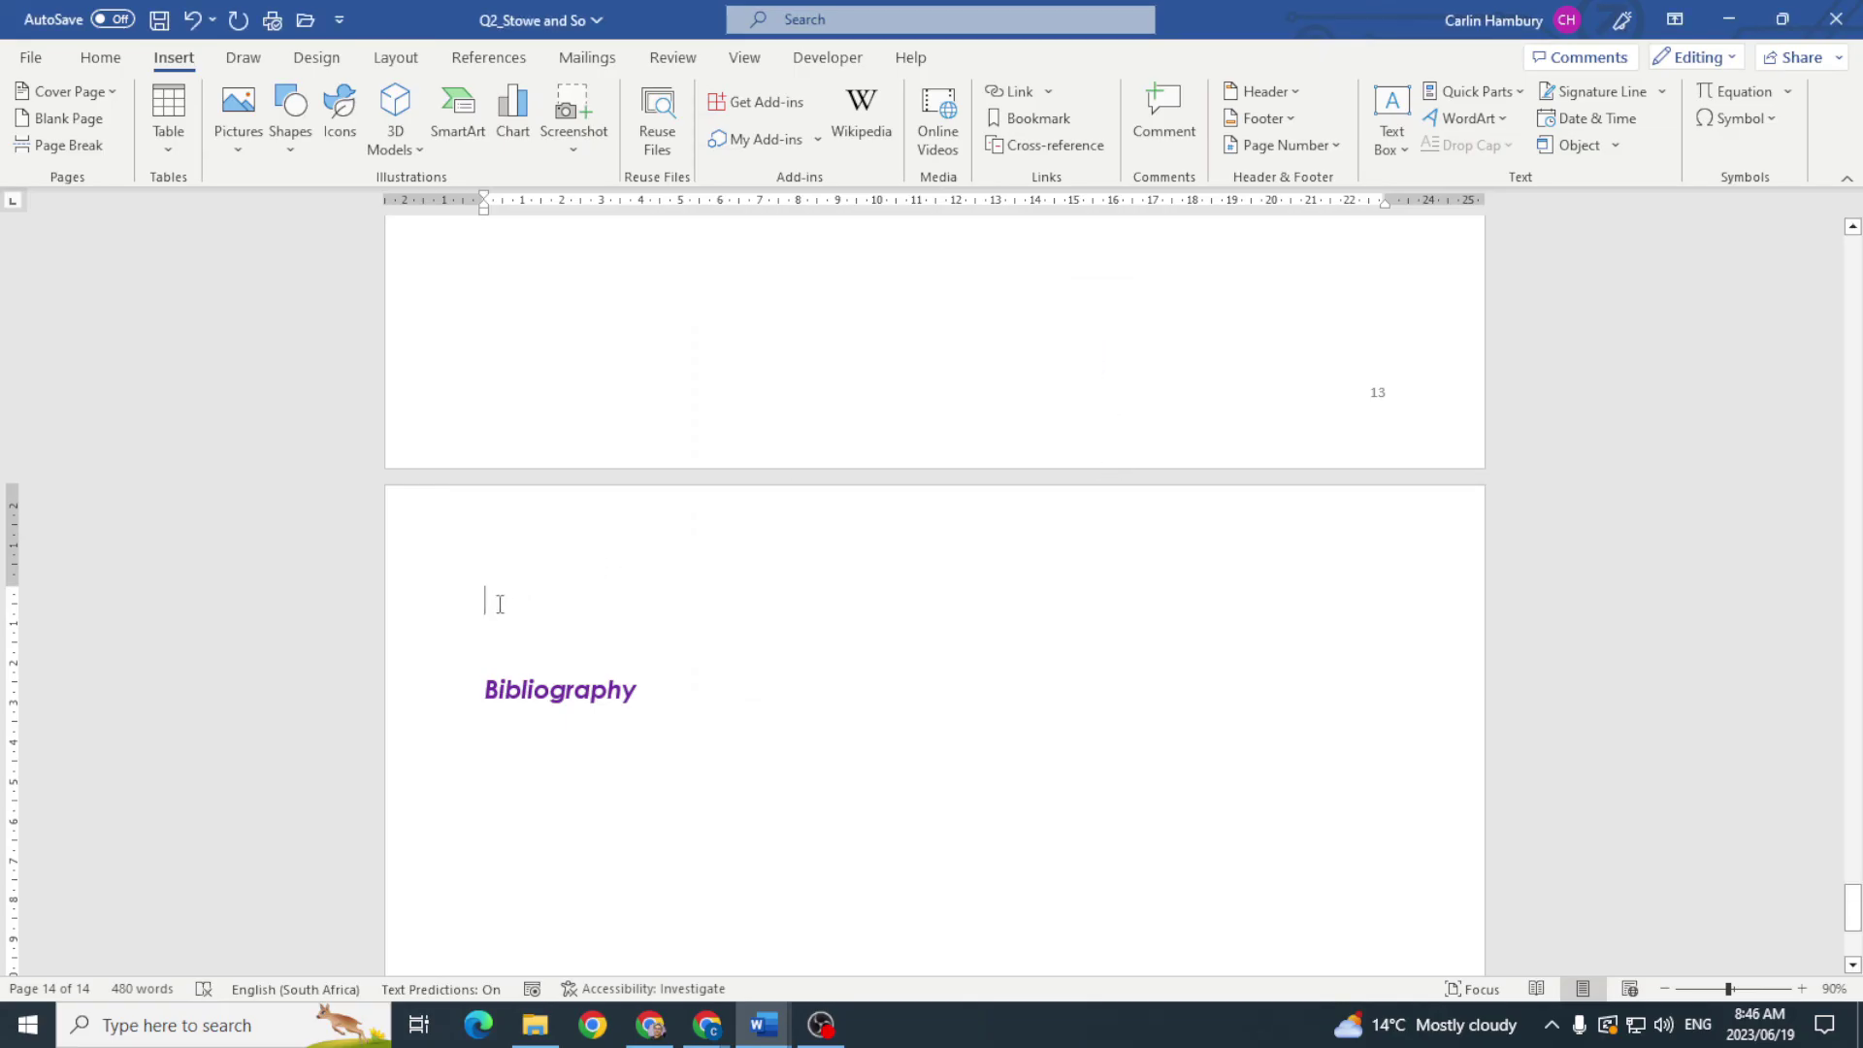
Step: Check the document's bookmark list for the Biblio entry and leave it without making changes
{"action": "left_click_drag", "start_coordinate": [500, 604], "coordinate": [541, 595]}
{"action": "left_click", "coordinate": [1035, 118]}
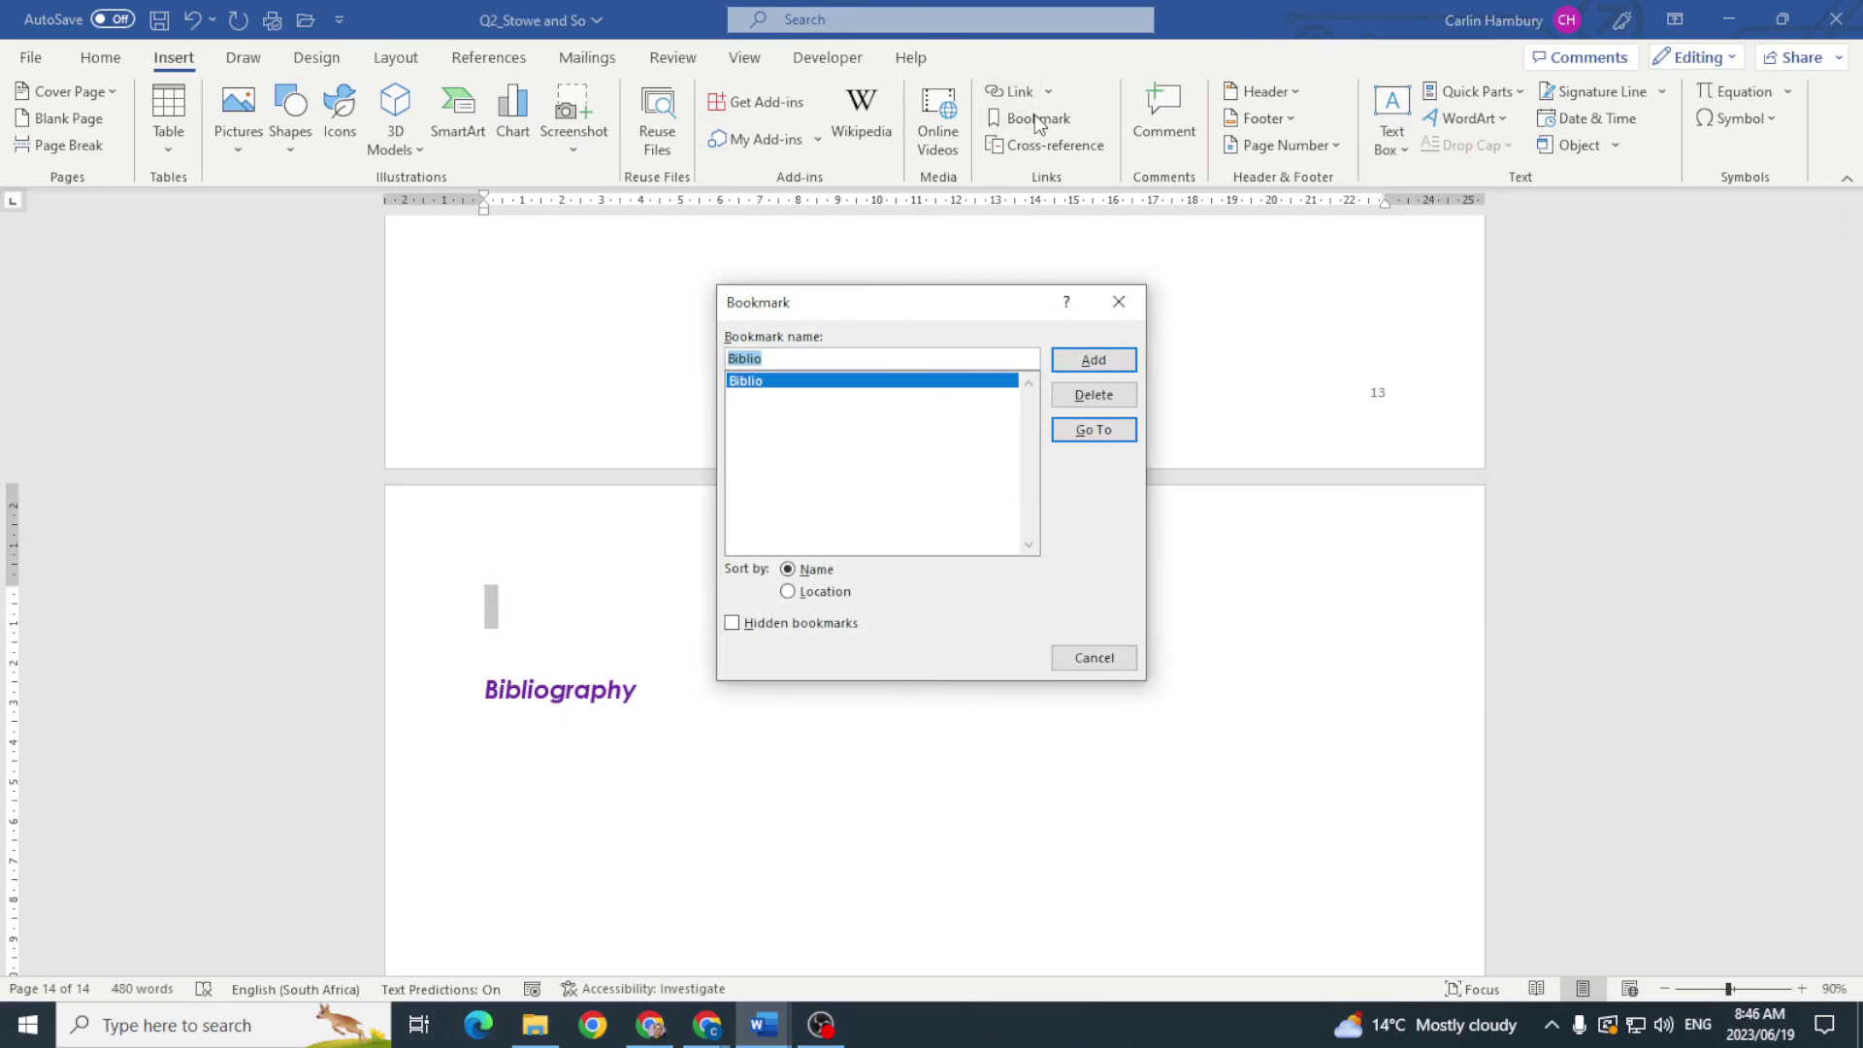
{"action": "left_click", "coordinate": [1098, 654]}
Step: Check task 2.17 and insert an APA bibliography below the main Bibliography heading, closing the Researcher pane
{"action": "key", "text": "alt+Tab"}
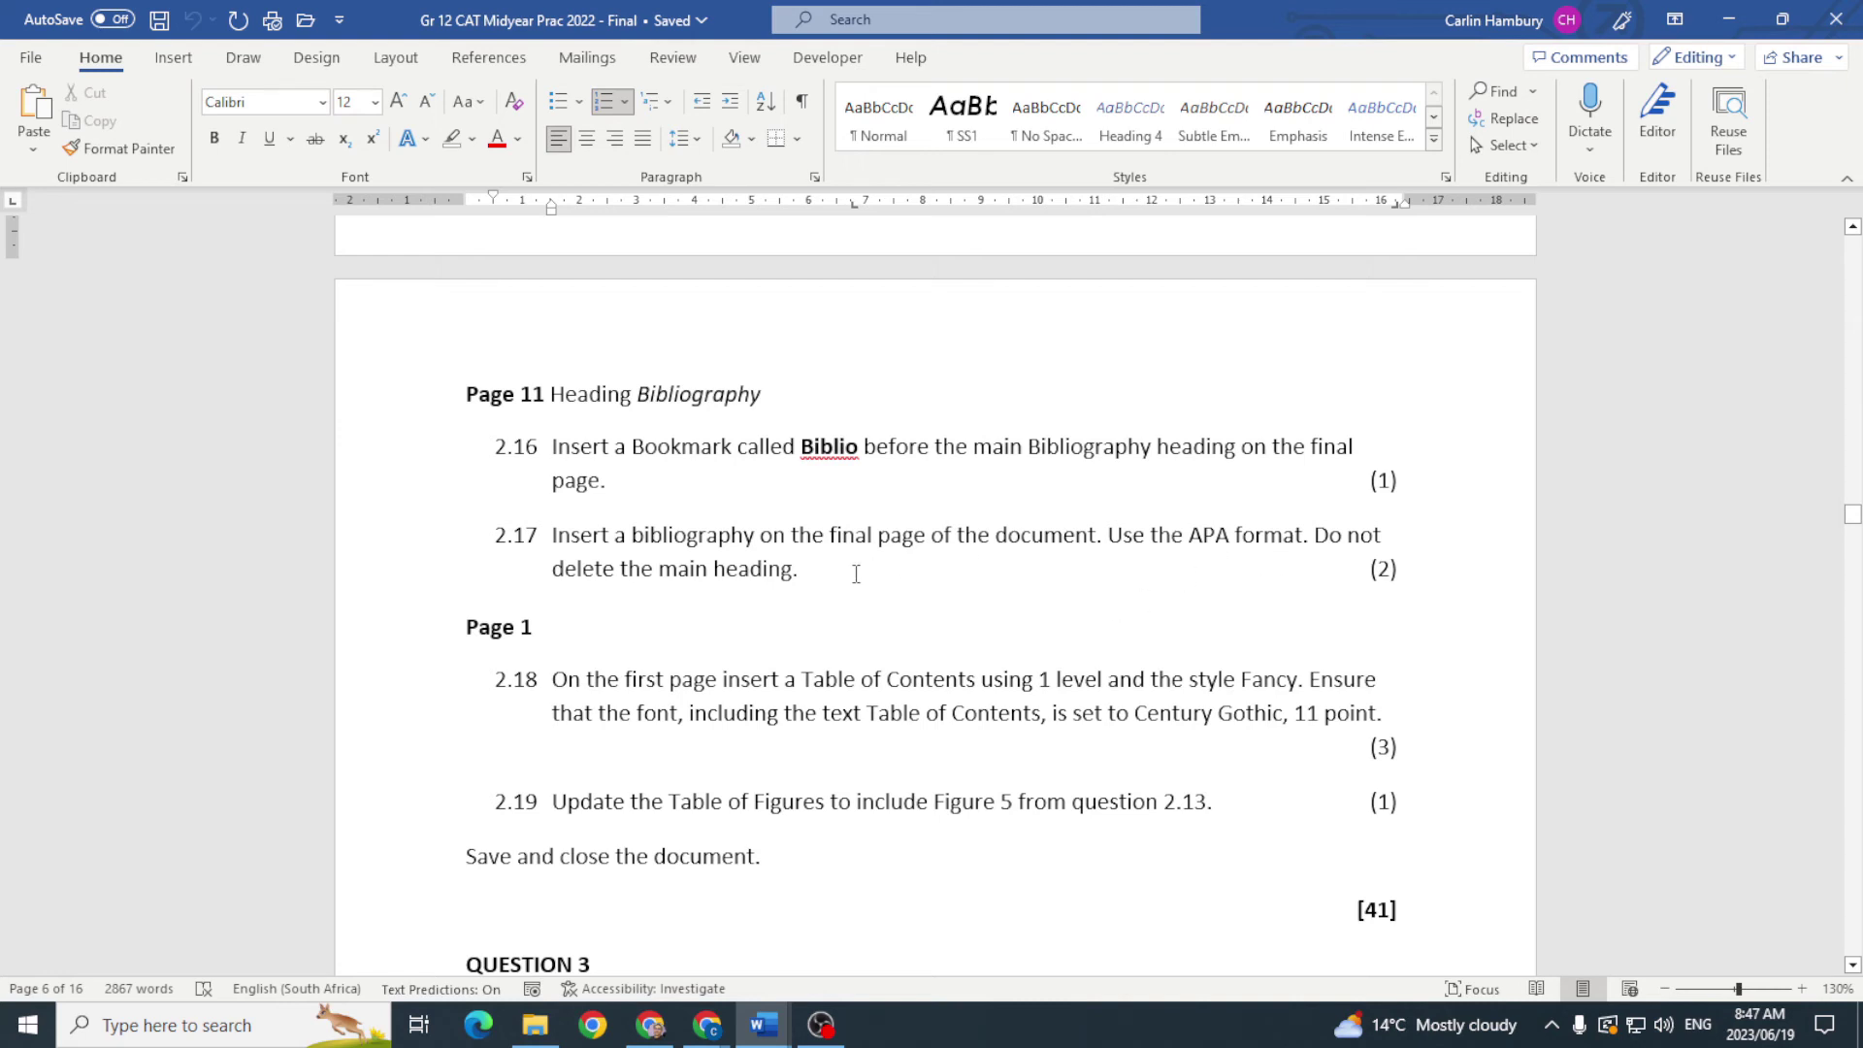
{"action": "key", "text": "alt+Tab"}
{"action": "left_click", "coordinate": [821, 734]}
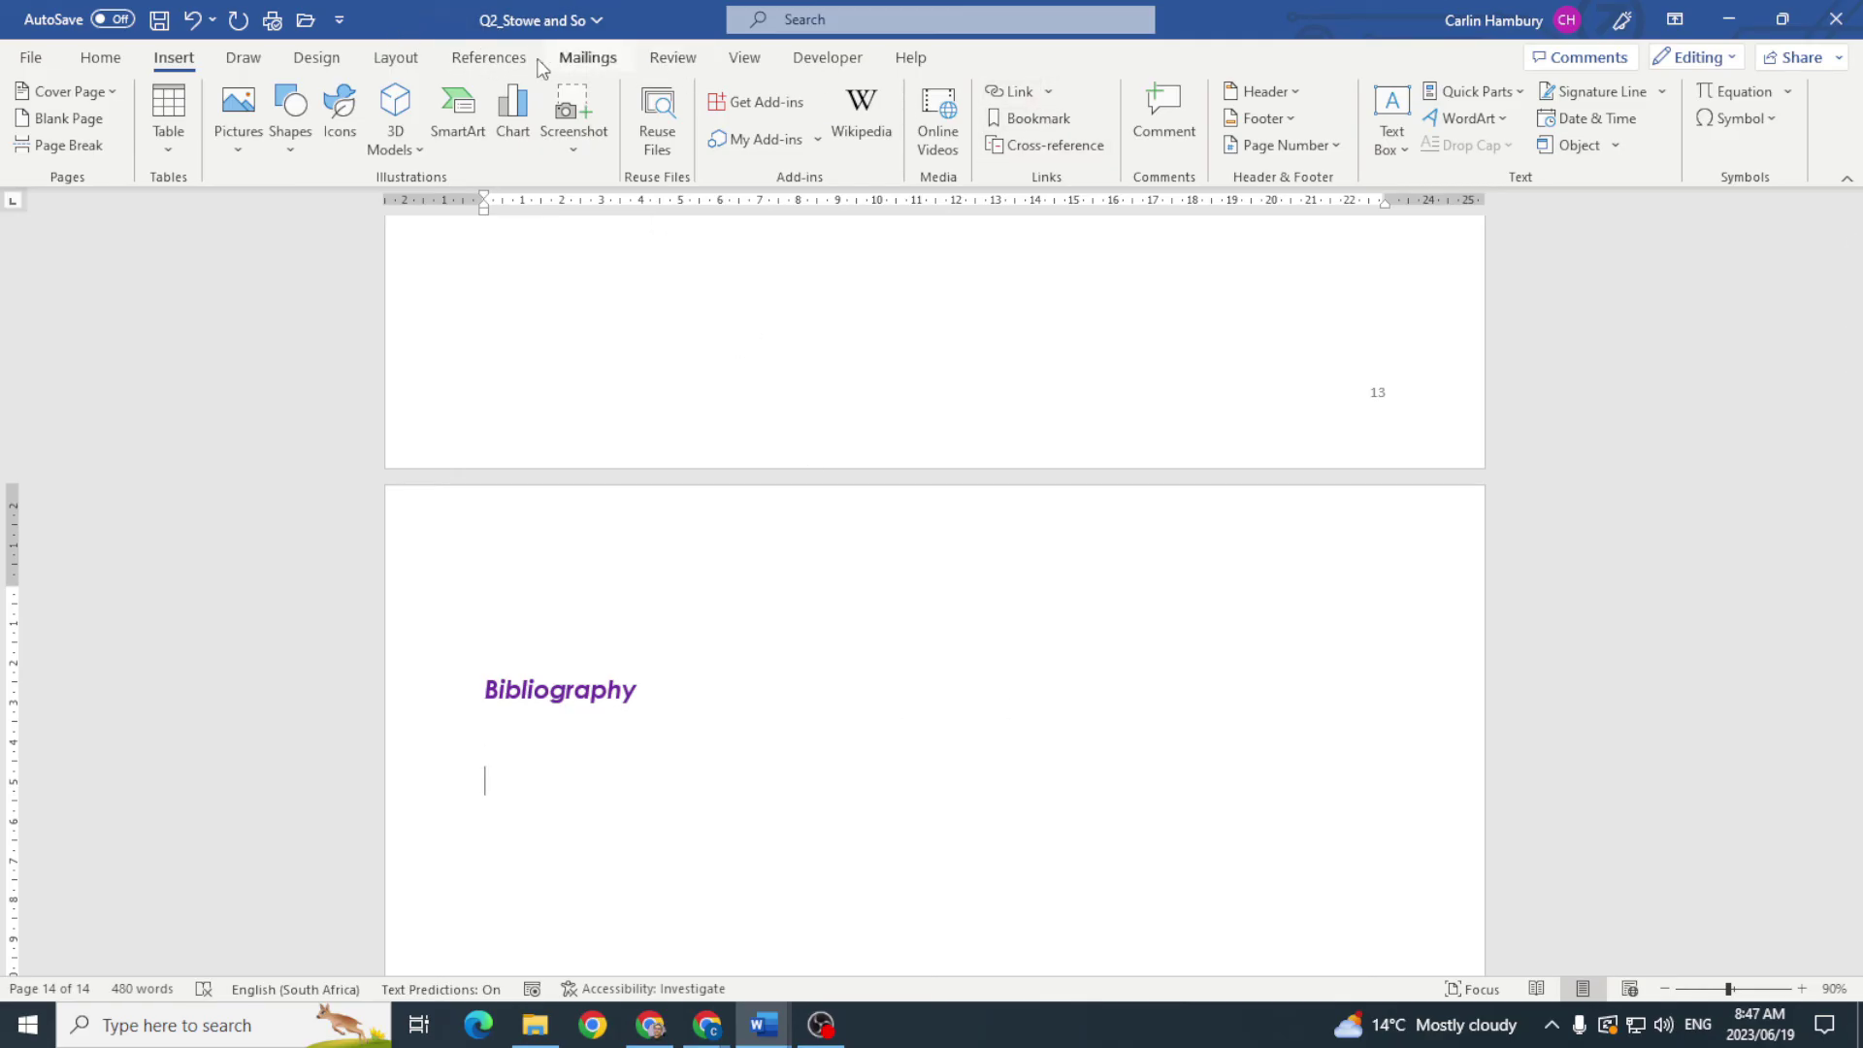
{"action": "left_click", "coordinate": [495, 58]}
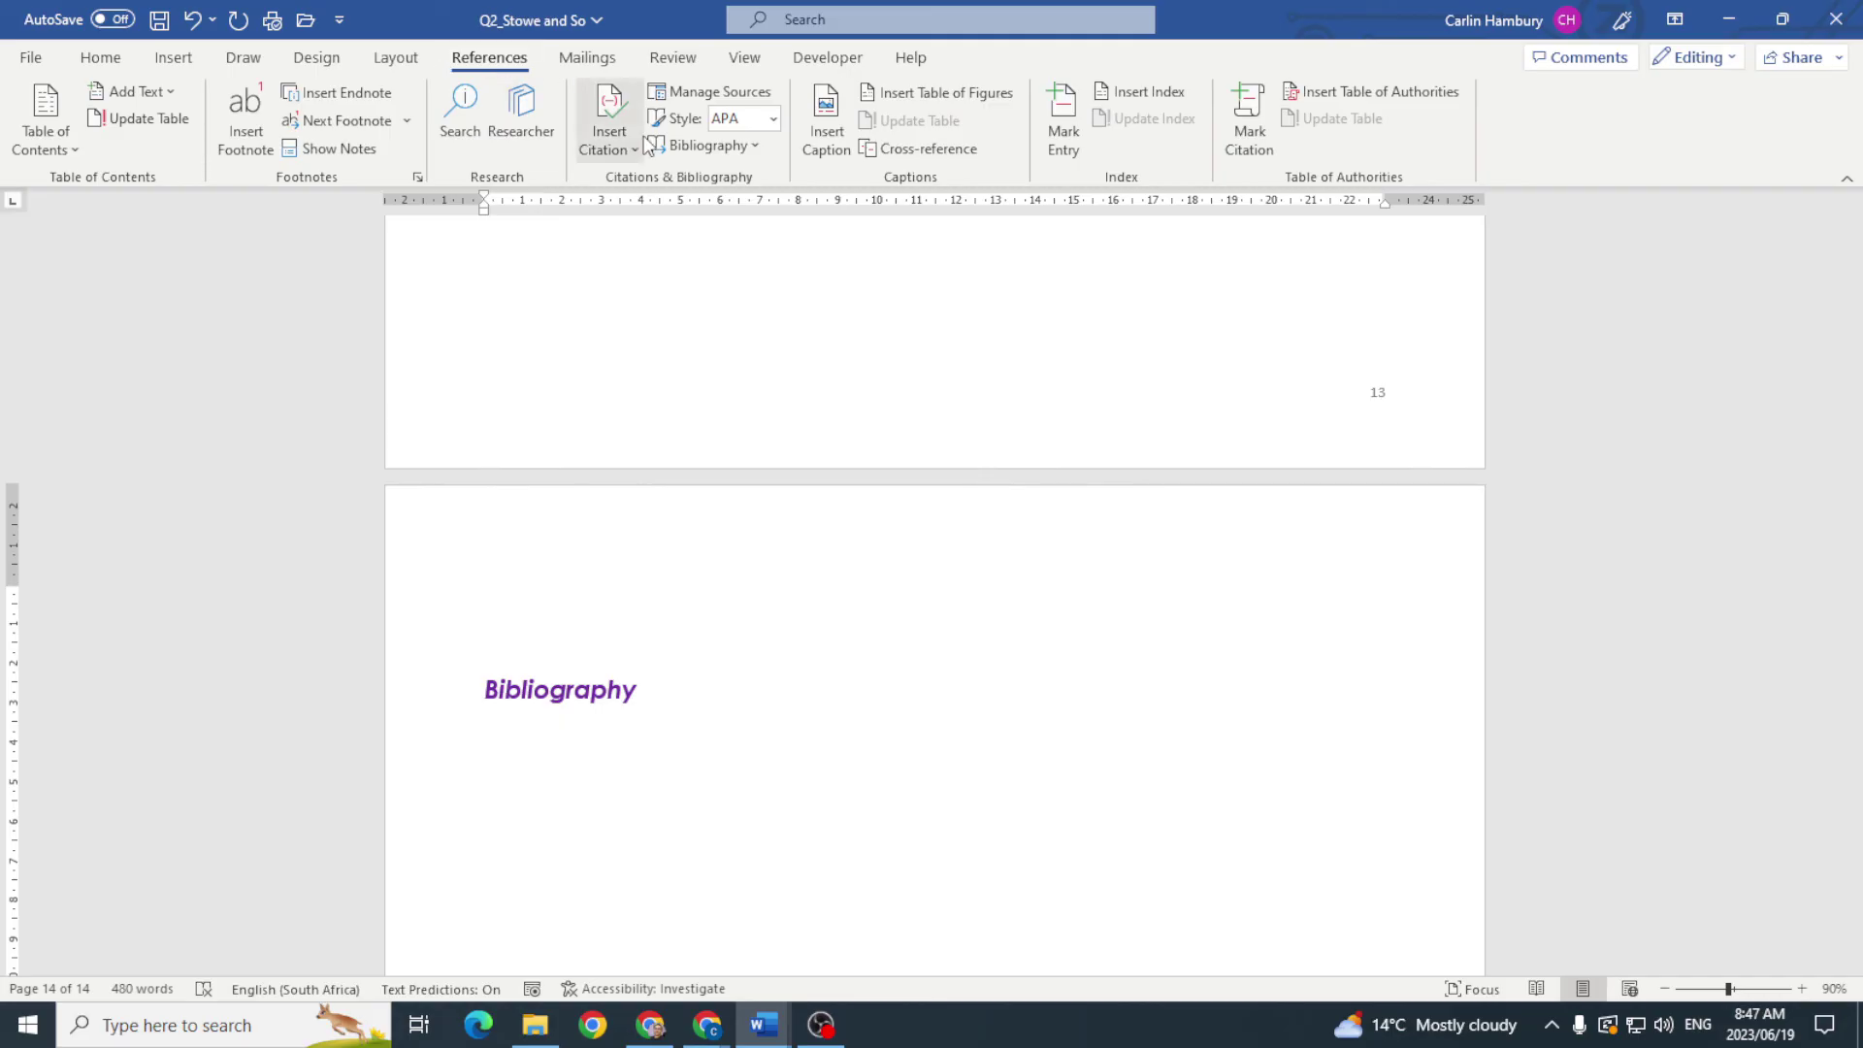
{"action": "left_click", "coordinate": [738, 145]}
{"action": "left_click", "coordinate": [744, 255]}
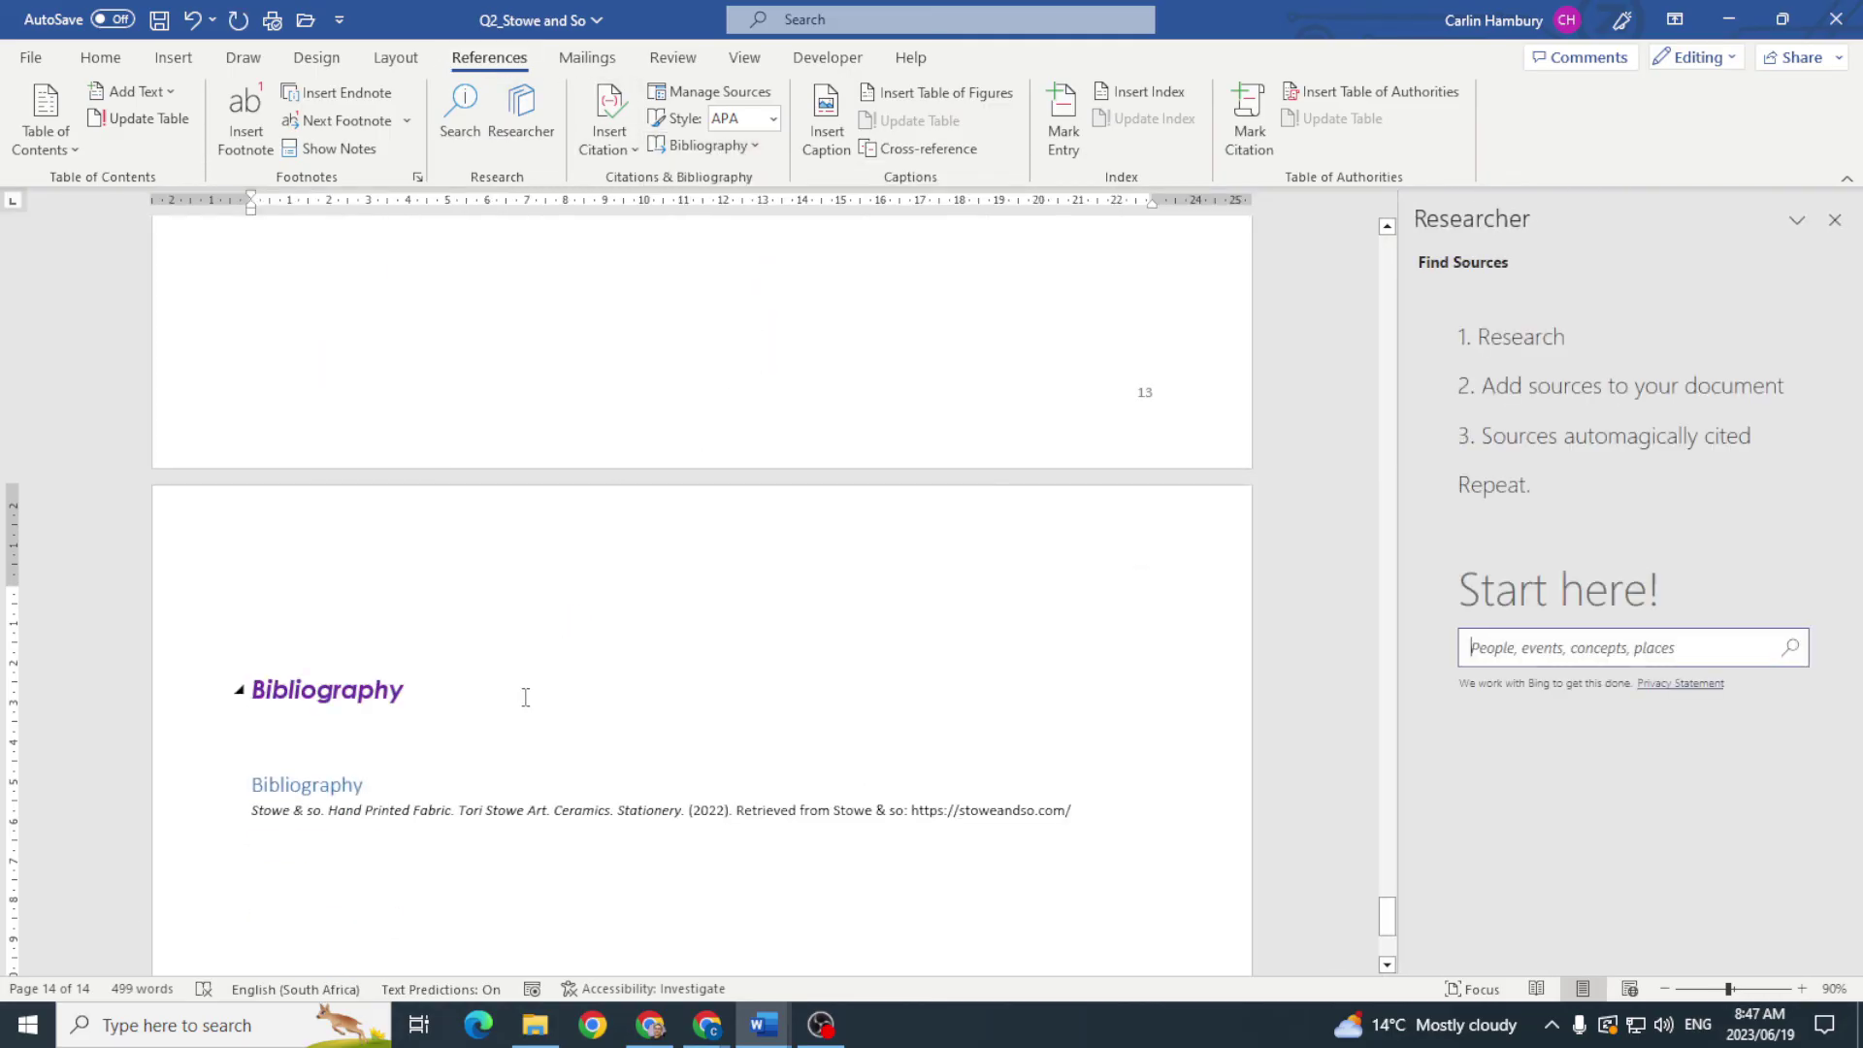
{"action": "scroll", "coordinate": [491, 742], "scroll_direction": "down", "scroll_amount": 4}
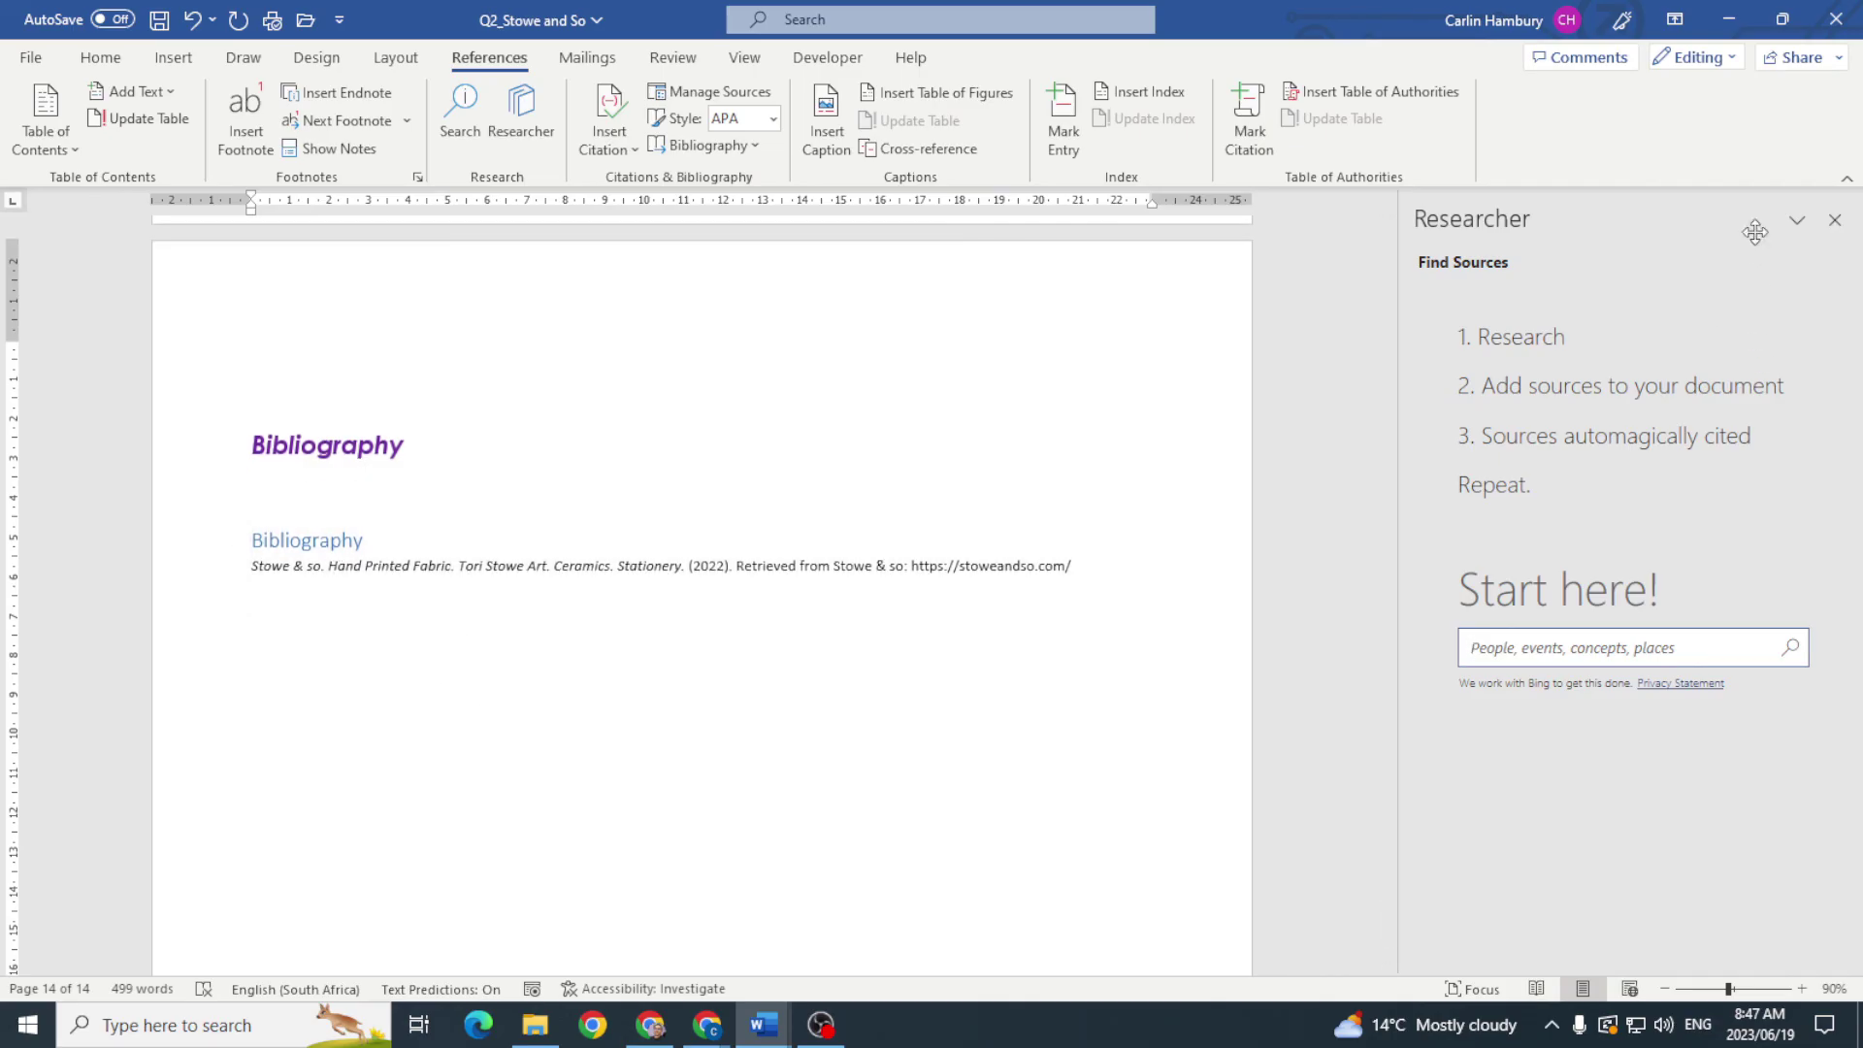
{"action": "left_click", "coordinate": [1836, 221]}
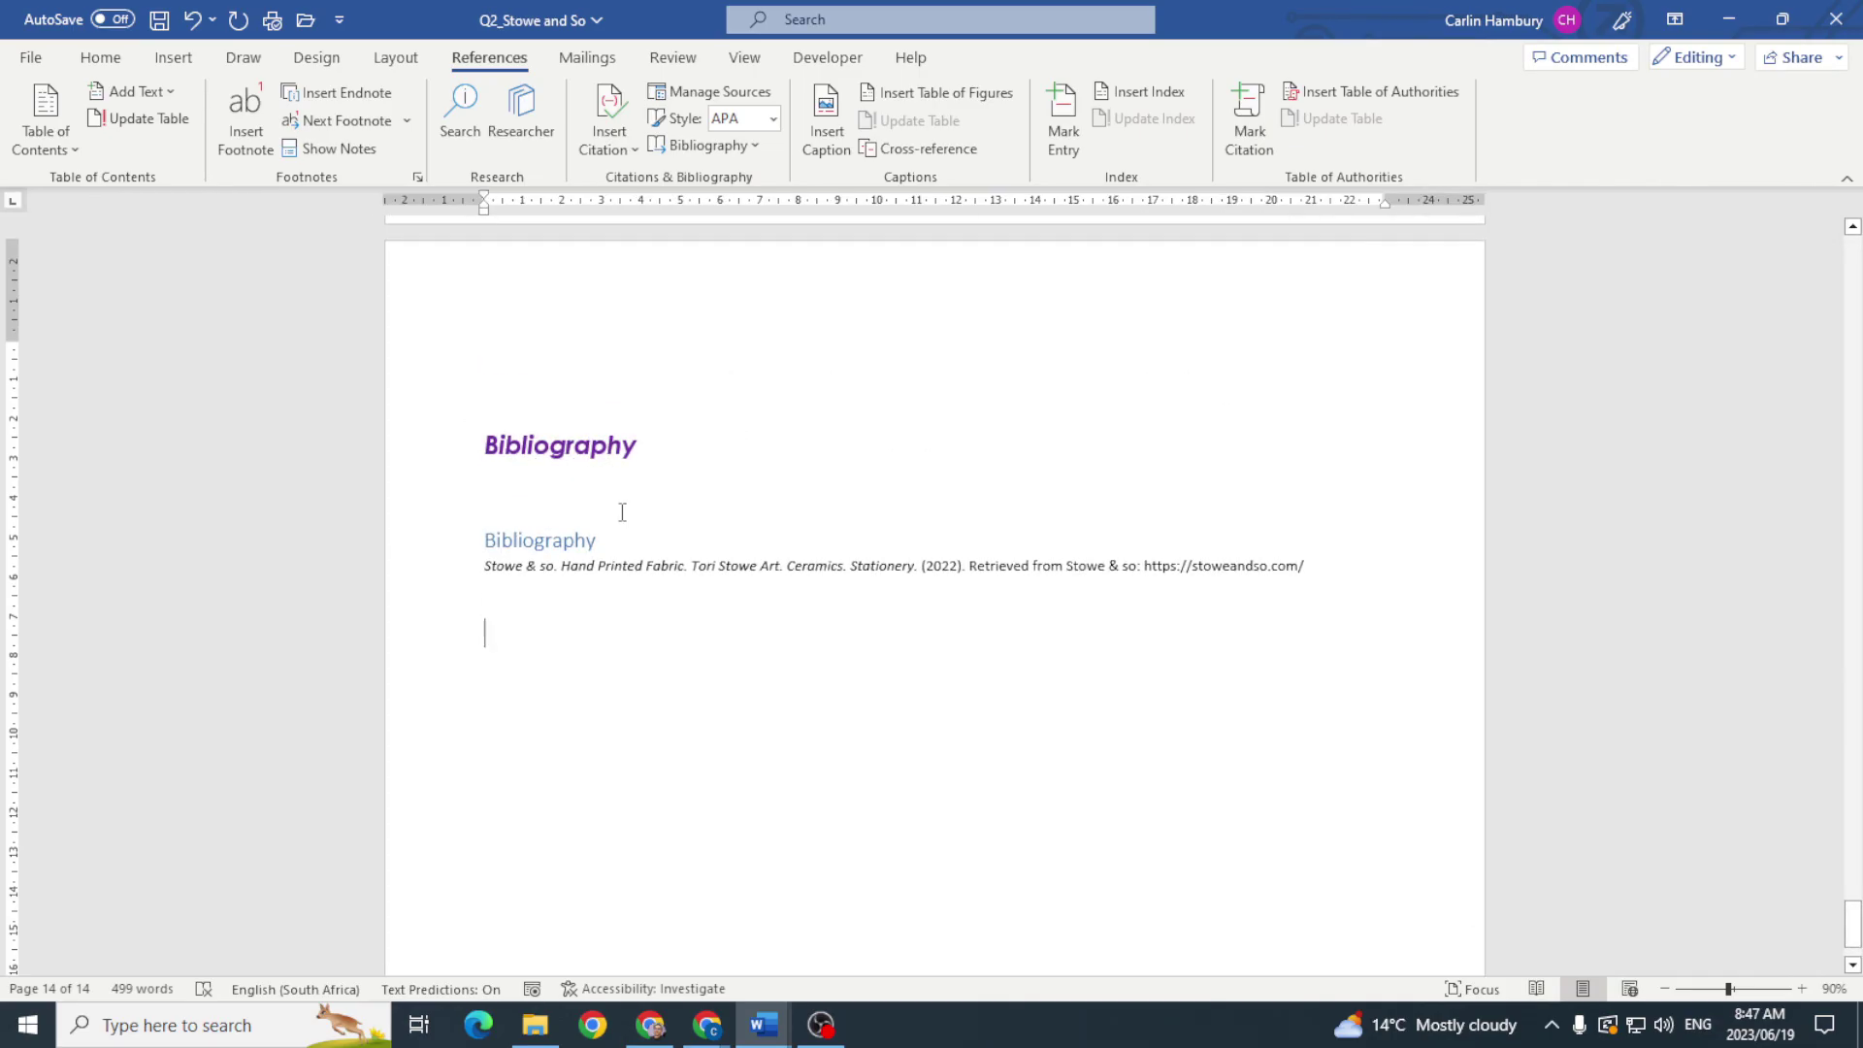
Step: Read task 2.18 in the exam paper and insert a custom Table of Contents in the Fancy format on the first page, replacing the existing one
{"action": "scroll", "coordinate": [691, 641], "scroll_direction": "down", "scroll_amount": 2}
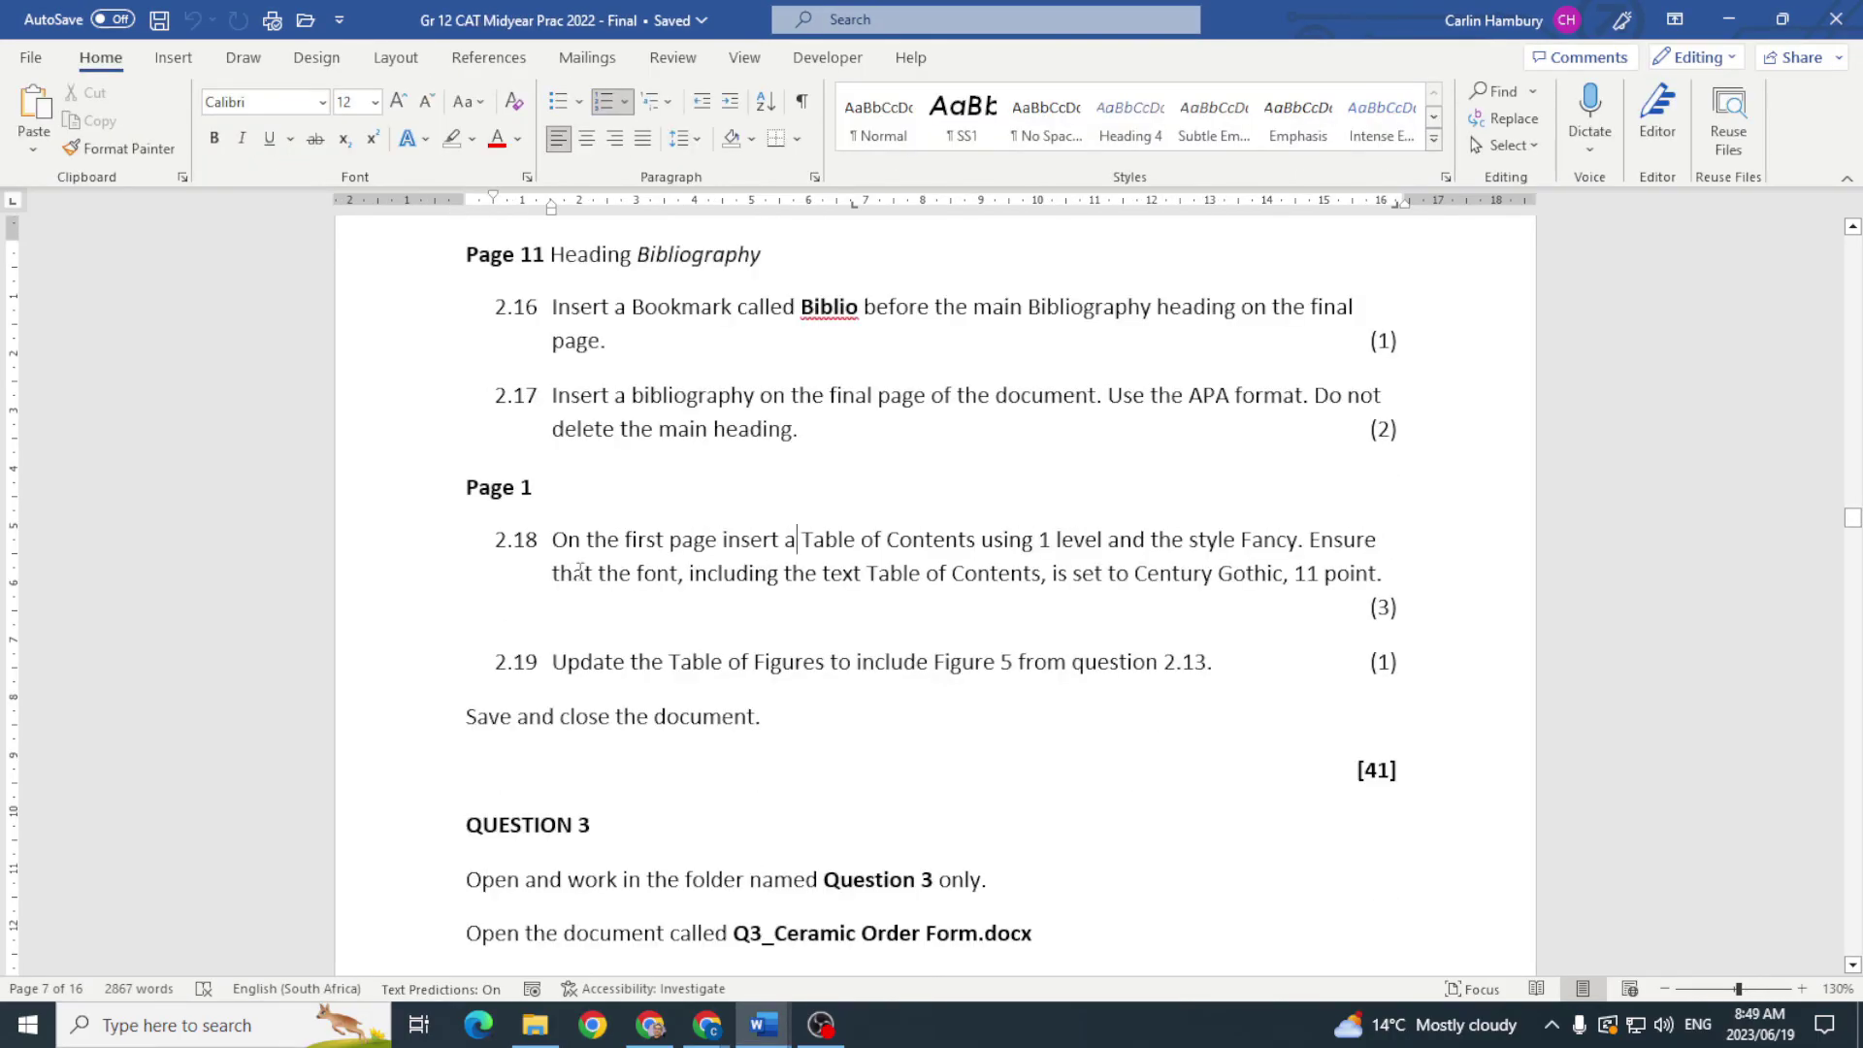
{"action": "left_click", "coordinate": [795, 544]}
{"action": "left_click_drag", "start_coordinate": [1033, 542], "coordinate": [1287, 549]}
{"action": "key", "text": "alt+Tab"}
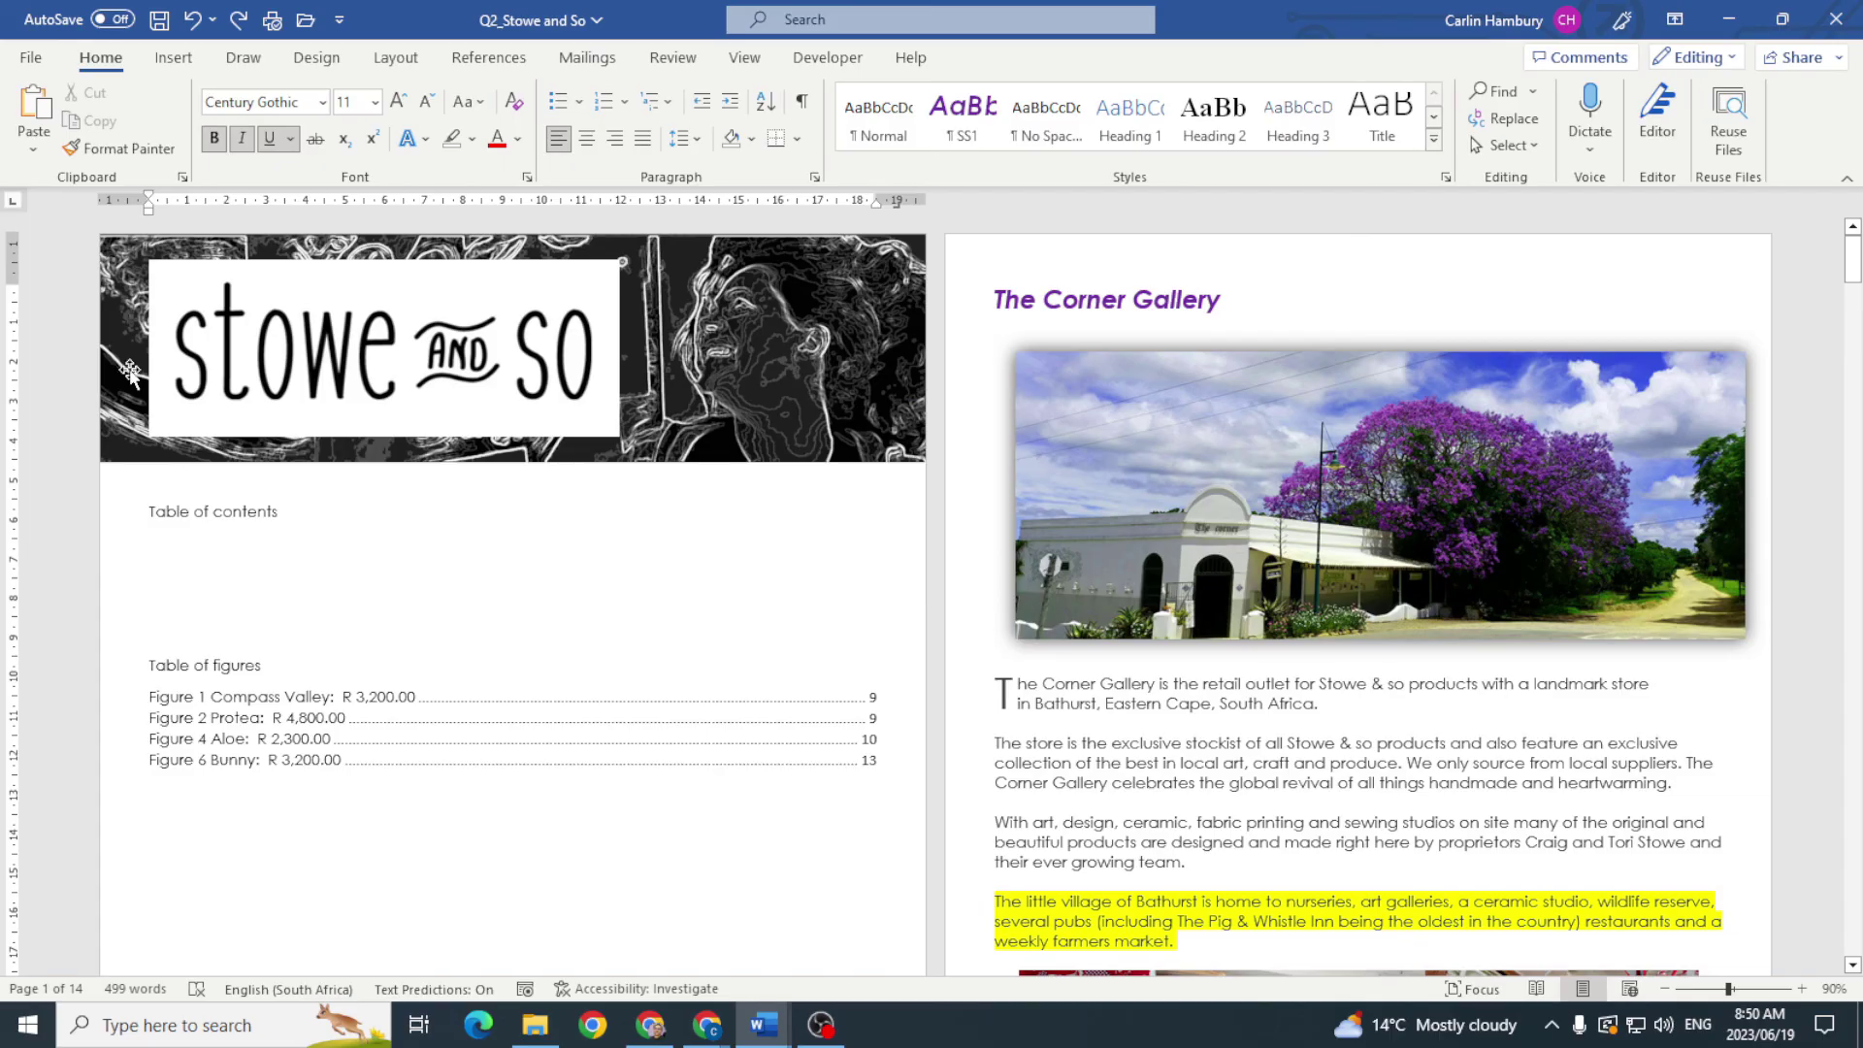
{"action": "left_click", "coordinate": [484, 57]}
{"action": "left_click", "coordinate": [67, 146]}
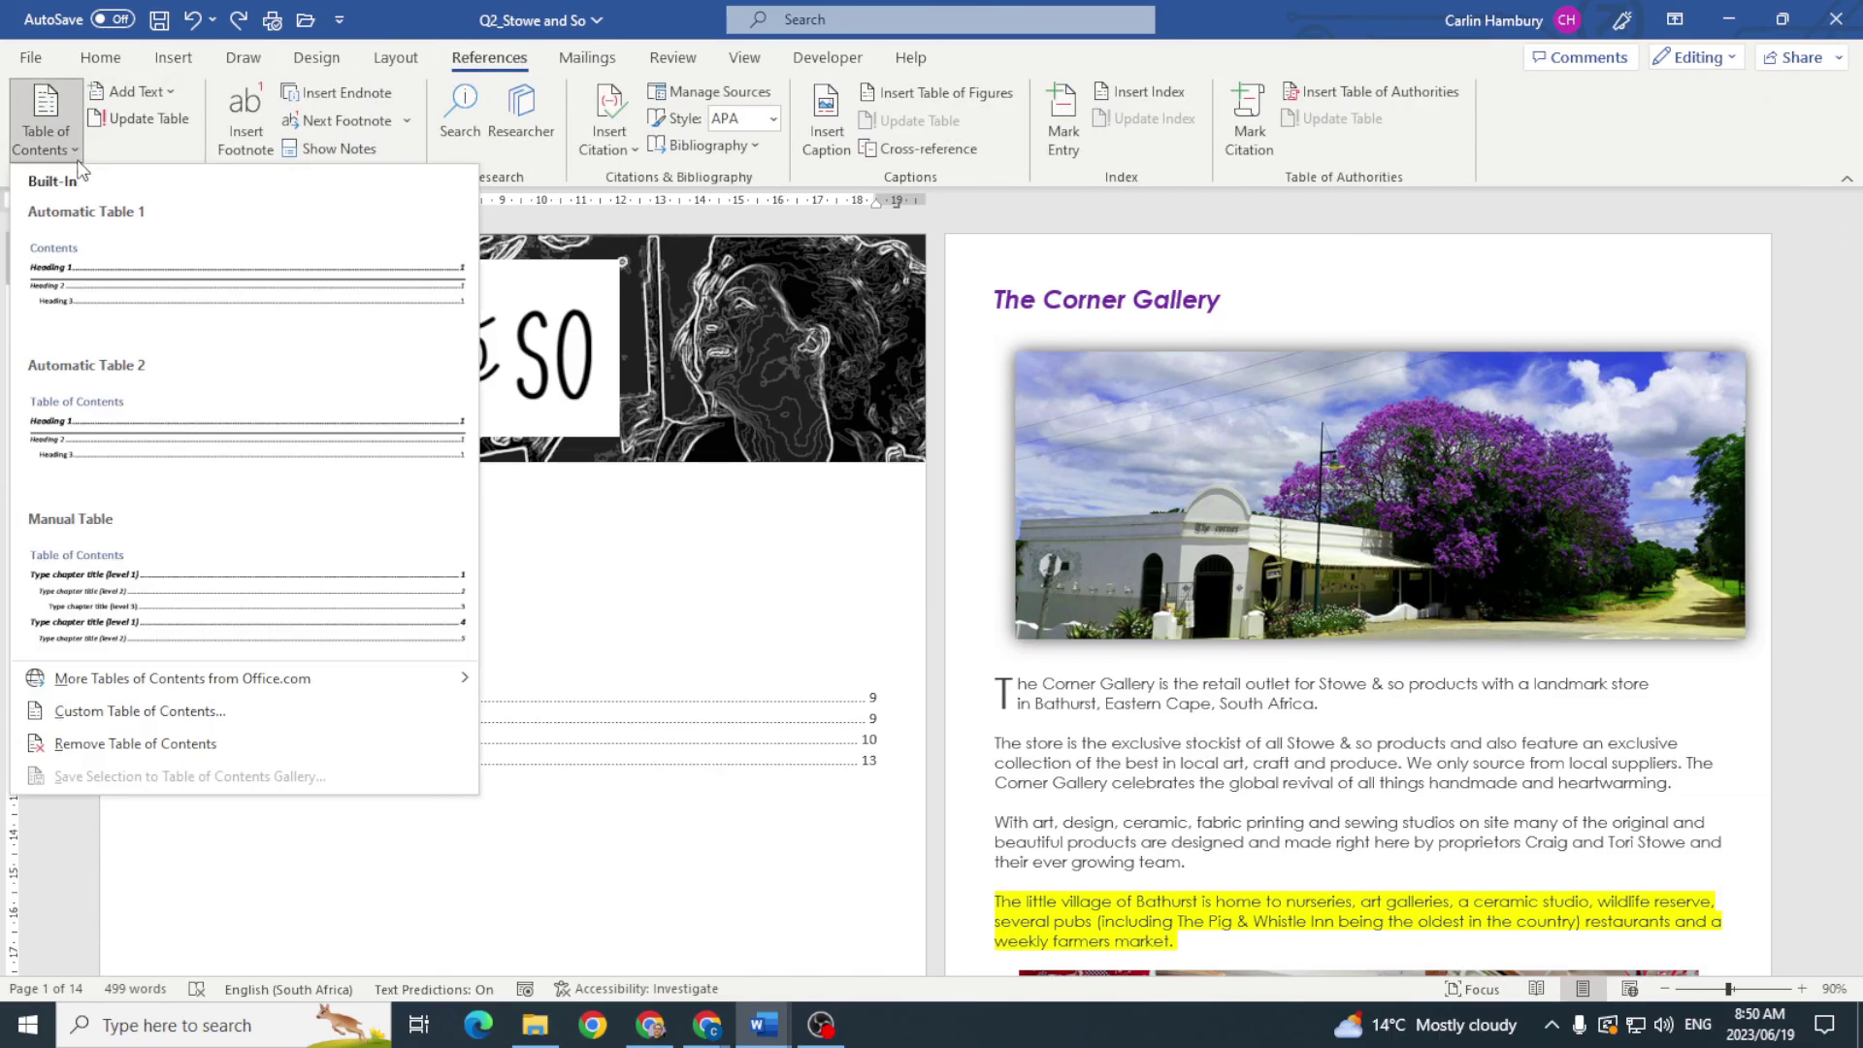
{"action": "left_click", "coordinate": [128, 714]}
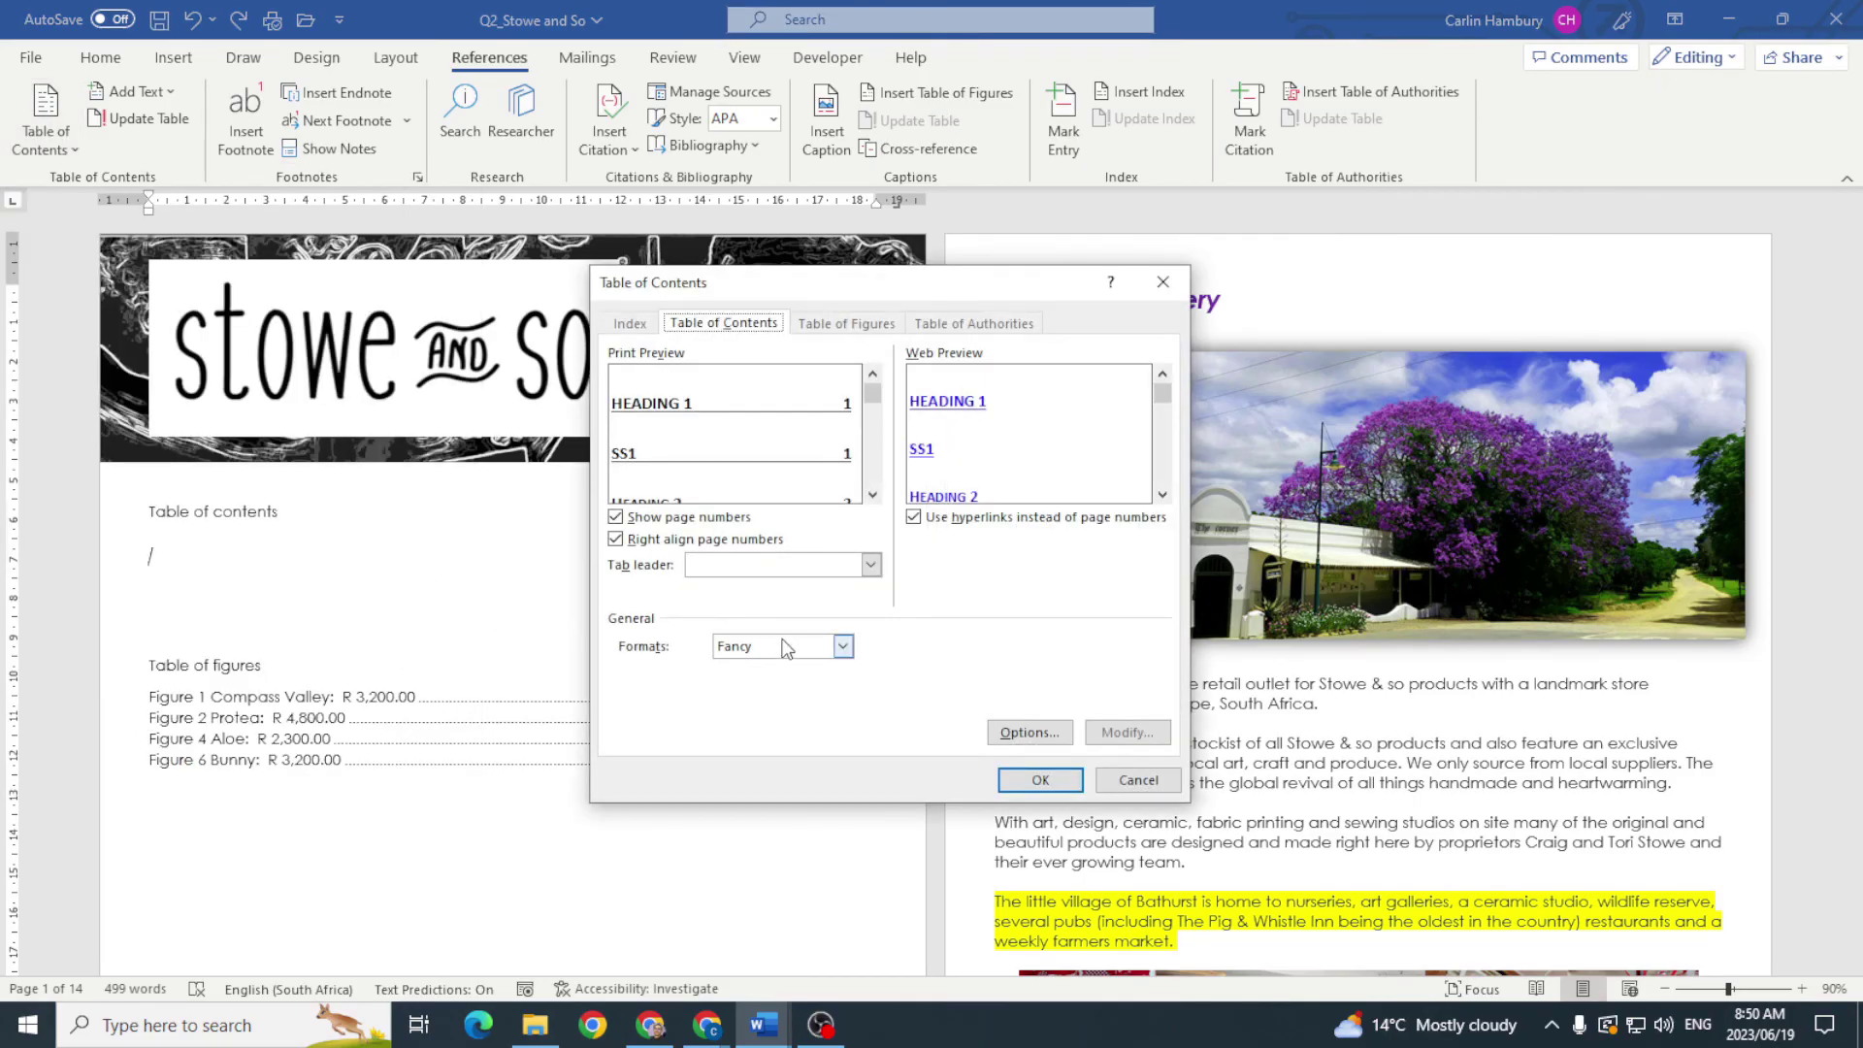
{"action": "left_click", "coordinate": [730, 648]}
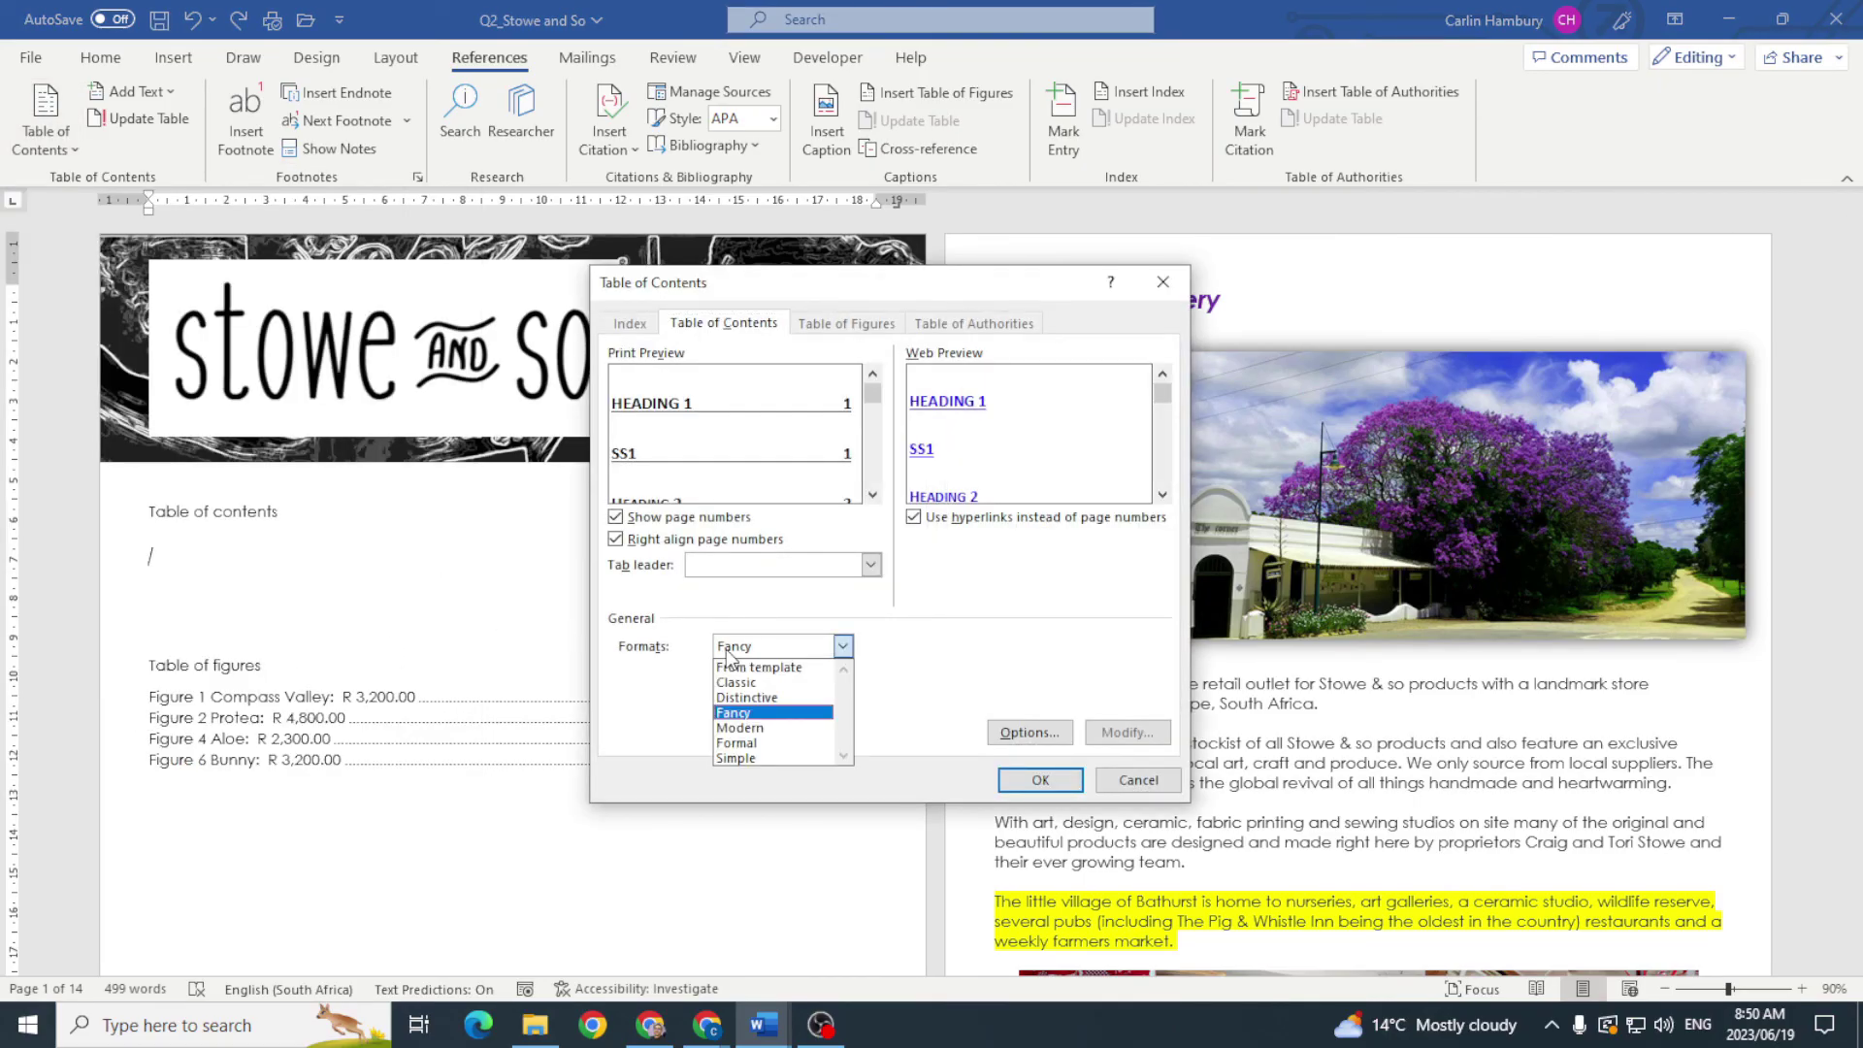
{"action": "left_click", "coordinate": [744, 714]}
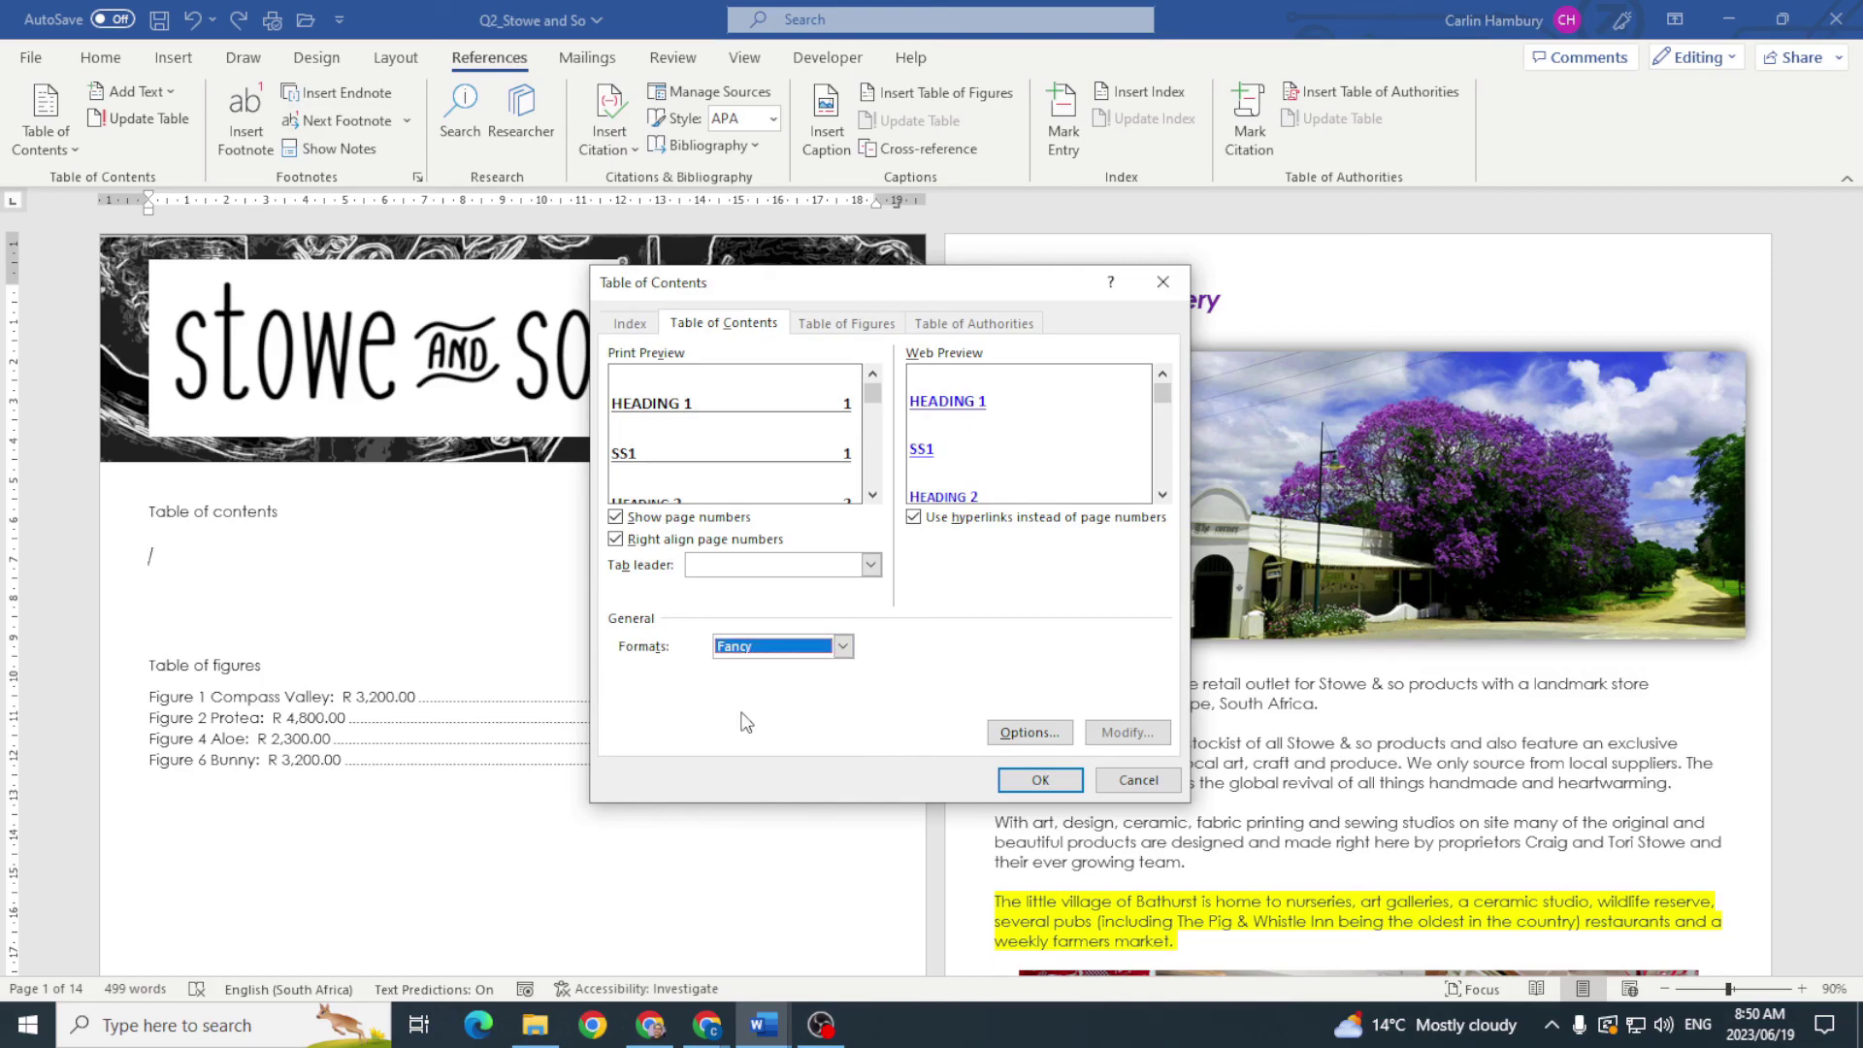
{"action": "left_click", "coordinate": [1046, 781]}
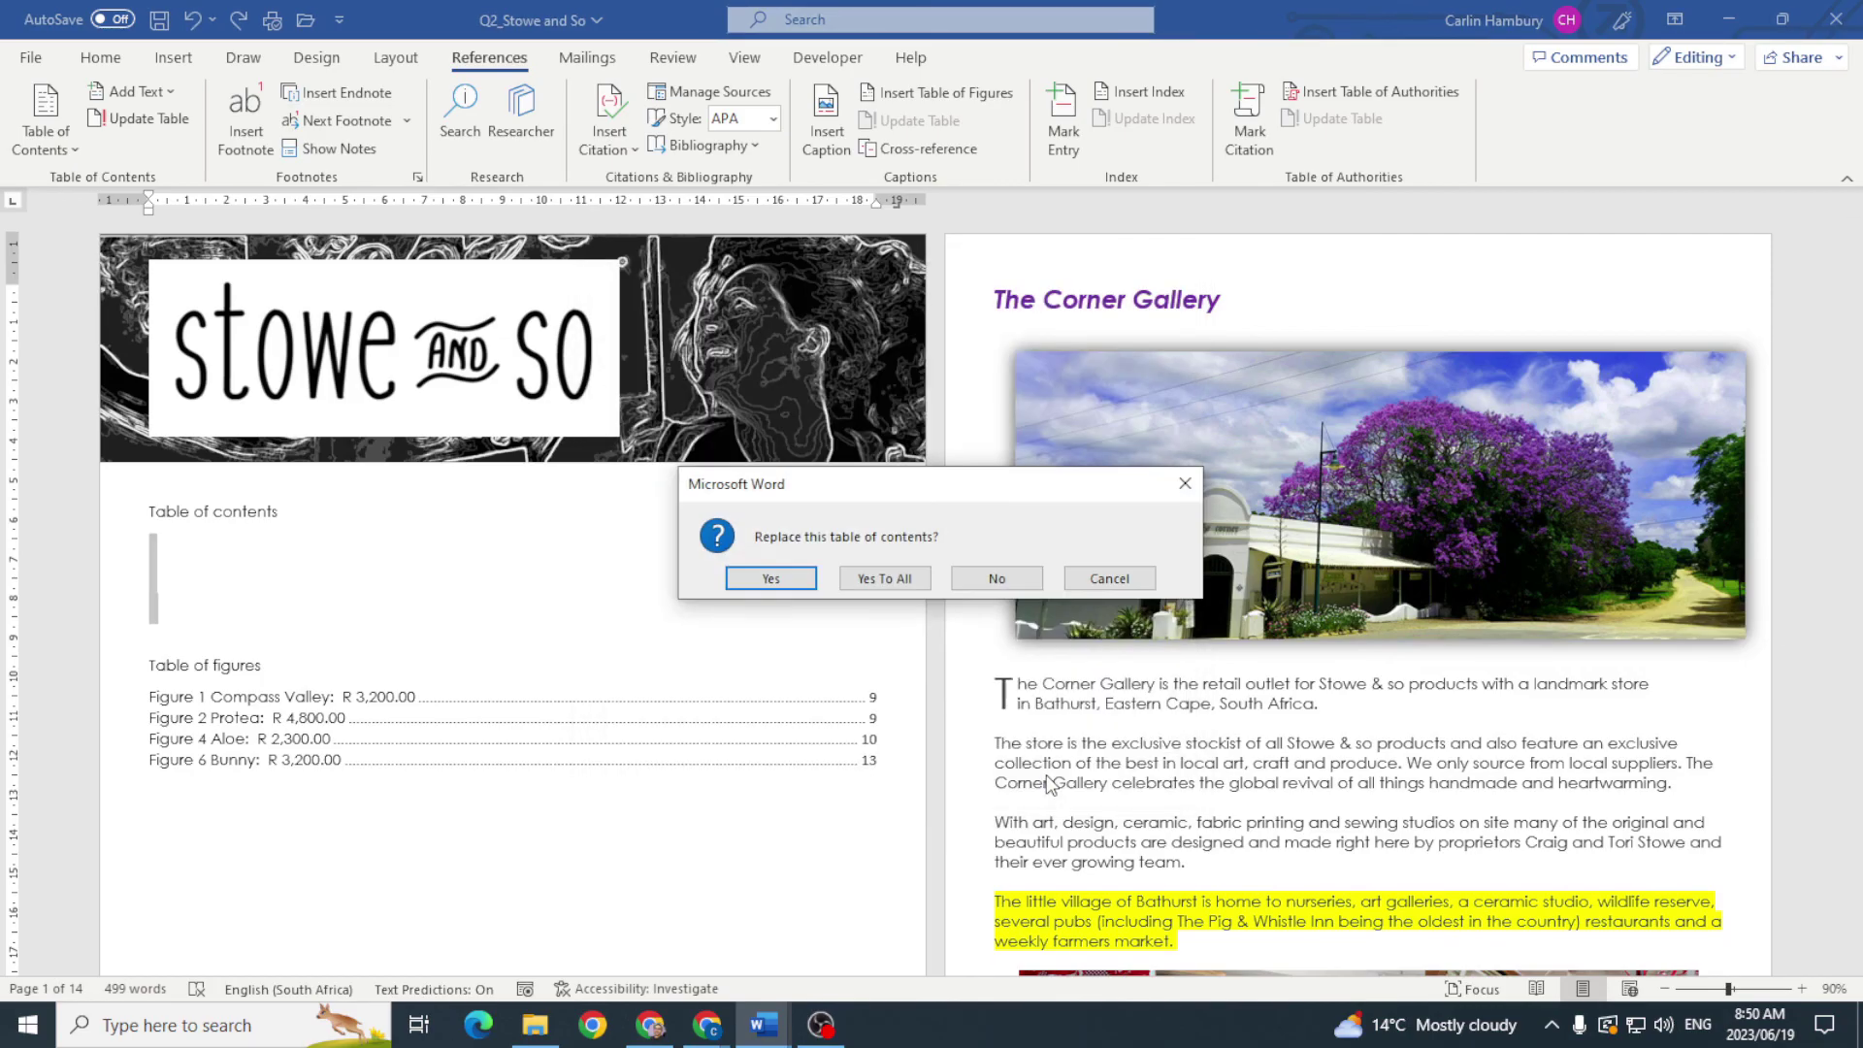
{"action": "left_click", "coordinate": [885, 578]}
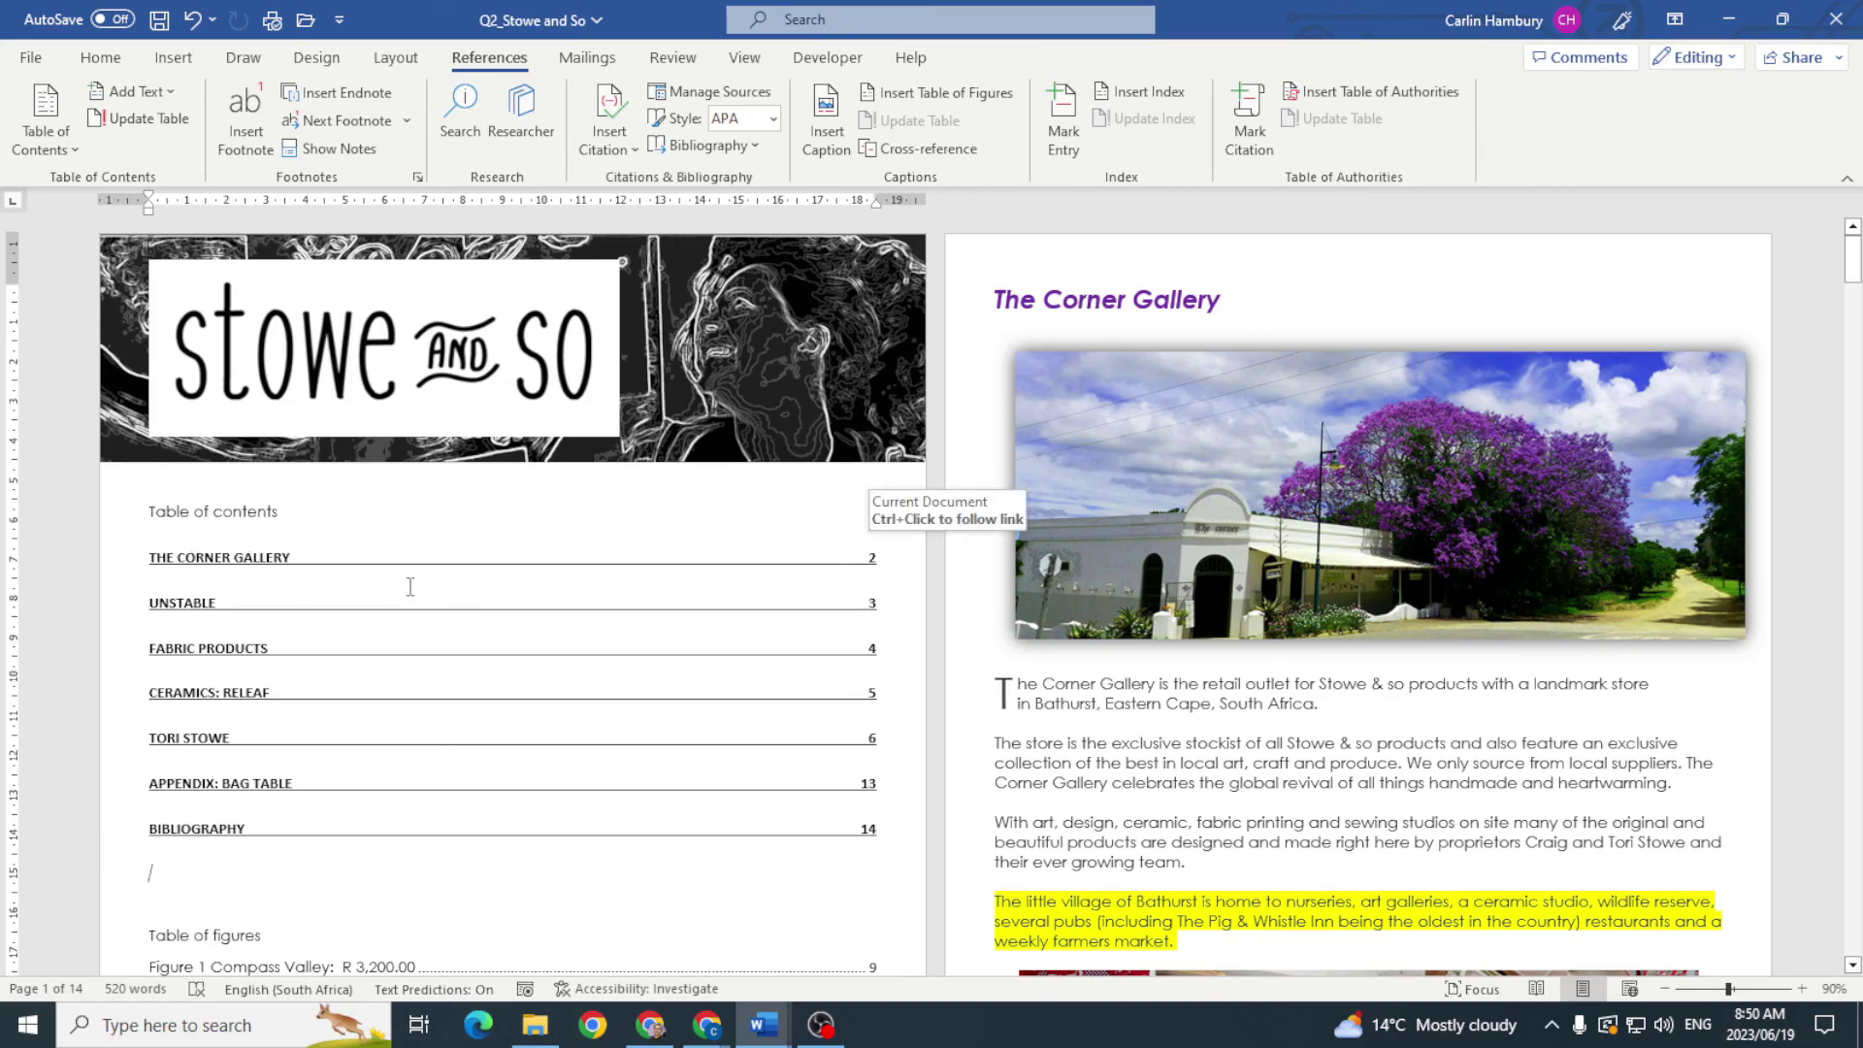
Step: Check the font requirement in task 2.18 and set all Table of Contents entries to Century Gothic
{"action": "key", "text": "alt+Tab"}
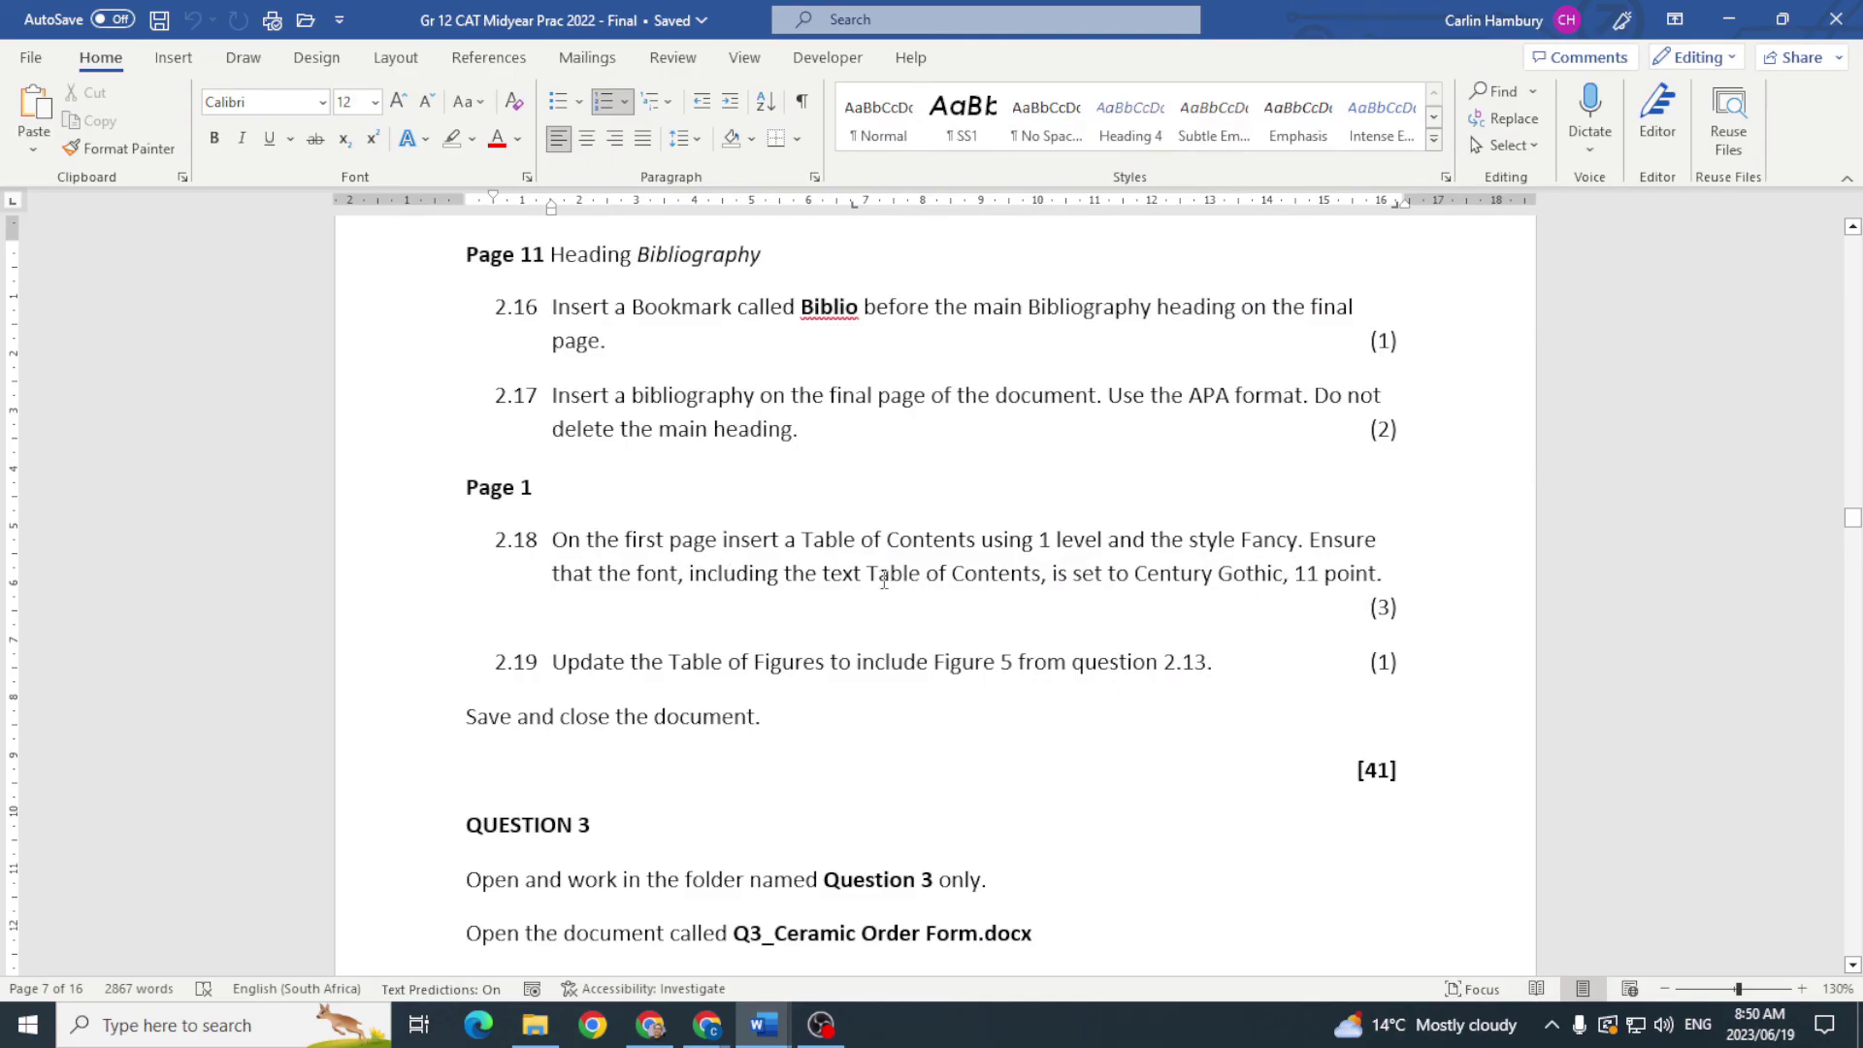
{"action": "left_click_drag", "start_coordinate": [869, 580], "coordinate": [1042, 579]}
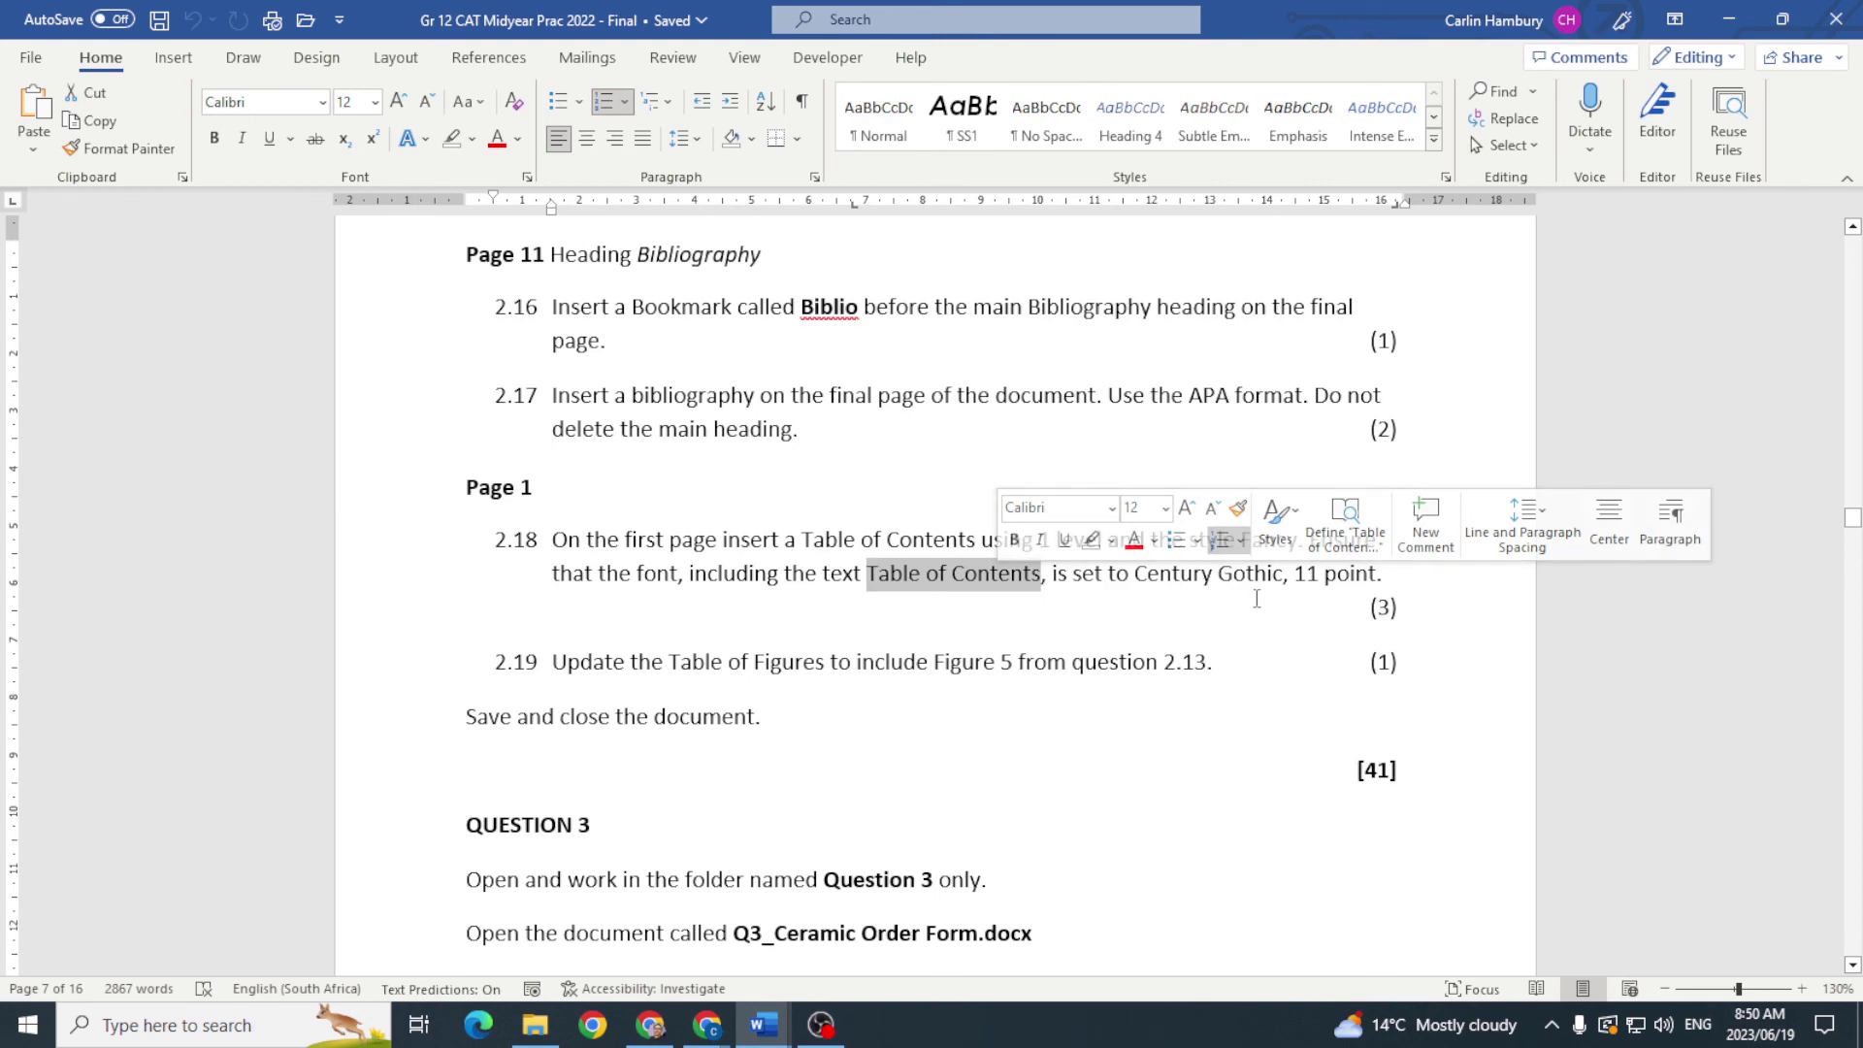
{"action": "key", "text": "alt+Tab"}
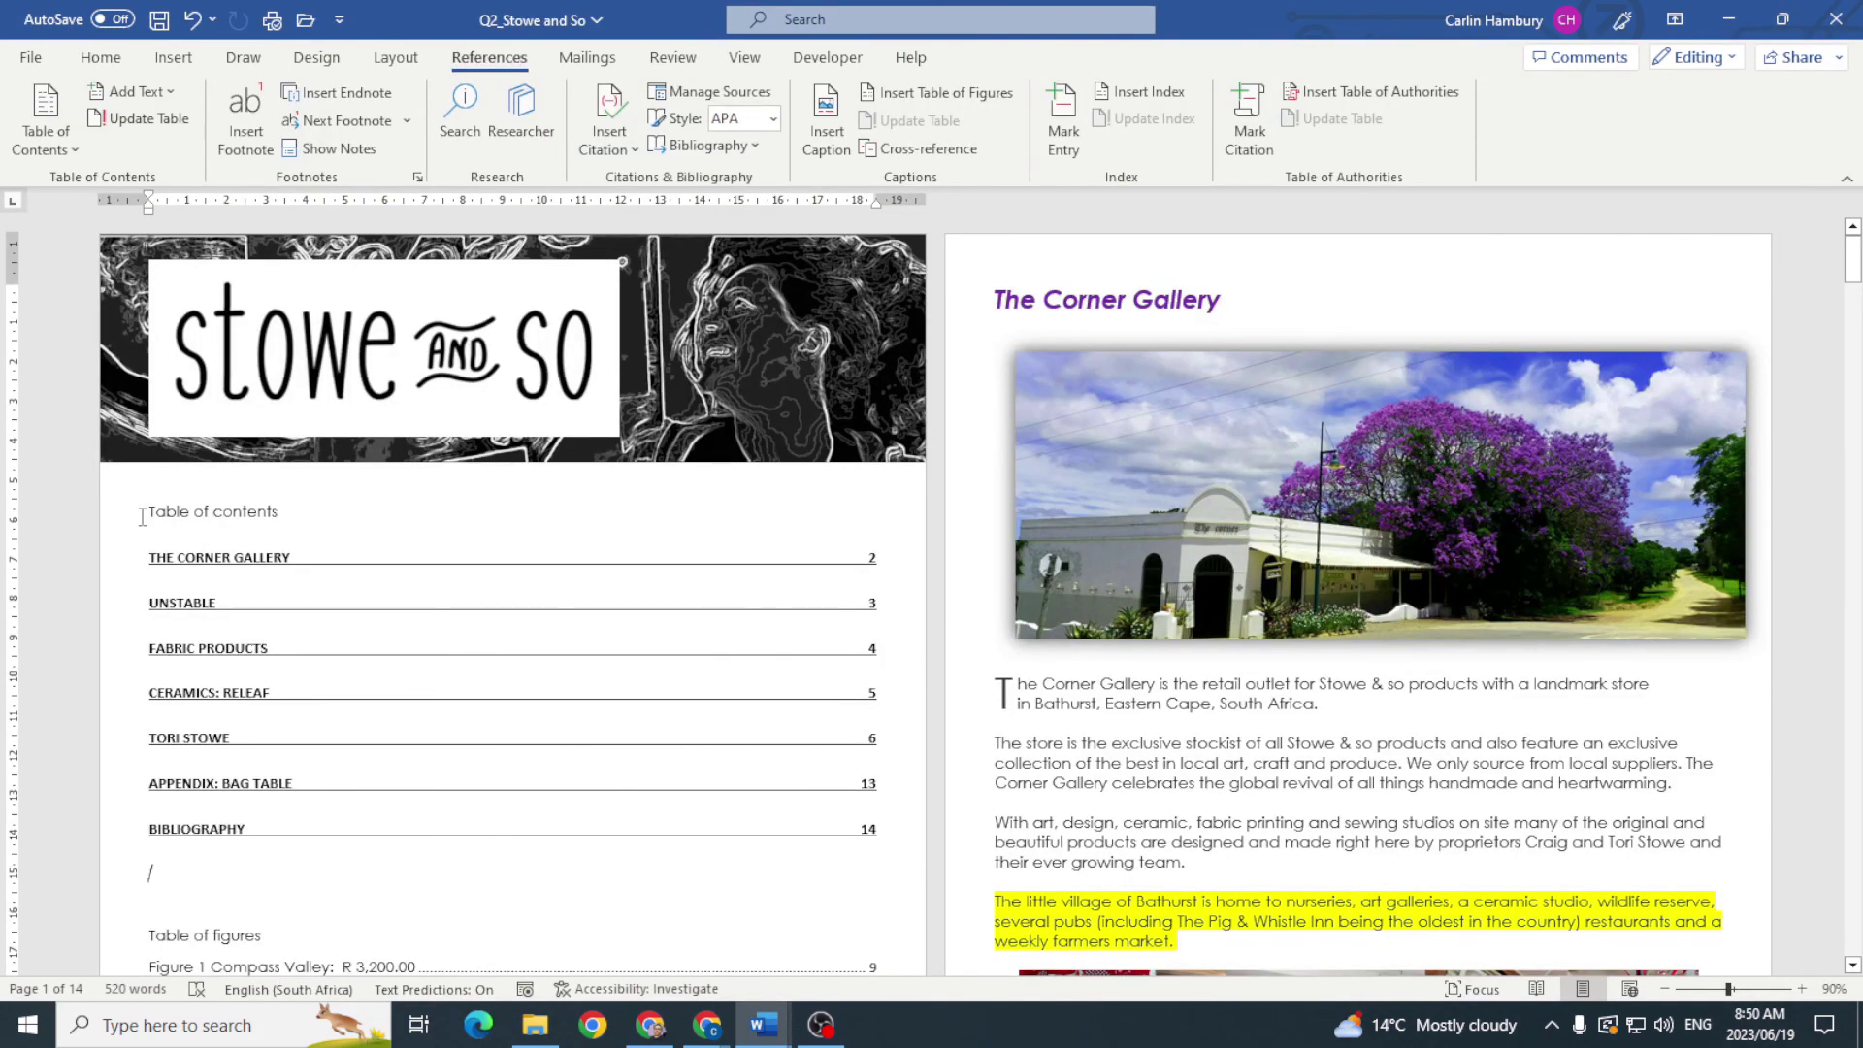
{"action": "left_click_drag", "start_coordinate": [143, 516], "coordinate": [287, 515]}
{"action": "left_click", "coordinate": [100, 57]}
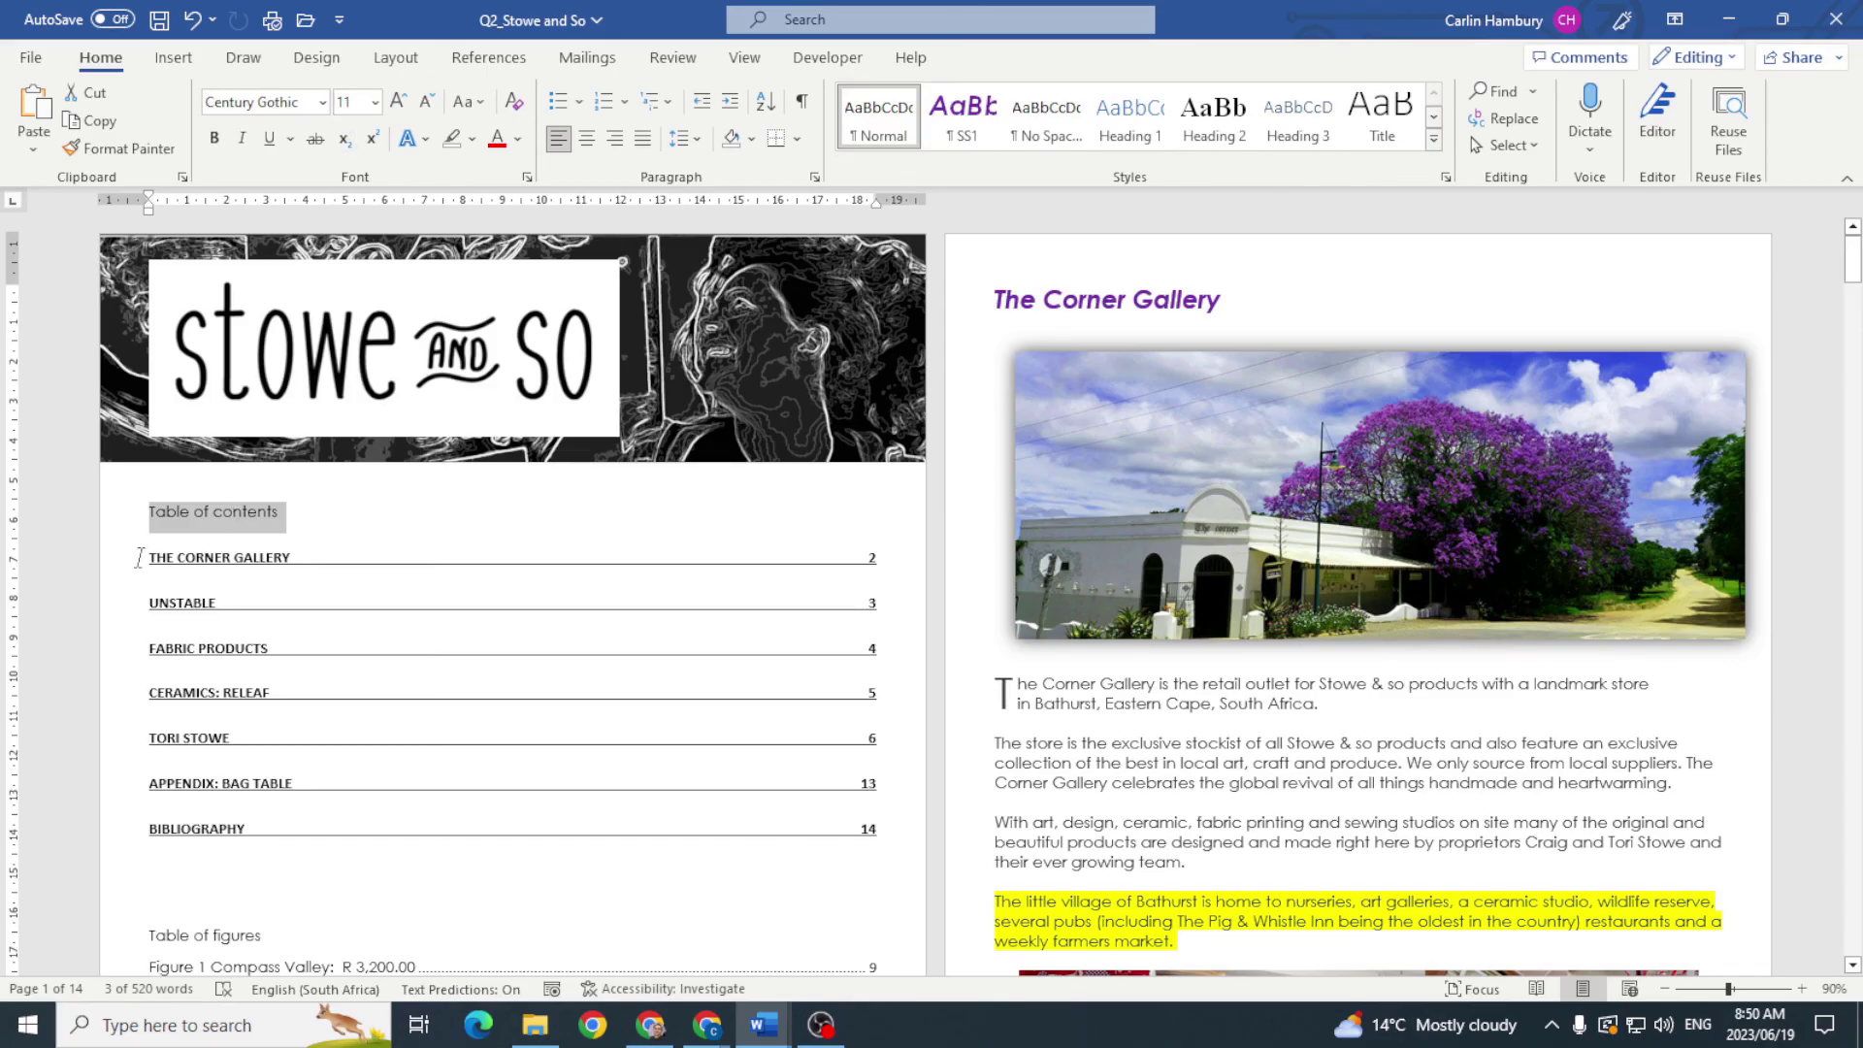
{"action": "left_click_drag", "start_coordinate": [138, 557], "coordinate": [343, 834]}
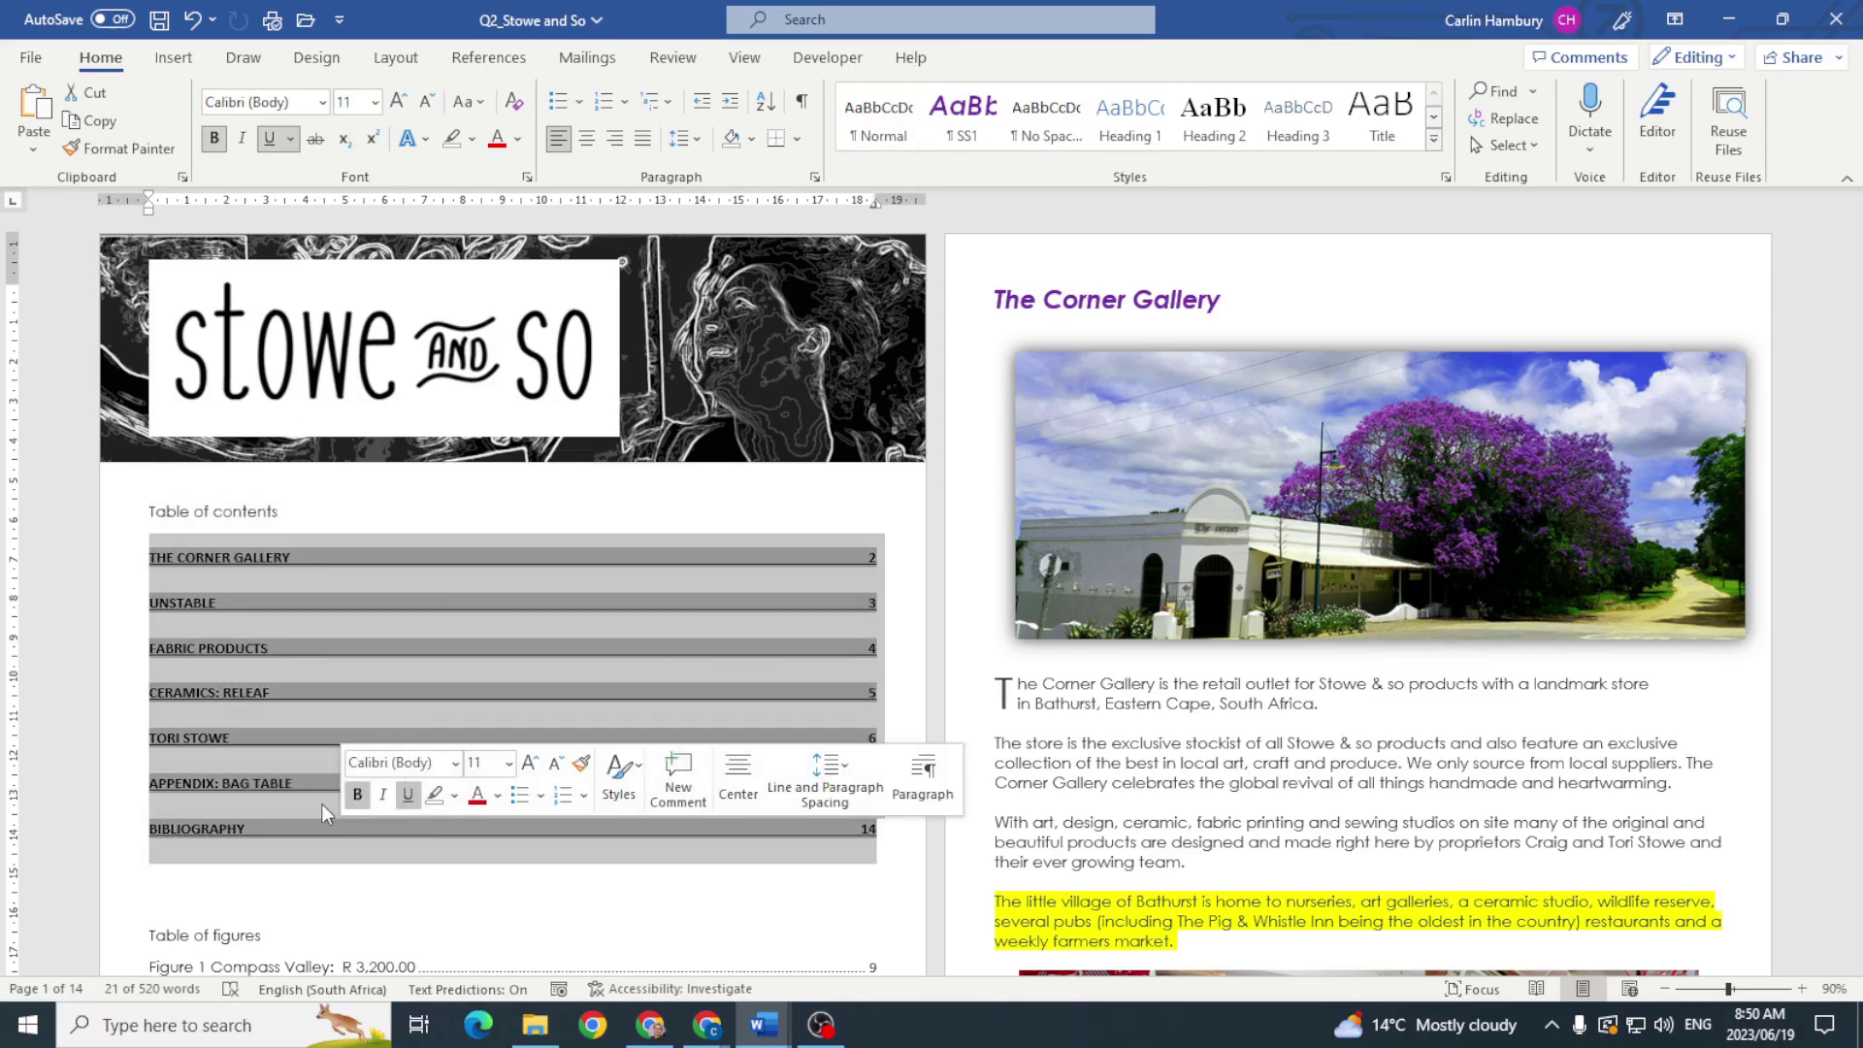
{"action": "left_click", "coordinate": [321, 101]}
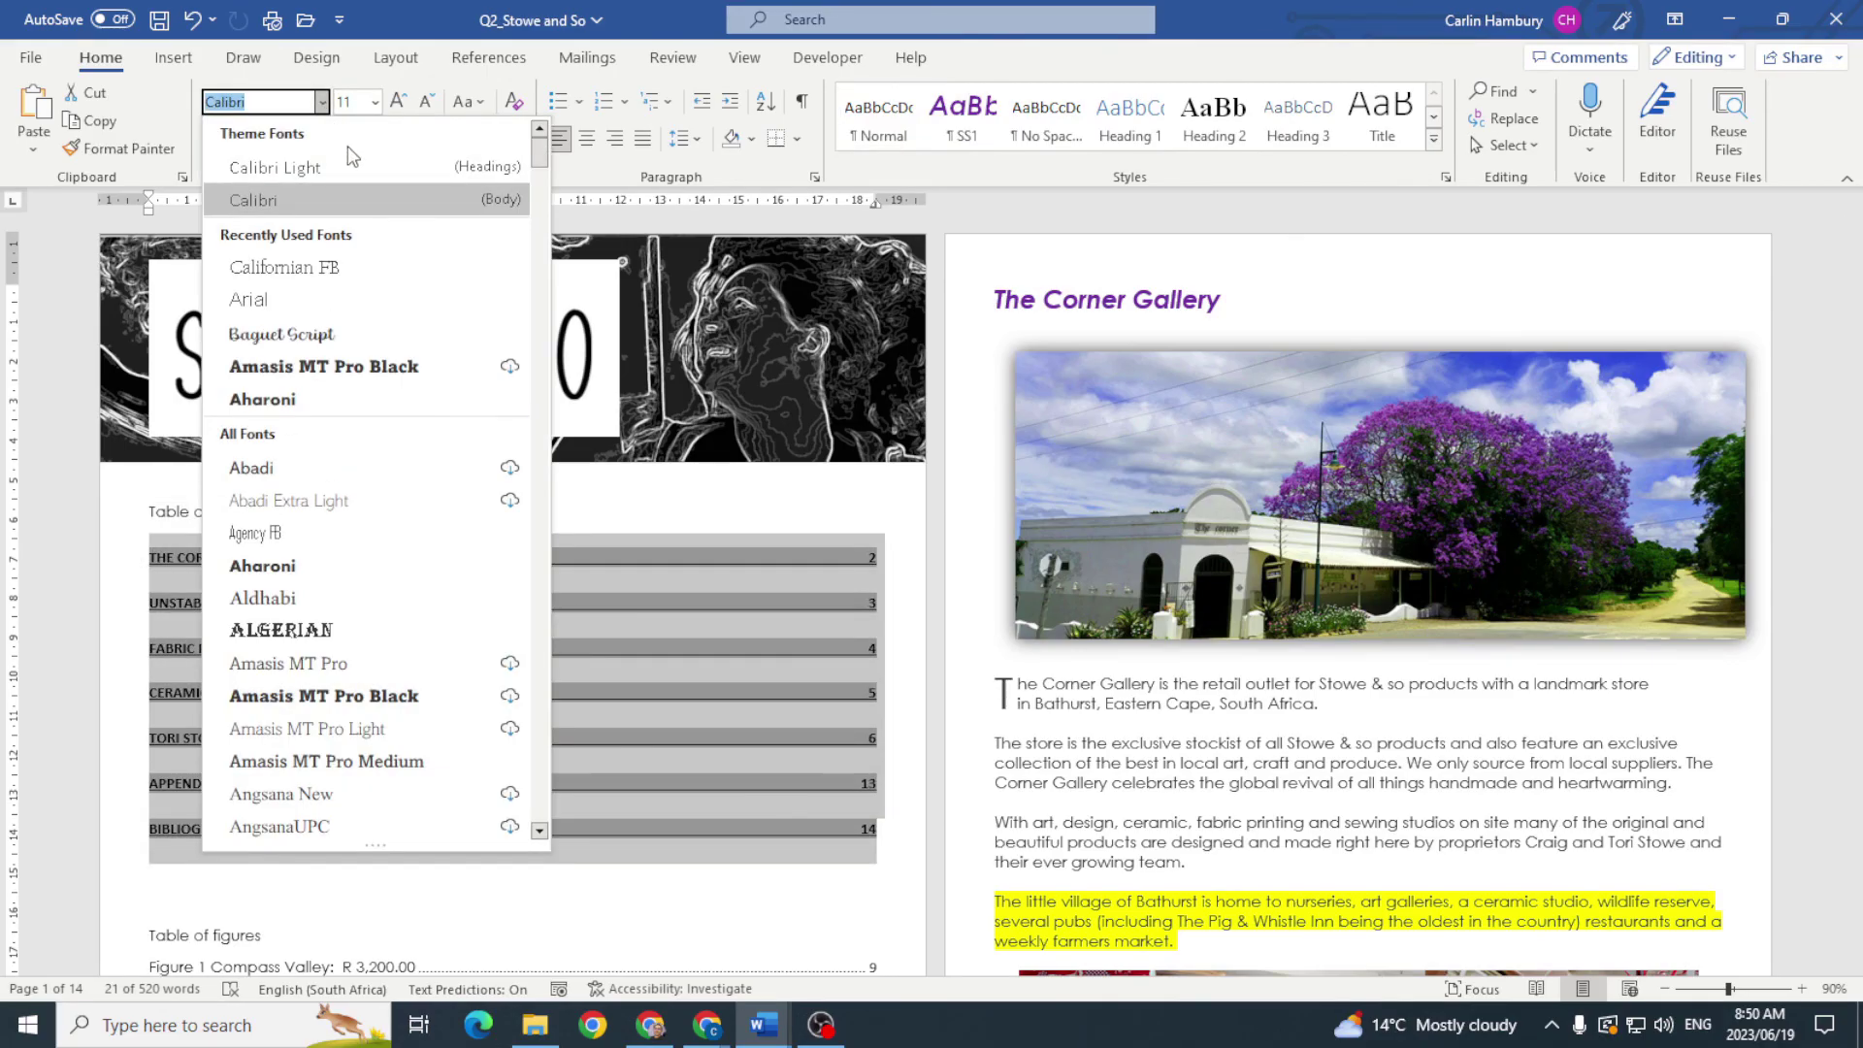
{"action": "left_click_drag", "start_coordinate": [539, 155], "coordinate": [519, 272]}
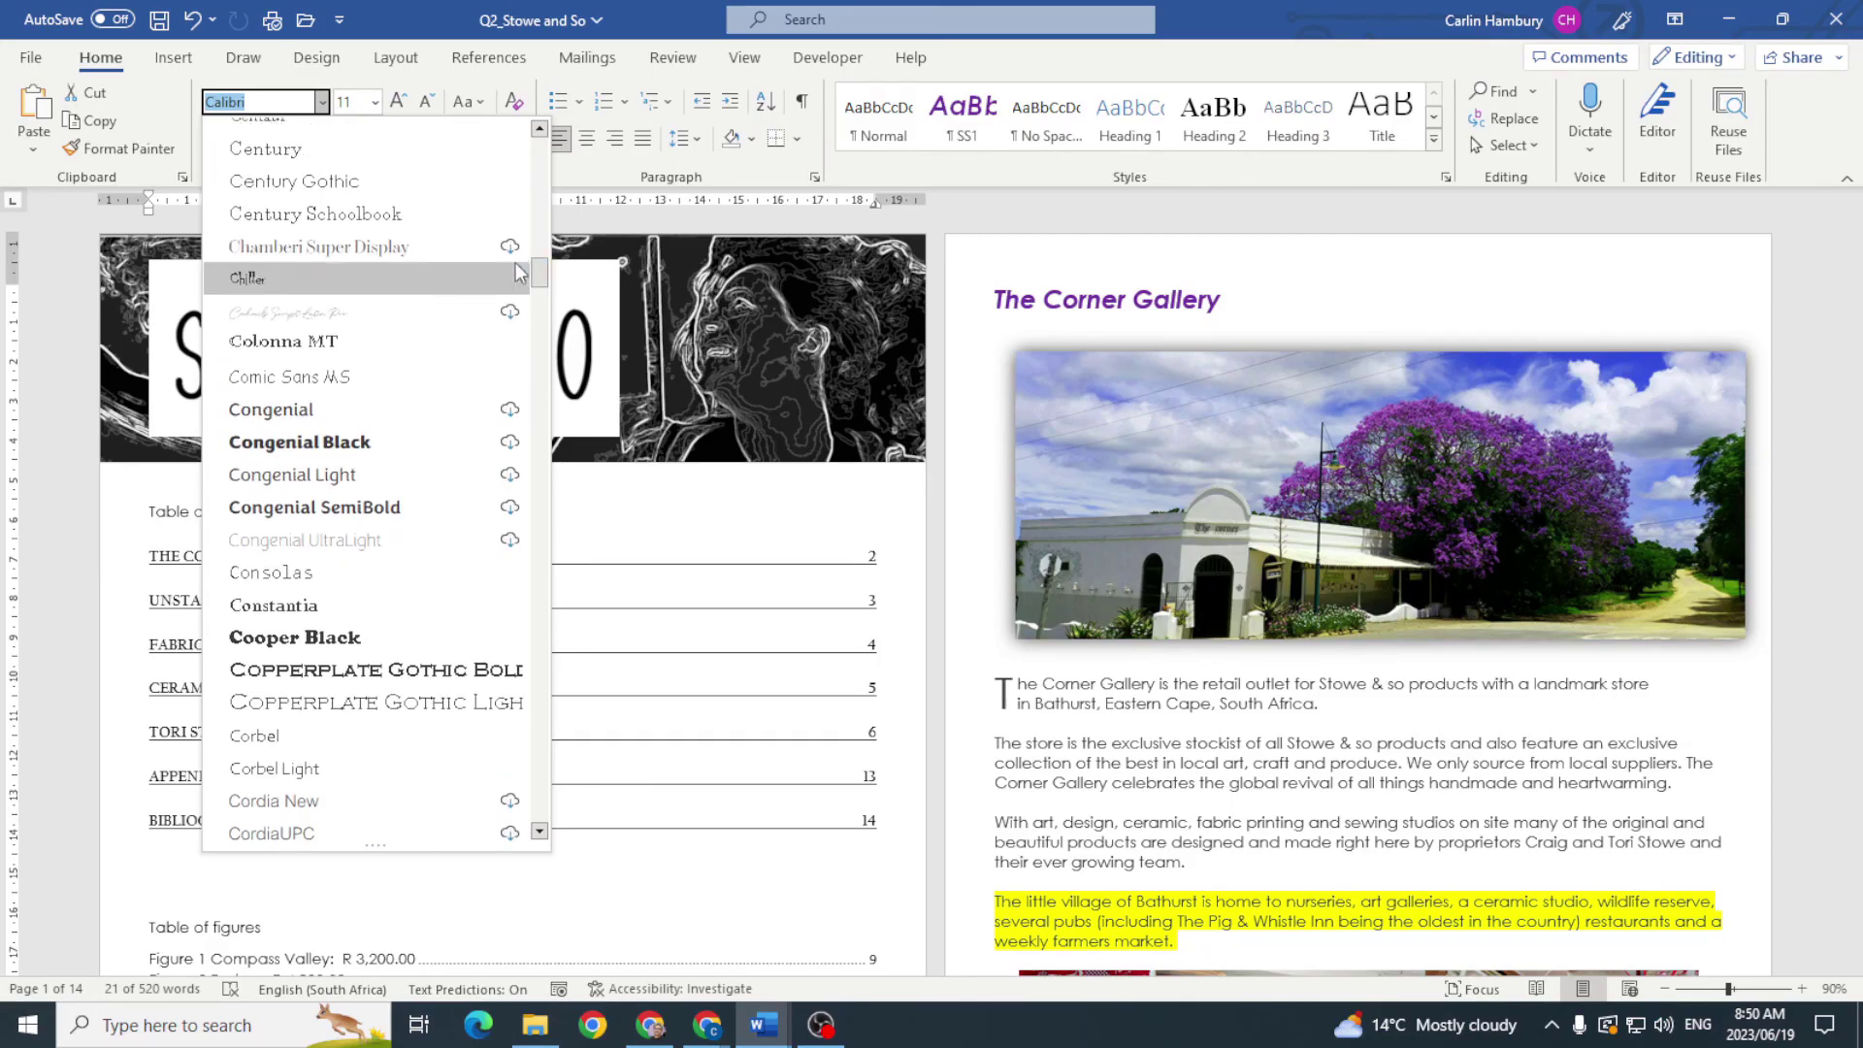
{"action": "left_click", "coordinate": [348, 184]}
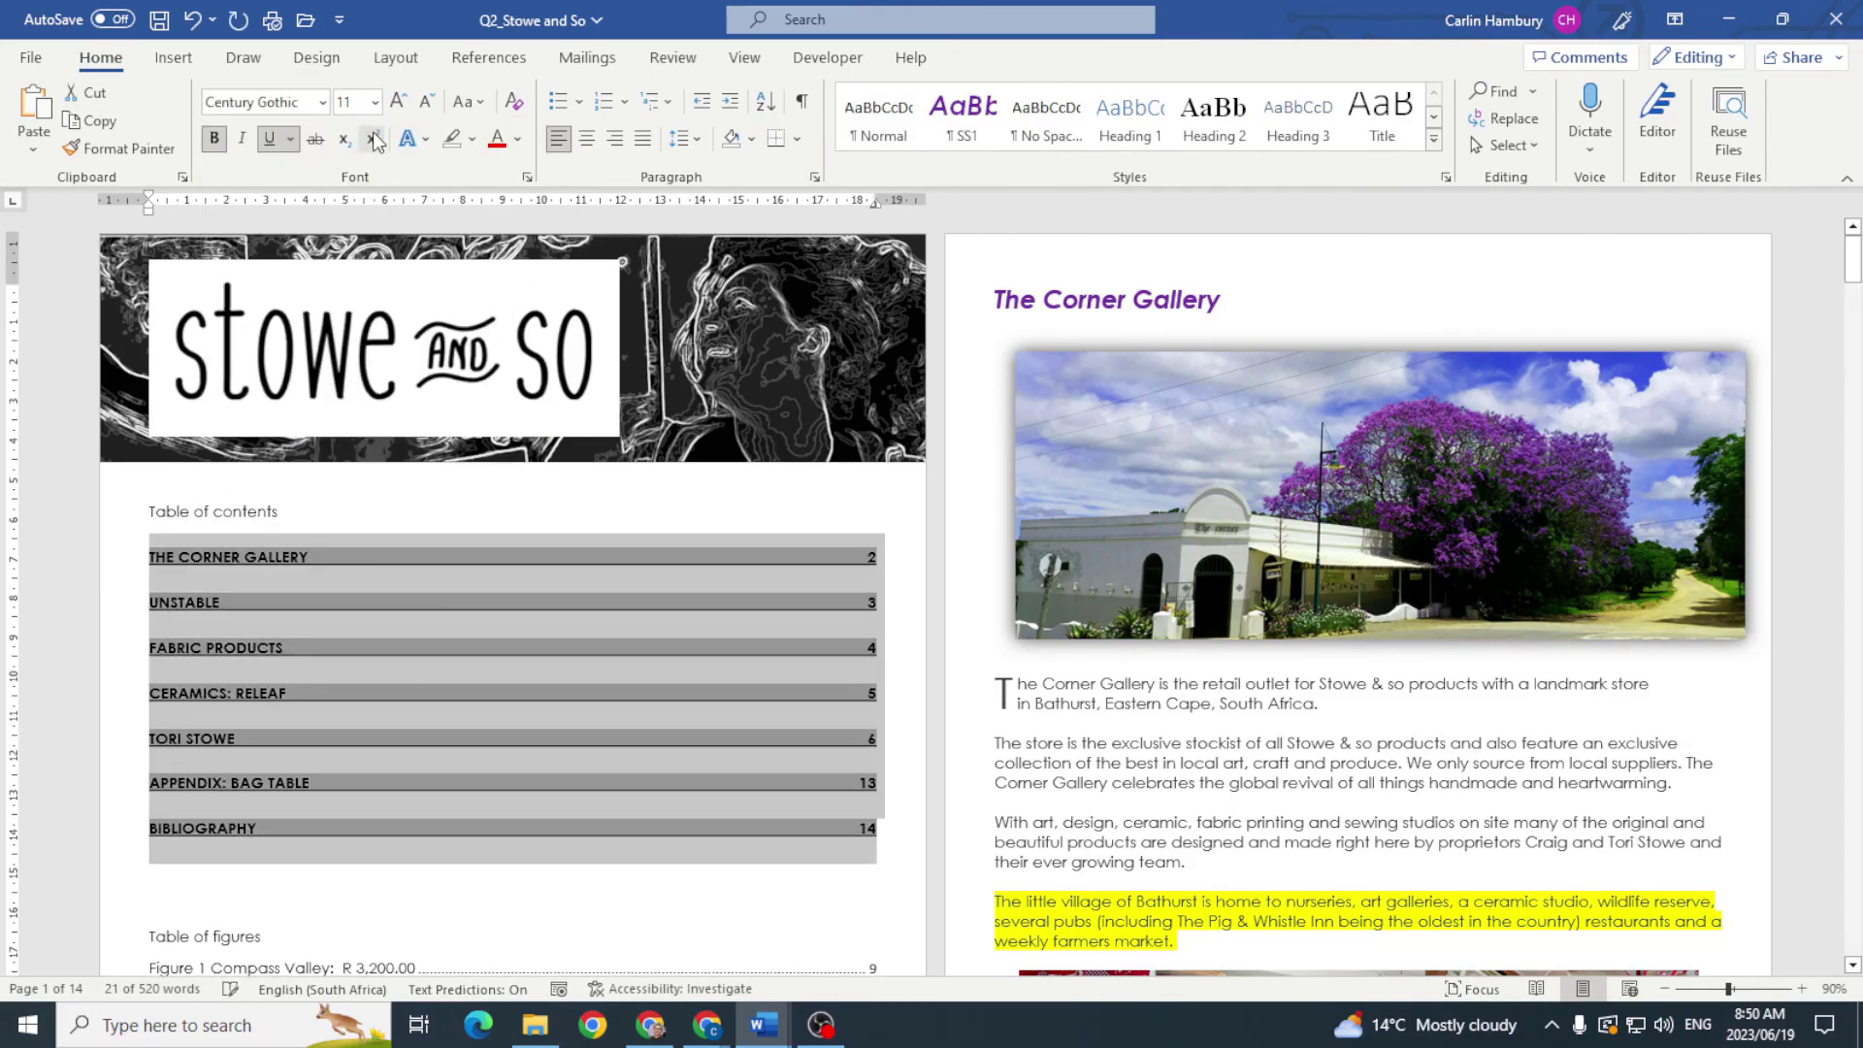
{"action": "left_click", "coordinate": [495, 911]}
Step: Read task 2.19 in the exam paper about updating the Table of Figures
{"action": "key", "text": "alt+Tab"}
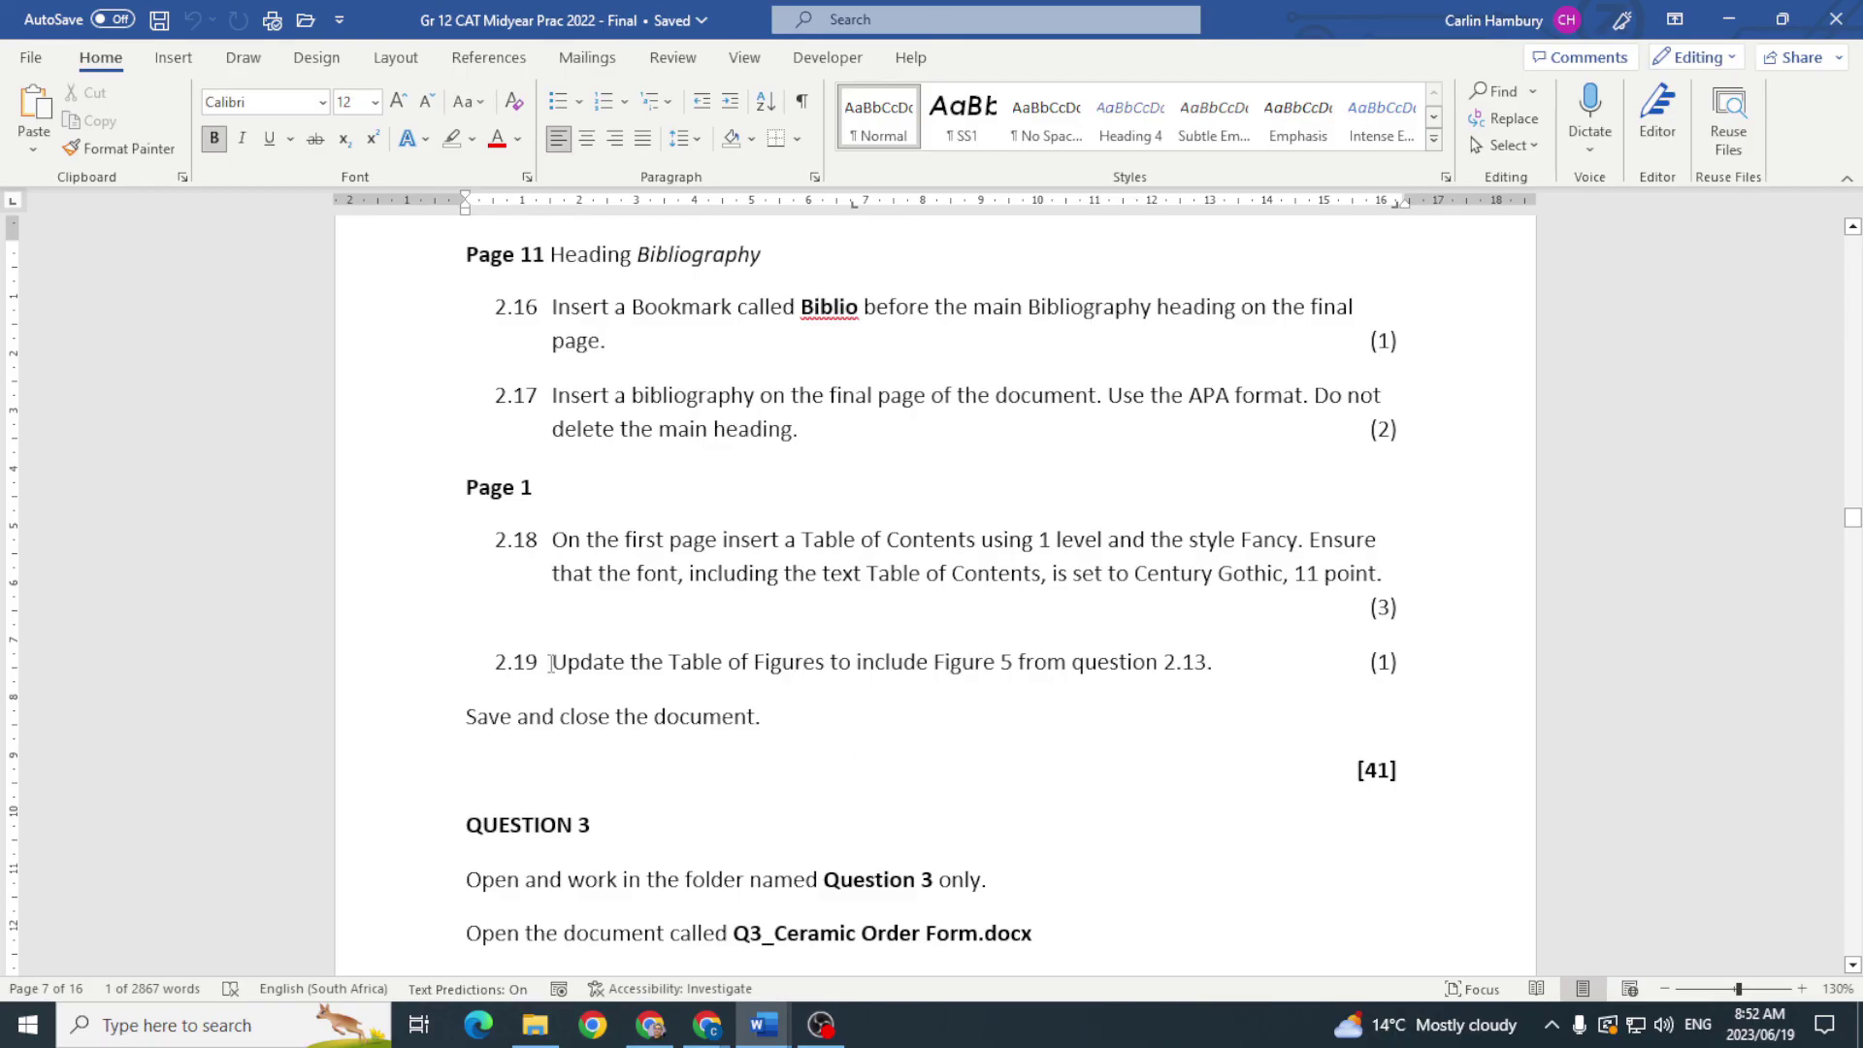
{"action": "left_click_drag", "start_coordinate": [550, 664], "coordinate": [627, 664]}
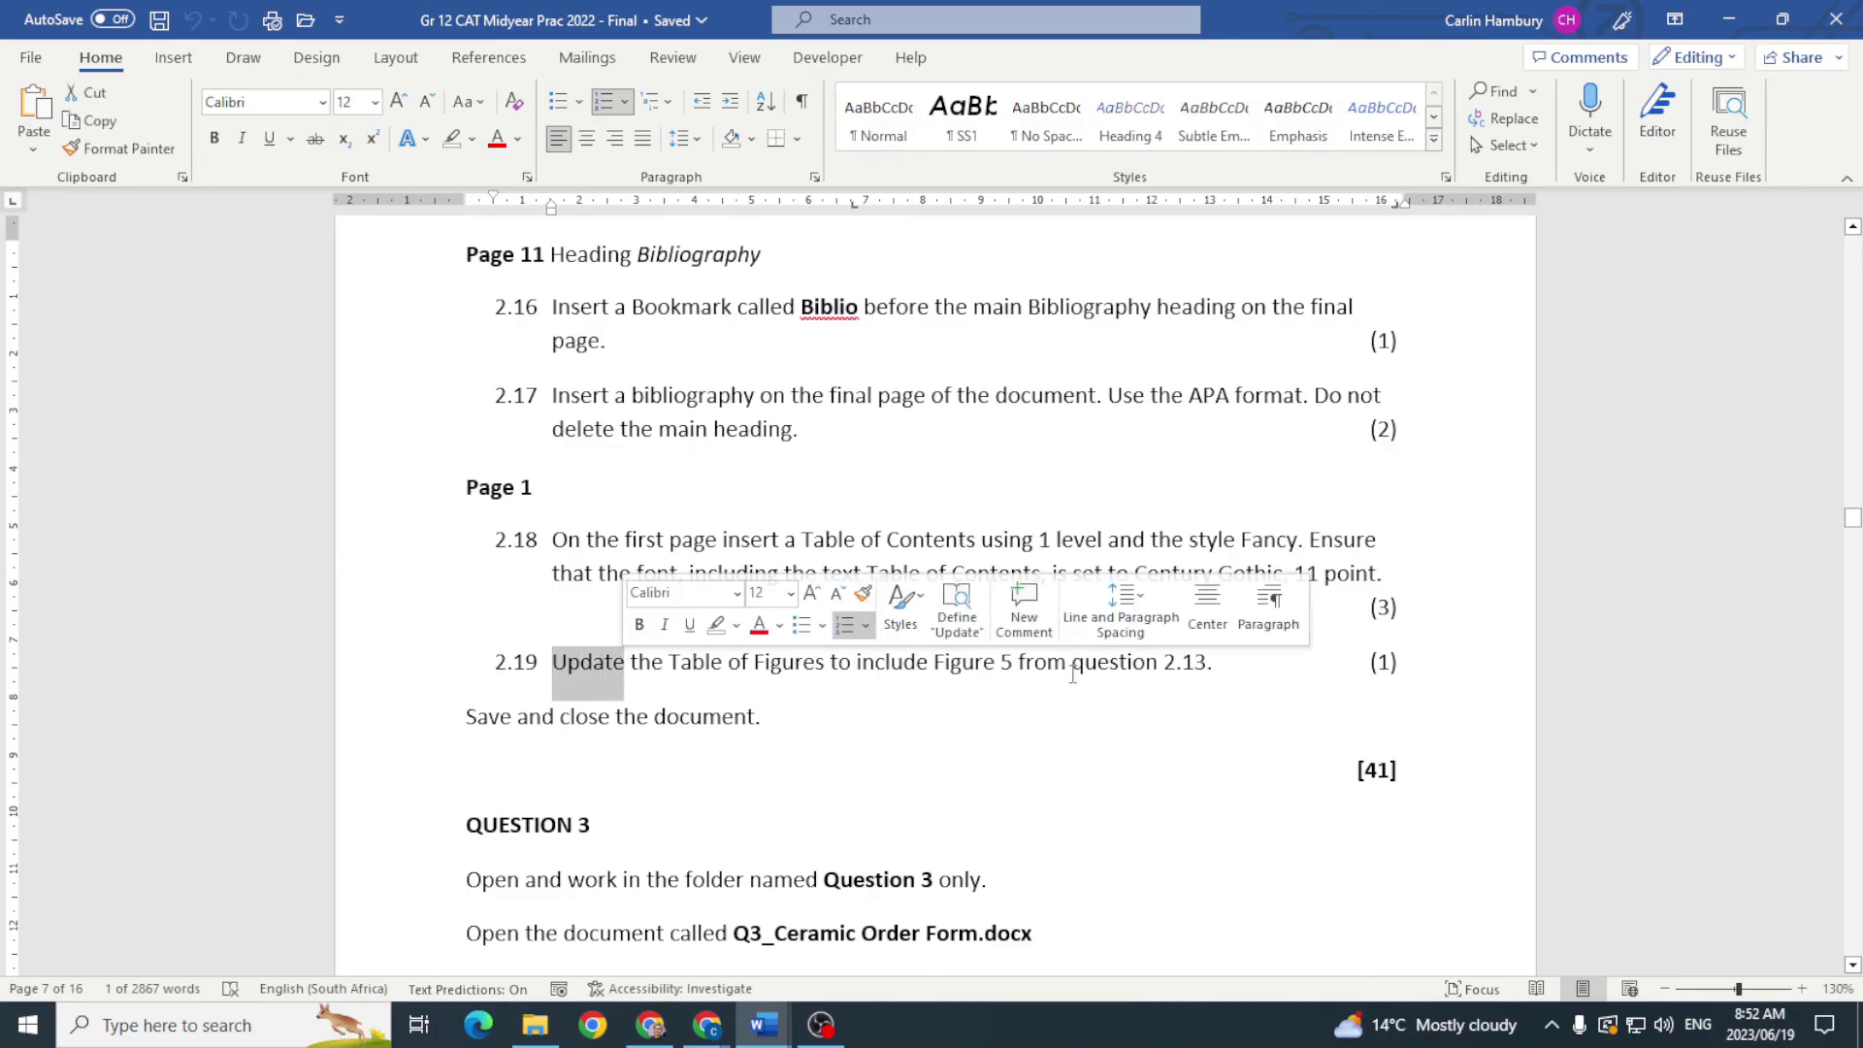